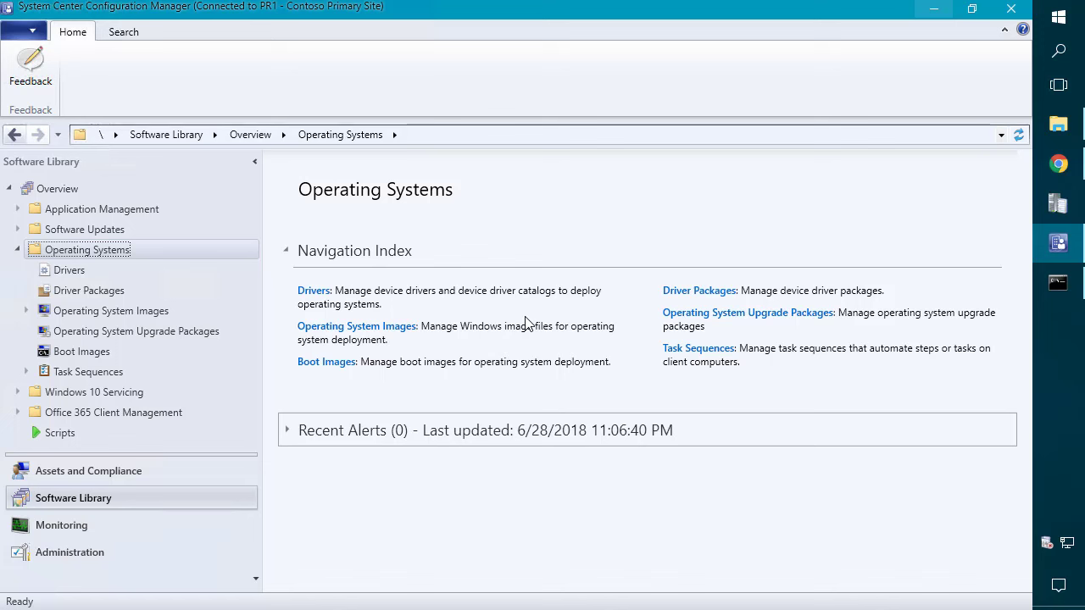
Step: From the Boot Images list, open Properties for Boot image (x86) and reposition the dialog
{"action": "left_click", "coordinate": [100, 351]}
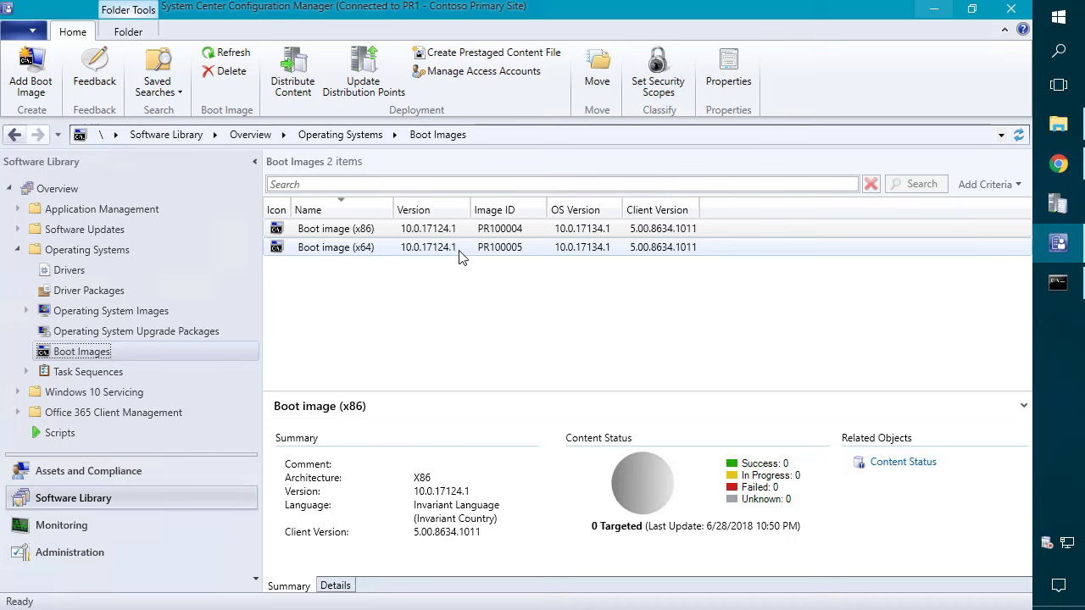
{"action": "left_click", "coordinate": [376, 229]}
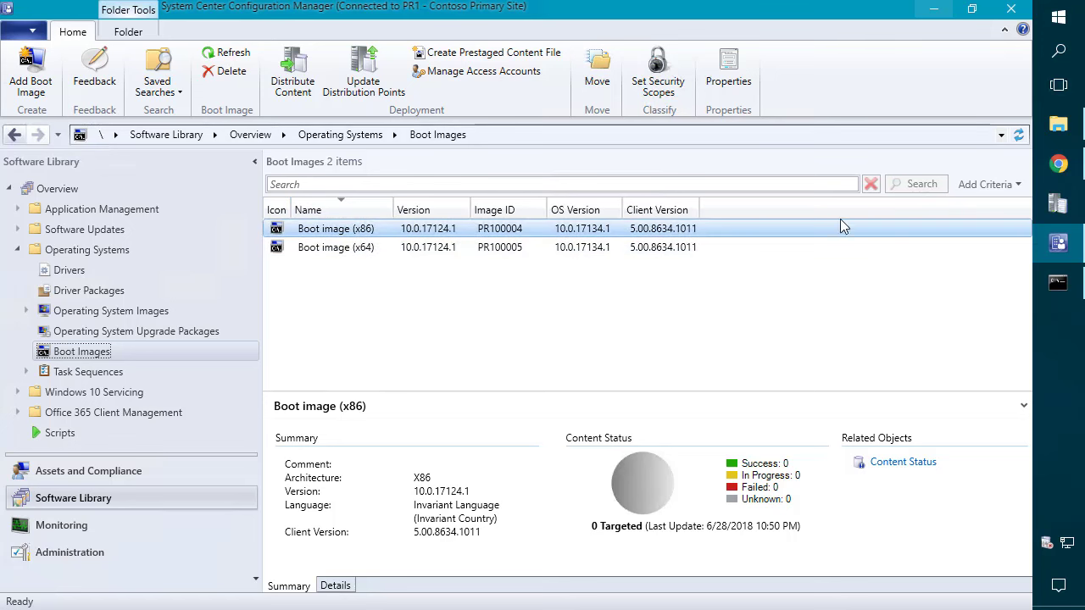
{"action": "right_click", "coordinate": [373, 231]}
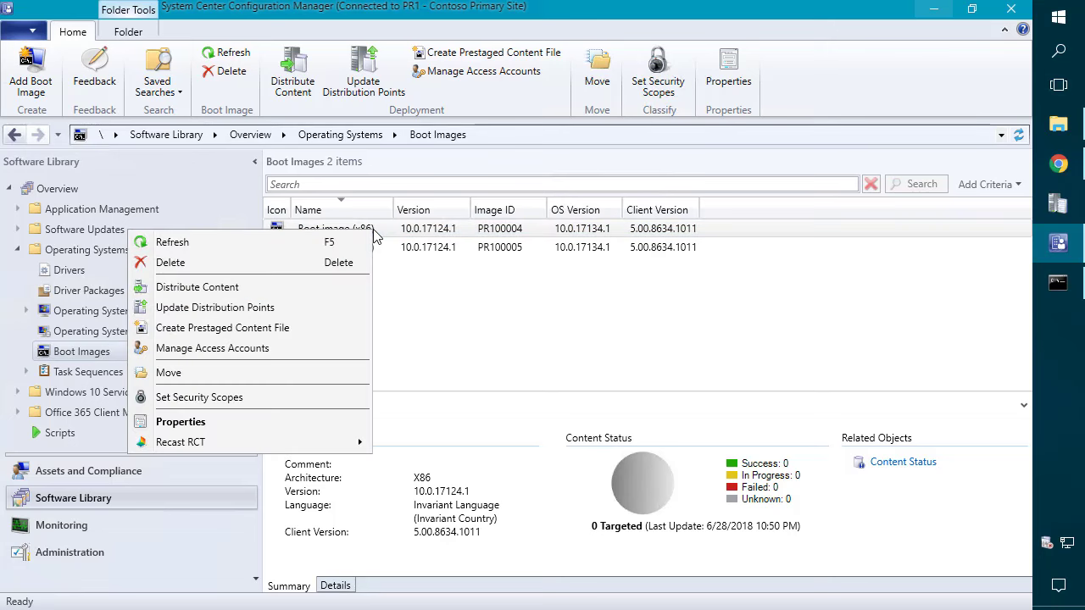
{"action": "left_click", "coordinate": [216, 421]}
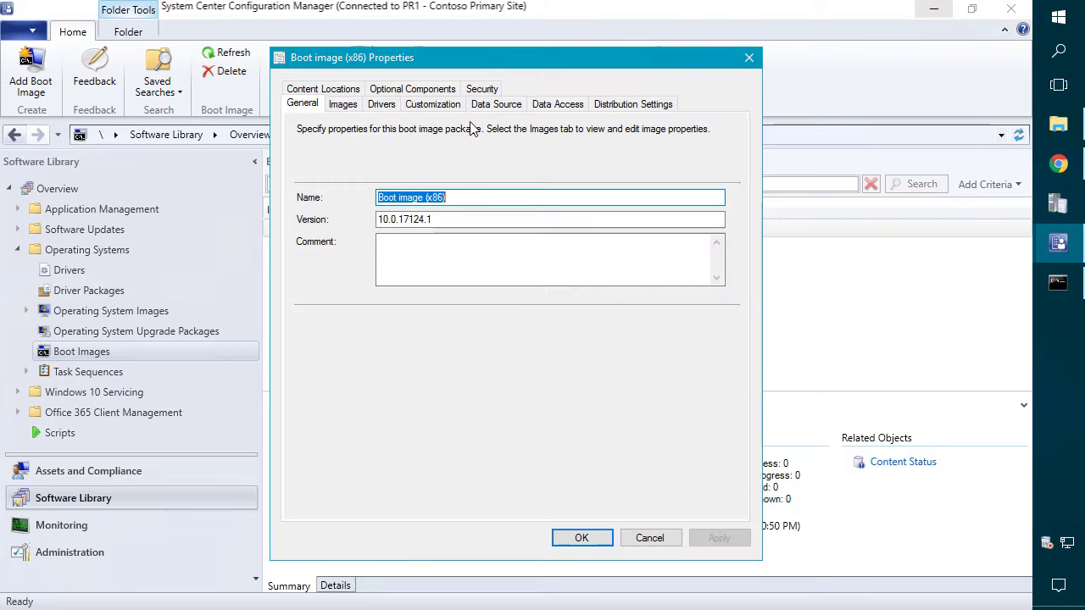
{"action": "left_click_drag", "start_coordinate": [467, 70], "coordinate": [536, 84]}
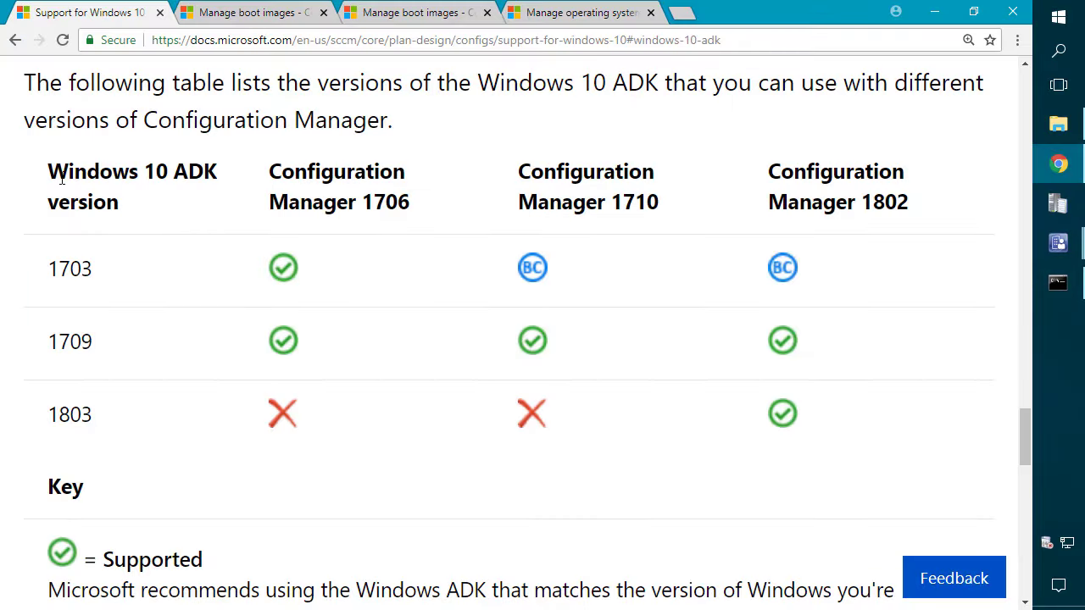
Step: Highlight ADK version 1803 and Configuration Manager versions 1802, 1710 and 1706 in the support table
{"action": "left_click_drag", "start_coordinate": [61, 179], "coordinate": [133, 204]}
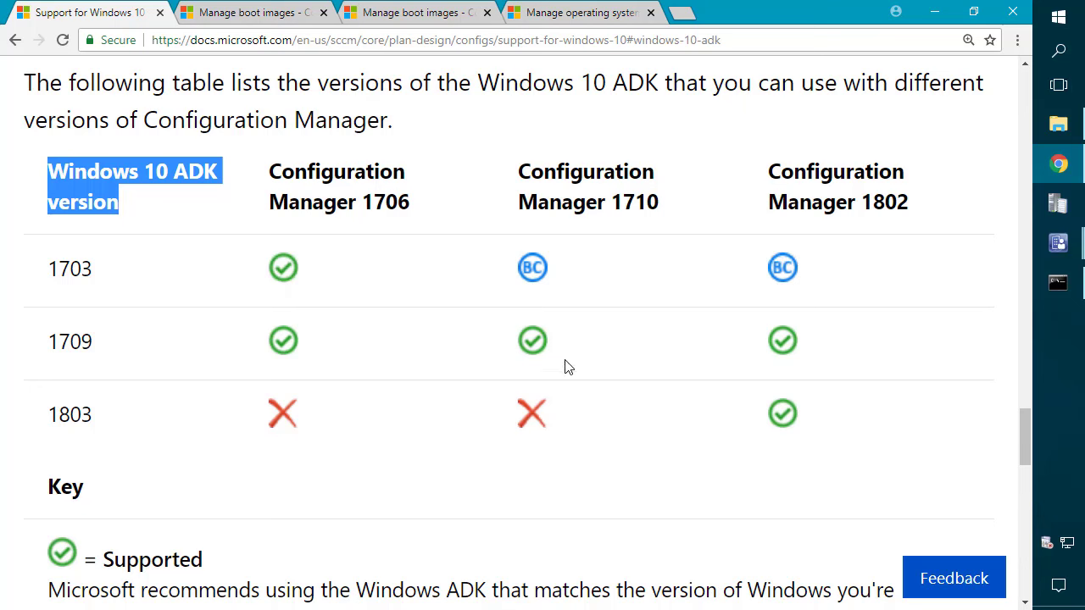
{"action": "double_click", "coordinate": [893, 204]}
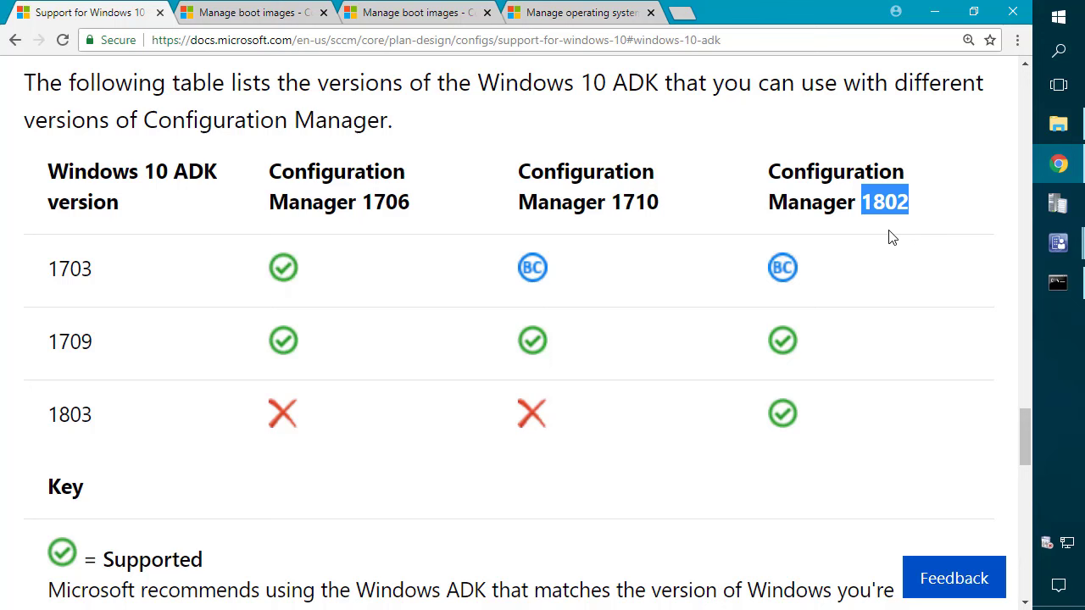
{"action": "double_click", "coordinate": [77, 416]}
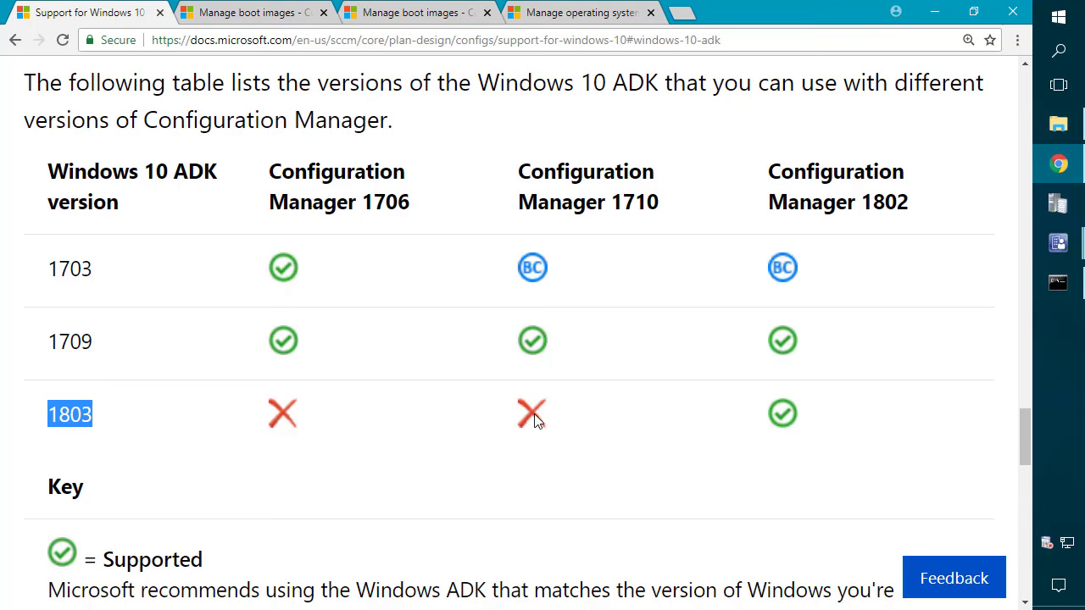
{"action": "left_click", "coordinate": [84, 415]}
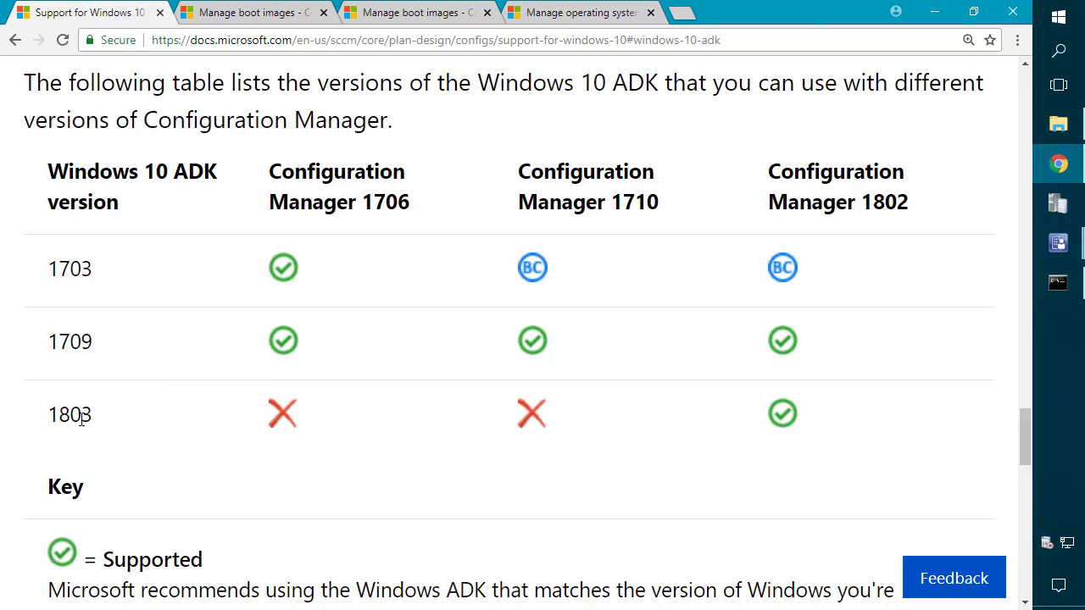
{"action": "double_click", "coordinate": [84, 415]}
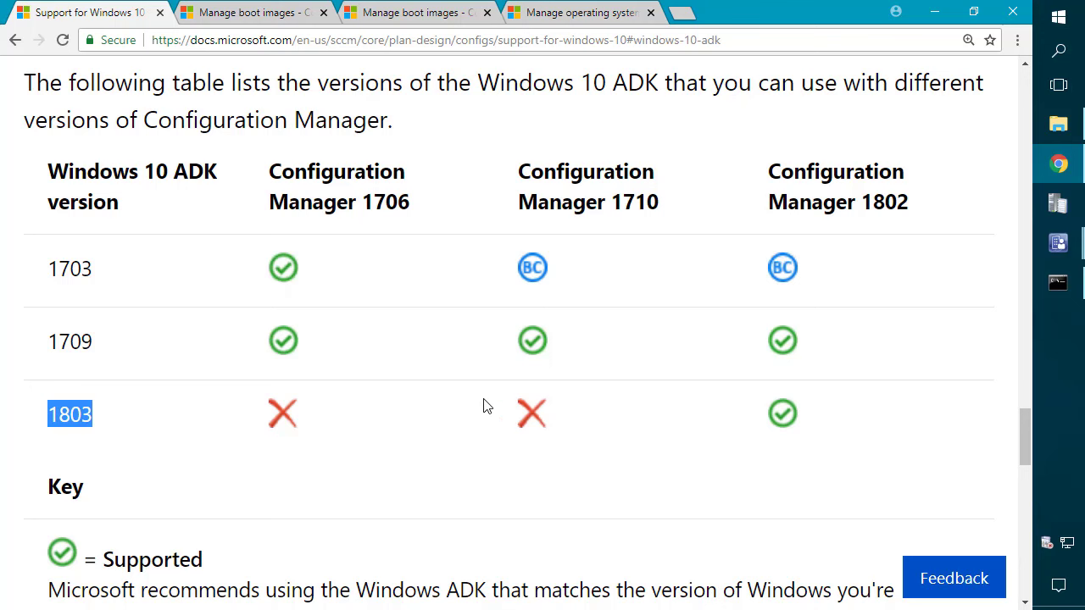
{"action": "left_click", "coordinate": [505, 412]}
{"action": "double_click", "coordinate": [646, 203]}
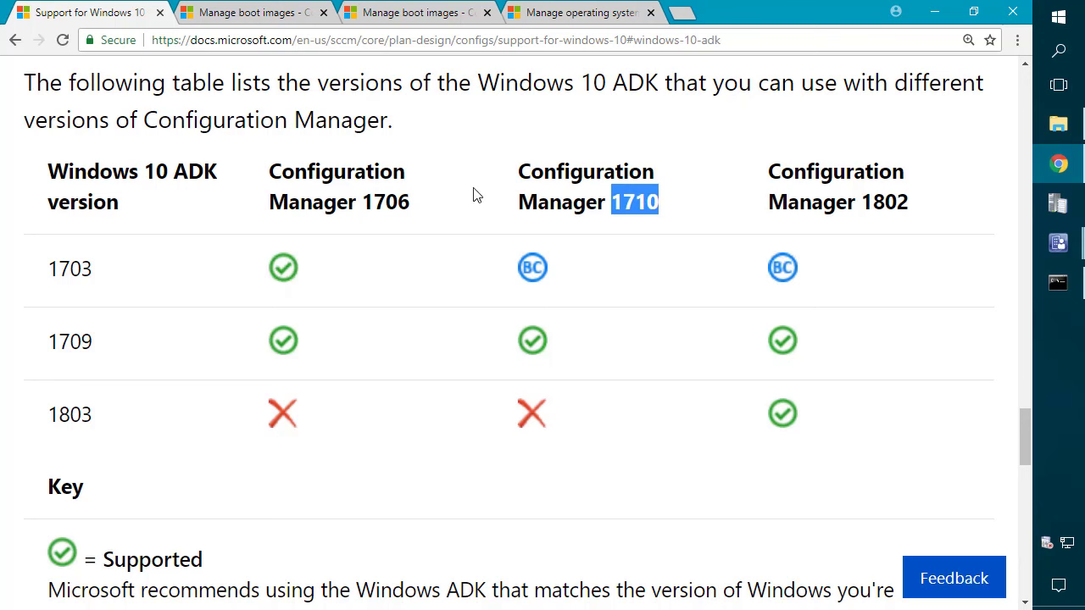
{"action": "double_click", "coordinate": [386, 203]}
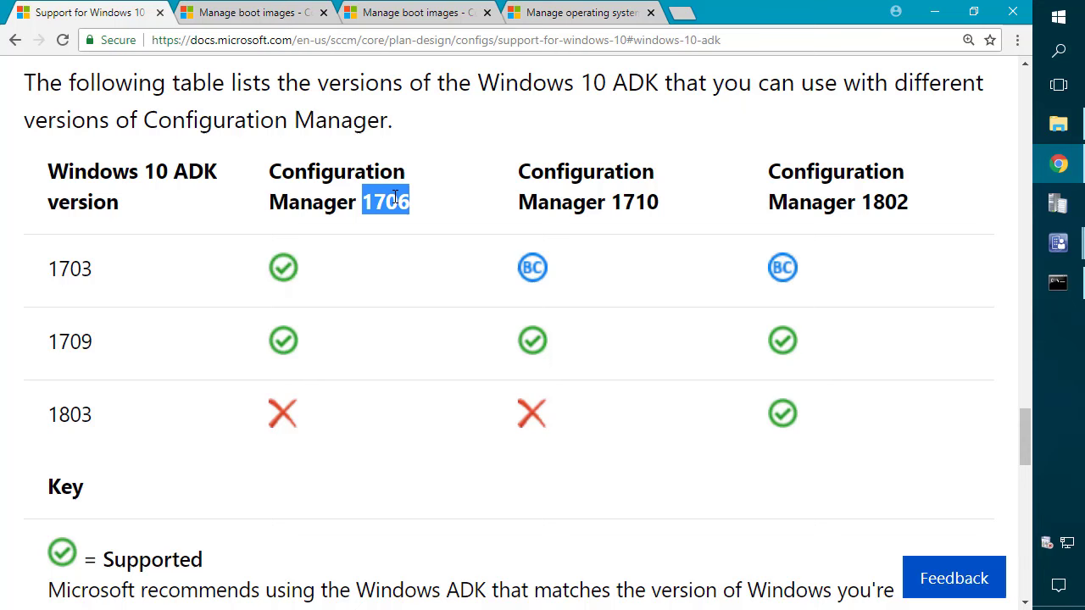
{"action": "left_click", "coordinate": [935, 14]}
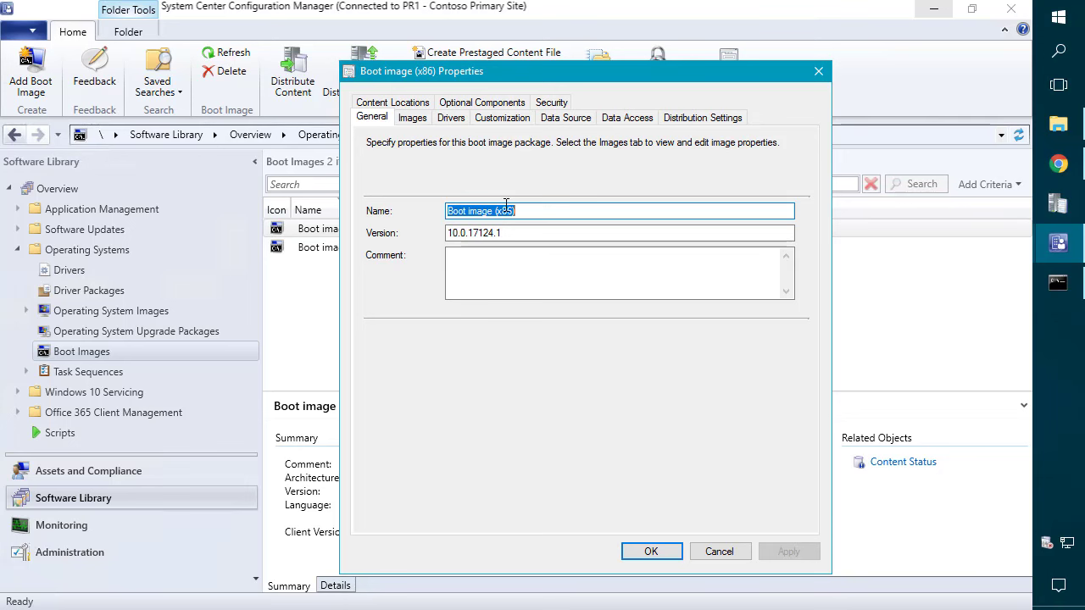
Step: Show the x86 boot image's Customization tab, then bring Microsoft Docs back up
{"action": "left_click", "coordinate": [553, 211]}
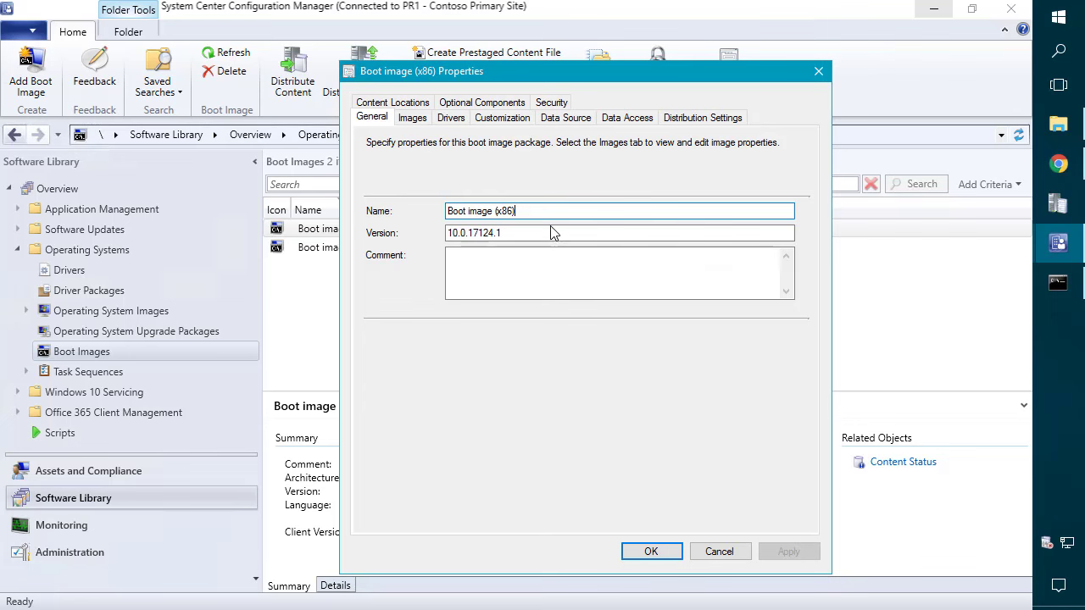
{"action": "left_click", "coordinate": [499, 120]}
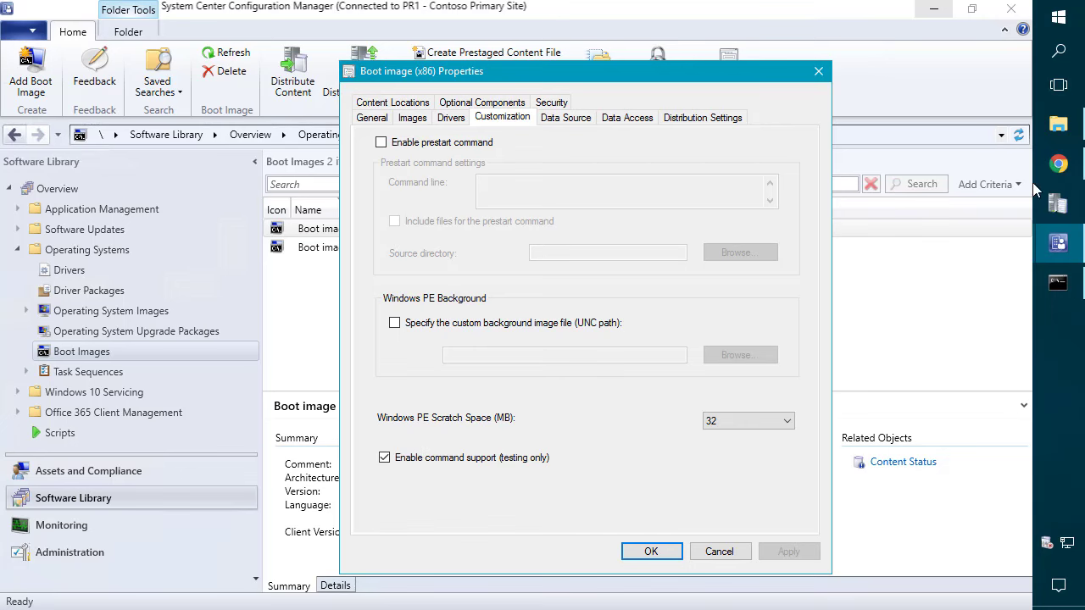
{"action": "left_click", "coordinate": [1057, 163]}
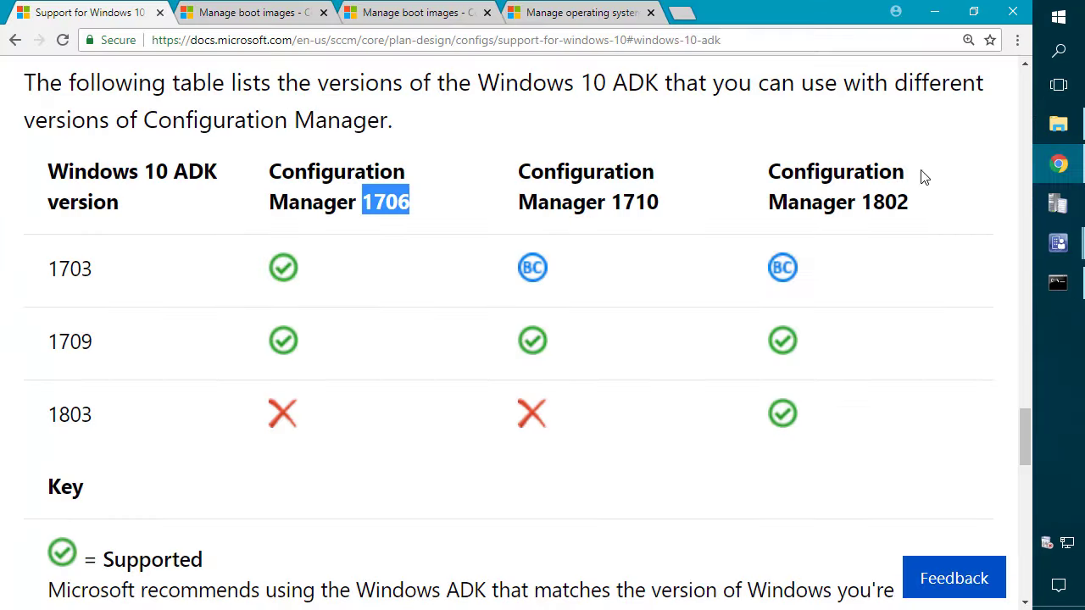
Step: On the Manage boot images page, highlight the F8 command support guidance, then return to the console
{"action": "left_click", "coordinate": [250, 12]}
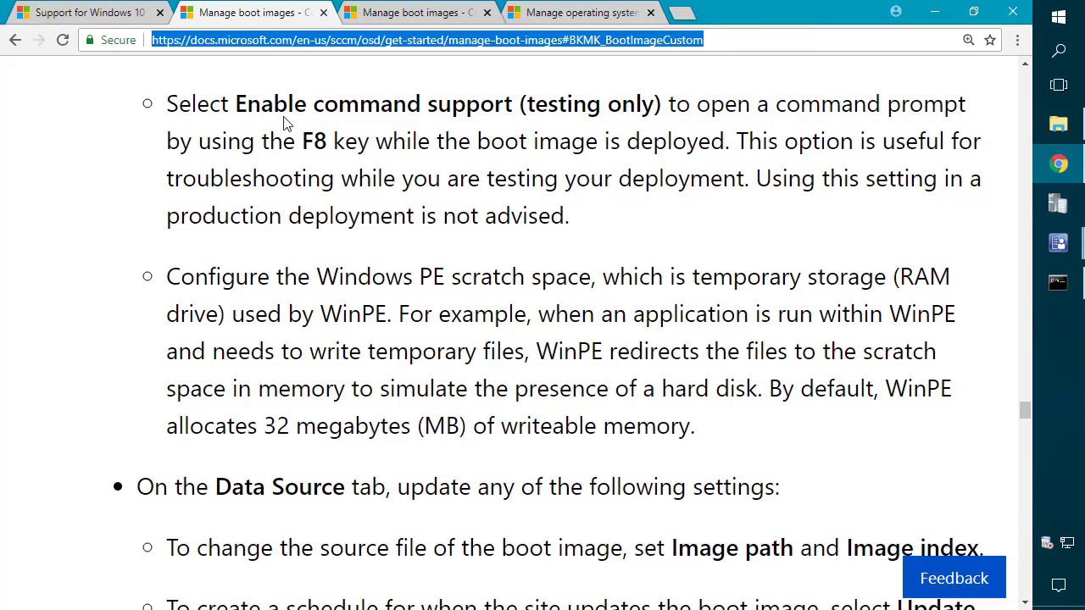
{"action": "left_click_drag", "start_coordinate": [185, 104], "coordinate": [322, 141]}
{"action": "double_click", "coordinate": [322, 141]}
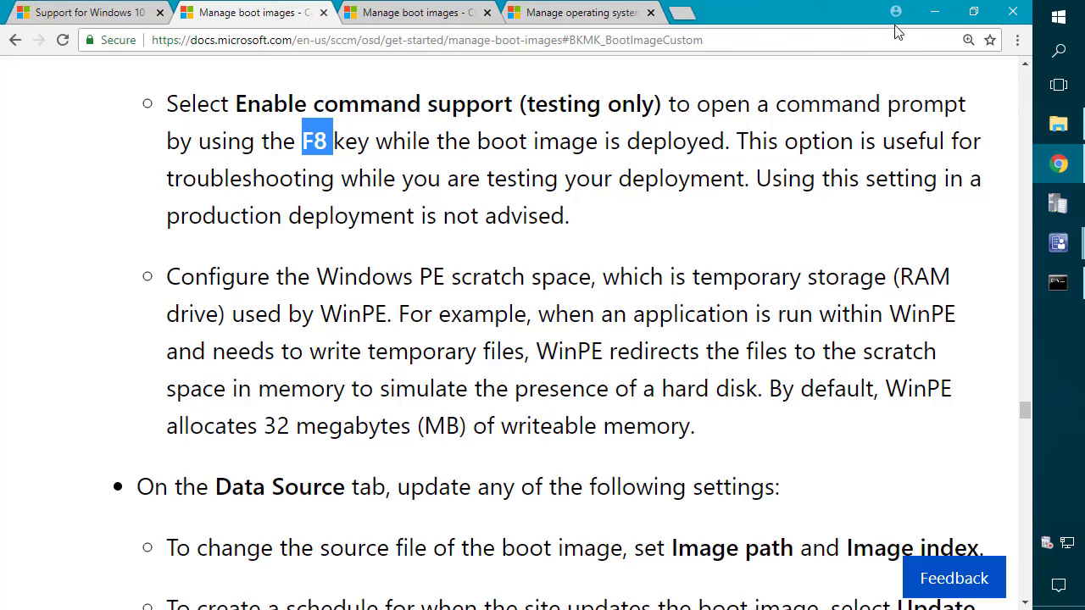
{"action": "left_click", "coordinate": [934, 12]}
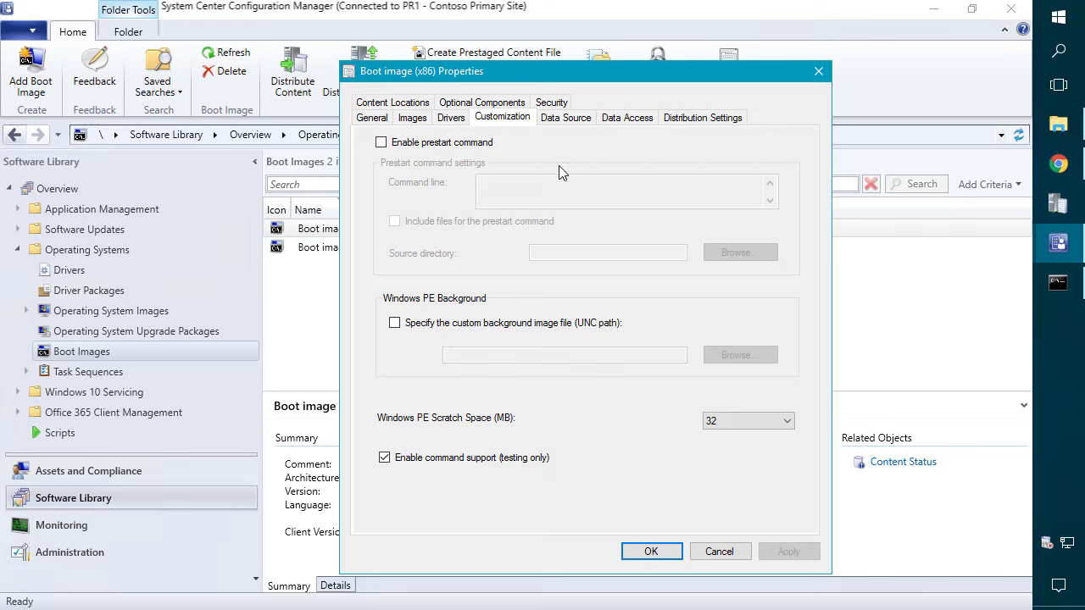
Step: Review the x86 boot image's Data Source, Drivers and Optional Components tabs
{"action": "left_click", "coordinate": [574, 123]}
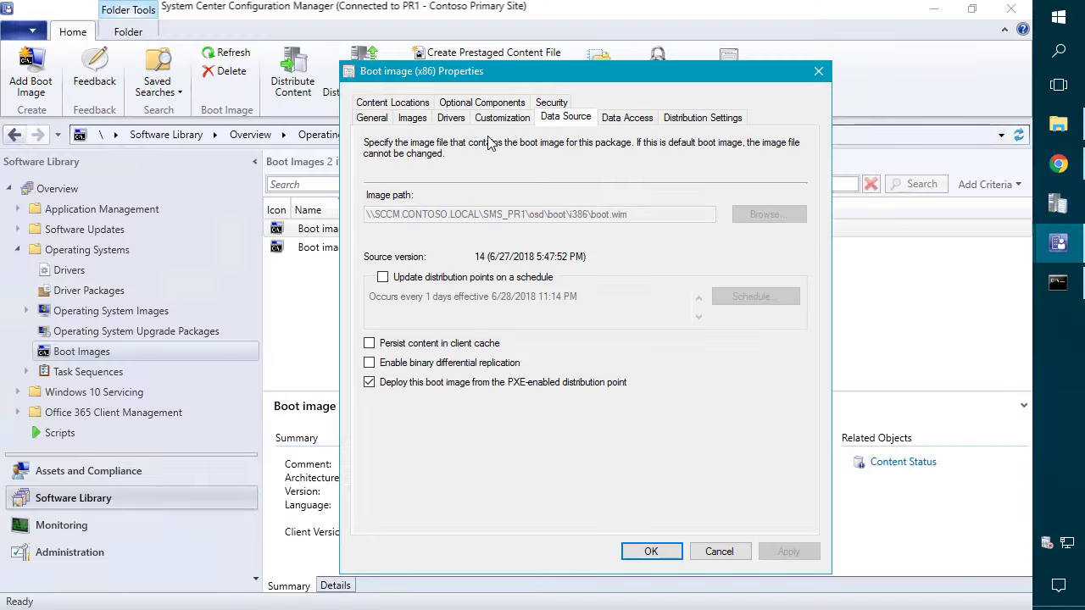
{"action": "left_click", "coordinate": [453, 119]}
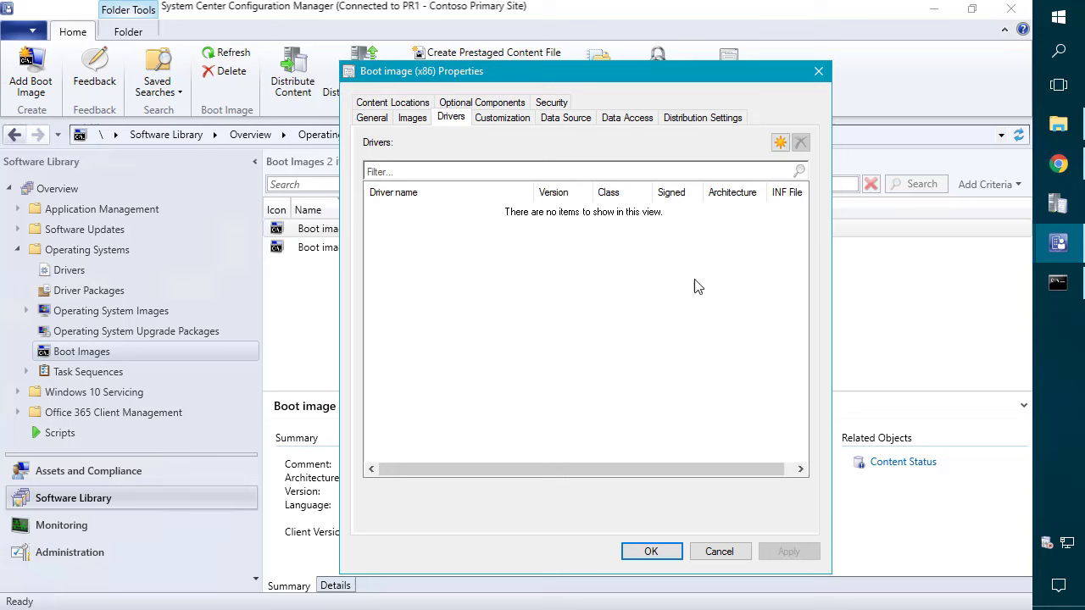
{"action": "left_click", "coordinate": [496, 106]}
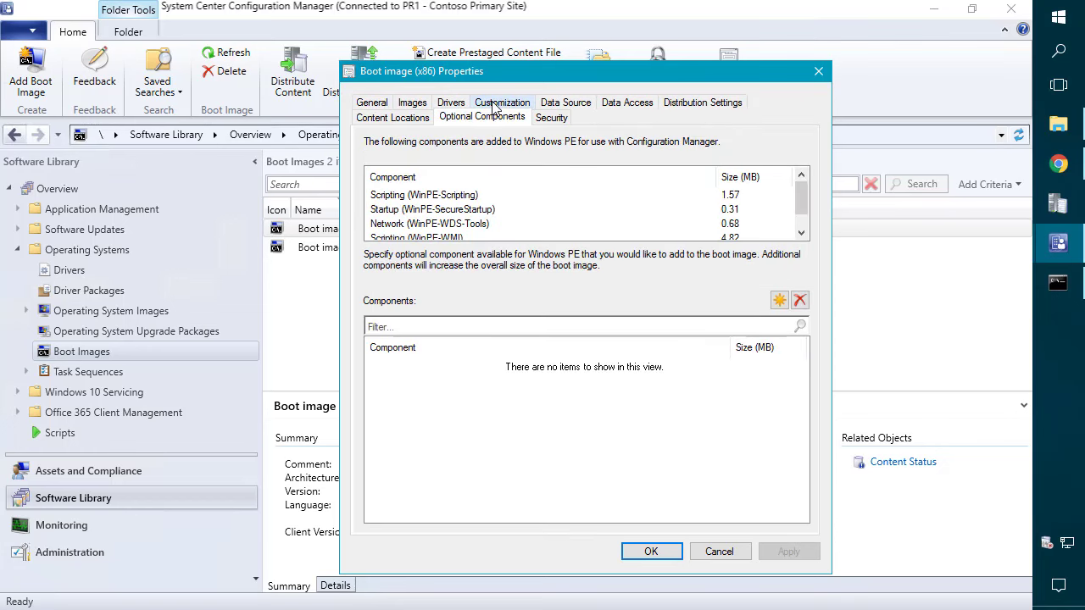
Step: Browse available optional components like WinPE-DismCmdlets, then cancel out without changes
{"action": "scroll", "coordinate": [461, 216], "scroll_direction": "down", "scroll_amount": 1}
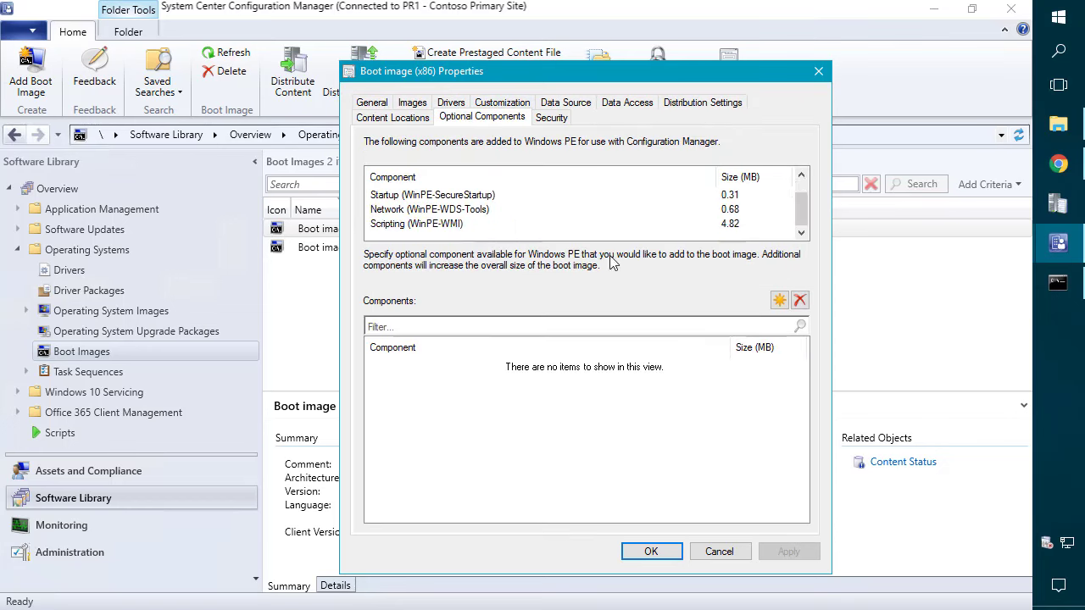
{"action": "left_click", "coordinate": [778, 300]}
{"action": "left_click", "coordinate": [439, 258]}
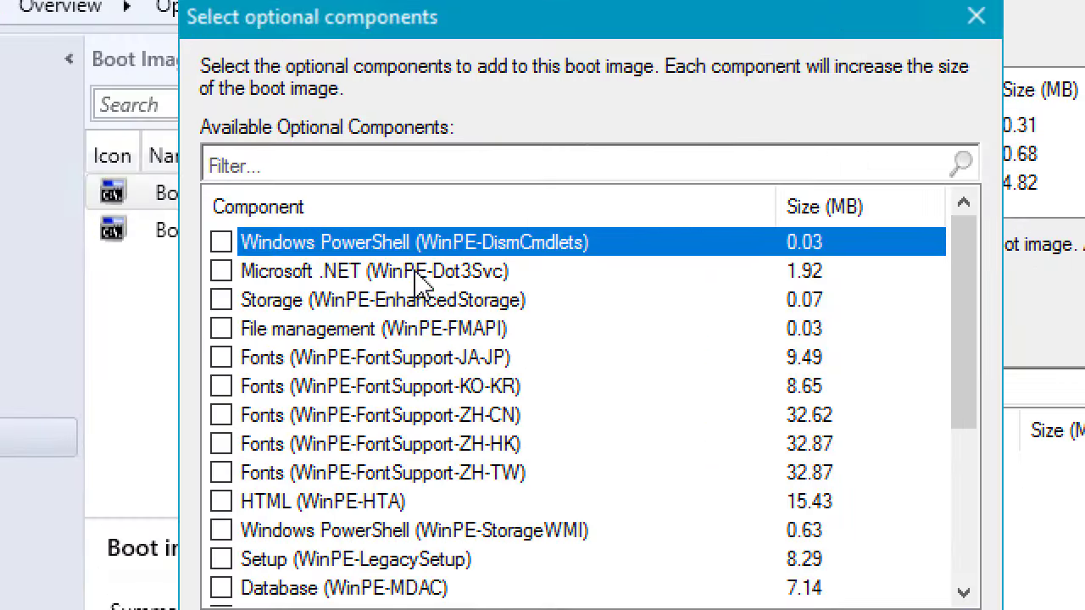
{"action": "scroll", "coordinate": [406, 321], "scroll_direction": "down", "scroll_amount": 3}
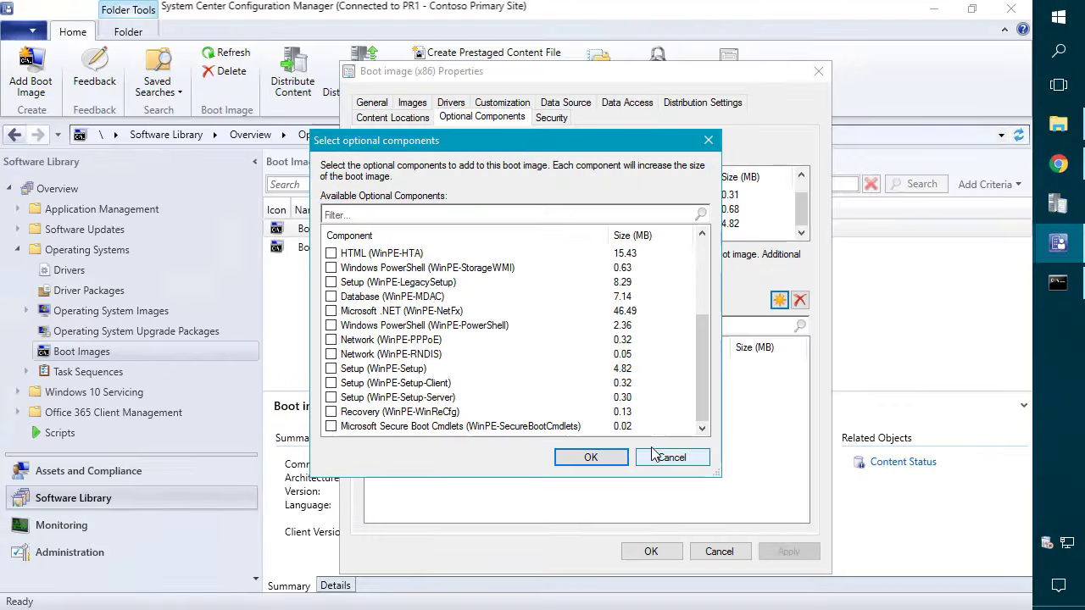
{"action": "left_click", "coordinate": [671, 457]}
{"action": "left_click", "coordinate": [722, 552]}
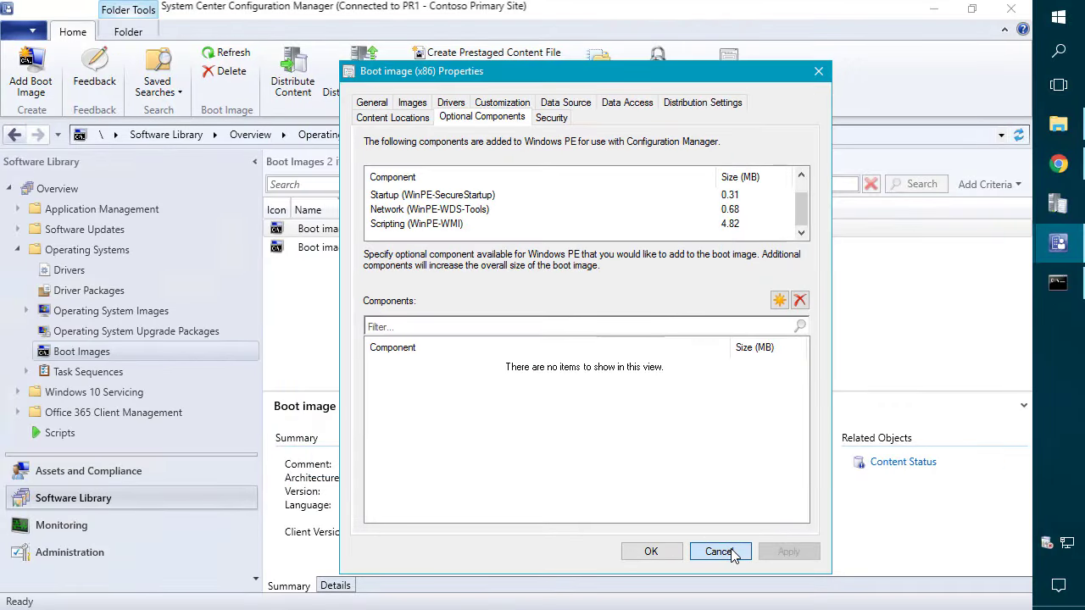
{"action": "left_click", "coordinate": [432, 250]}
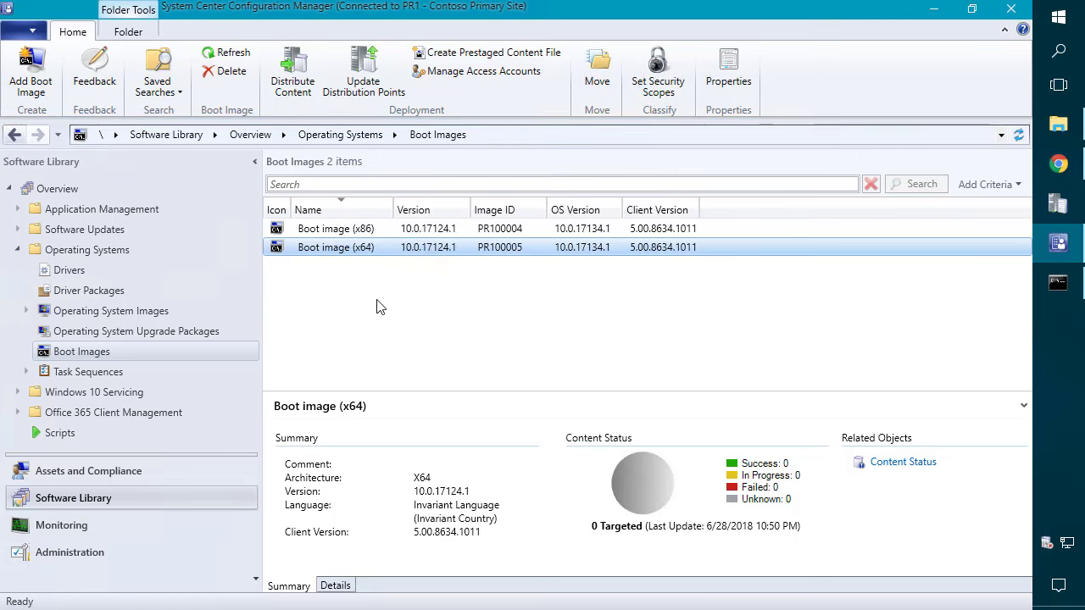
Step: Select both boot images and add SCCM.CONTOSO.LOCAL as their Distribute Content destination
{"action": "right_click", "coordinate": [350, 231]}
{"action": "key", "text": "Escape"}
{"action": "left_click", "coordinate": [369, 248], "text": "ctrl"}
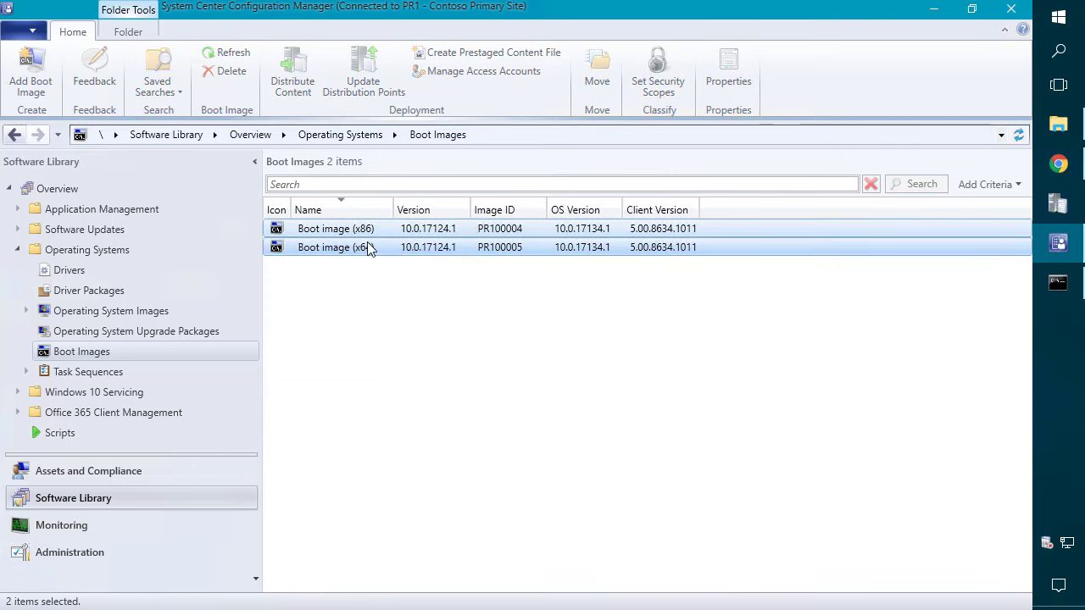
{"action": "right_click", "coordinate": [368, 253]}
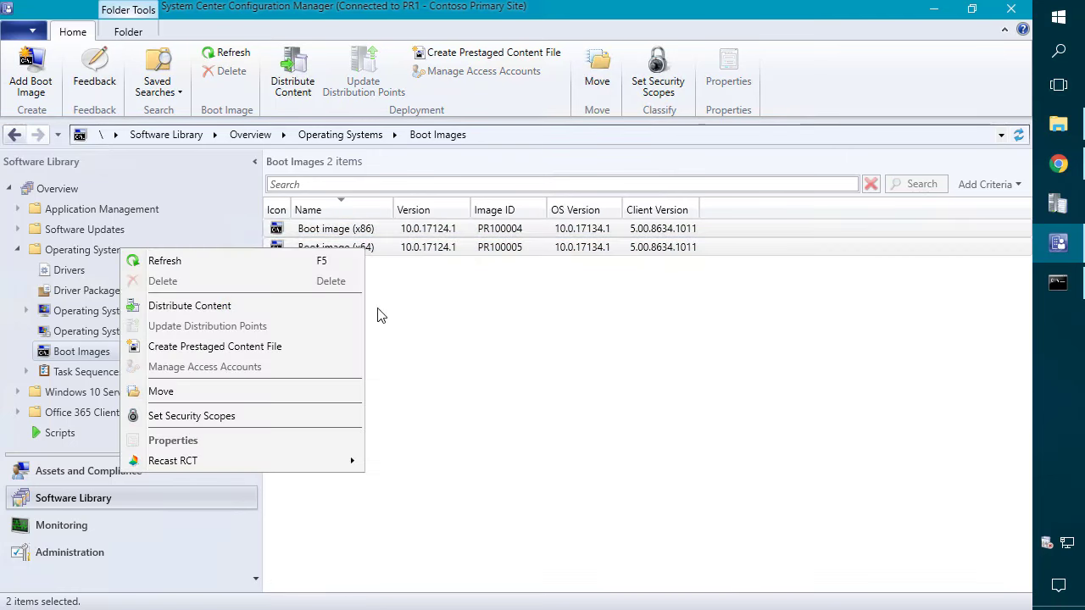
{"action": "left_click", "coordinate": [237, 307]}
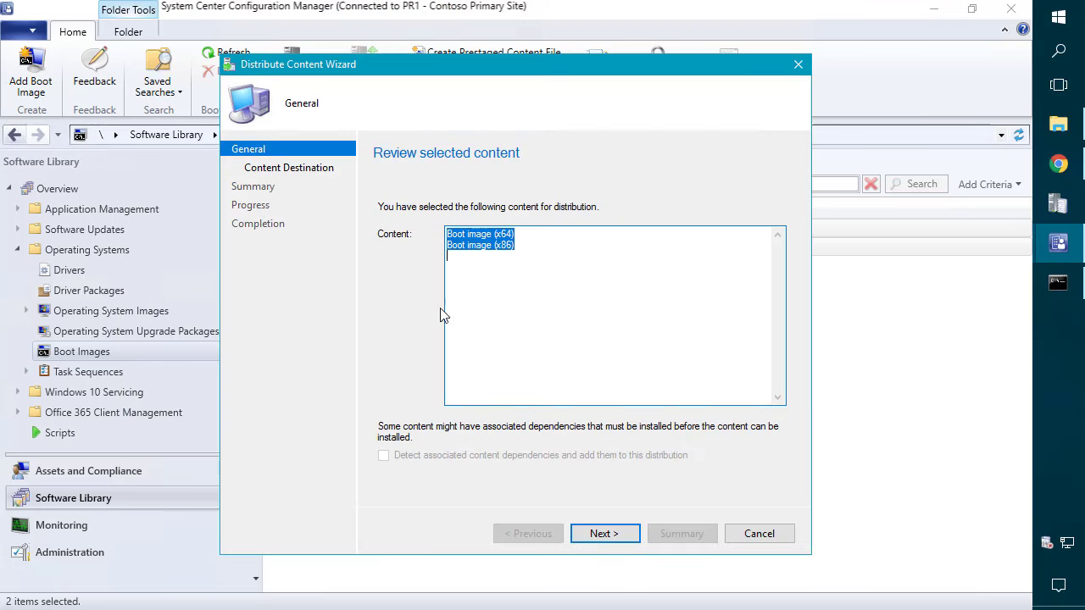
{"action": "left_click", "coordinate": [603, 534]}
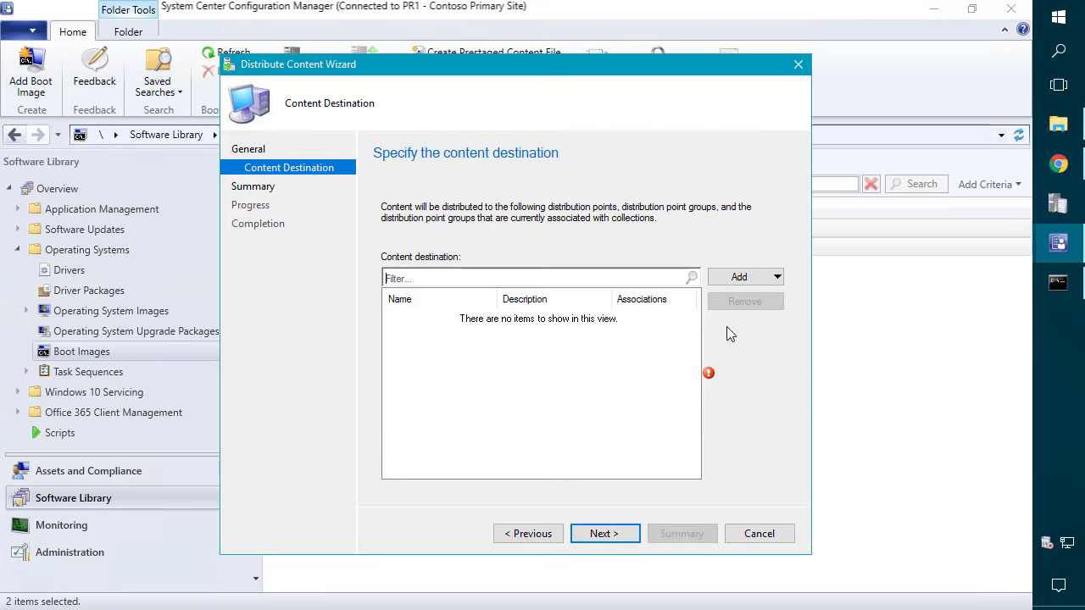
{"action": "left_click", "coordinate": [741, 277]}
{"action": "left_click", "coordinate": [753, 315]}
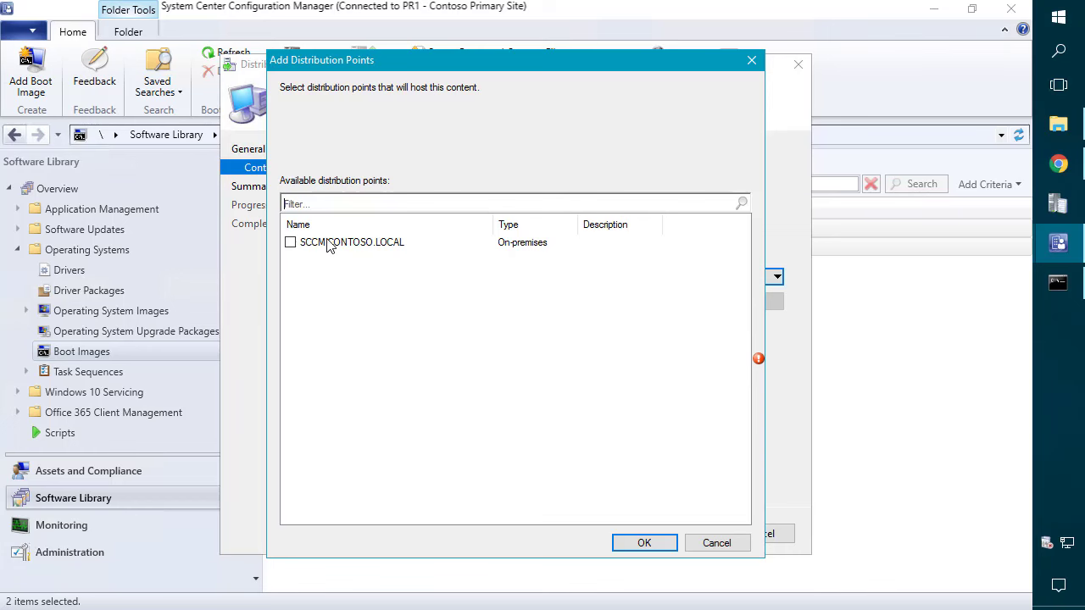
{"action": "left_click", "coordinate": [291, 243]}
{"action": "left_click", "coordinate": [646, 543]}
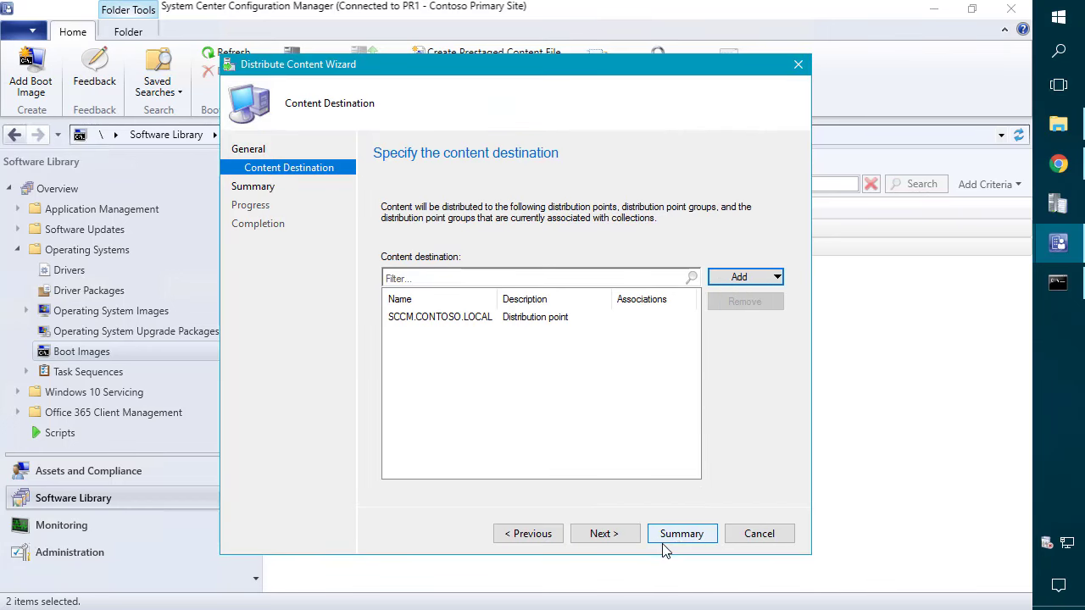
Step: Finish distributing the boot images and go to the empty Operating System Images node
{"action": "left_click", "coordinate": [616, 534]}
{"action": "left_click", "coordinate": [616, 535]}
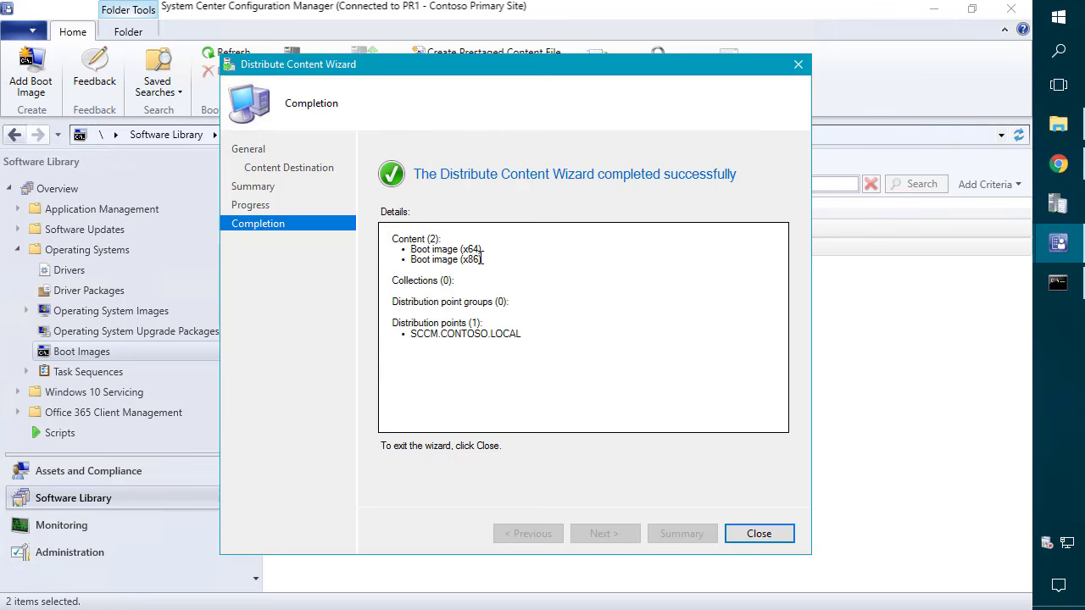
{"action": "left_click_drag", "start_coordinate": [483, 261], "coordinate": [410, 247]}
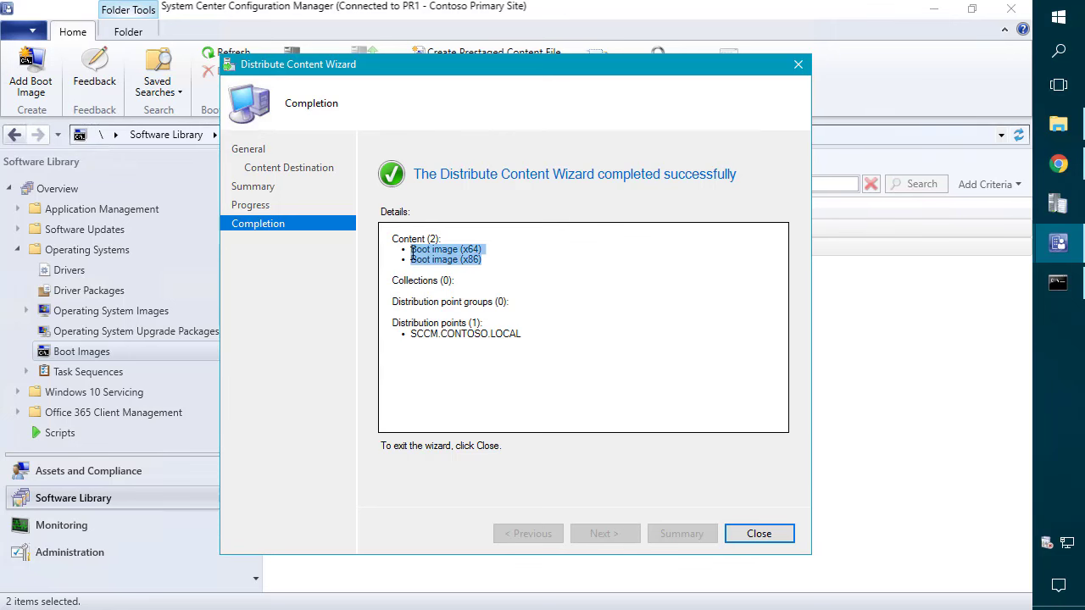
{"action": "left_click", "coordinate": [746, 535]}
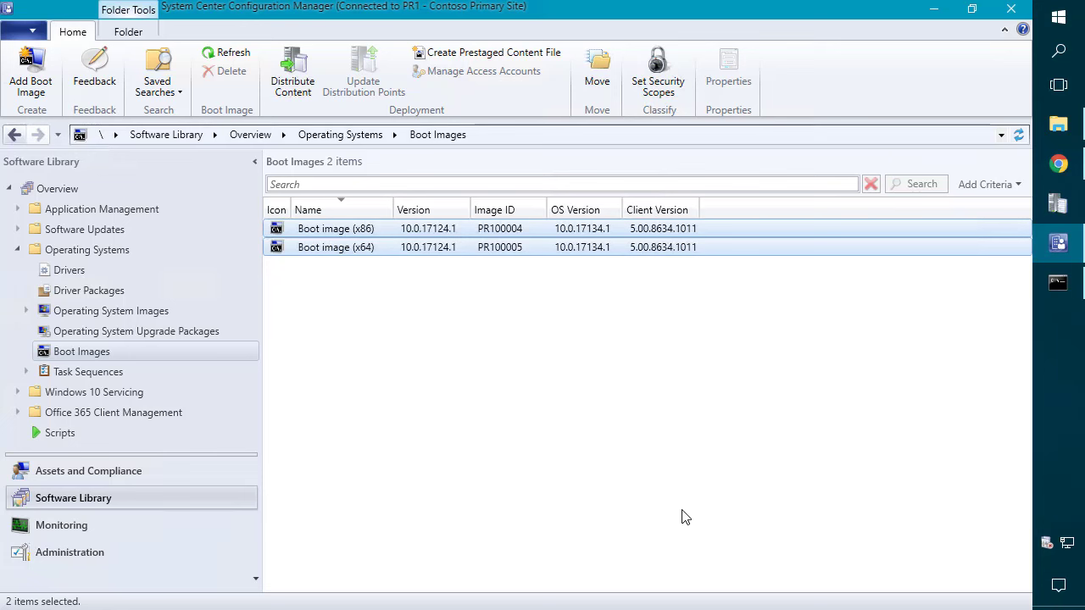
{"action": "left_click", "coordinate": [162, 311]}
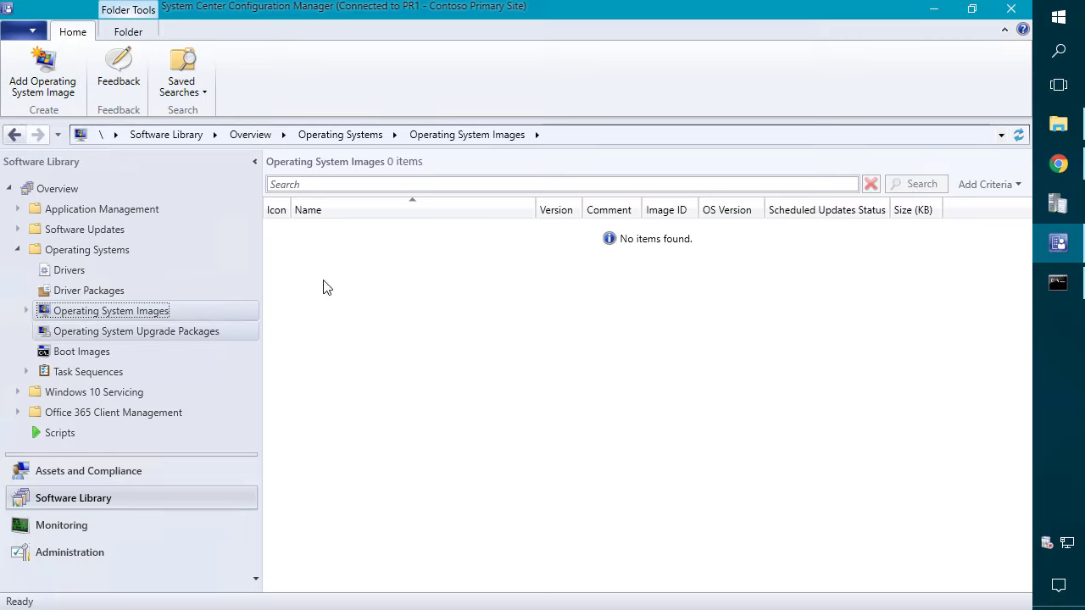
{"action": "left_click", "coordinate": [1057, 167]}
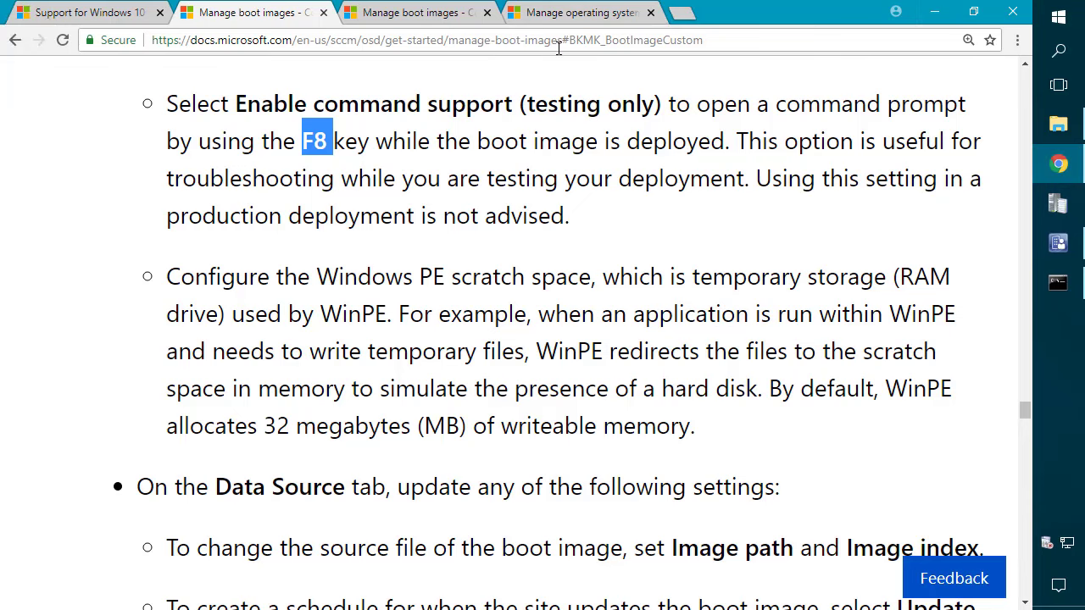
{"action": "left_click", "coordinate": [520, 24]}
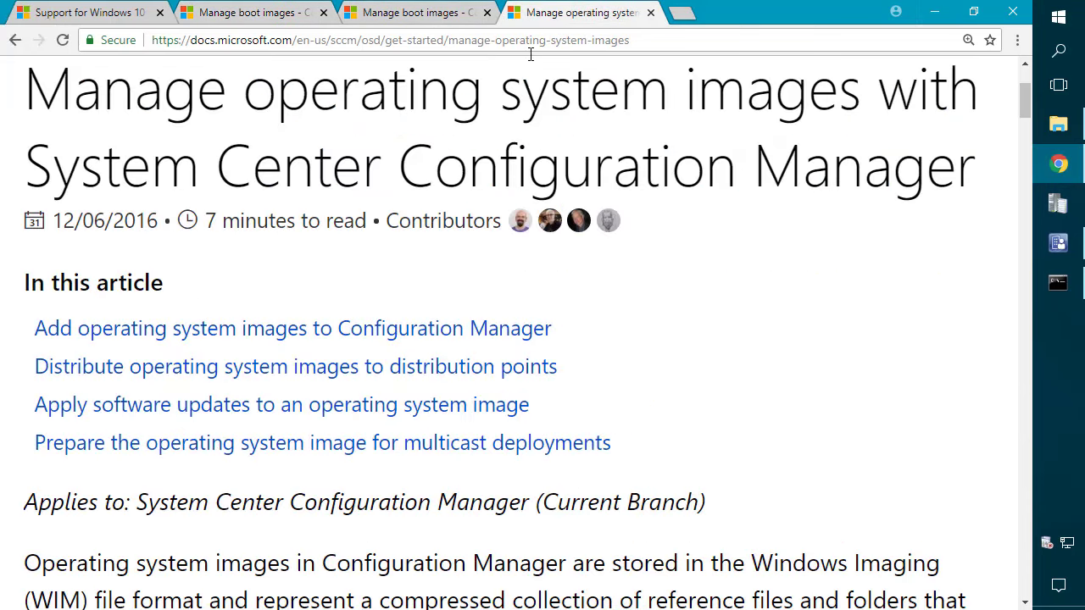
{"action": "scroll", "coordinate": [474, 102], "scroll_direction": "down", "scroll_amount": 3}
{"action": "scroll", "coordinate": [496, 148], "scroll_direction": "down", "scroll_amount": 6}
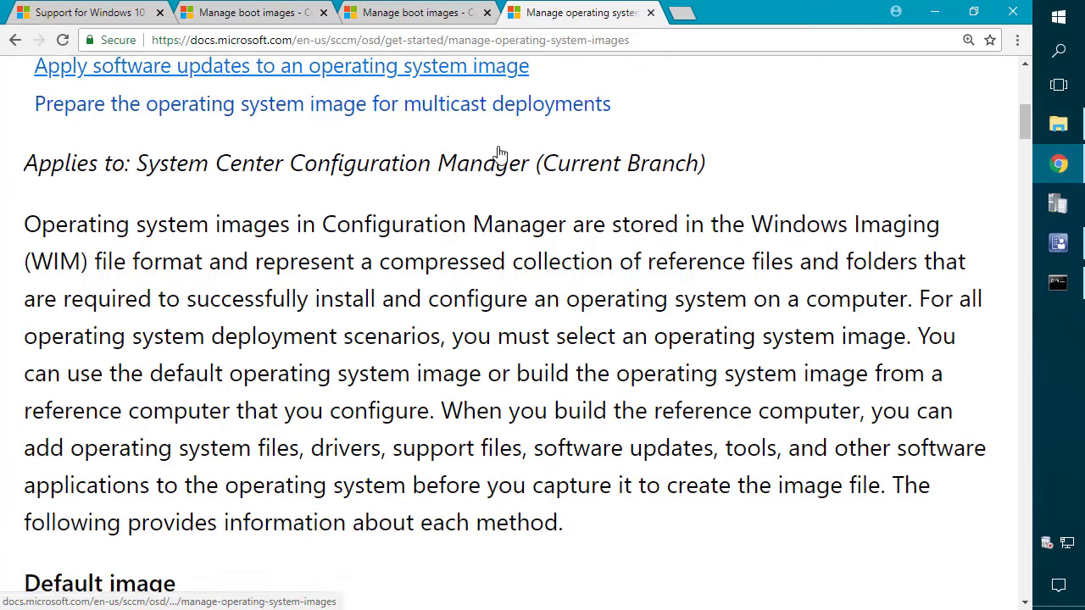
{"action": "left_click_drag", "start_coordinate": [208, 168], "coordinate": [26, 165]}
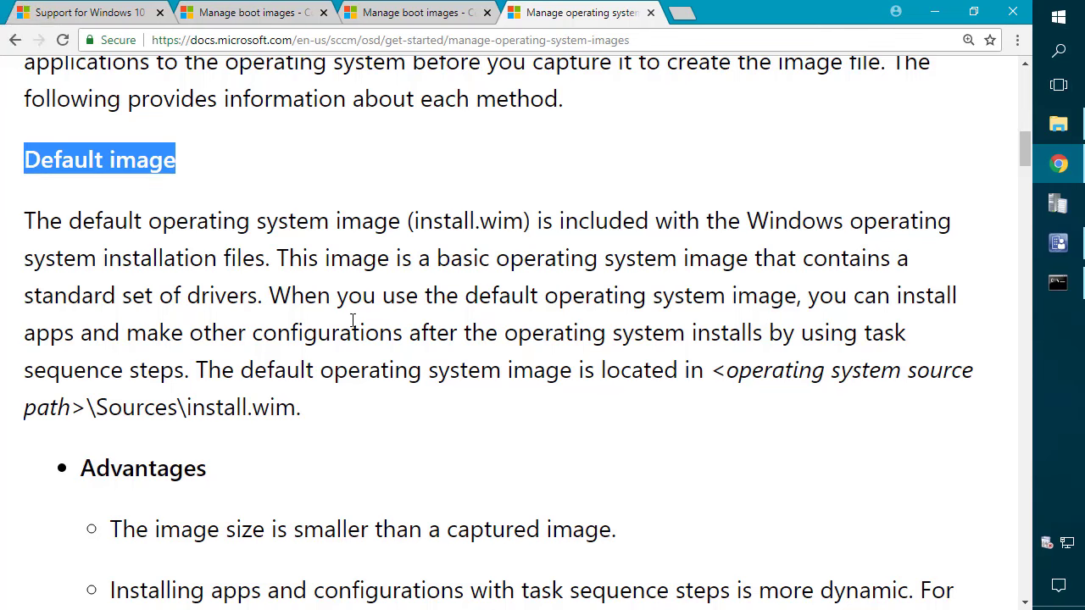
{"action": "scroll", "coordinate": [354, 320], "scroll_direction": "down", "scroll_amount": 1}
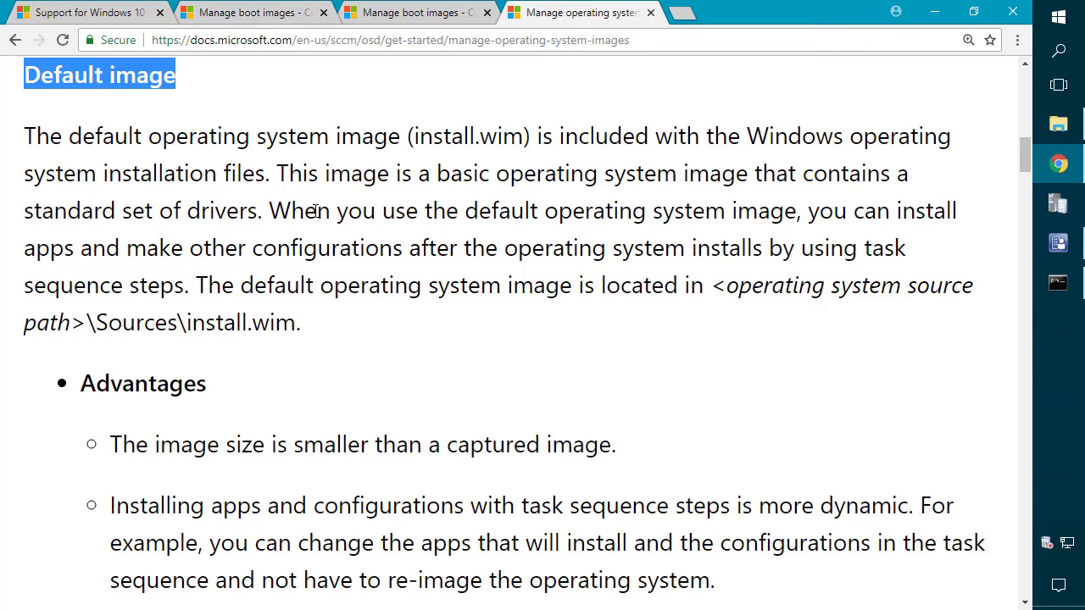
{"action": "scroll", "coordinate": [280, 317], "scroll_direction": "down", "scroll_amount": 1}
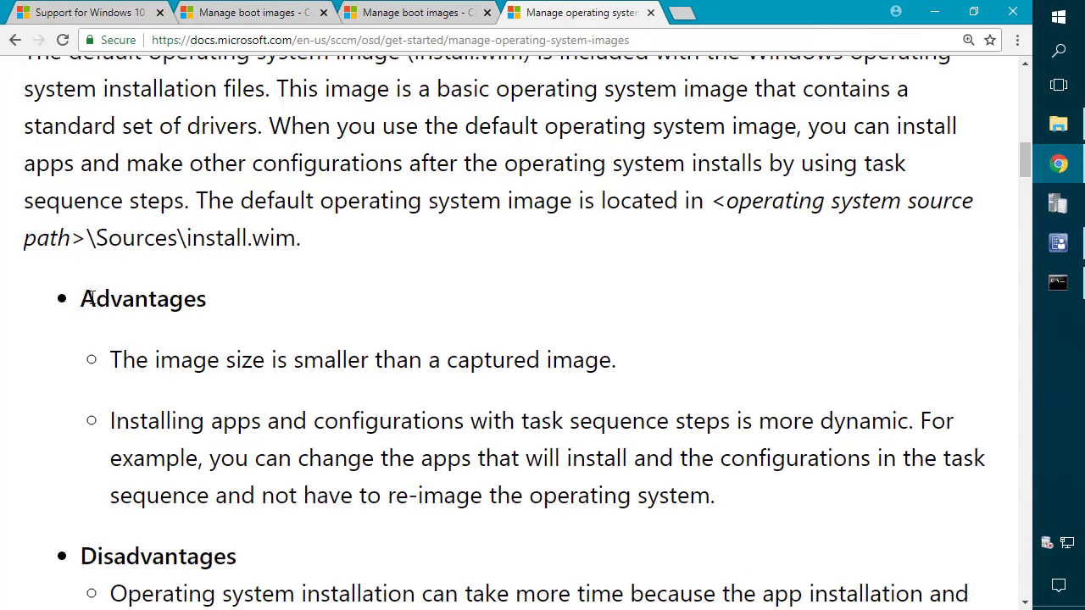
{"action": "left_click_drag", "start_coordinate": [93, 297], "coordinate": [325, 416]}
{"action": "left_click", "coordinate": [442, 447]}
{"action": "scroll", "coordinate": [442, 447], "scroll_direction": "down", "scroll_amount": 2}
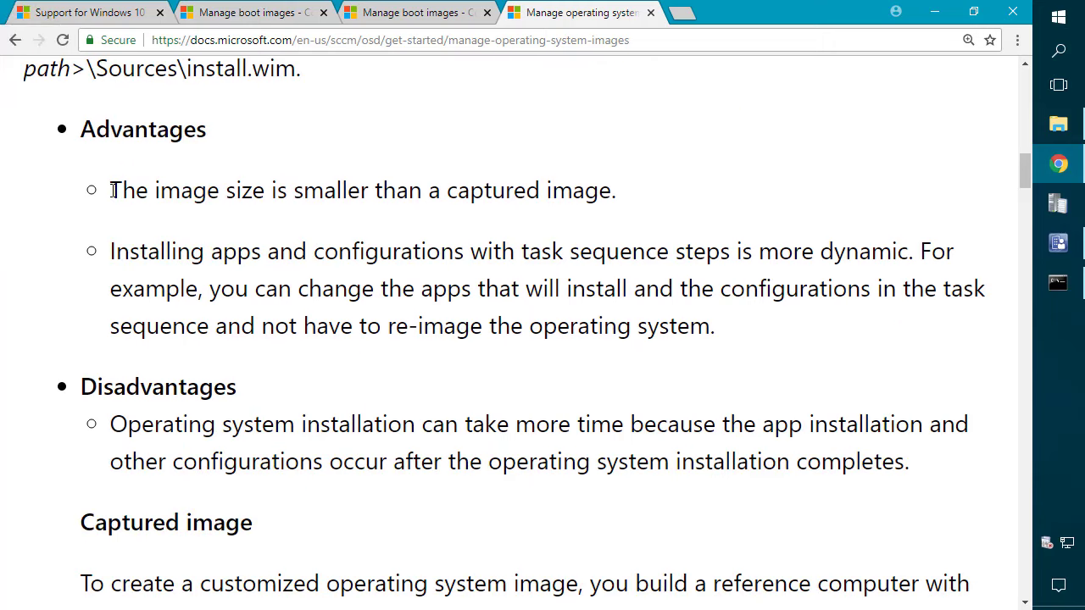
{"action": "left_click_drag", "start_coordinate": [111, 190], "coordinate": [629, 197]}
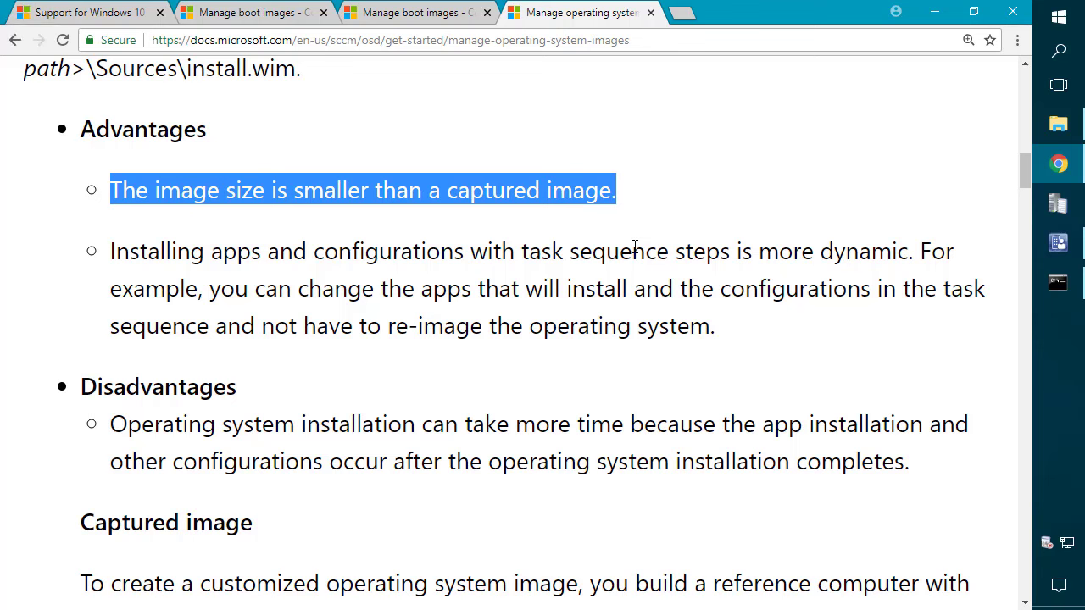
{"action": "left_click_drag", "start_coordinate": [729, 326], "coordinate": [105, 261]}
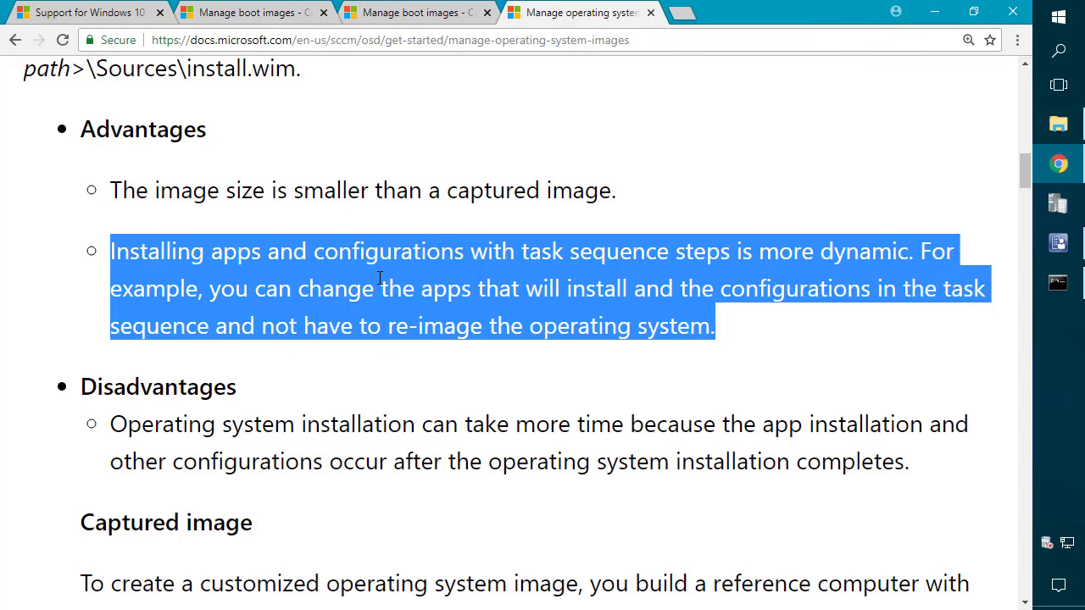
{"action": "scroll", "coordinate": [347, 361], "scroll_direction": "down", "scroll_amount": 2}
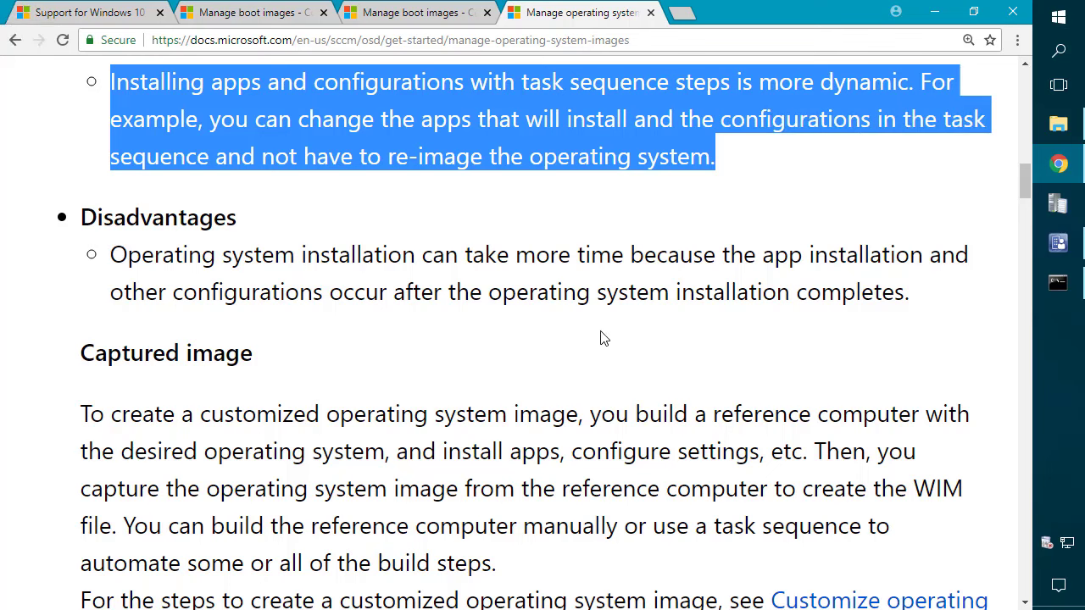
{"action": "left_click_drag", "start_coordinate": [910, 293], "coordinate": [94, 254]}
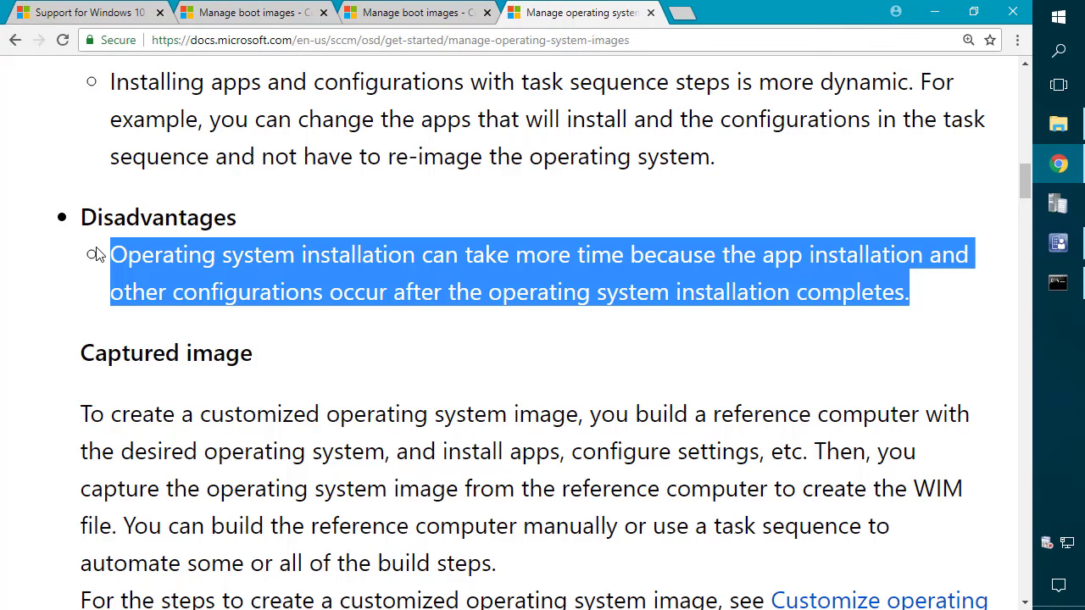
{"action": "left_click_drag", "start_coordinate": [254, 353], "coordinate": [75, 355]}
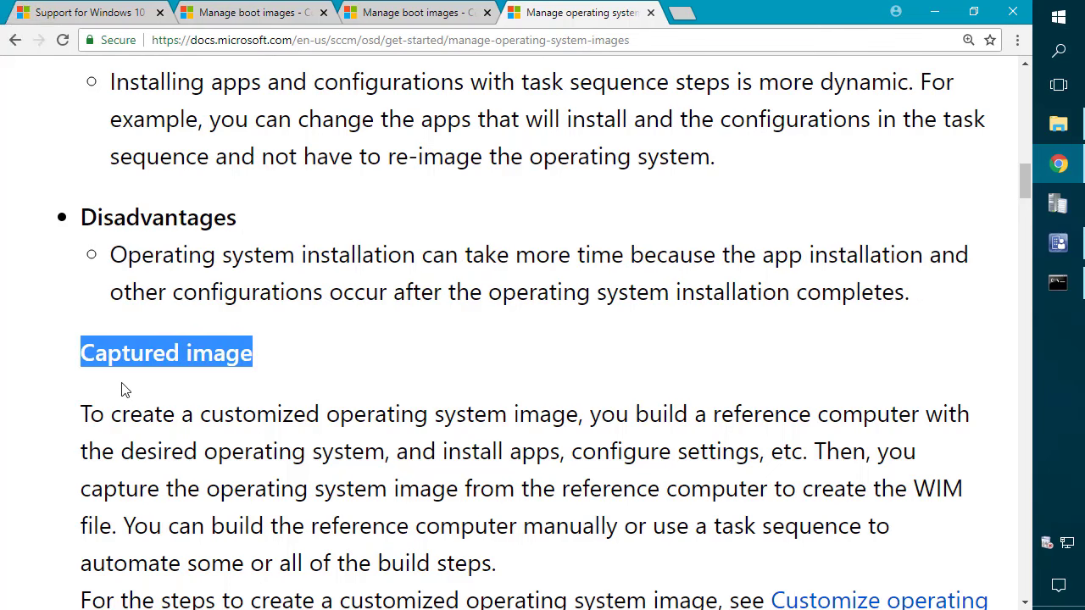
{"action": "scroll", "coordinate": [121, 389], "scroll_direction": "down", "scroll_amount": 4}
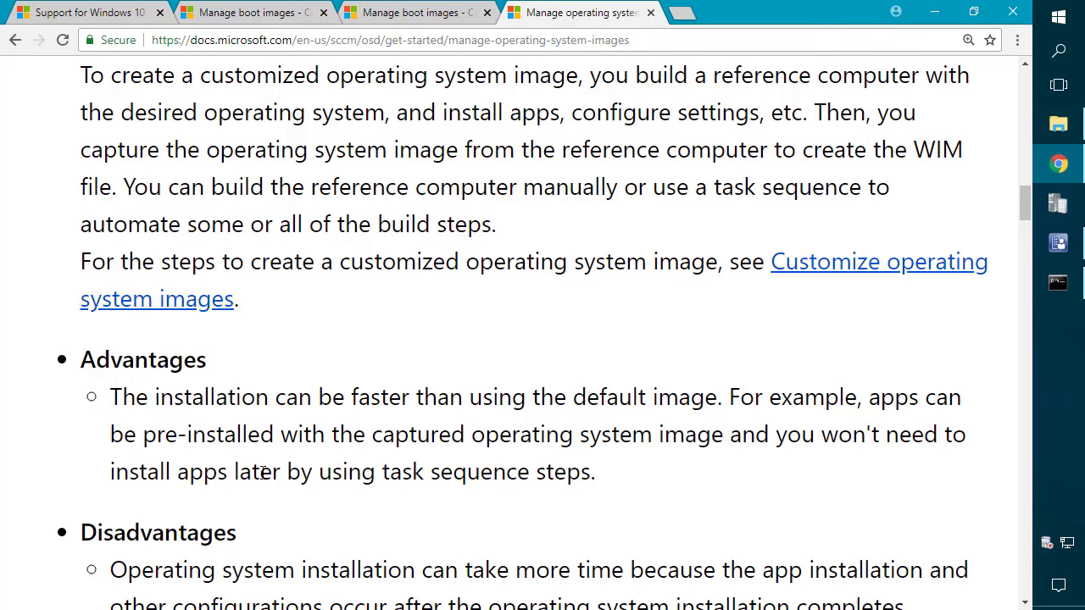
{"action": "scroll", "coordinate": [320, 481], "scroll_direction": "down", "scroll_amount": 2}
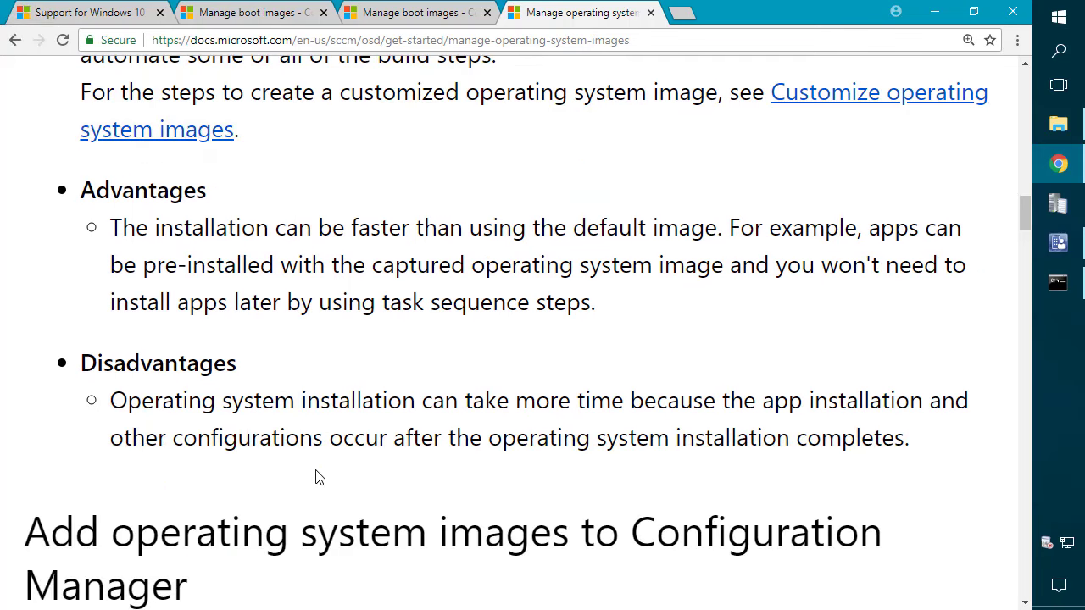
{"action": "scroll", "coordinate": [319, 477], "scroll_direction": "down", "scroll_amount": 1}
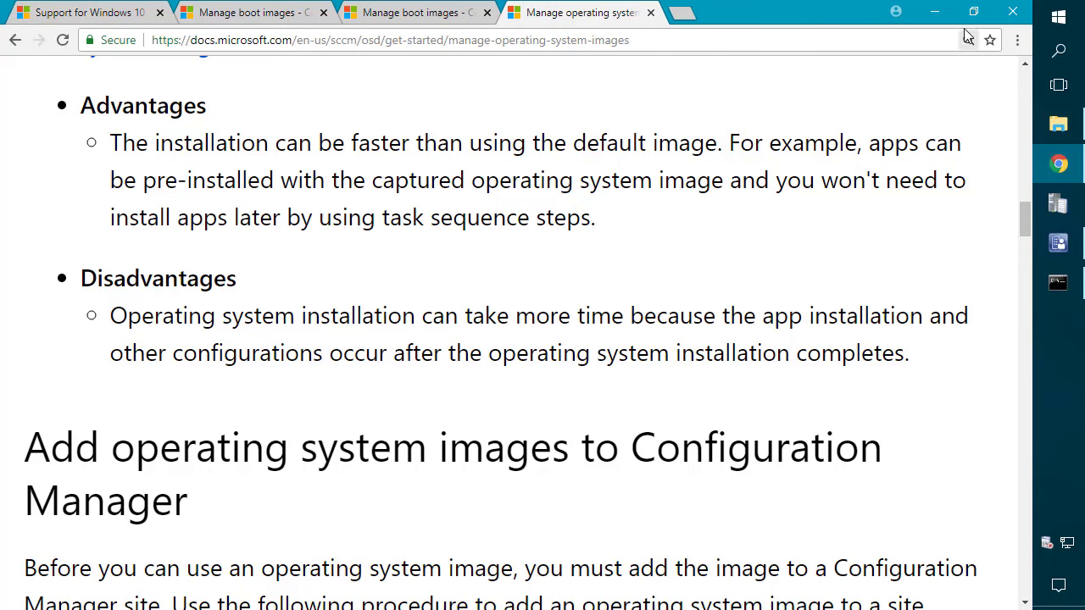
{"action": "left_click", "coordinate": [935, 12]}
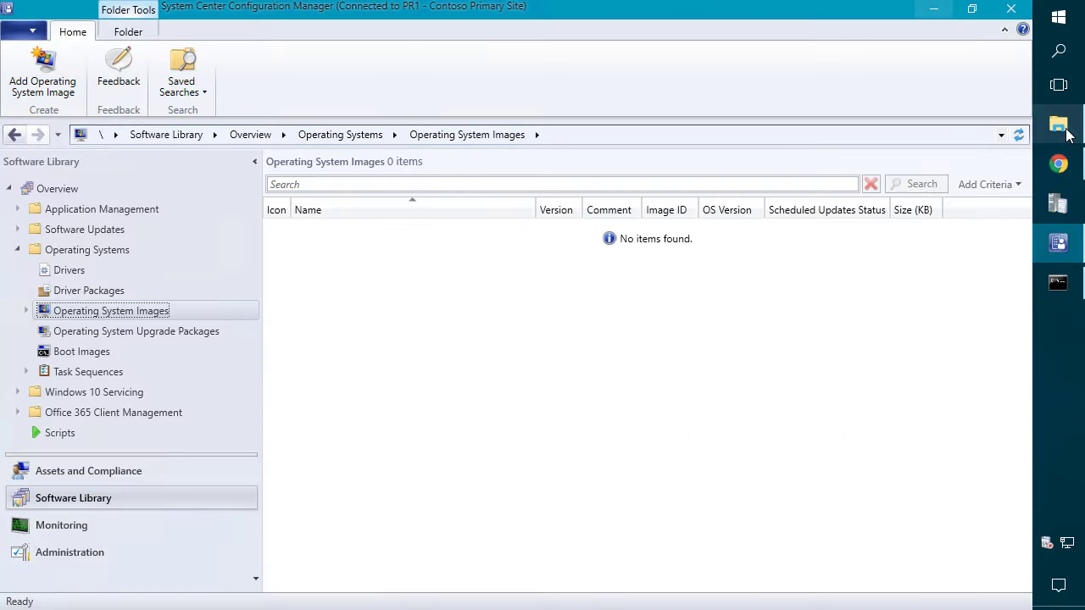
Step: Select install.wim in the Windows 10 1803 x64 - Business Editions sources folder
{"action": "left_click", "coordinate": [1057, 125]}
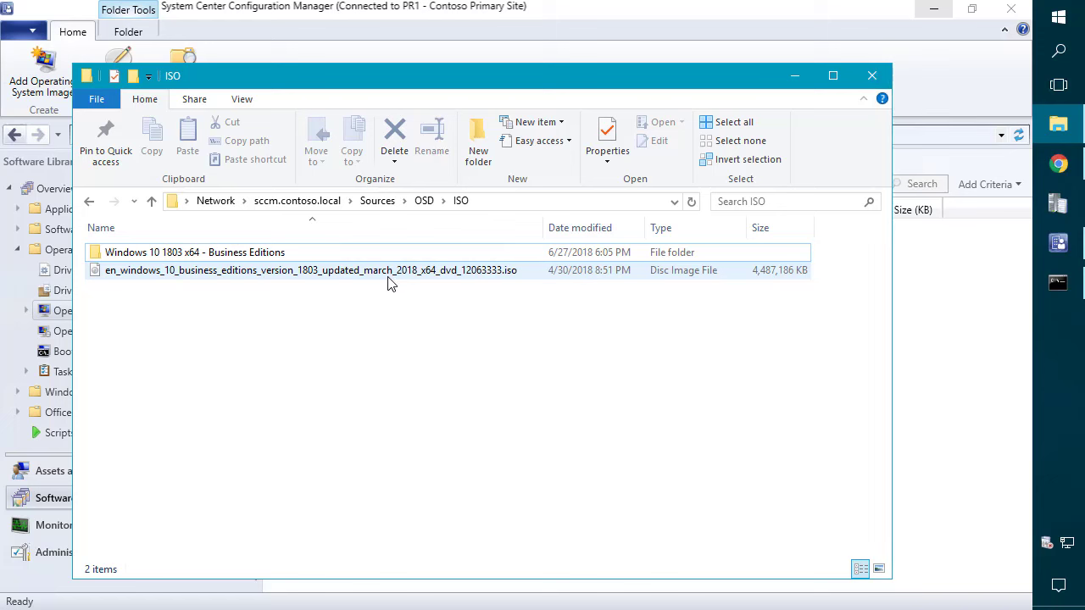
{"action": "left_click", "coordinate": [312, 276]}
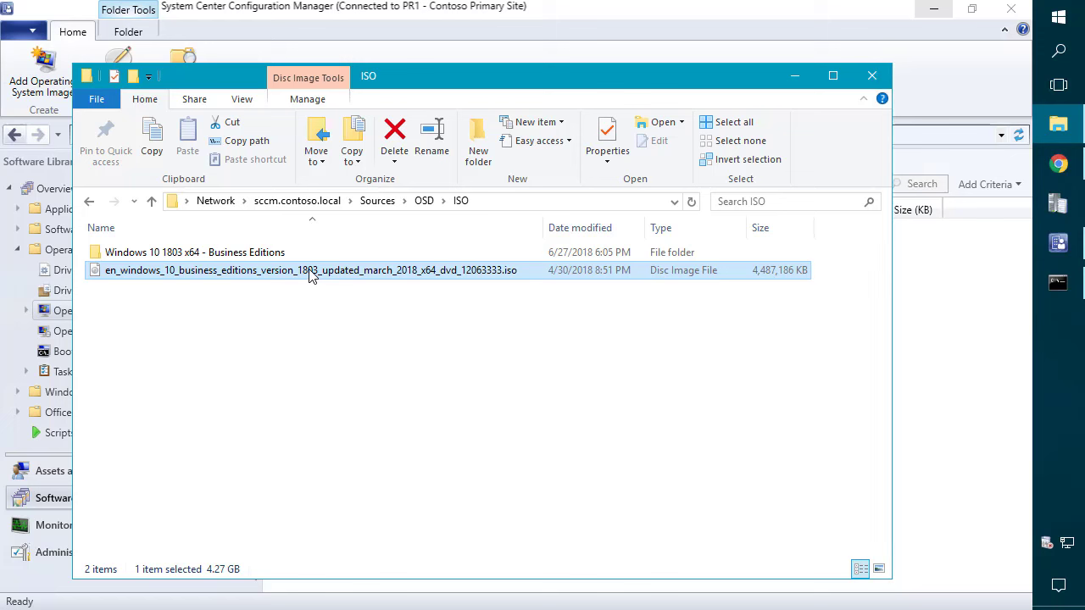
{"action": "double_click", "coordinate": [254, 256]}
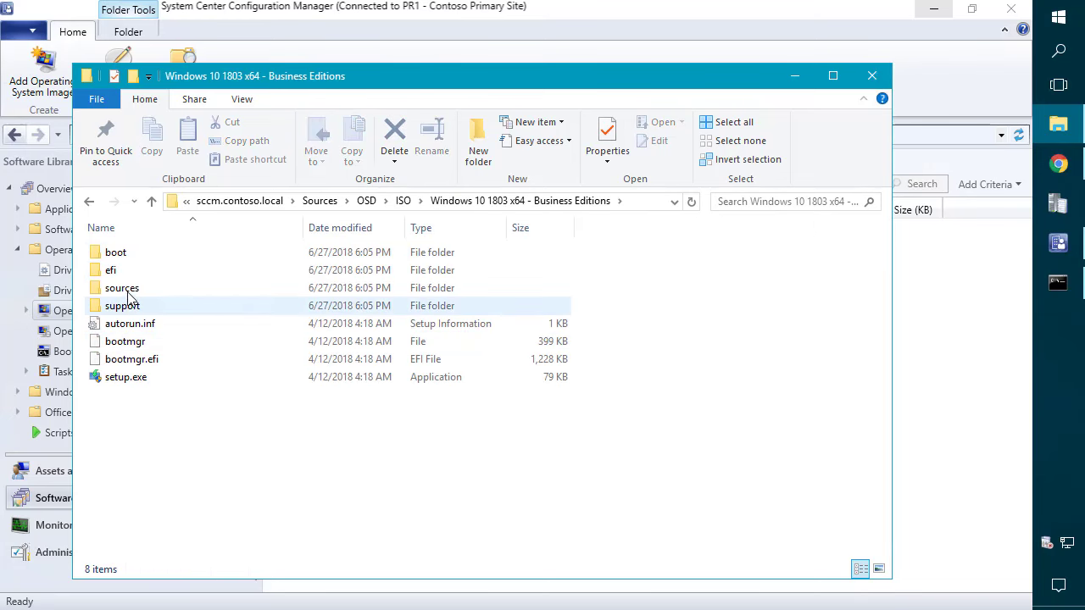
{"action": "double_click", "coordinate": [125, 294]}
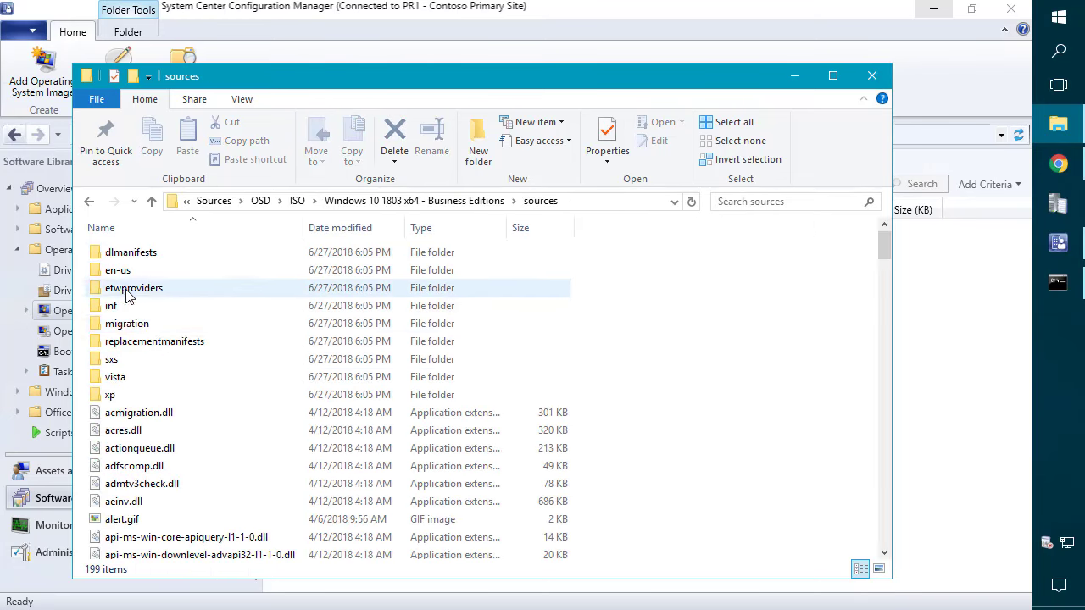
{"action": "left_click", "coordinate": [164, 448]}
{"action": "type", "text": "in"}
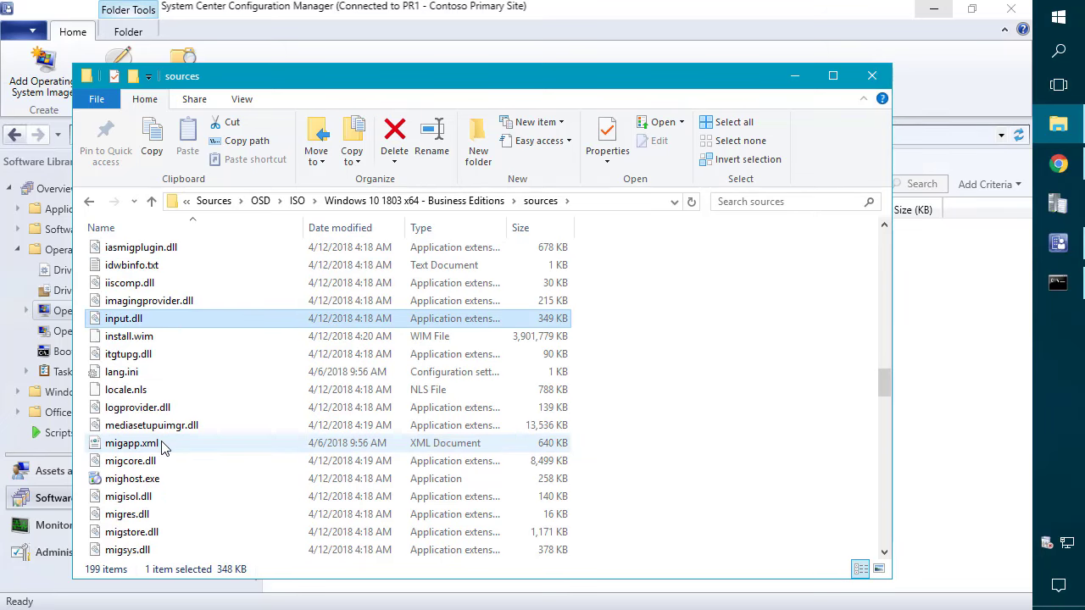
{"action": "left_click", "coordinate": [154, 337]}
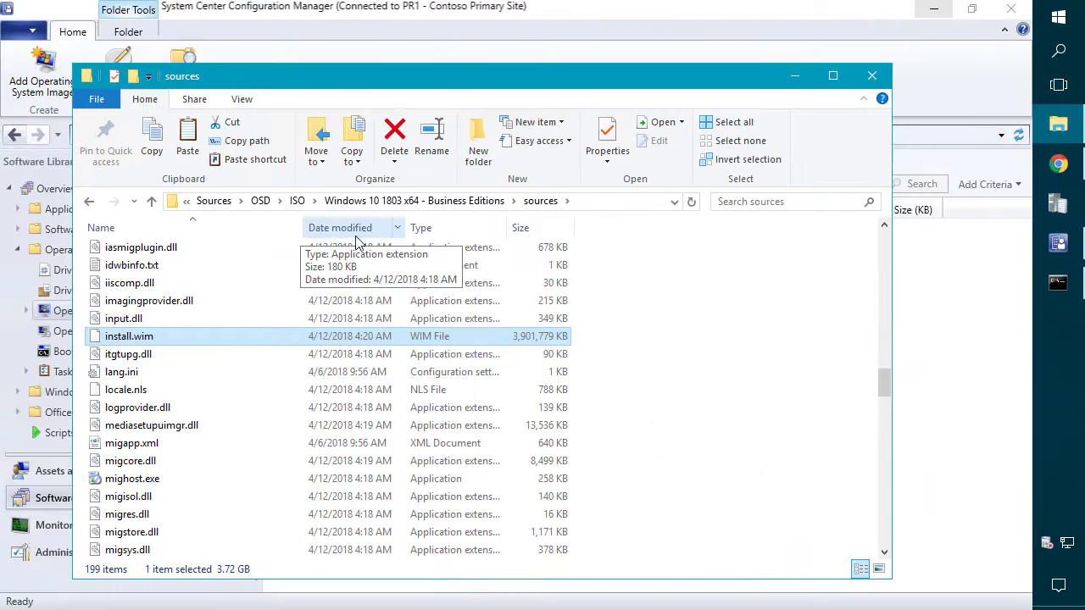
Step: Paste install.wim into OSD\WIMS\Windows 10 1803 x64 - Install.WIM - All Indexes
{"action": "left_click", "coordinate": [298, 201]}
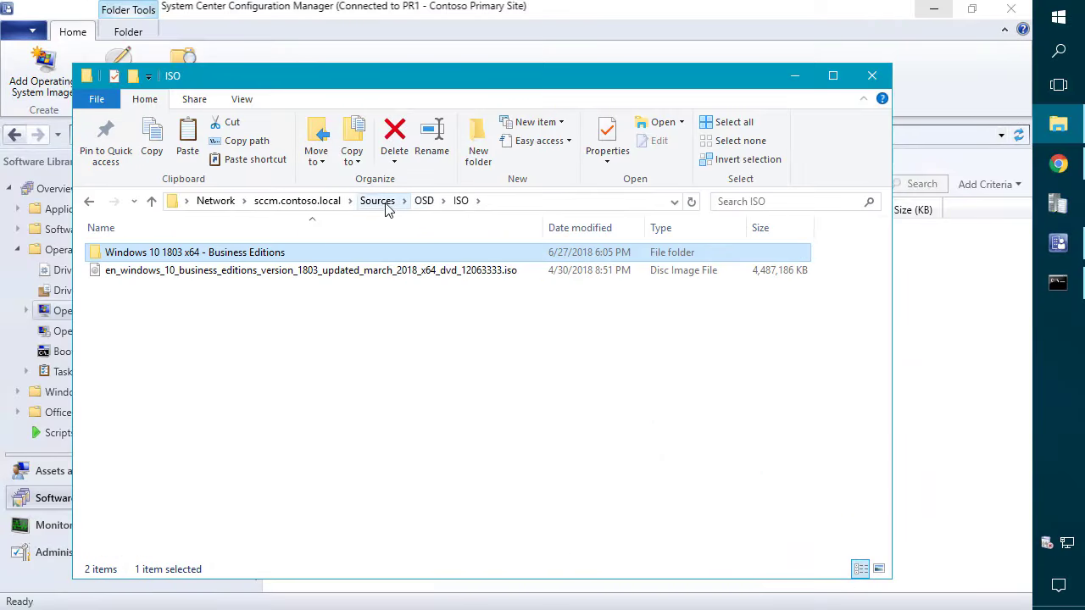
{"action": "left_click", "coordinate": [425, 202]}
{"action": "left_click", "coordinate": [421, 204]}
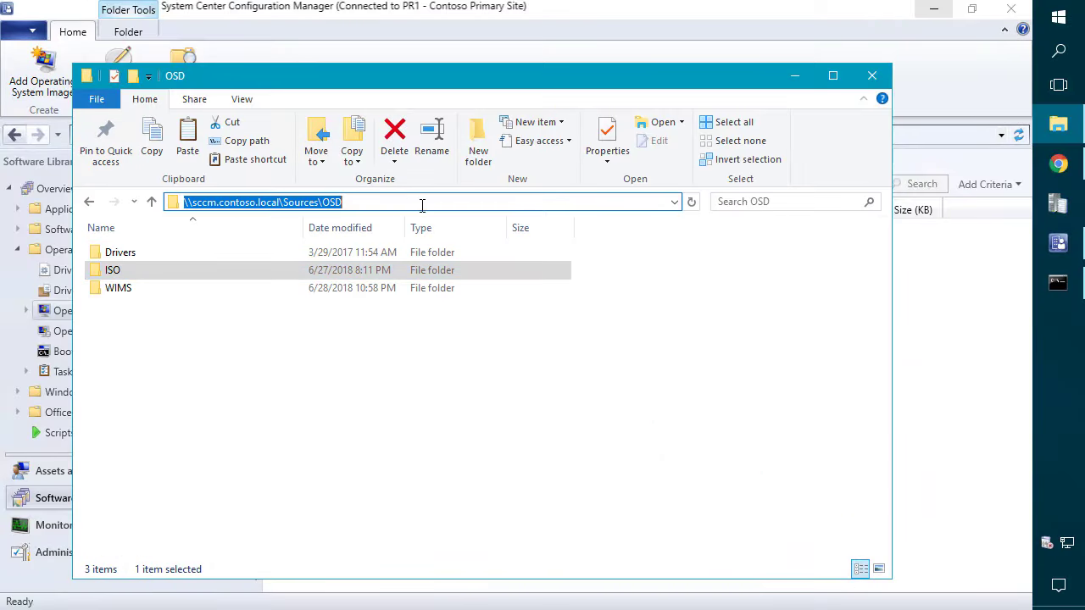
{"action": "double_click", "coordinate": [130, 291]}
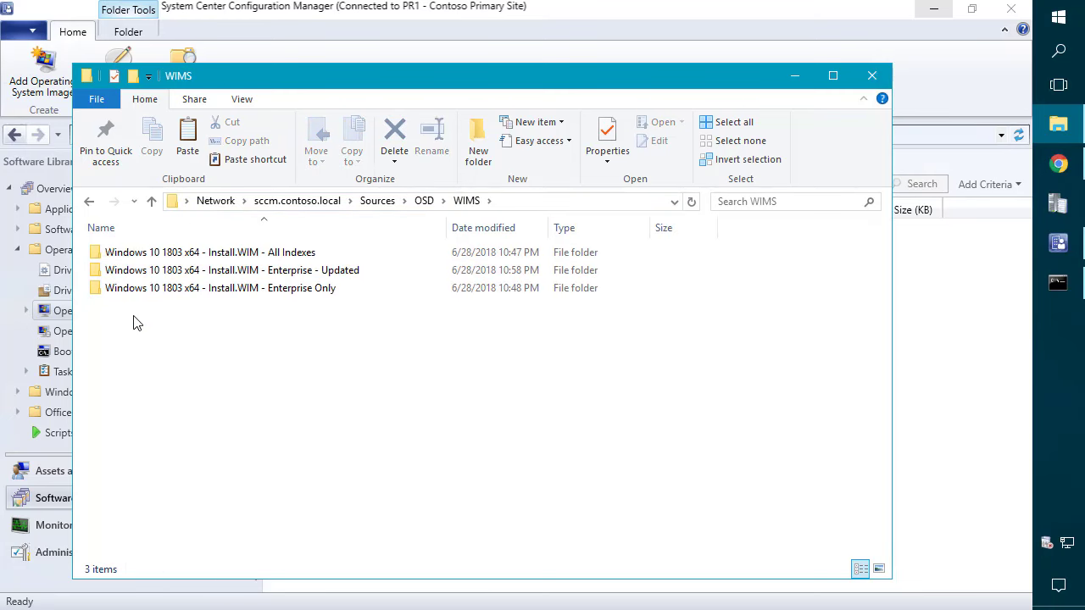
{"action": "left_click", "coordinate": [180, 253]}
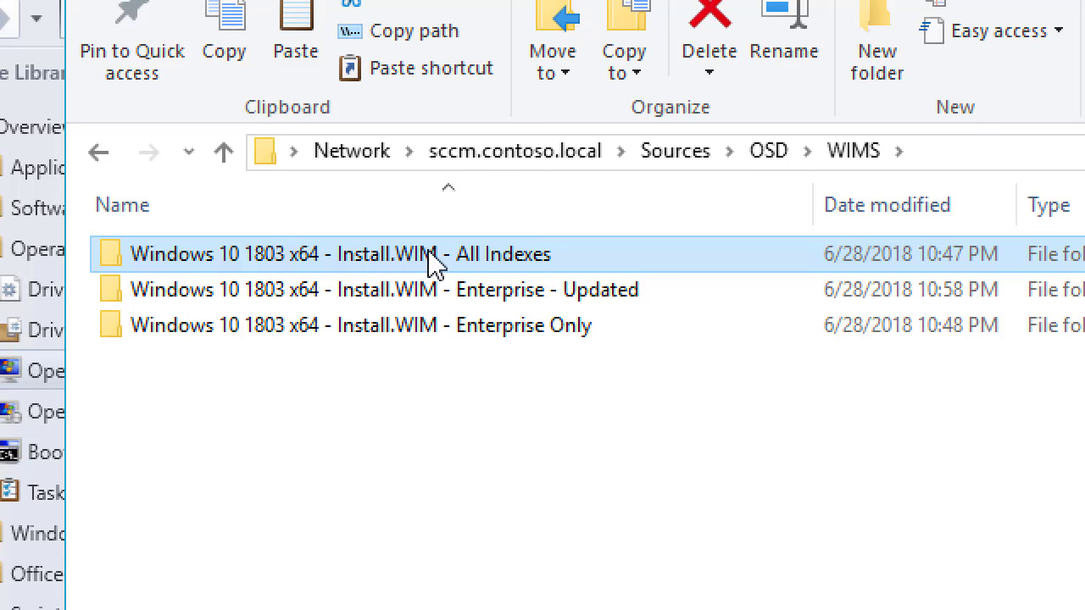
{"action": "double_click", "coordinate": [485, 258]}
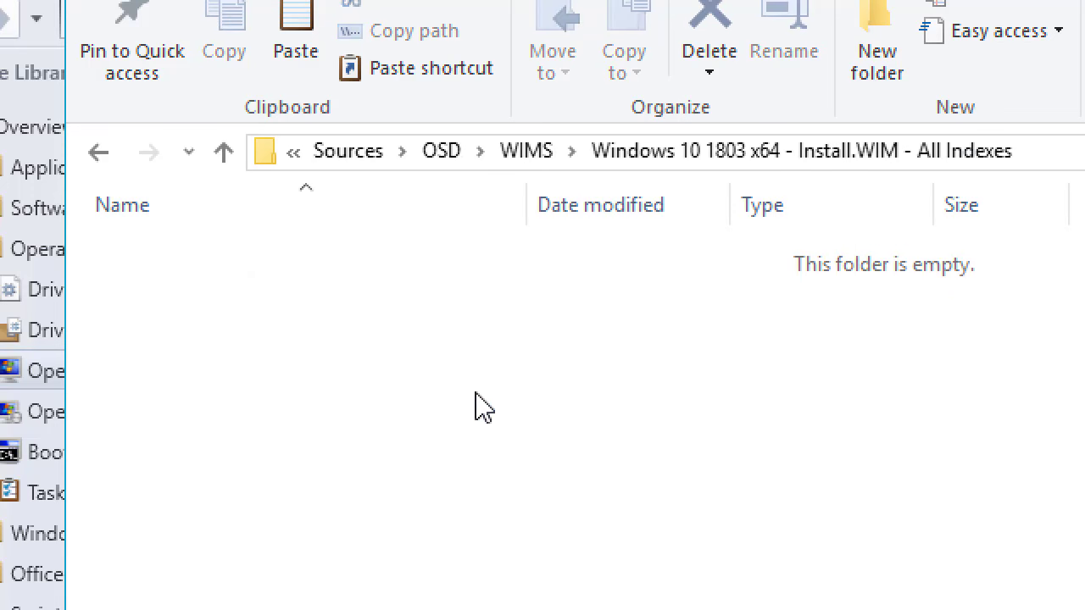
{"action": "key", "text": "ctrl+v"}
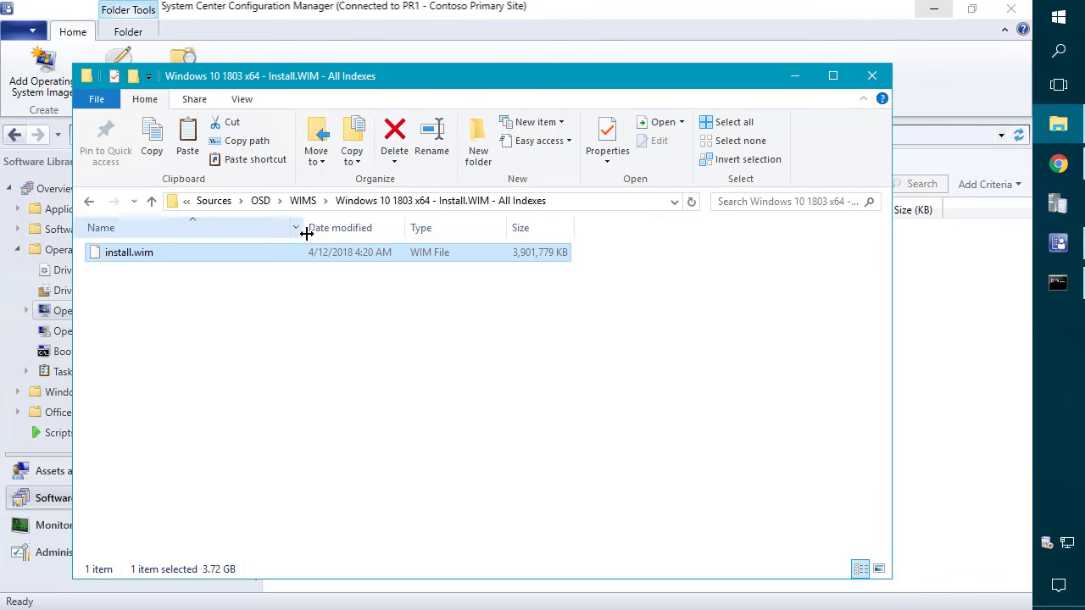
Step: Copy the All Indexes folder's network path from the address bar
{"action": "left_click_drag", "start_coordinate": [303, 229], "coordinate": [224, 229]}
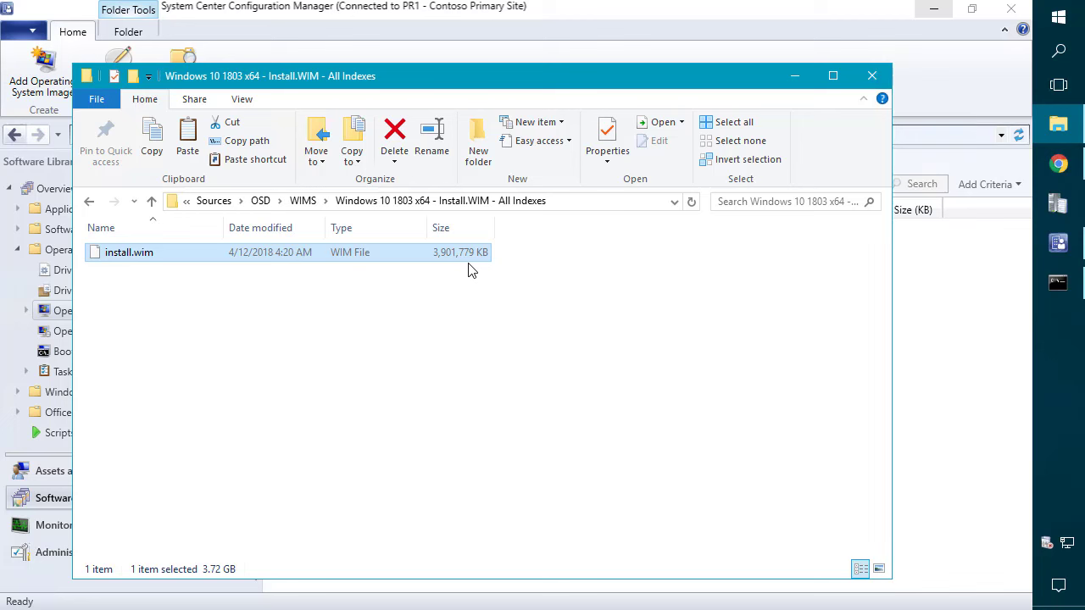
{"action": "left_click", "coordinate": [563, 205]}
{"action": "key", "text": "ctrl+c"}
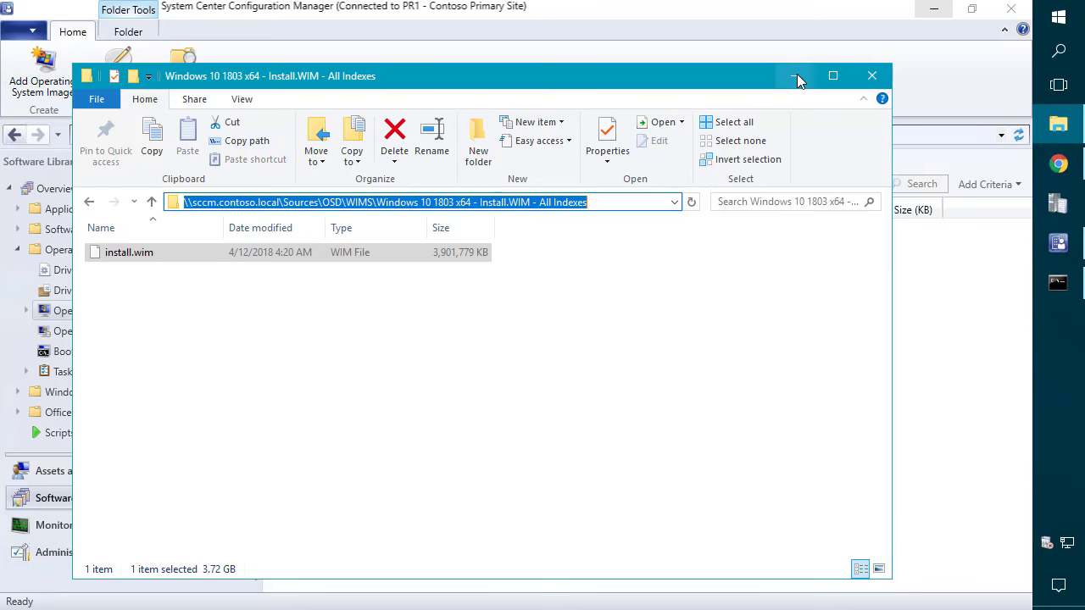
{"action": "left_click", "coordinate": [794, 76]}
Step: Add an operating system image sourced from the pasted share path plus \install.wim
{"action": "right_click", "coordinate": [145, 315]}
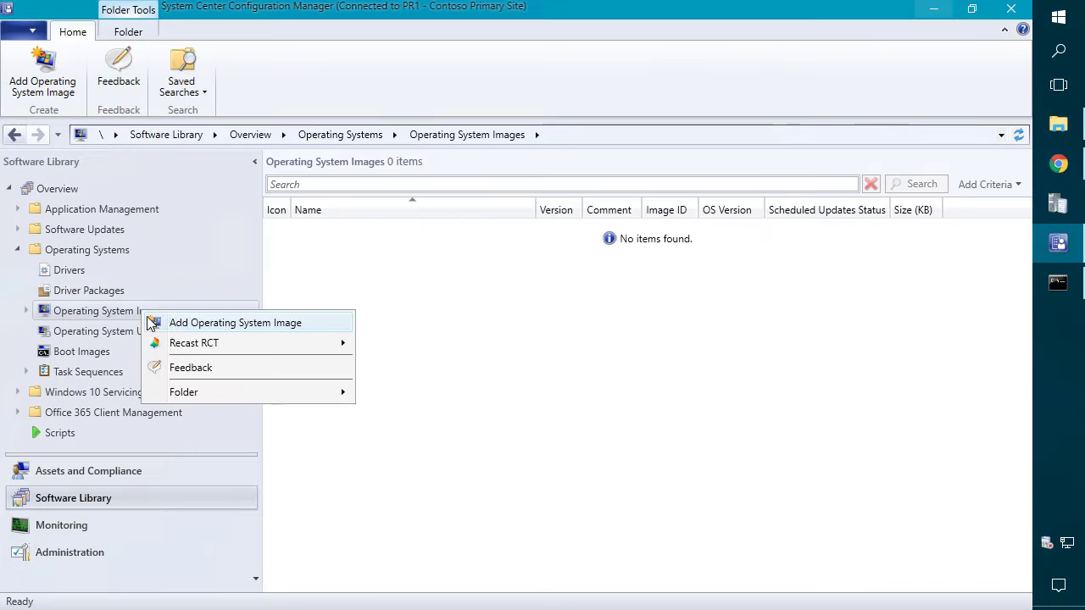
{"action": "left_click", "coordinate": [153, 322]}
{"action": "key", "text": "ctrl+v"}
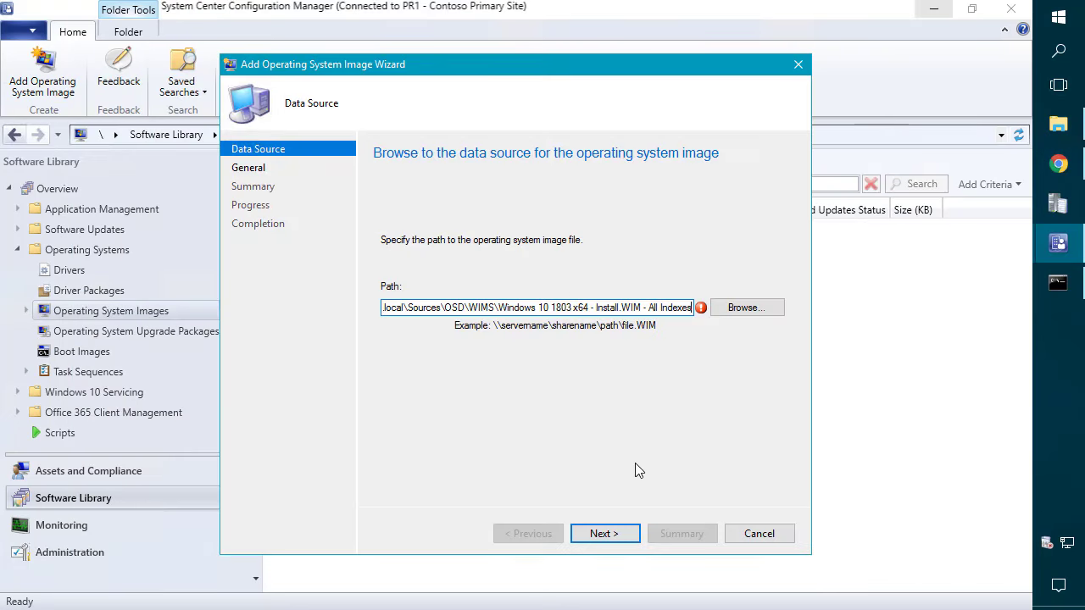
{"action": "type", "text": "\\"}
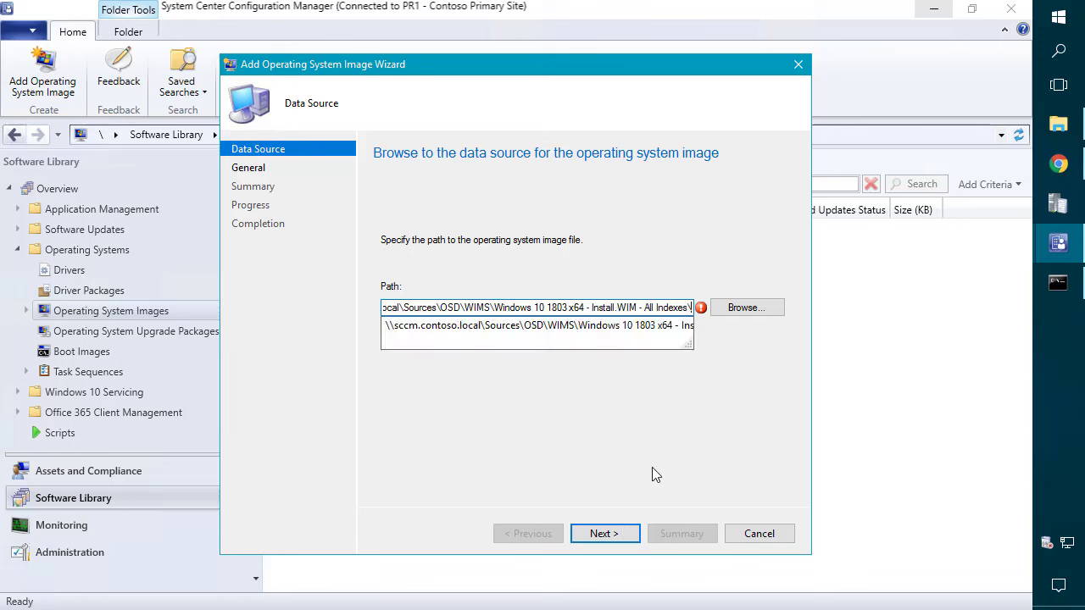
{"action": "type", "text": "install.wim"}
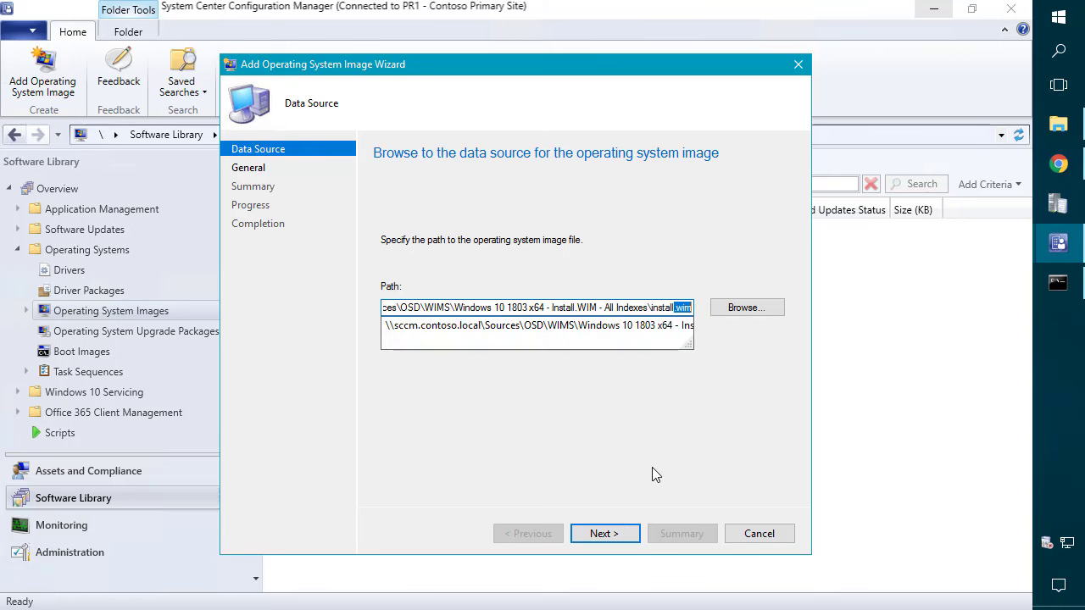
{"action": "left_click", "coordinate": [603, 533]}
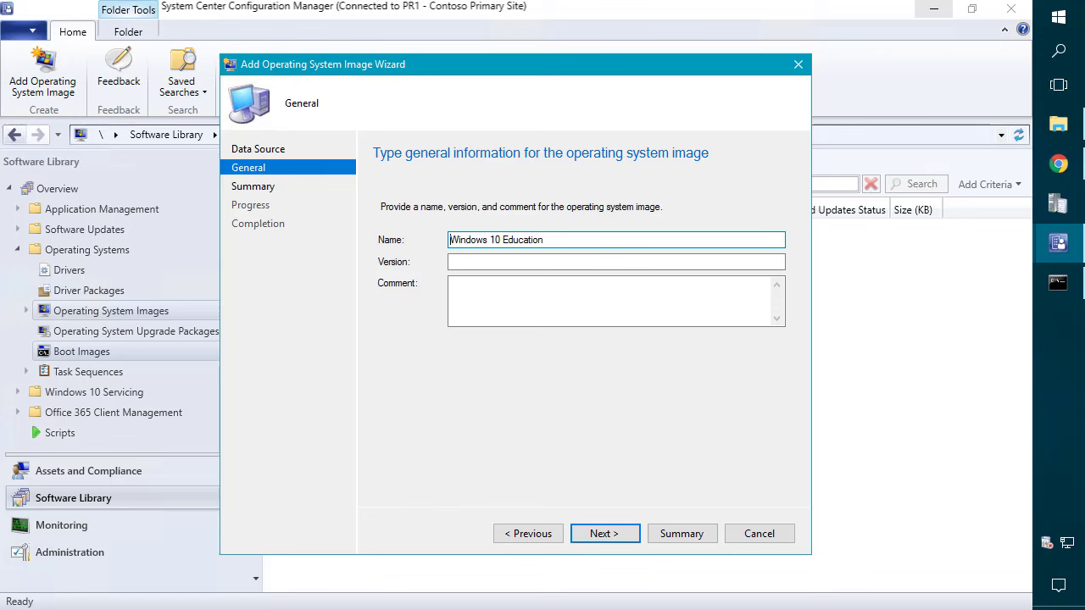
Step: Name it Windows 10 1803 x64 - Install.WIM - All Indexes, version 2018-03, and finish
{"action": "triple_click", "coordinate": [569, 240]}
{"action": "type", "text": "Windows 10 1803 x64 - Install.WIM - All Indexes"}
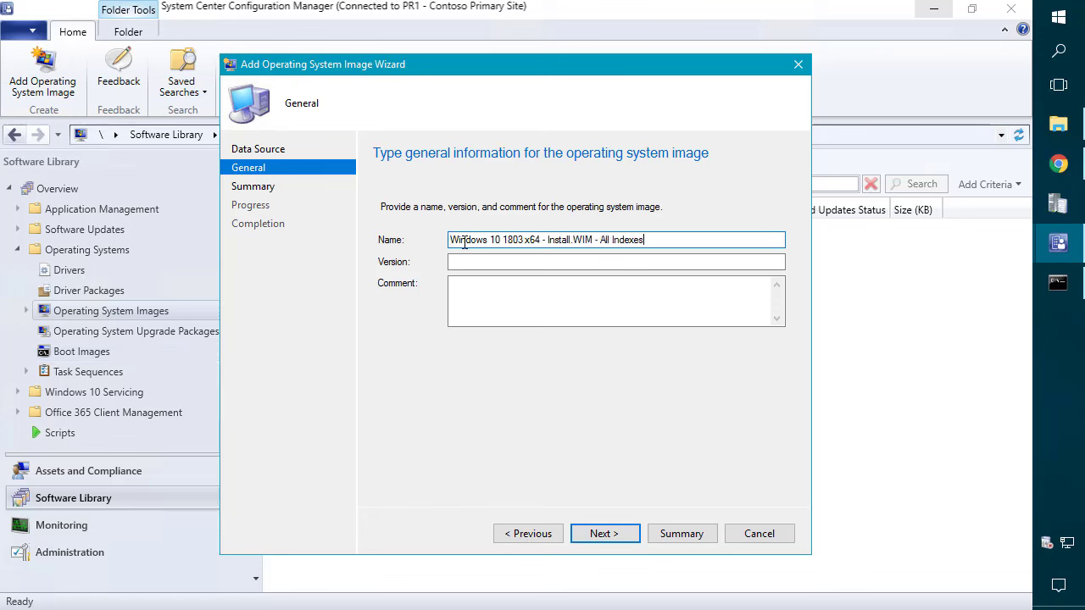
{"action": "left_click", "coordinate": [478, 260]}
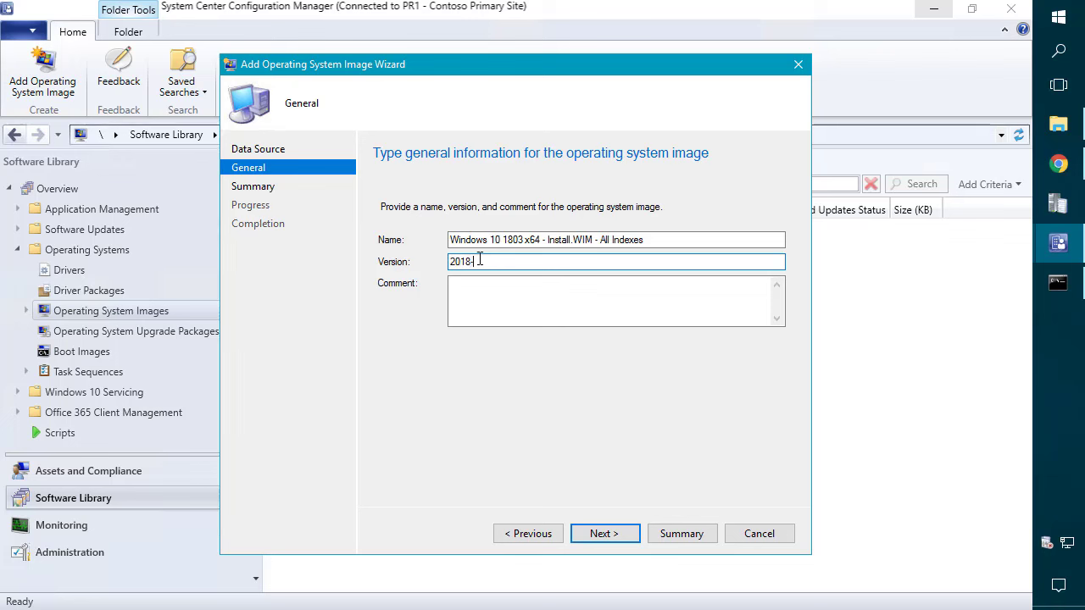
{"action": "key", "text": "Return"}
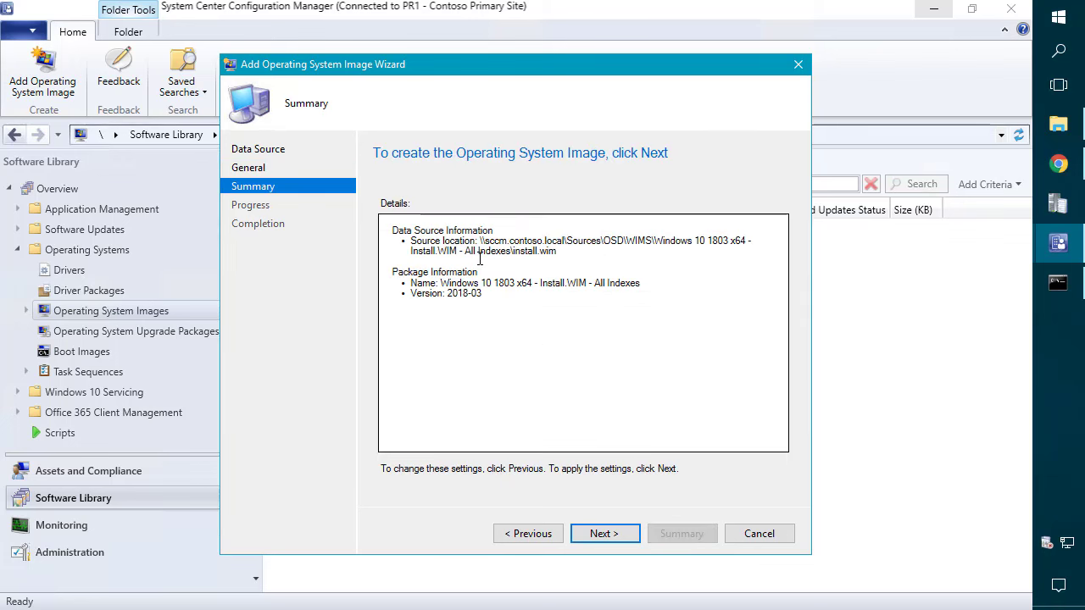
{"action": "key", "text": "Return"}
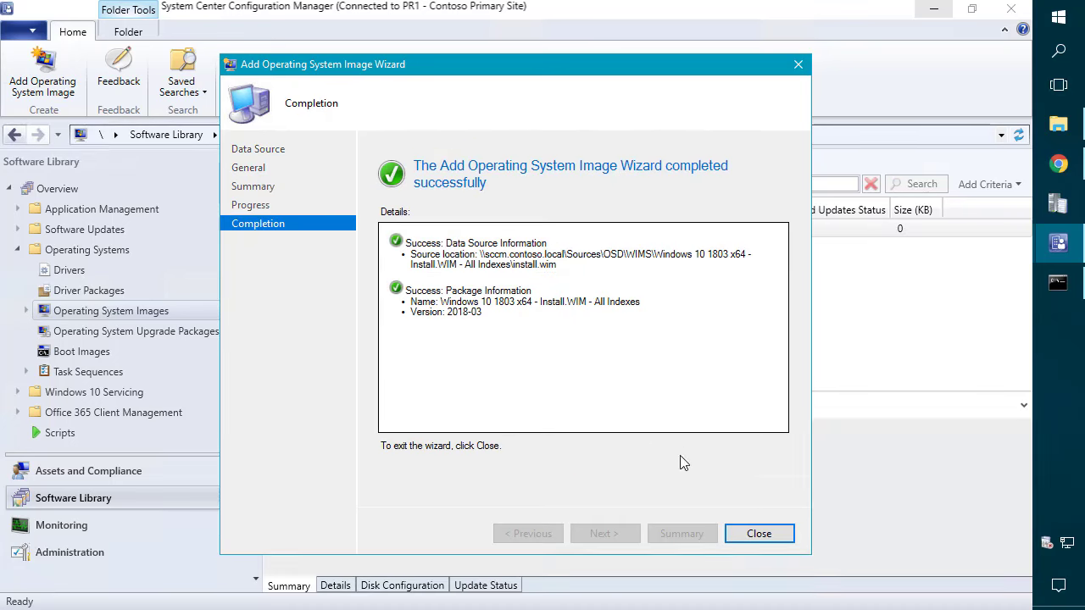
{"action": "left_click", "coordinate": [756, 535]}
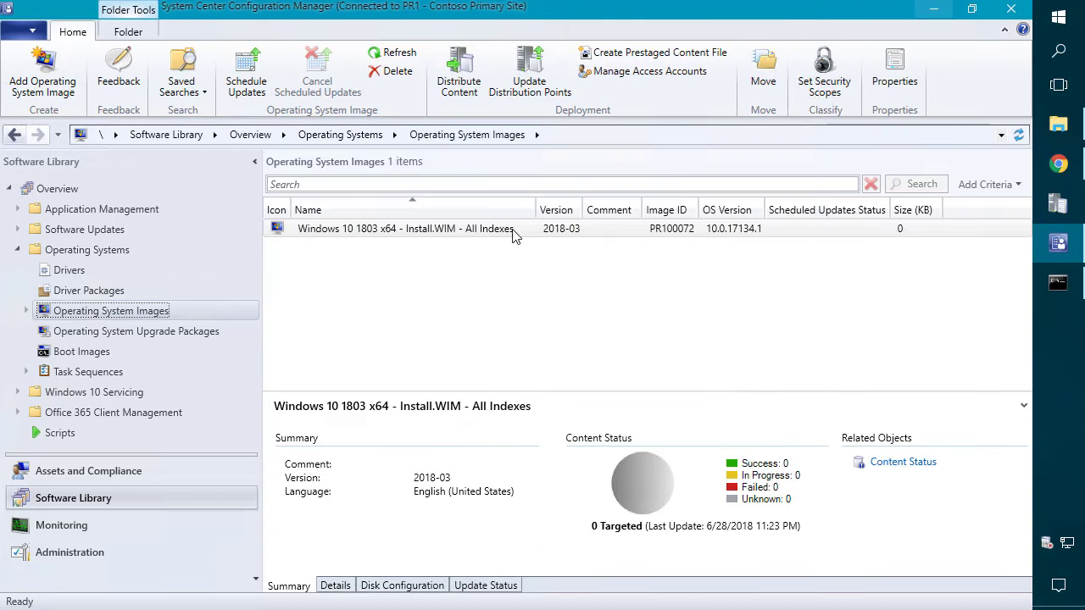
Step: Expand the Details pane and review Education, Enterprise, Pro, Pro Education and Pro for Workstations indexes
{"action": "left_click", "coordinate": [336, 586]}
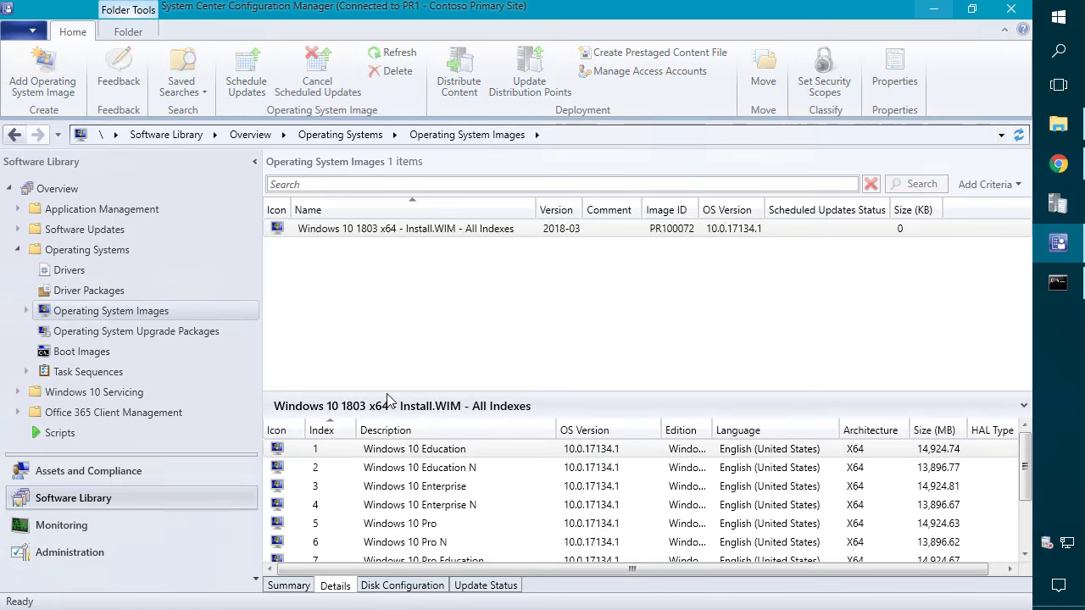
{"action": "left_click_drag", "start_coordinate": [392, 396], "coordinate": [393, 302]}
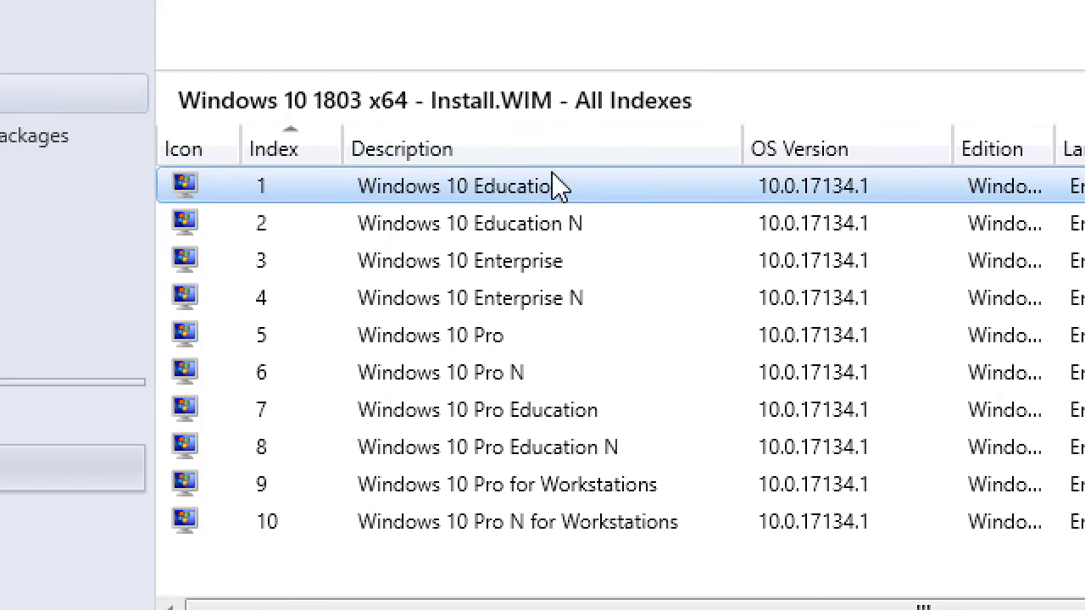
{"action": "left_click", "coordinate": [521, 273]}
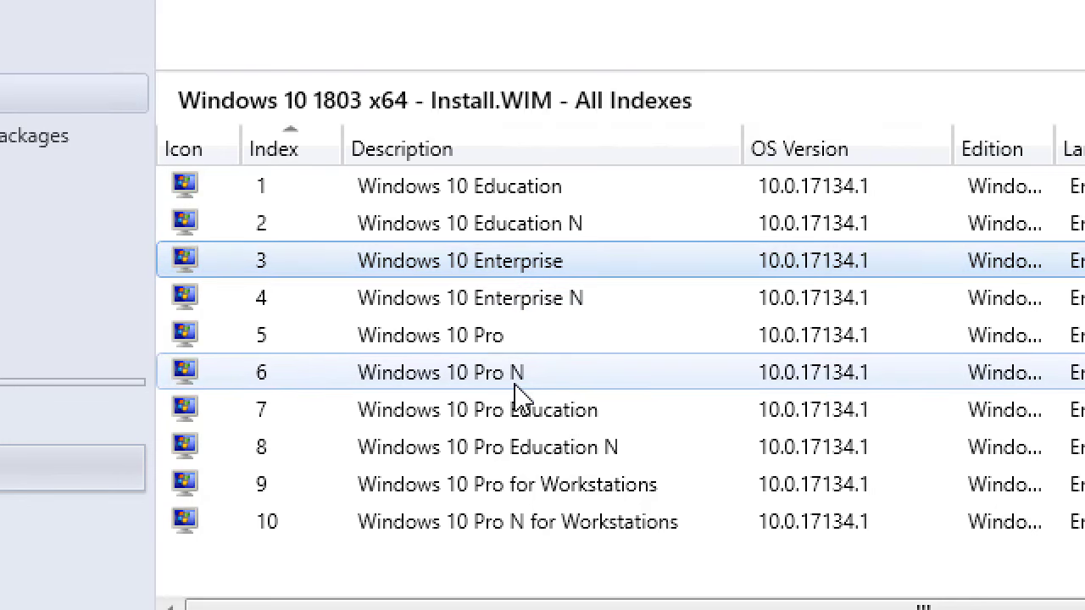
{"action": "left_click", "coordinate": [491, 349]}
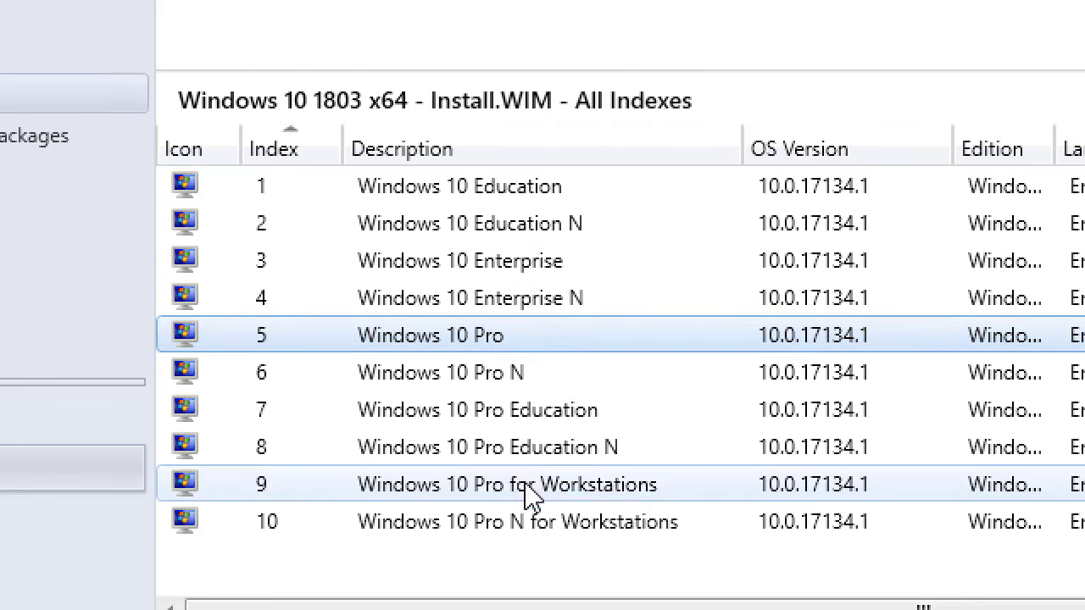
{"action": "left_click", "coordinate": [514, 416]}
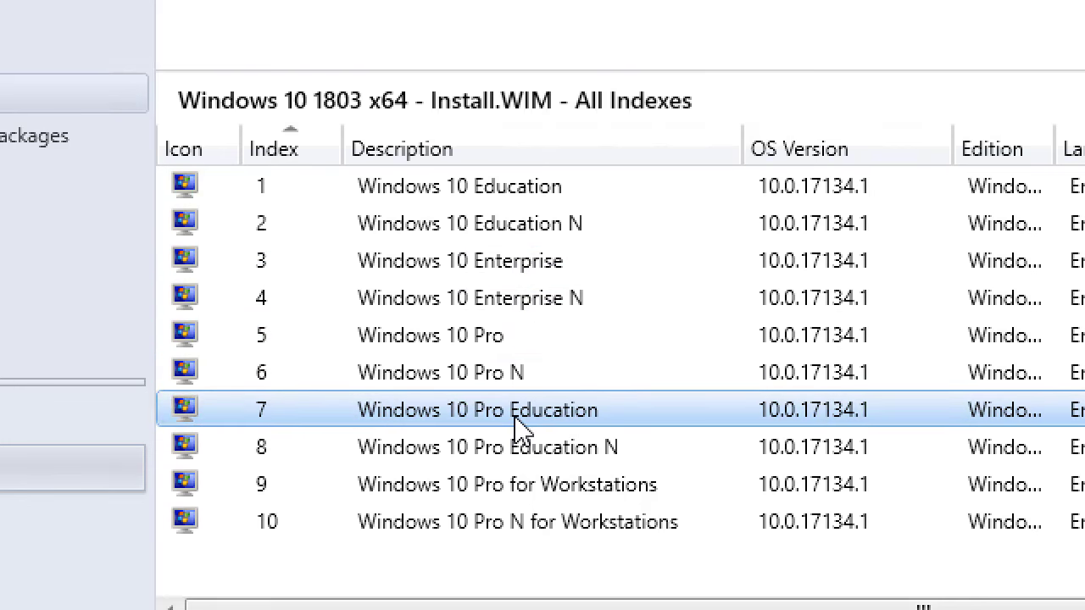
{"action": "left_click", "coordinate": [537, 495]}
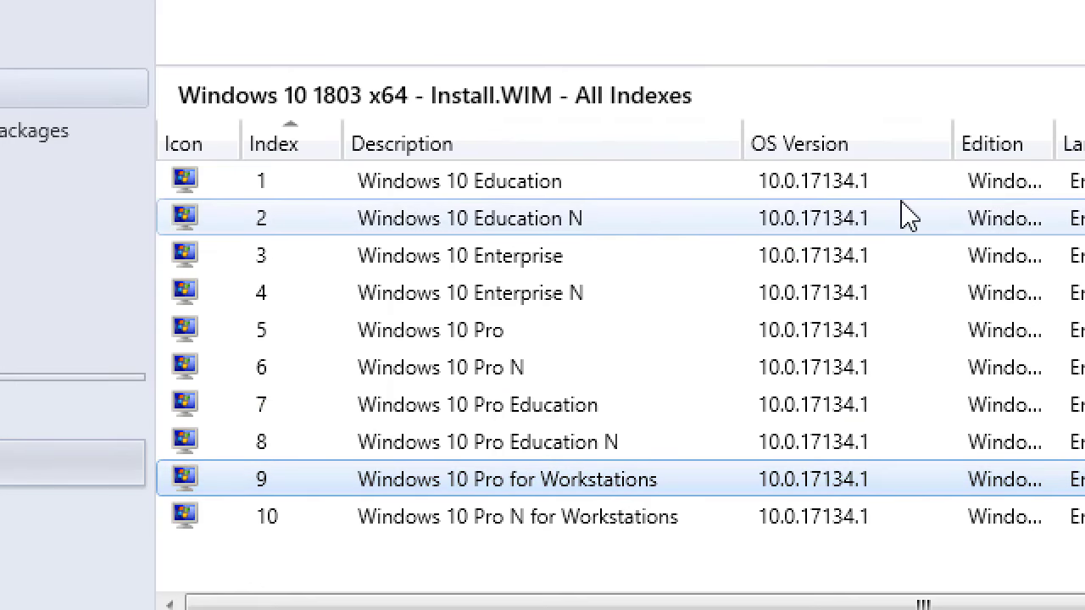
{"action": "left_click", "coordinate": [432, 190]}
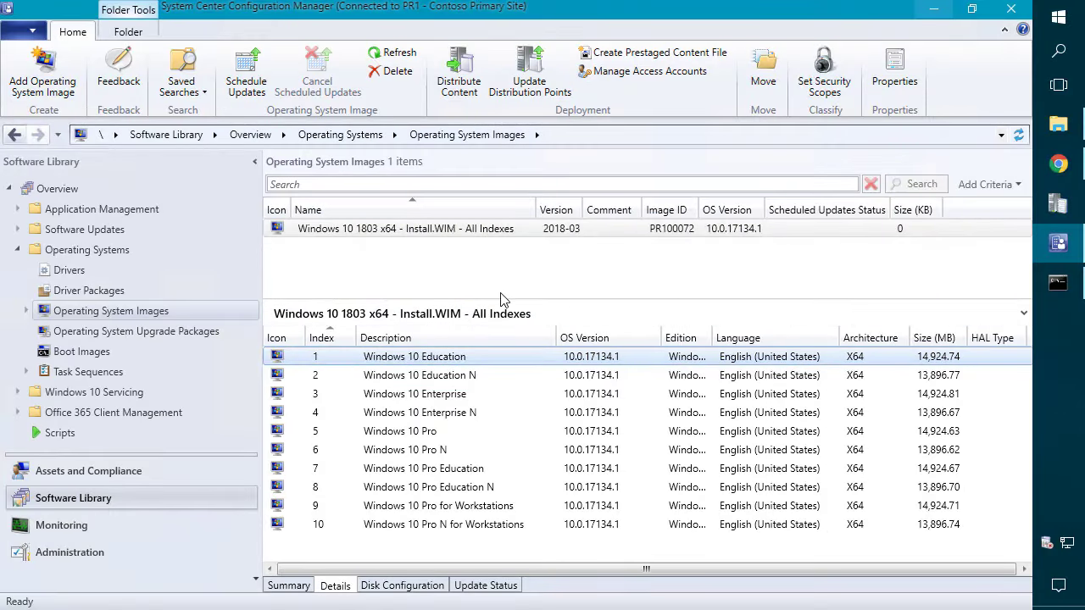
{"action": "left_click_drag", "start_coordinate": [496, 306], "coordinate": [508, 366]}
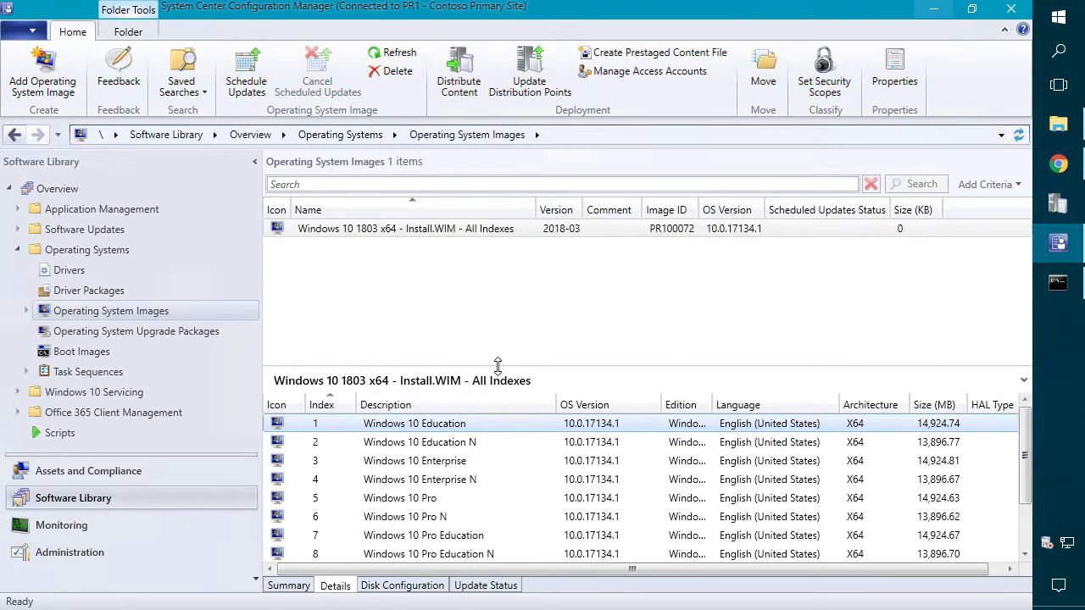
{"action": "left_click", "coordinate": [418, 465]}
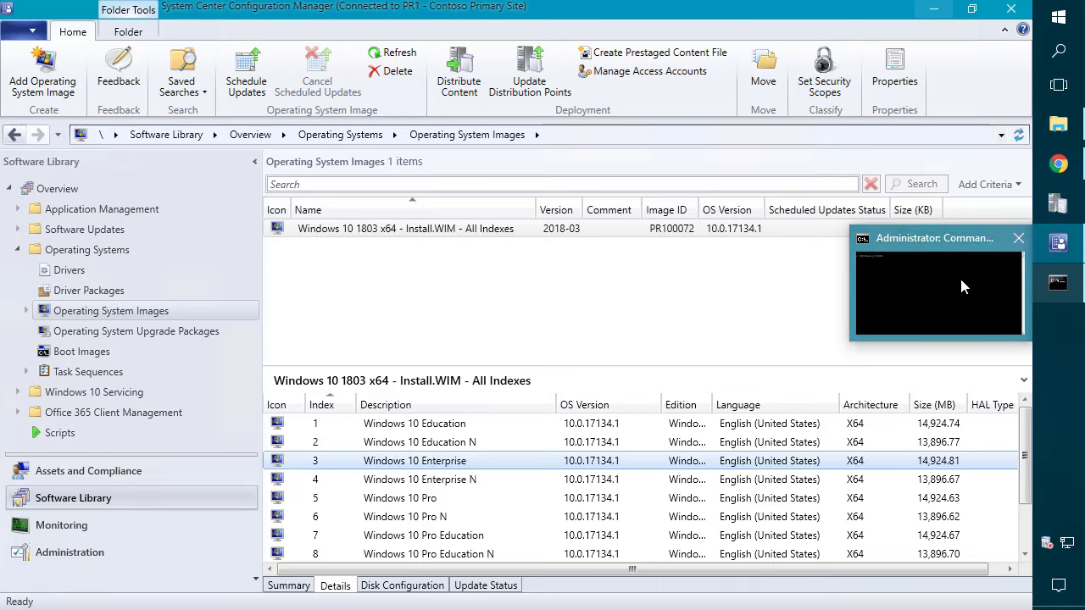
Step: Switch to the administrator Command Prompt and clear stray characters at the prompt
{"action": "left_click", "coordinate": [959, 276]}
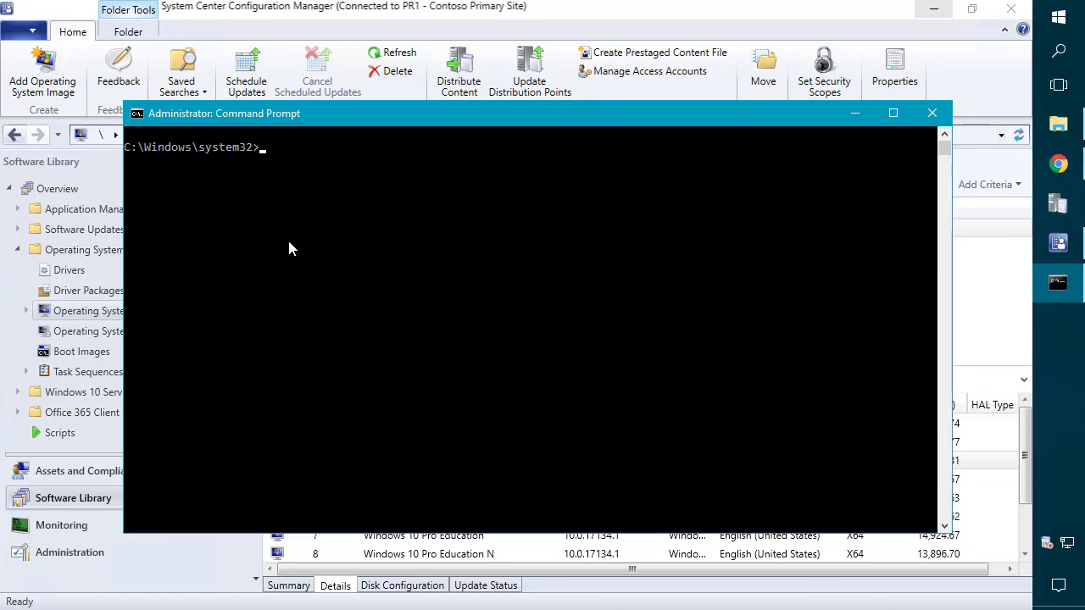
{"action": "type", "text": "c\\"}
{"action": "key", "text": "BackSpace"}
{"action": "key", "text": "BackSpace"}
Step: Run DISM /Get-WimInfo on the All Indexes install.wim and scroll through the listed editions
{"action": "type", "text": "DISM /Get-WimInfo /WimFile:\"\\\\sccm\\Sources\\OSD\\WIMS\\Windows 10 1803 x64 - Install.WIM - All Indexes\\install.wim\""}
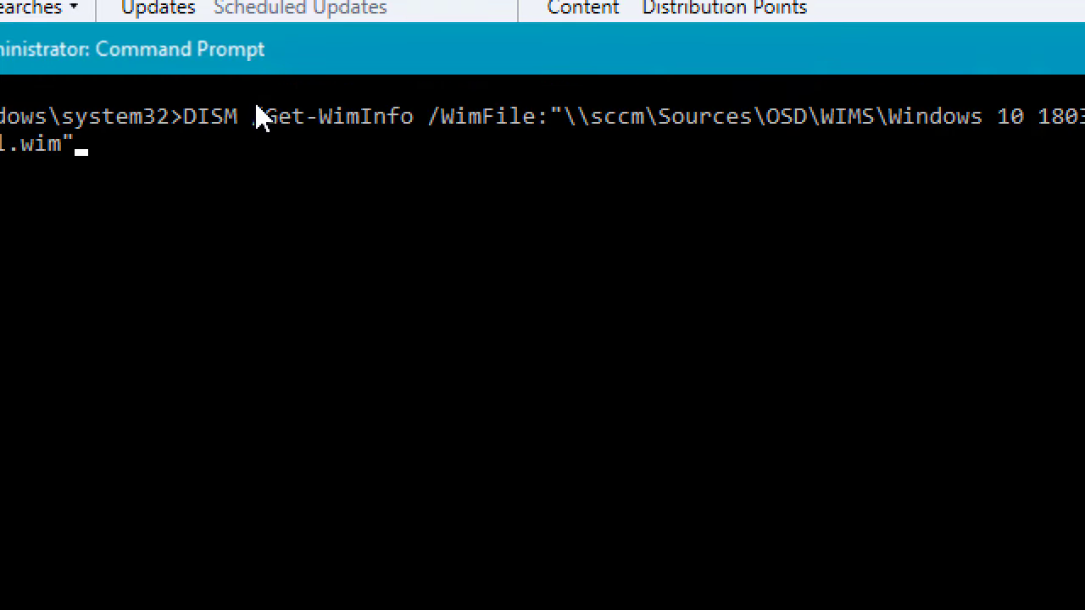
{"action": "left_click_drag", "start_coordinate": [266, 116], "coordinate": [549, 136]}
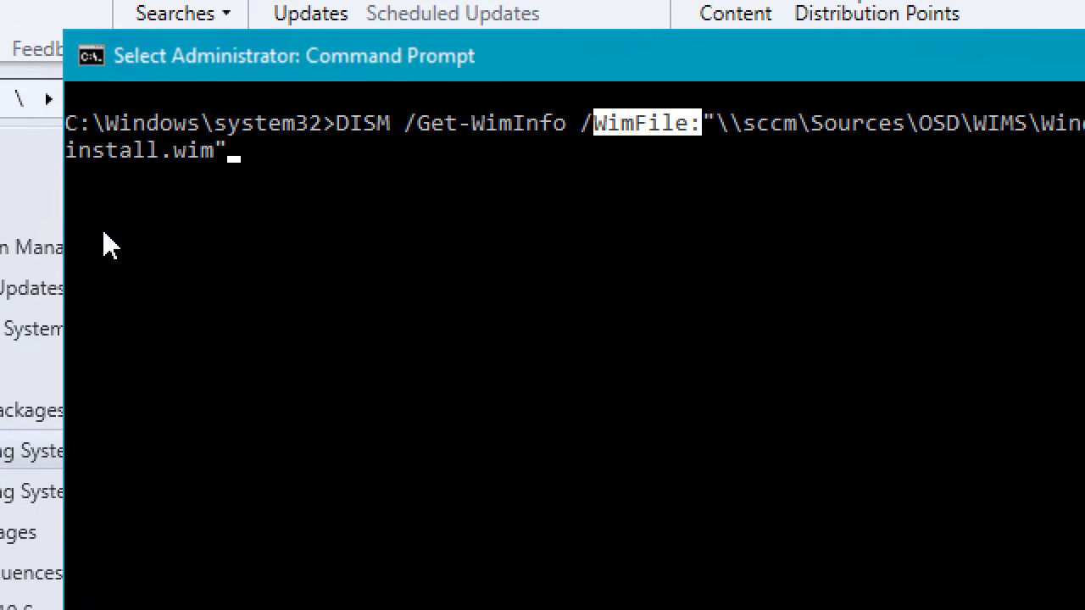
{"action": "right_click", "coordinate": [349, 195]}
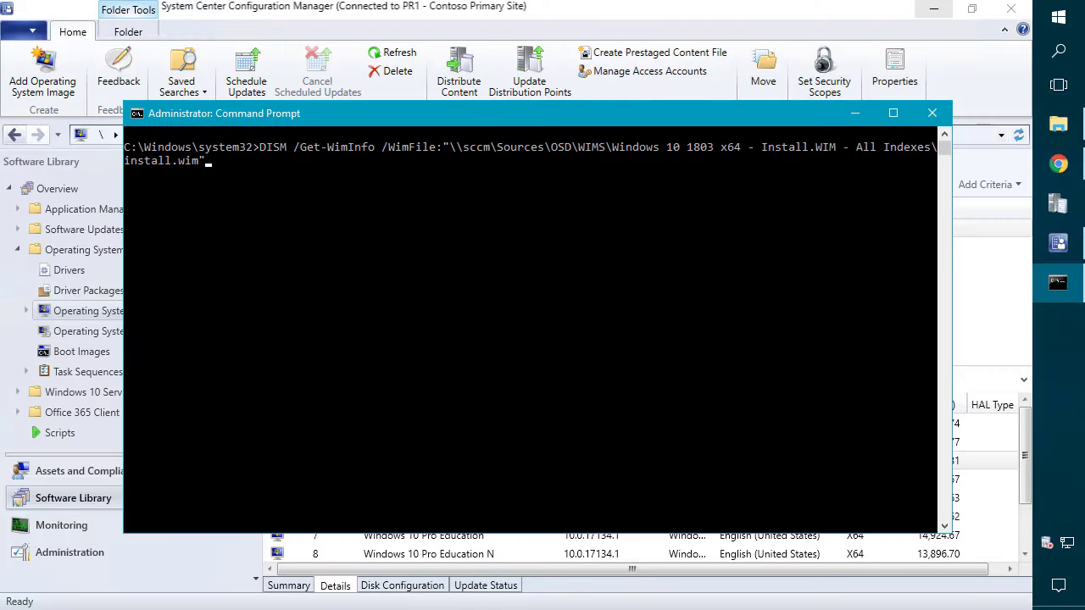
{"action": "key", "text": "Return"}
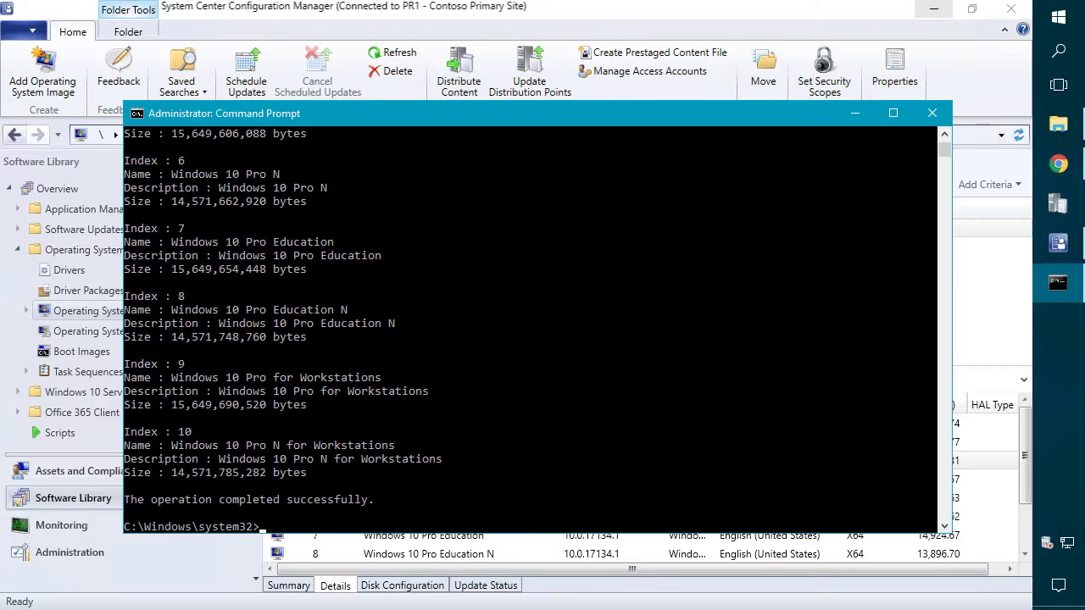
{"action": "scroll", "coordinate": [289, 288], "scroll_direction": "up", "scroll_amount": 4}
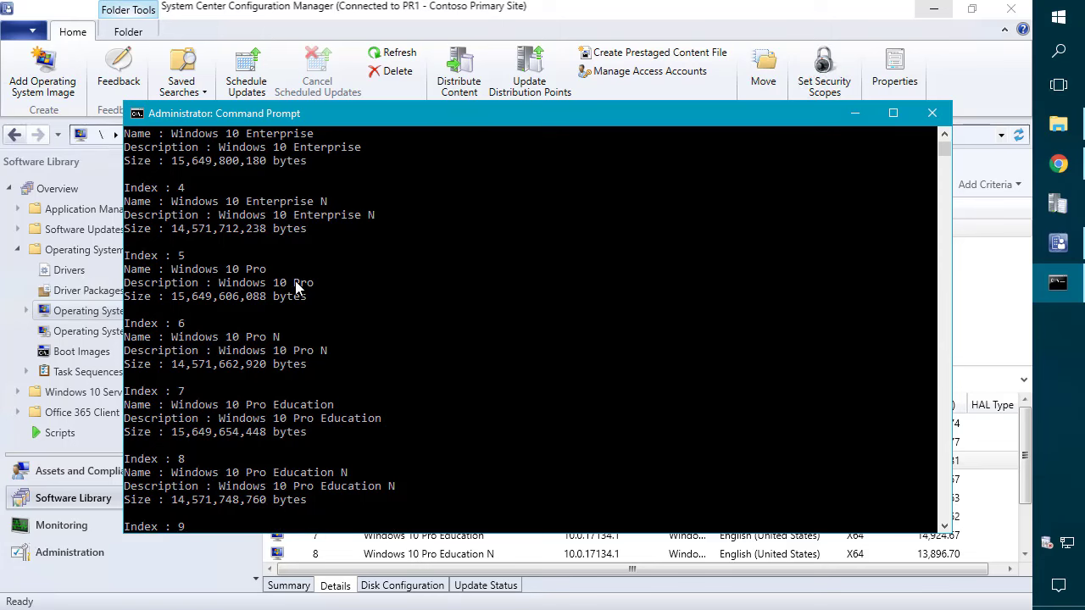
{"action": "scroll", "coordinate": [259, 243], "scroll_direction": "up", "scroll_amount": 2}
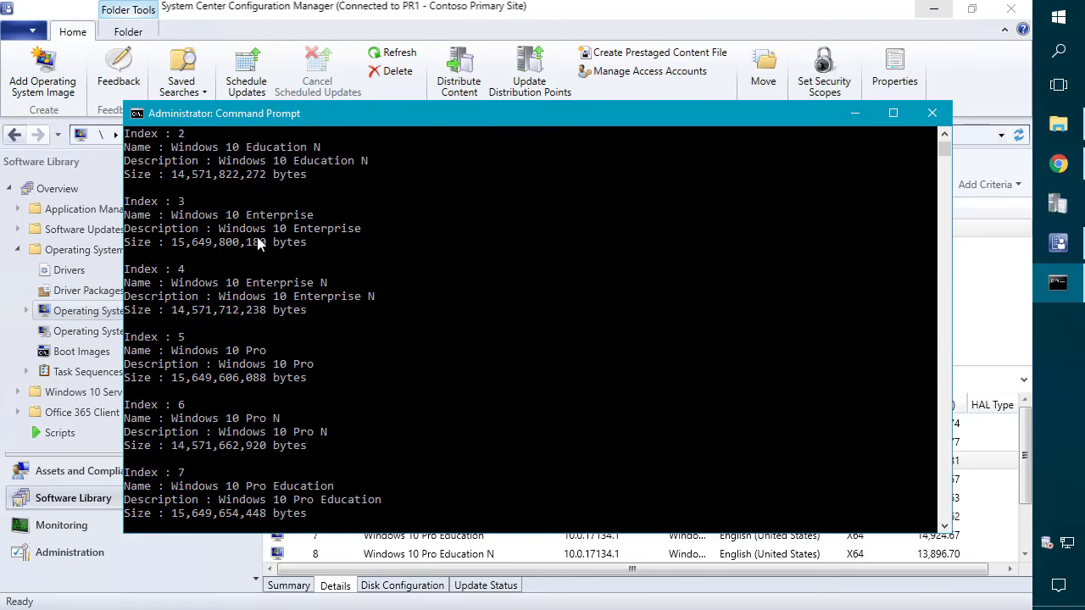
{"action": "scroll", "coordinate": [288, 271], "scroll_direction": "up", "scroll_amount": 2}
Step: Compare the DISM output with Configuration Manager's index list, confirming Windows 10 Enterprise is index 3
{"action": "left_click", "coordinate": [483, 553]}
{"action": "scroll", "coordinate": [399, 470], "scroll_direction": "down", "scroll_amount": 1}
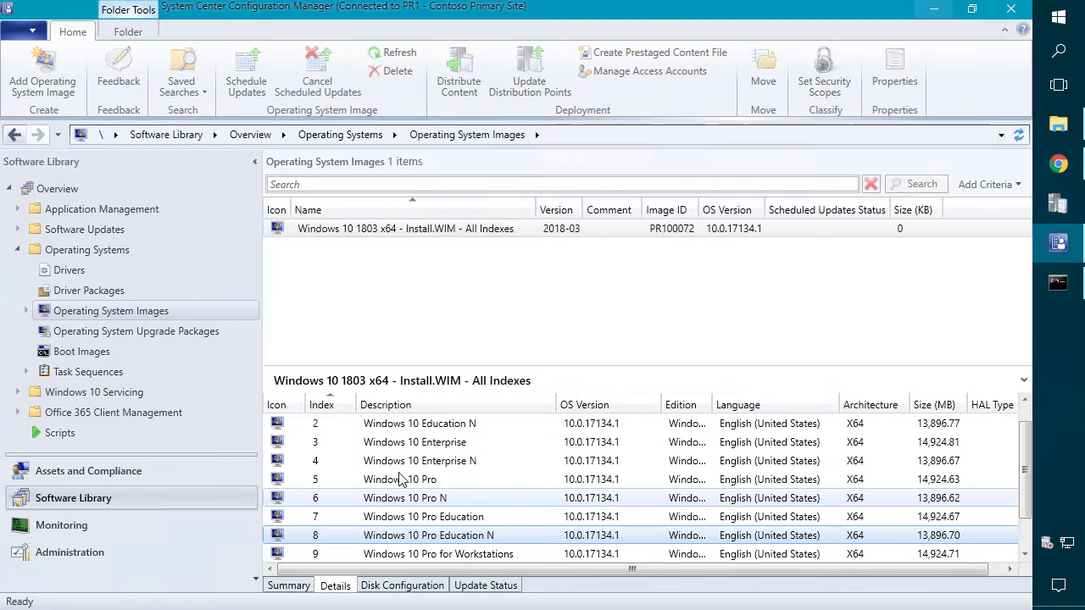
{"action": "scroll", "coordinate": [392, 466], "scroll_direction": "up", "scroll_amount": 1}
{"action": "left_click", "coordinate": [394, 462]}
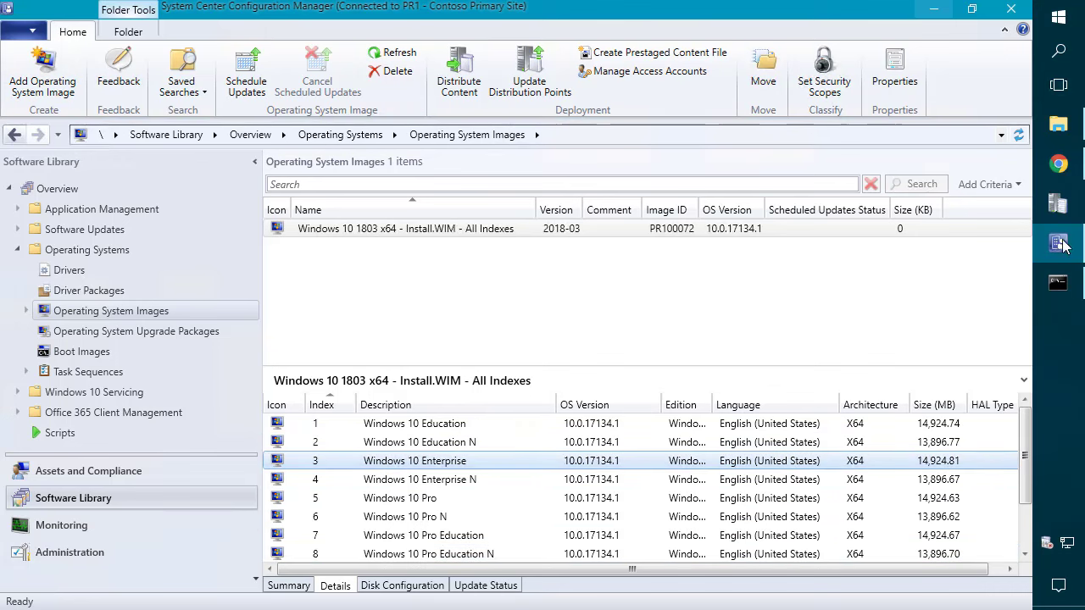
{"action": "left_click", "coordinate": [1070, 284]}
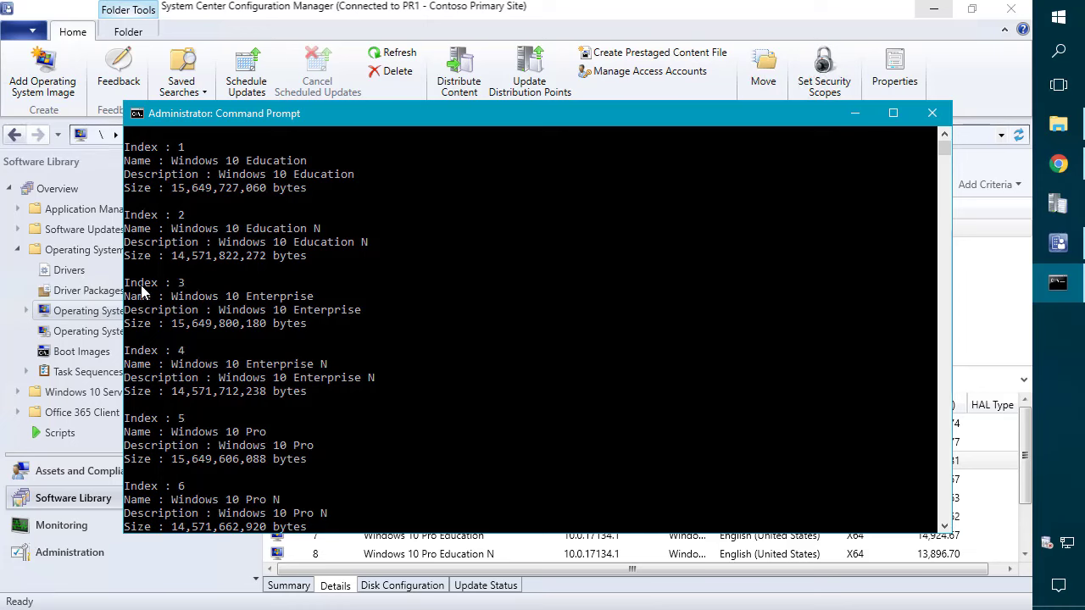
{"action": "left_click_drag", "start_coordinate": [129, 286], "coordinate": [317, 310]}
{"action": "left_click", "coordinate": [320, 325]}
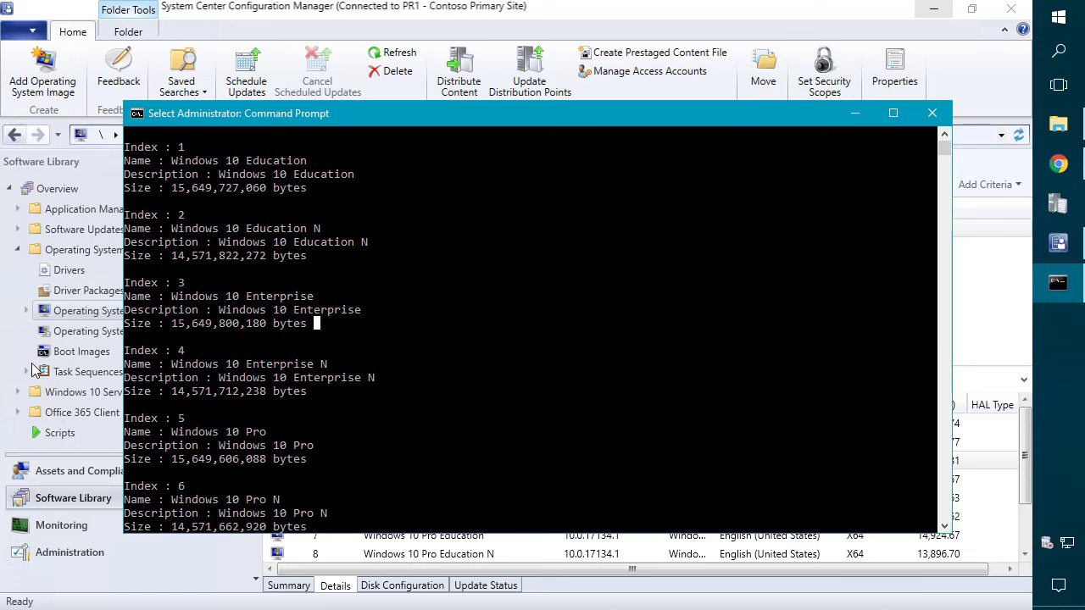
{"action": "left_click", "coordinate": [360, 364]}
{"action": "right_click", "coordinate": [406, 373]}
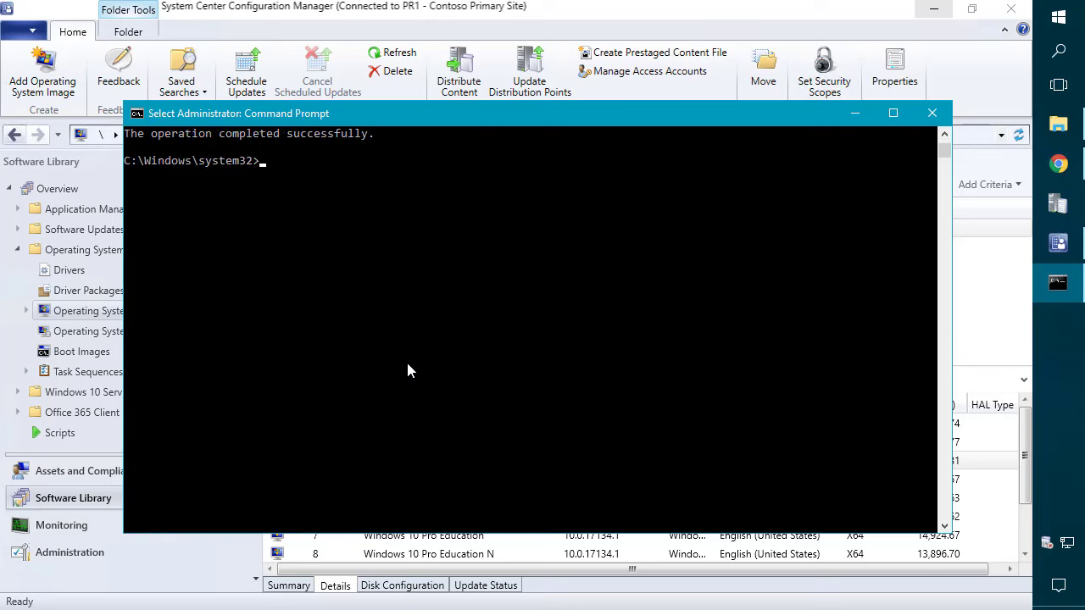
Step: Paste a DISM /export-image command sending /SourceIndex:3 to Enterprise Only\install.wim with /Compress:max /CheckIntegrity
{"action": "right_click", "coordinate": [371, 282]}
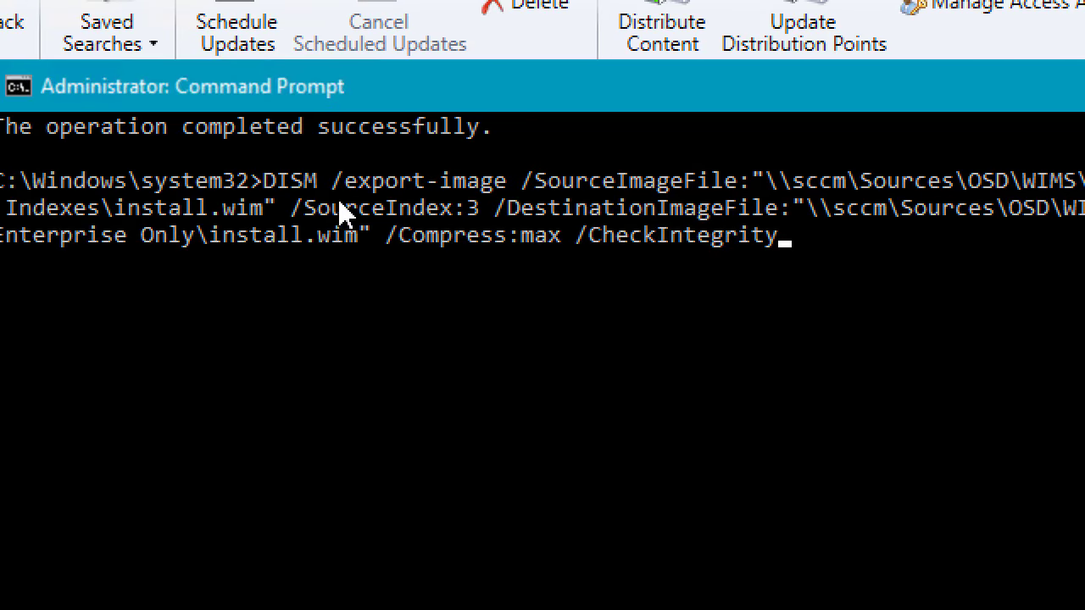
{"action": "left_click_drag", "start_coordinate": [298, 212], "coordinate": [479, 213]}
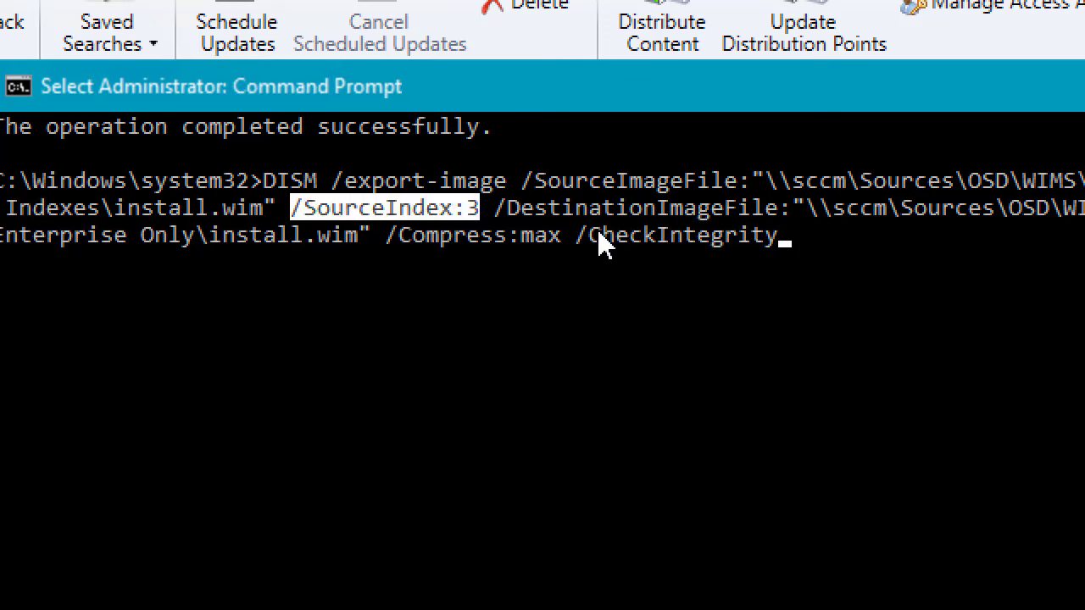
{"action": "left_click_drag", "start_coordinate": [503, 211], "coordinate": [1084, 209]}
{"action": "left_click_drag", "start_coordinate": [956, 198], "coordinate": [472, 195]}
{"action": "left_click_drag", "start_coordinate": [477, 315], "coordinate": [157, 291]}
{"action": "left_click", "coordinate": [360, 441]}
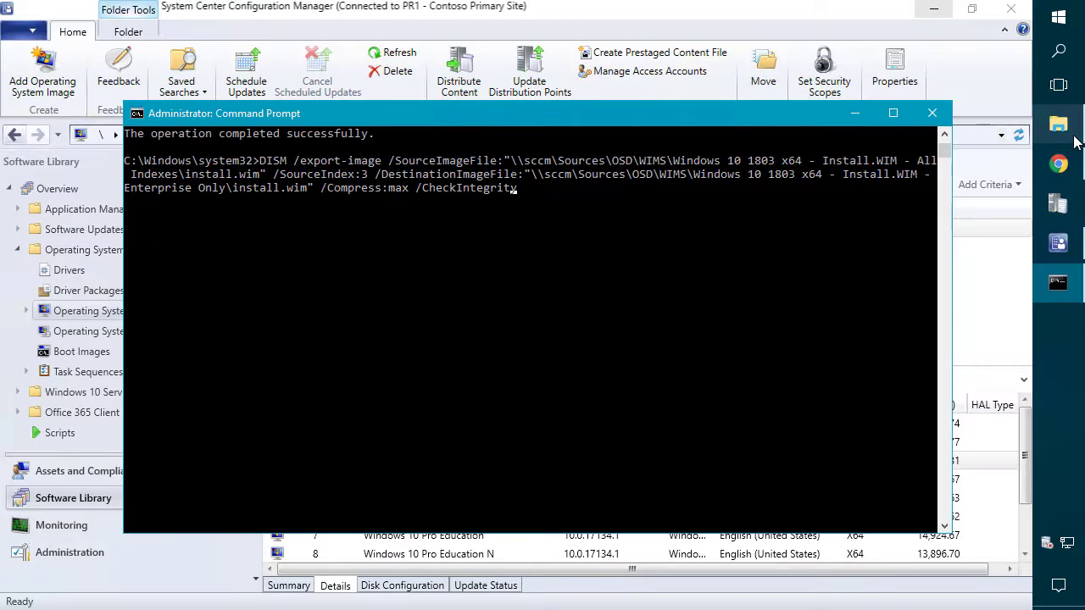
{"action": "left_click", "coordinate": [1057, 125]}
Step: Locate install.wim in WIMS\Enterprise Only - Updated, then minimize Explorer to show Configuration Manager
{"action": "left_click", "coordinate": [302, 201]}
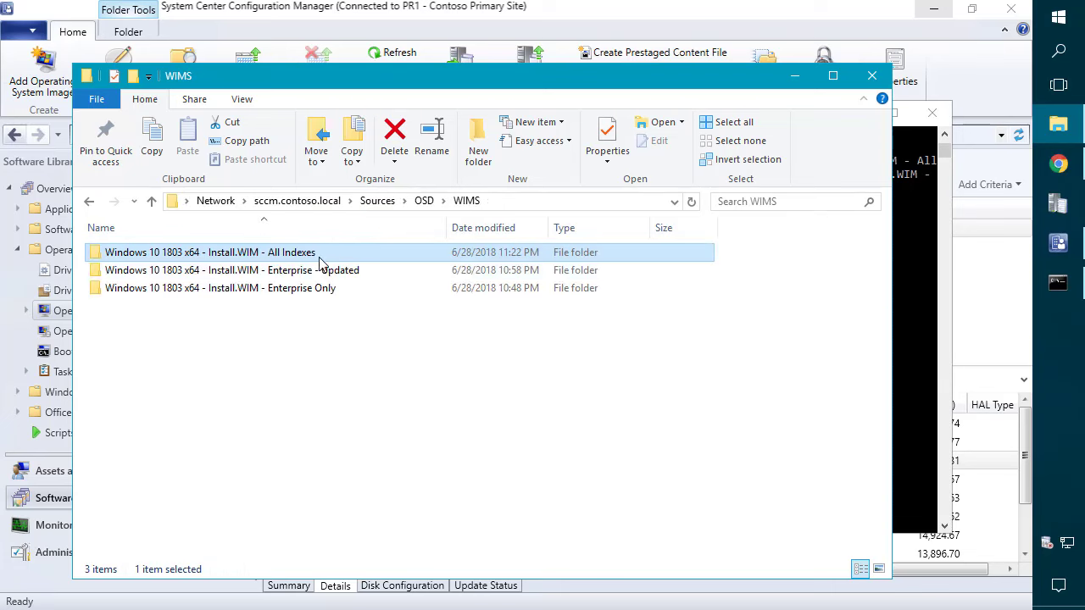
{"action": "left_click", "coordinate": [262, 292]}
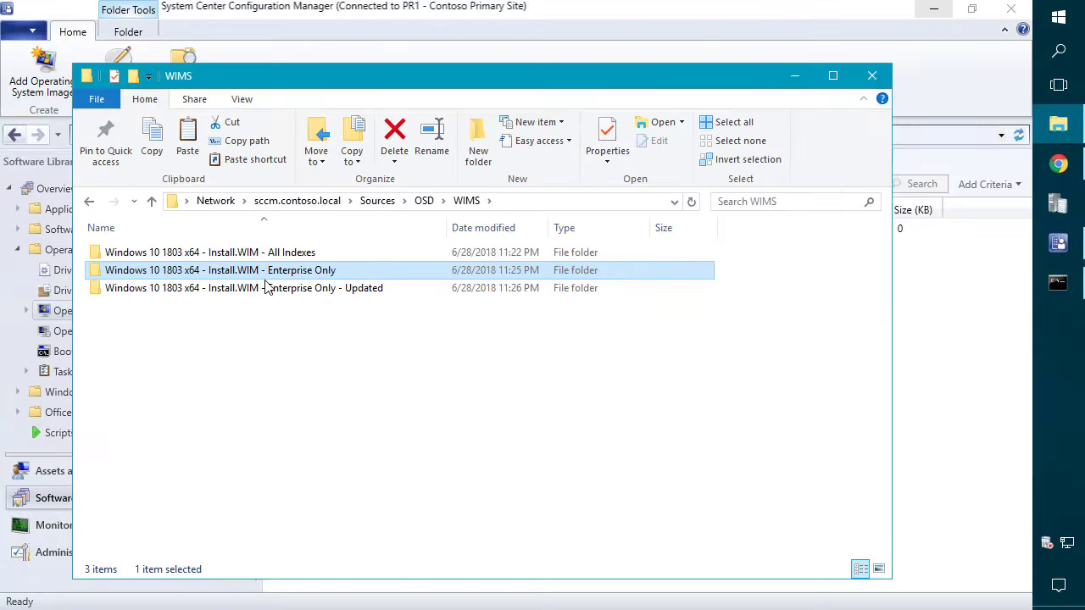
{"action": "double_click", "coordinate": [266, 288]}
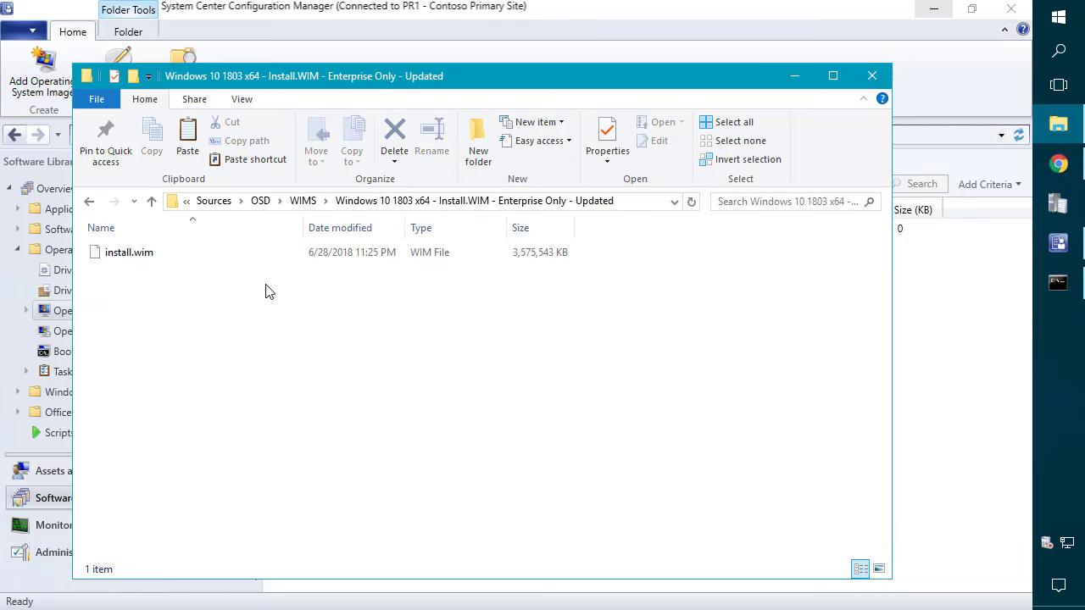
{"action": "left_click", "coordinate": [641, 206]}
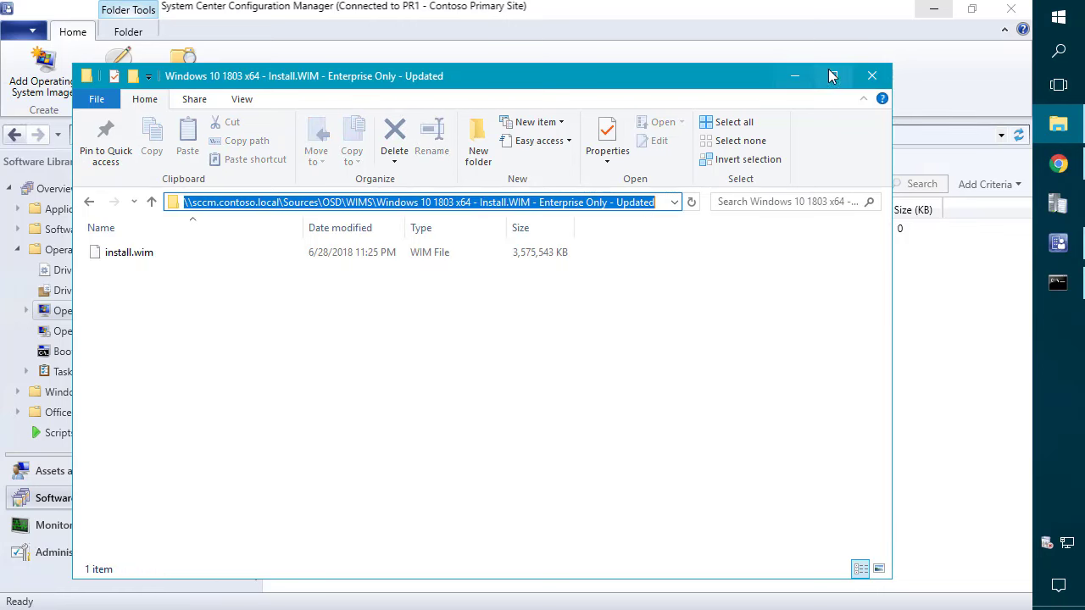
{"action": "left_click_drag", "start_coordinate": [547, 297], "coordinate": [532, 254]}
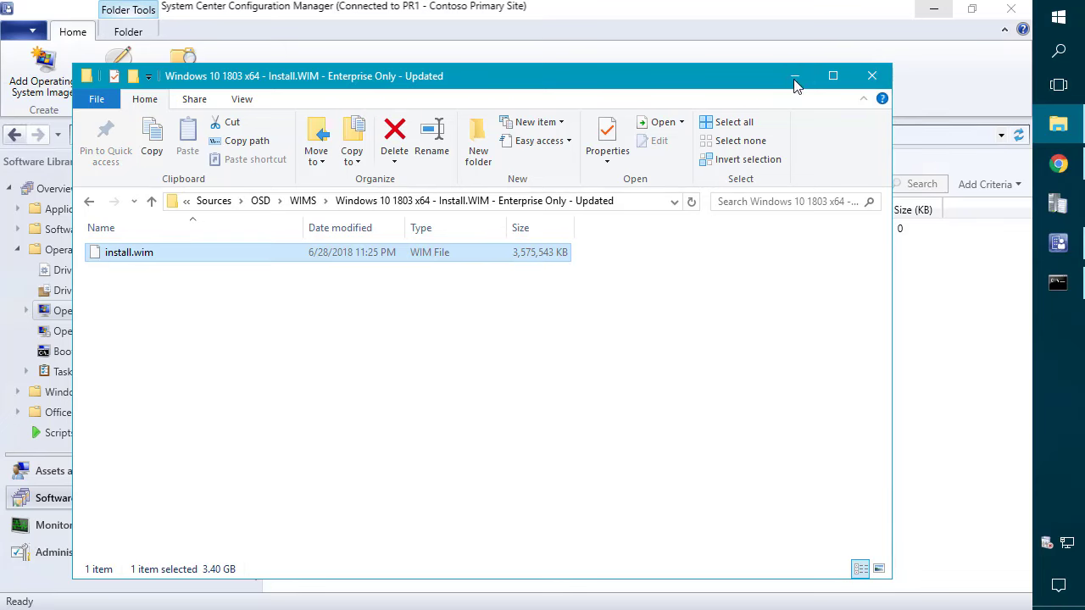
{"action": "left_click", "coordinate": [796, 78]}
{"action": "right_click", "coordinate": [462, 288]}
Step: Add a new operating system image sourced from the Enterprise Only - Updated install.wim
{"action": "left_click", "coordinate": [395, 295]}
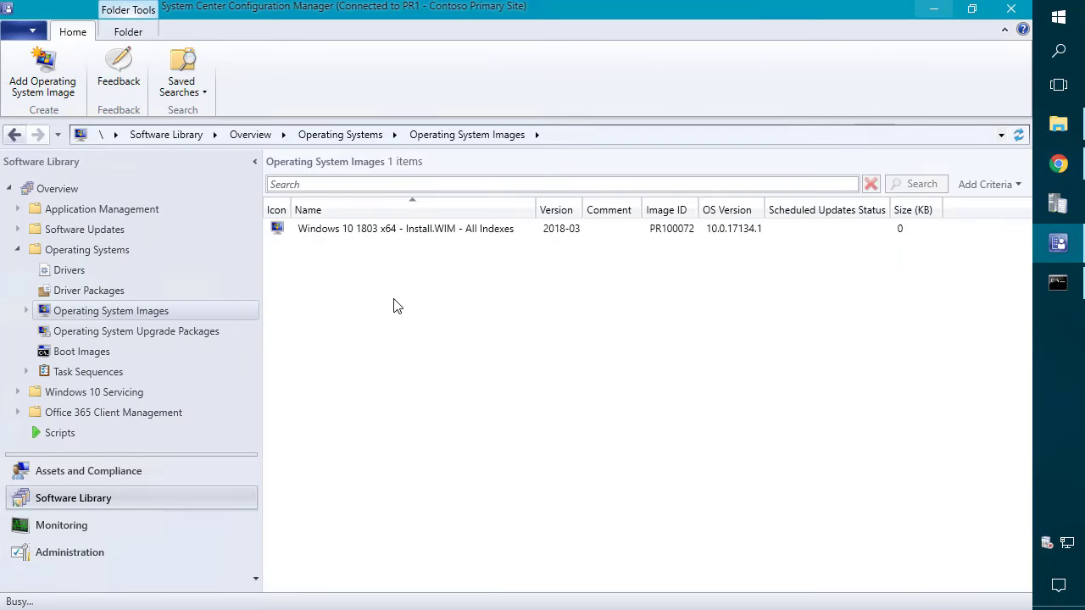
{"action": "key", "text": "ctrl+v"}
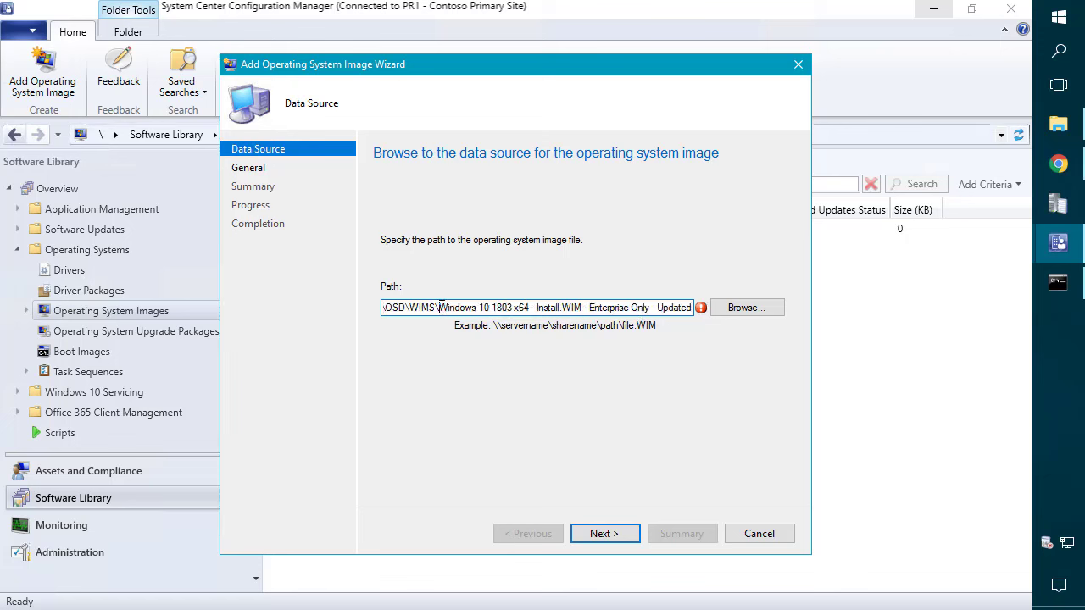
{"action": "left_click_drag", "start_coordinate": [440, 307], "coordinate": [720, 278]}
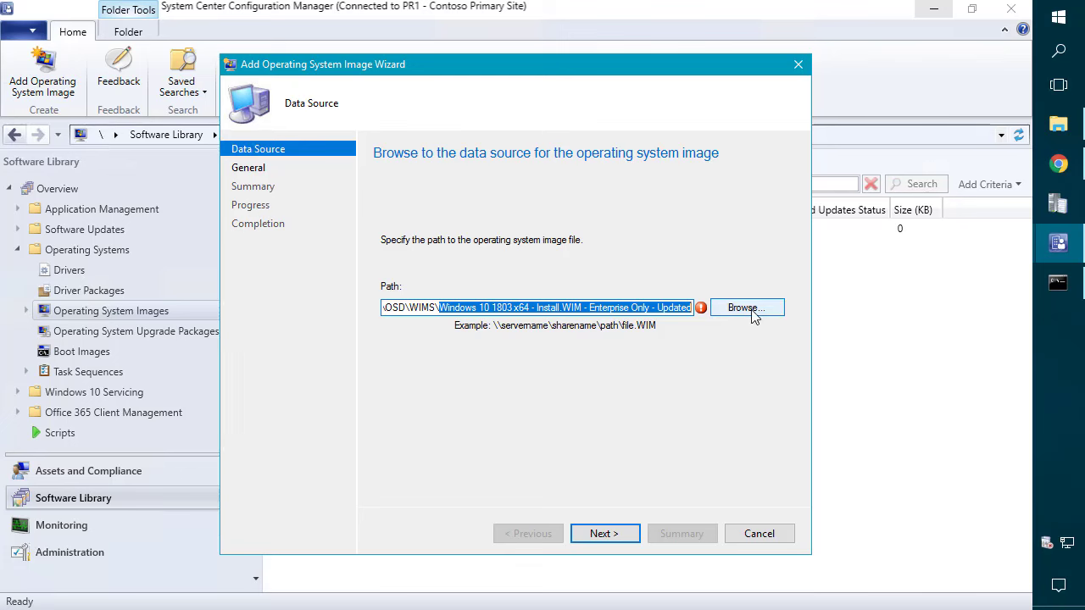
{"action": "left_click", "coordinate": [747, 310]}
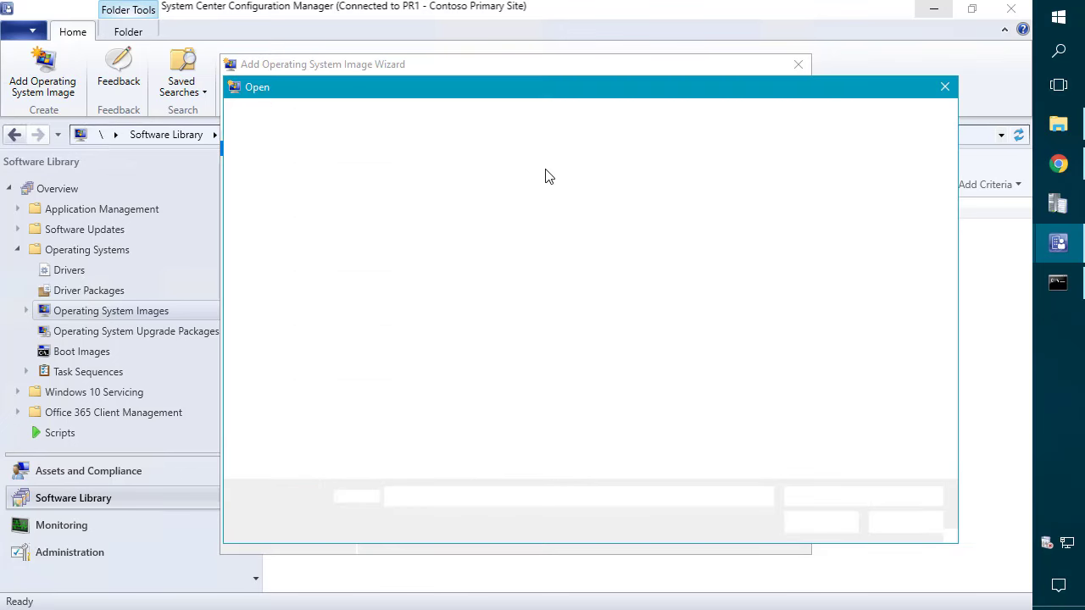
{"action": "double_click", "coordinate": [381, 194]}
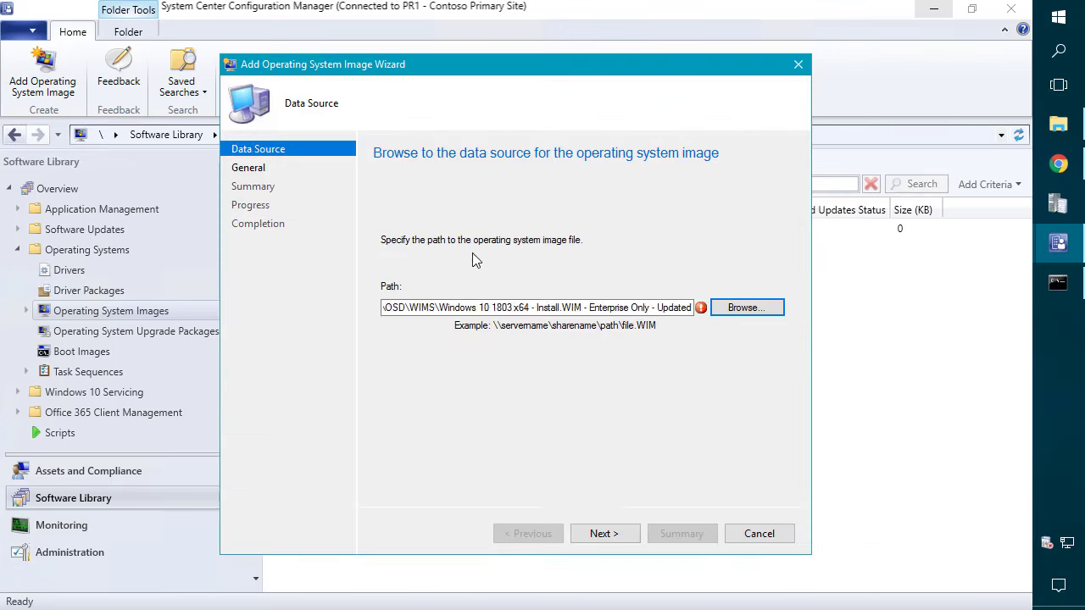
{"action": "left_click", "coordinate": [604, 532]}
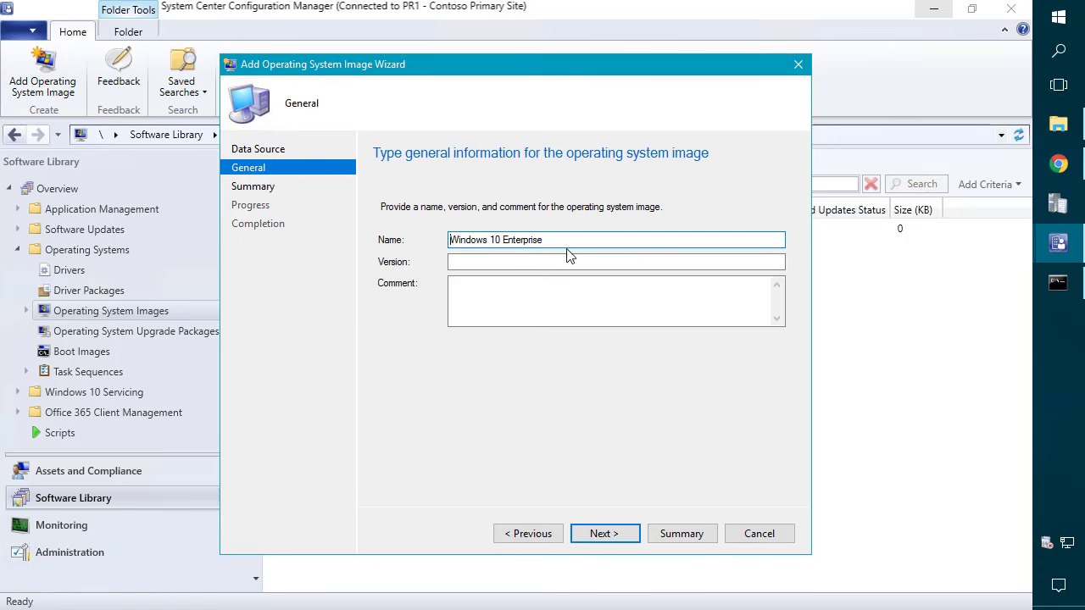
Step: Name the image 'Windows 10 1803 x64 - Enterprise Only - Updated' with version 2018-06 and finish
{"action": "triple_click", "coordinate": [568, 240]}
{"action": "type", "text": "Windows 10 1803 x64 - Install.WIM - Enterprise Onl"}
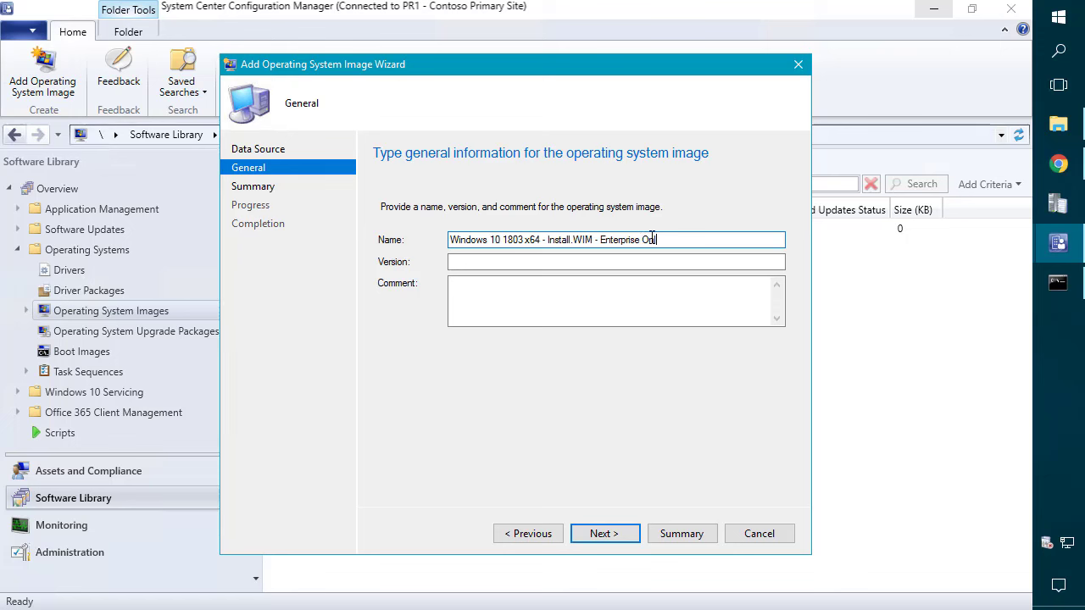
{"action": "double_click", "coordinate": [651, 240]}
{"action": "left_click_drag", "start_coordinate": [595, 240], "coordinate": [544, 240]}
{"action": "key", "text": "BackSpace"}
{"action": "type", "text": "- Updated"}
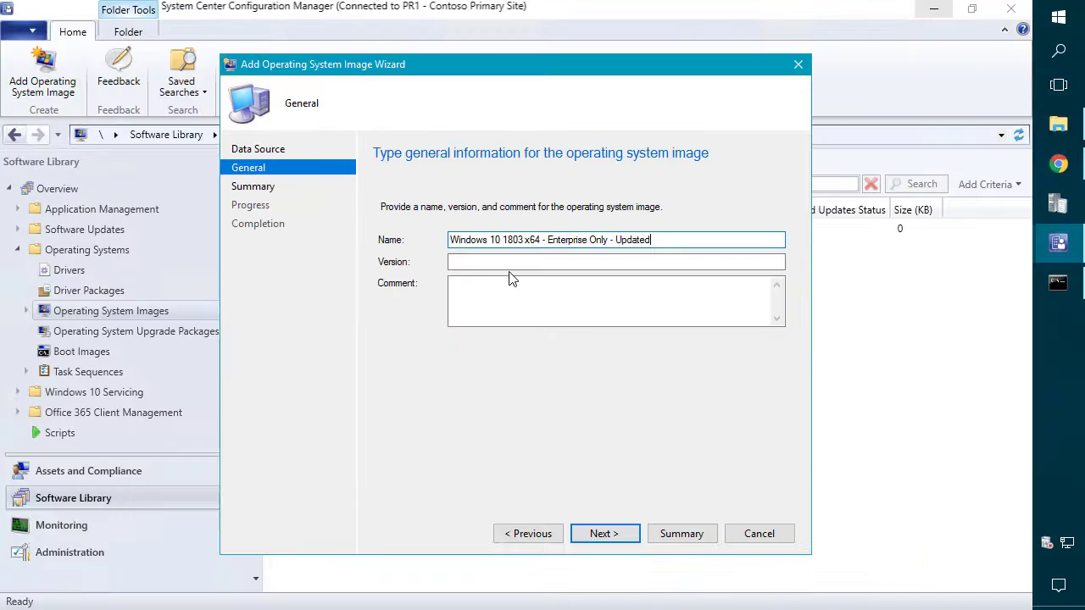
{"action": "left_click", "coordinate": [355, 270]}
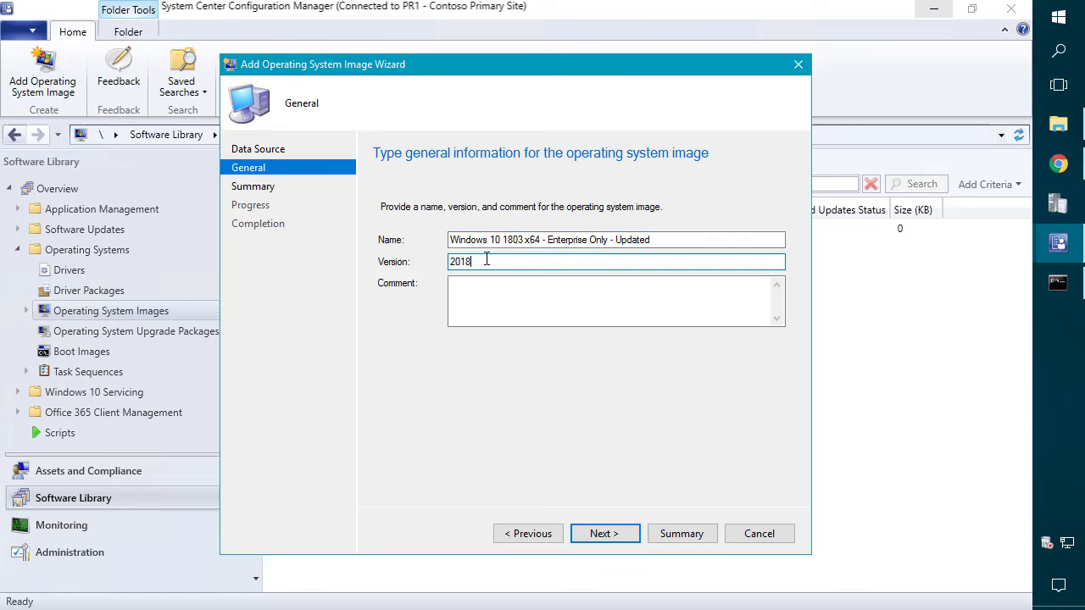
{"action": "type", "text": "2018-06"}
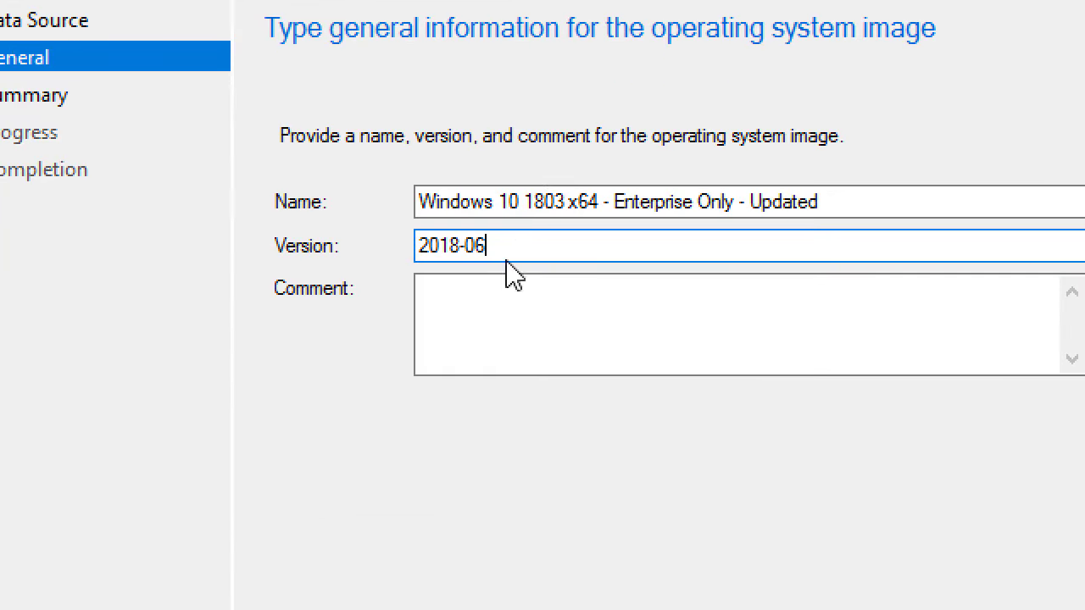
{"action": "double_click", "coordinate": [458, 264]}
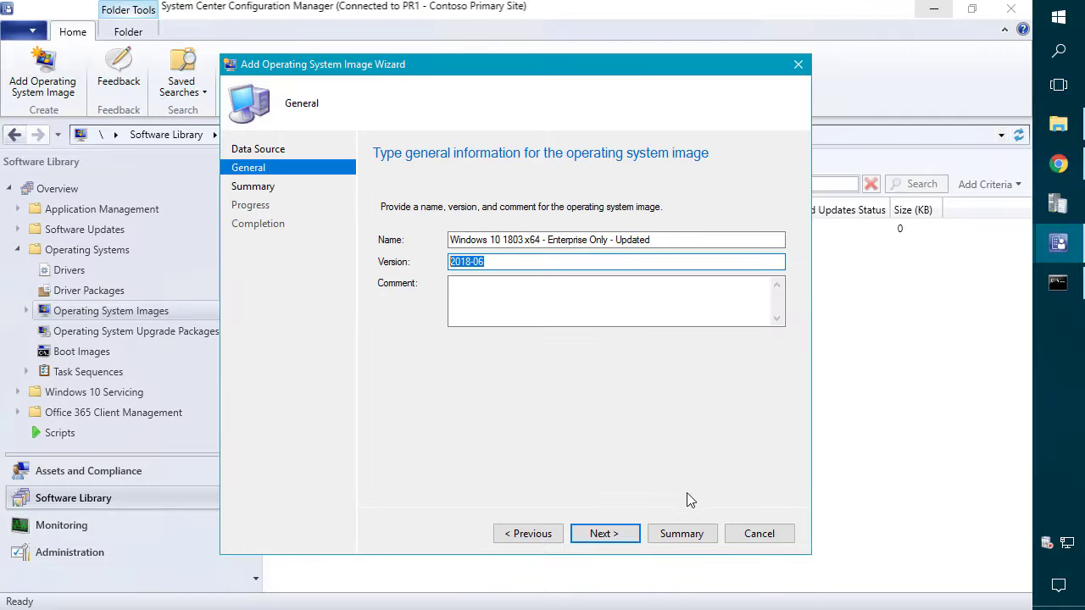
{"action": "left_click", "coordinate": [618, 534]}
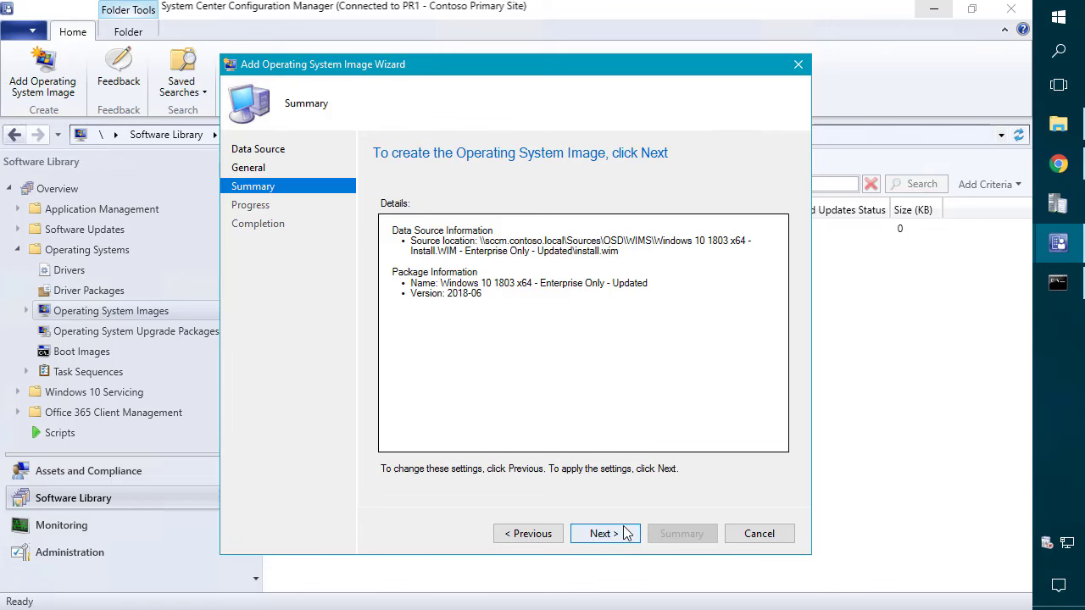
{"action": "left_click", "coordinate": [625, 533]}
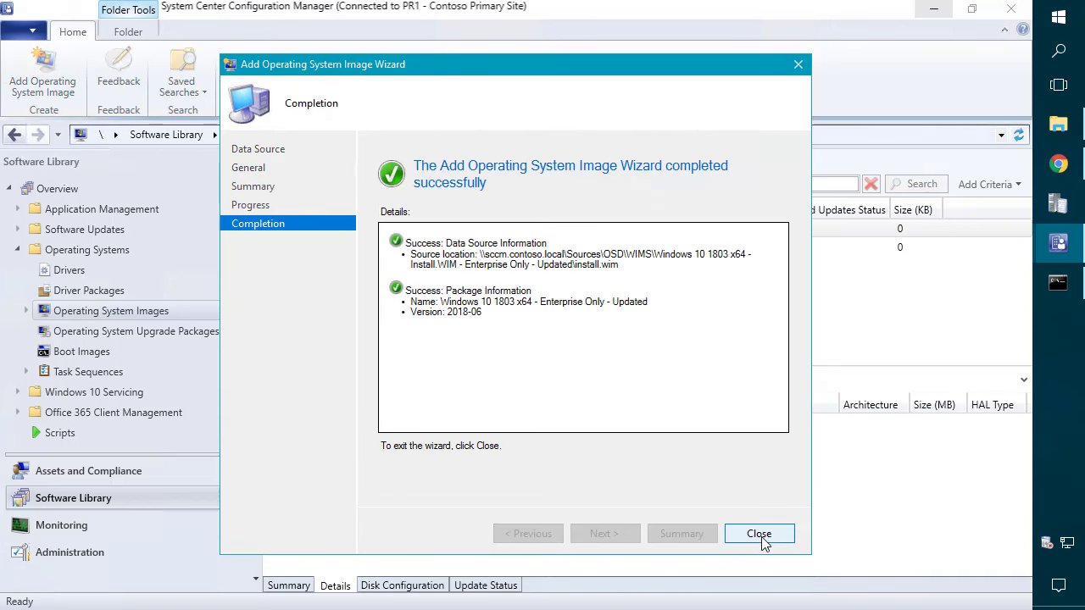
{"action": "left_click", "coordinate": [759, 534]}
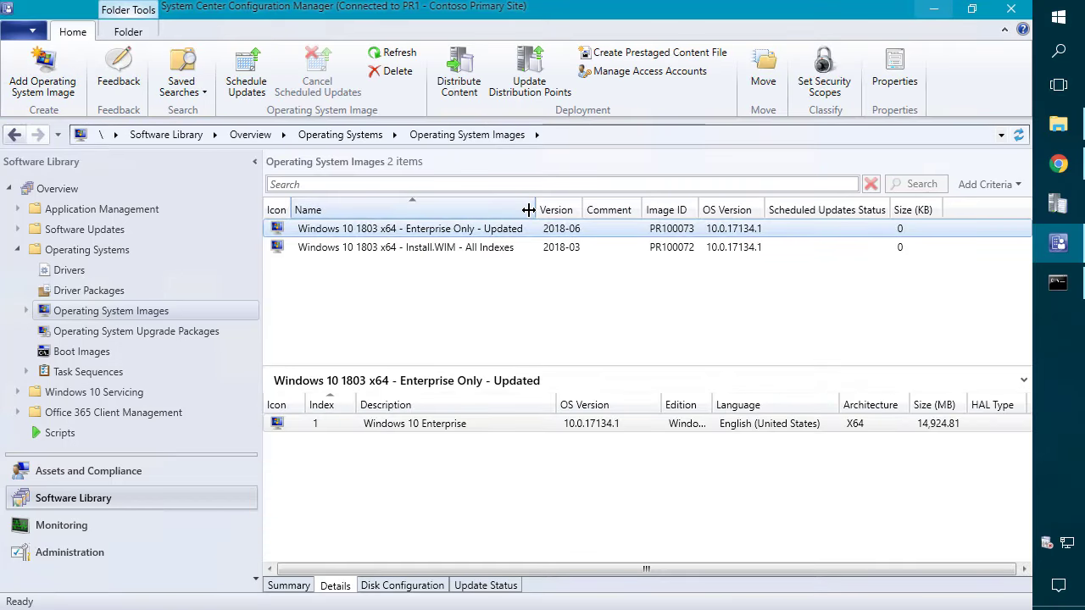
Step: Widen the Name and Version columns and compare each image's indexes in the Details pane
{"action": "left_click_drag", "start_coordinate": [528, 210], "coordinate": [536, 210]}
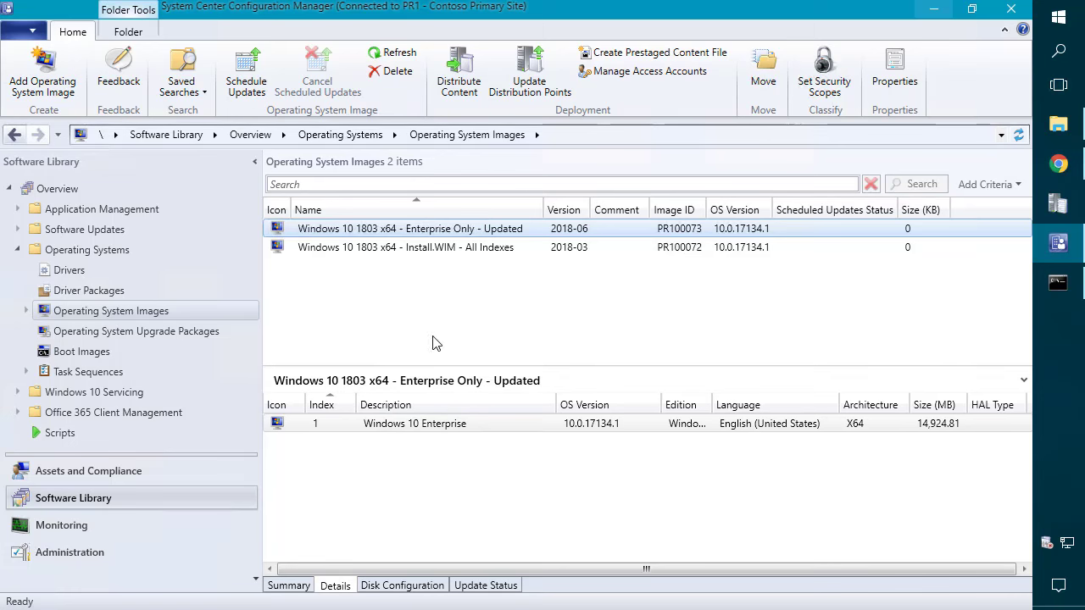
{"action": "left_click", "coordinate": [434, 248]}
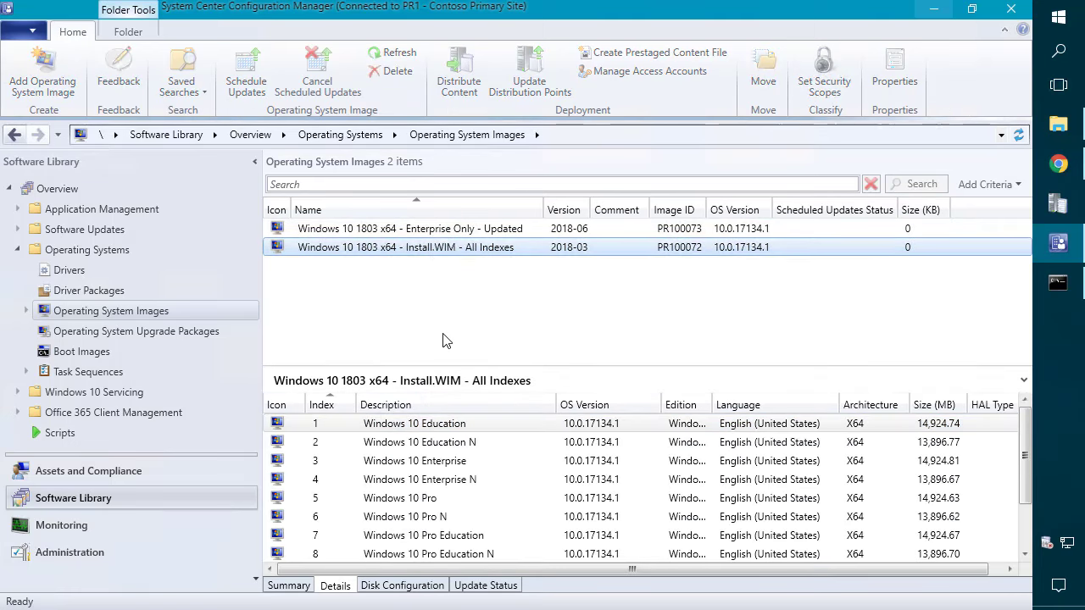
{"action": "left_click", "coordinate": [442, 230]}
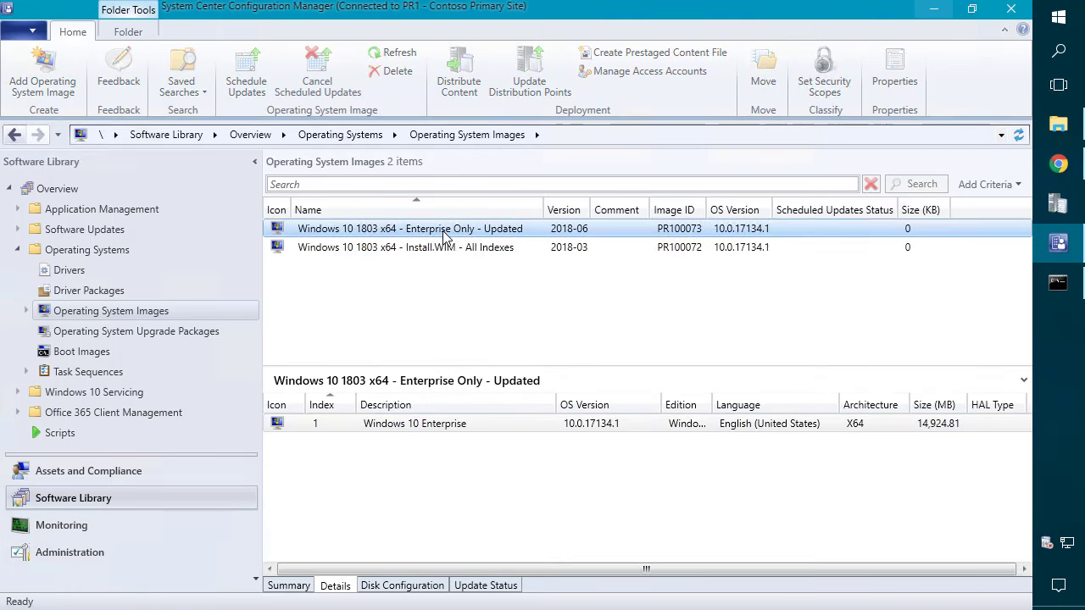
{"action": "left_click_drag", "start_coordinate": [584, 210], "coordinate": [591, 209]}
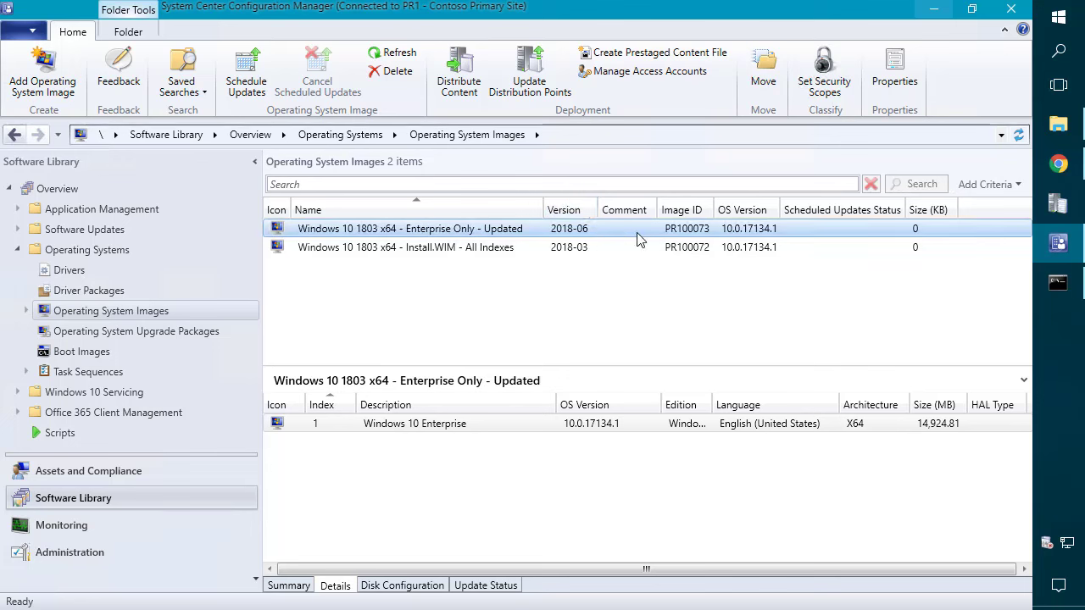
Step: Schedule updates for the Enterprise Only - Updated image, leaving the 2018-05 Windows 10 update unchecked
{"action": "right_click", "coordinate": [450, 233]}
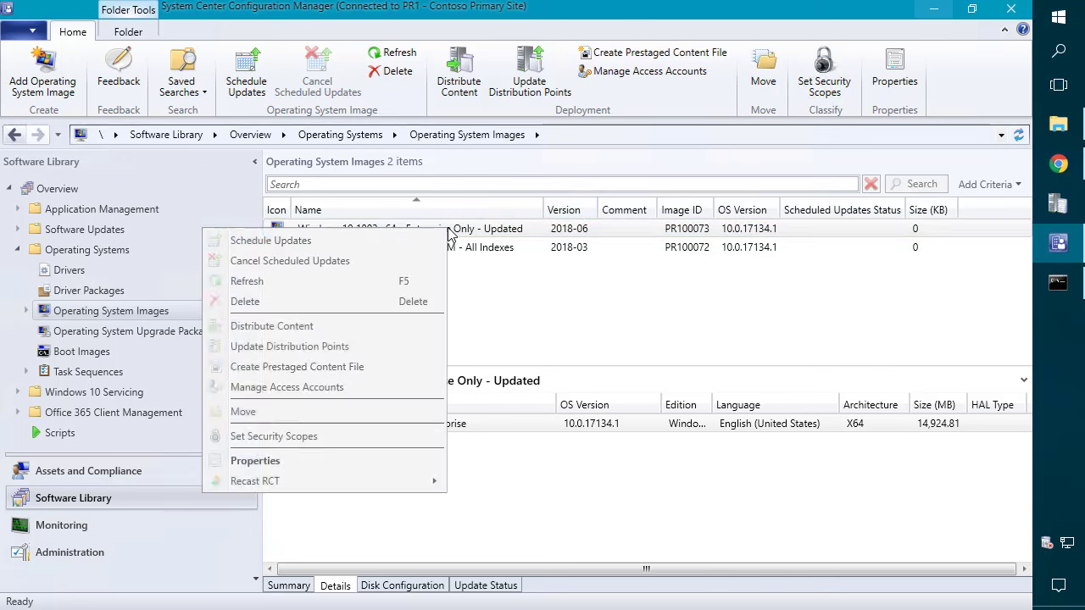
{"action": "left_click", "coordinate": [283, 243]}
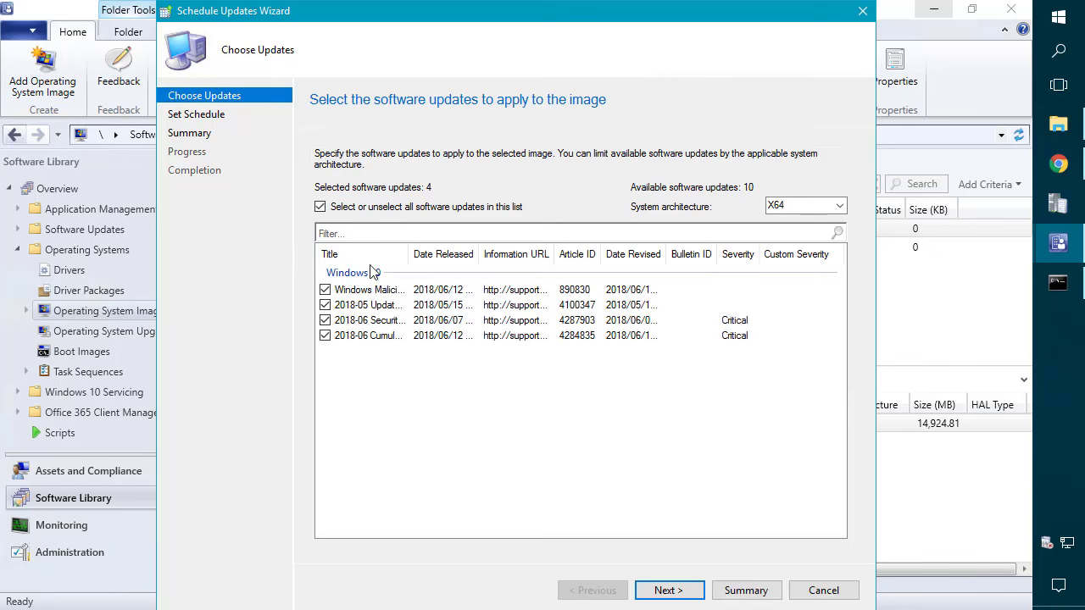
{"action": "left_click_drag", "start_coordinate": [409, 254], "coordinate": [526, 253]}
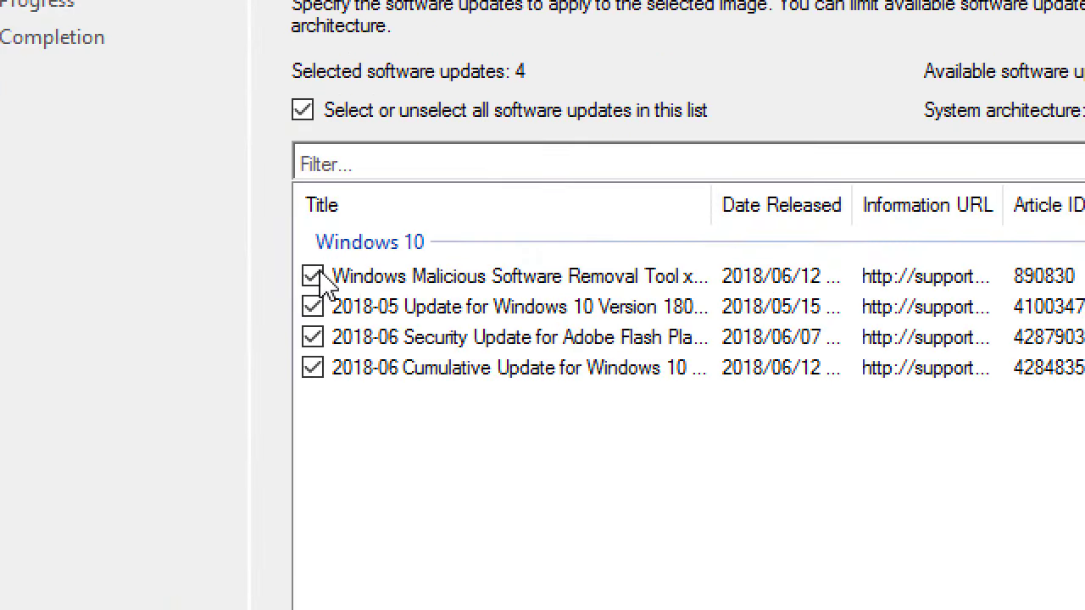
{"action": "left_click", "coordinate": [325, 290]}
{"action": "left_click", "coordinate": [312, 306]}
{"action": "left_click", "coordinate": [405, 315]}
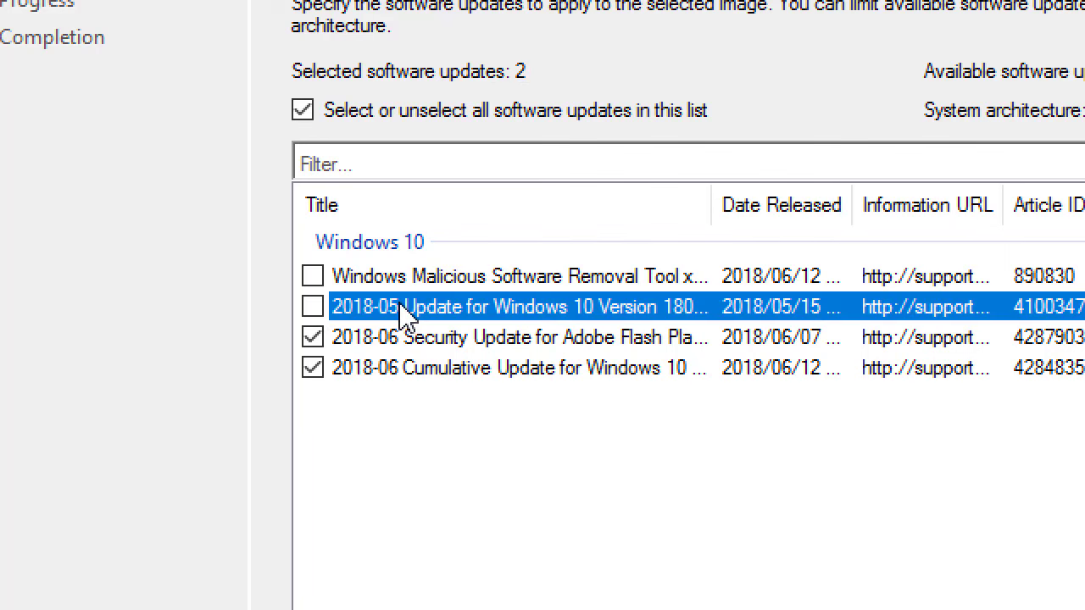
{"action": "left_click", "coordinate": [417, 375]}
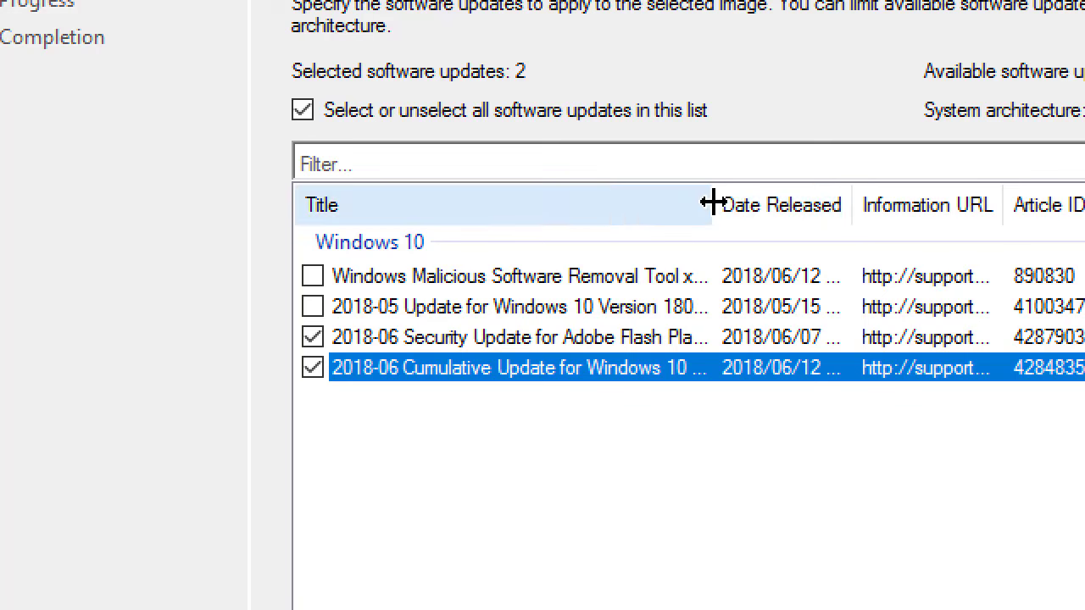
{"action": "left_click_drag", "start_coordinate": [713, 203], "coordinate": [838, 208]}
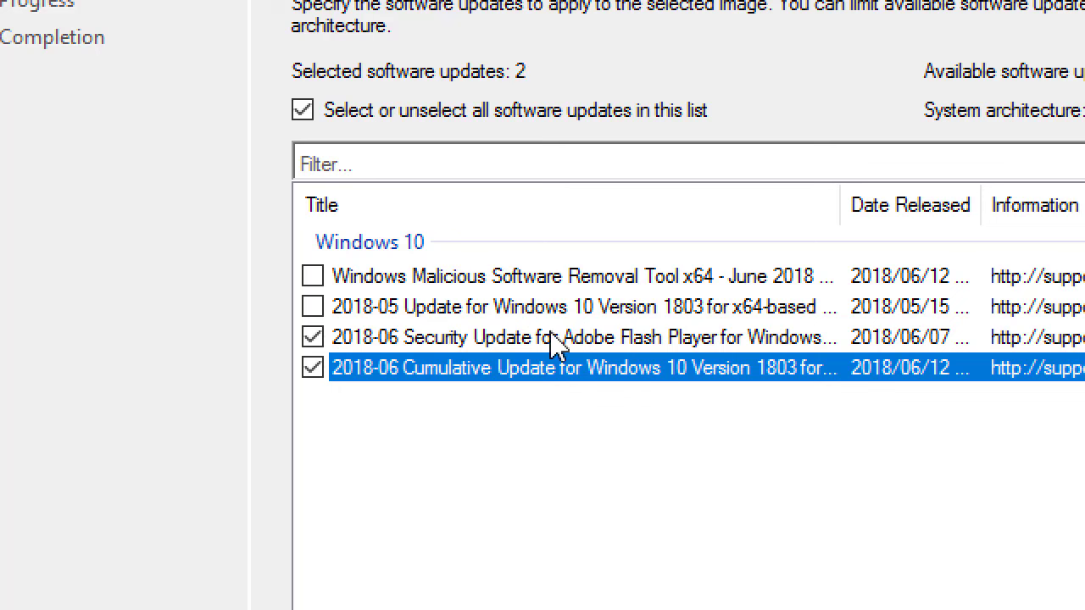
{"action": "left_click", "coordinate": [313, 276]}
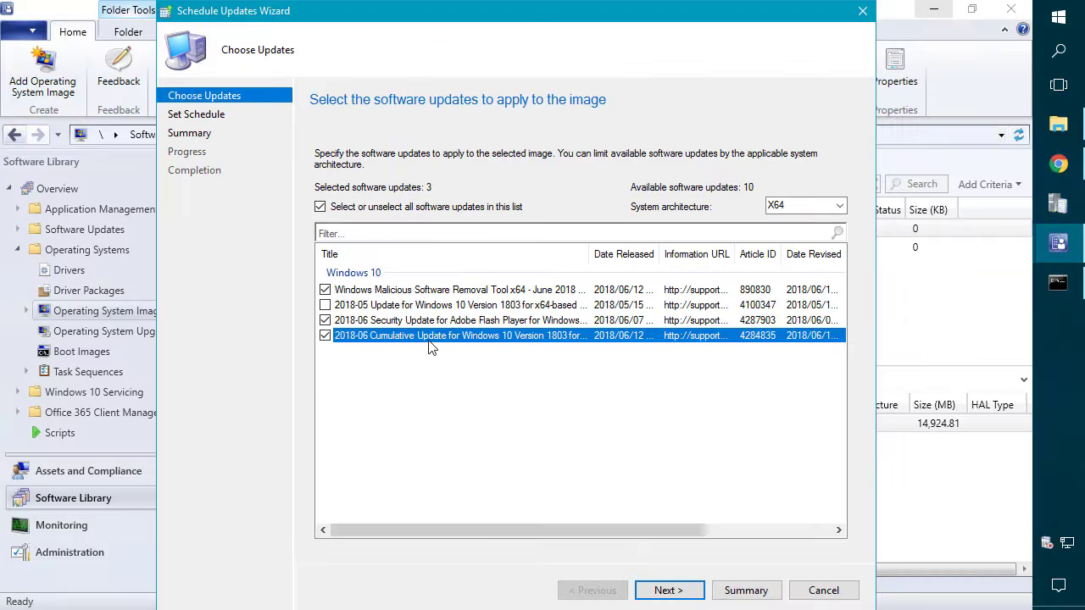
Step: Keep the as-soon-as-possible schedule and complete the Schedule Updates wizard
{"action": "left_click", "coordinate": [666, 591]}
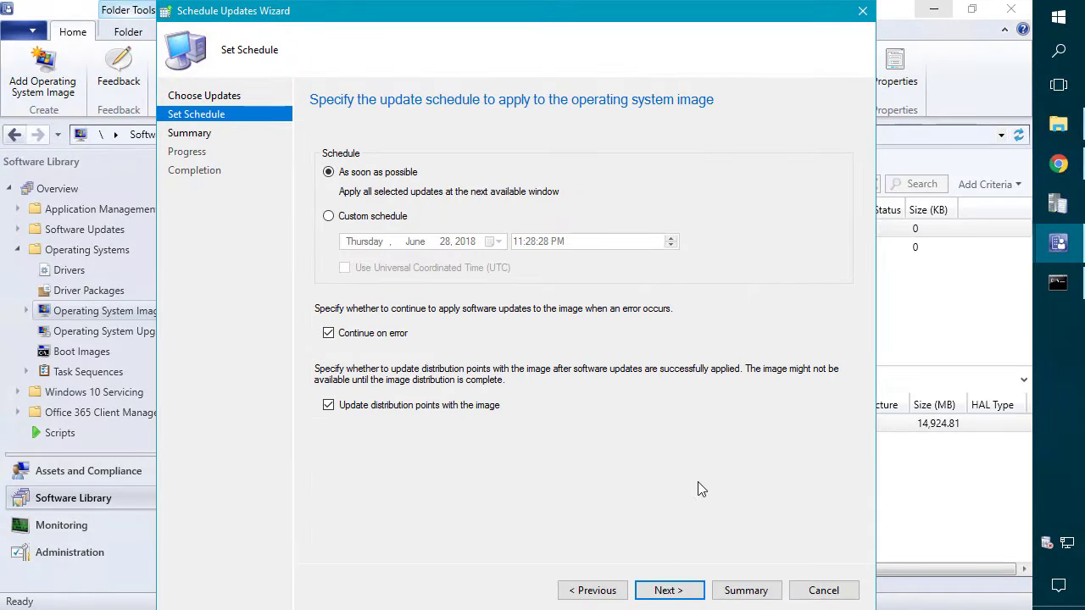
{"action": "left_click", "coordinate": [668, 591]}
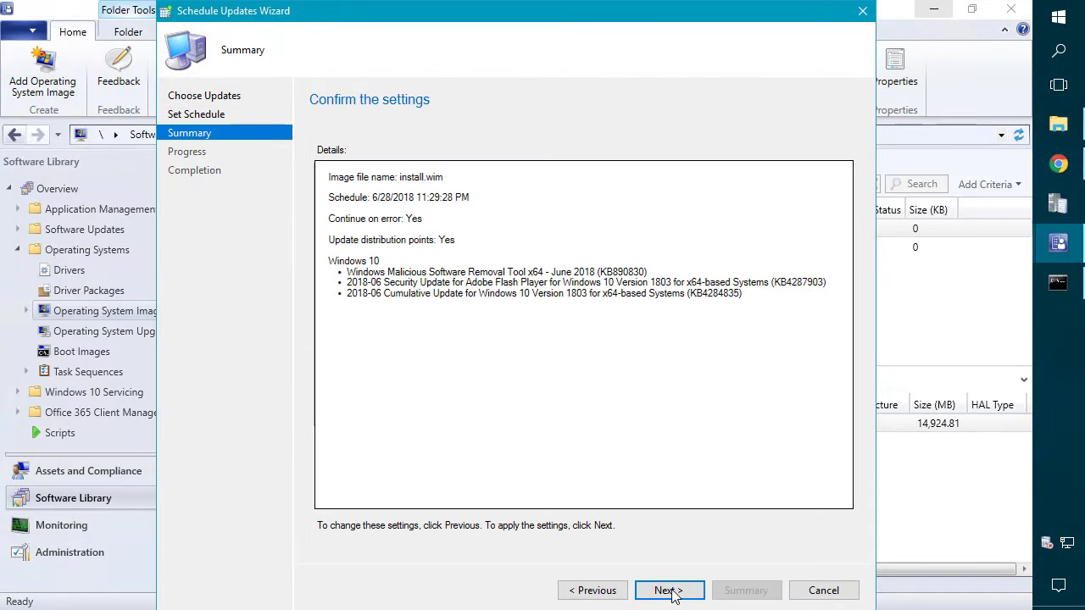
{"action": "left_click", "coordinate": [676, 593]}
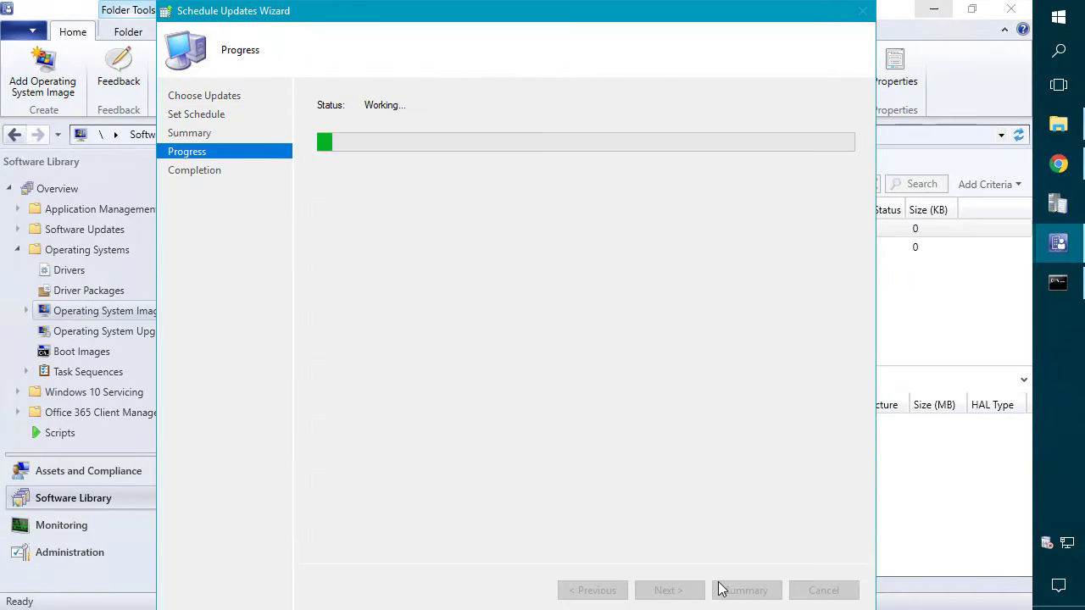
{"action": "left_click", "coordinate": [822, 590]}
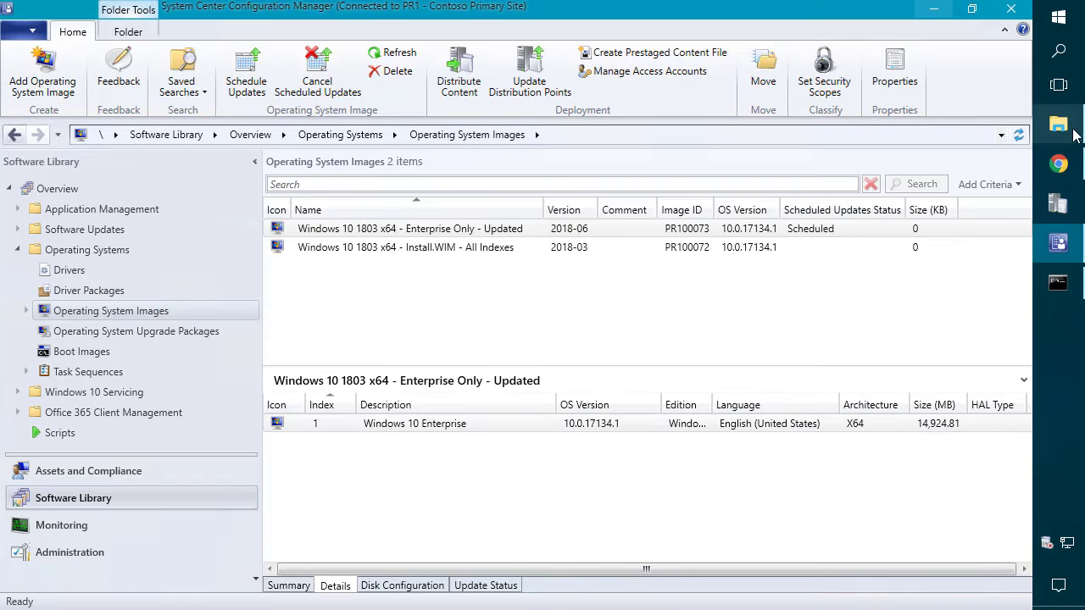
Step: Open OfflineServicingMgr.log from the SCCM Logs desktop shortcut folder
{"action": "left_click", "coordinate": [1063, 129]}
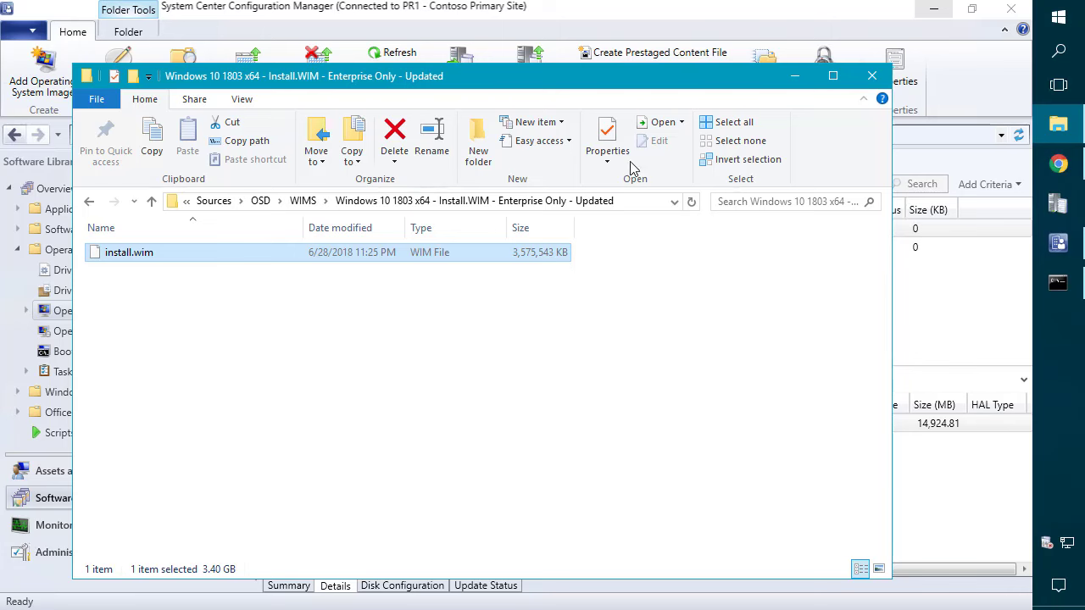
{"action": "left_click", "coordinate": [794, 76]}
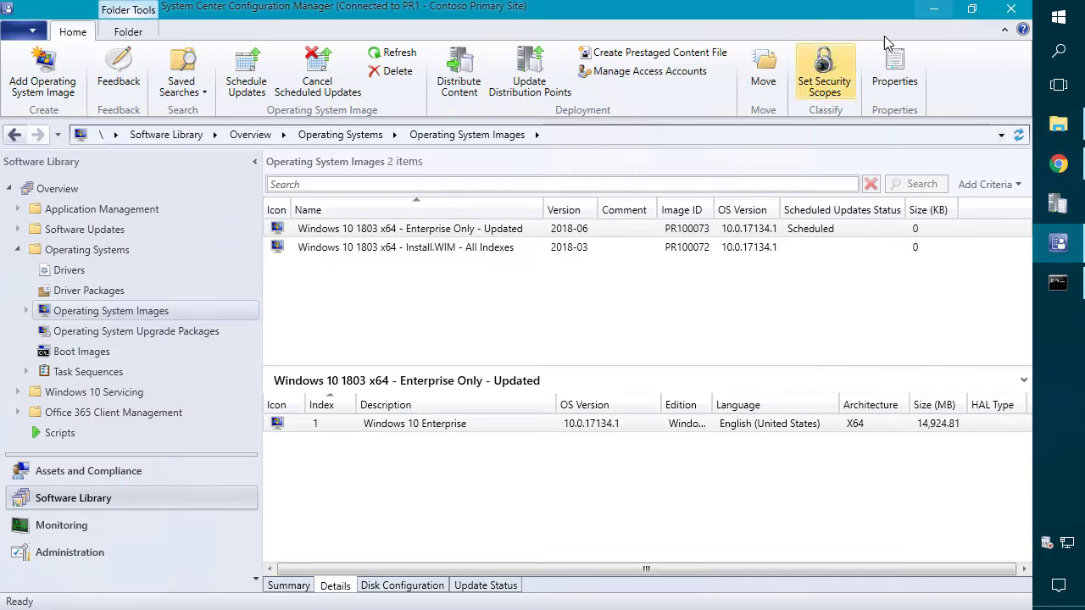
{"action": "left_click", "coordinate": [933, 8]}
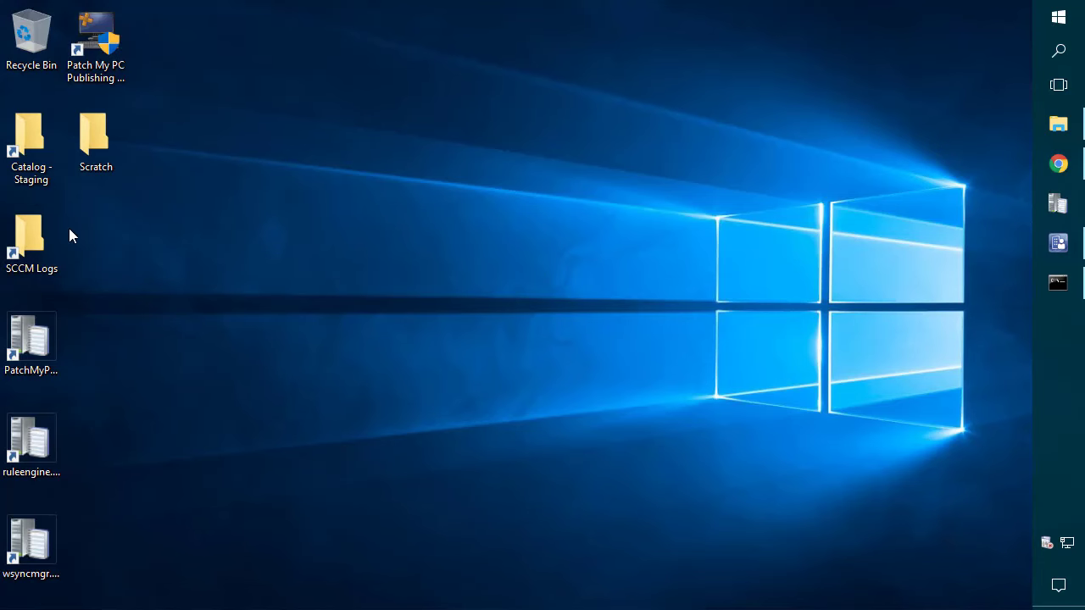
{"action": "double_click", "coordinate": [38, 234]}
{"action": "left_click", "coordinate": [283, 335]}
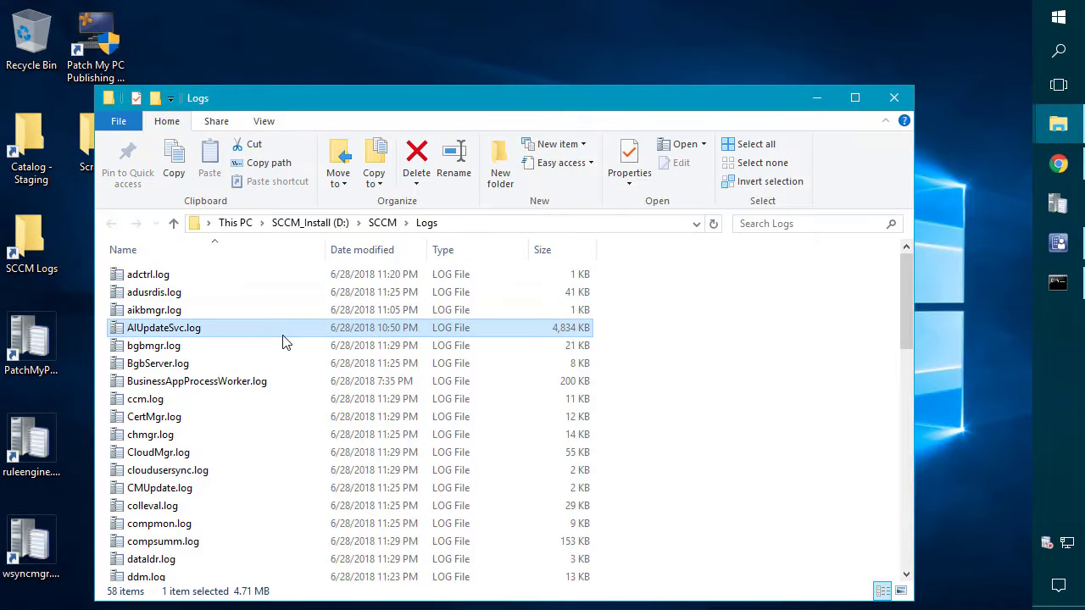
{"action": "type", "text": "of"}
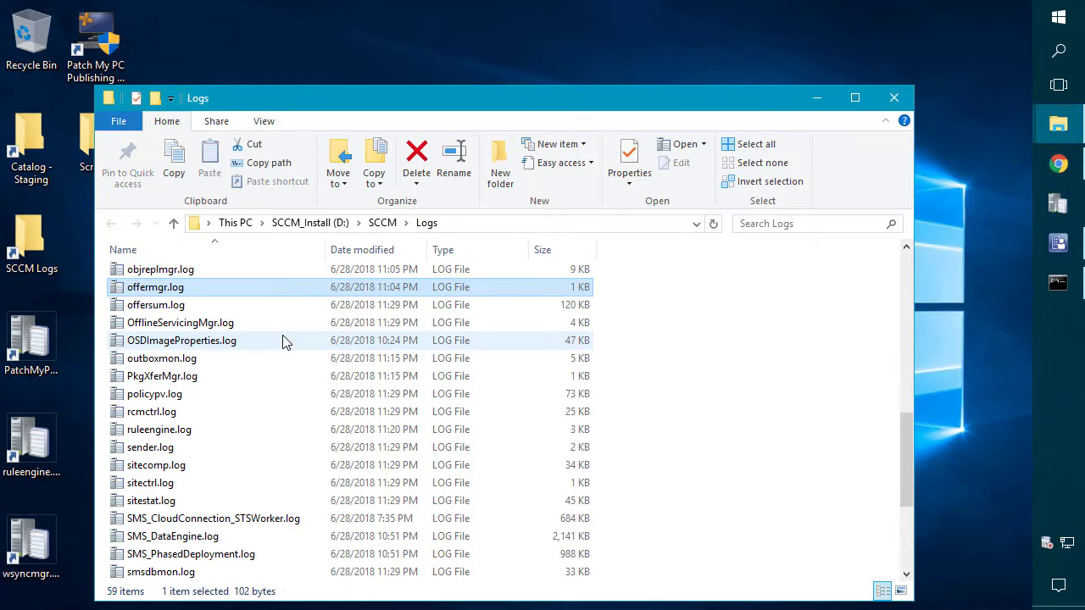
{"action": "double_click", "coordinate": [211, 325]}
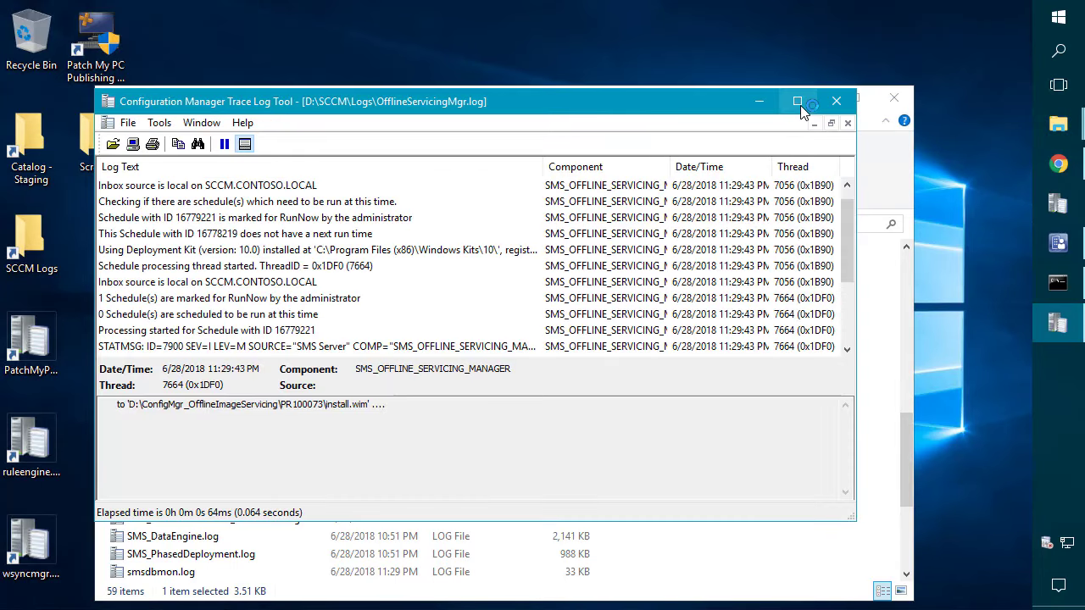
Step: Maximize the Trace Log Tool and read the install.wim copy lines to D:\ConfigMgr_OfflineImageServicing
{"action": "left_click", "coordinate": [797, 101]}
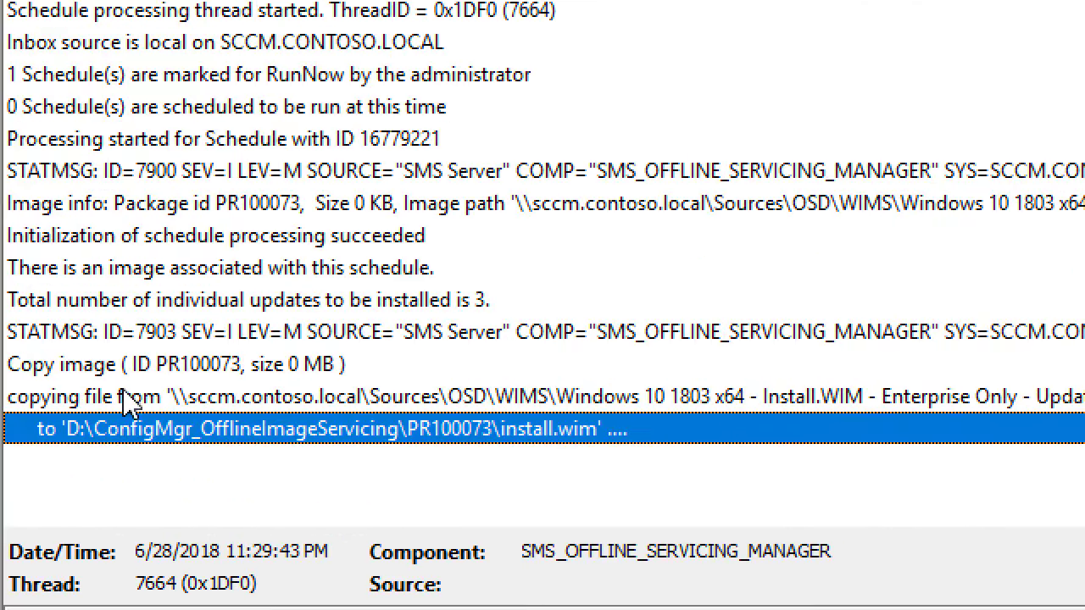
{"action": "left_click", "coordinate": [67, 378]}
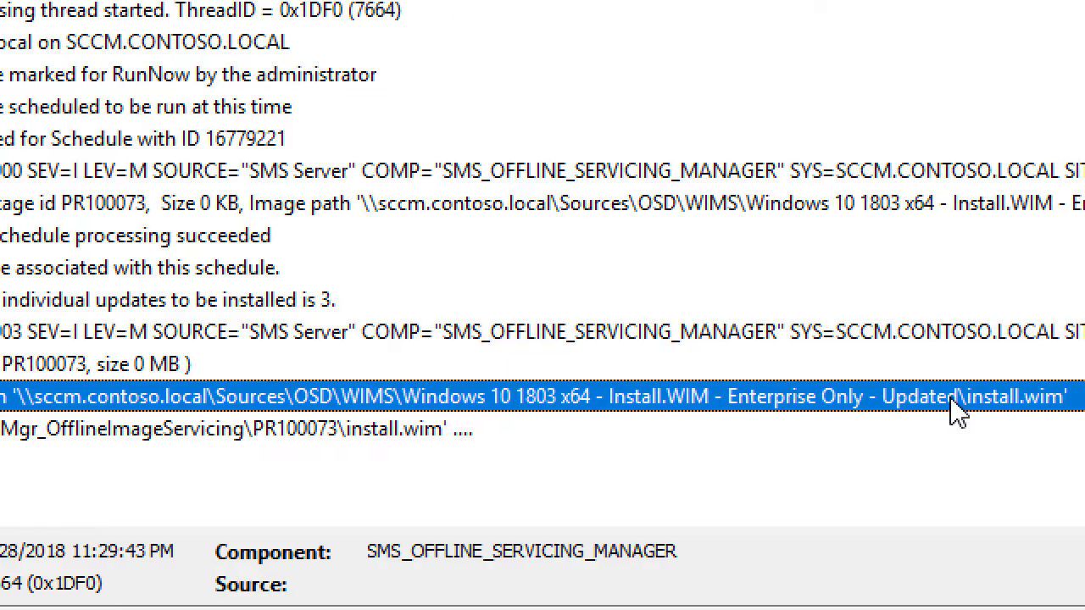
{"action": "left_click", "coordinate": [113, 434]}
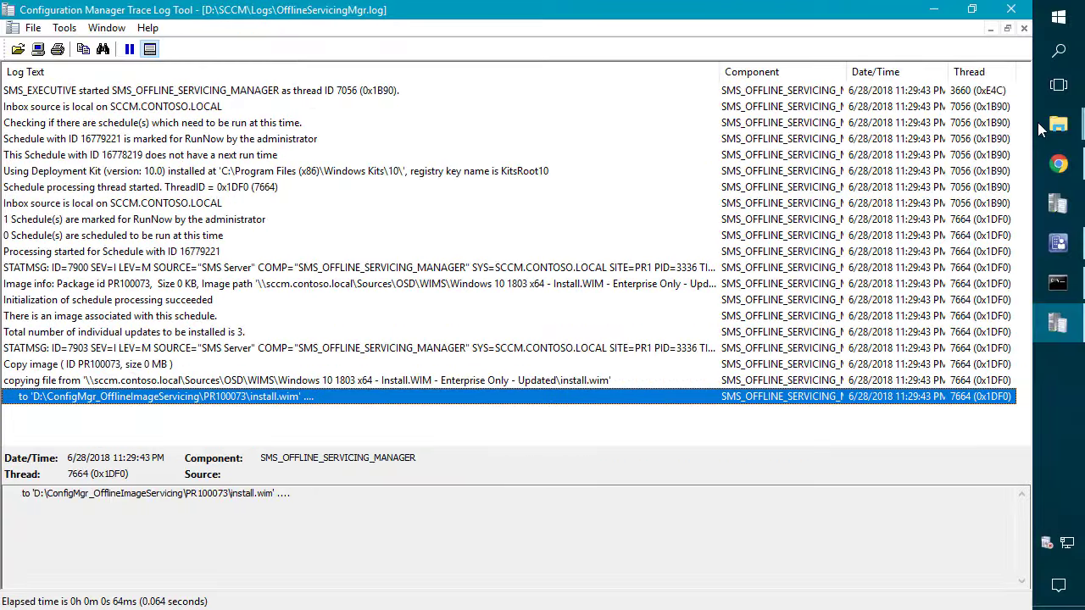
Step: Check the copied install.wim's size in D:\ConfigMgr_OfflineImageServicing\PR100073, then minimize Explorer
{"action": "mouse_move", "coordinate": [1050, 126]}
{"action": "left_click", "coordinate": [939, 117]}
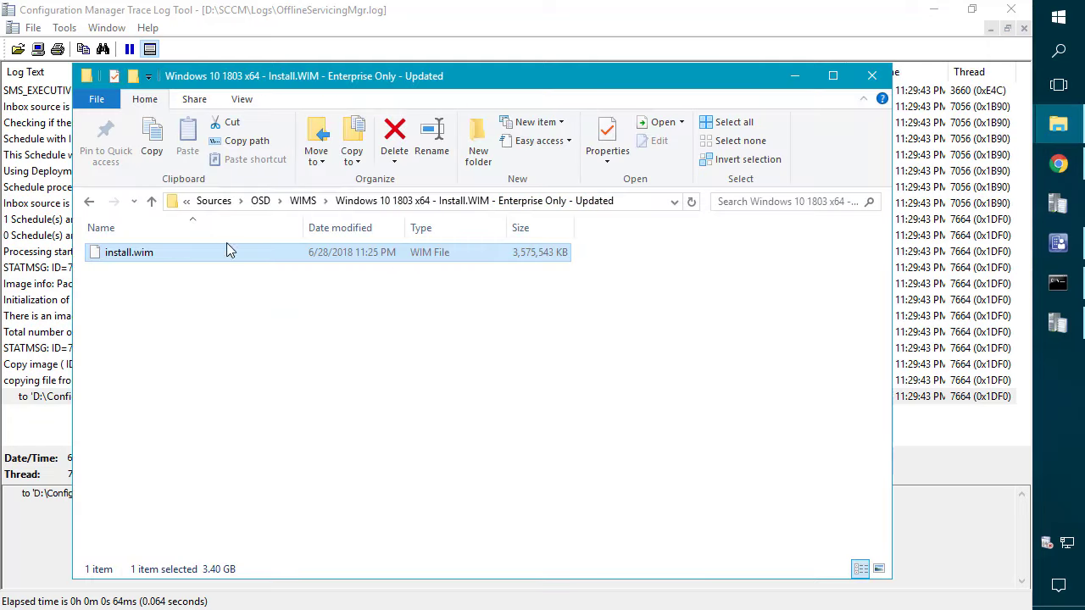
{"action": "left_click", "coordinate": [613, 204]}
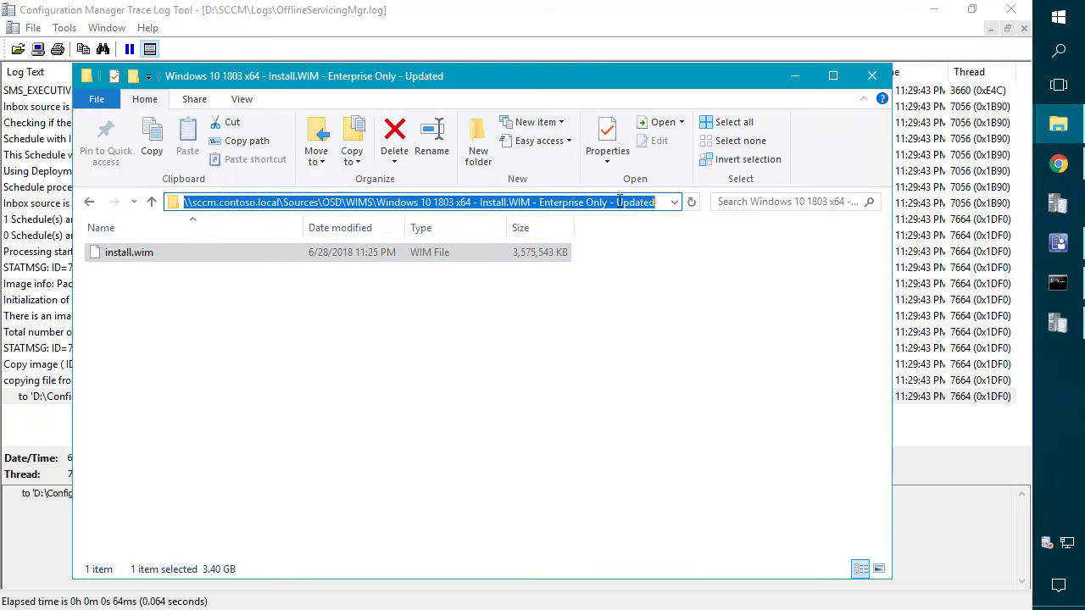
{"action": "type", "text": "d:"}
{"action": "key", "text": "Return"}
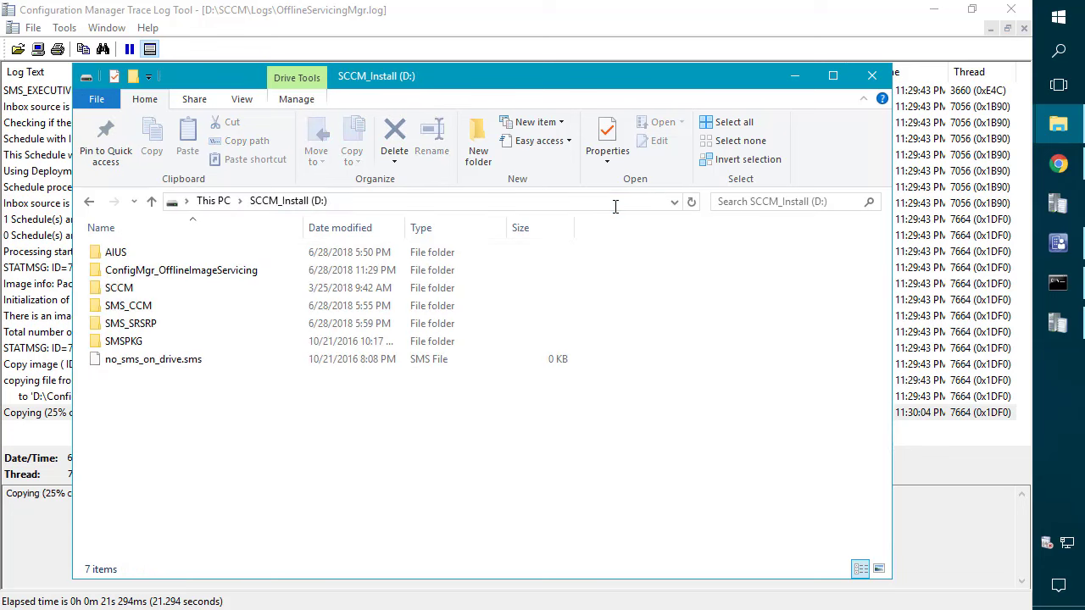
{"action": "double_click", "coordinate": [283, 270]}
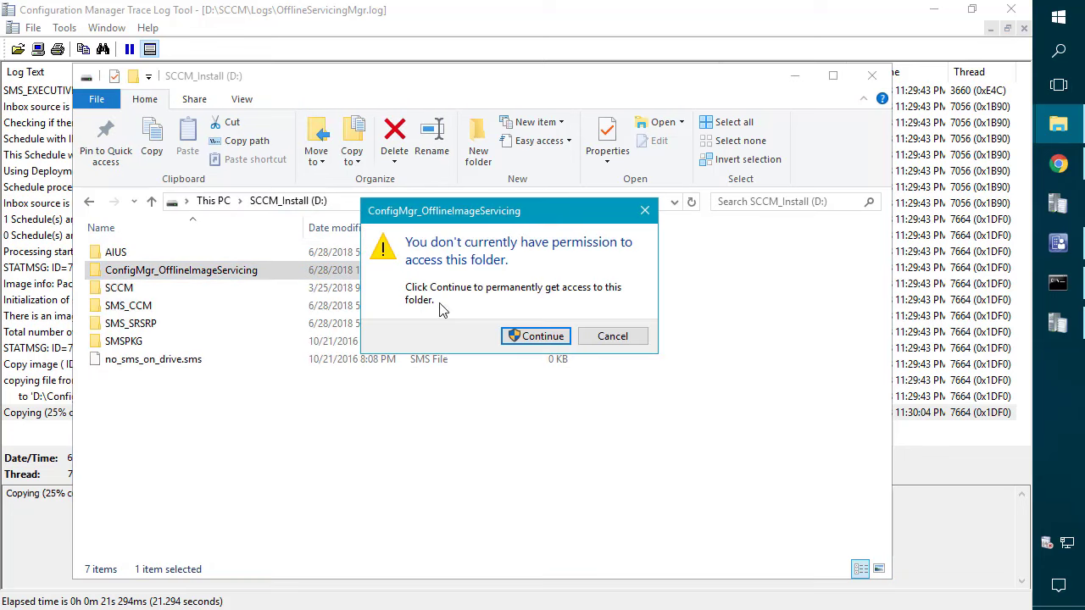
{"action": "left_click", "coordinate": [514, 336]}
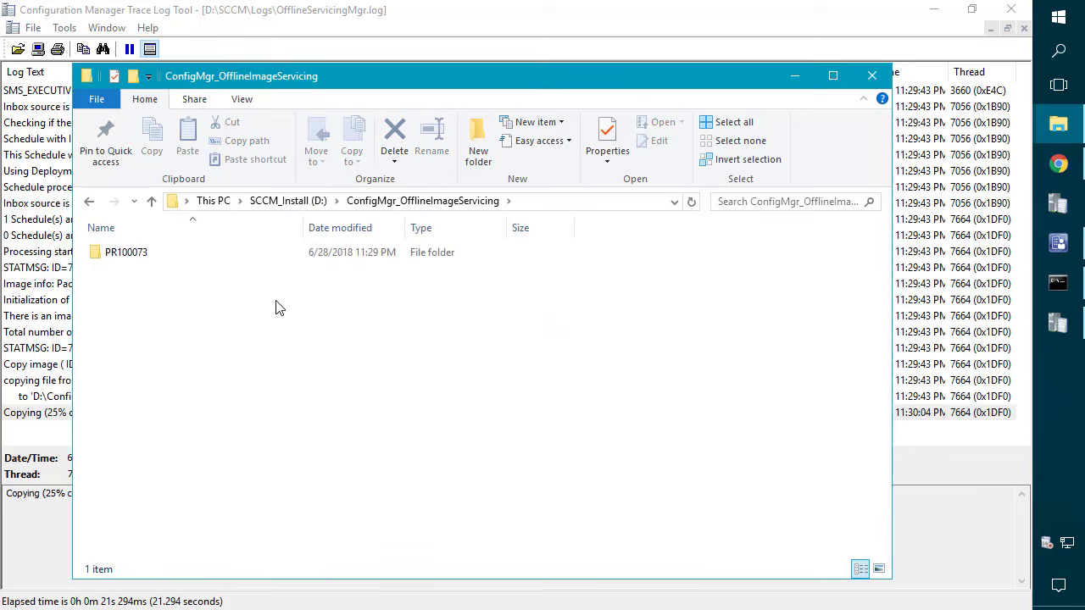
{"action": "double_click", "coordinate": [142, 254]}
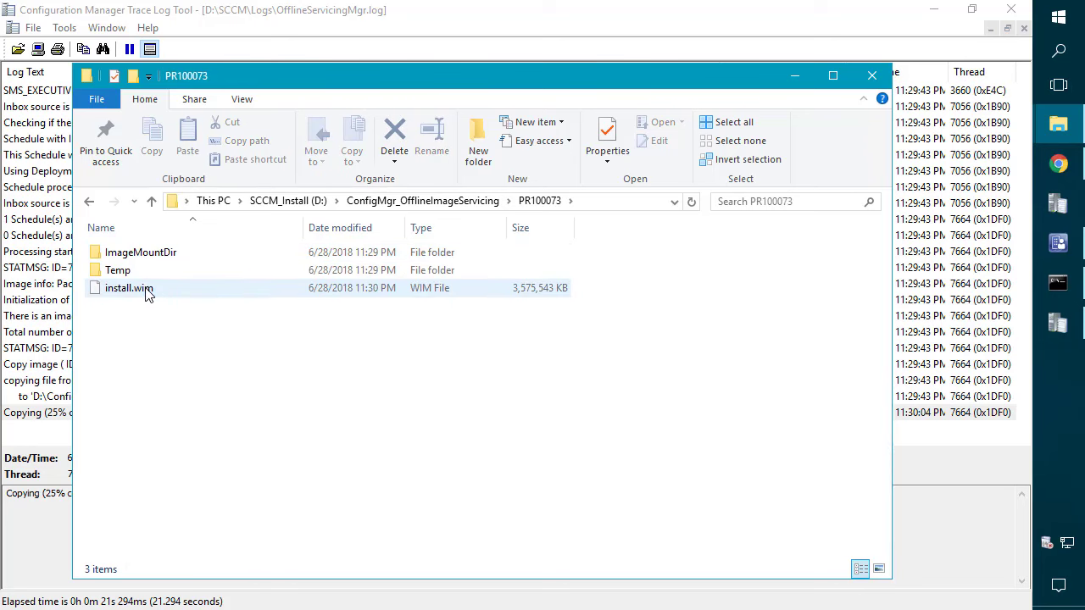
{"action": "left_click", "coordinate": [144, 289]}
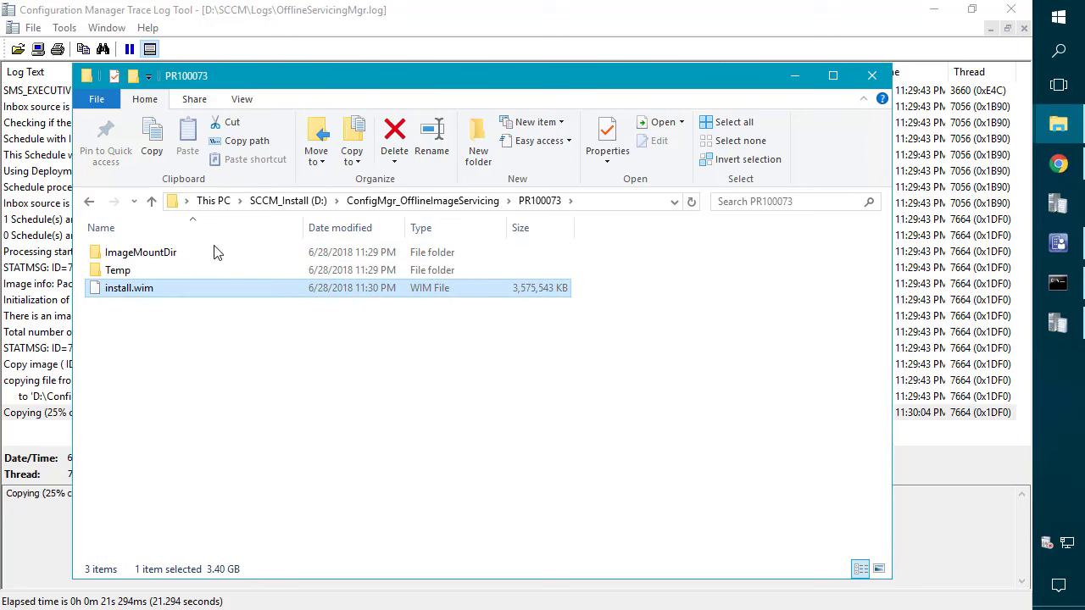
{"action": "left_click", "coordinate": [794, 75]}
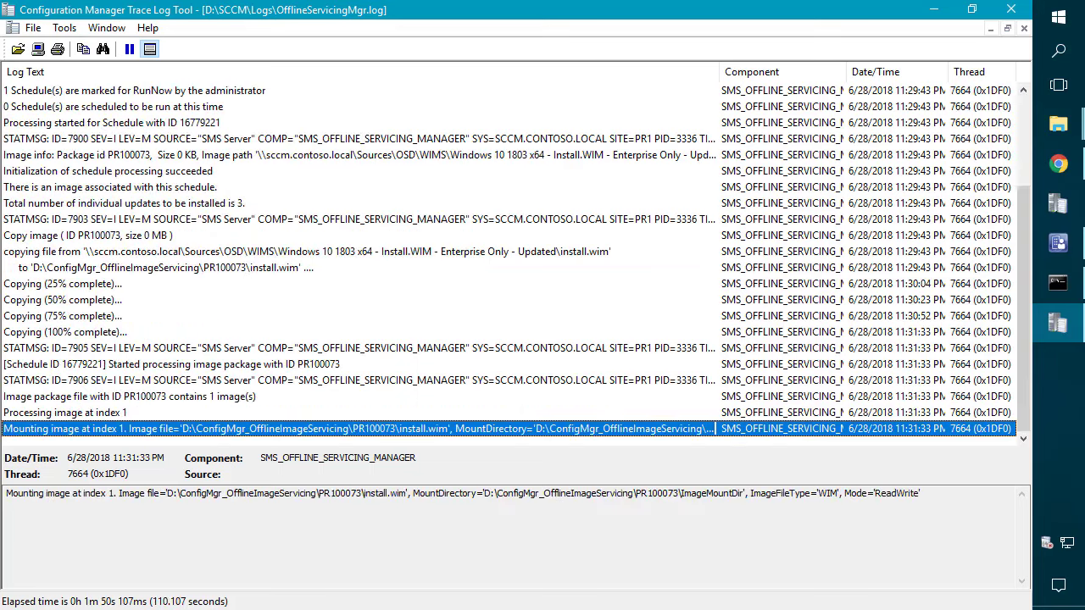
{"action": "left_click", "coordinate": [111, 333]}
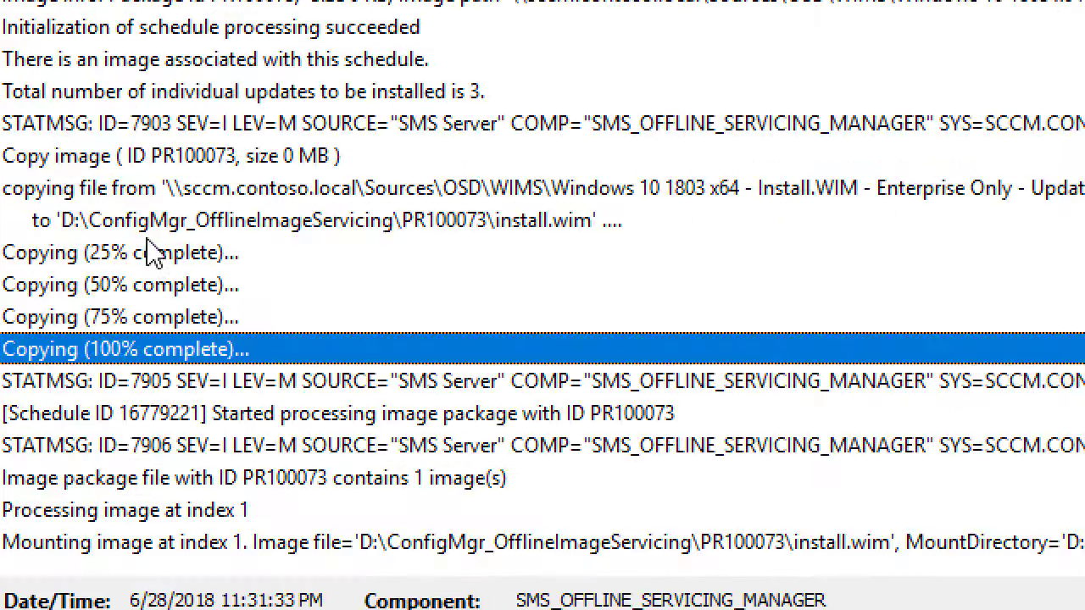
{"action": "left_click", "coordinate": [207, 541]}
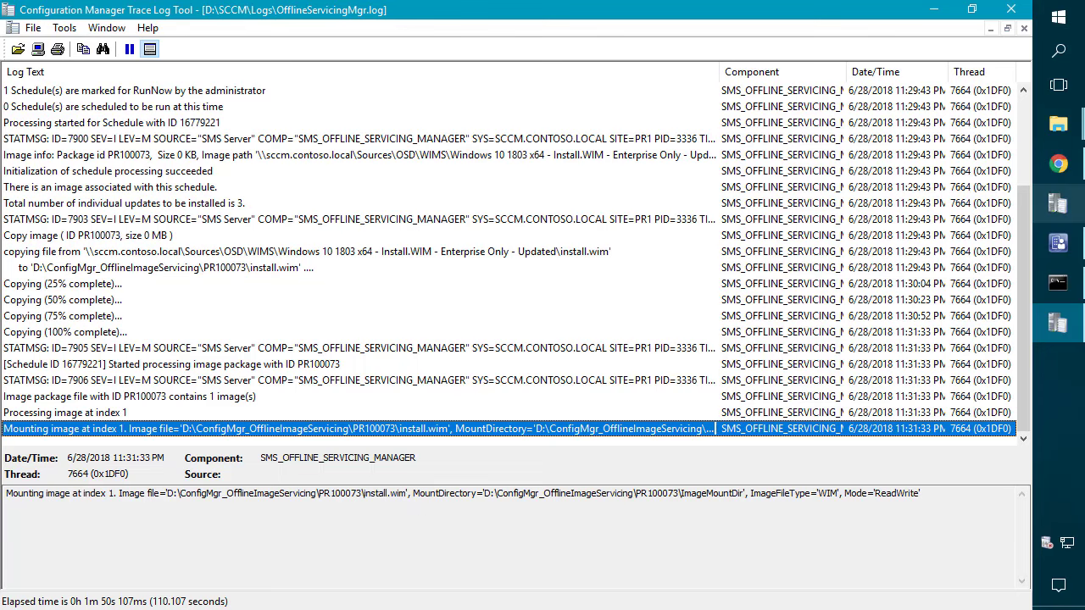
{"action": "left_click", "coordinate": [1058, 124]}
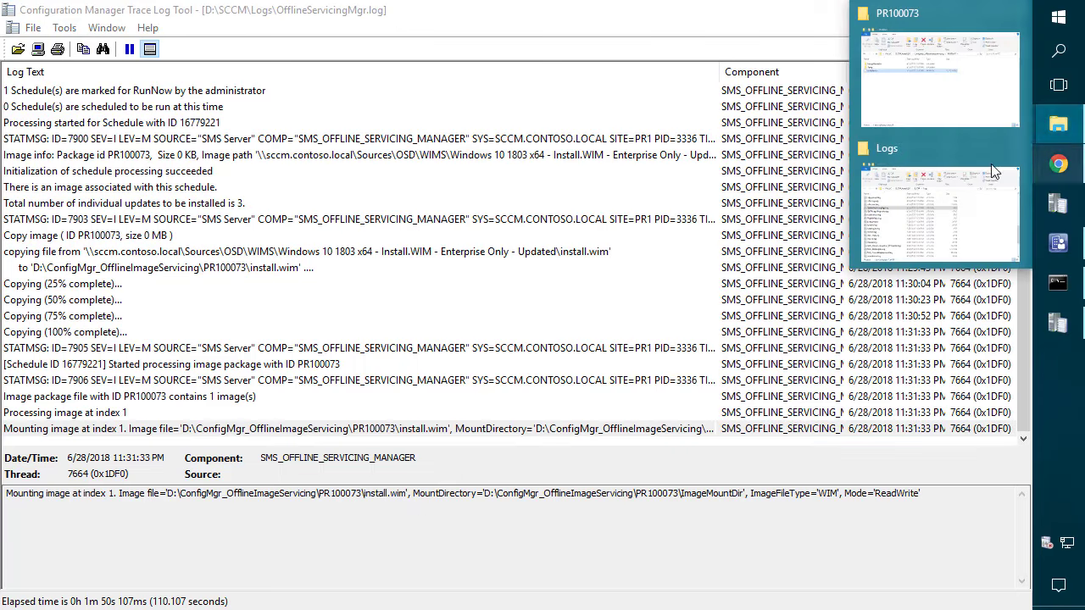
Step: Open ImageMountDir under PR100073 and look over the mounted image's six folders
{"action": "left_click", "coordinate": [939, 83]}
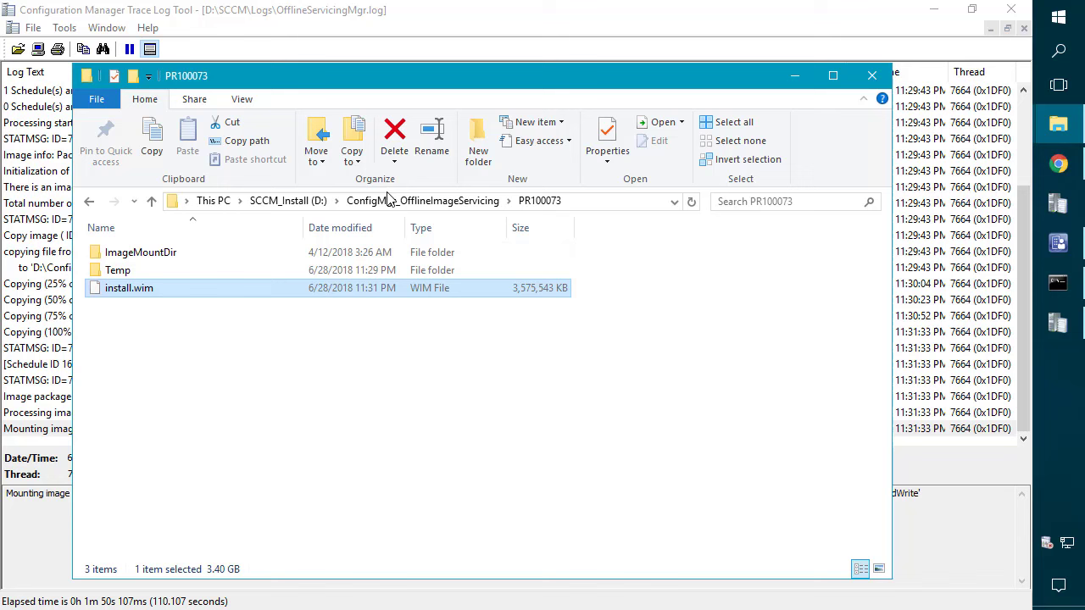
{"action": "double_click", "coordinate": [136, 259]}
{"action": "left_click_drag", "start_coordinate": [200, 382], "coordinate": [94, 238]}
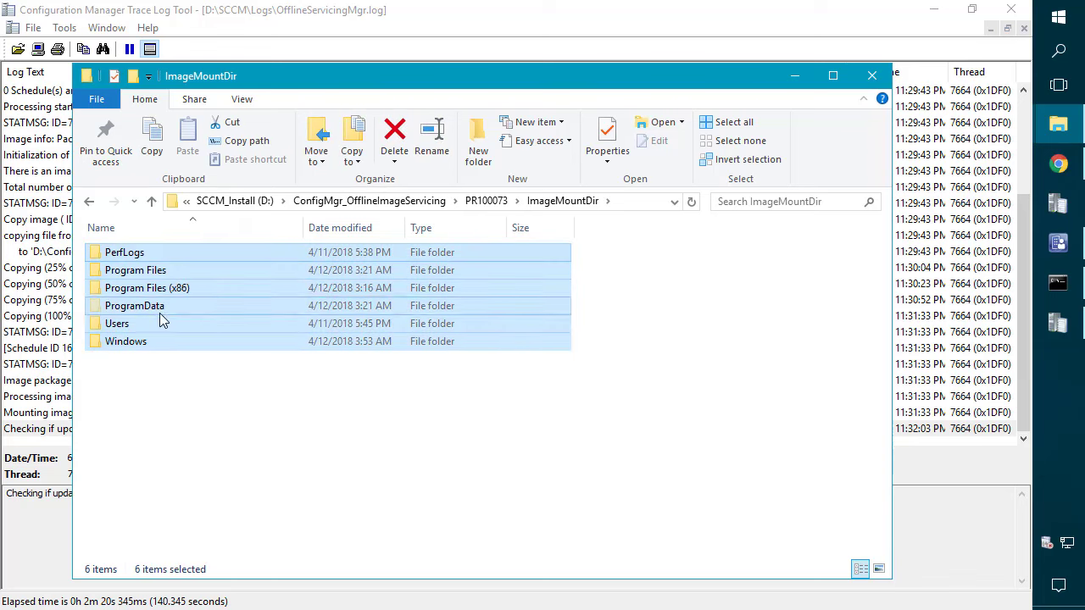
{"action": "left_click", "coordinate": [490, 206]}
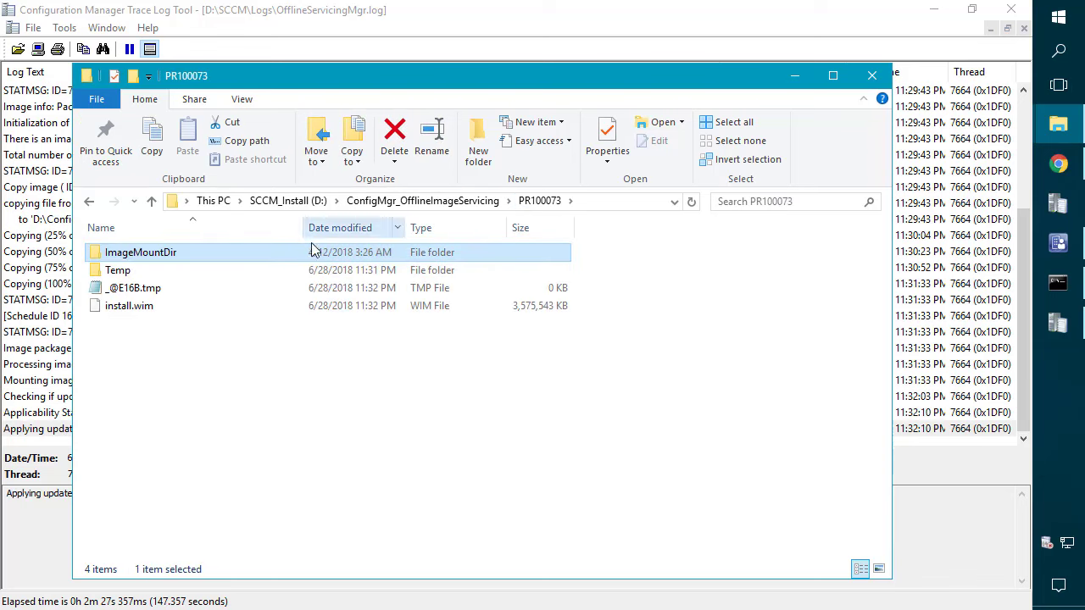
{"action": "double_click", "coordinate": [190, 258]}
{"action": "left_click_drag", "start_coordinate": [230, 387], "coordinate": [121, 248]}
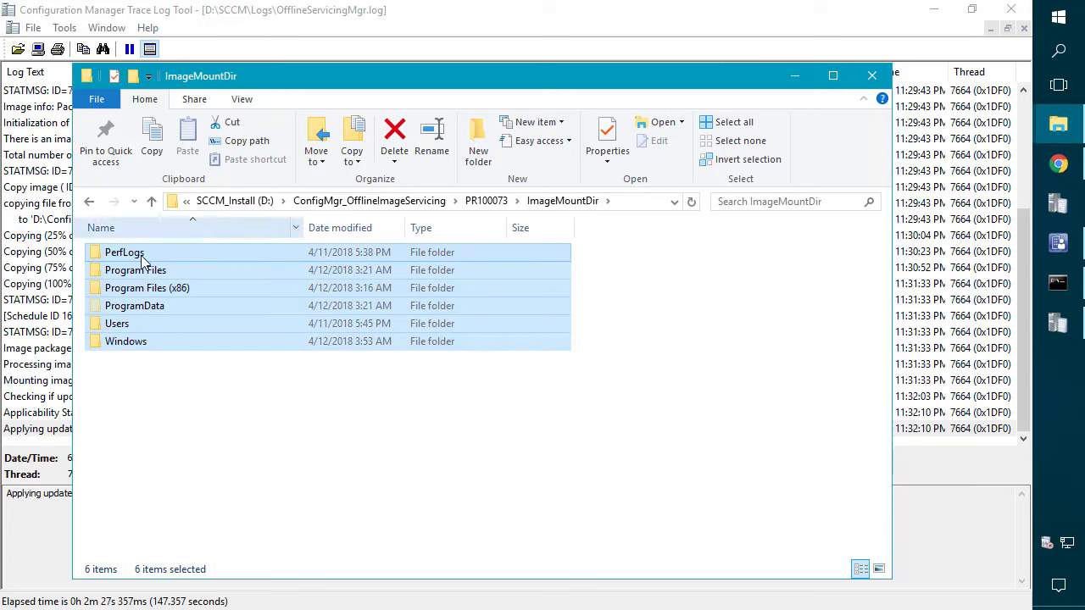
{"action": "left_click", "coordinate": [240, 426]}
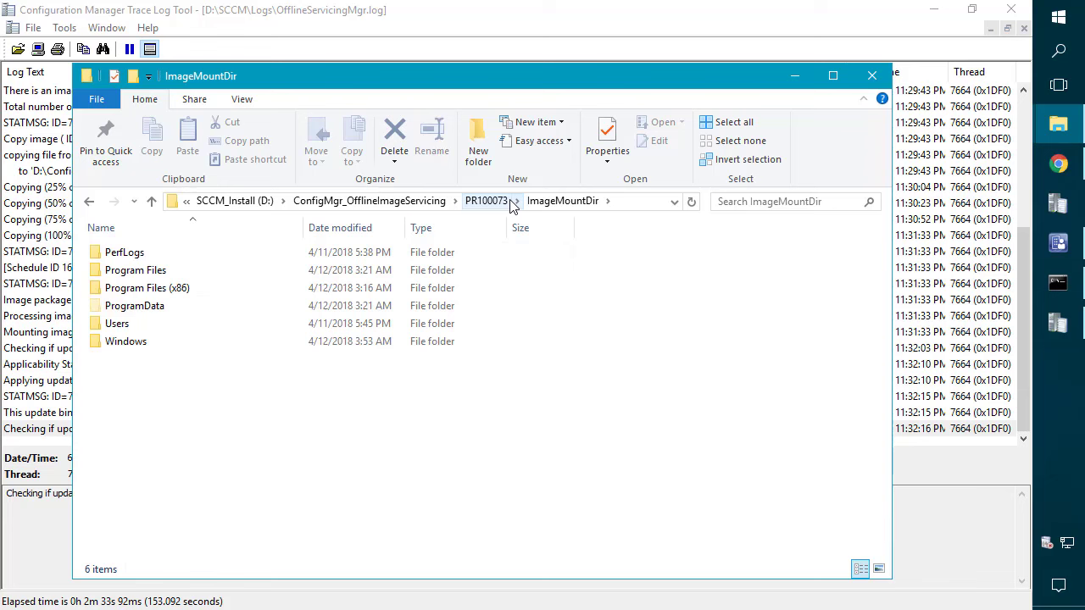
Step: Browse the mounted Windows folder, then return to PR100073 and minimize Explorer
{"action": "left_click", "coordinate": [140, 270]}
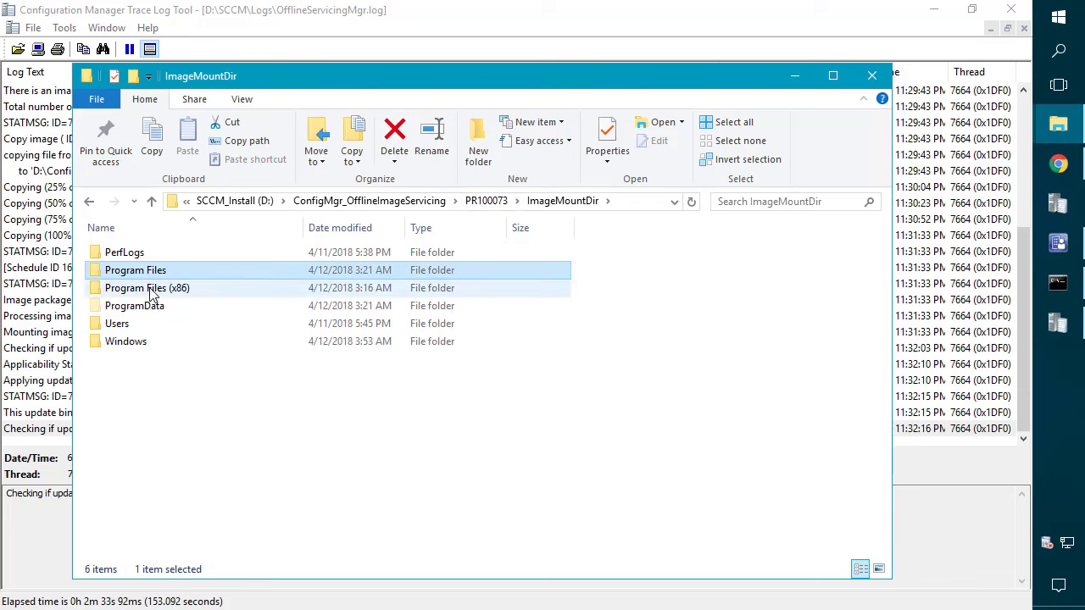
{"action": "double_click", "coordinate": [127, 343]}
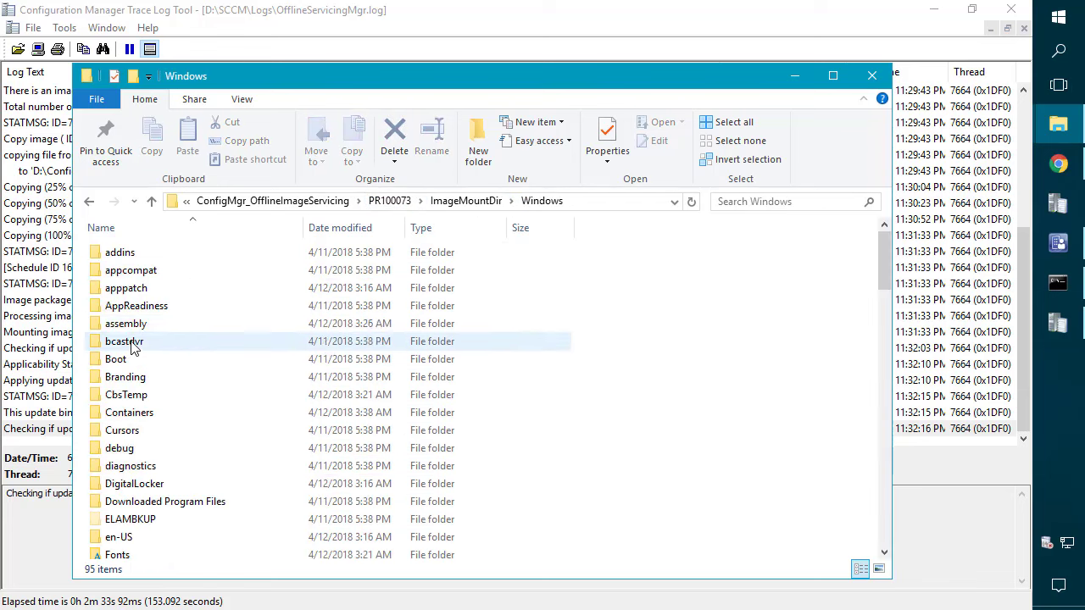
{"action": "scroll", "coordinate": [283, 322], "scroll_direction": "down", "scroll_amount": 3}
{"action": "left_click", "coordinate": [457, 201]}
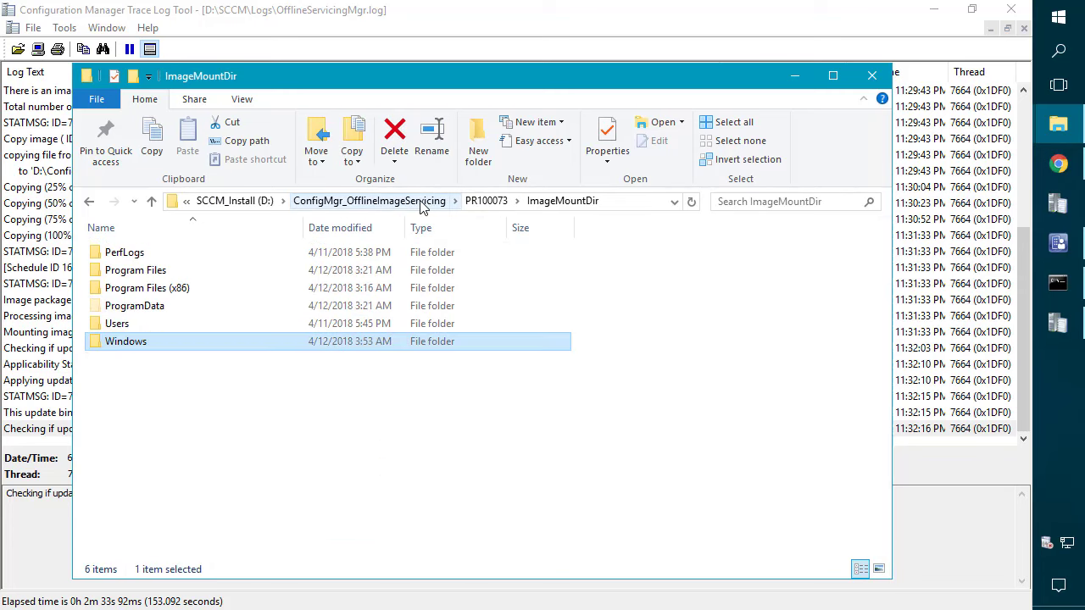
{"action": "left_click", "coordinate": [491, 201]}
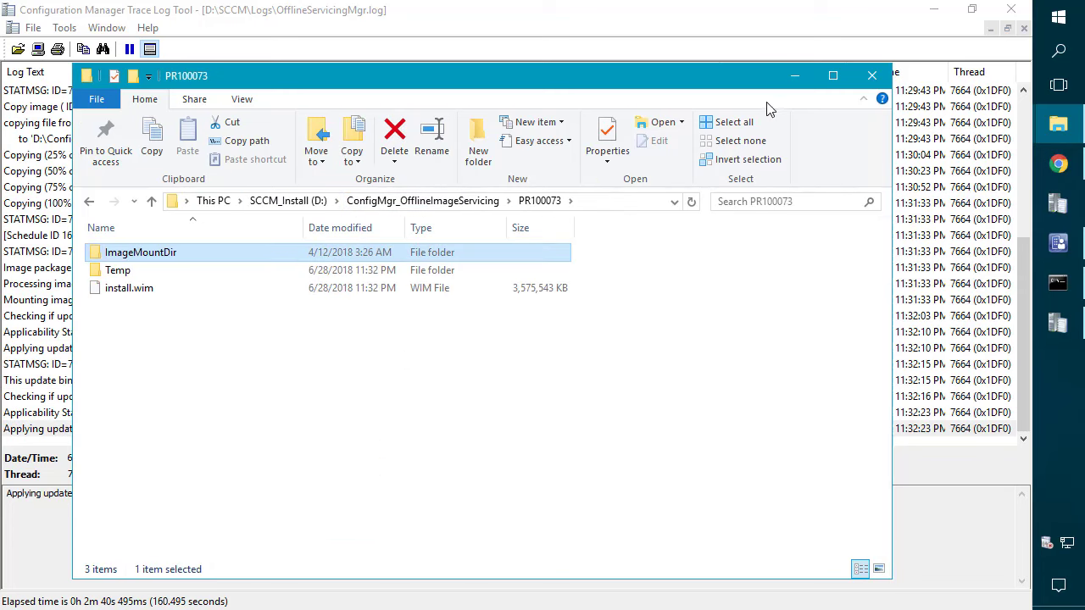
{"action": "left_click", "coordinate": [794, 75]}
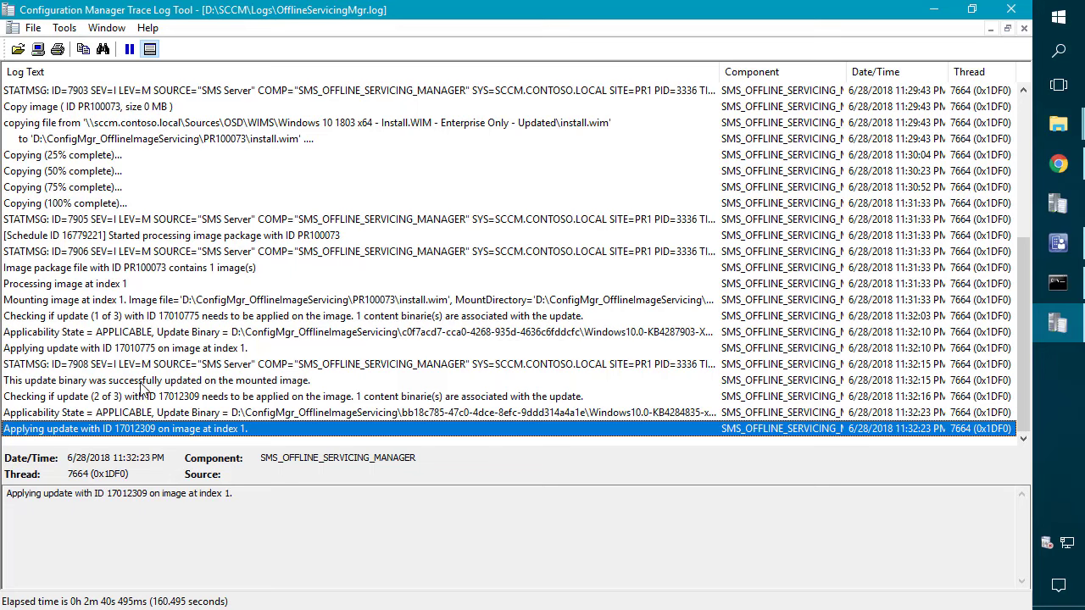
{"action": "left_click", "coordinate": [159, 317]}
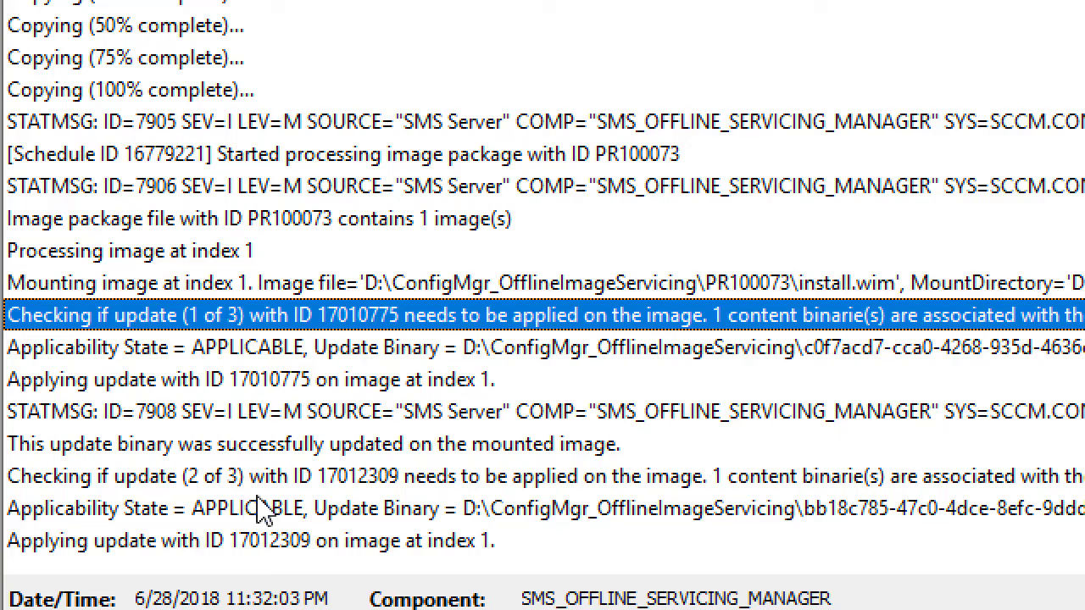
{"action": "left_click", "coordinate": [163, 479]}
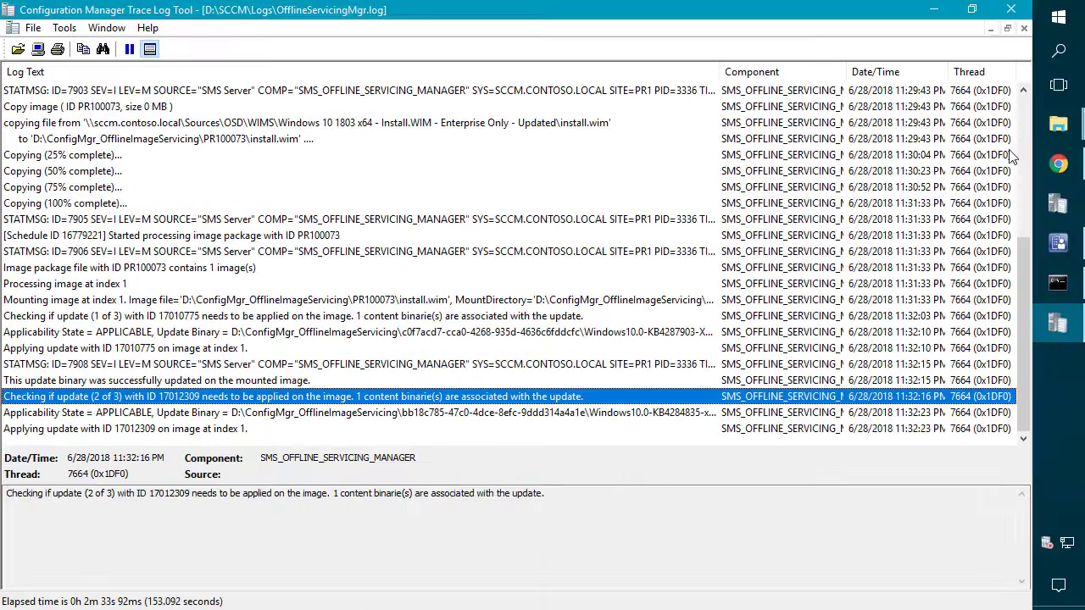
{"action": "left_click", "coordinate": [1058, 124]}
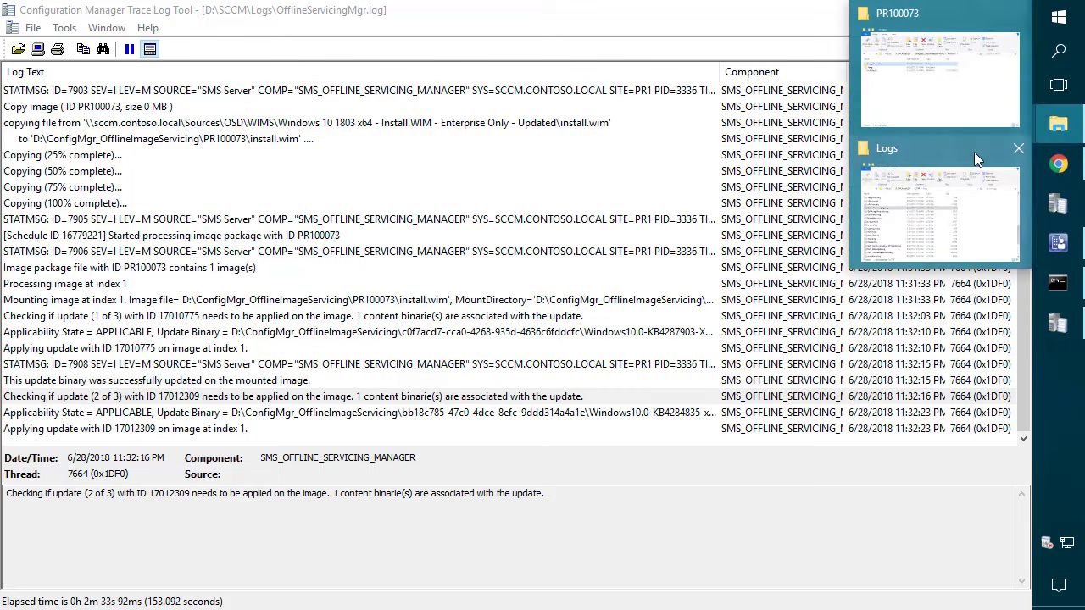
{"action": "left_click", "coordinate": [938, 210]}
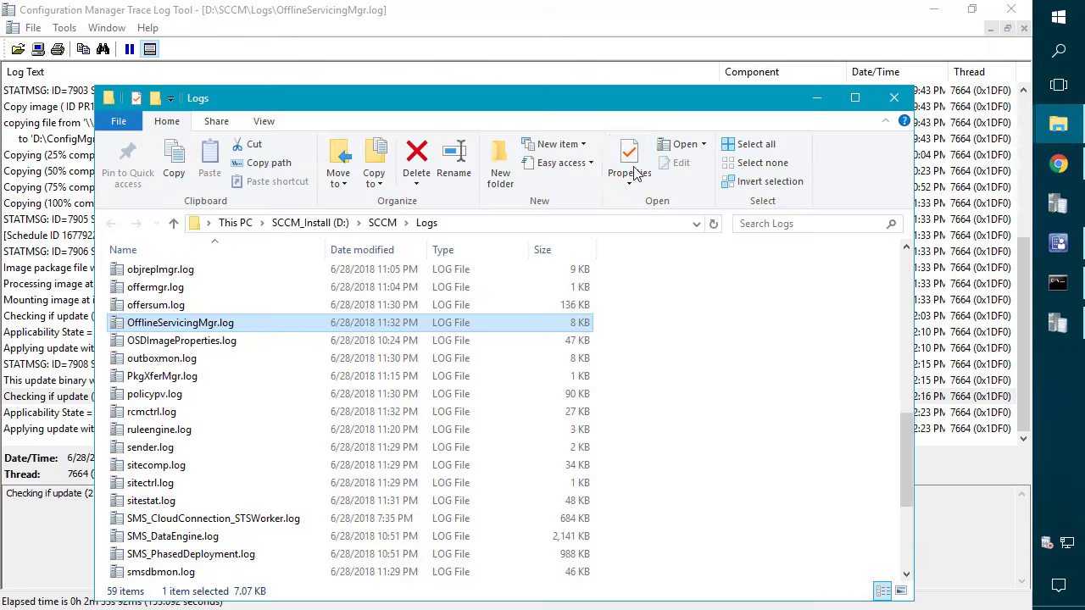
Step: Open dism_sccmAMD64.log from C:\Windows\Logs\DISM in a maximized second log viewer
{"action": "left_click", "coordinate": [542, 227]}
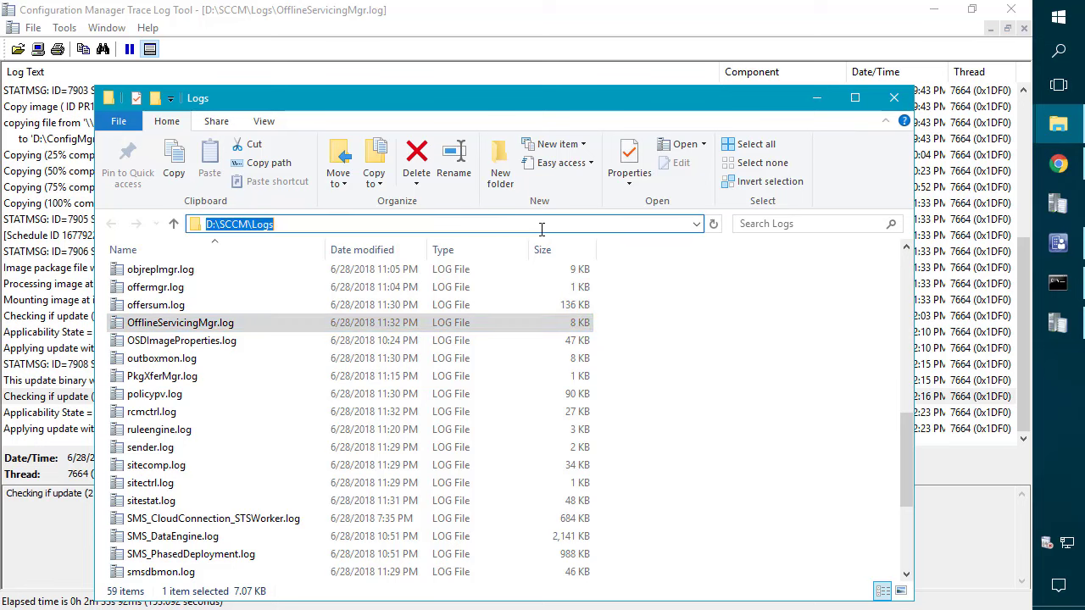
{"action": "type", "text": "c:\\w"}
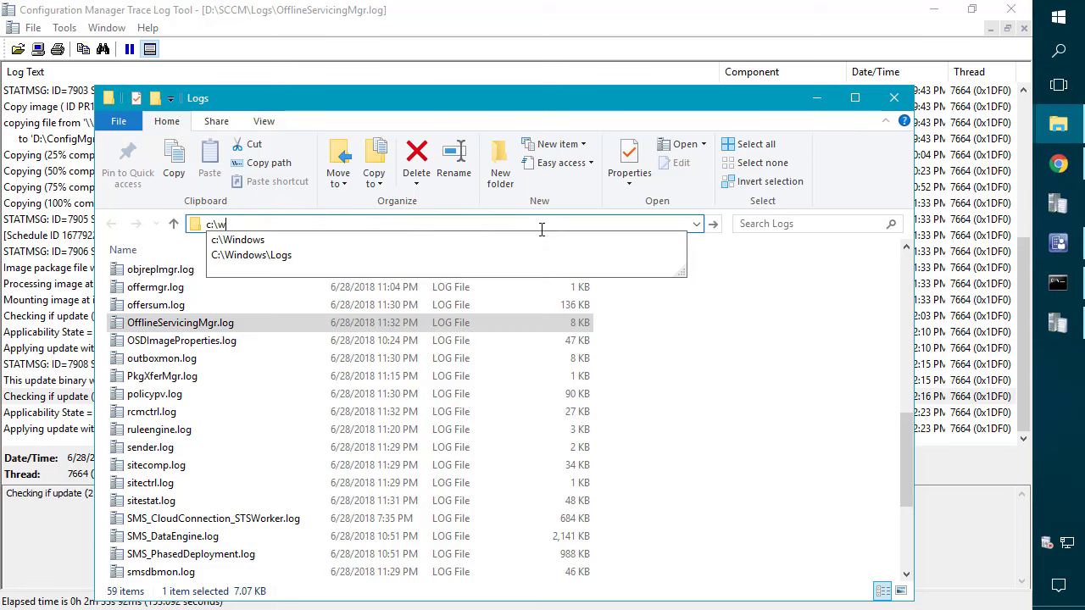
{"action": "type", "text": "indows\\logs"}
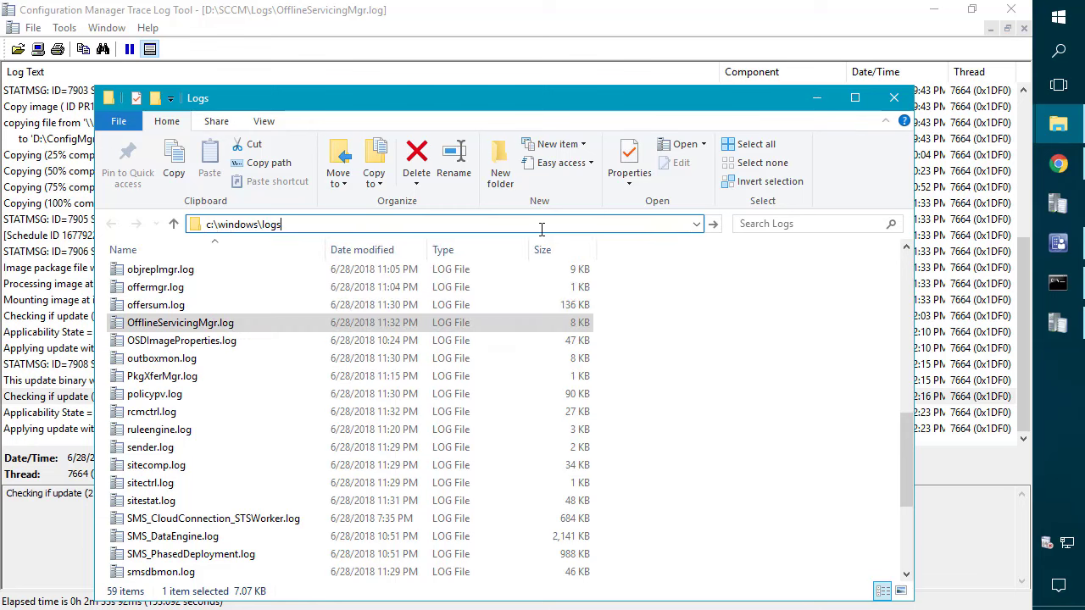
{"action": "key", "text": "Return"}
{"action": "double_click", "coordinate": [149, 310]}
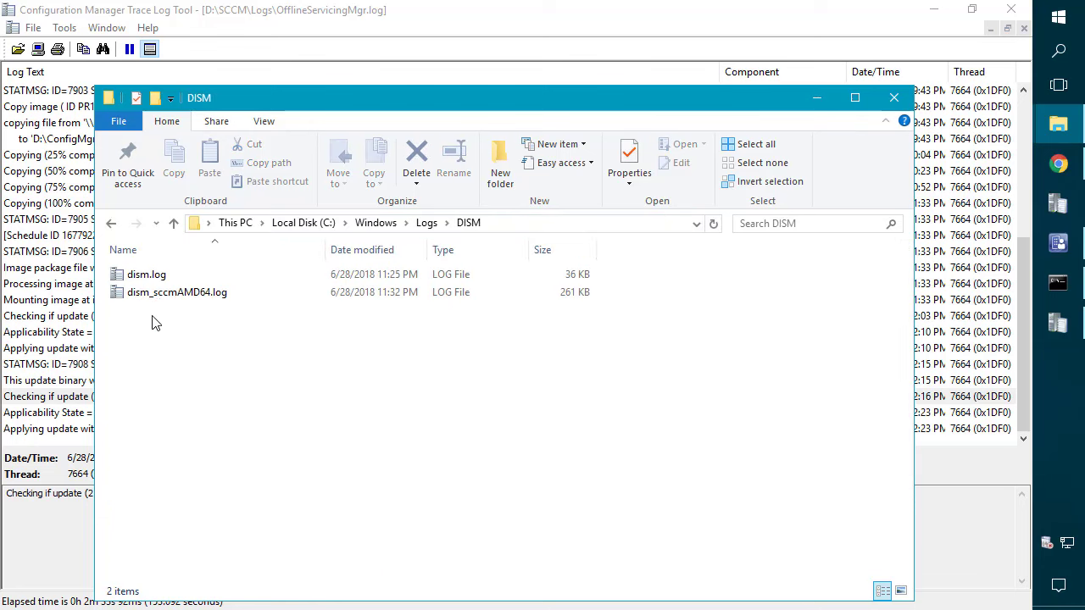
{"action": "double_click", "coordinate": [204, 293]}
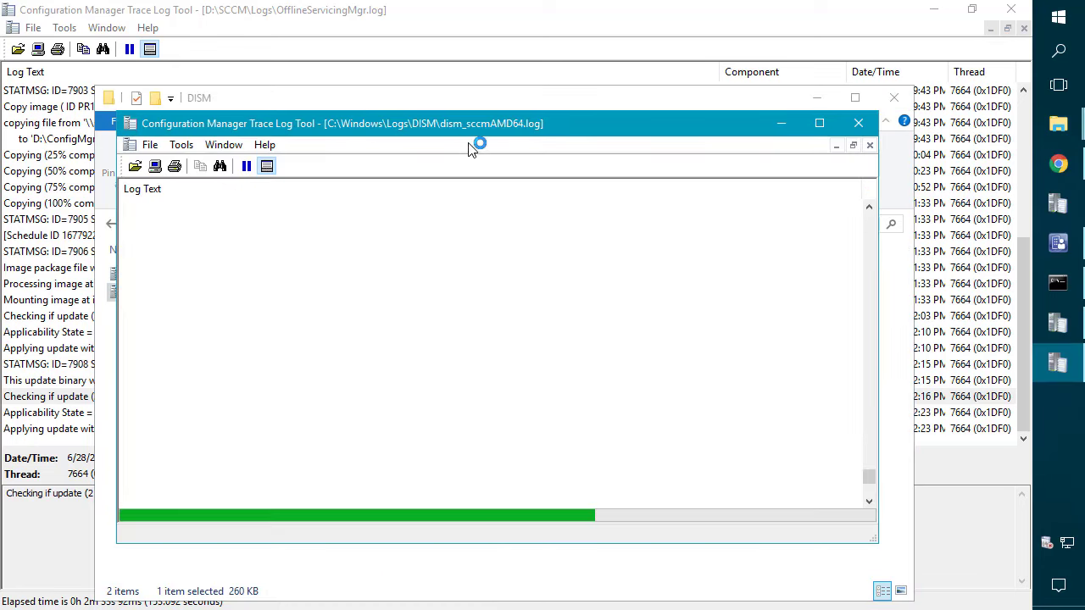
{"action": "double_click", "coordinate": [479, 121]}
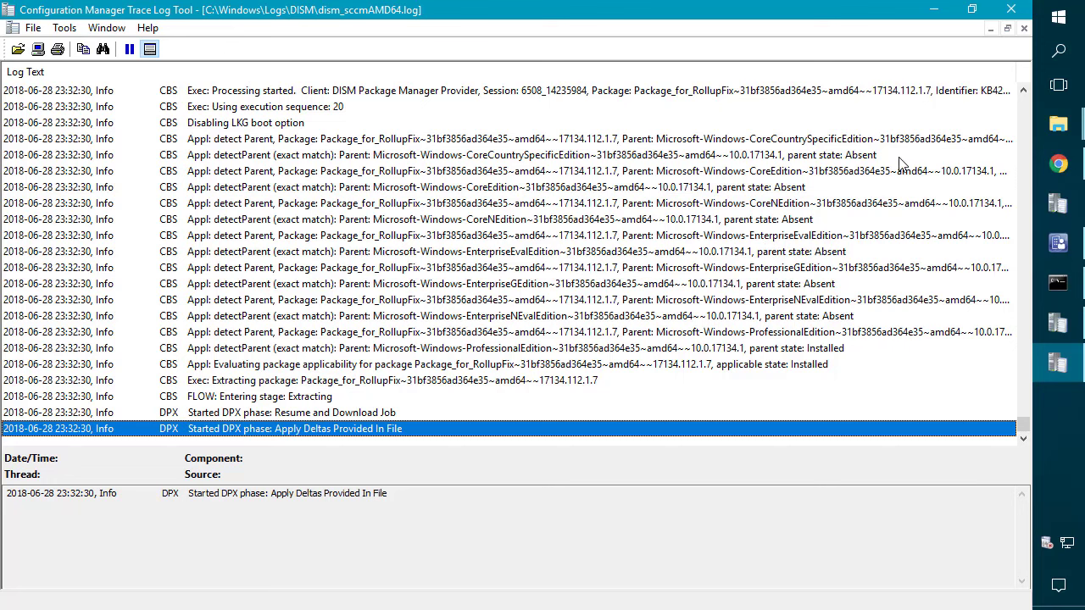
{"action": "left_click", "coordinate": [943, 17]}
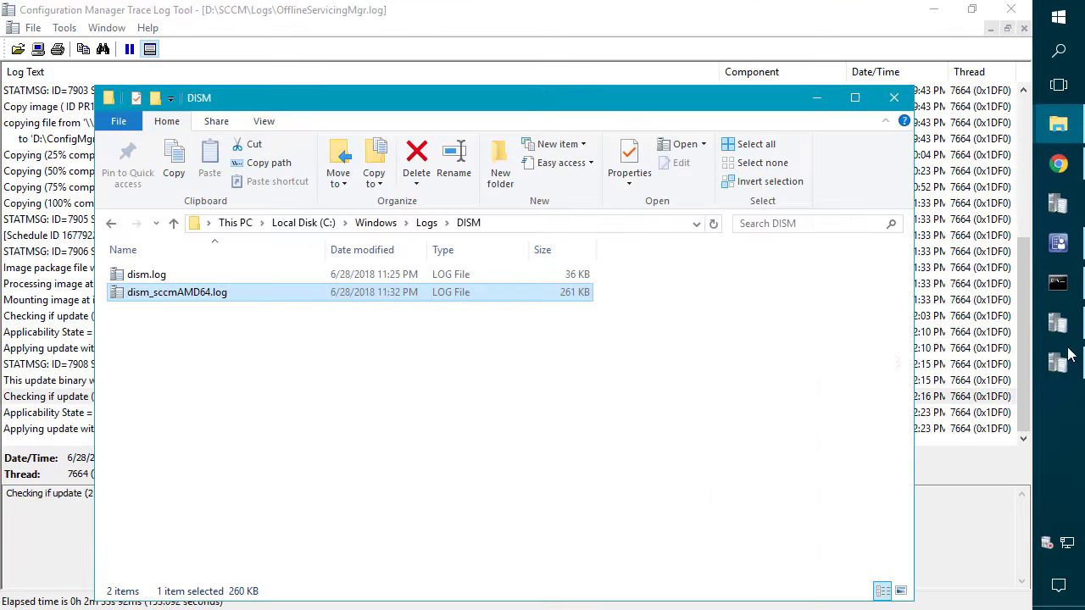
{"action": "left_click", "coordinate": [820, 98]}
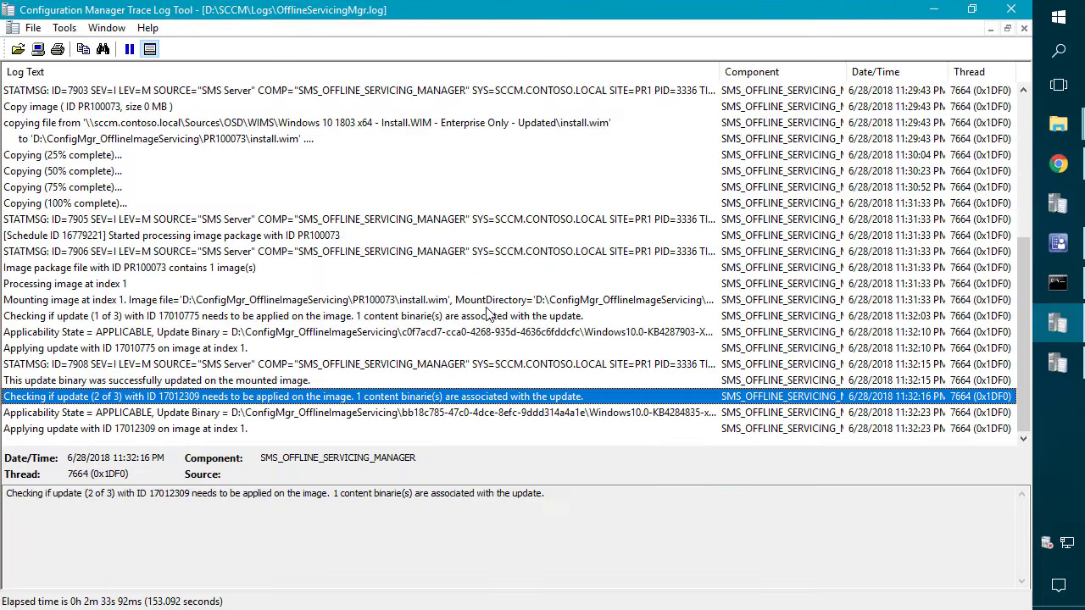
{"action": "left_click", "coordinate": [466, 305]}
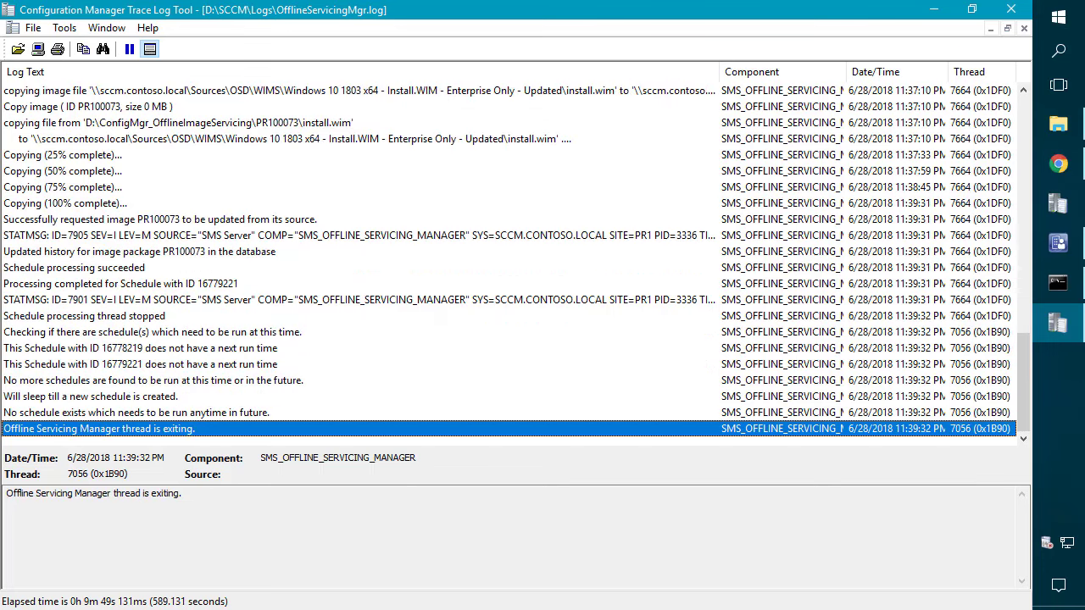
{"action": "left_click", "coordinate": [242, 188]}
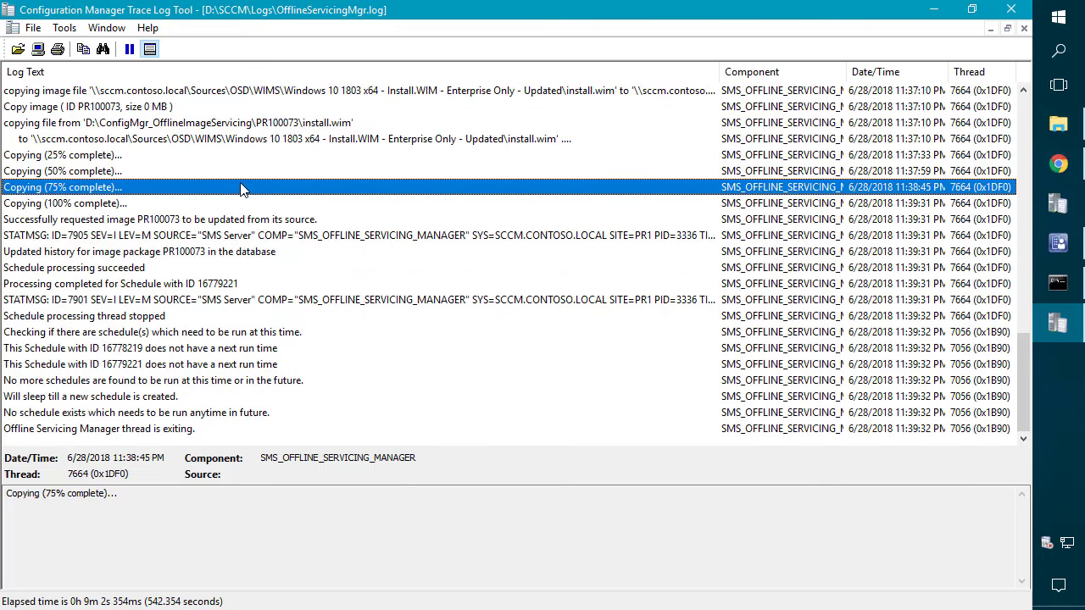
{"action": "scroll", "coordinate": [242, 188], "scroll_direction": "up", "scroll_amount": 3}
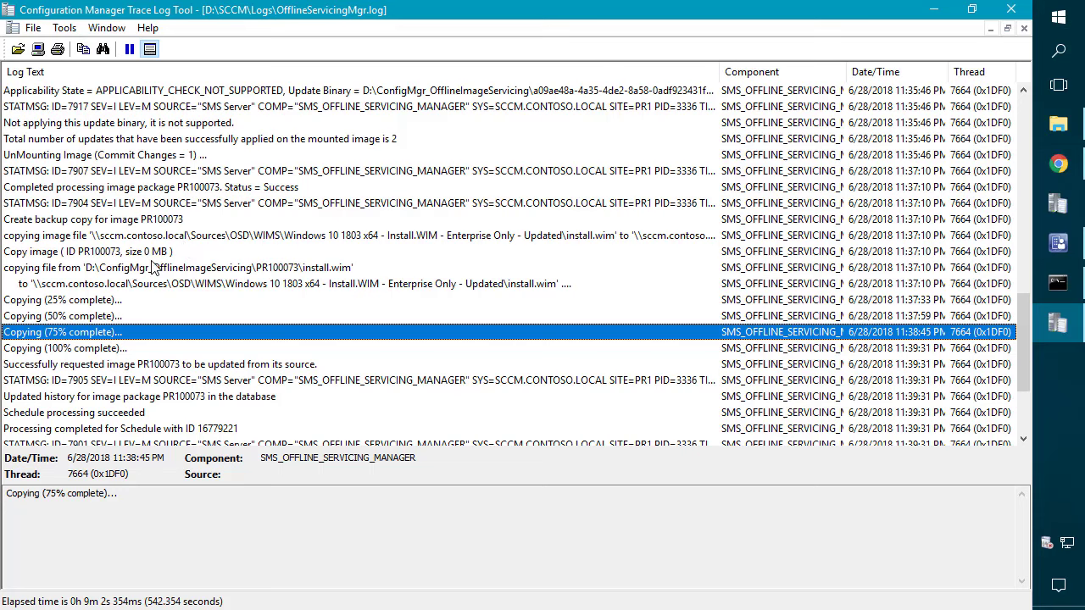
{"action": "scroll", "coordinate": [225, 204], "scroll_direction": "up", "scroll_amount": 1}
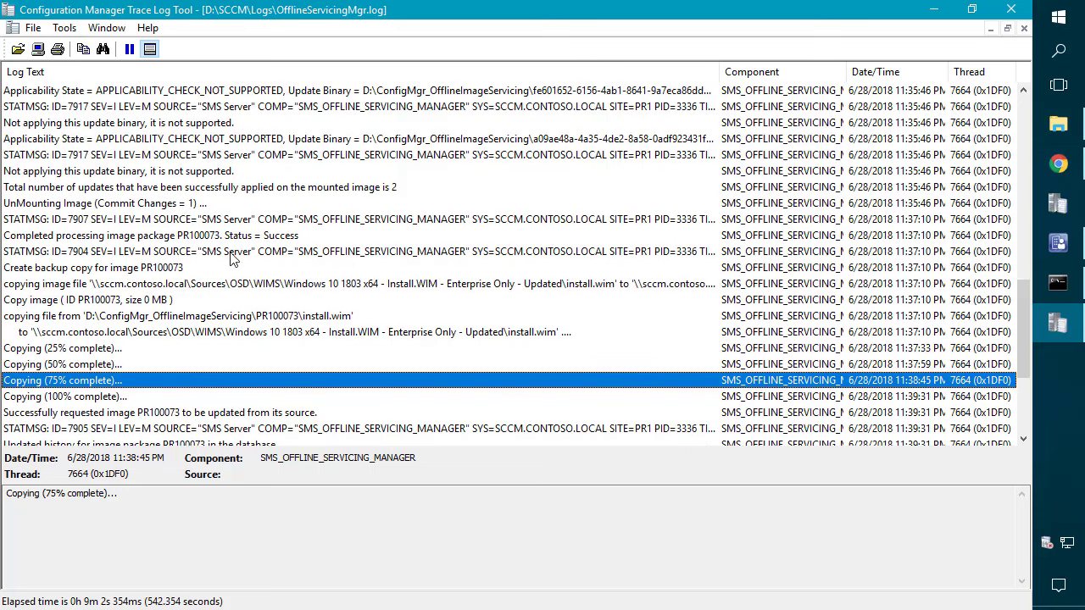
{"action": "left_click", "coordinate": [286, 188]}
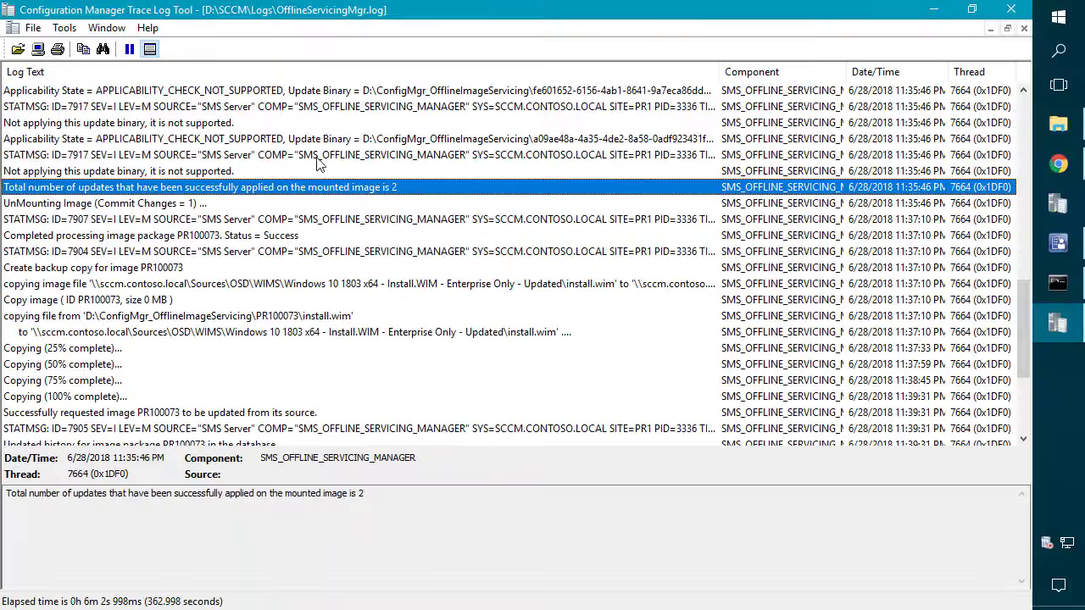
{"action": "scroll", "coordinate": [312, 174], "scroll_direction": "up", "scroll_amount": 2}
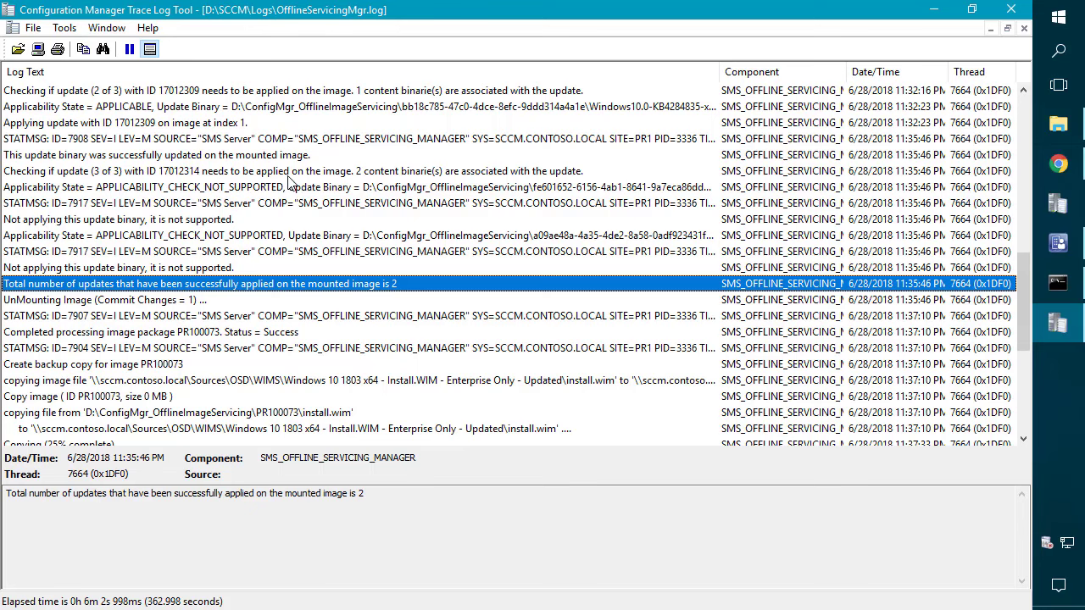
{"action": "left_click", "coordinate": [227, 220]}
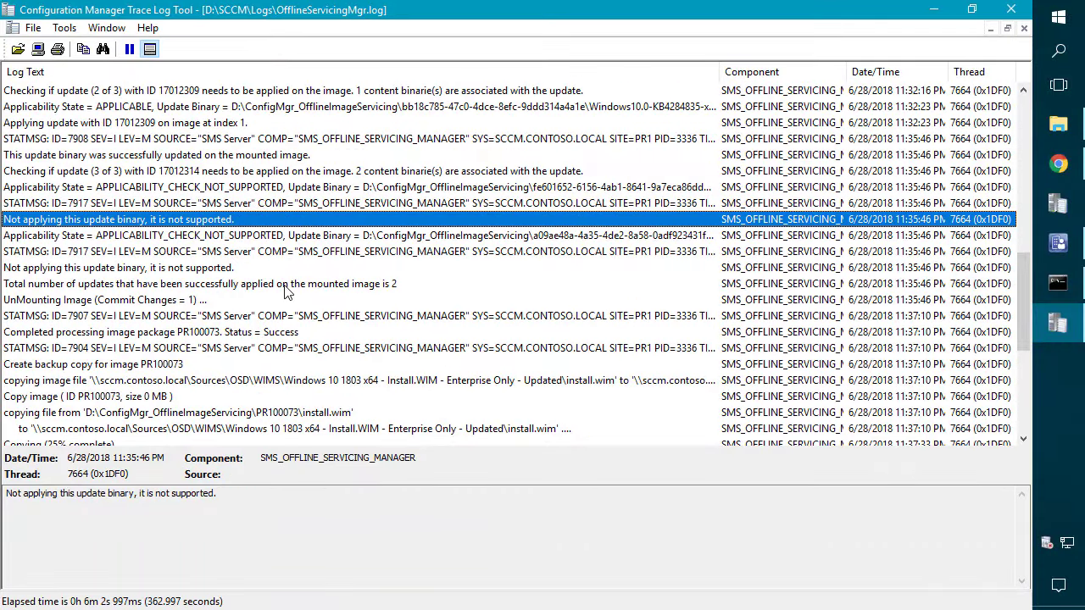
{"action": "left_click", "coordinate": [287, 285]}
{"action": "scroll", "coordinate": [288, 292], "scroll_direction": "down", "scroll_amount": 1}
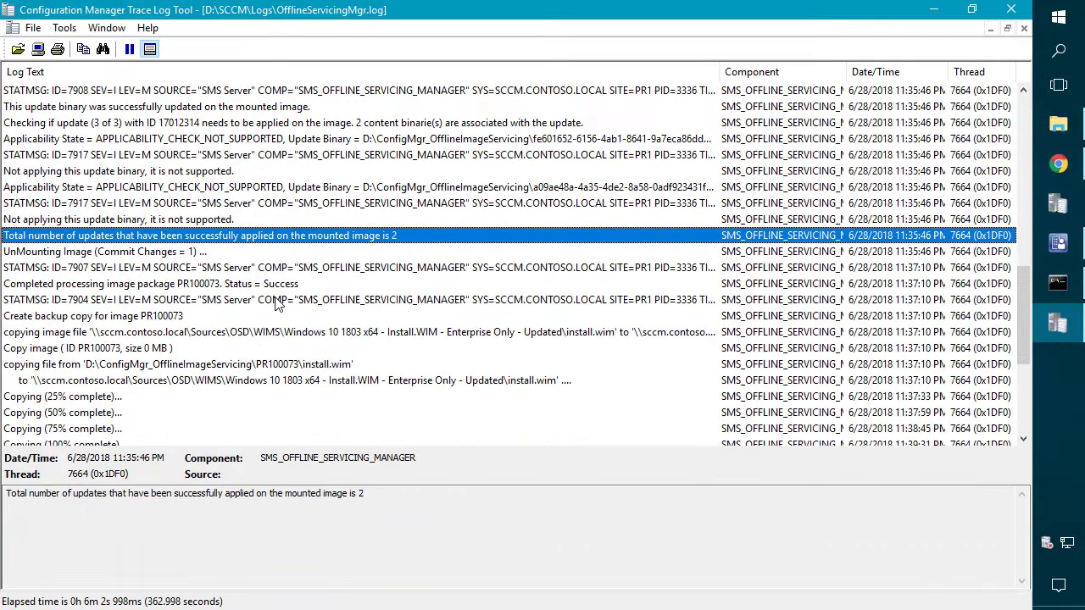
{"action": "scroll", "coordinate": [276, 306], "scroll_direction": "down", "scroll_amount": 1}
{"action": "scroll", "coordinate": [179, 351], "scroll_direction": "down", "scroll_amount": 2}
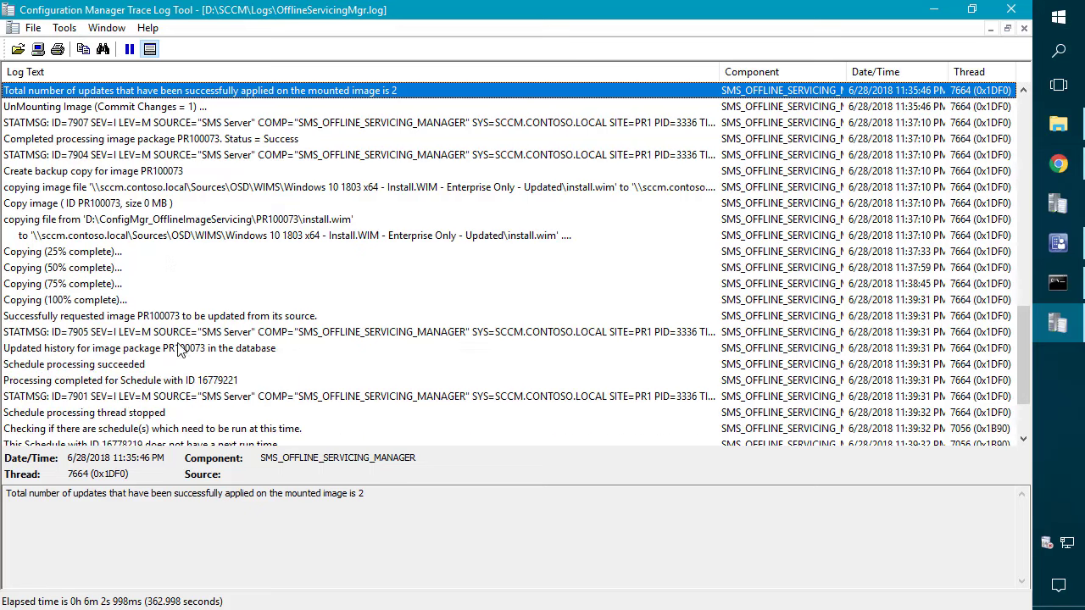
{"action": "left_click", "coordinate": [256, 236]}
{"action": "left_click", "coordinate": [188, 219]}
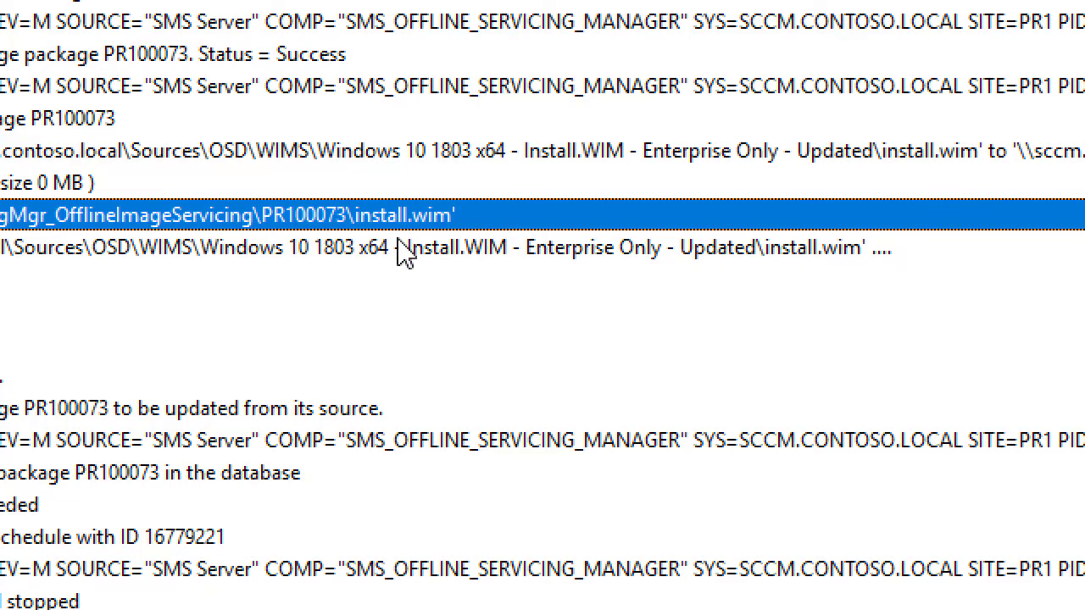
{"action": "left_click", "coordinate": [142, 250]}
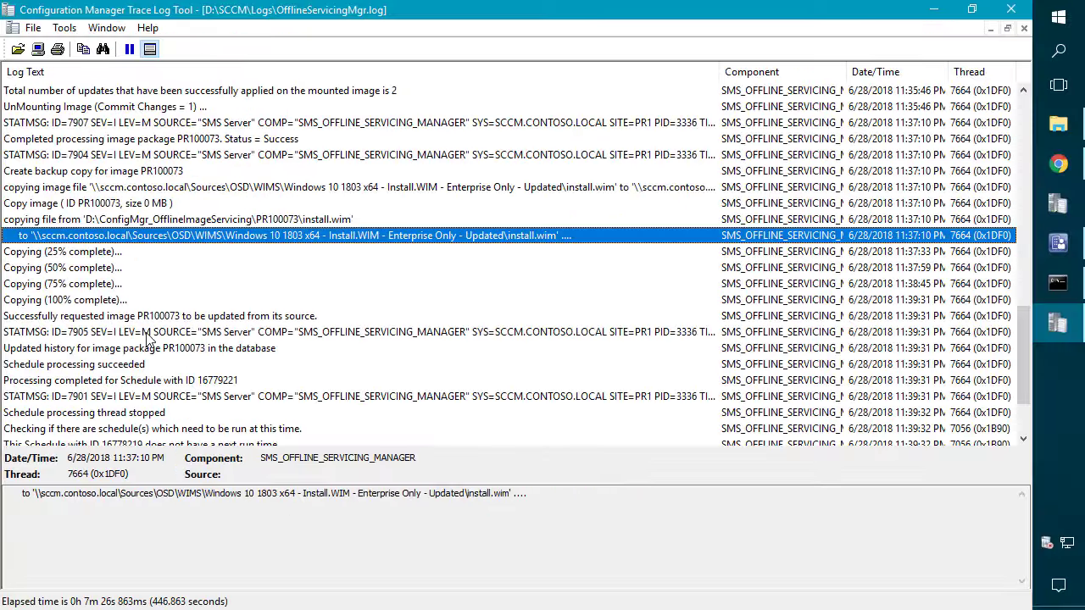
{"action": "scroll", "coordinate": [197, 385], "scroll_direction": "down", "scroll_amount": 2}
Step: Compare the updated install.wim (4,211,842 KB) against the original in Enterprise Only, then return to Configuration Manager
{"action": "left_click", "coordinate": [1061, 124]}
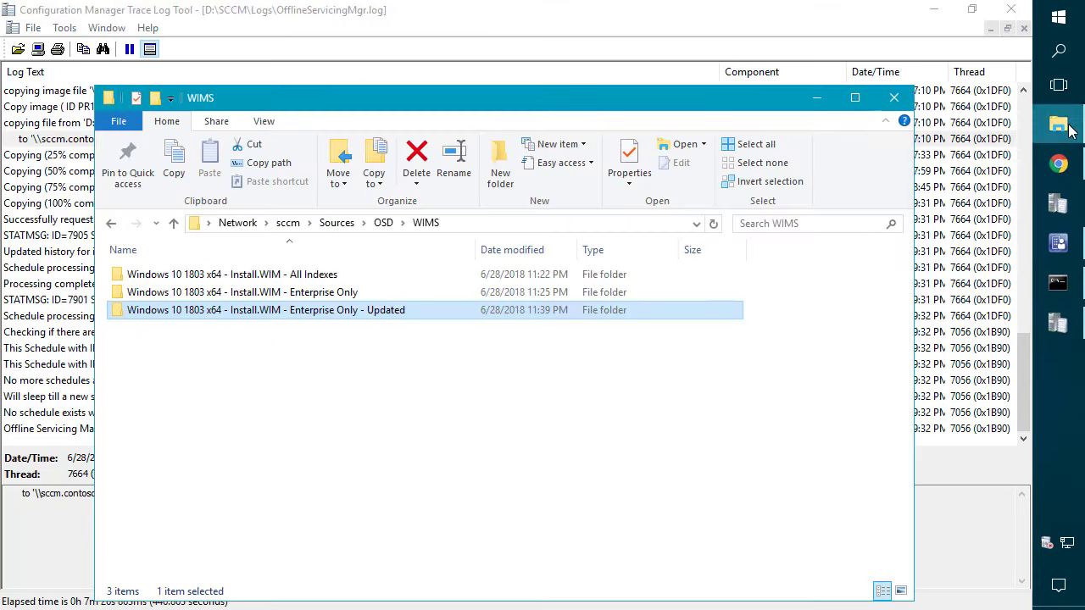
{"action": "double_click", "coordinate": [358, 311]}
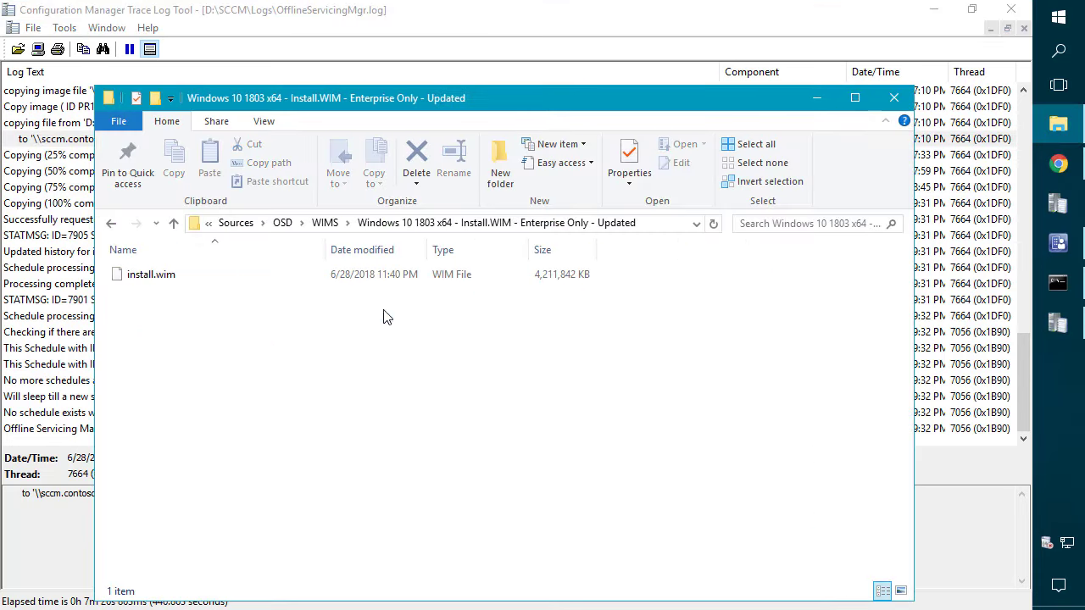
{"action": "left_click", "coordinate": [198, 275]}
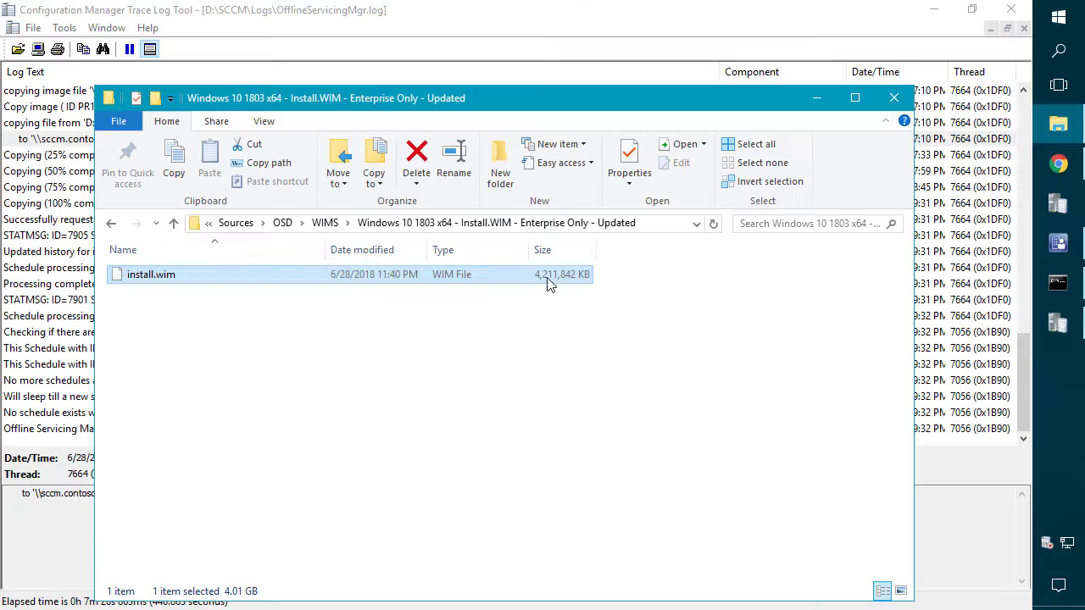
{"action": "left_click_drag", "start_coordinate": [325, 251], "coordinate": [262, 251]}
{"action": "left_click", "coordinate": [324, 223]}
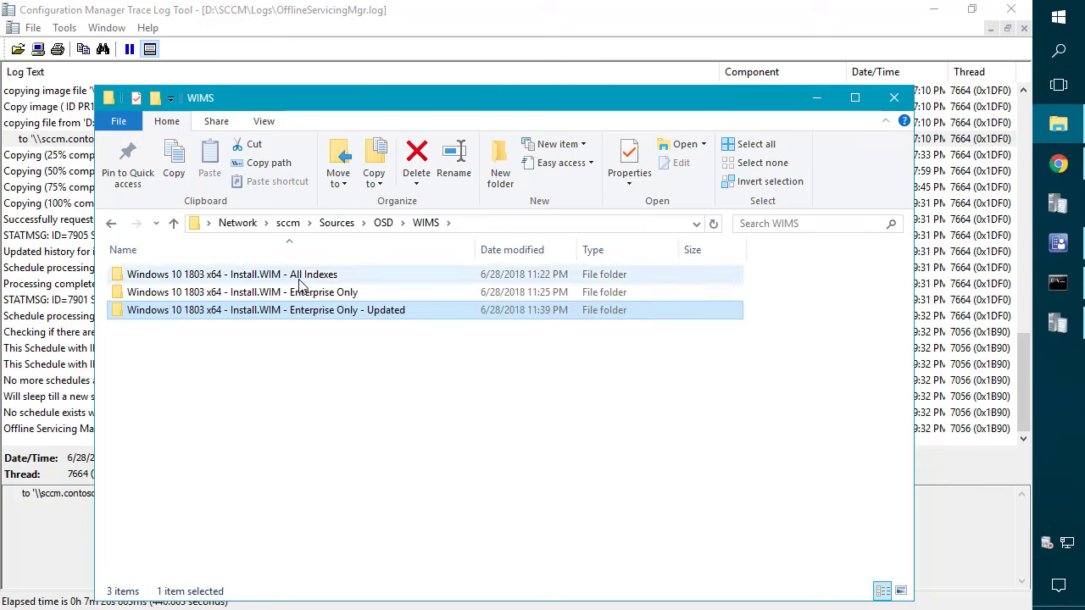
{"action": "double_click", "coordinate": [292, 293]}
{"action": "left_click", "coordinate": [549, 279]}
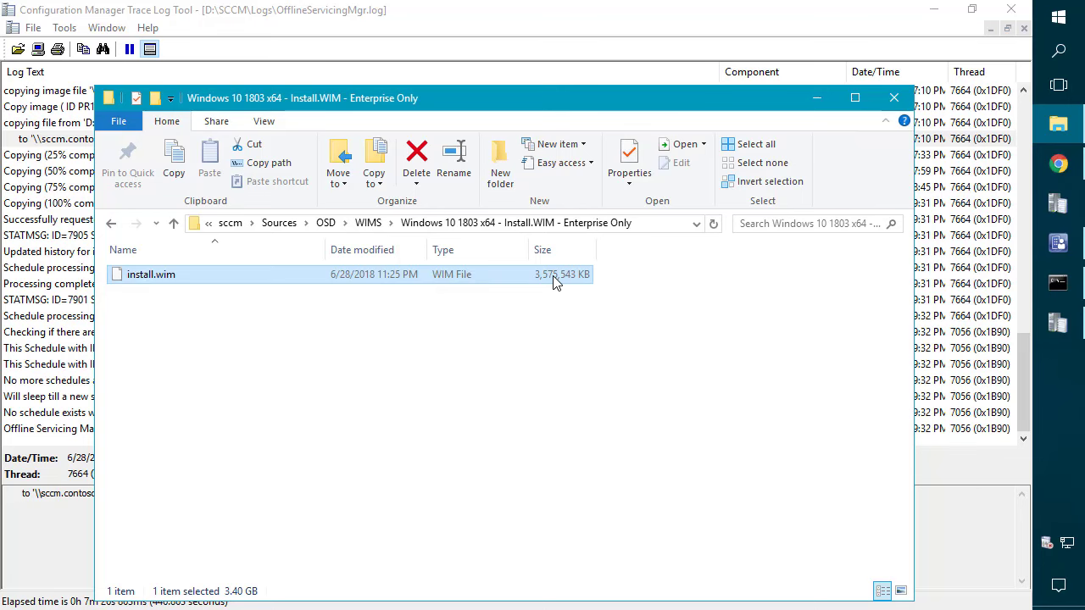
{"action": "left_click", "coordinate": [818, 98]}
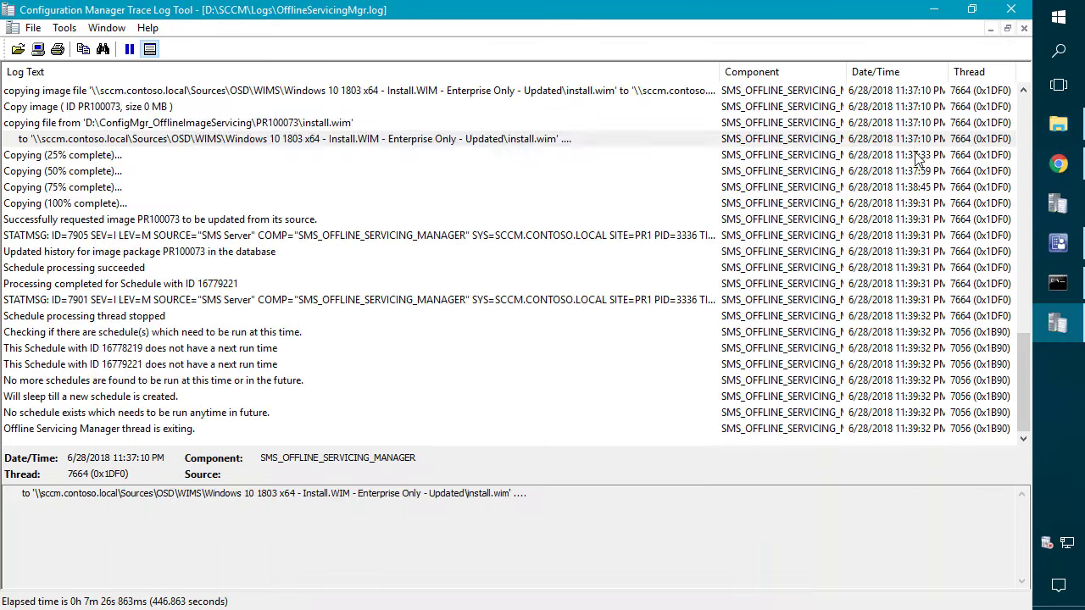
{"action": "left_click", "coordinate": [1058, 244]}
Step: Run Distribute Content on both OS images to the SCCM.CONTOSO.LOCAL distribution point, then view the updated image's details
{"action": "left_click", "coordinate": [462, 244], "text": "shift"}
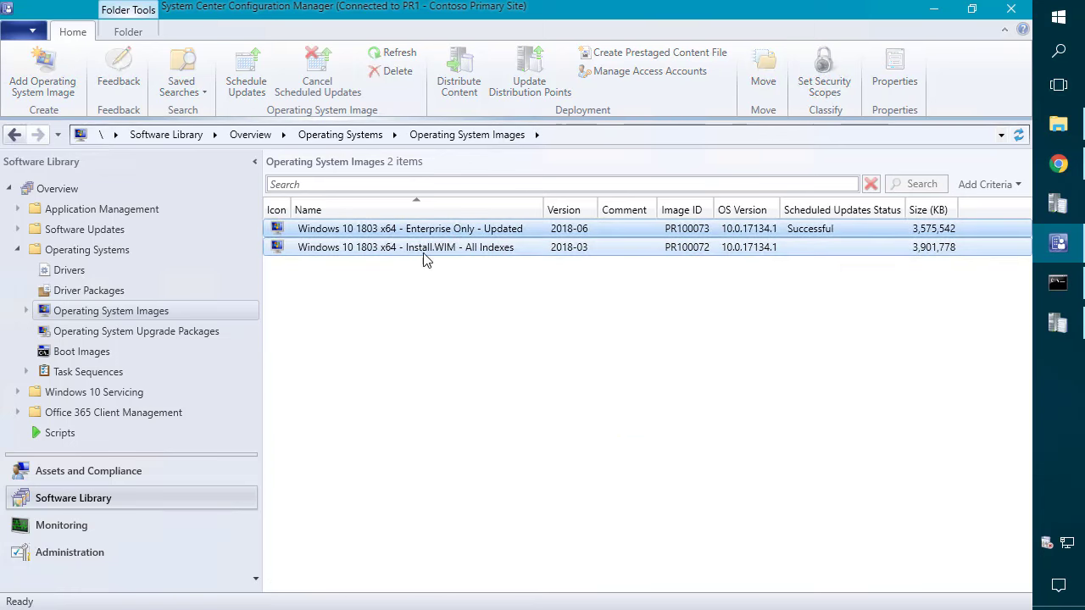
{"action": "right_click", "coordinate": [423, 252]}
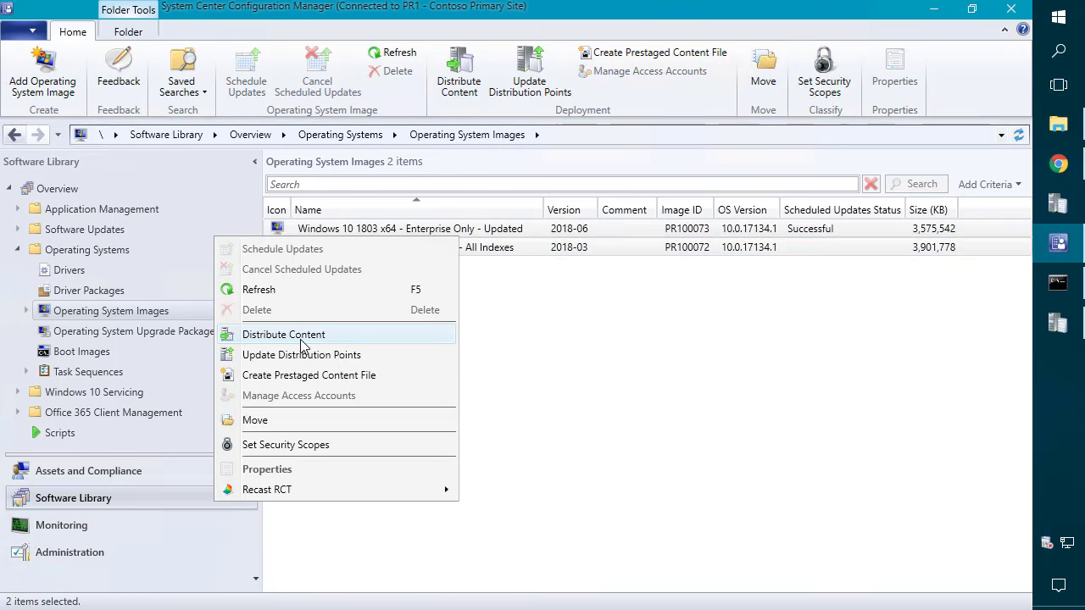
{"action": "left_click", "coordinate": [302, 339]}
{"action": "left_click", "coordinate": [625, 533]}
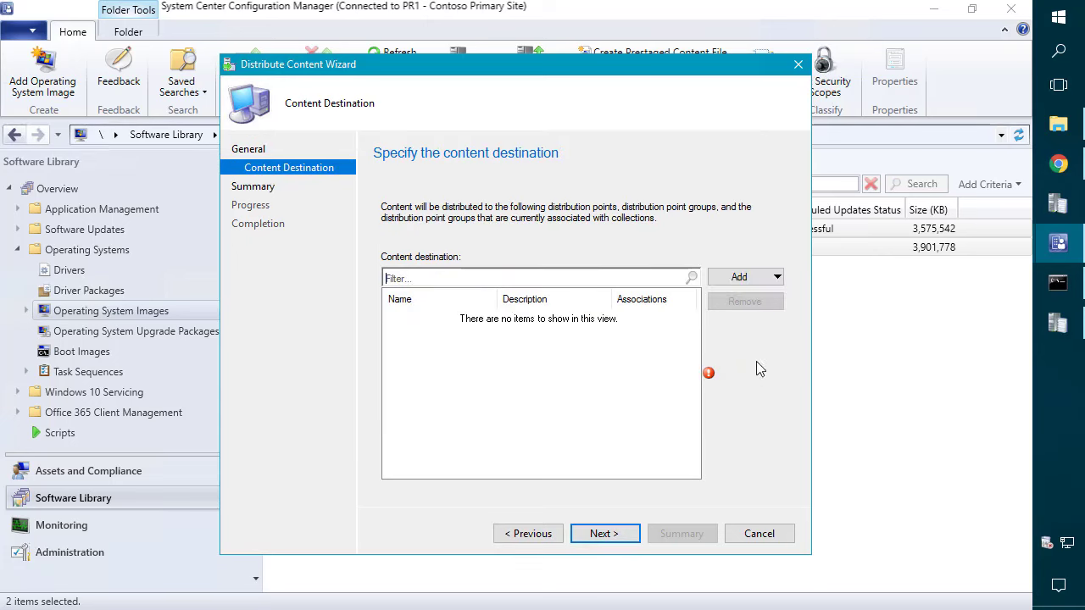
{"action": "left_click", "coordinate": [756, 277]}
{"action": "left_click", "coordinate": [749, 321]}
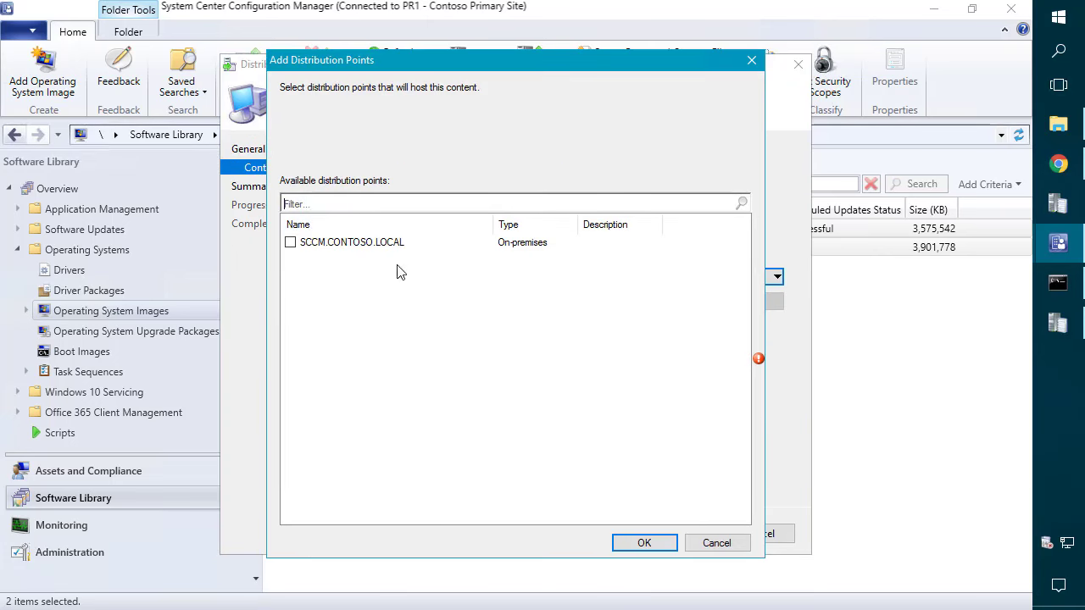
{"action": "left_click", "coordinate": [290, 244]}
{"action": "left_click", "coordinate": [646, 542]}
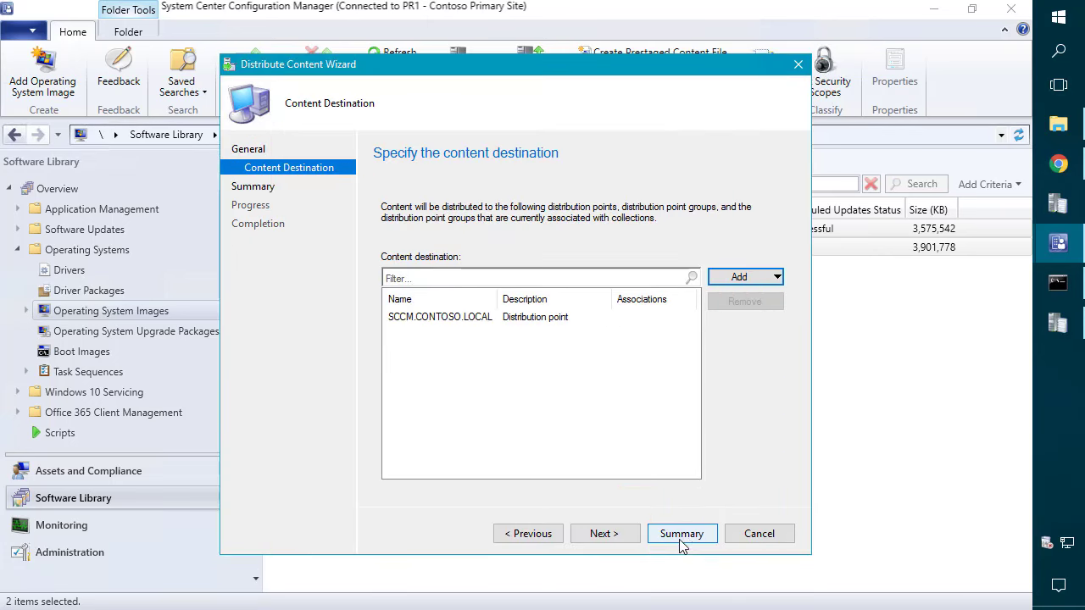
{"action": "left_click", "coordinate": [682, 534]}
{"action": "left_click", "coordinate": [632, 541]}
{"action": "left_click", "coordinate": [765, 535]}
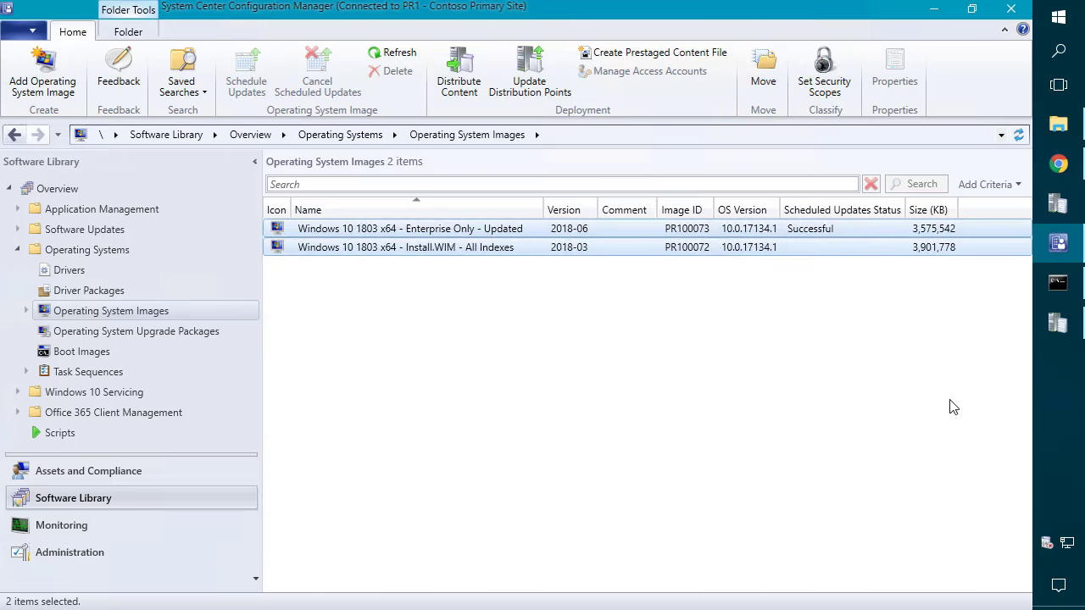
{"action": "left_click", "coordinate": [878, 231]}
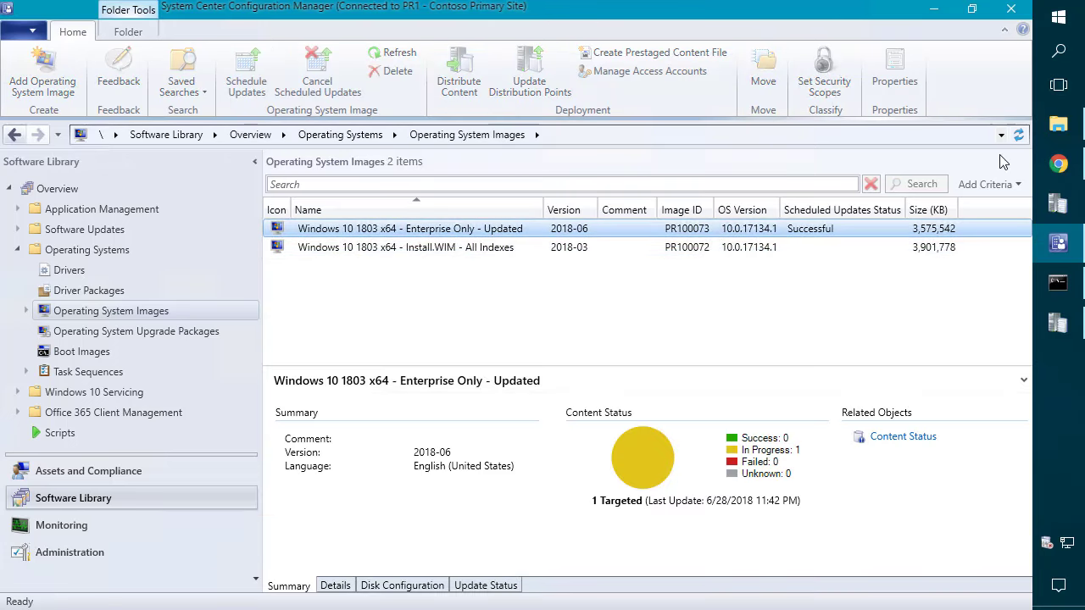
Step: Refresh so the updated image shows 4,211,841 KB, then open the Windows 10 images folder
{"action": "left_click", "coordinate": [1017, 136]}
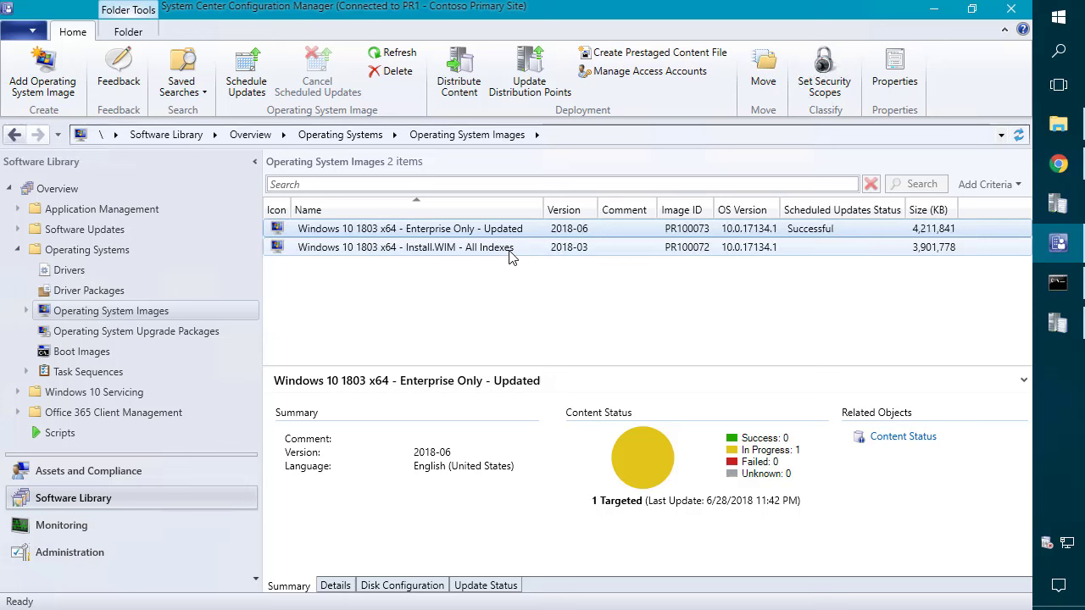
{"action": "left_click", "coordinate": [26, 311]}
{"action": "left_click", "coordinate": [87, 333]}
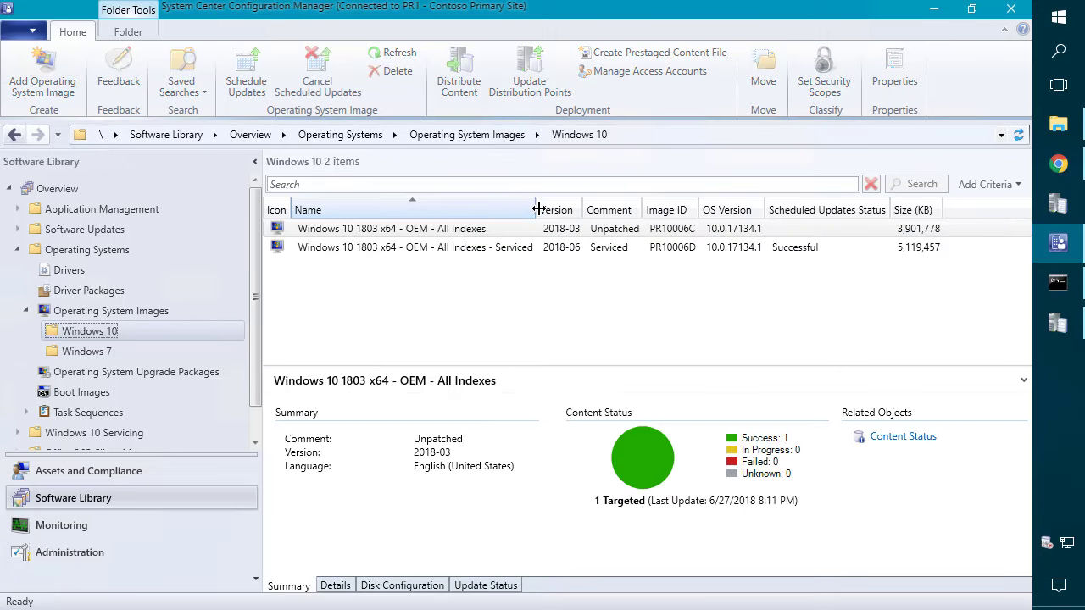
Step: Show the serviced 2018-06 OEM image's index list, enlarged to display all ten indexes
{"action": "left_click_drag", "start_coordinate": [539, 210], "coordinate": [561, 209]}
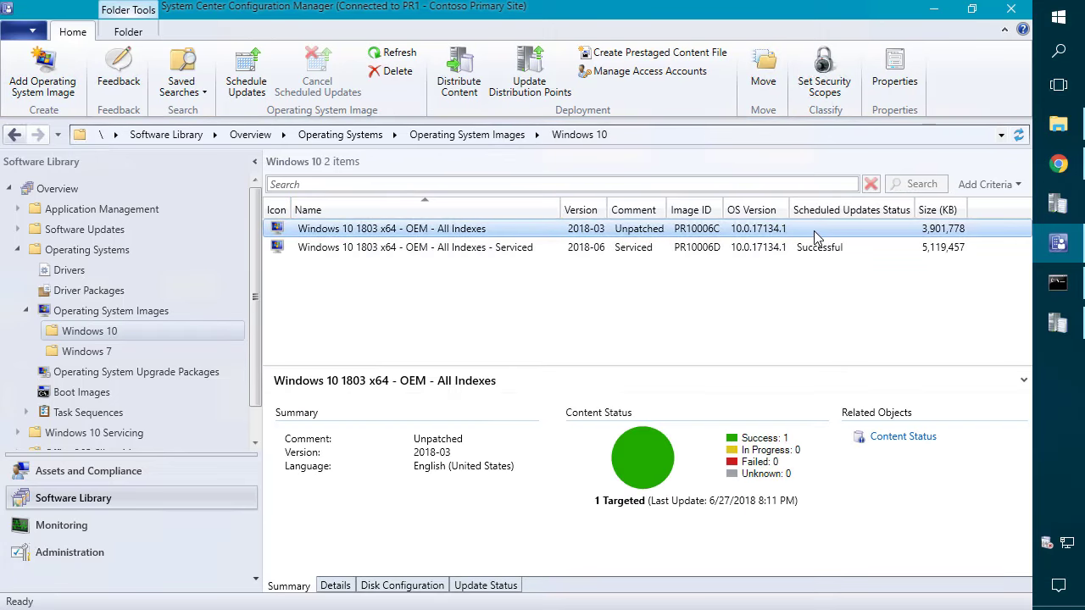
{"action": "left_click", "coordinate": [926, 231]}
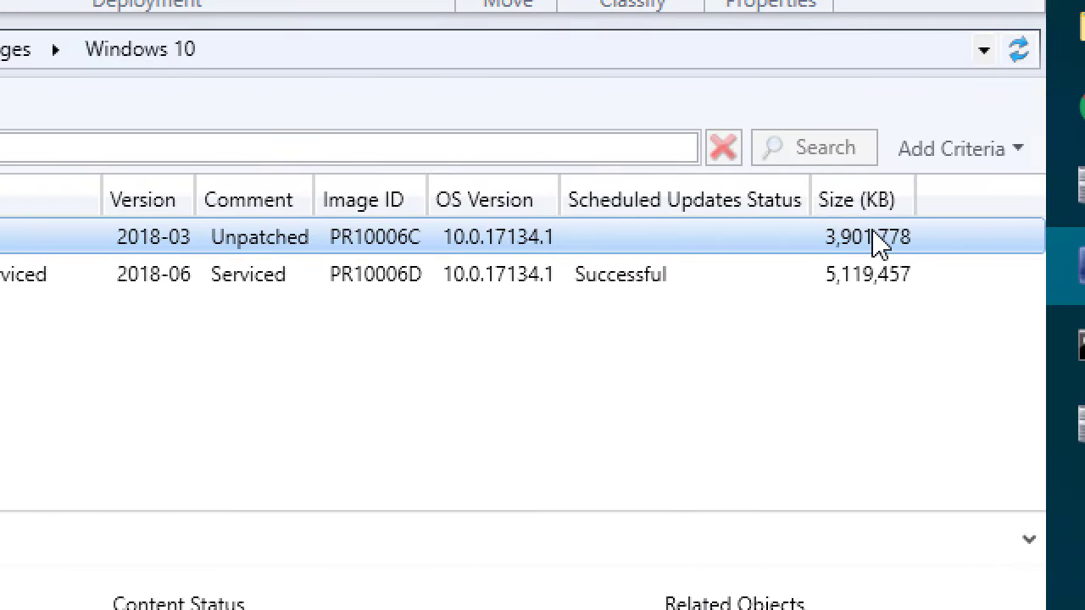
{"action": "left_click", "coordinate": [833, 278]}
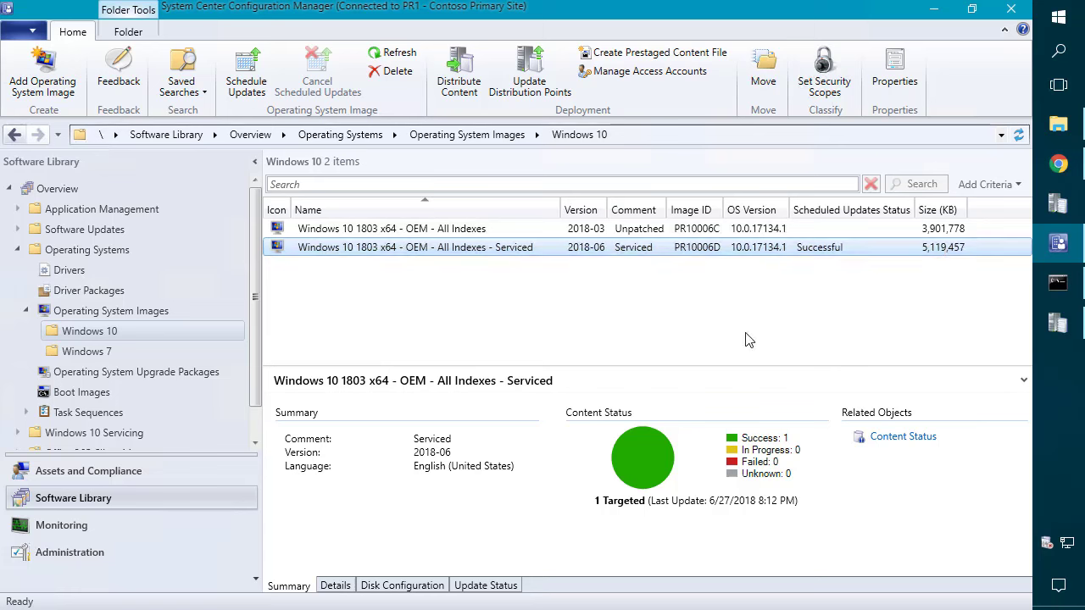
{"action": "left_click", "coordinate": [334, 584]}
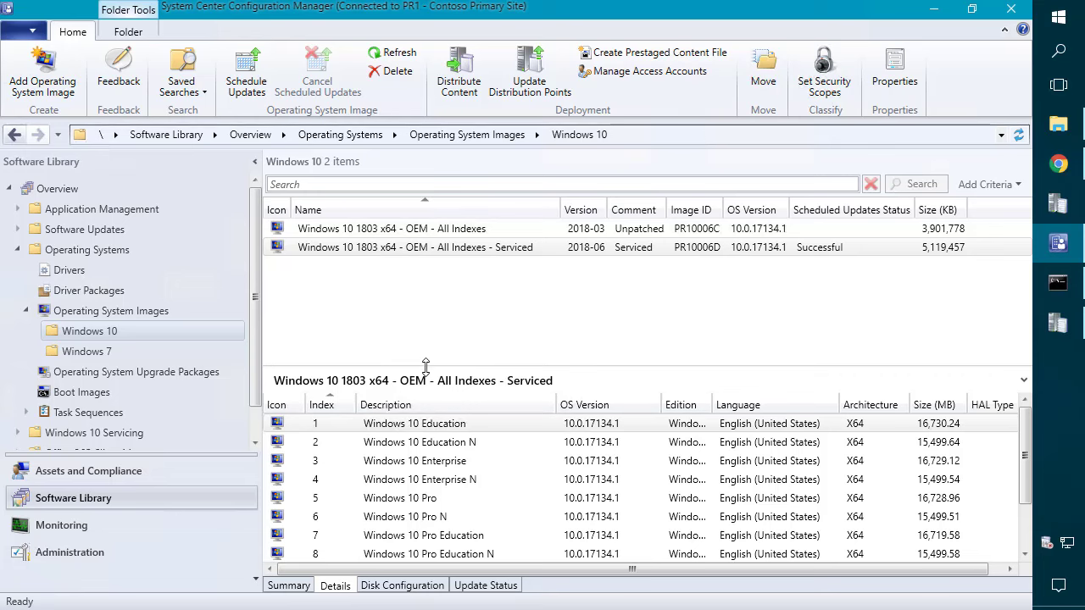
{"action": "left_click_drag", "start_coordinate": [416, 367], "coordinate": [447, 312]}
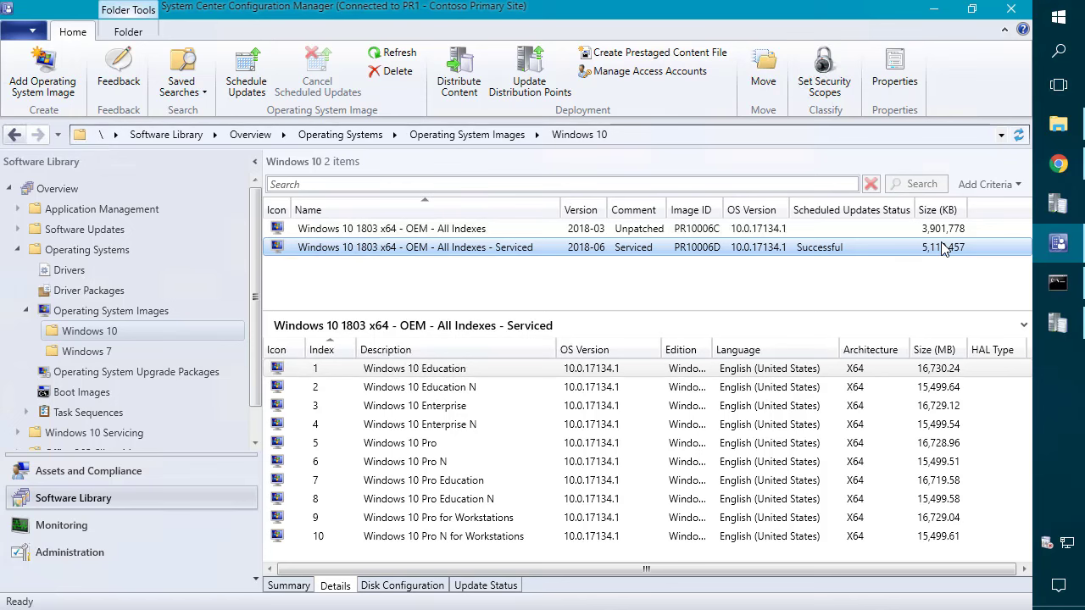
Step: Browse the unpatched All Indexes image's editions, including Education and Education N
{"action": "left_click", "coordinate": [472, 231]}
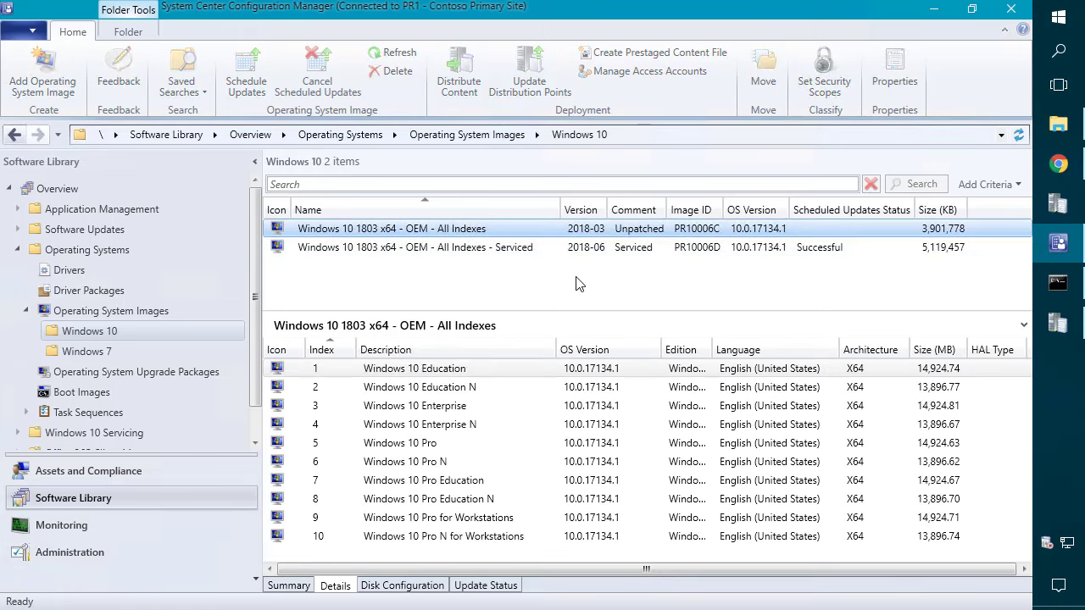
{"action": "left_click", "coordinate": [725, 370]}
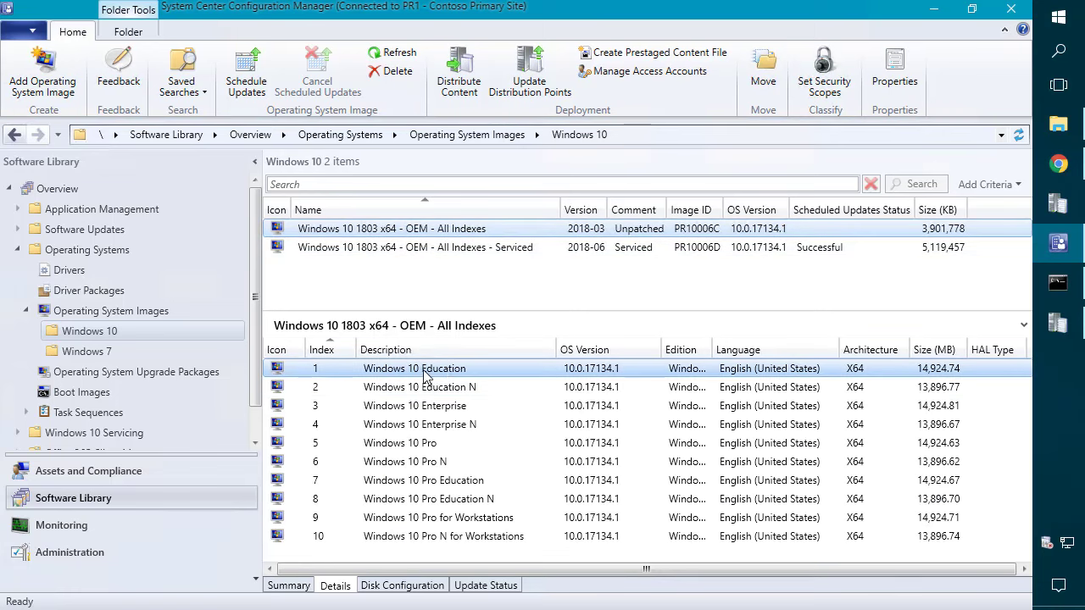
{"action": "left_click", "coordinate": [443, 392]}
{"action": "left_click", "coordinate": [375, 369]}
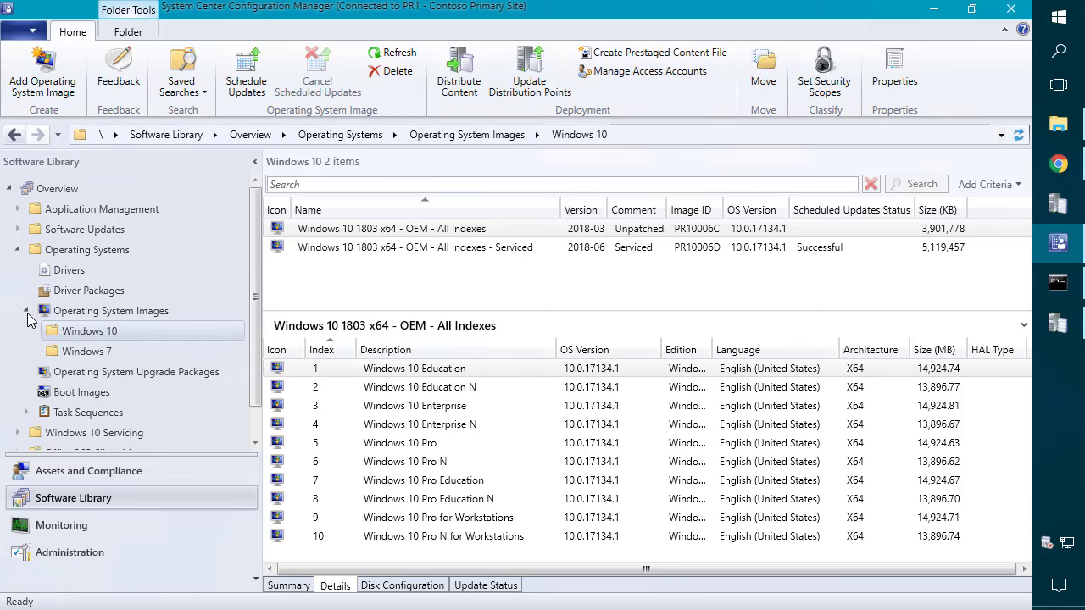
Step: Review the two updates applied to the Enterprise Only - Updated image on its Update Status tab
{"action": "double_click", "coordinate": [78, 313]}
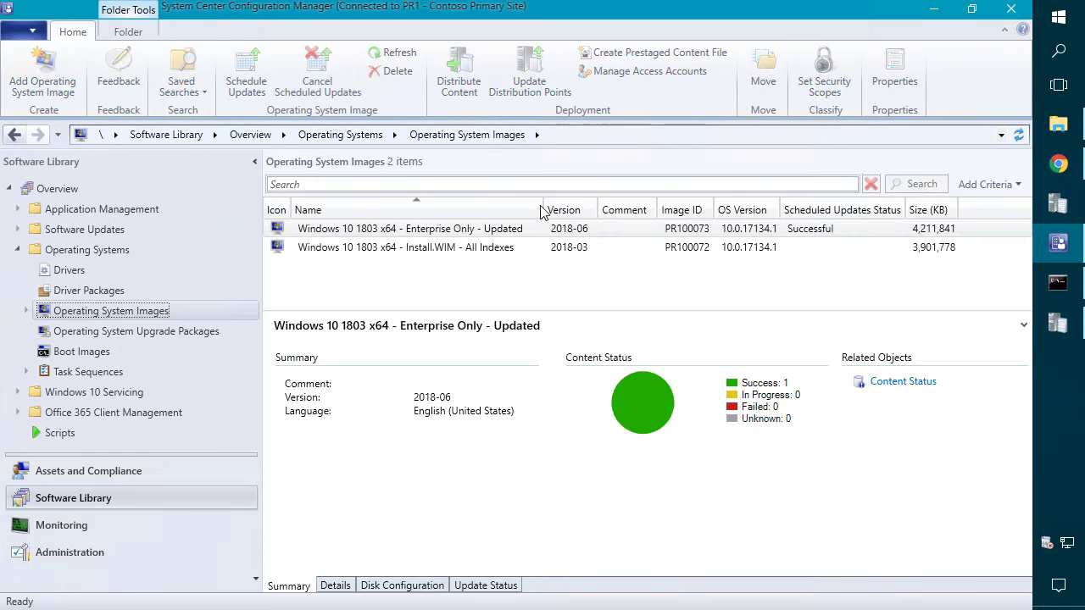
{"action": "left_click_drag", "start_coordinate": [545, 210], "coordinate": [556, 210]}
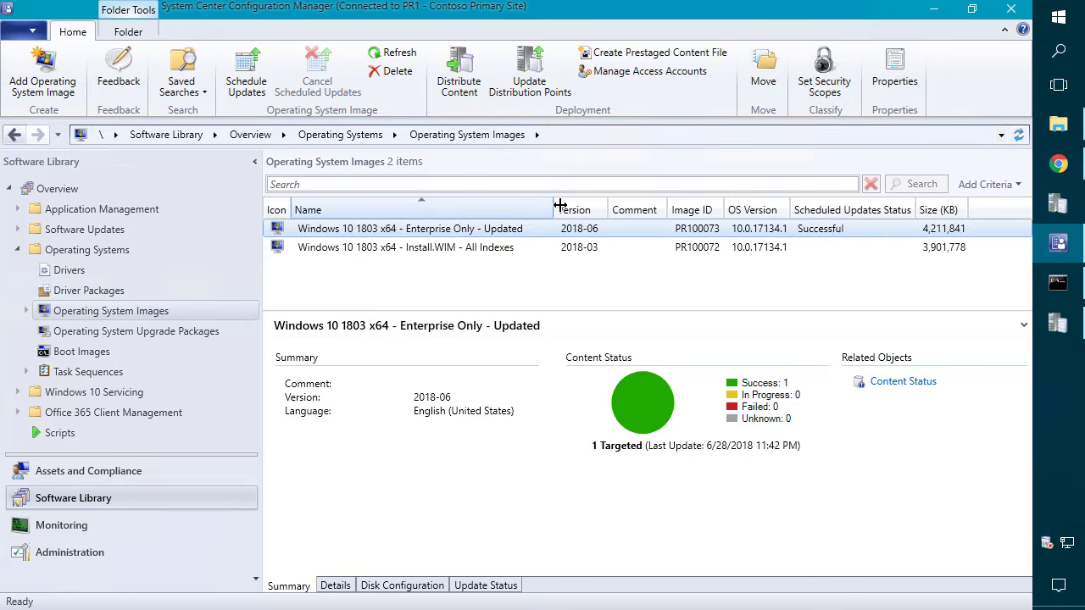
{"action": "left_click", "coordinate": [476, 234]}
{"action": "left_click", "coordinate": [478, 245]}
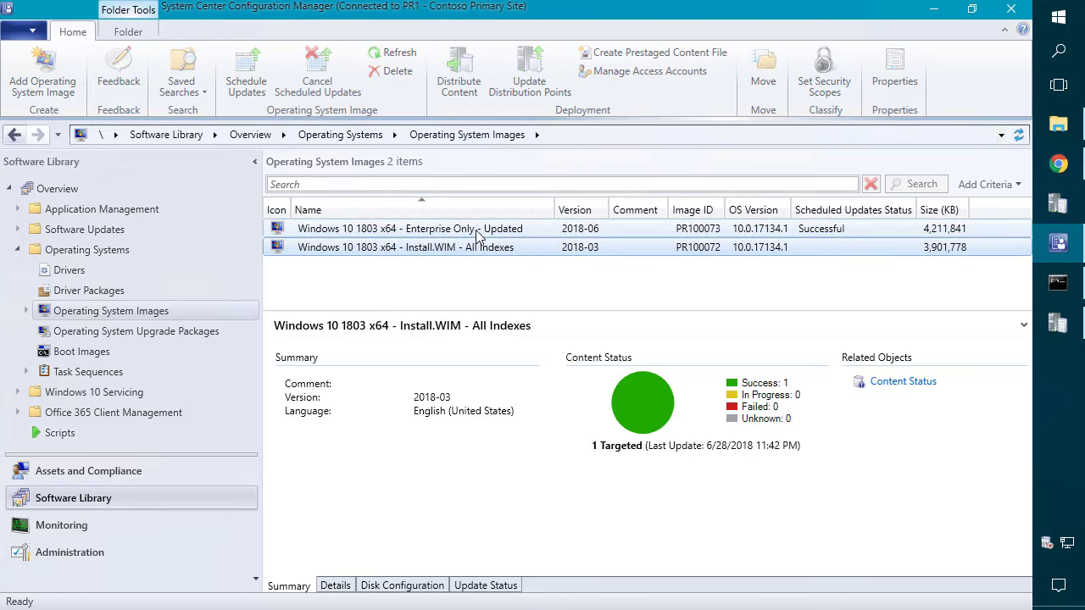
{"action": "left_click", "coordinate": [477, 230]}
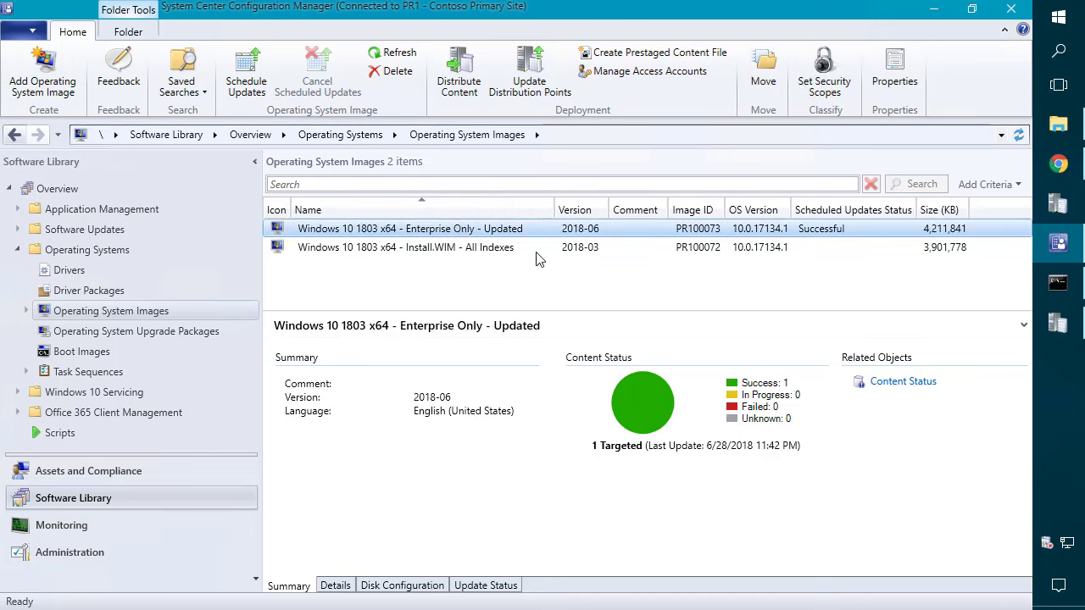
{"action": "left_click", "coordinate": [491, 586]}
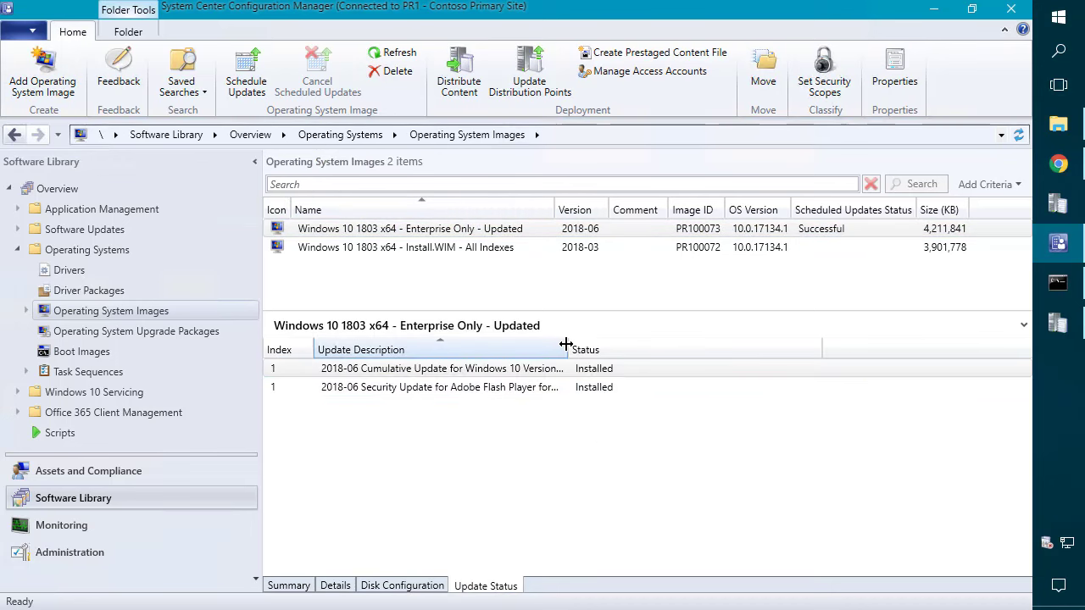
{"action": "left_click_drag", "start_coordinate": [566, 350], "coordinate": [752, 349]}
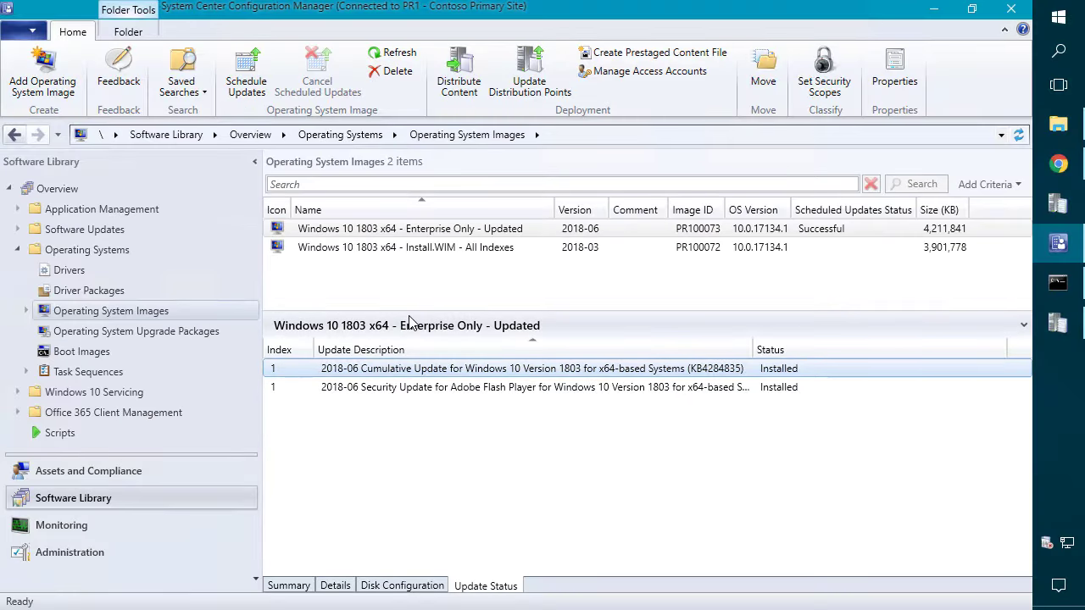
Step: Open the empty Drivers node, then bring File Explorer forward
{"action": "left_click", "coordinate": [67, 273]}
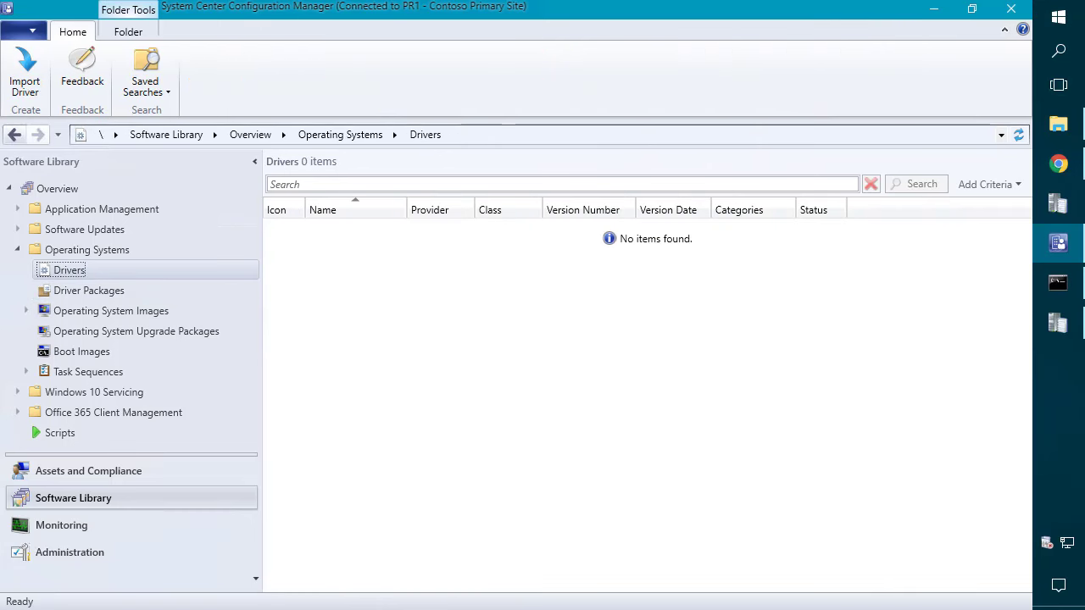
{"action": "mouse_move", "coordinate": [1079, 148]}
{"action": "left_click", "coordinate": [1057, 125]}
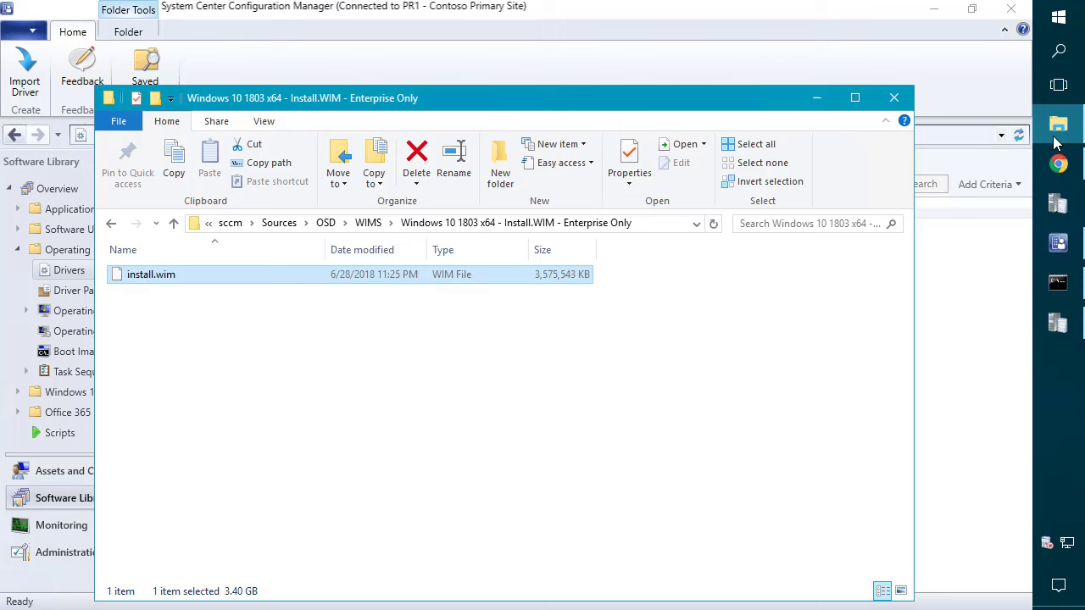
Step: Navigate from WIMS up to OSD and into the empty \\sccm\Sources\OSD\Drivers\Sources folder
{"action": "left_click", "coordinate": [368, 223]}
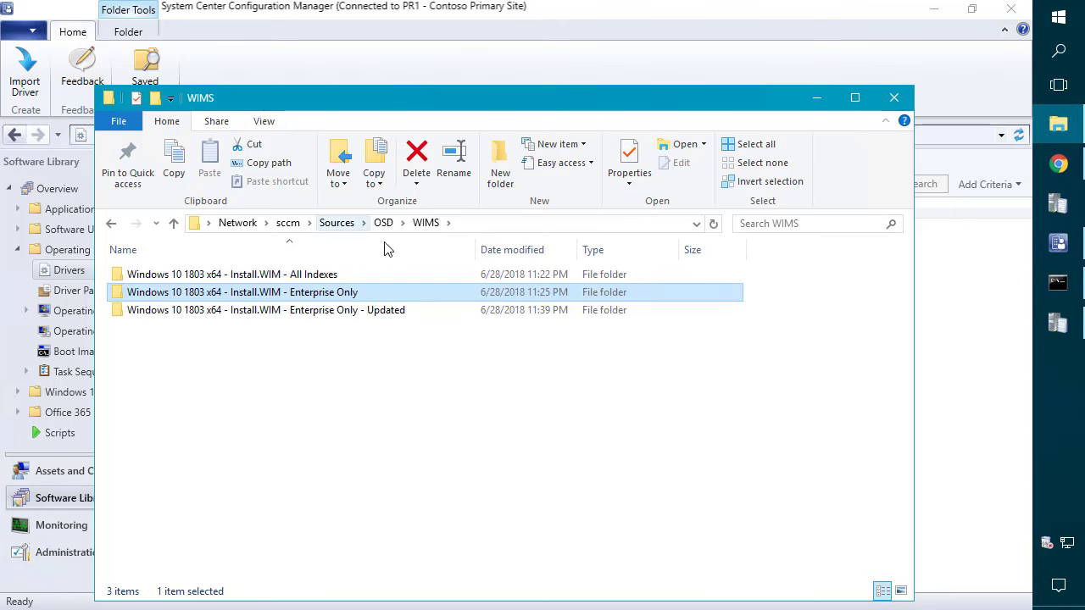
{"action": "left_click", "coordinate": [383, 223]}
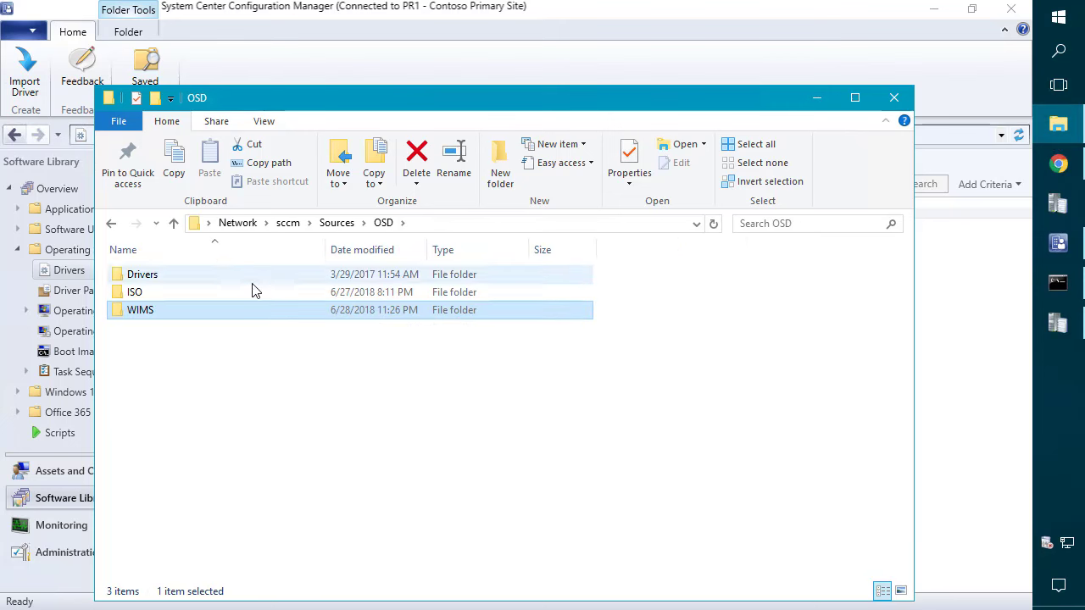
{"action": "left_click_drag", "start_coordinate": [326, 106], "coordinate": [467, 88]}
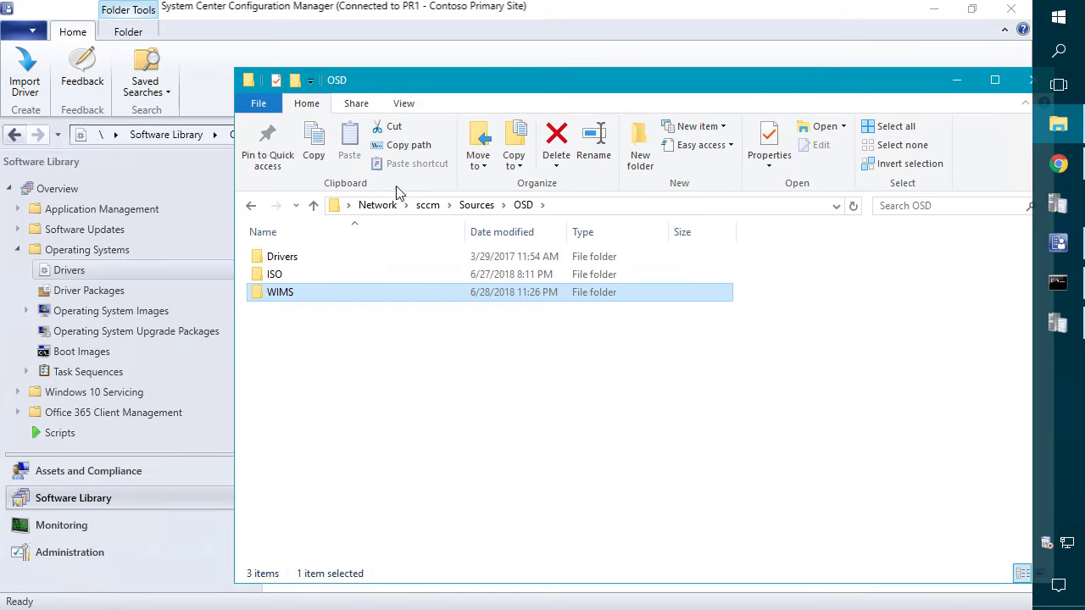
{"action": "double_click", "coordinate": [284, 262]}
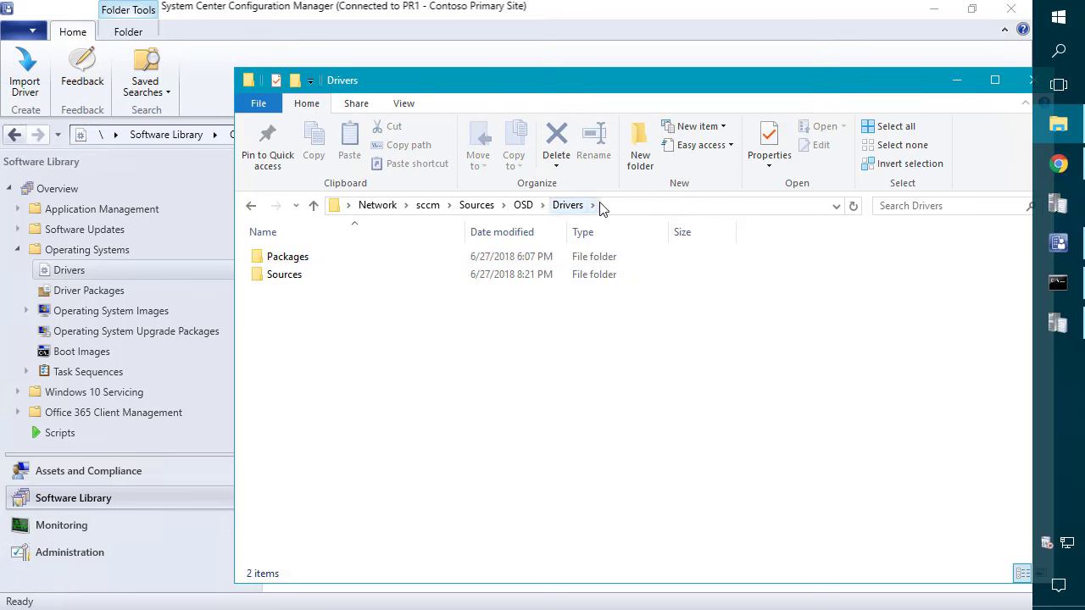
{"action": "left_click", "coordinate": [632, 206]}
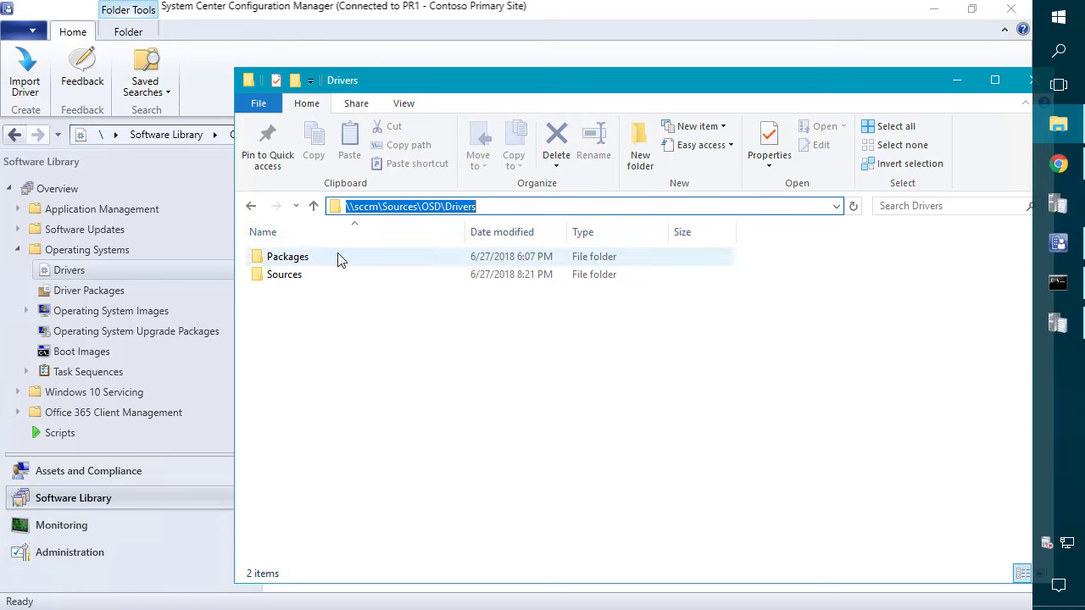
{"action": "left_click", "coordinate": [489, 207]}
{"action": "left_click_drag", "start_coordinate": [380, 319], "coordinate": [246, 214]}
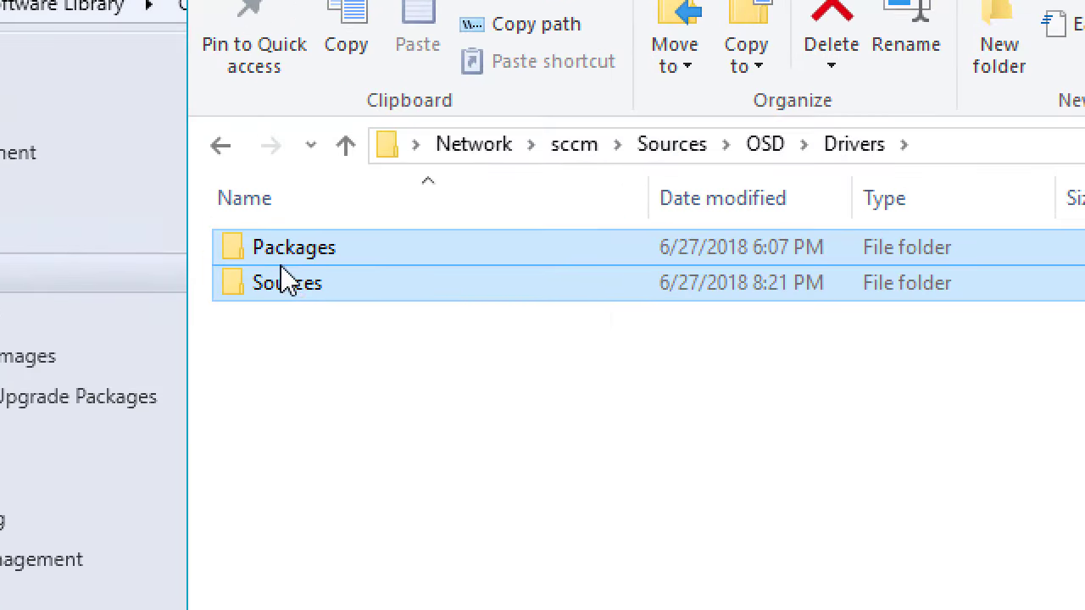
{"action": "left_click", "coordinate": [297, 288]}
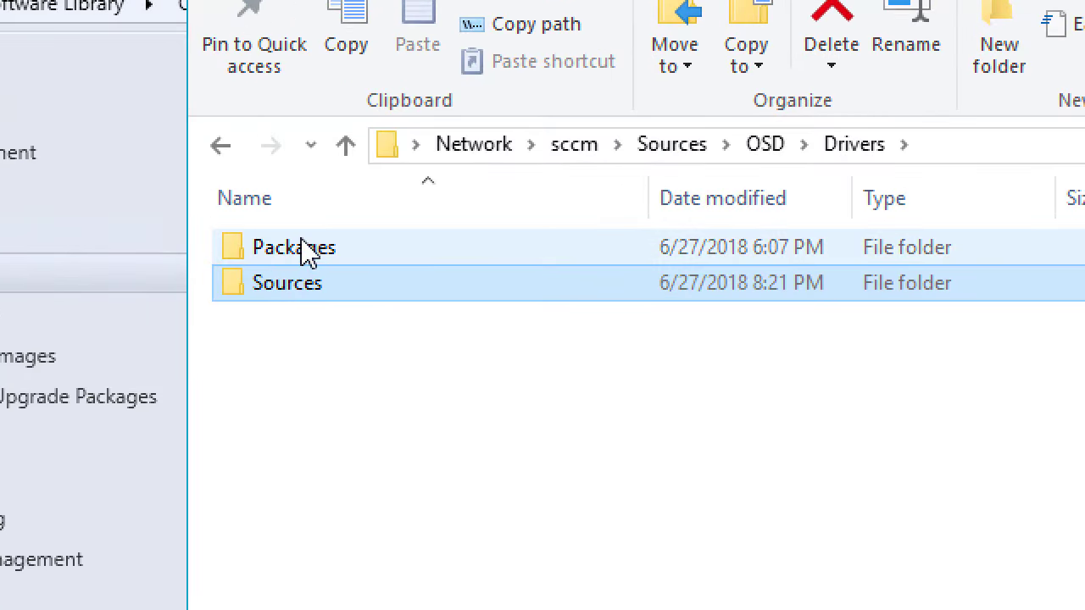
{"action": "left_click", "coordinate": [305, 254]}
{"action": "double_click", "coordinate": [297, 286]}
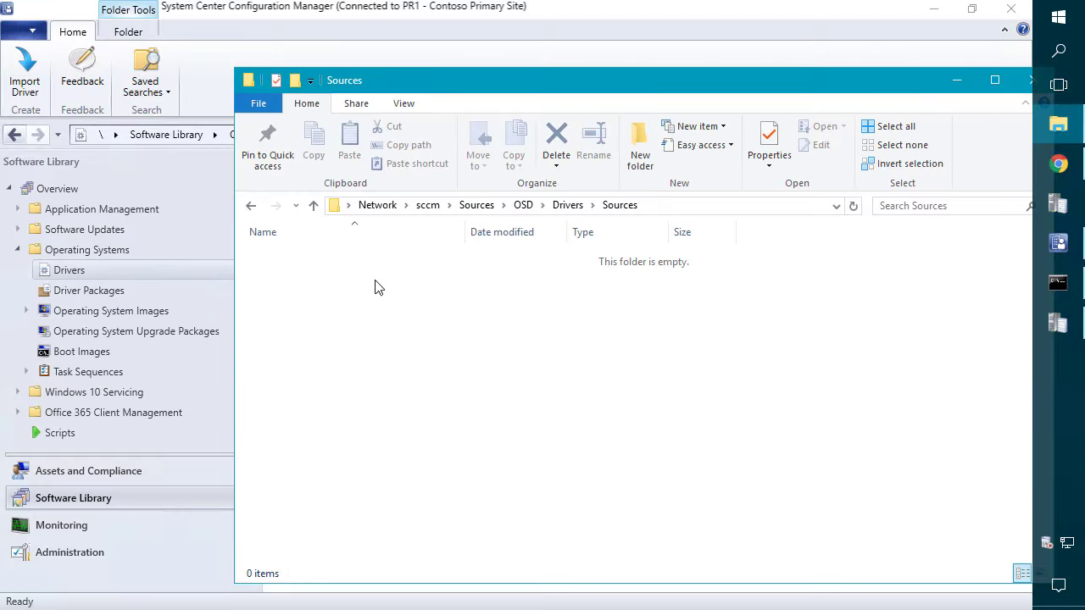
Step: Create nested 'Windows 10 x64' and 'Microsoft' folders inside Drivers\Sources
{"action": "right_click", "coordinate": [533, 322]}
{"action": "mouse_move", "coordinate": [331, 511]}
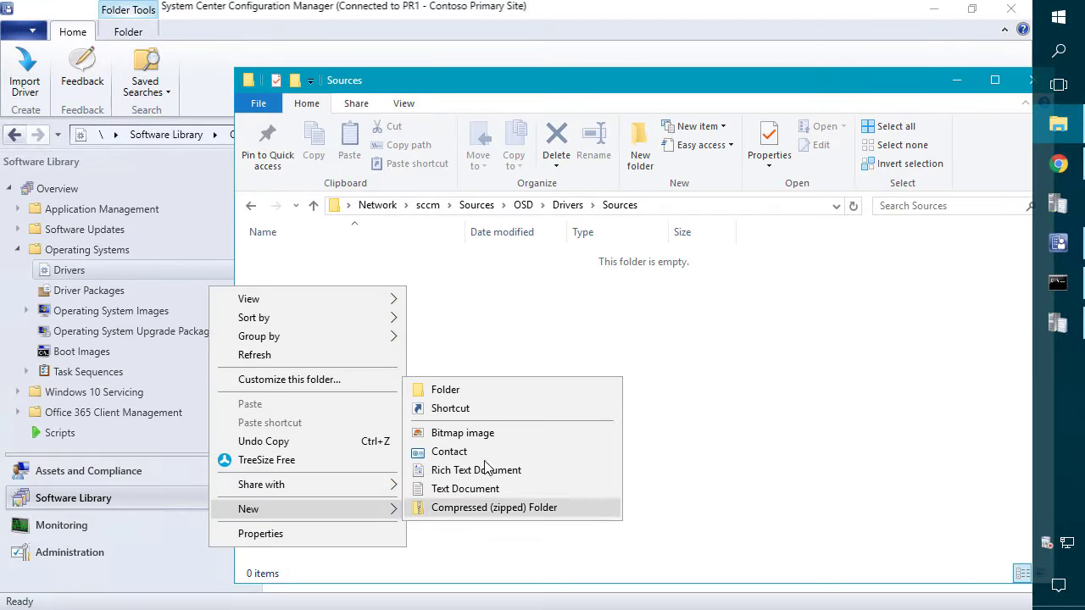
{"action": "left_click", "coordinate": [447, 386]}
{"action": "type", "text": "W"}
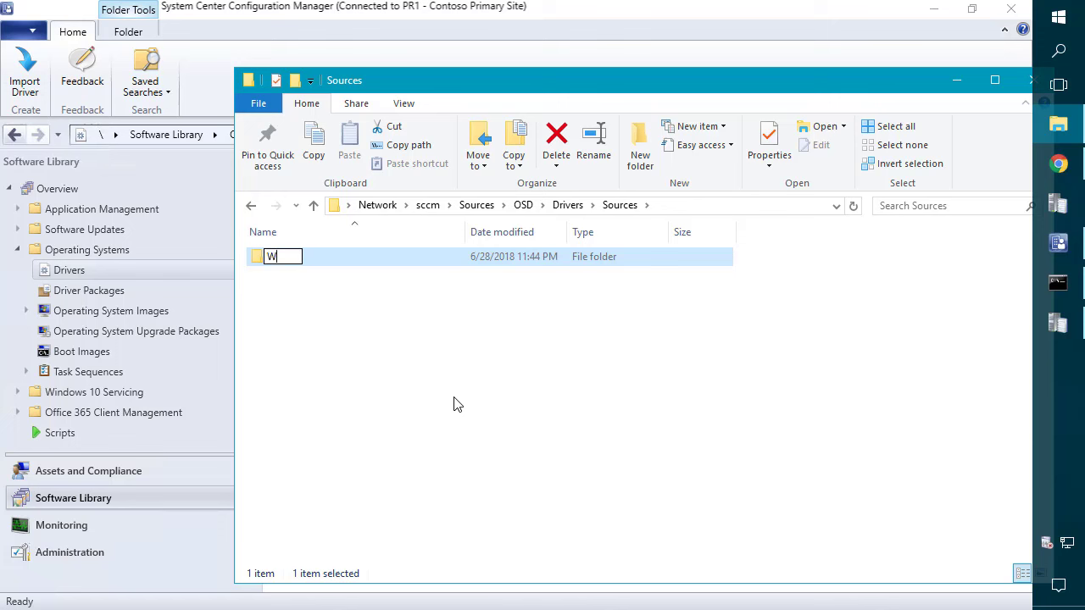
{"action": "type", "text": "indows 10"}
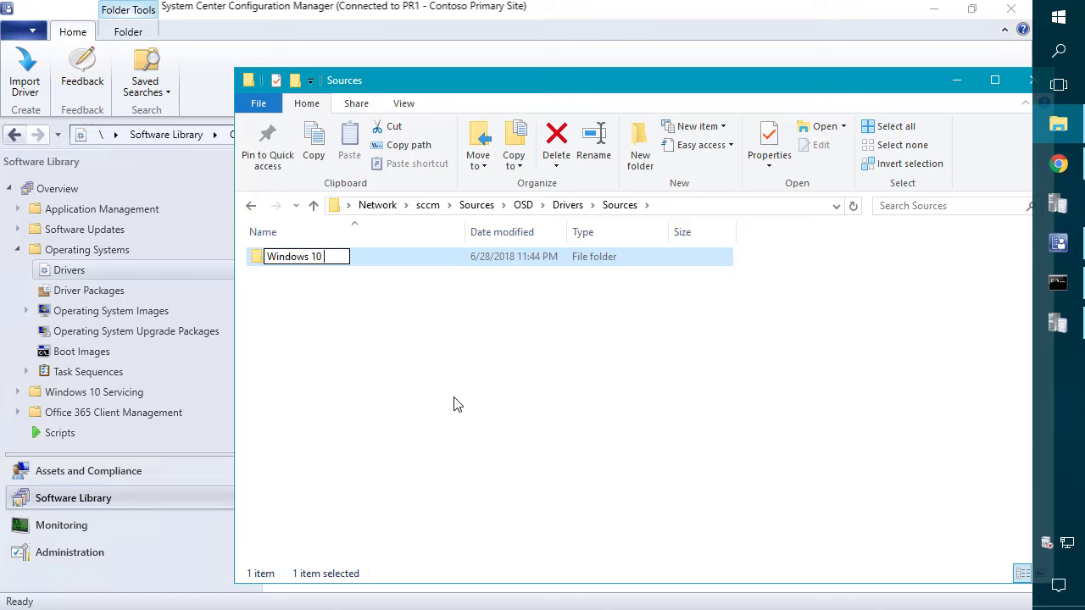
{"action": "type", "text": " x64"}
{"action": "key", "text": "Return"}
{"action": "key", "text": "Return"}
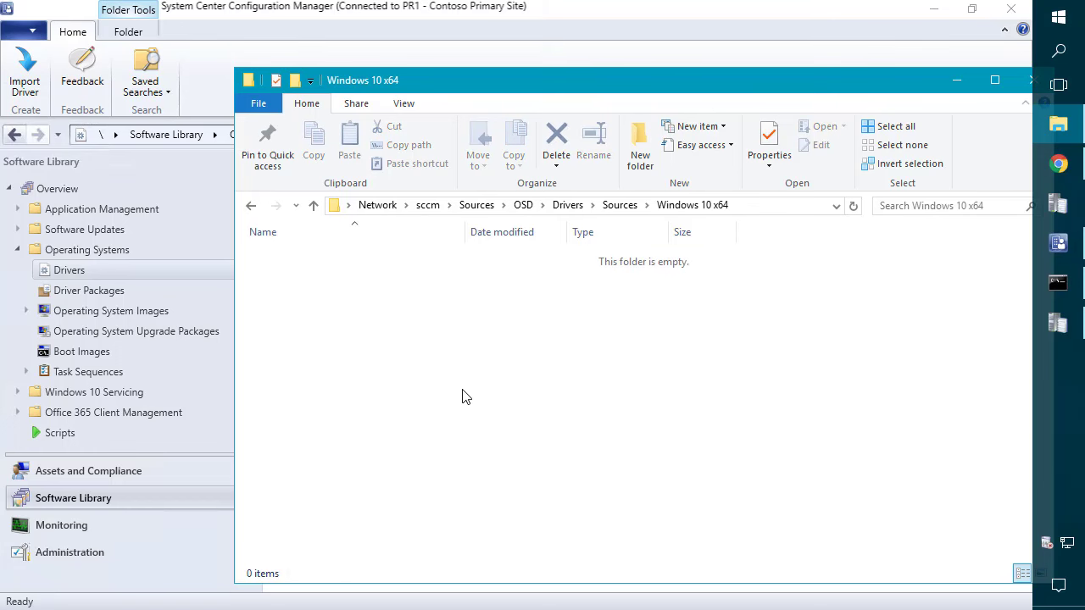
{"action": "right_click", "coordinate": [458, 331]}
{"action": "mouse_move", "coordinate": [378, 554]}
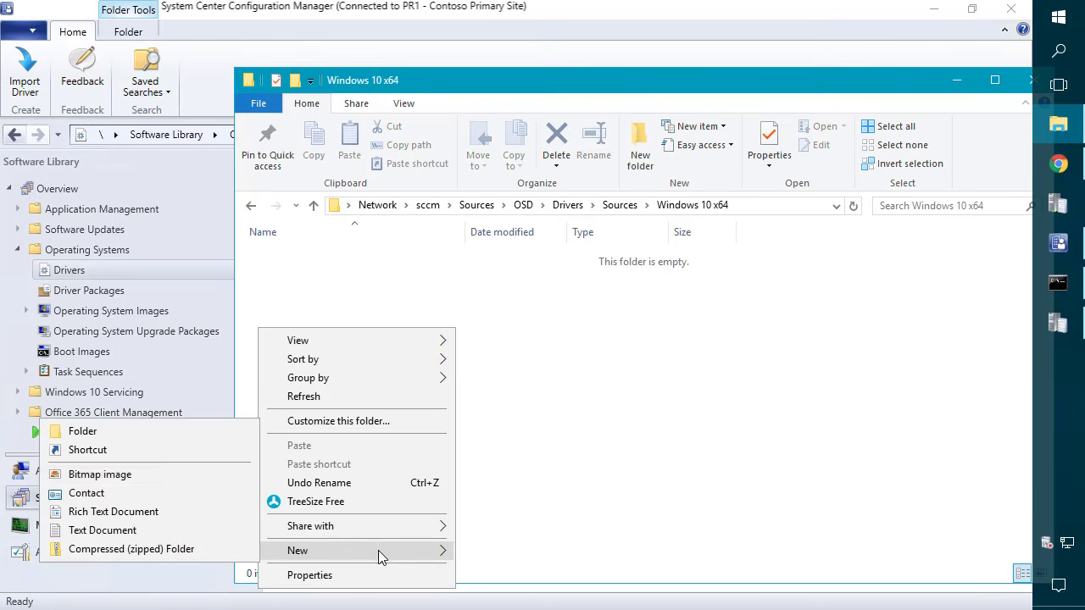
{"action": "left_click", "coordinate": [141, 437]}
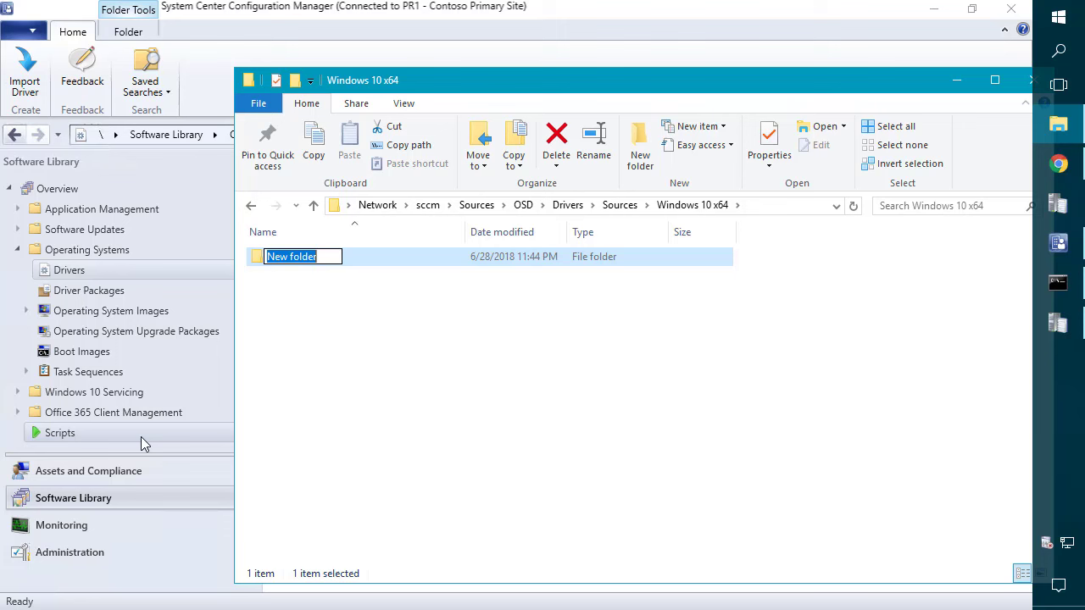
{"action": "type", "text": "Micro"}
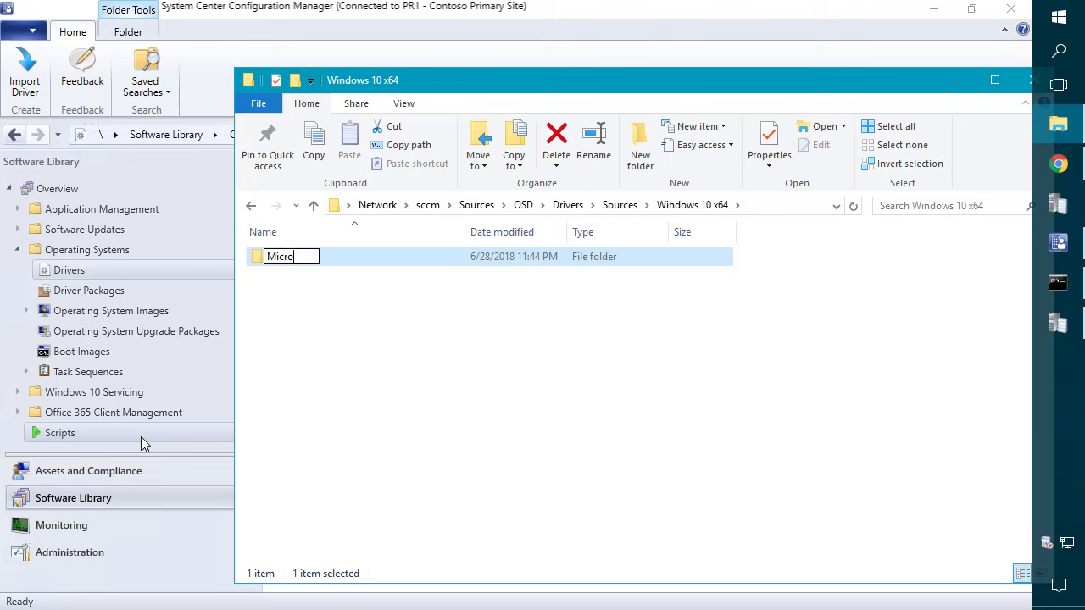
{"action": "type", "text": "soft"}
{"action": "key", "text": "Return"}
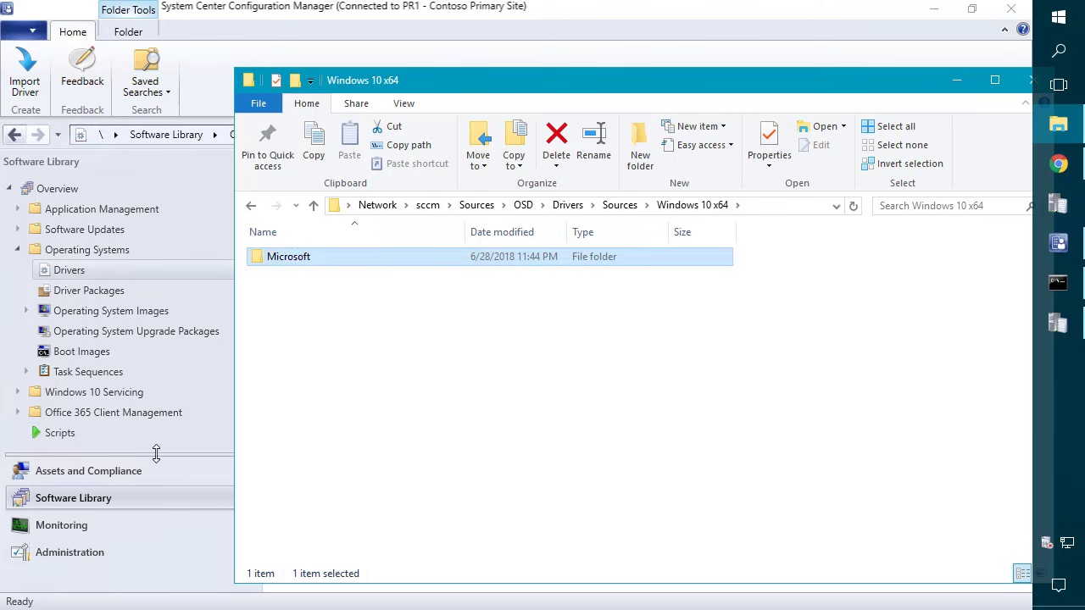
{"action": "key", "text": "Return"}
Step: Add a 'Surface Book' folder under Microsoft, then copy the Windows 10 x64 folder
{"action": "right_click", "coordinate": [388, 355]}
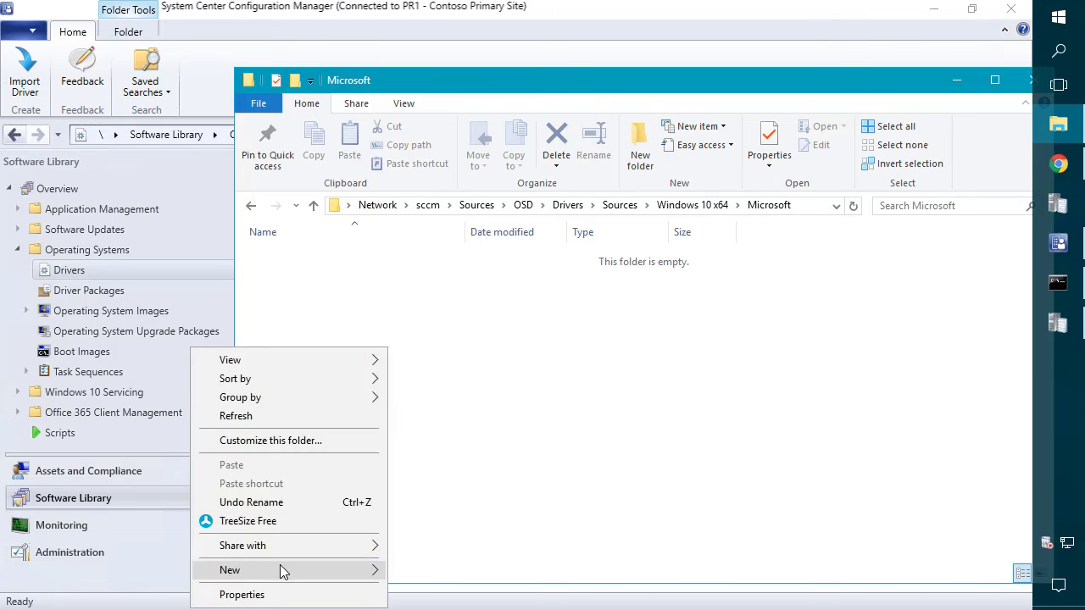
{"action": "mouse_move", "coordinate": [280, 568]}
{"action": "left_click", "coordinate": [452, 452]}
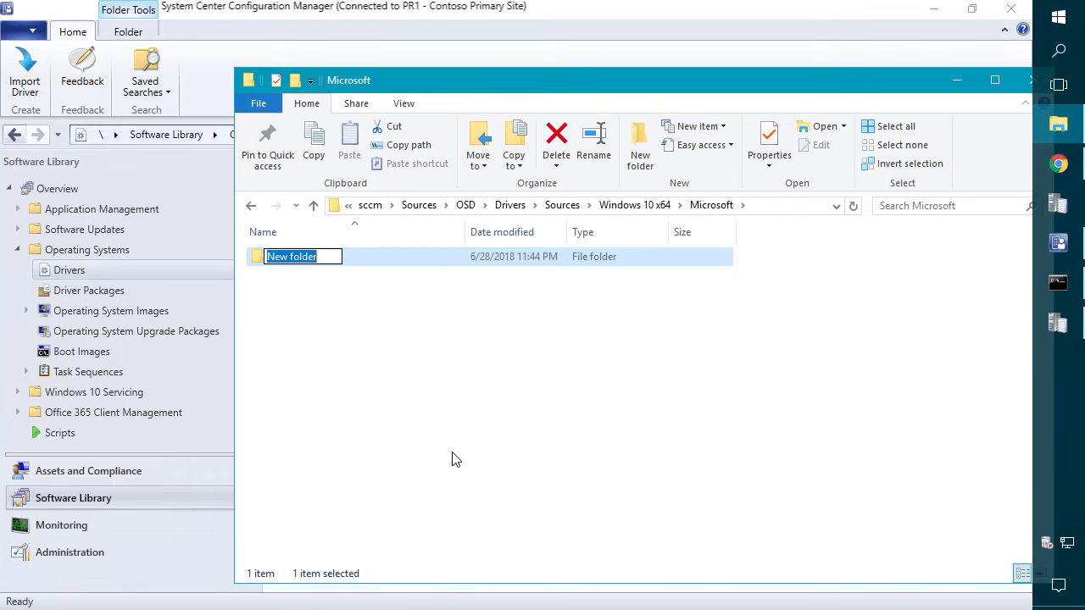
{"action": "type", "text": "Surface Book"}
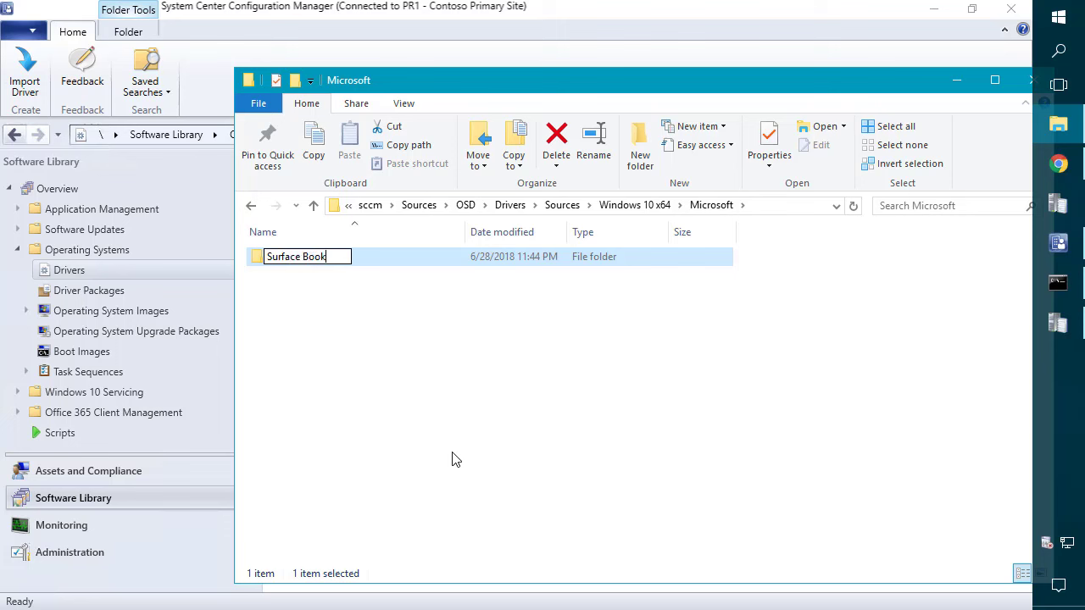
{"action": "key", "text": "Return"}
{"action": "double_click", "coordinate": [637, 257]}
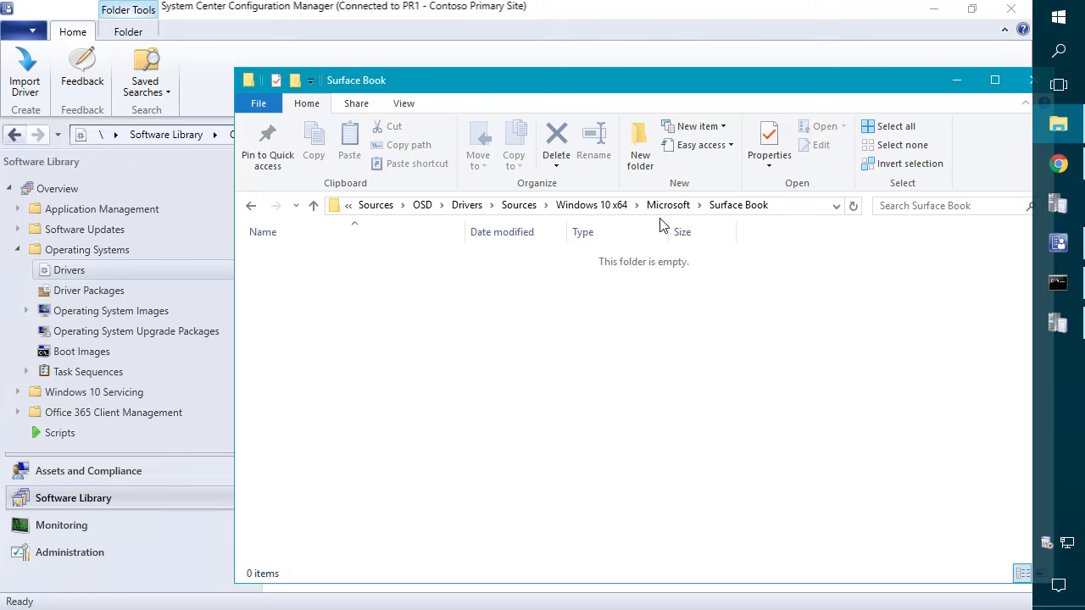
{"action": "left_click", "coordinate": [520, 208]}
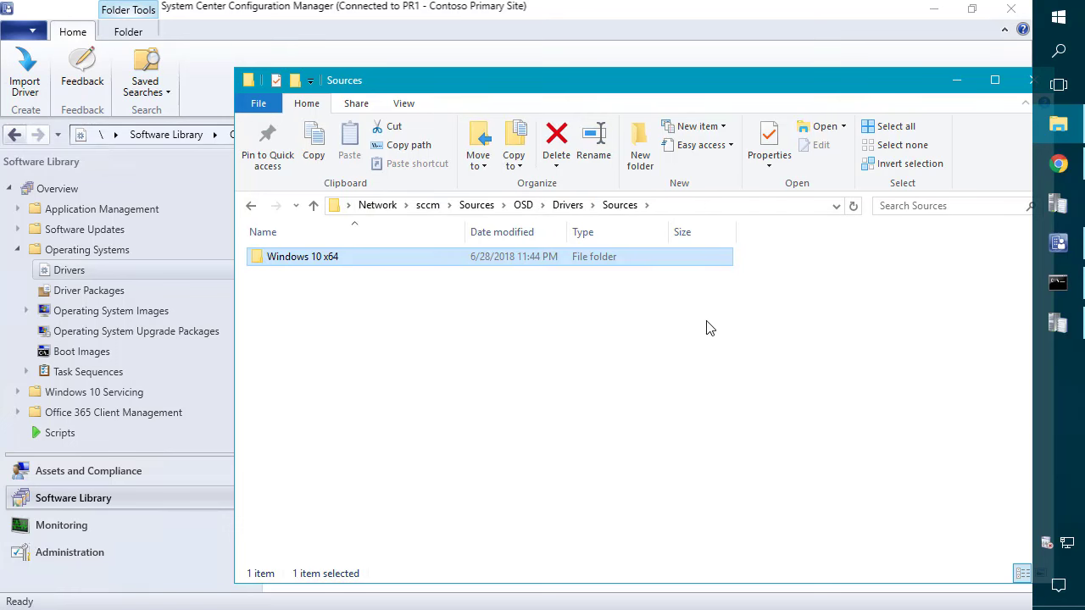
{"action": "key", "text": "ctrl+c"}
Step: Verify Drivers\Packages now contains the Windows 10 x64\Microsoft folder tree
{"action": "left_click", "coordinate": [568, 206]}
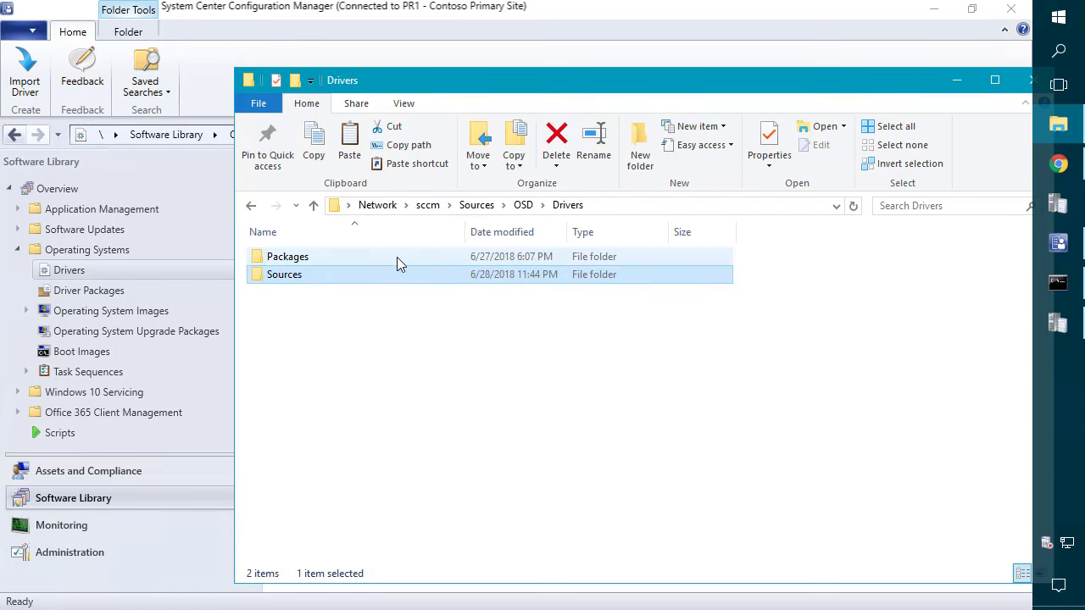
{"action": "double_click", "coordinate": [309, 259]}
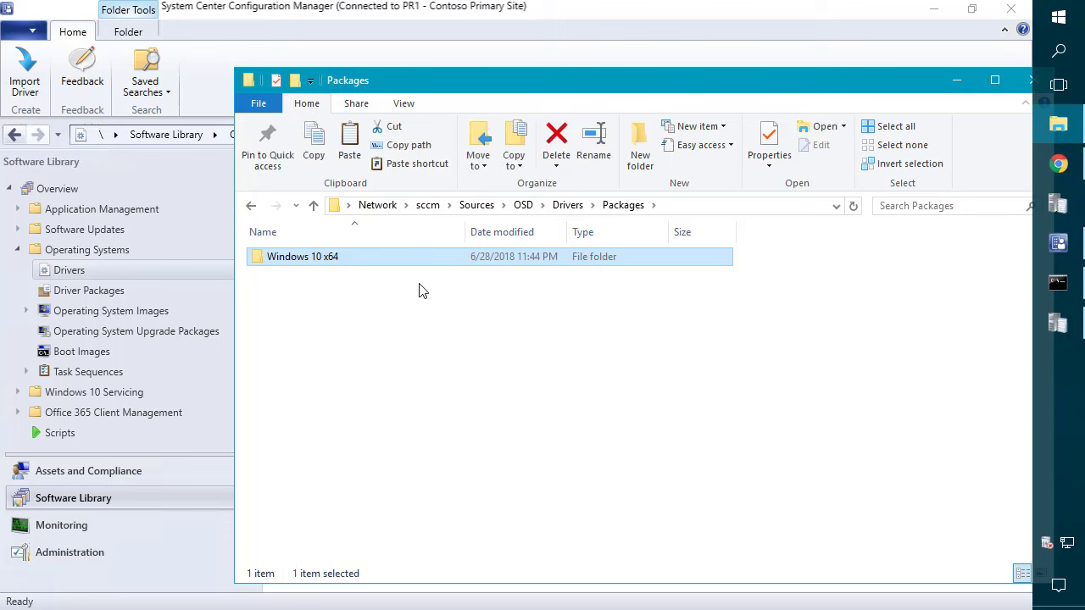
{"action": "double_click", "coordinate": [330, 257]}
{"action": "double_click", "coordinate": [327, 257]}
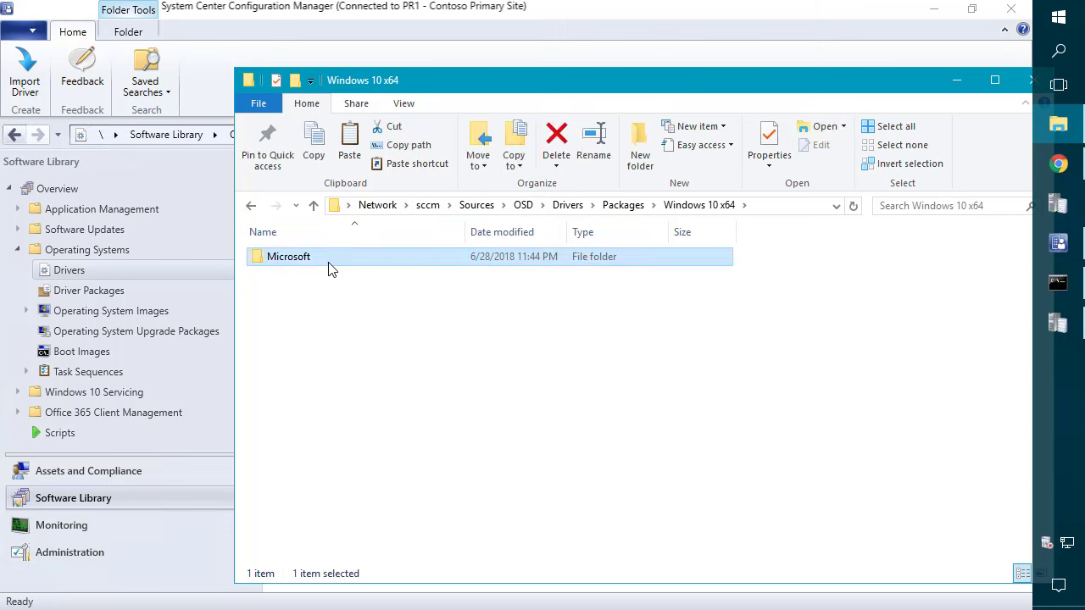
{"action": "left_click", "coordinate": [567, 210]}
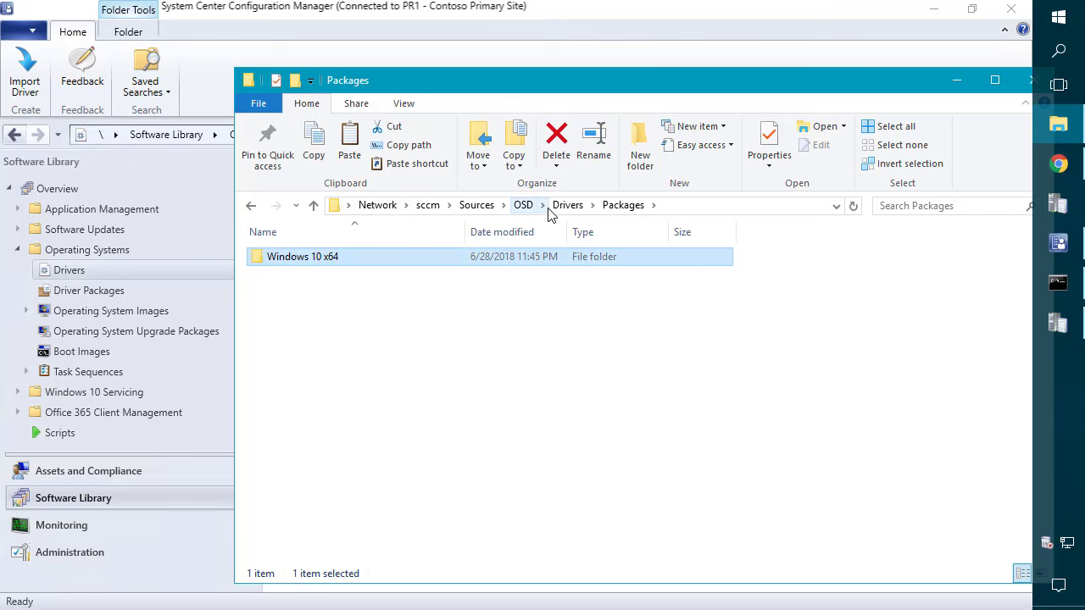
{"action": "left_click", "coordinate": [567, 206]}
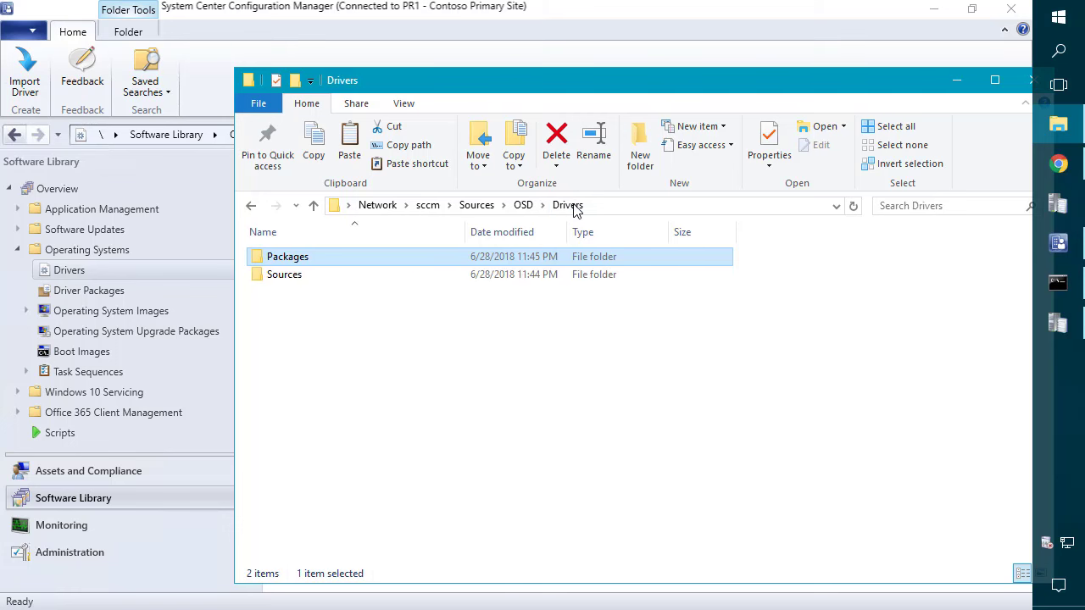
Step: Browse to the empty Sources\Windows 10 x64\Microsoft\Surface Book folder
{"action": "double_click", "coordinate": [322, 276]}
{"action": "left_click", "coordinate": [318, 262]}
{"action": "double_click", "coordinate": [315, 258]}
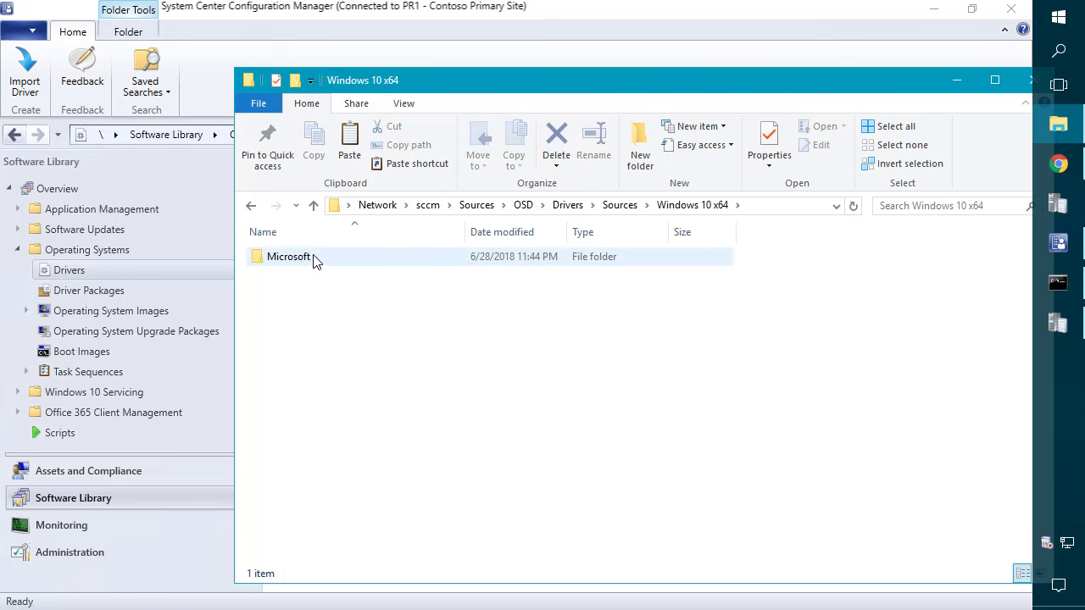
{"action": "left_click", "coordinate": [308, 259]}
{"action": "double_click", "coordinate": [308, 260]}
{"action": "left_click", "coordinate": [343, 257]}
{"action": "double_click", "coordinate": [343, 257]}
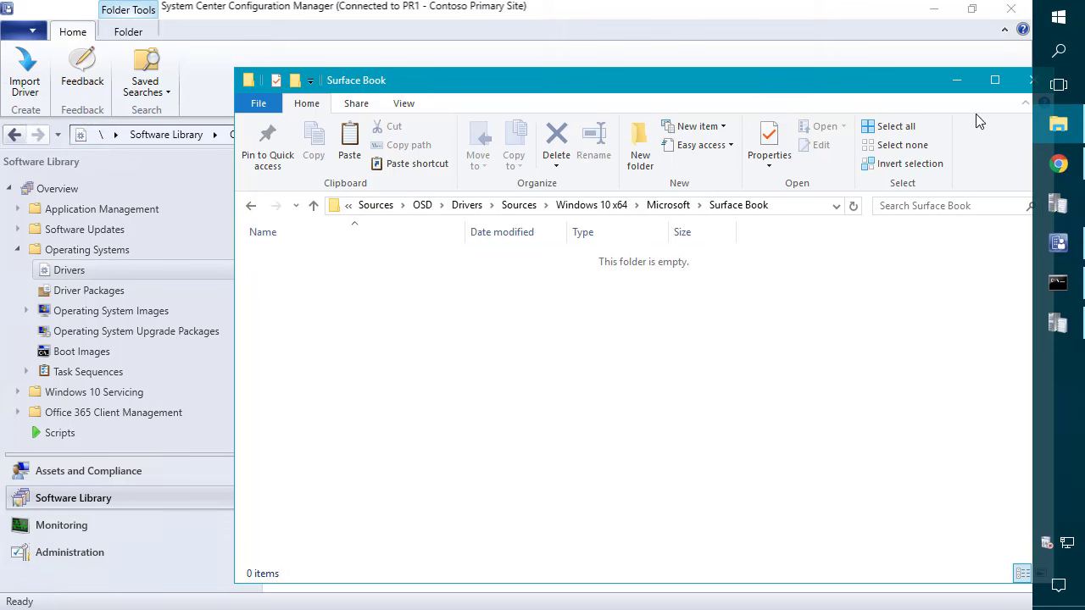
Step: Open a second Explorer window at Downloads and browse to the Desktop's Scratch folder
{"action": "right_click", "coordinate": [1073, 123]}
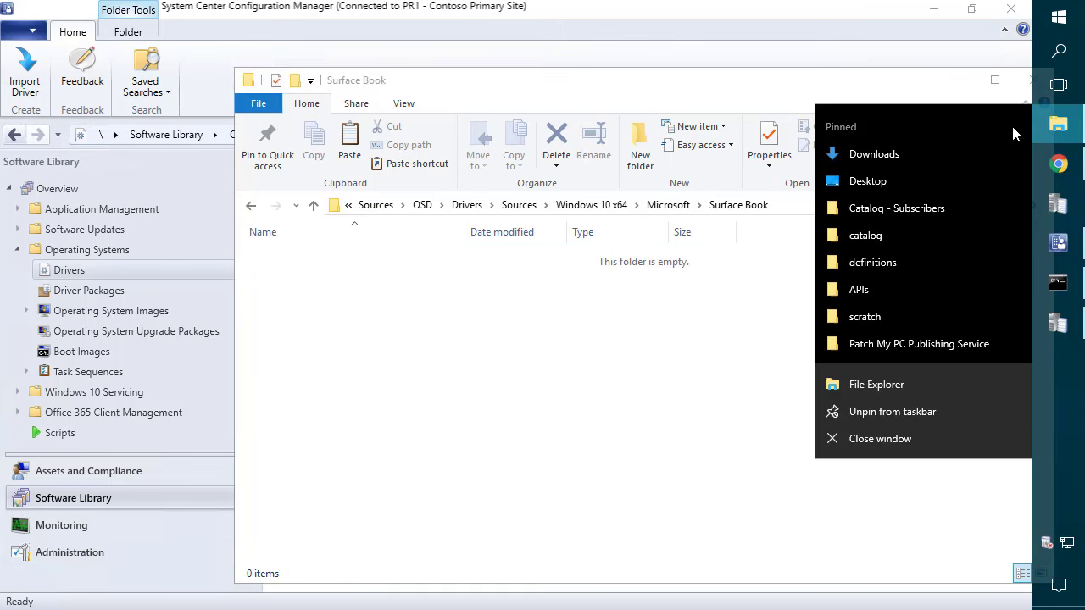
{"action": "left_click", "coordinate": [809, 161]}
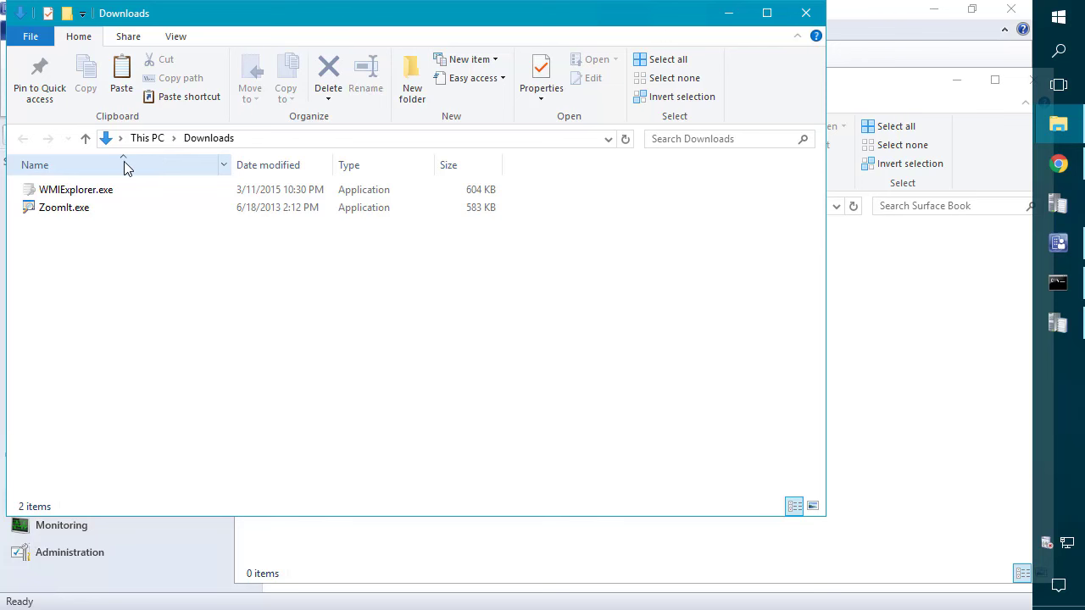
{"action": "left_click", "coordinate": [173, 140]}
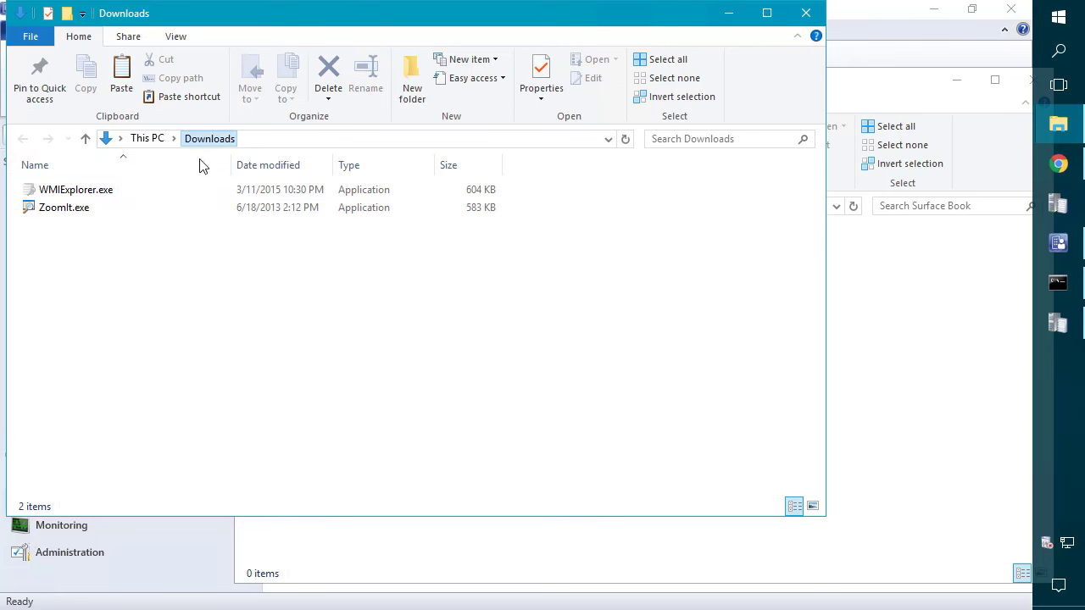
{"action": "left_click", "coordinate": [180, 161]}
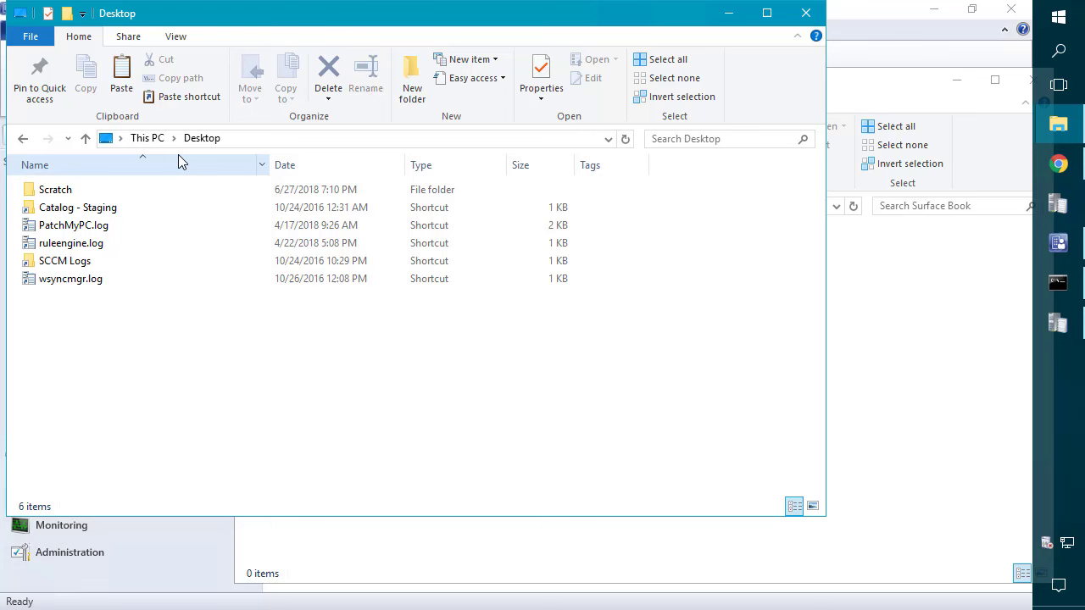
{"action": "double_click", "coordinate": [72, 187]}
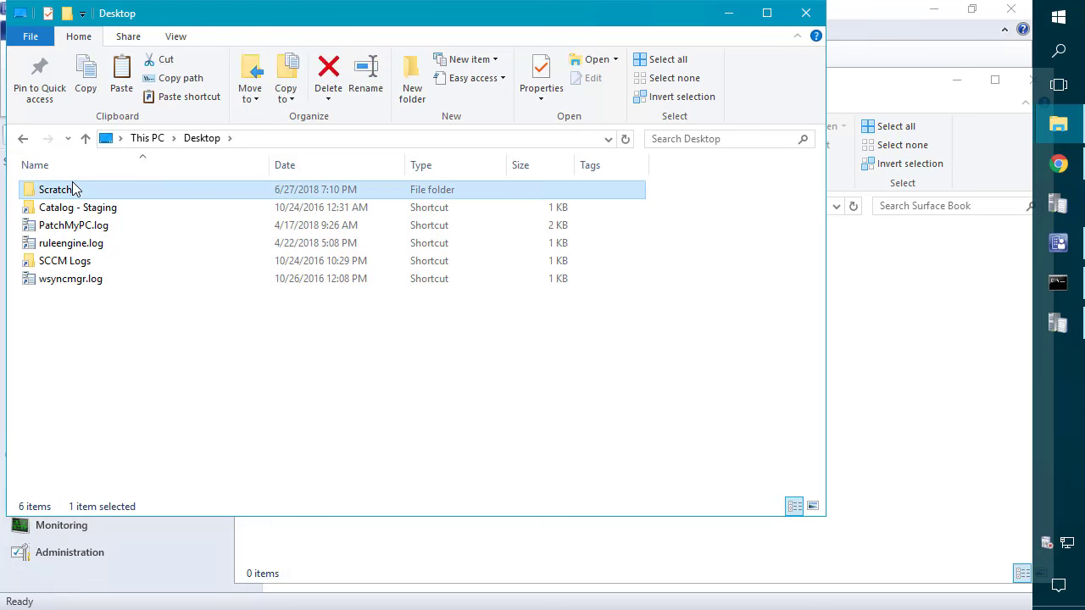
Step: Browse \\sccm into the Sources share's Scratch folder
{"action": "left_click", "coordinate": [297, 138]}
{"action": "type", "text": "\\\\scc"}
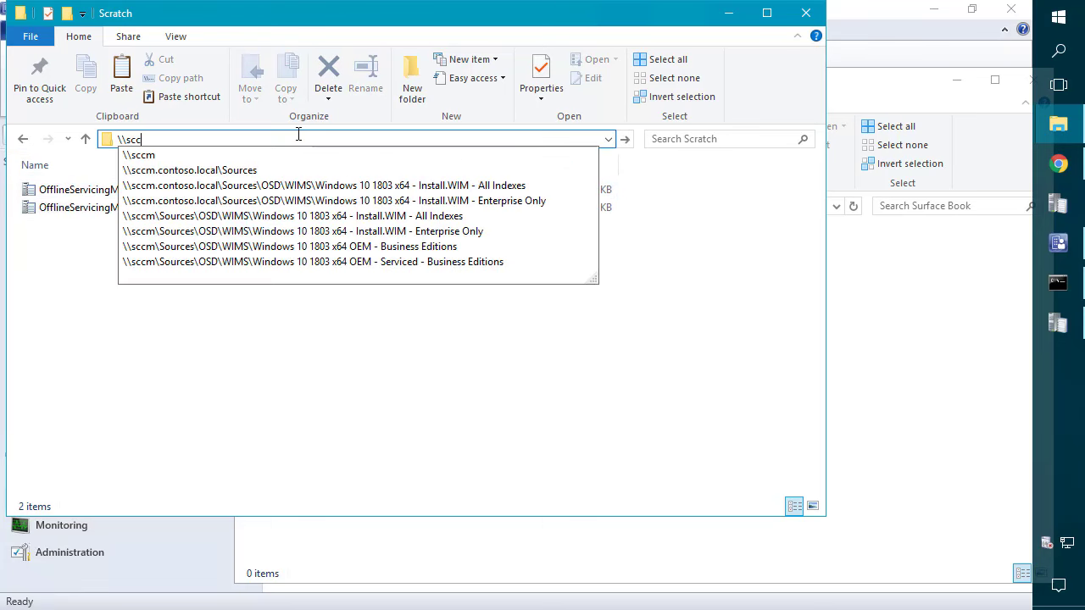
{"action": "type", "text": "m"}
{"action": "key", "text": "Return"}
{"action": "left_click", "coordinate": [315, 288]}
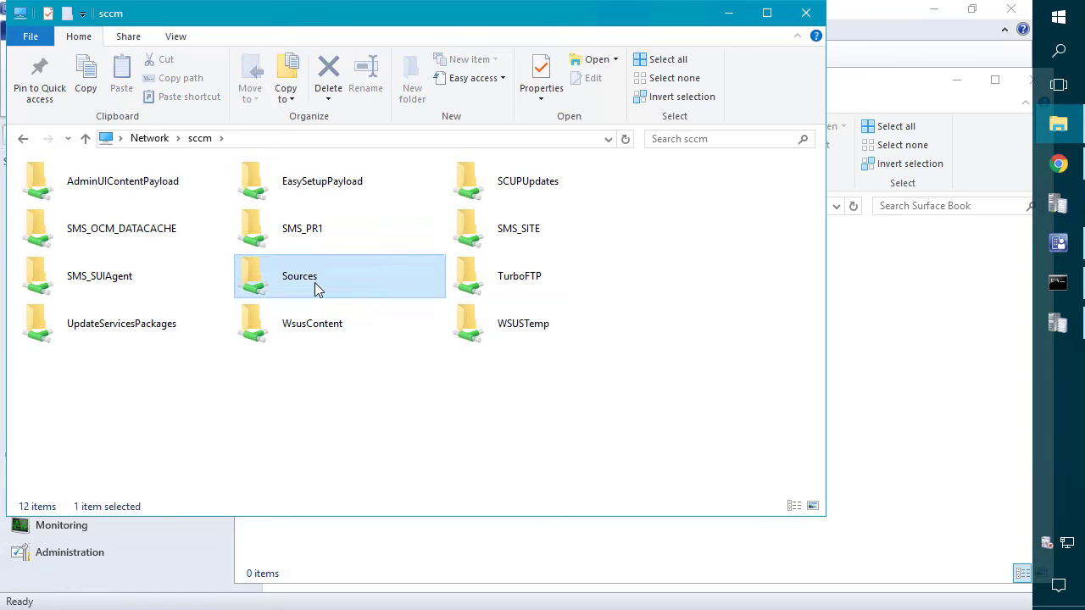
{"action": "double_click", "coordinate": [315, 289]}
{"action": "double_click", "coordinate": [76, 227]}
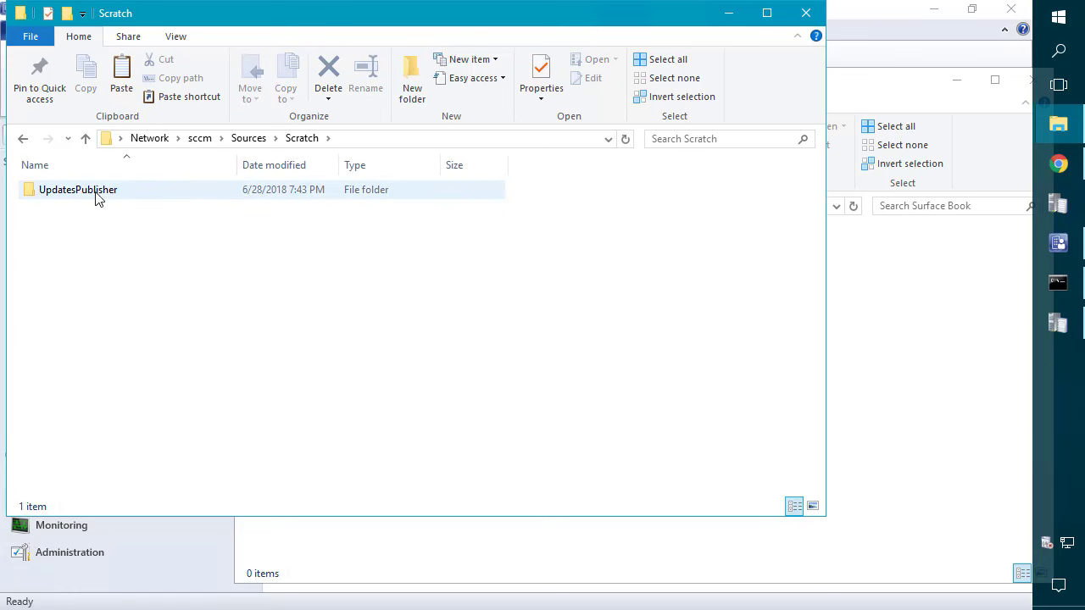
{"action": "left_click", "coordinate": [100, 194]}
{"action": "left_click", "coordinate": [108, 280]}
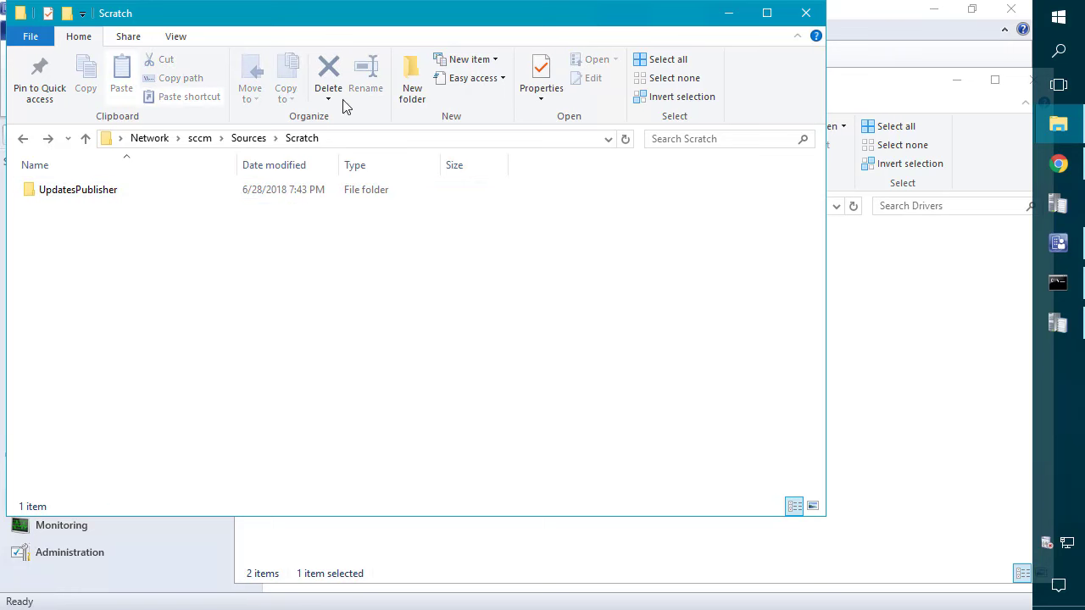
Step: Go to the Desktop Scratch folder by pasting its path into the address bar
{"action": "left_click", "coordinate": [343, 138]}
{"action": "key", "text": "ctrl+v"}
{"action": "key", "text": "Return"}
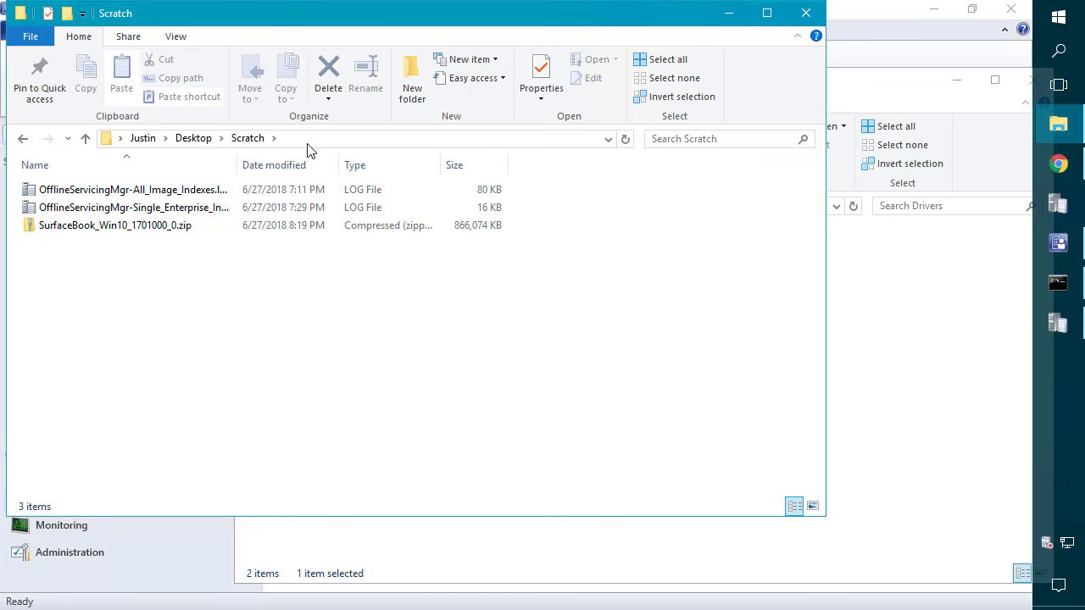
Step: Show the 7-Zip submenu for SurfaceBook_Win10_1701000_0.zip
{"action": "right_click", "coordinate": [128, 227]}
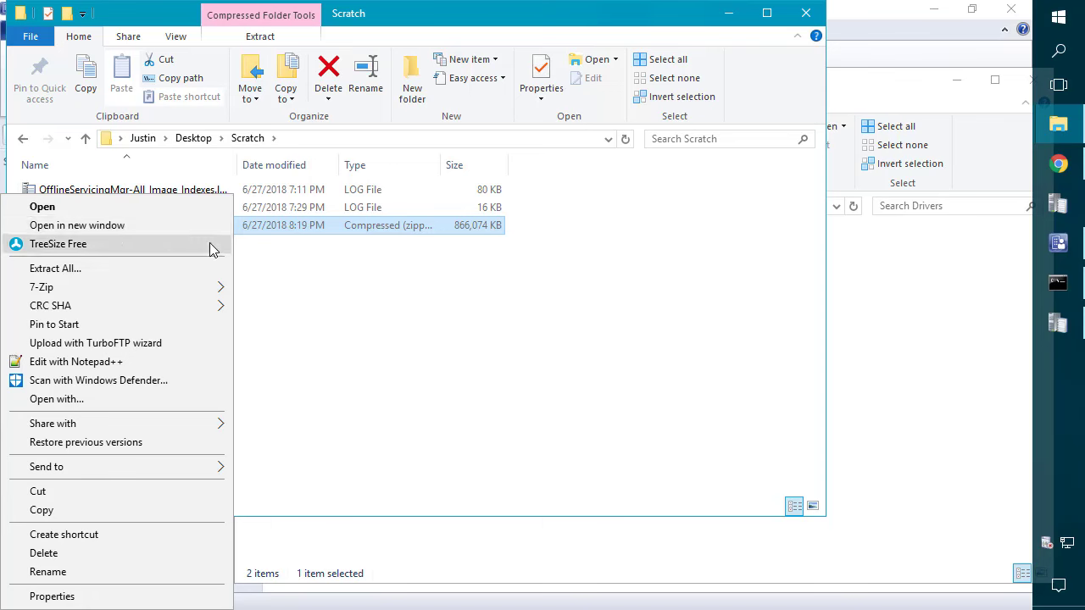
{"action": "left_click", "coordinate": [305, 277]}
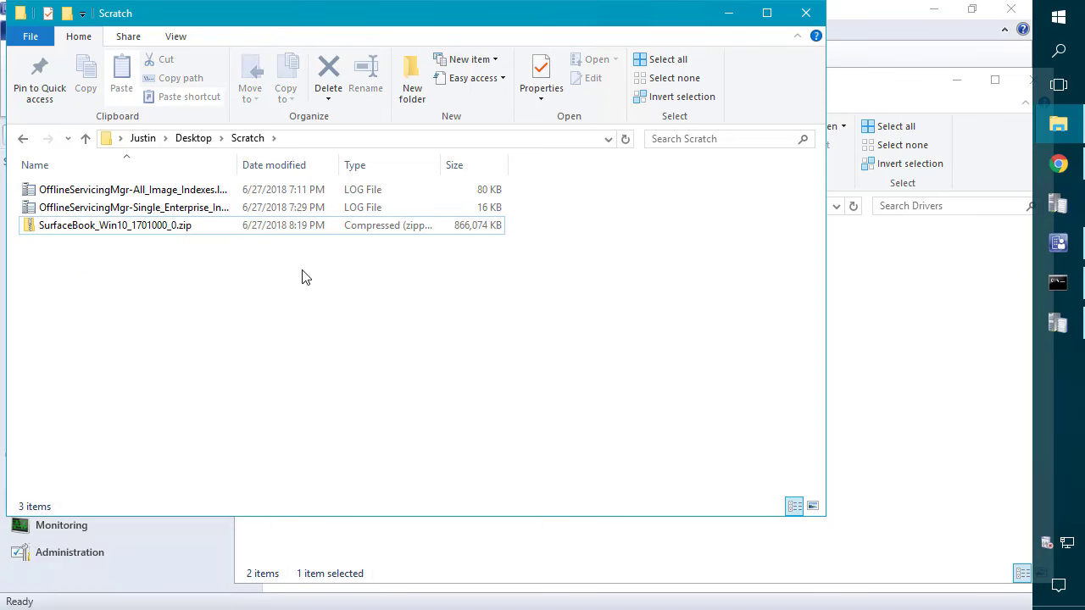
{"action": "right_click", "coordinate": [94, 231]}
{"action": "mouse_move", "coordinate": [109, 293]}
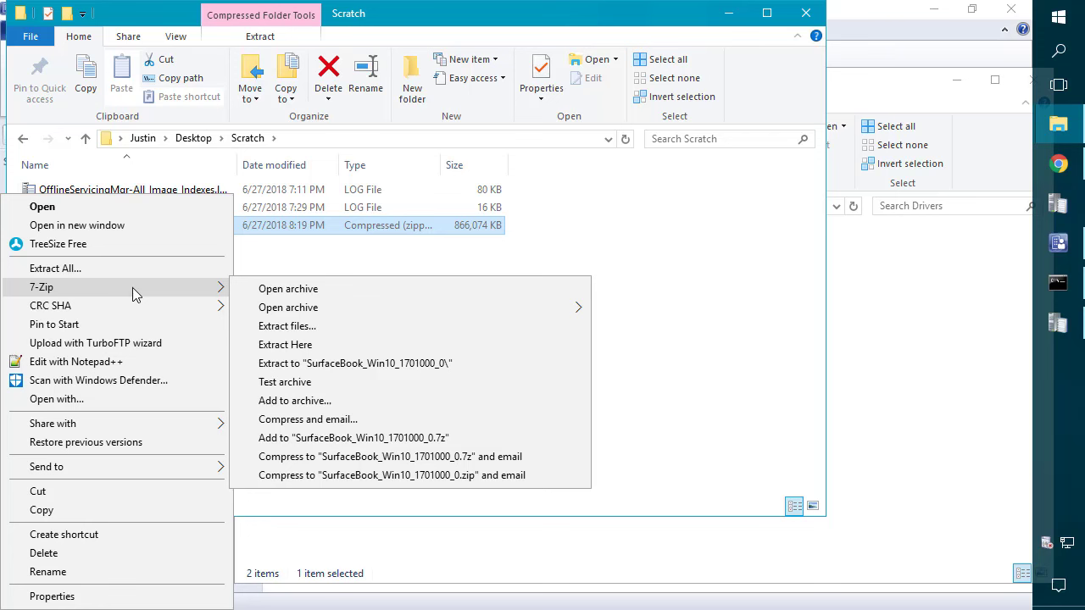
Step: Open the Surface Book driver archive in 7-Zip and start extracting Drivers, Firmware and ReadMe.txt
{"action": "left_click", "coordinate": [276, 290]}
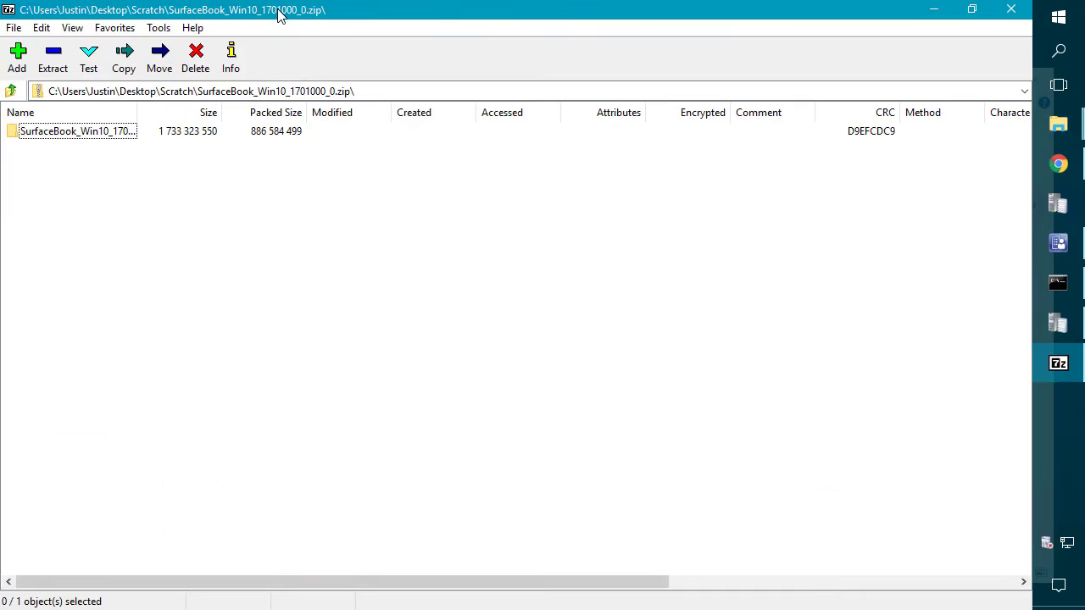
{"action": "double_click", "coordinate": [280, 15]}
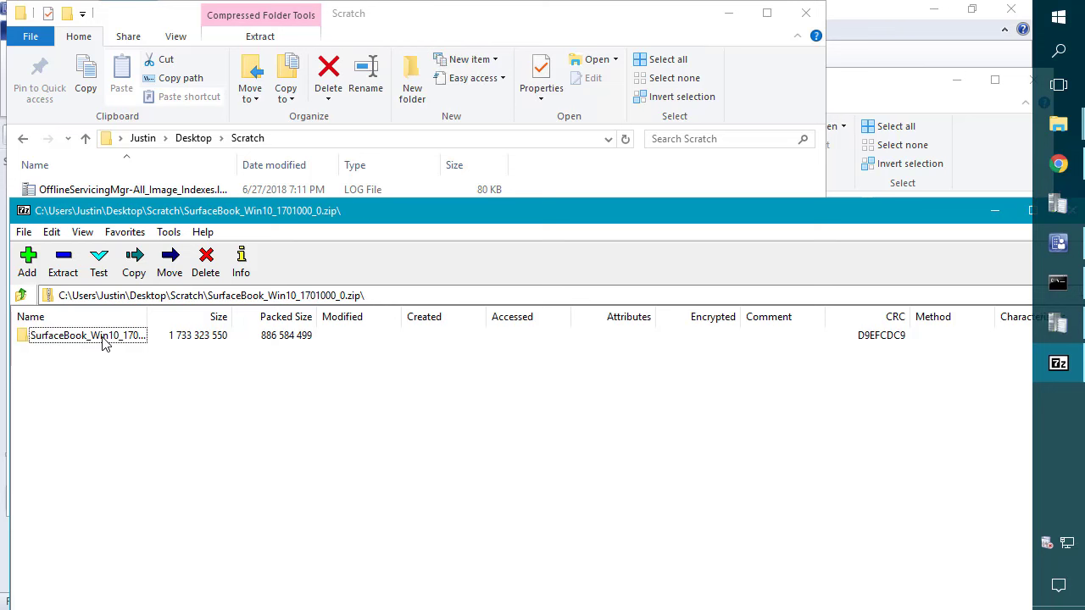
{"action": "double_click", "coordinate": [88, 336]}
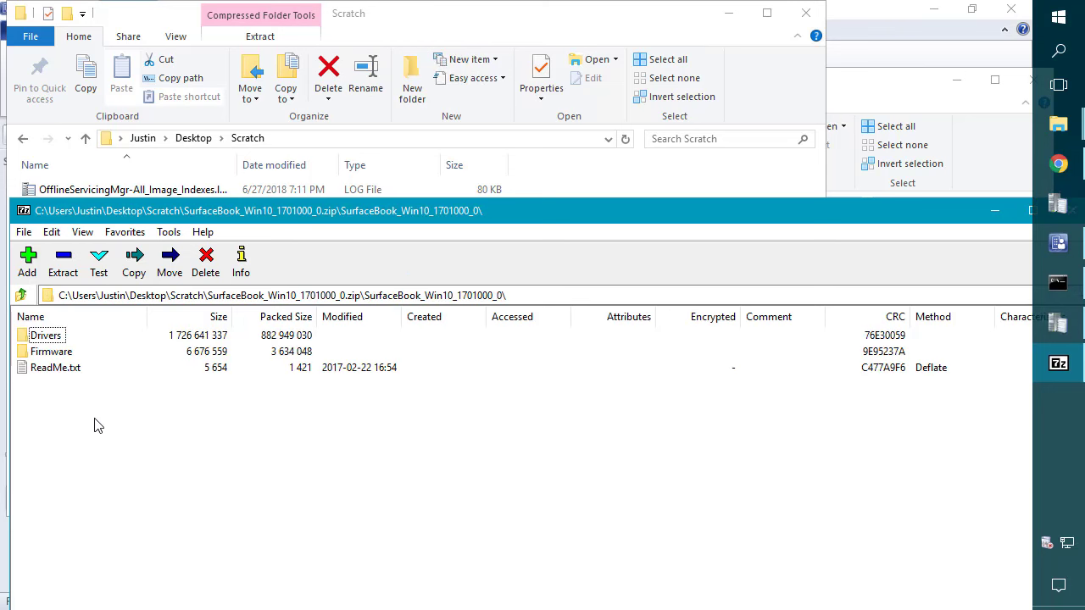
{"action": "left_click_drag", "start_coordinate": [97, 424], "coordinate": [17, 326]}
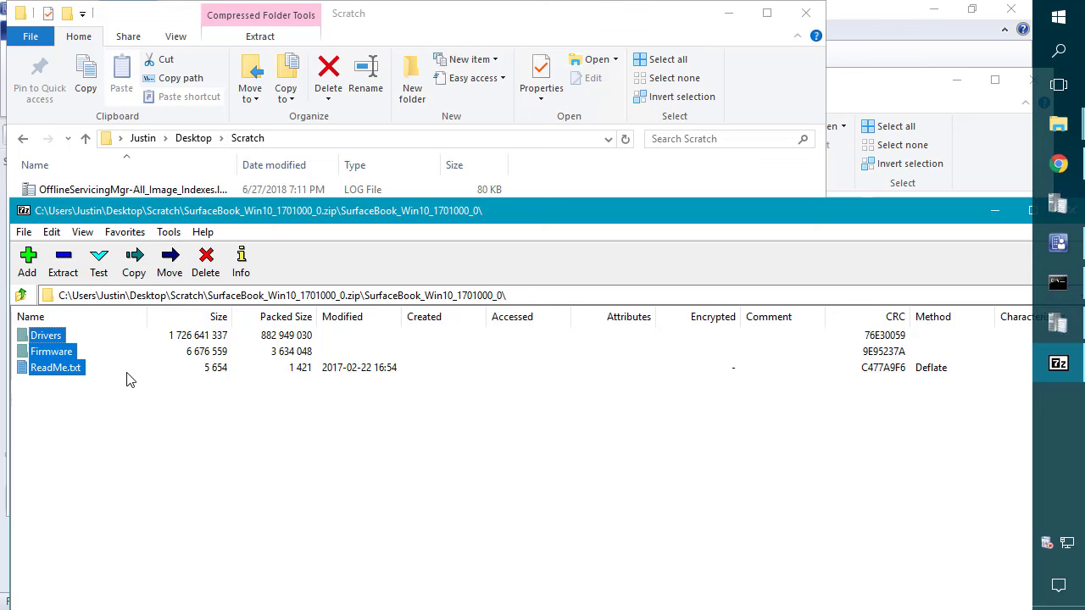
{"action": "left_click_drag", "start_coordinate": [120, 431], "coordinate": [37, 343]}
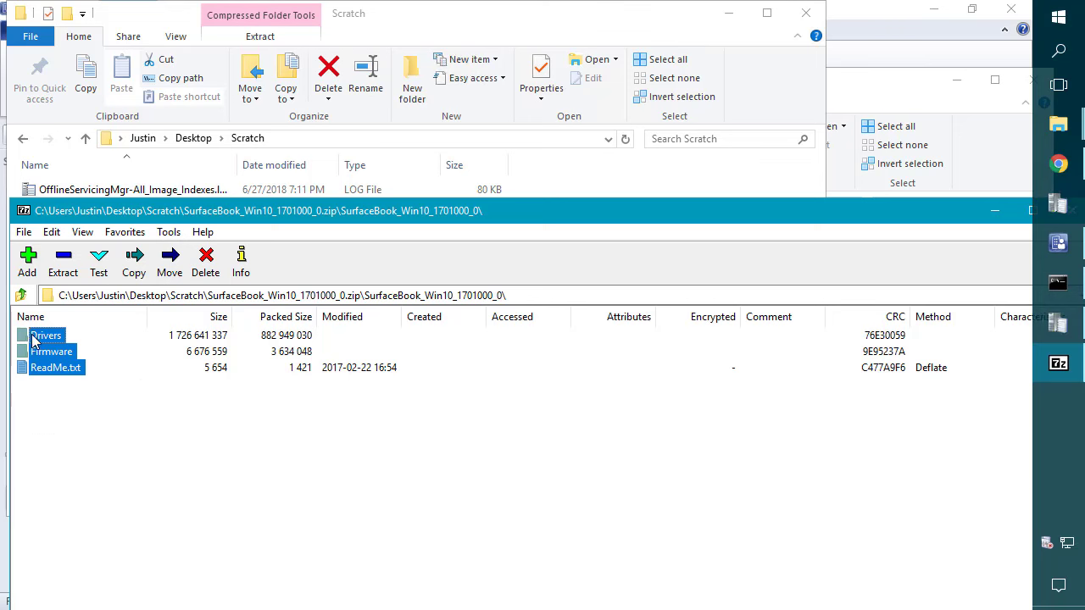
{"action": "left_click", "coordinate": [66, 259]}
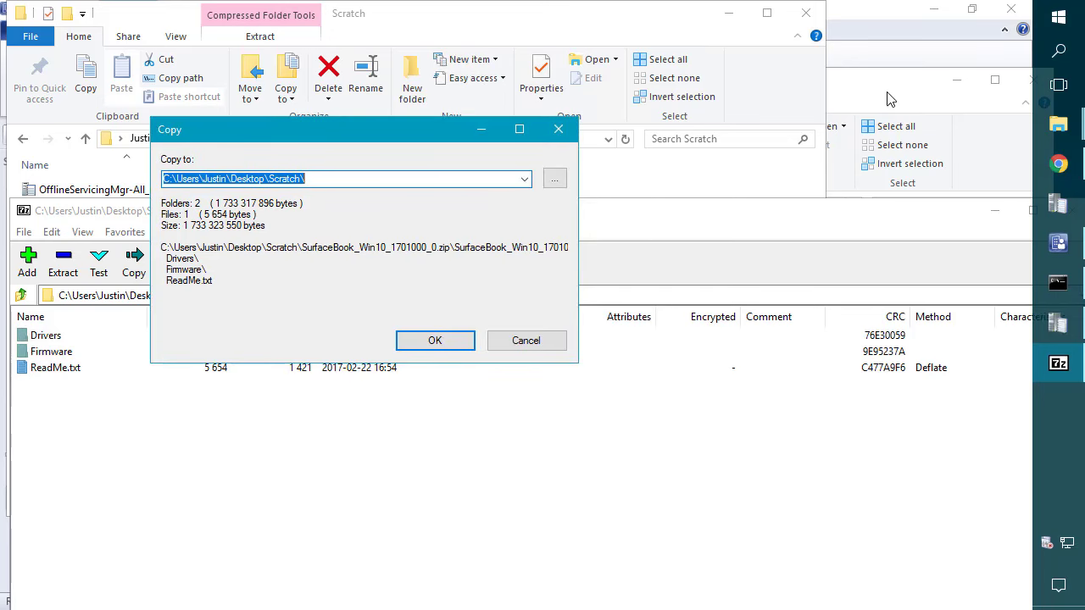
Step: Browse to Sources\Windows 10 x64\Microsoft\Surface Book on the network share and select its full path
{"action": "left_click", "coordinate": [888, 99]}
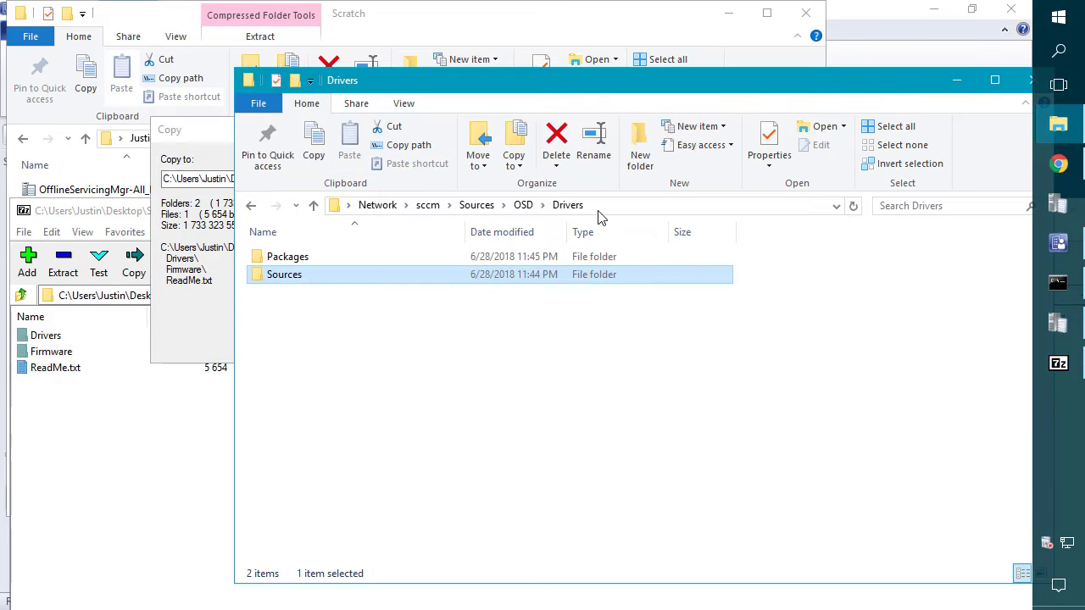
{"action": "double_click", "coordinate": [280, 277]}
{"action": "double_click", "coordinate": [303, 264]}
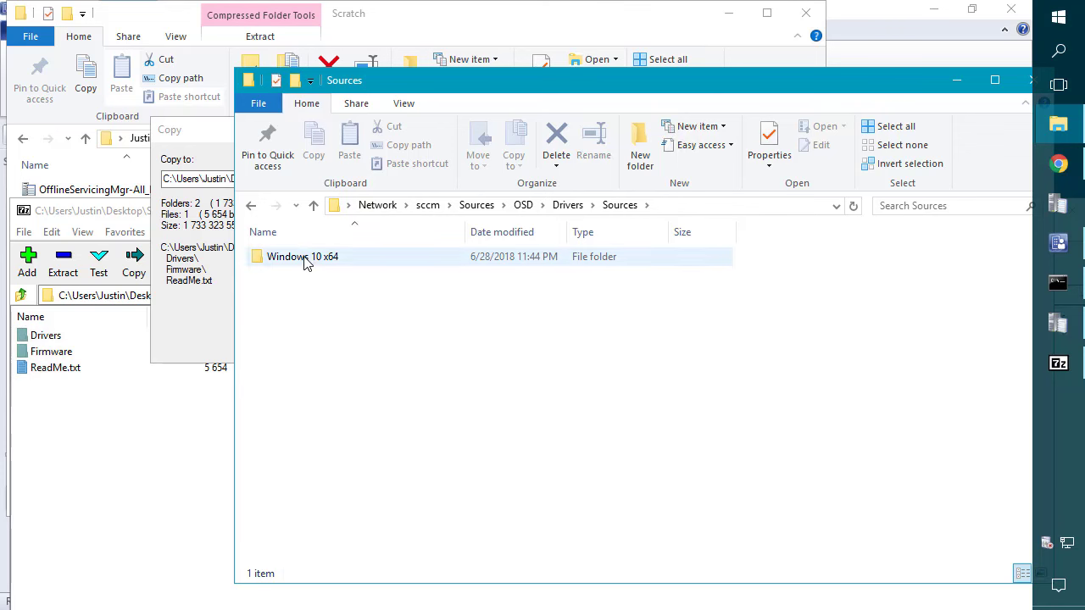
{"action": "double_click", "coordinate": [293, 263]}
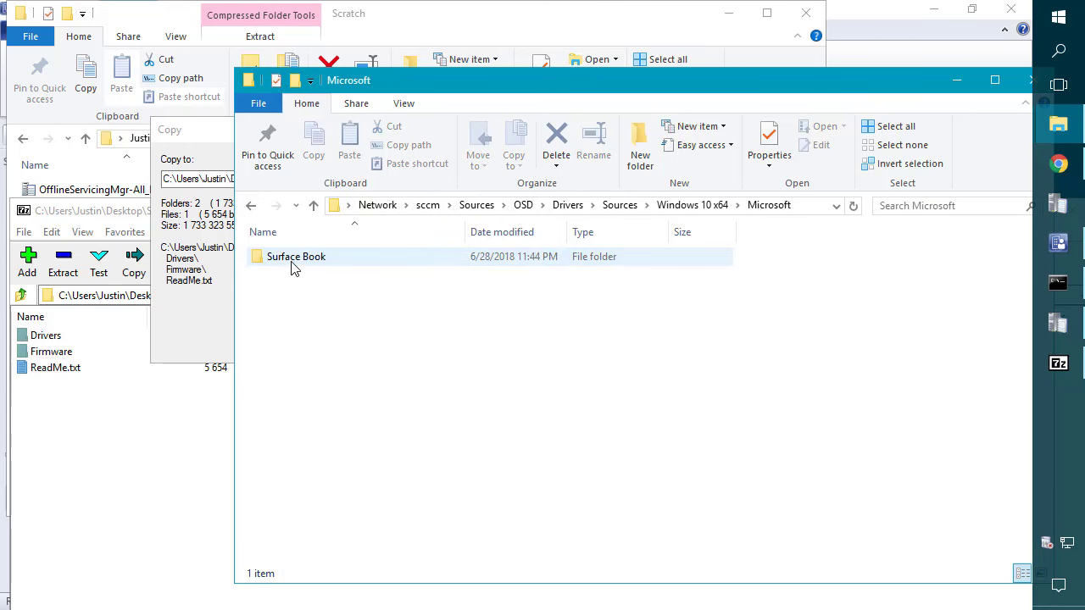
{"action": "double_click", "coordinate": [309, 264]}
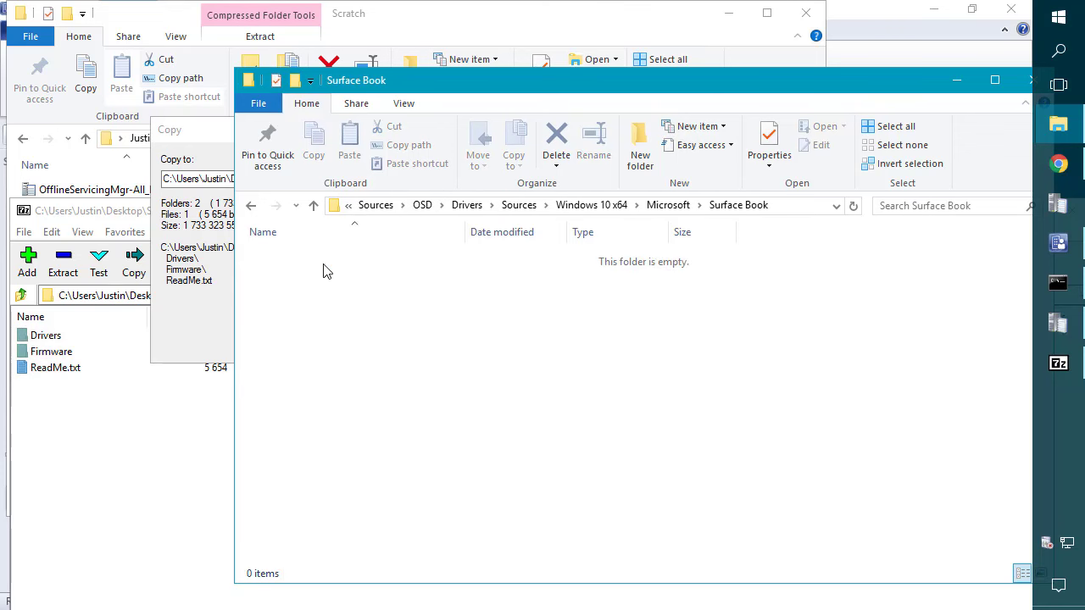
{"action": "left_click", "coordinate": [788, 206]}
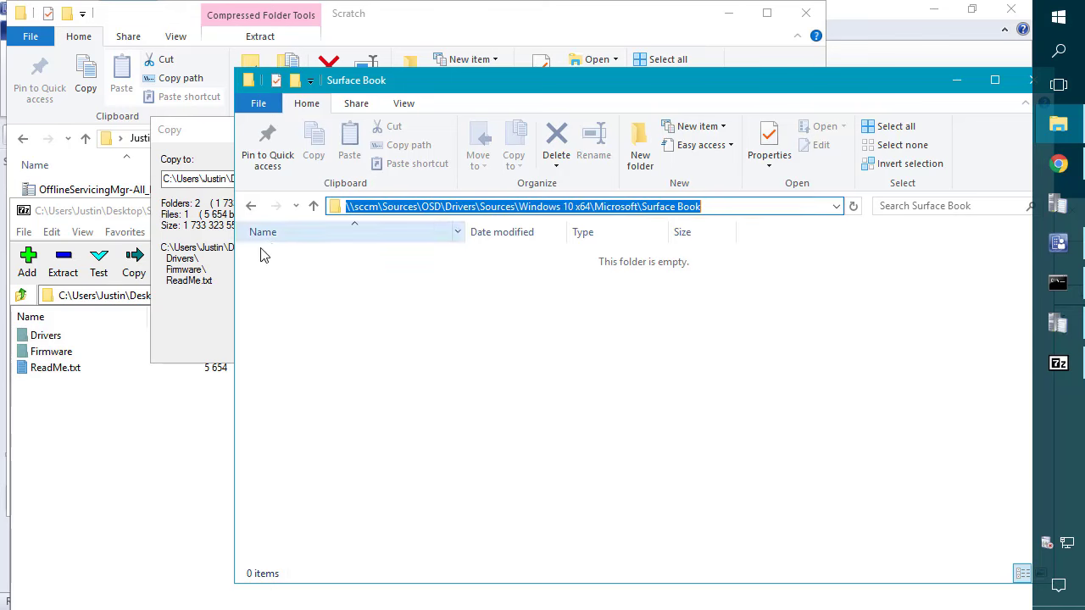
Step: Extract the archive into the pasted Surface Book folder path, then close 7-Zip and the folder window
{"action": "left_click", "coordinate": [214, 210]}
{"action": "type", "text": "C:\\Users\\Justin\\Sources\\ESD\\Drivers\\Sources\\Windows 10 x64\\Microsoft\\Surface Book"}
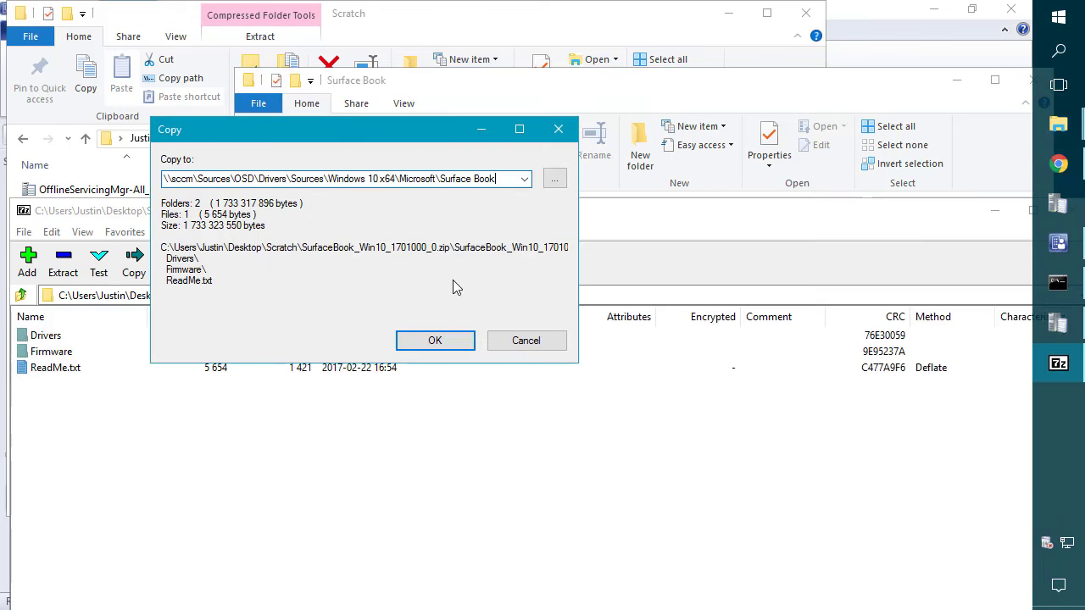
{"action": "left_click", "coordinate": [435, 340]}
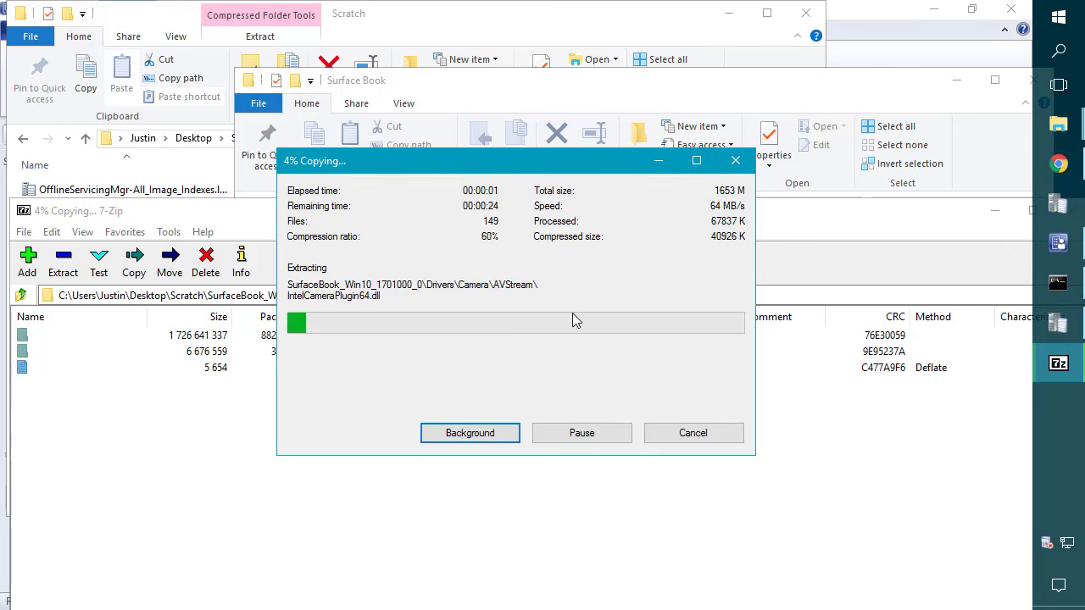
{"action": "left_click_drag", "start_coordinate": [570, 158], "coordinate": [407, 83]}
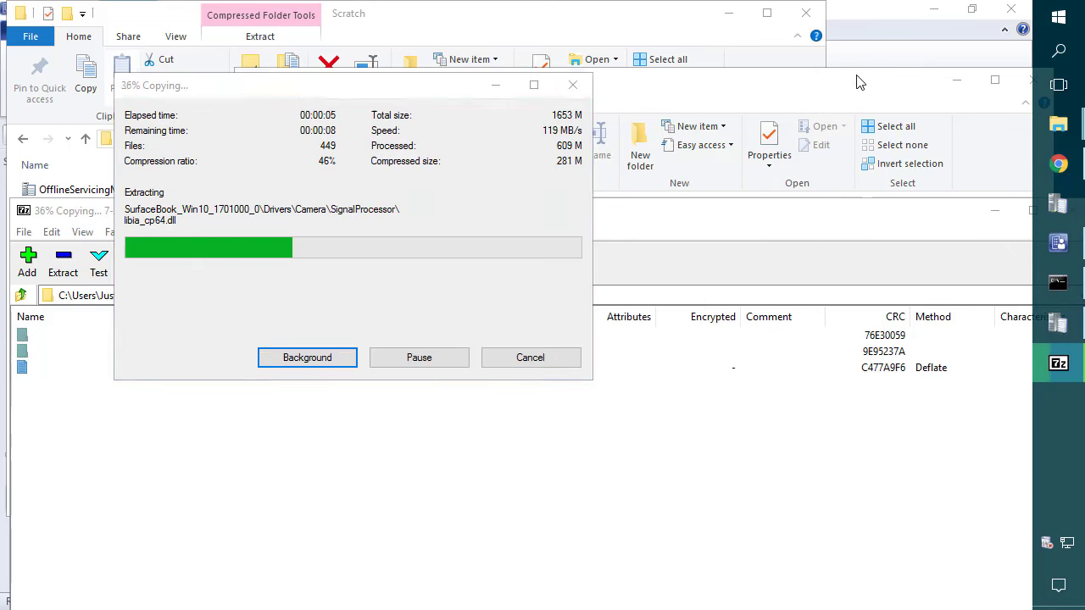
{"action": "left_click", "coordinate": [961, 192]}
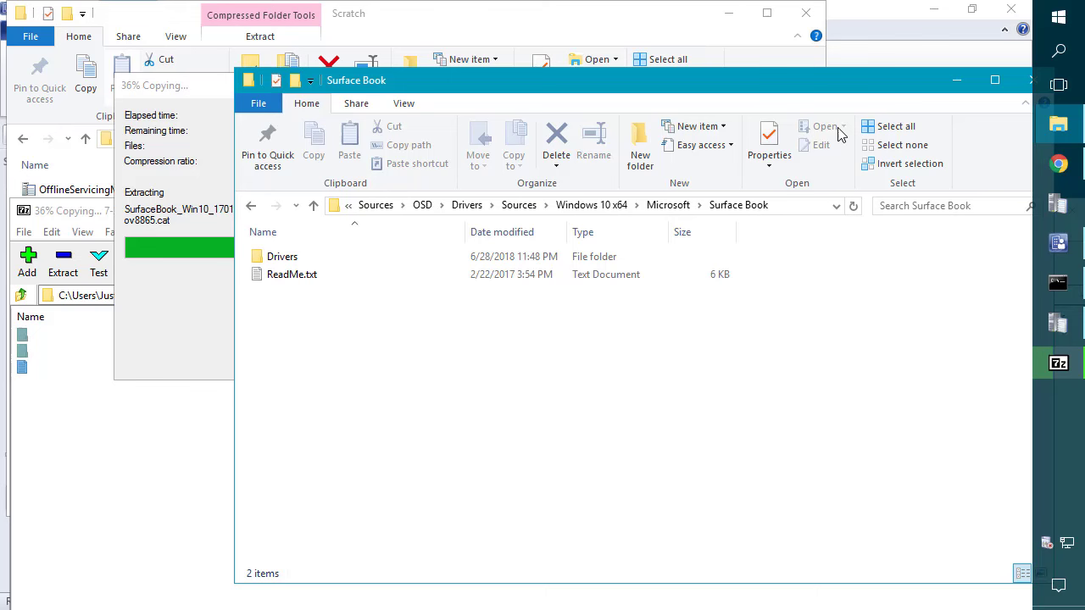
{"action": "left_click", "coordinate": [786, 206]}
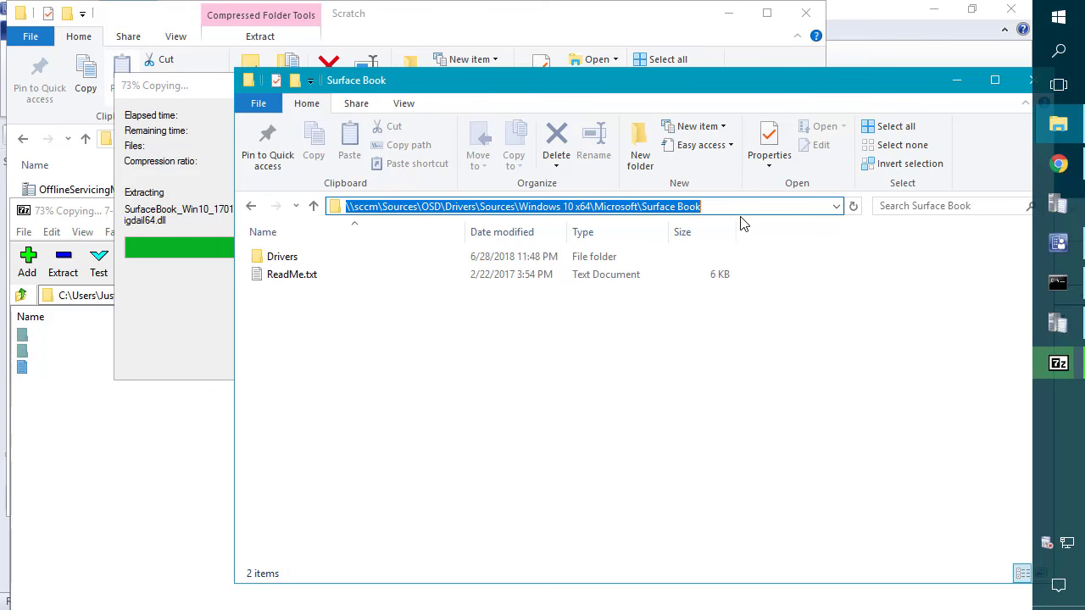
{"action": "left_click", "coordinate": [203, 303]}
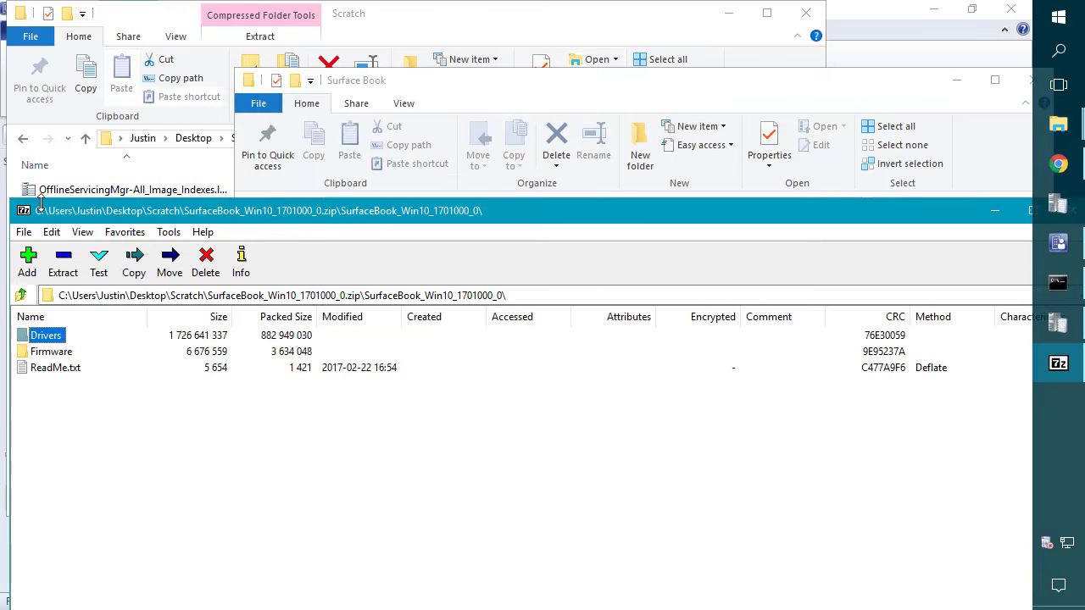
{"action": "double_click", "coordinate": [24, 210]}
{"action": "double_click", "coordinate": [248, 86]}
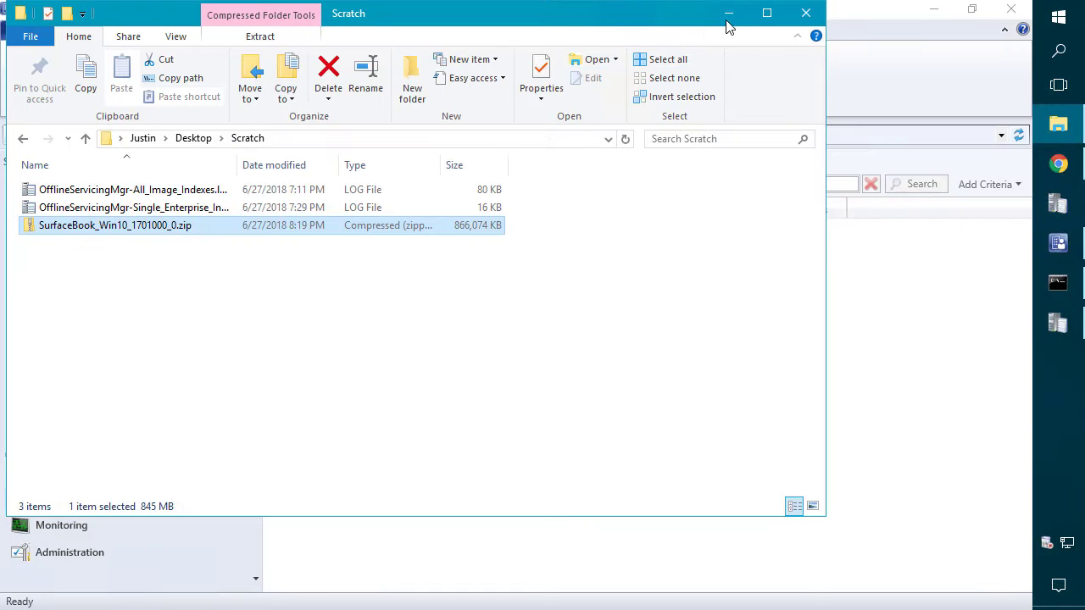
Step: Create a Windows 10 x64 folder under the Drivers node
{"action": "left_click", "coordinate": [805, 13]}
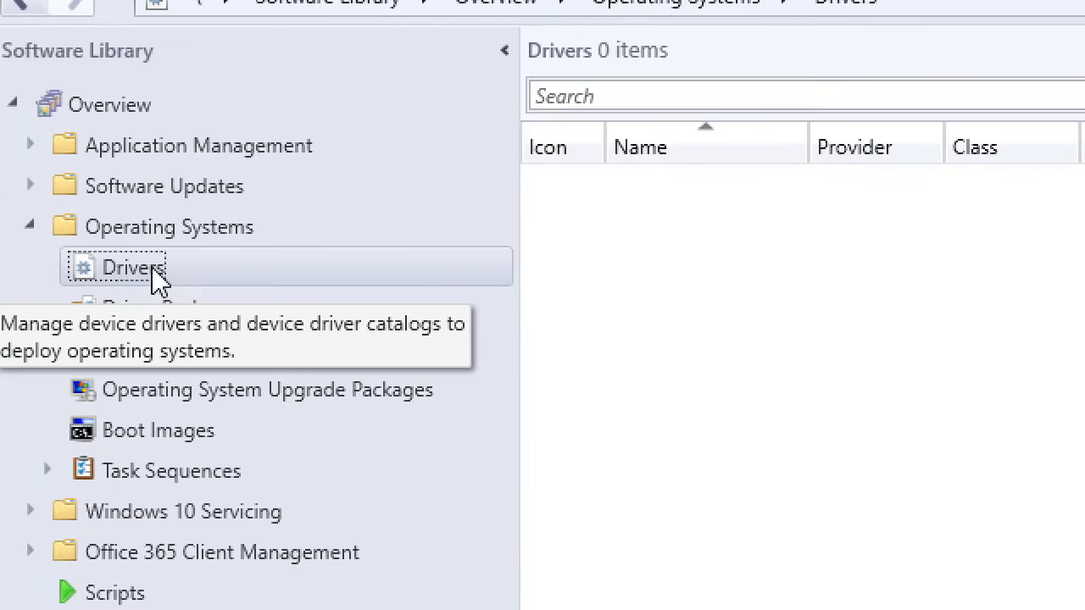
{"action": "right_click", "coordinate": [154, 271]}
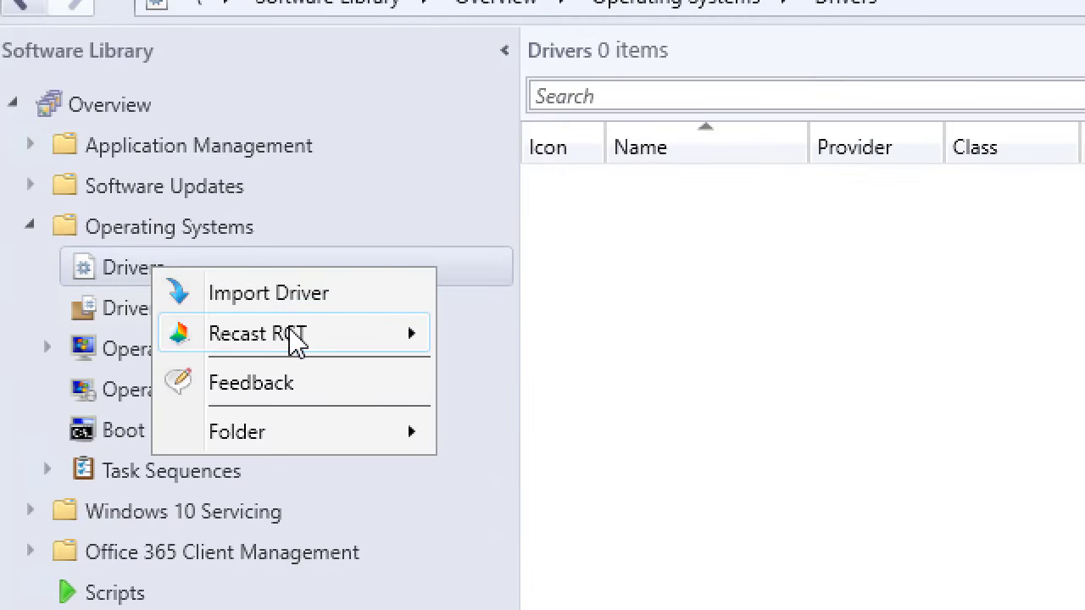
{"action": "mouse_move", "coordinate": [310, 444]}
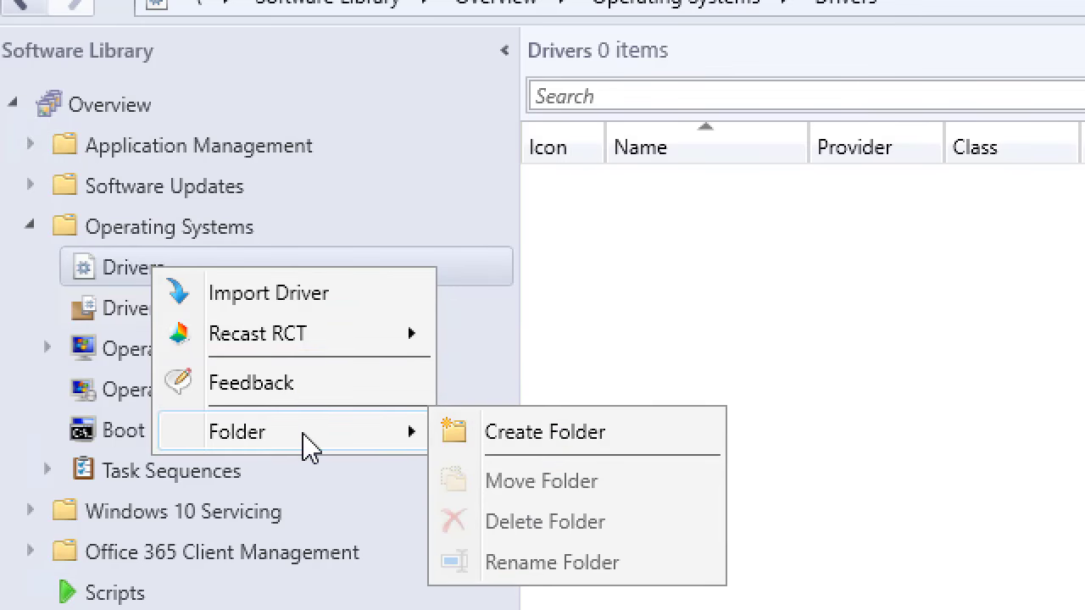
{"action": "left_click", "coordinate": [545, 434]}
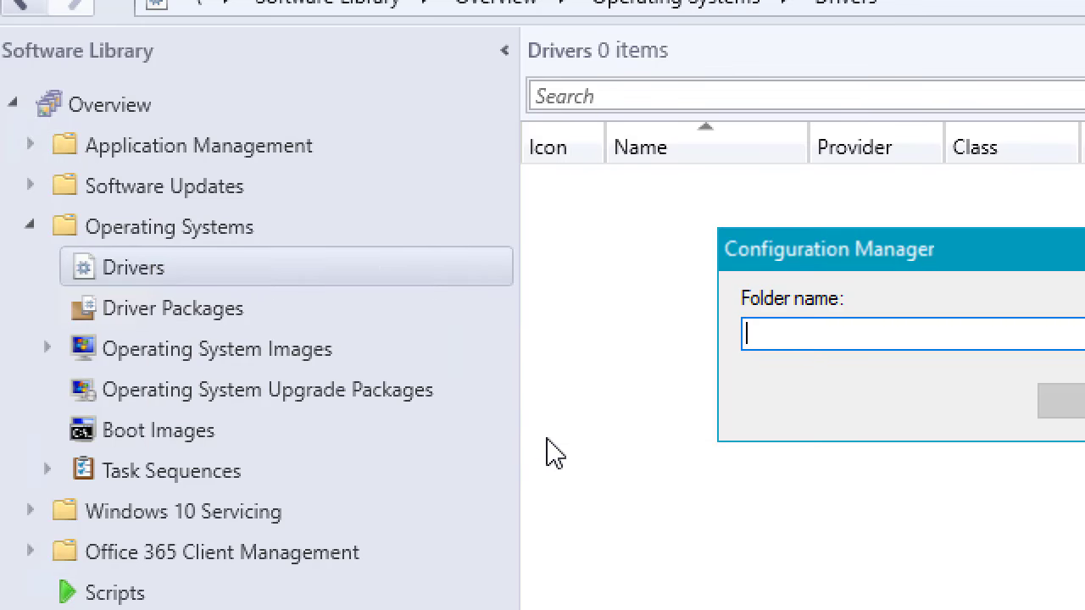
{"action": "type", "text": "Windows 10 x64"}
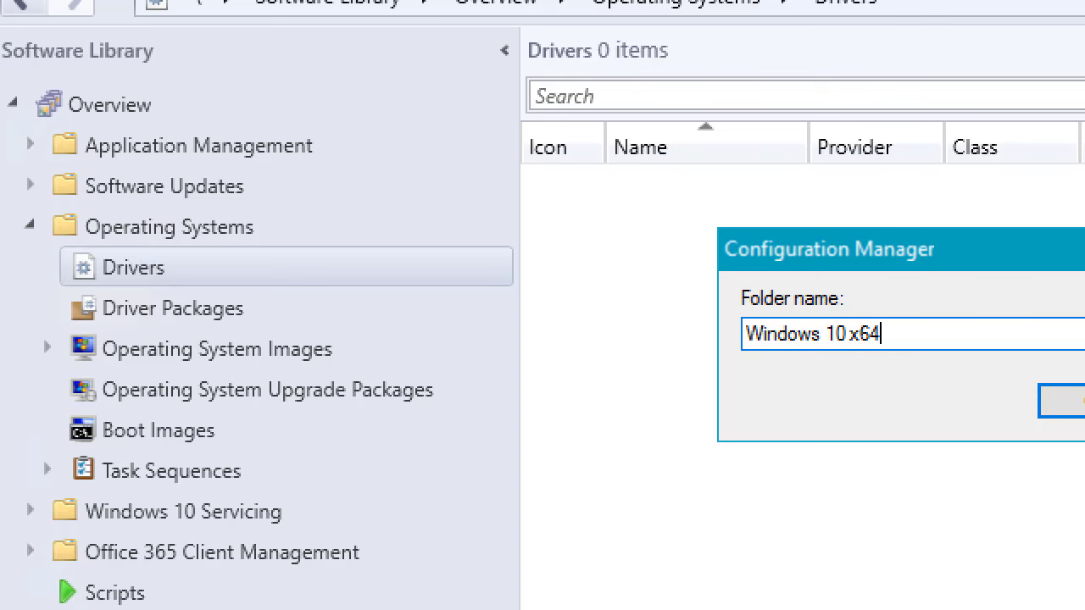
{"action": "key", "text": "Return"}
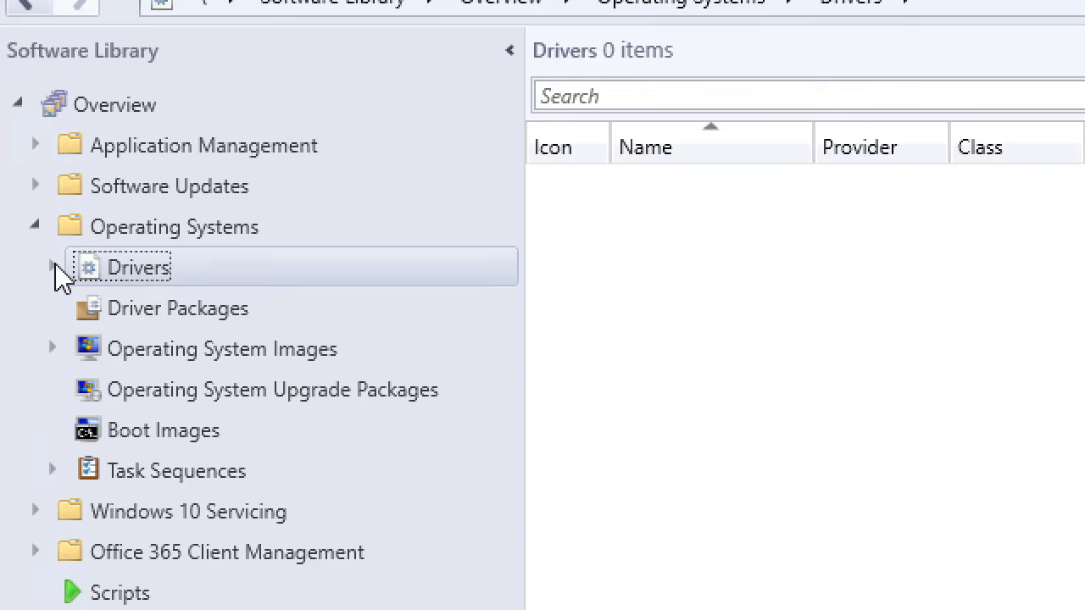
{"action": "left_click", "coordinate": [52, 267]}
Step: Create a Microsoft subfolder inside Windows 10 x64
{"action": "right_click", "coordinate": [176, 310]}
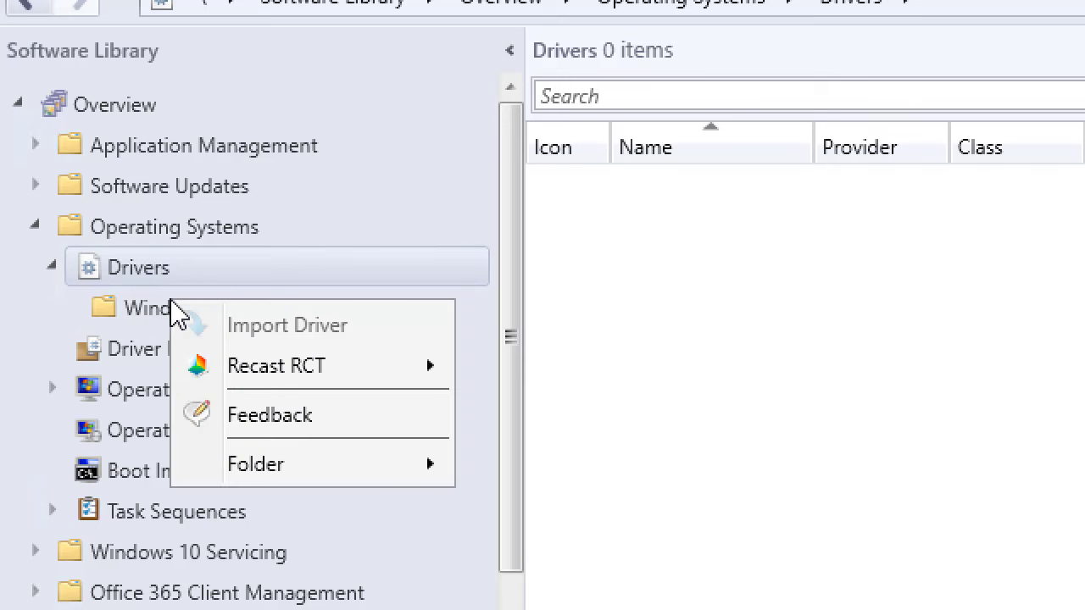
{"action": "mouse_move", "coordinate": [327, 479]}
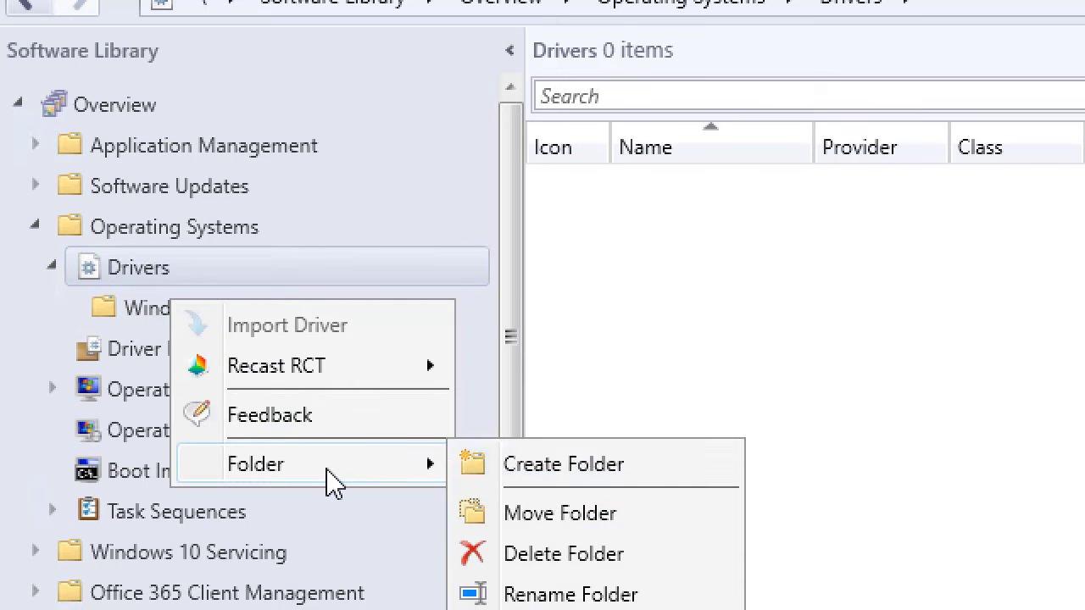
{"action": "left_click", "coordinate": [566, 474]}
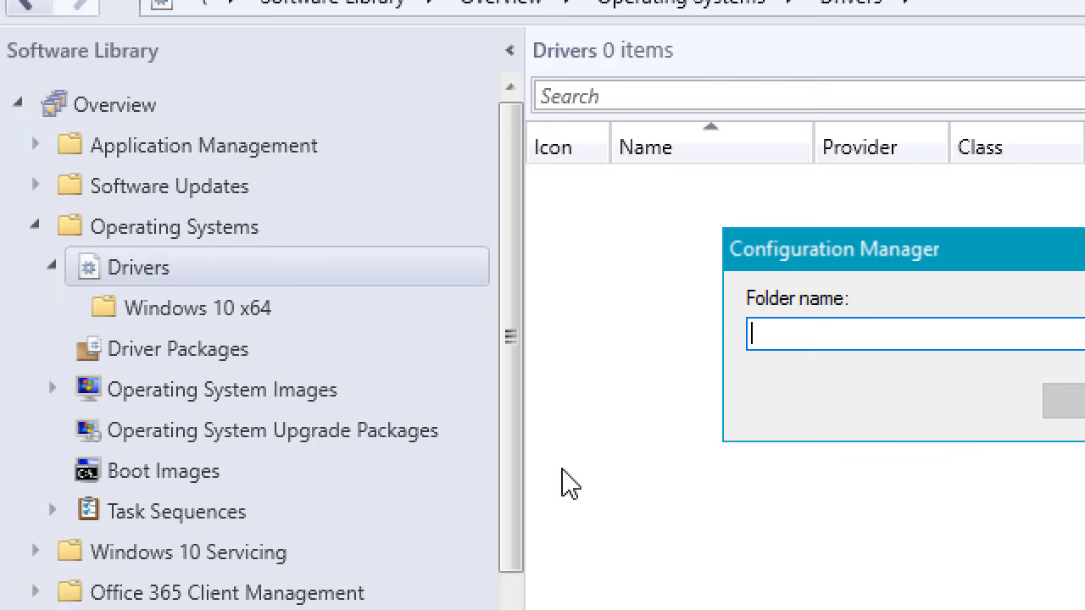
{"action": "type", "text": "Microsoft"}
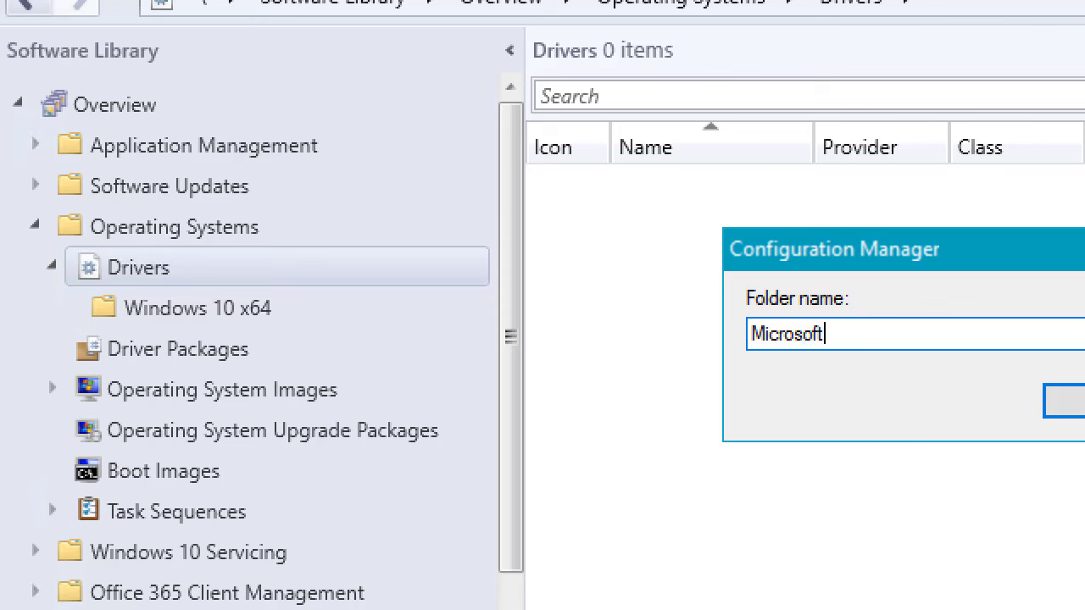
{"action": "key", "text": "Return"}
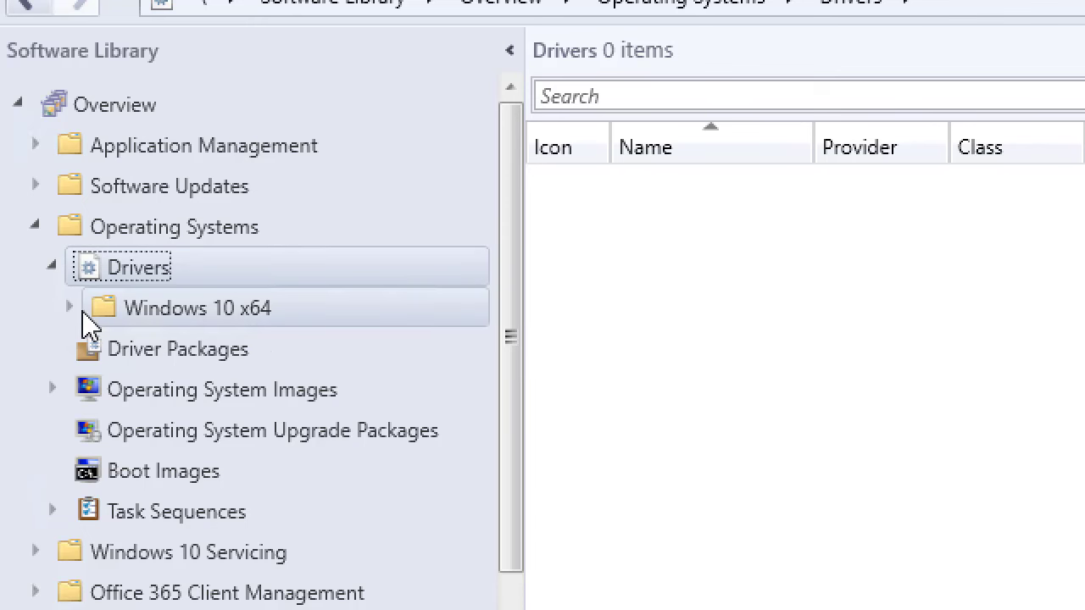
{"action": "left_click", "coordinate": [70, 309]}
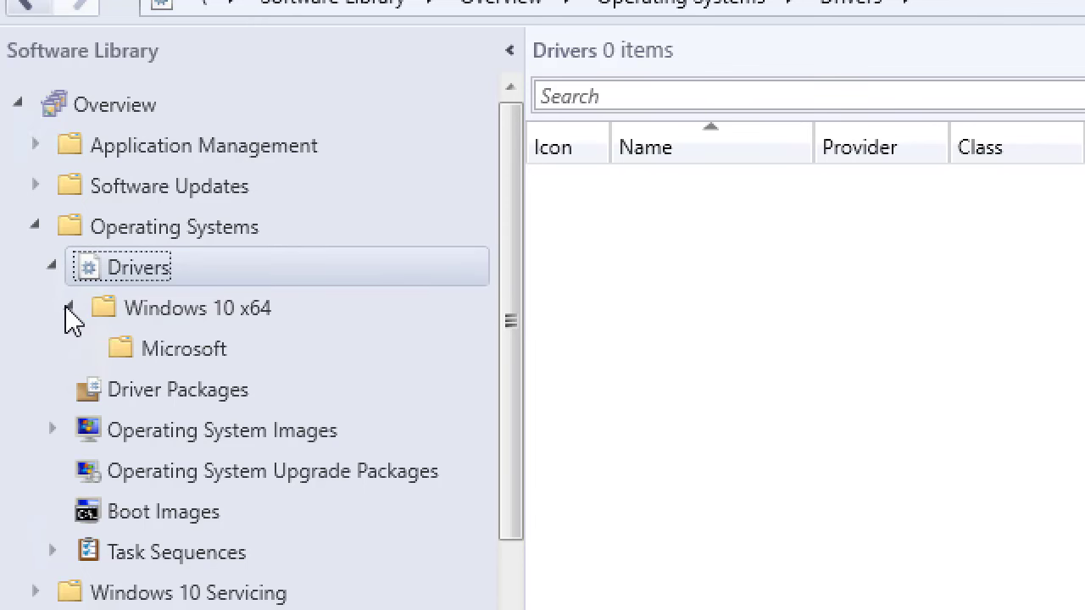
Step: Create a Surface Book folder inside Microsoft and select it
{"action": "right_click", "coordinate": [169, 366]}
{"action": "mouse_move", "coordinate": [398, 519]}
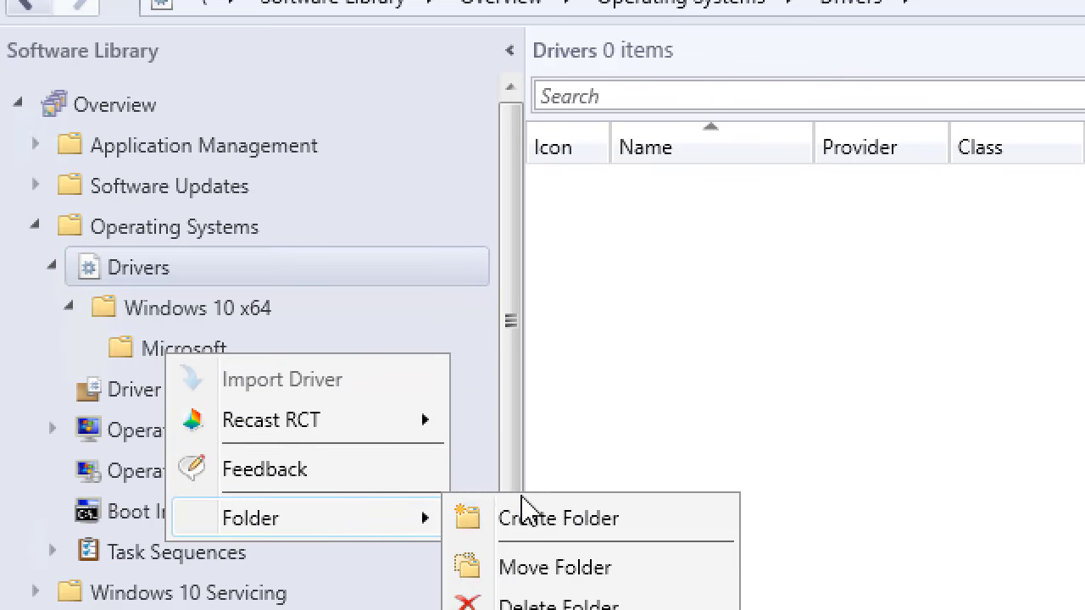
{"action": "left_click", "coordinate": [550, 525]}
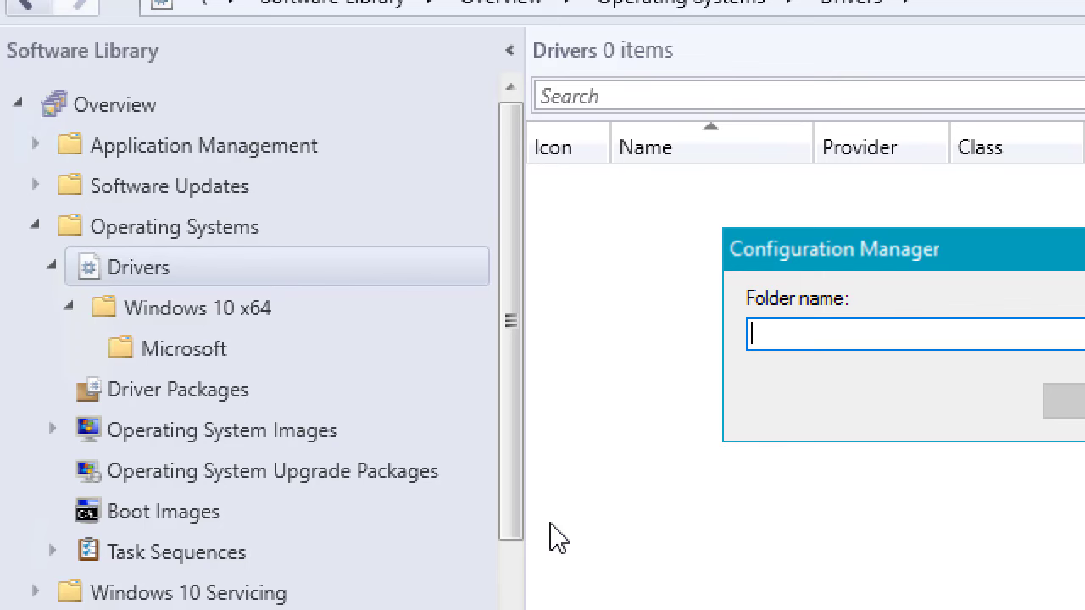
{"action": "type", "text": "Surface Book"}
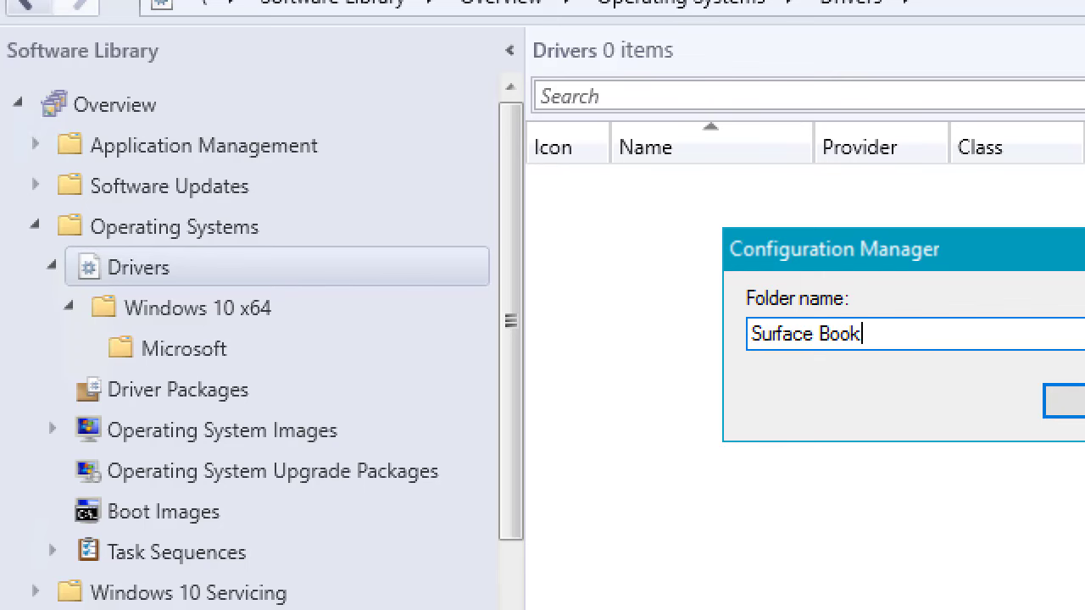
{"action": "key", "text": "Return"}
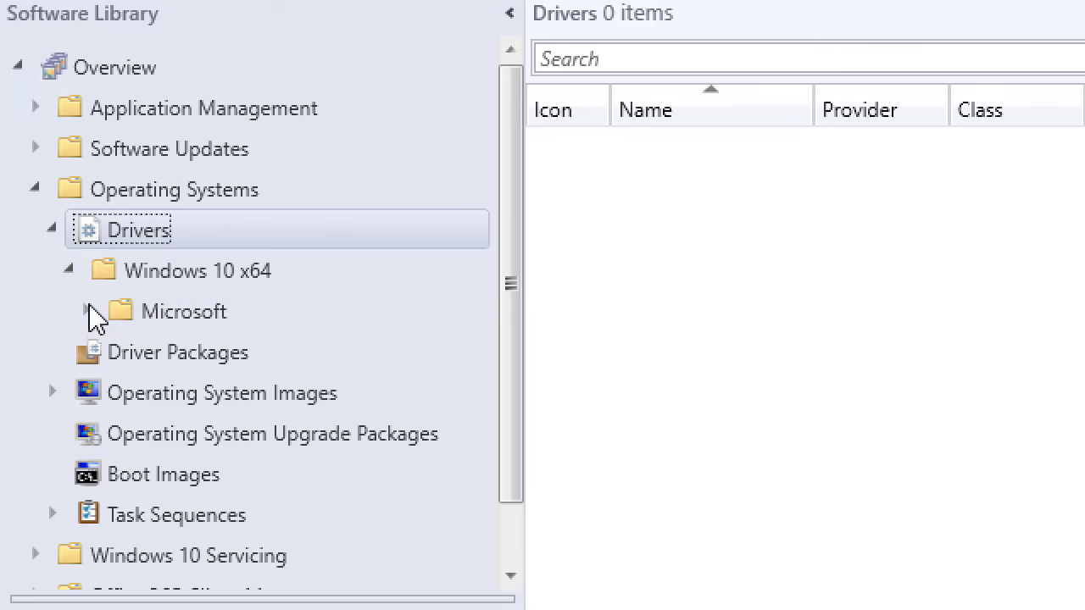
{"action": "left_click", "coordinate": [90, 310]}
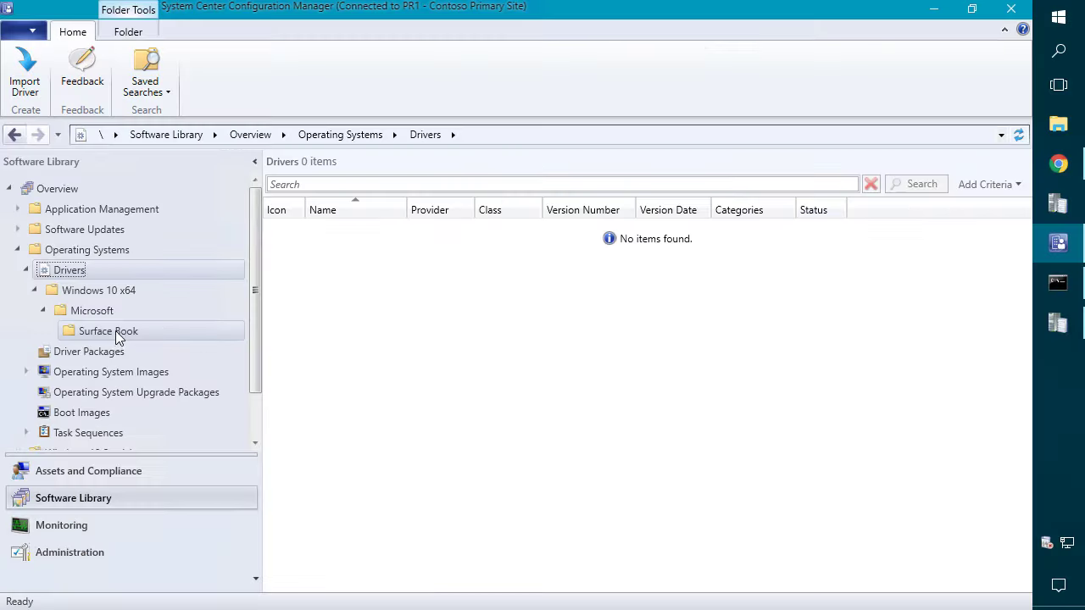
{"action": "left_click", "coordinate": [112, 333]}
Step: Return to the Drivers node and bring up its context menu
{"action": "right_click", "coordinate": [112, 334]}
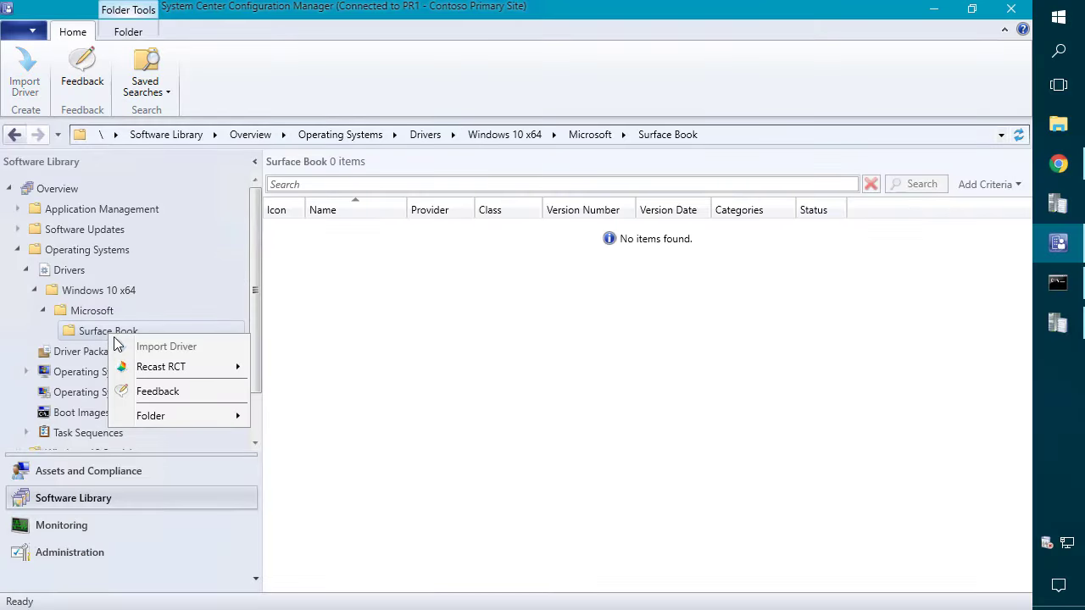
{"action": "left_click", "coordinate": [66, 275]}
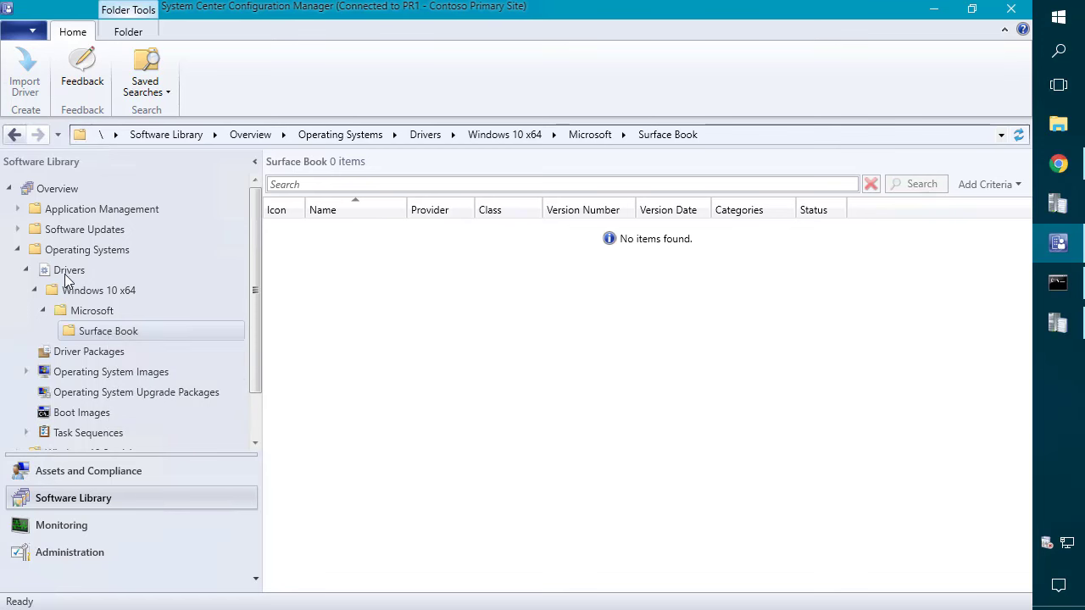
{"action": "left_click", "coordinate": [67, 273]}
{"action": "right_click", "coordinate": [67, 273]}
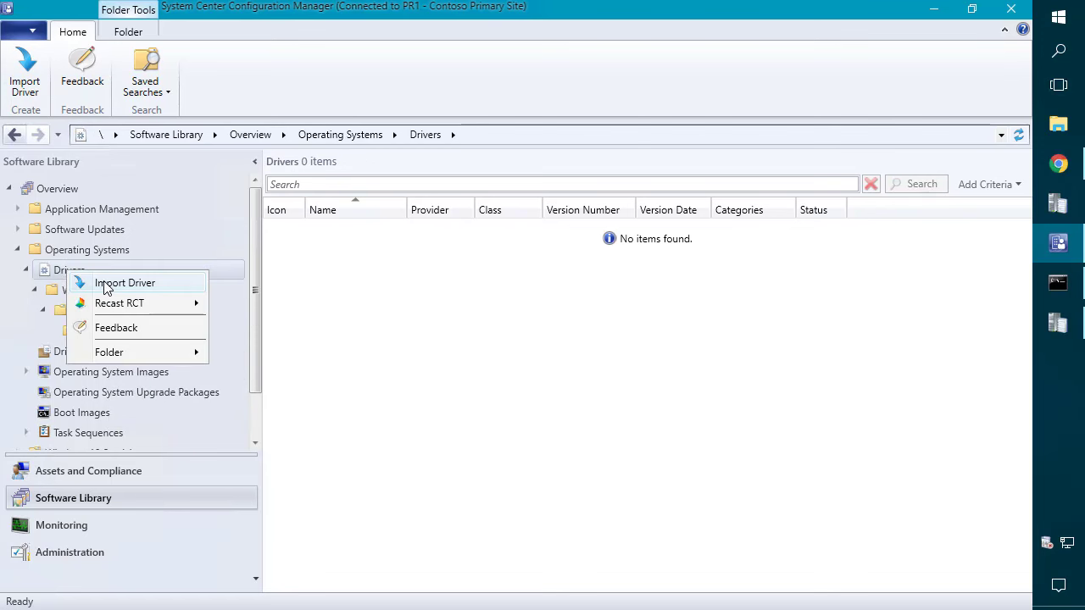
Step: Import drivers from the pasted Surface Book UNC path, appending a new category for duplicates, and start validation
{"action": "left_click", "coordinate": [119, 283]}
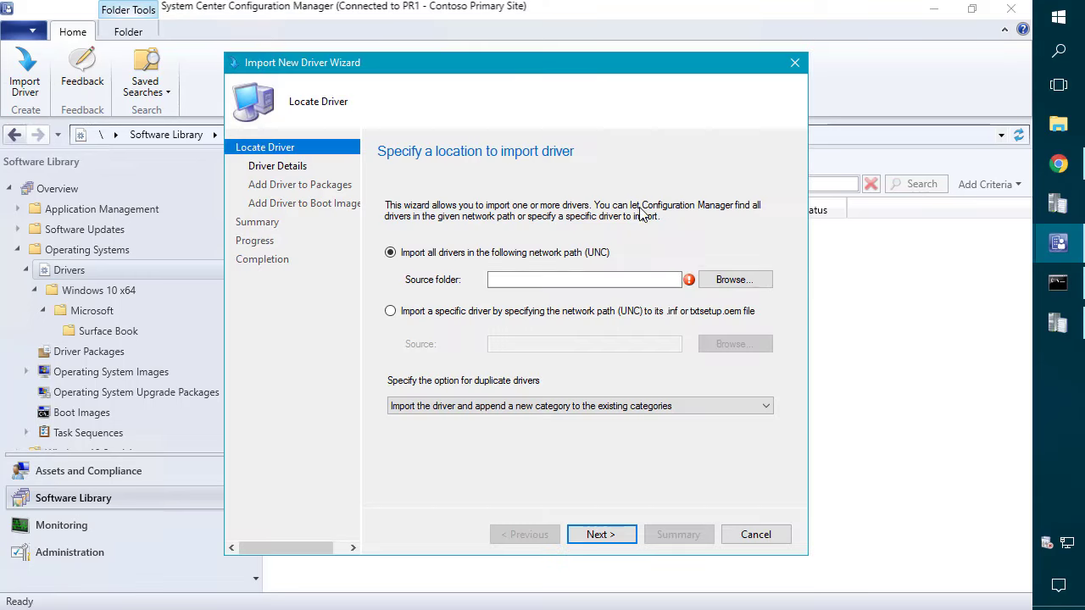
{"action": "left_click", "coordinate": [619, 279]}
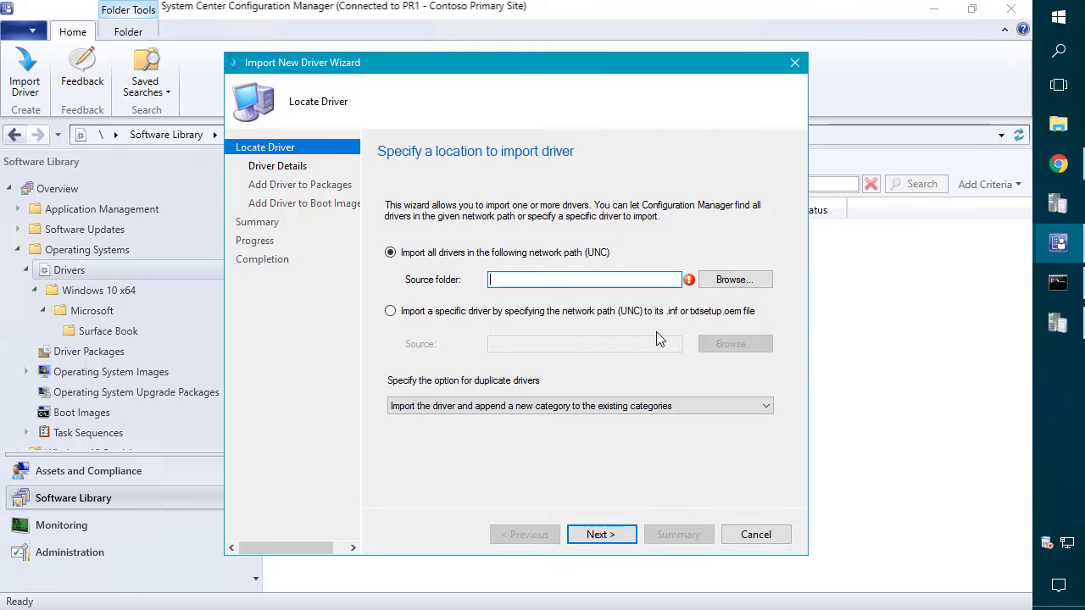
{"action": "key", "text": "ctrl+v"}
{"action": "left_click_drag", "start_coordinate": [679, 279], "coordinate": [423, 273]}
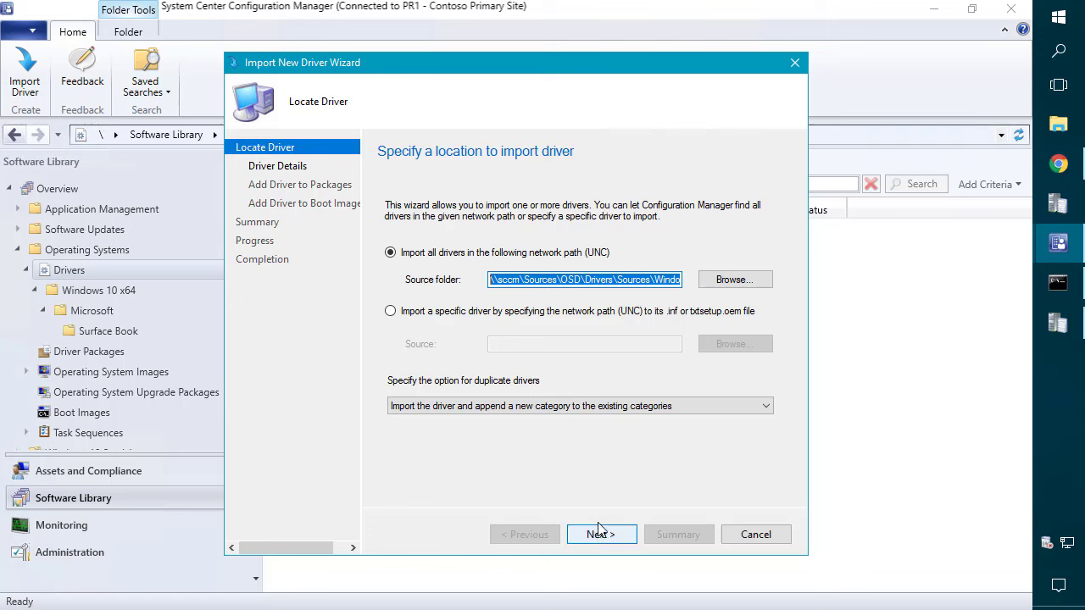
{"action": "left_click", "coordinate": [505, 406]}
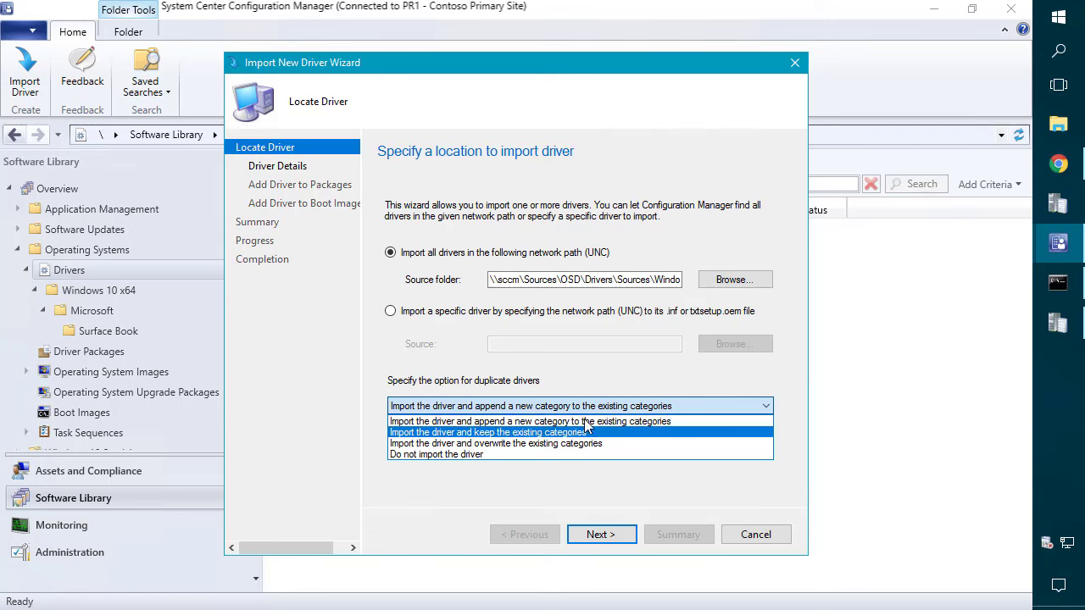
{"action": "left_click", "coordinate": [566, 395]}
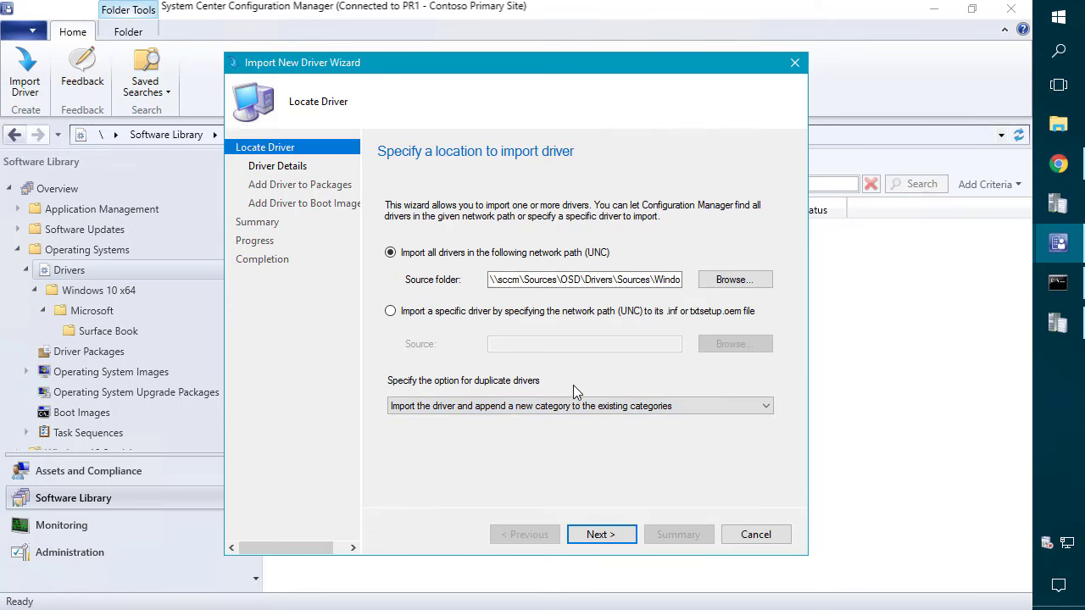
{"action": "left_click", "coordinate": [620, 536]}
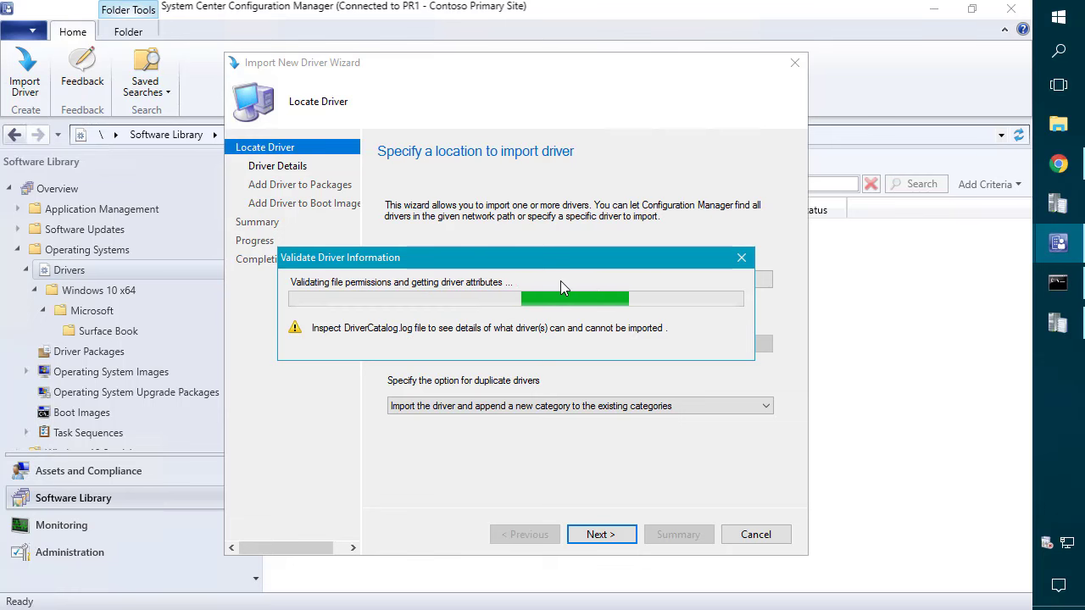
{"action": "left_click", "coordinate": [1058, 123]}
{"action": "double_click", "coordinate": [270, 271]}
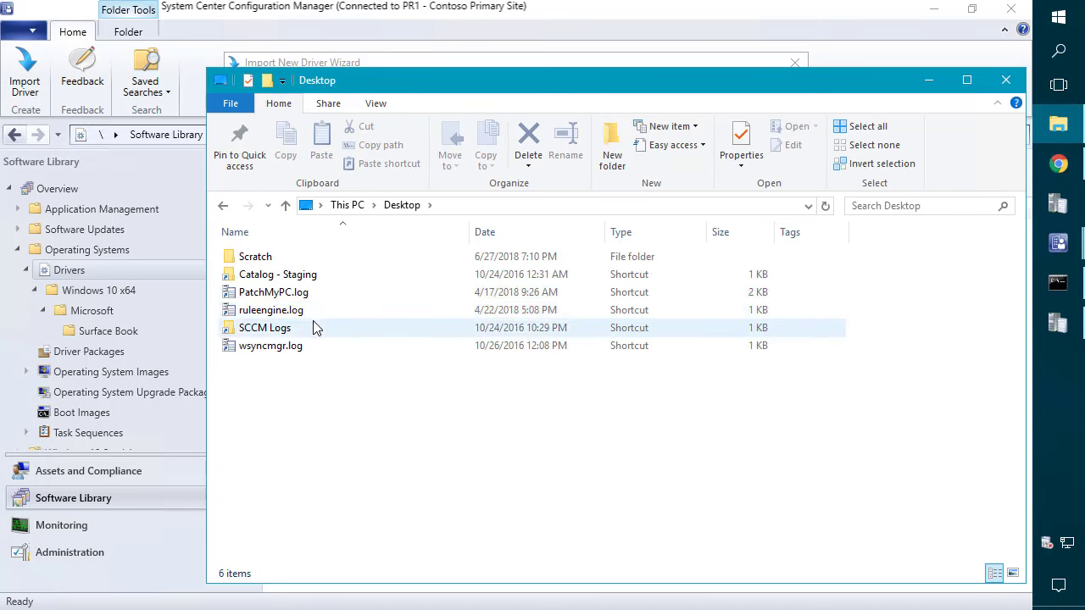
Step: Open DriverCatalog.log from the SCCM Logs folder in CMTrace, maximized
{"action": "double_click", "coordinate": [289, 328]}
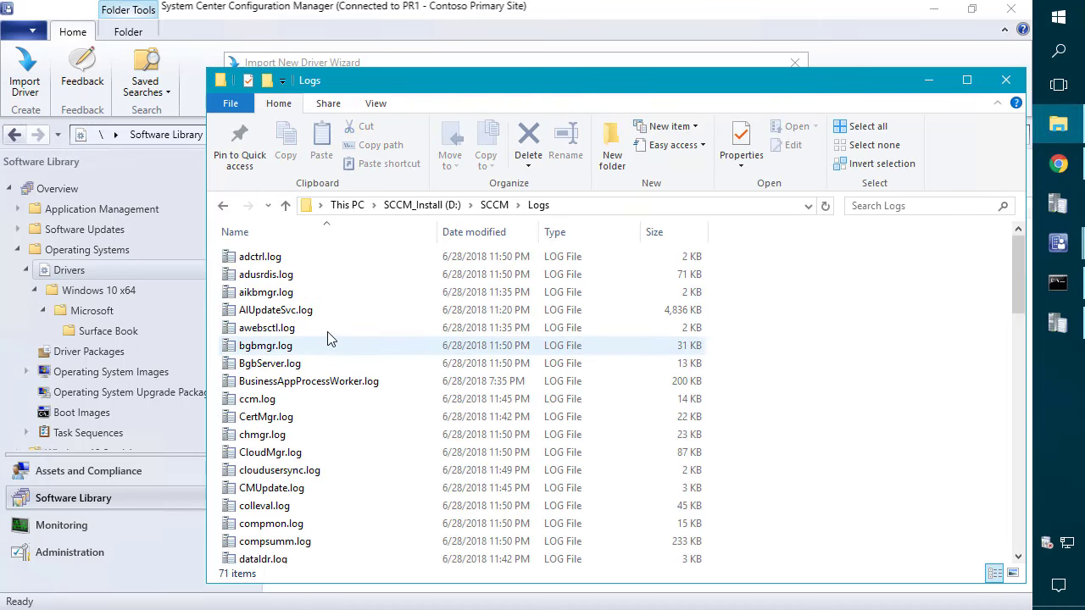
{"action": "left_click", "coordinate": [304, 329]}
{"action": "key", "text": "d"}
{"action": "key", "text": "r"}
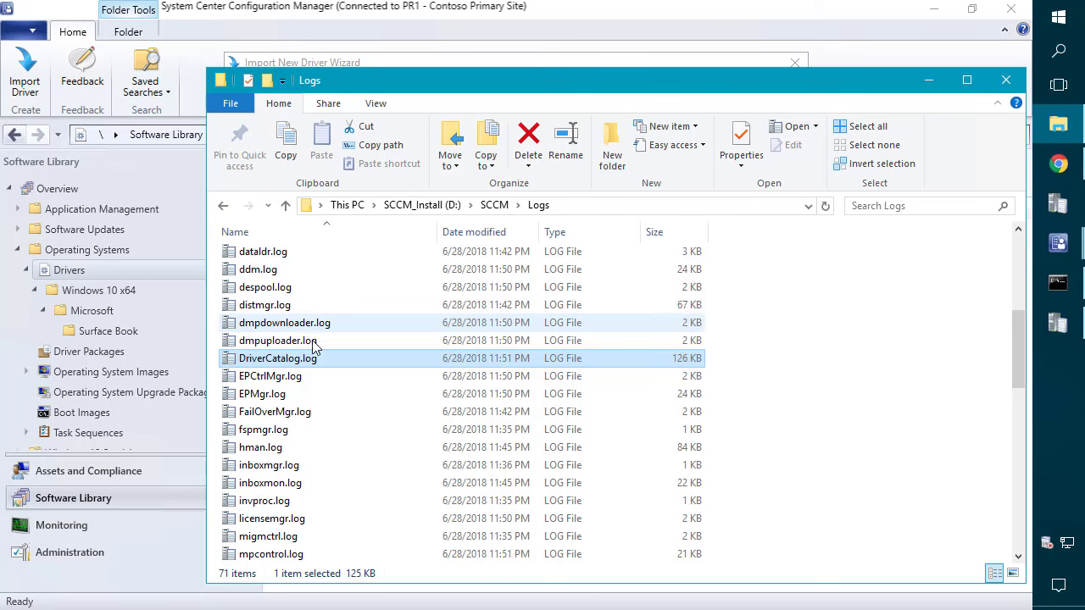
{"action": "double_click", "coordinate": [296, 366]}
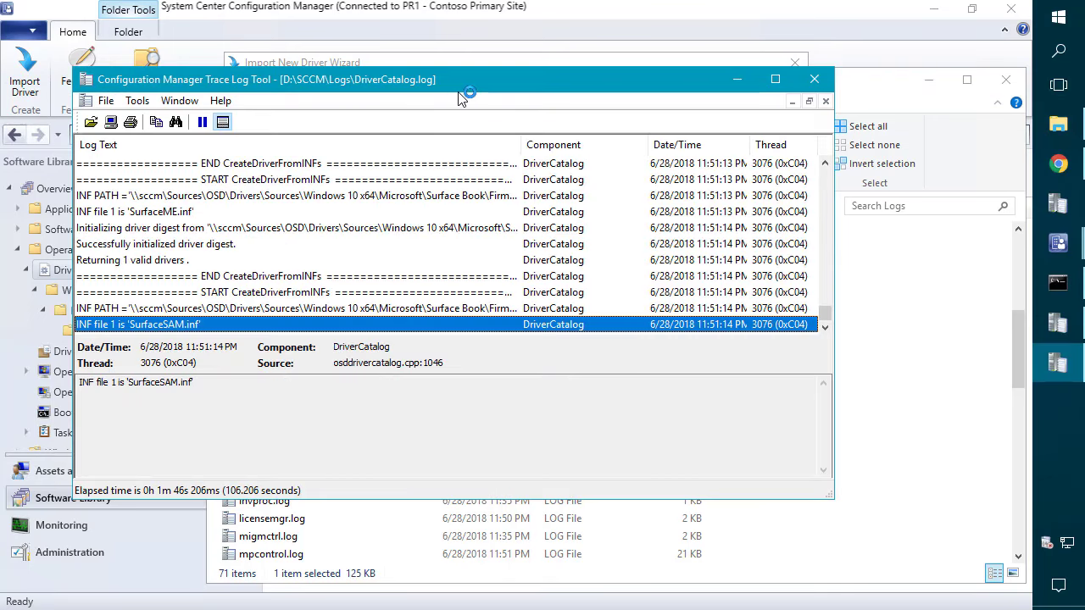
{"action": "double_click", "coordinate": [462, 80]}
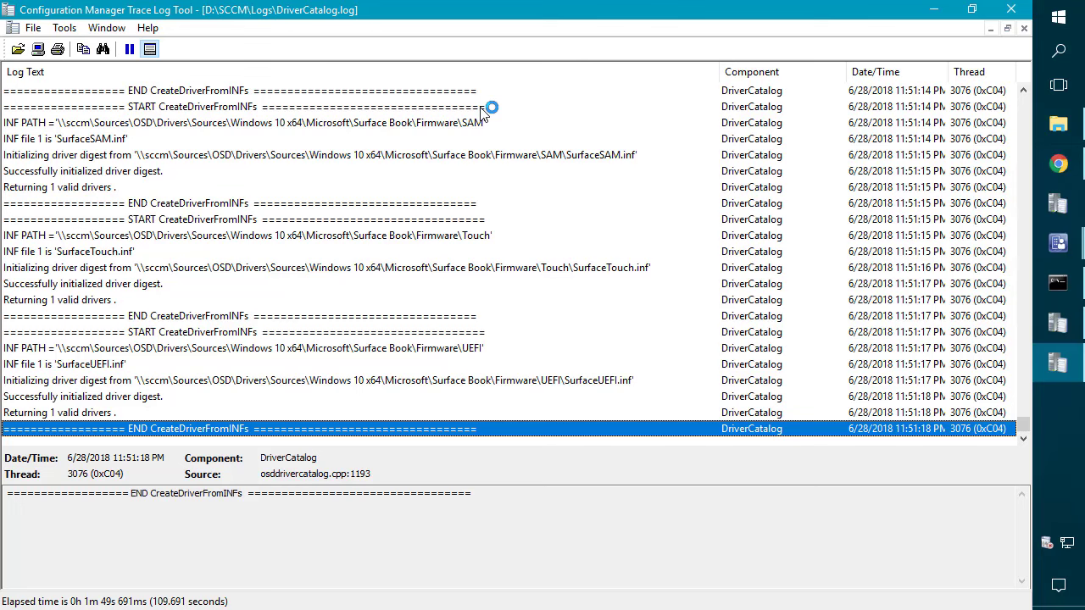
Step: Review the driver digest entries confirming the Surface Book firmware drivers are valid, then minimize the windows
{"action": "scroll", "coordinate": [373, 263], "scroll_direction": "up", "scroll_amount": 5}
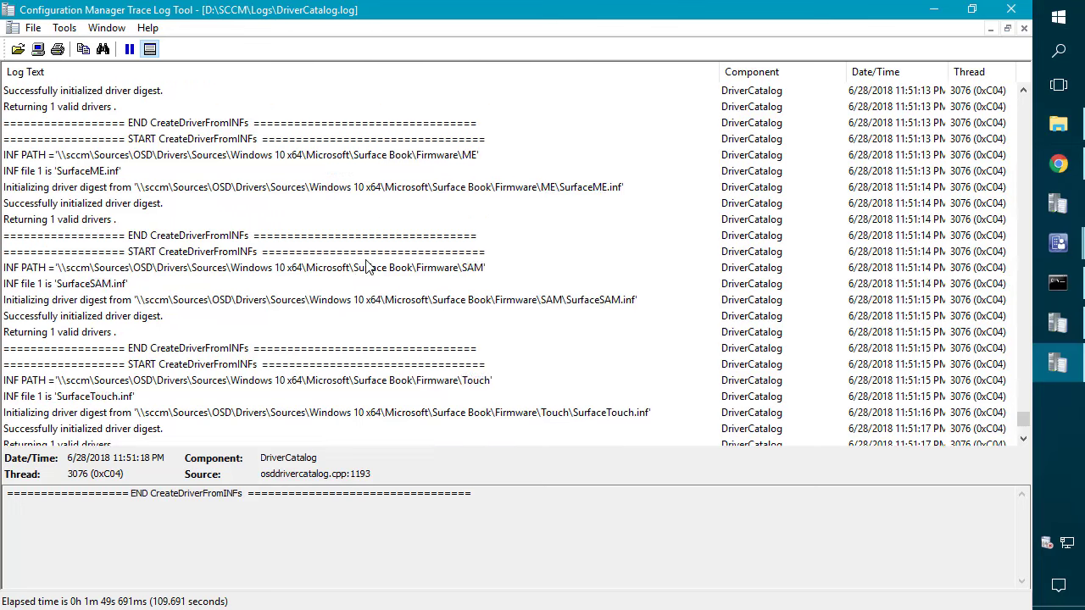
{"action": "scroll", "coordinate": [369, 251], "scroll_direction": "down", "scroll_amount": 5}
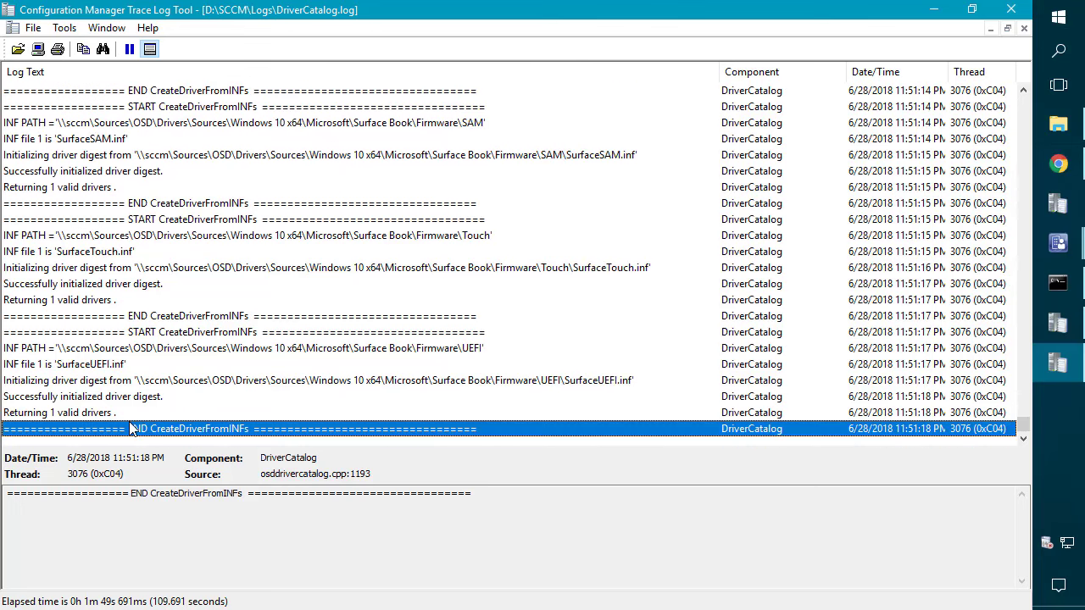
{"action": "left_click", "coordinate": [157, 395]}
{"action": "left_click", "coordinate": [235, 381]}
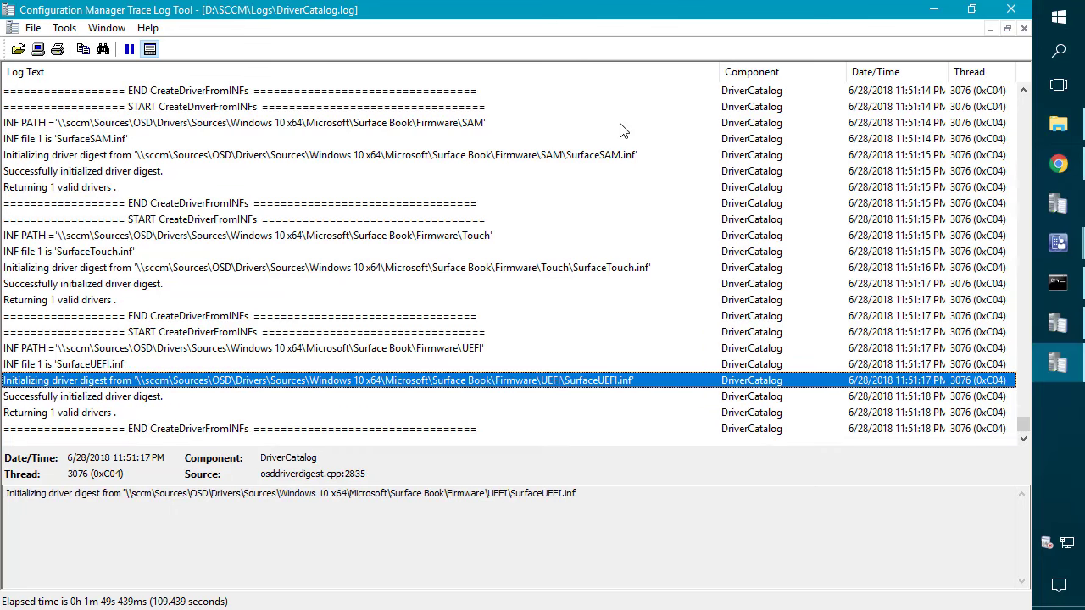
{"action": "left_click", "coordinate": [937, 6]}
{"action": "left_click", "coordinate": [935, 74]}
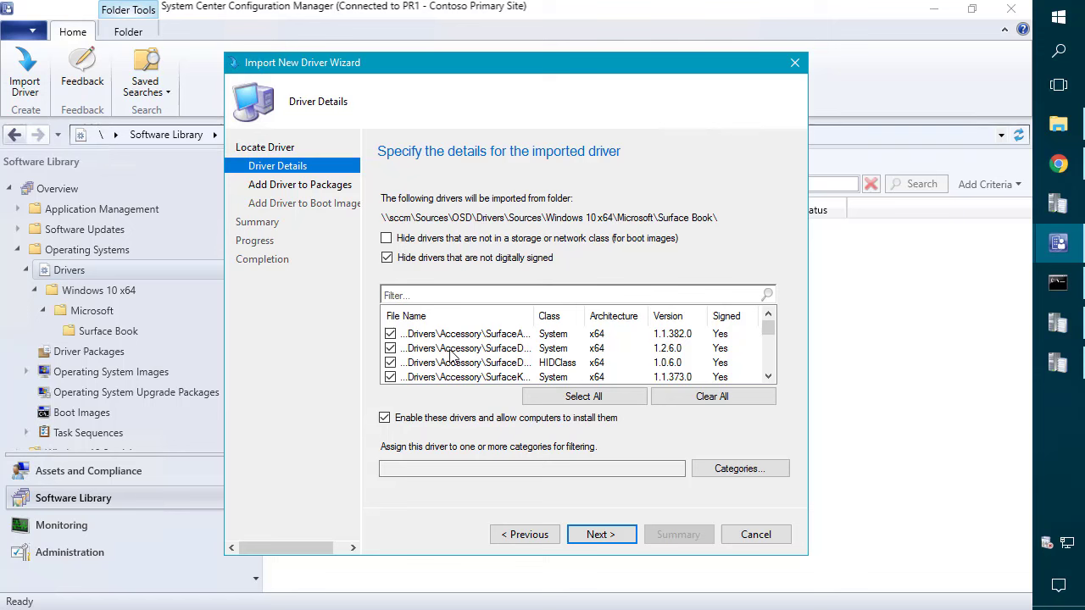
Step: Assign the Windows 10, x64 and SurfaceBook administrative categories to the drivers
{"action": "scroll", "coordinate": [768, 344], "scroll_direction": "down", "scroll_amount": 5}
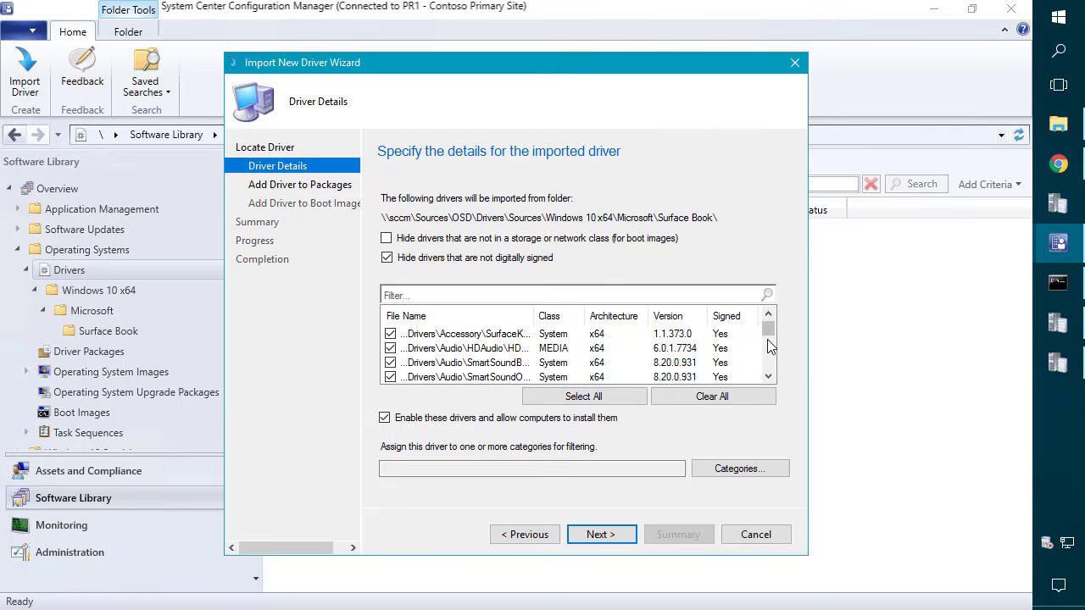
{"action": "scroll", "coordinate": [768, 369], "scroll_direction": "down", "scroll_amount": 3}
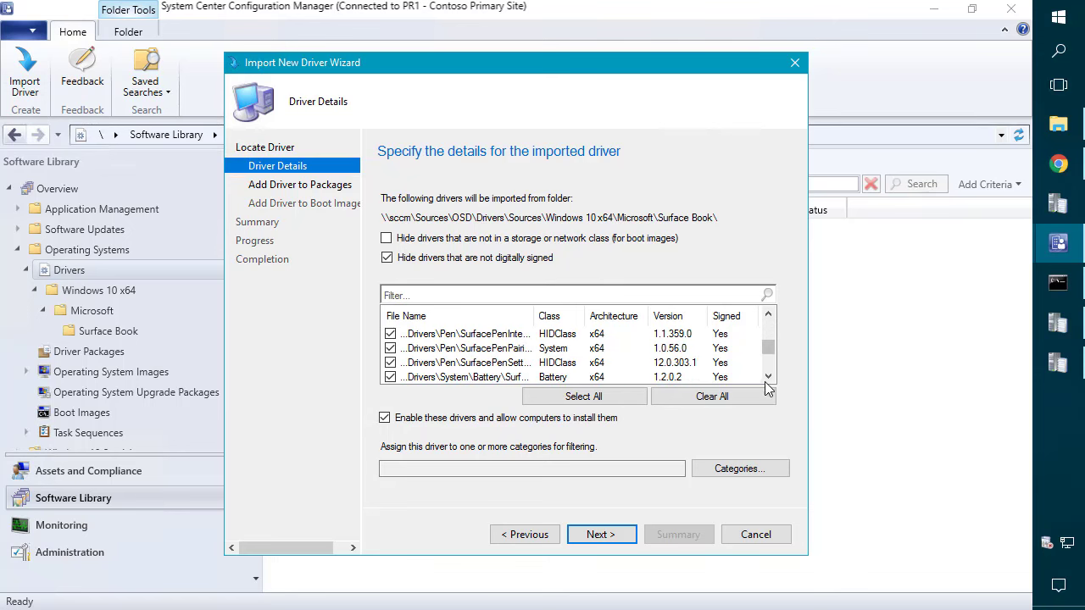
{"action": "left_click", "coordinate": [749, 471]}
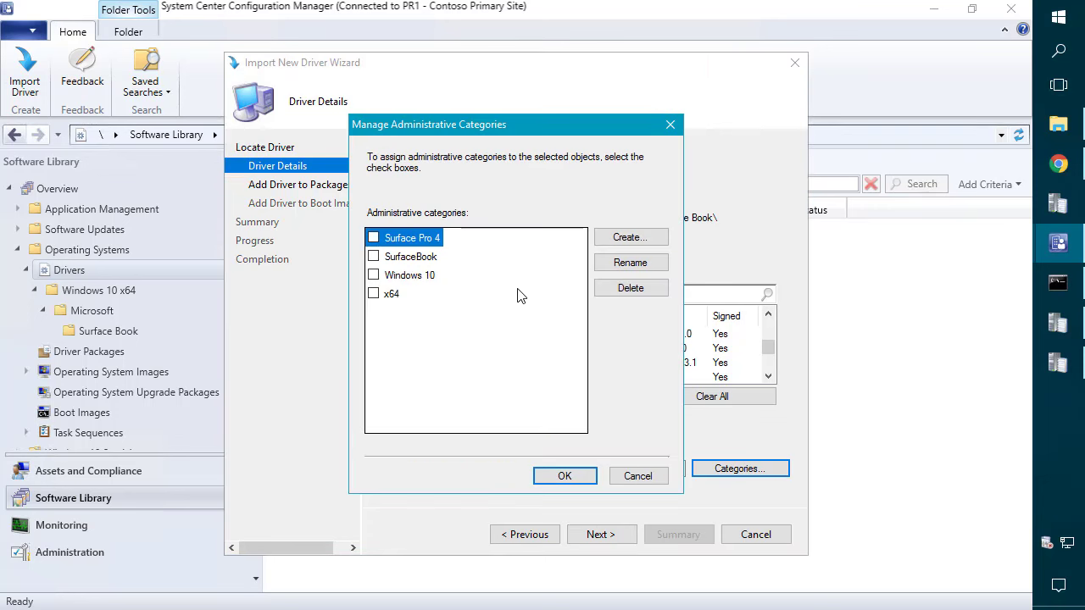
{"action": "left_click", "coordinate": [374, 275]}
{"action": "left_click", "coordinate": [374, 293]}
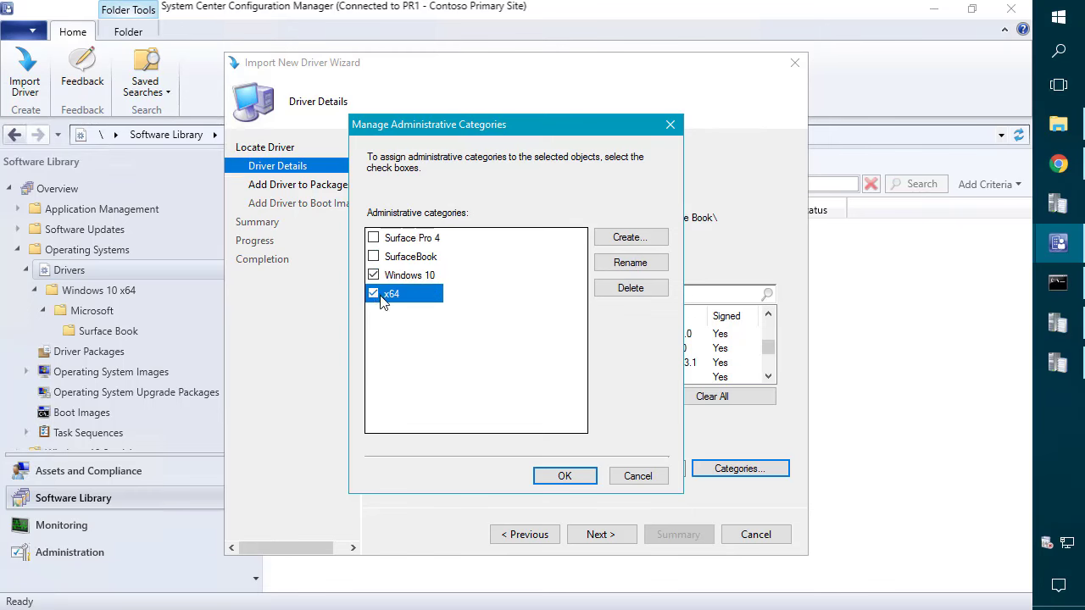
{"action": "left_click", "coordinate": [406, 278]}
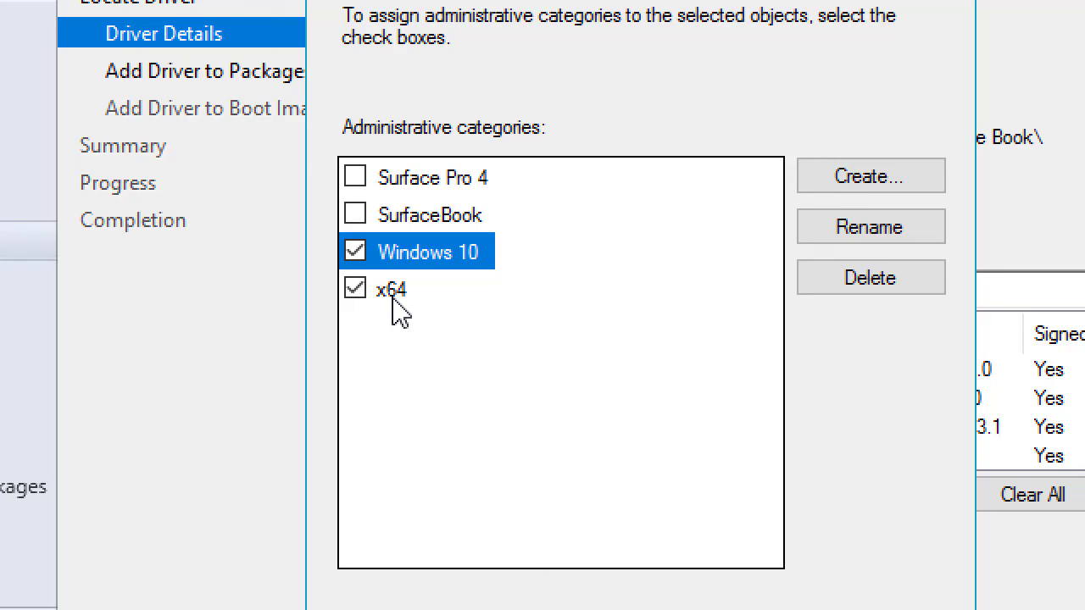
{"action": "left_click", "coordinate": [395, 293]}
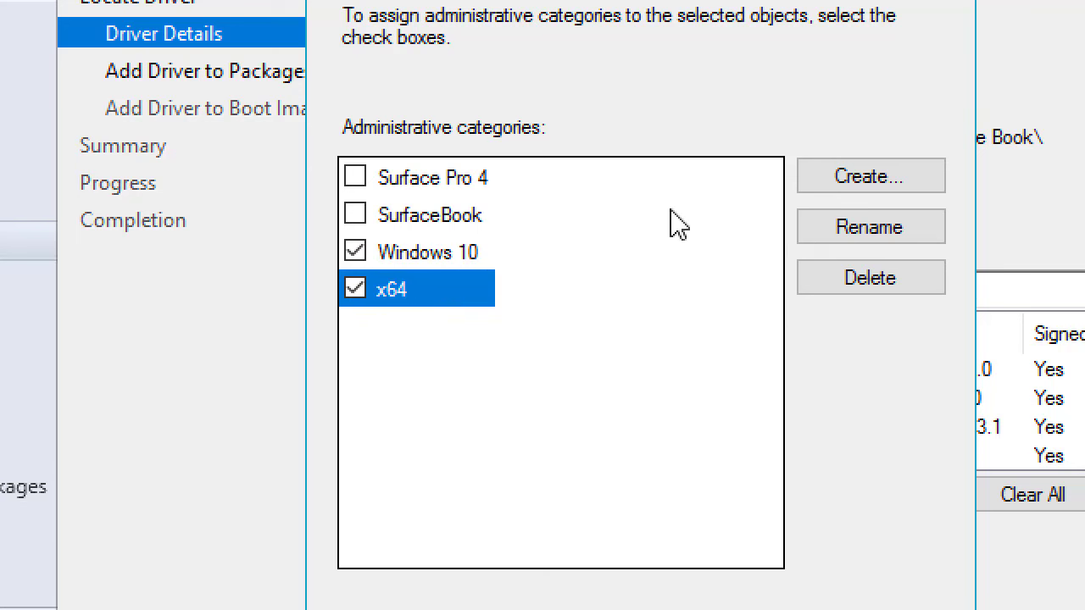
{"action": "left_click", "coordinate": [355, 216]}
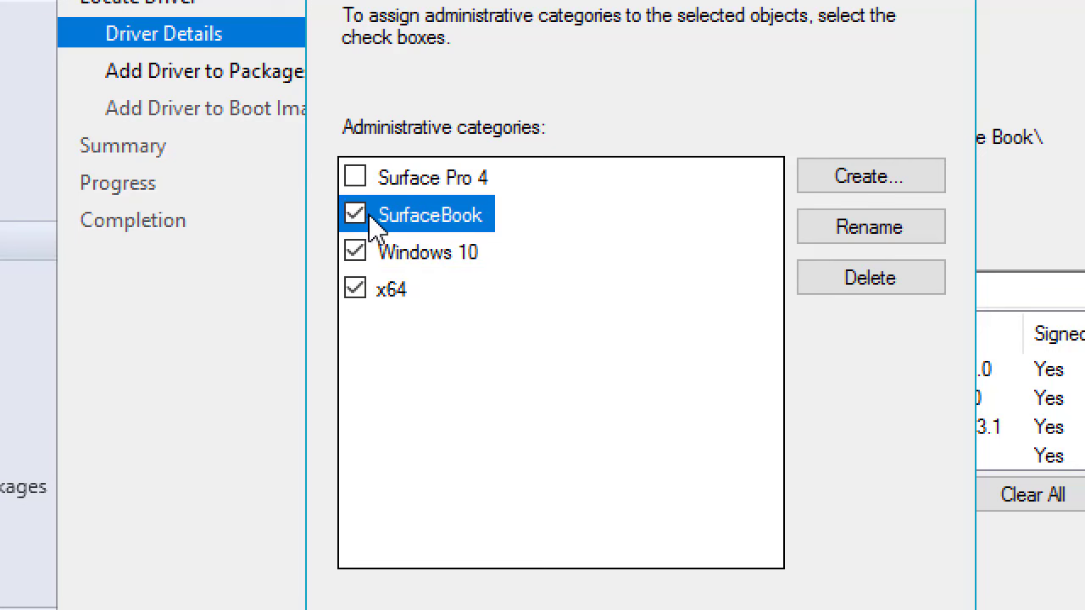
Step: Rename SurfaceBook to Surface Book, add a new Microsoft category, and apply the categories
{"action": "left_click", "coordinate": [809, 245]}
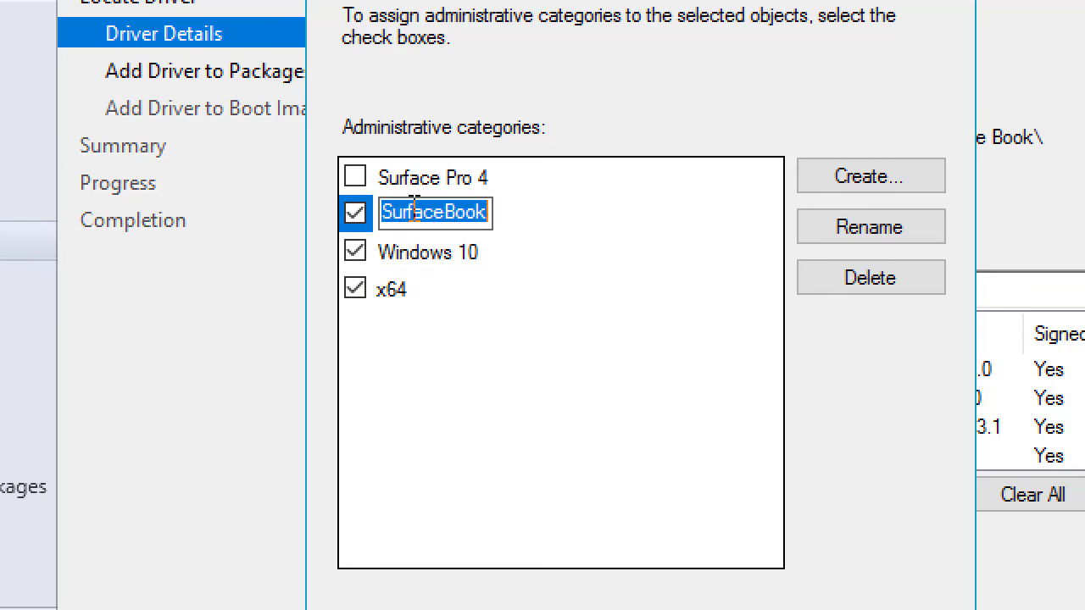
{"action": "left_click", "coordinate": [444, 213]}
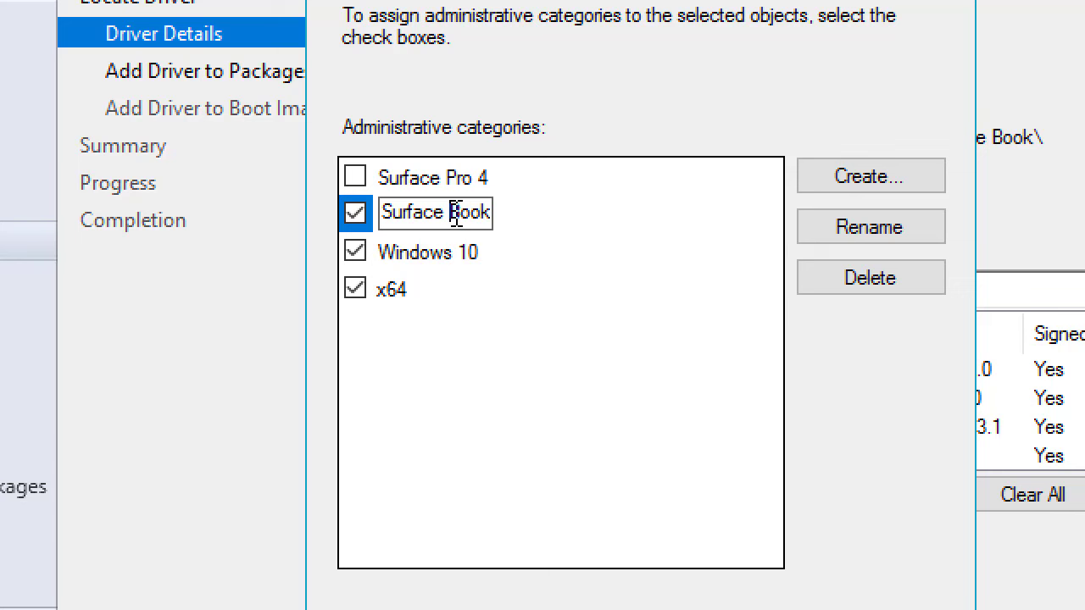
{"action": "key", "text": "Return"}
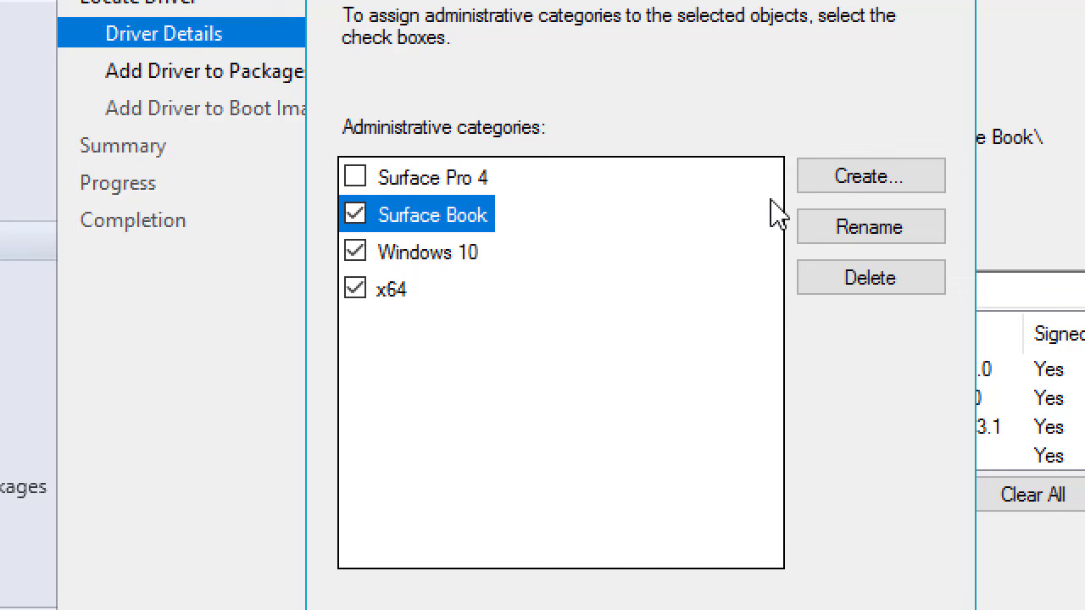
{"action": "left_click", "coordinate": [877, 182]}
{"action": "type", "text": "Microsoft"}
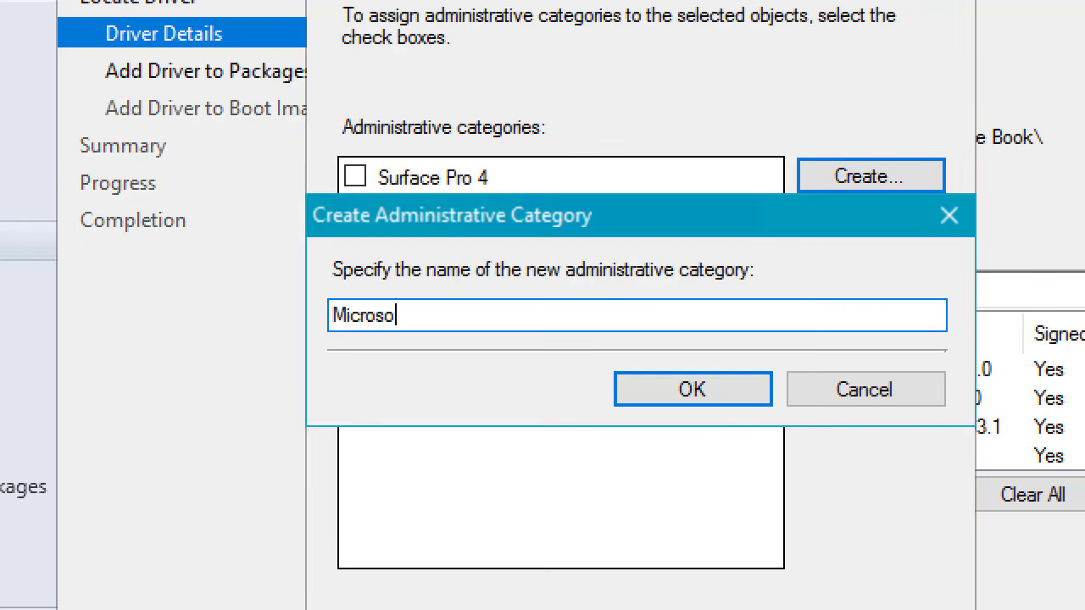
{"action": "key", "text": "Return"}
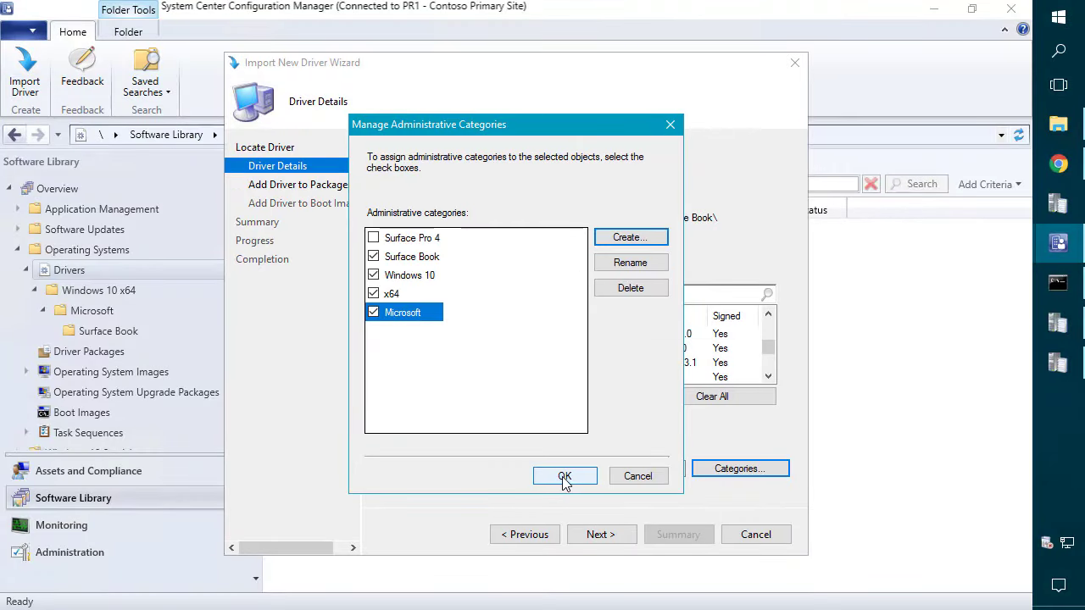
{"action": "left_click", "coordinate": [564, 476]}
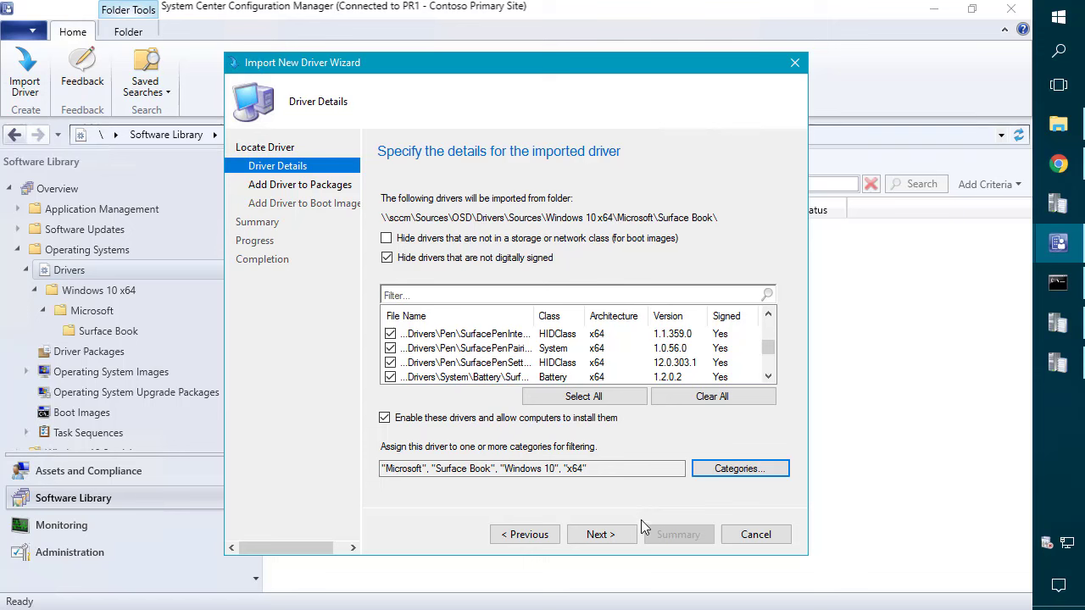
Step: Start a new driver package and browse Explorer to the sccm server's Sources share
{"action": "left_click", "coordinate": [624, 535]}
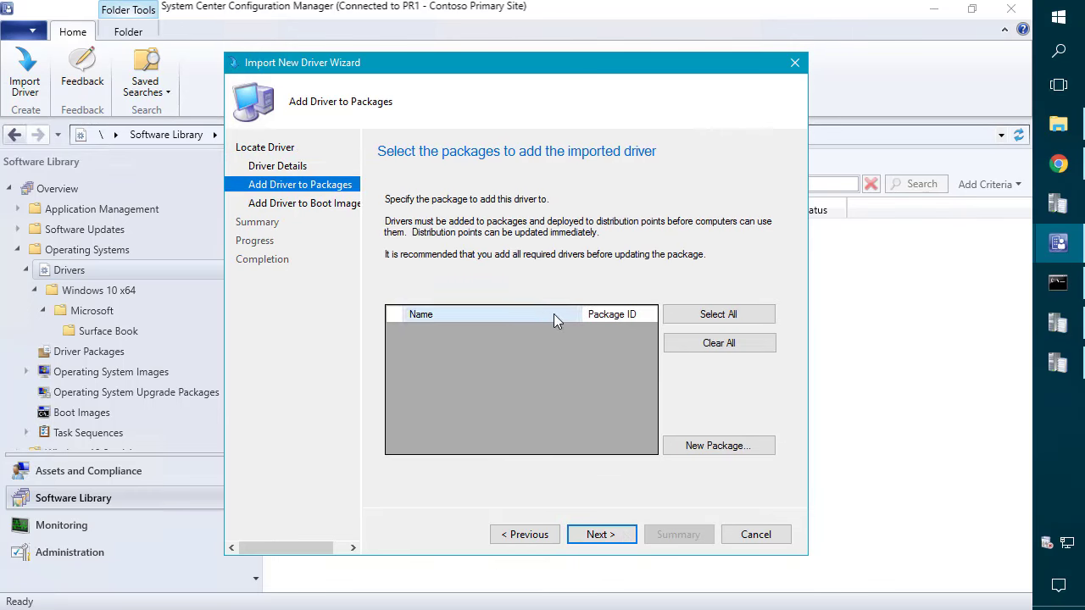
{"action": "left_click", "coordinate": [708, 449]}
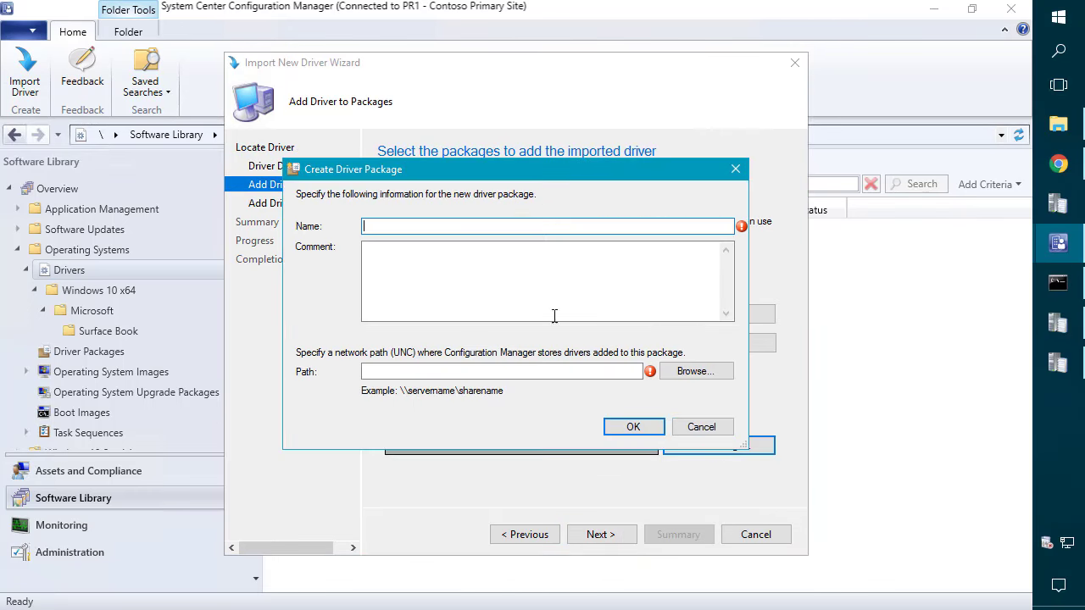
{"action": "left_click", "coordinate": [1075, 125]}
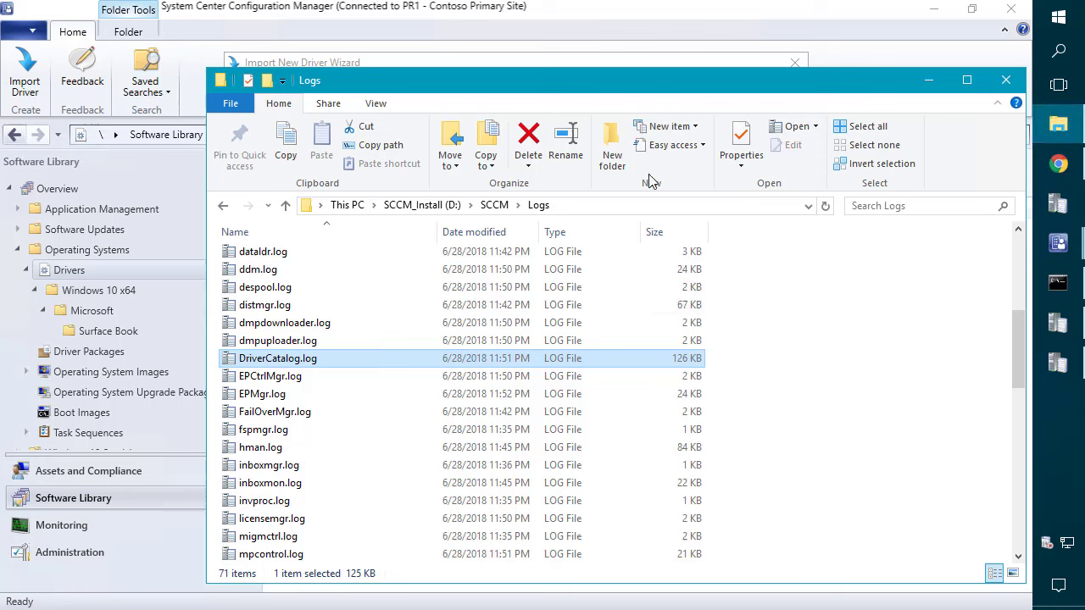
{"action": "left_click", "coordinate": [613, 212]}
{"action": "type", "text": "\\s"}
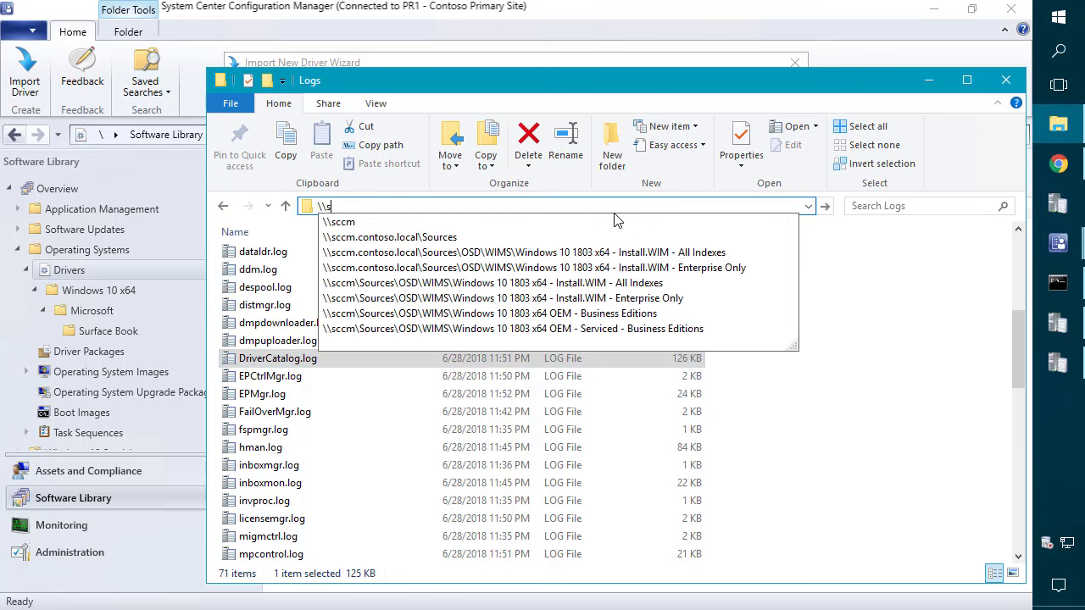
{"action": "type", "text": "cc"}
{"action": "key", "text": "Down"}
{"action": "key", "text": "Down"}
{"action": "key", "text": "Return"}
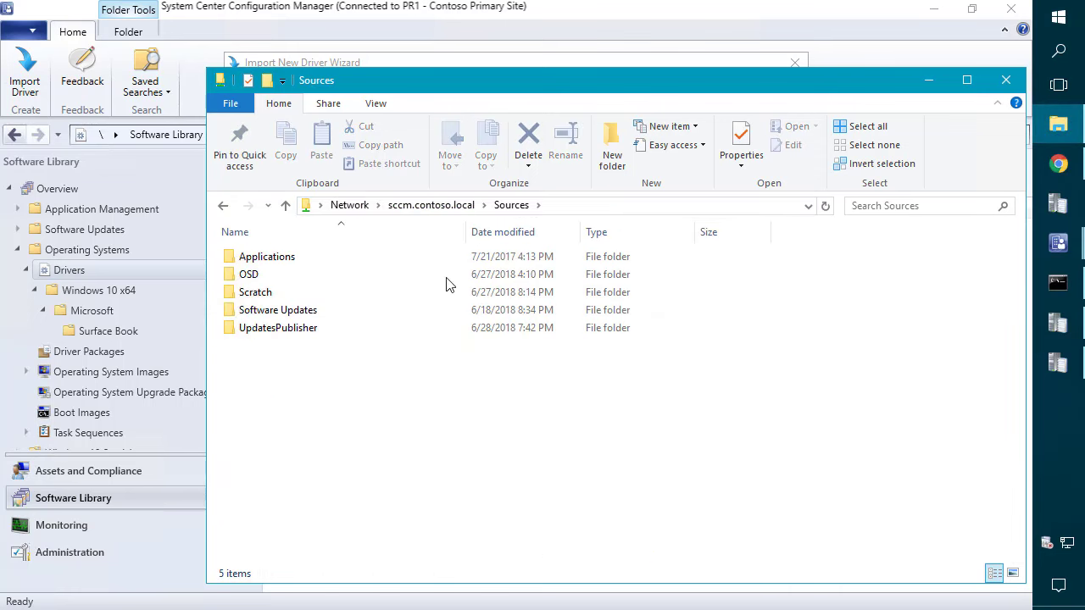
Step: Browse to OSD\Drivers\Packages\Windows 10 x64\Microsoft\Surface Book and copy its full network path
{"action": "double_click", "coordinate": [356, 275]}
{"action": "left_click", "coordinate": [264, 282]}
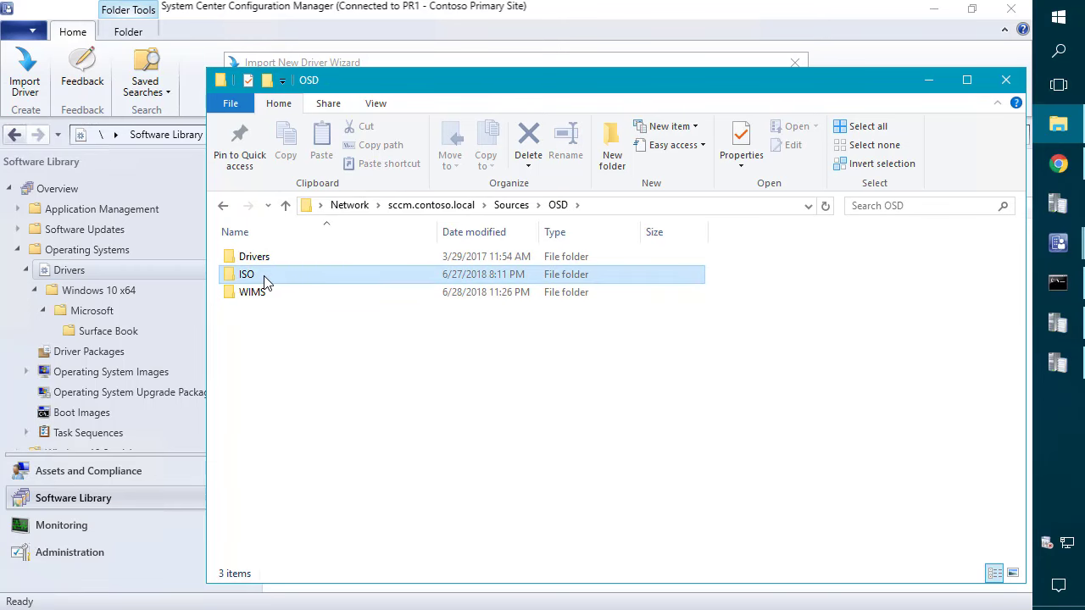
{"action": "double_click", "coordinate": [265, 282]}
{"action": "key", "text": "BackSpace"}
{"action": "double_click", "coordinate": [277, 258]}
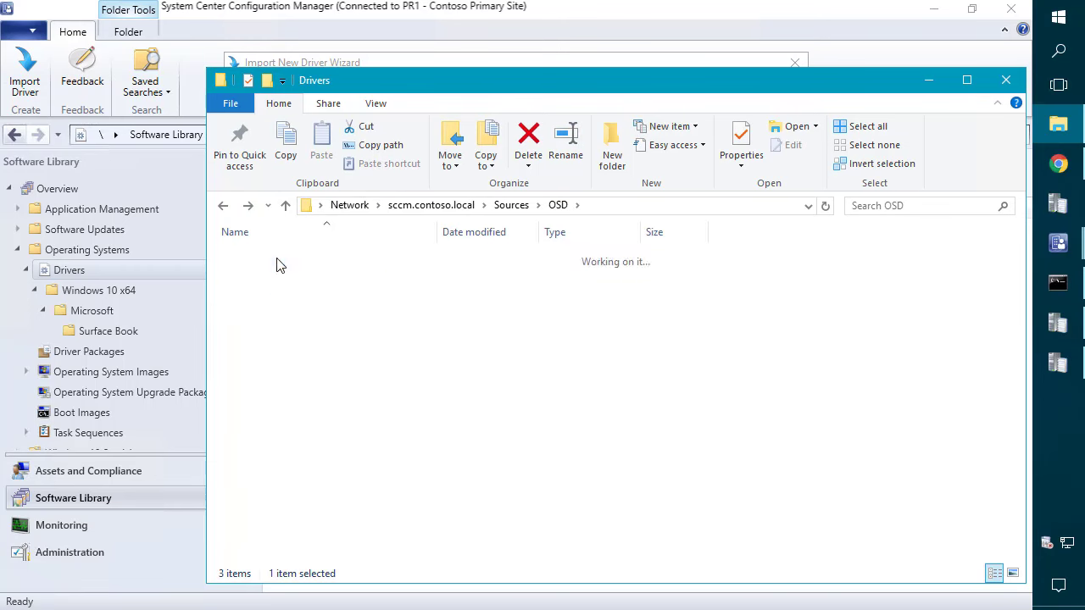
{"action": "double_click", "coordinate": [266, 260]}
{"action": "double_click", "coordinate": [265, 260]}
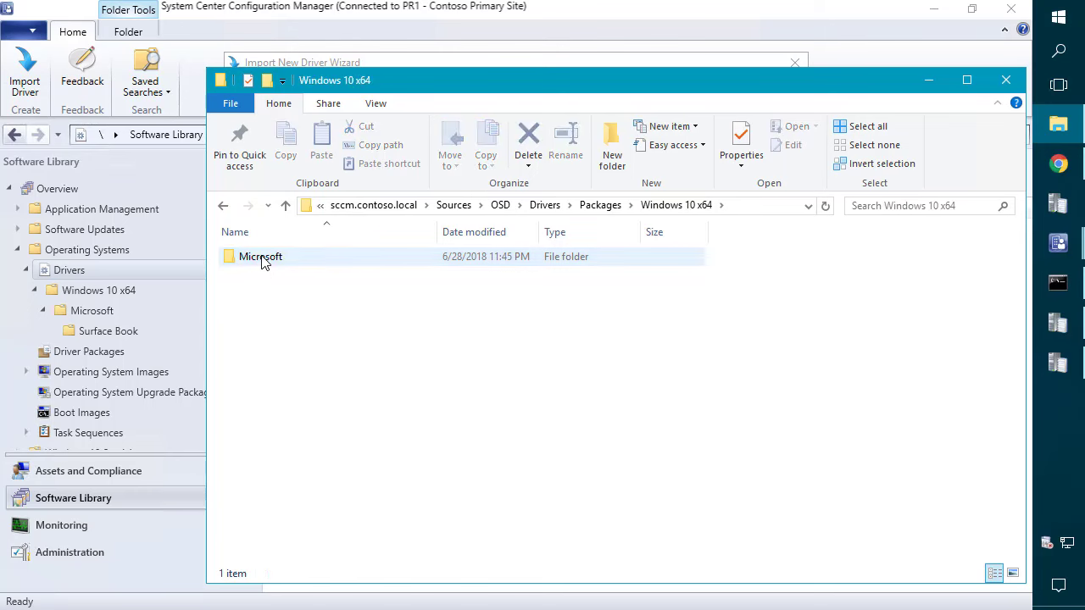
{"action": "double_click", "coordinate": [262, 259]}
{"action": "double_click", "coordinate": [262, 259]}
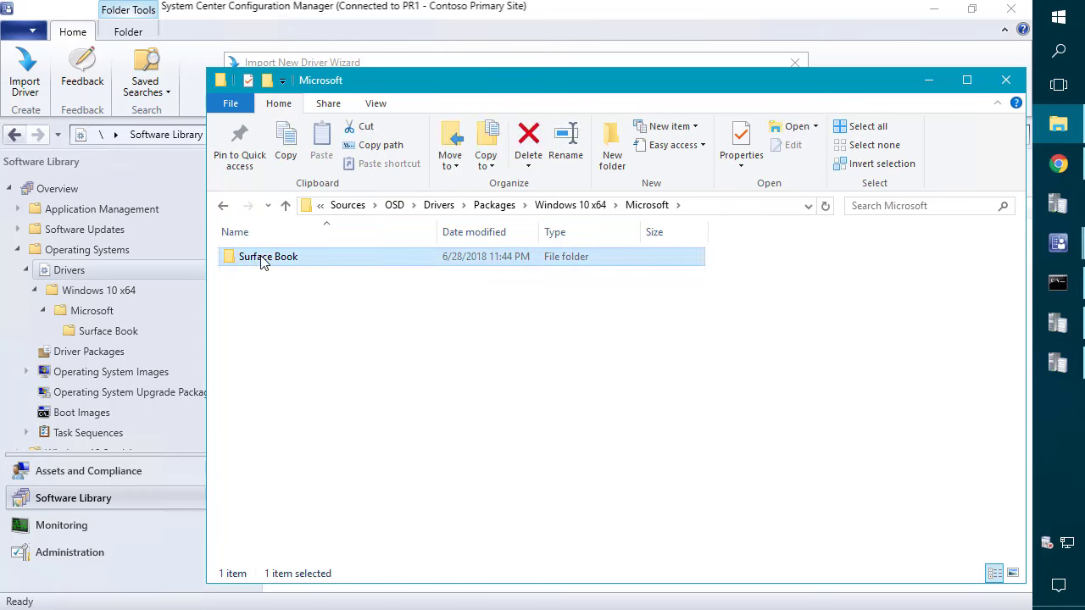
{"action": "left_click", "coordinate": [775, 212]}
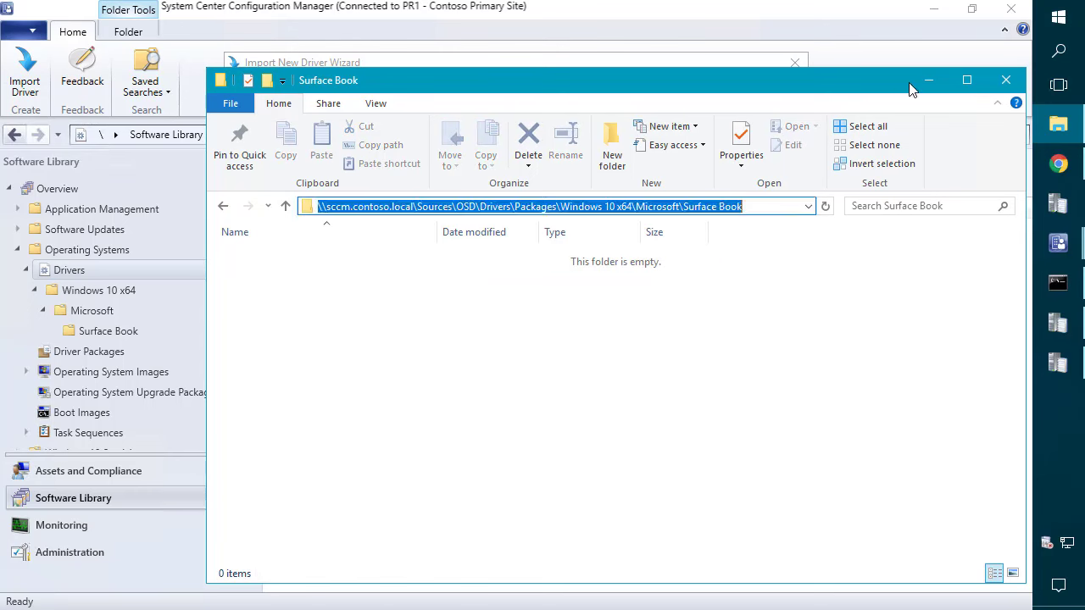
{"action": "left_click", "coordinate": [930, 80]}
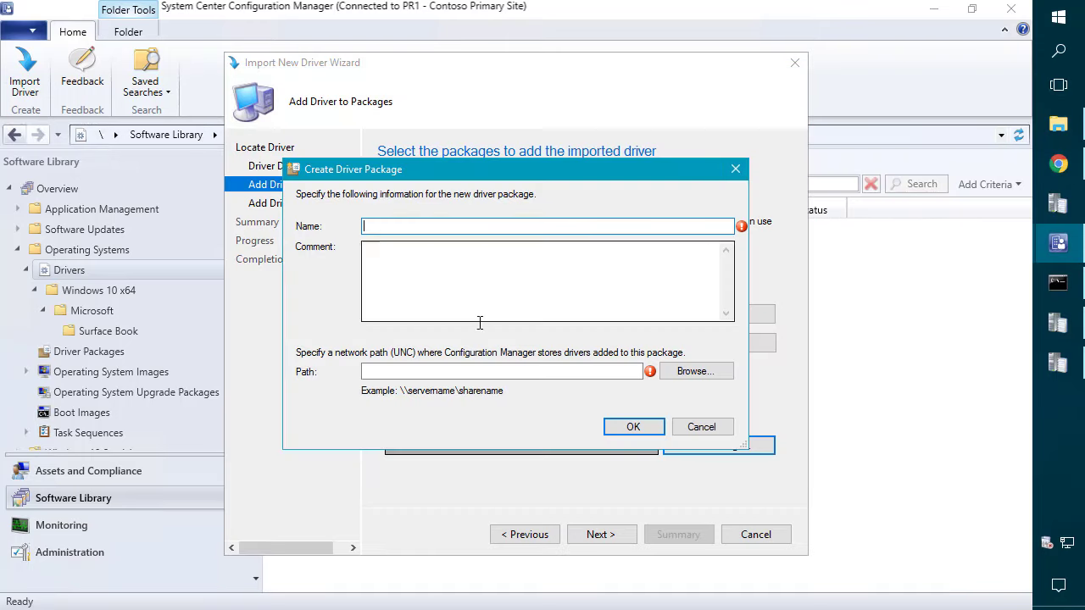
Step: Create driver package 'Windows 10 x64 - Surface Book' using the pasted Surface Book folder as path
{"action": "left_click", "coordinate": [470, 370]}
{"action": "key", "text": "ctrl+v"}
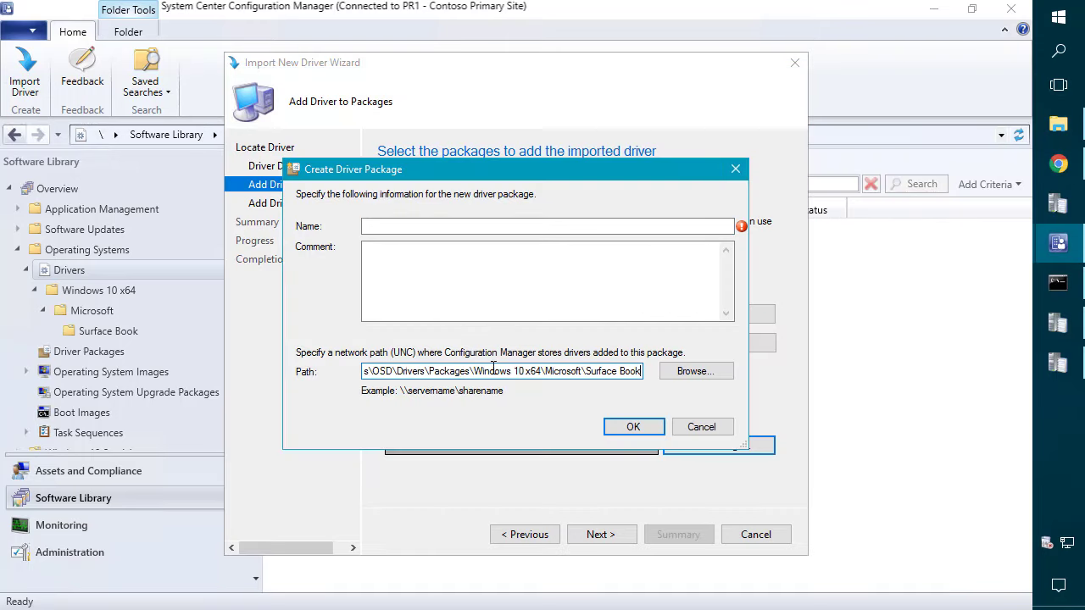
{"action": "left_click_drag", "start_coordinate": [500, 371], "coordinate": [537, 371]}
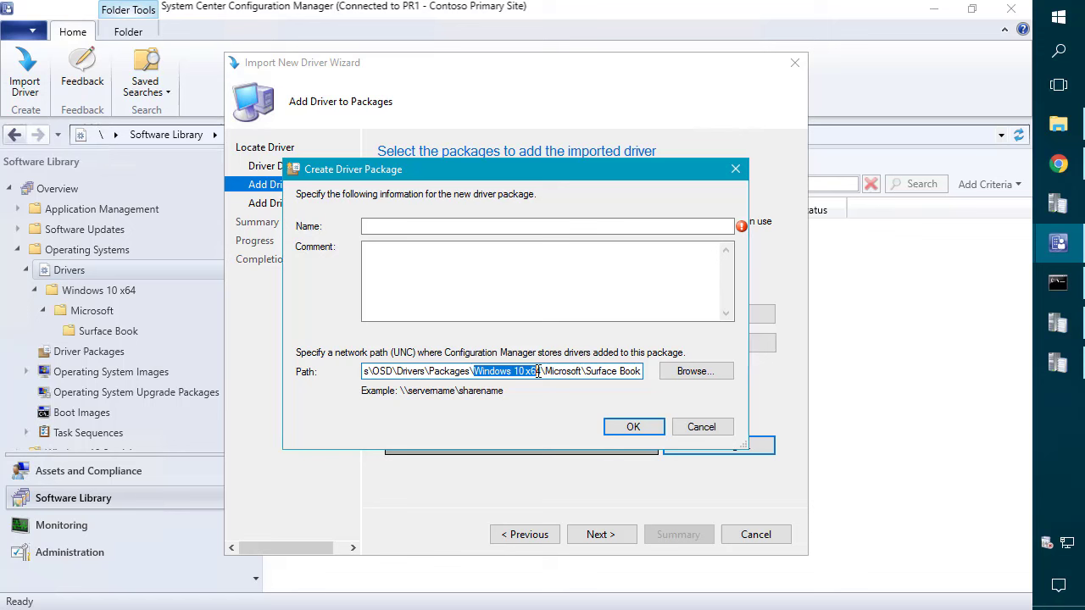
{"action": "key", "text": "ctrl+c"}
{"action": "left_click", "coordinate": [398, 224]}
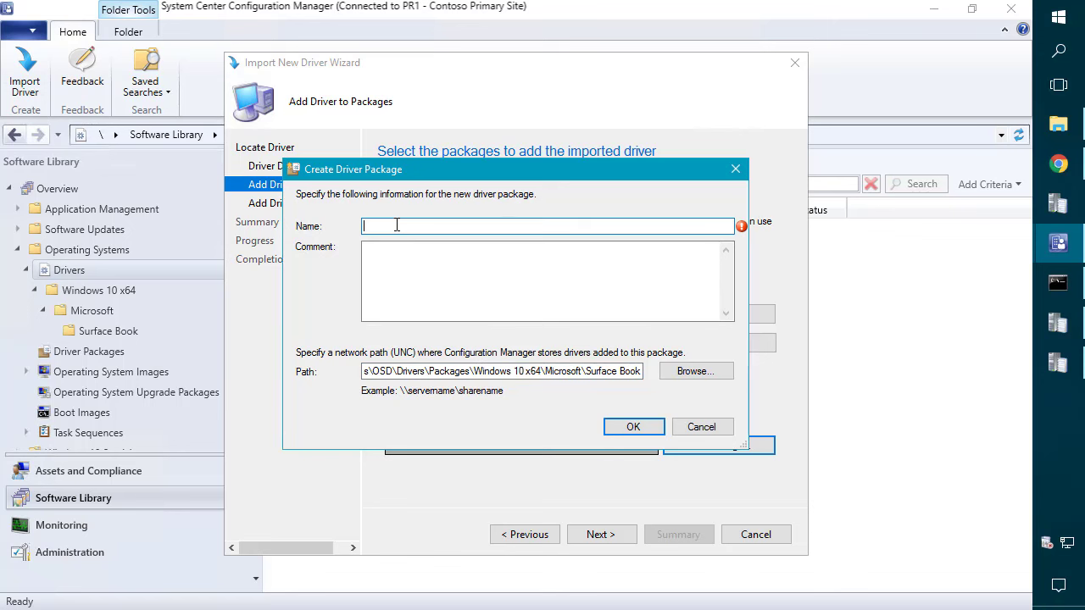
{"action": "key", "text": "ctrl+v"}
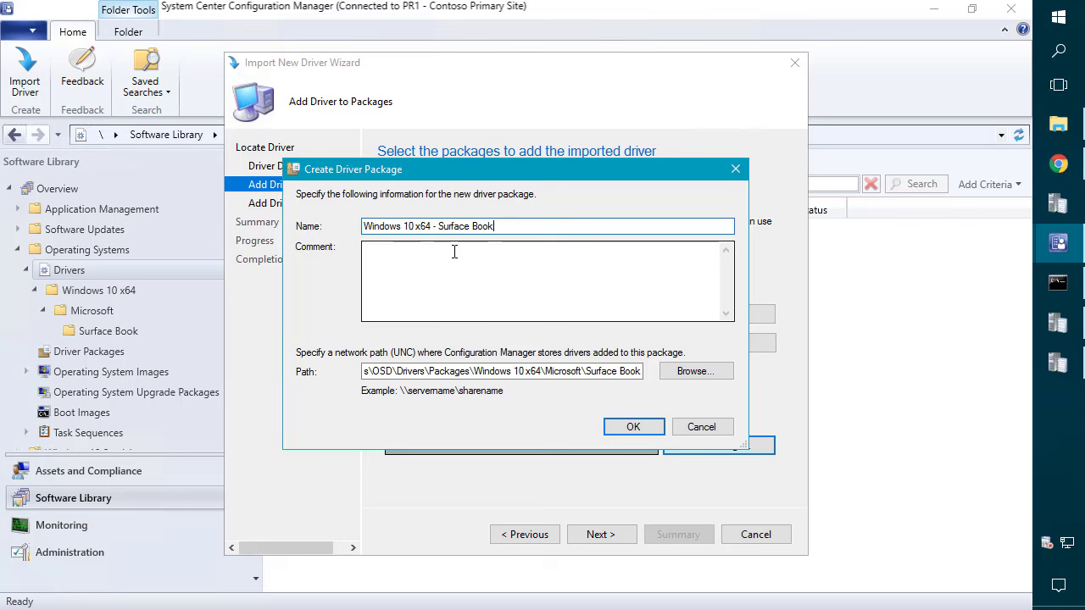
{"action": "left_click", "coordinate": [633, 426]}
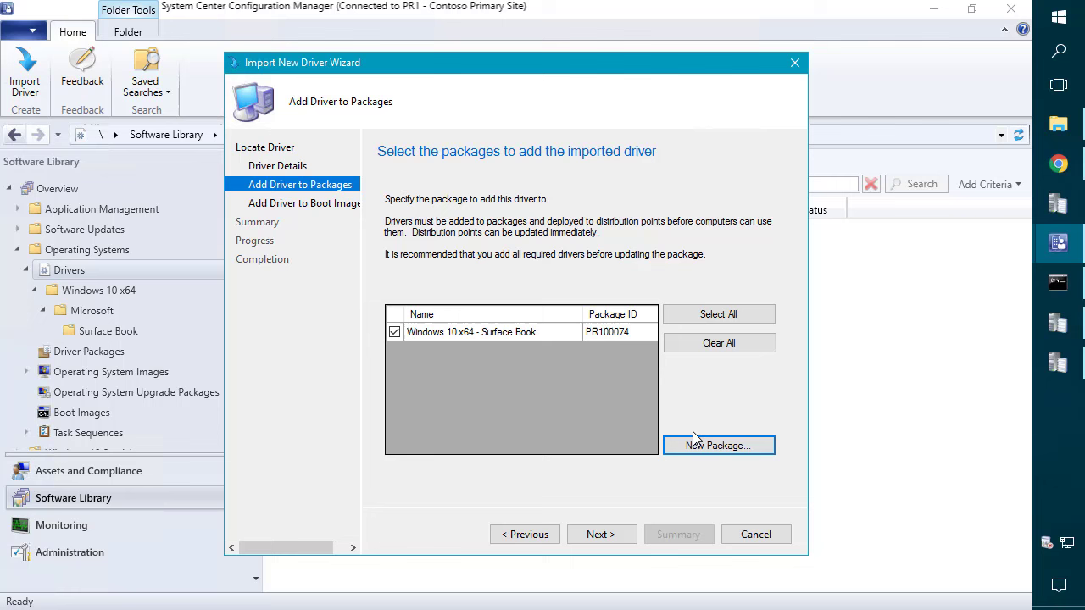
{"action": "left_click", "coordinate": [609, 539]}
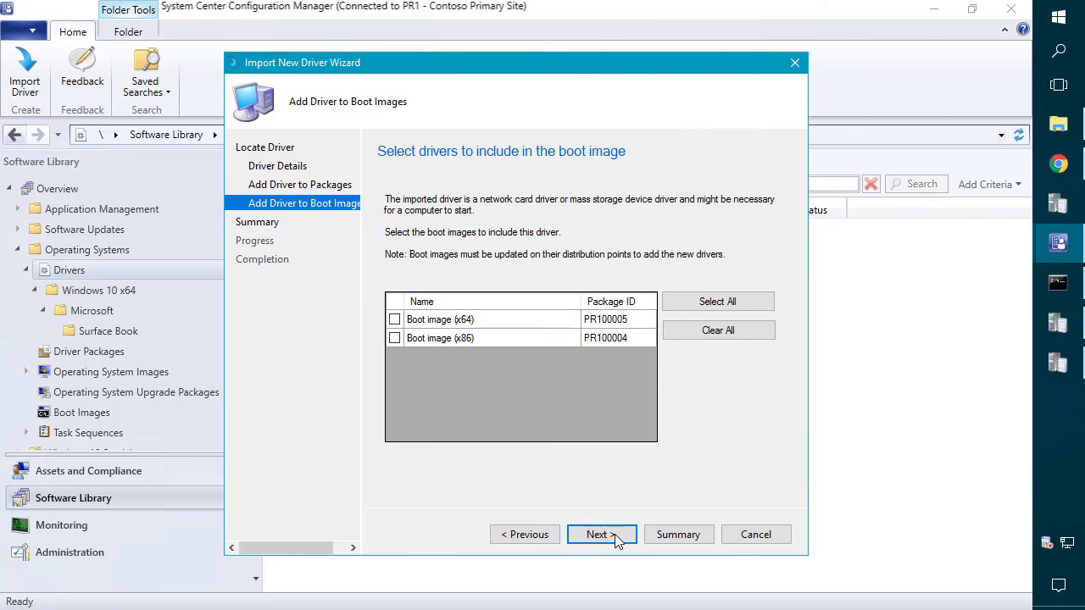
Step: Skip adding the x64 and x86 boot images and start the driver import
{"action": "left_click", "coordinate": [450, 322]}
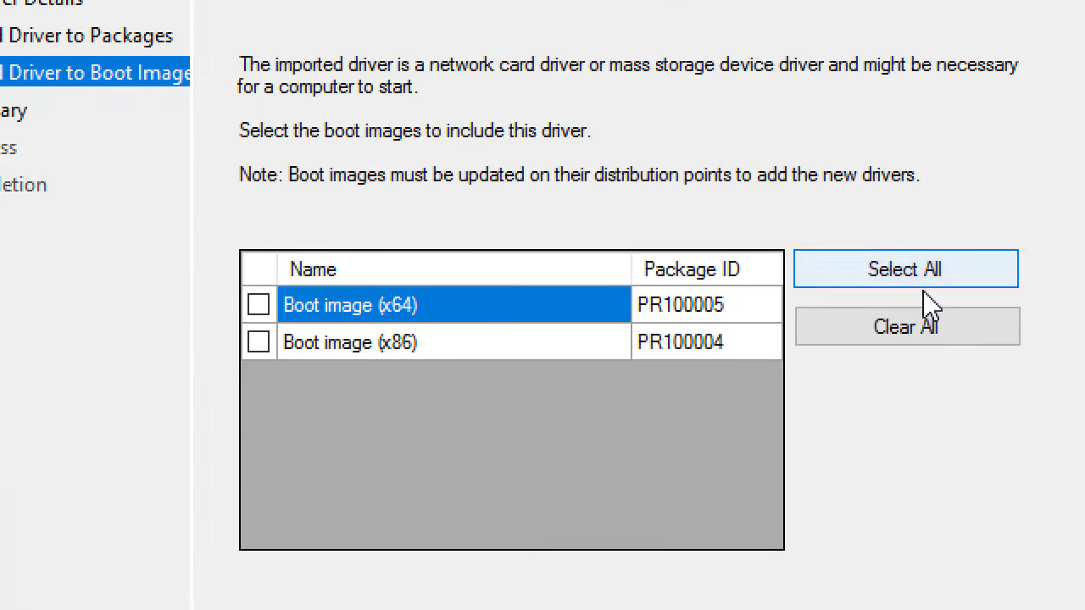
{"action": "left_click", "coordinate": [404, 341]}
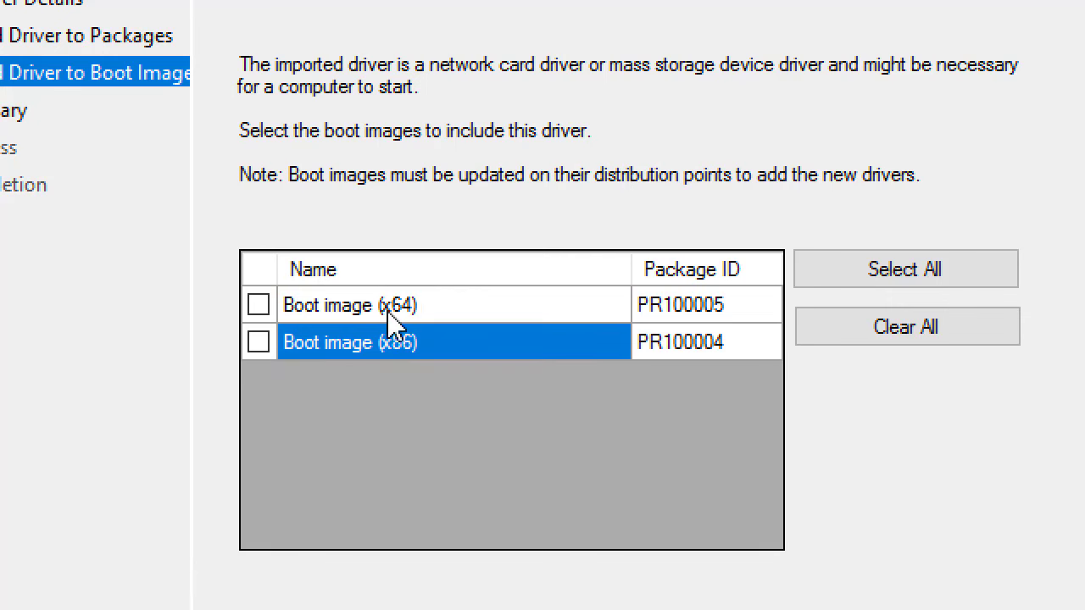
{"action": "left_click", "coordinate": [394, 311]}
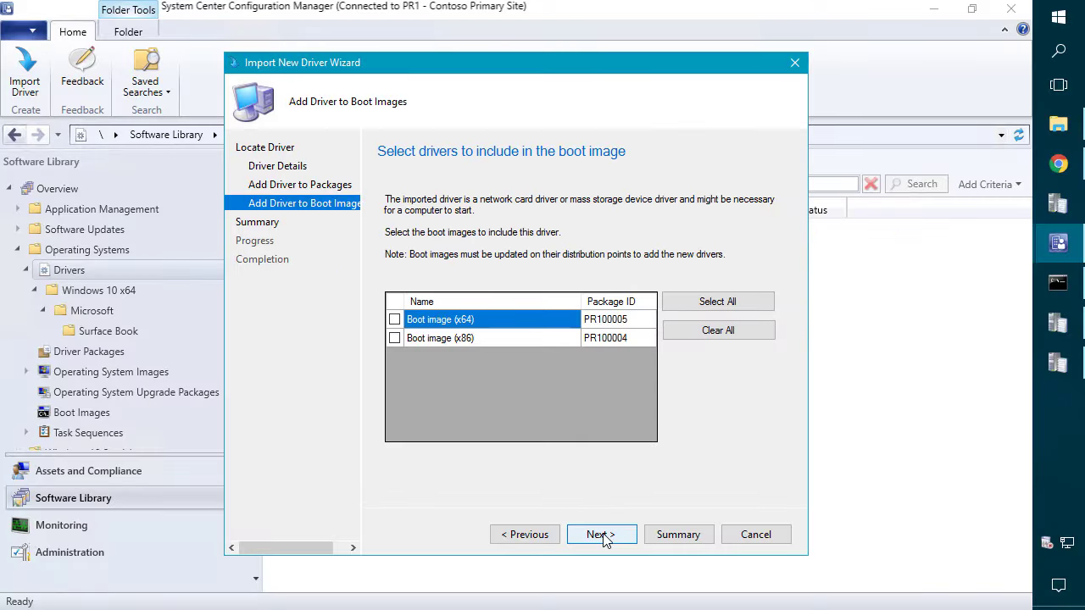
{"action": "left_click", "coordinate": [601, 535]}
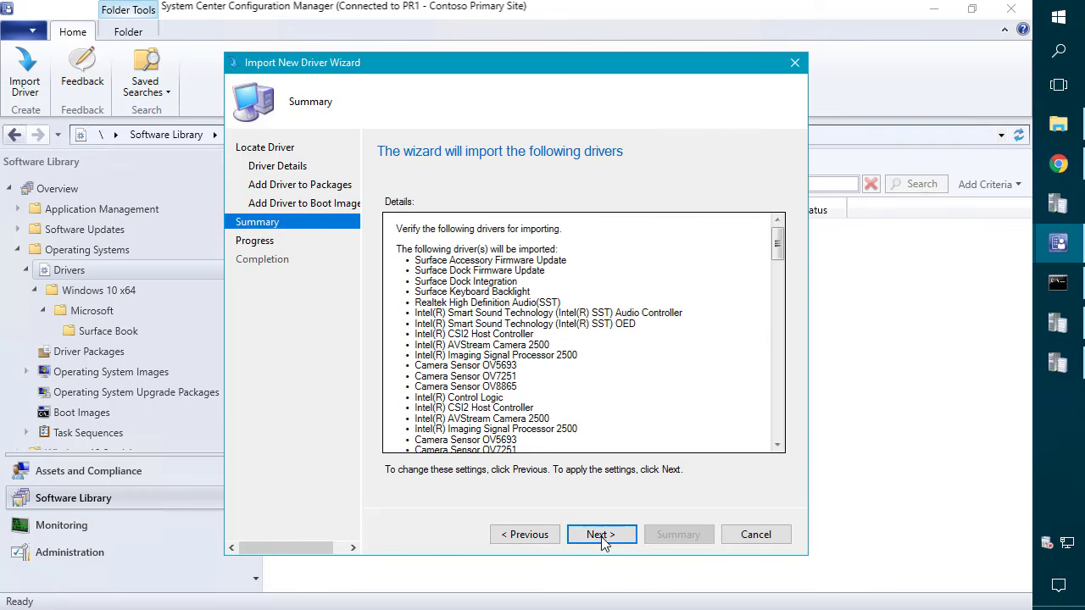
{"action": "left_click", "coordinate": [600, 535]}
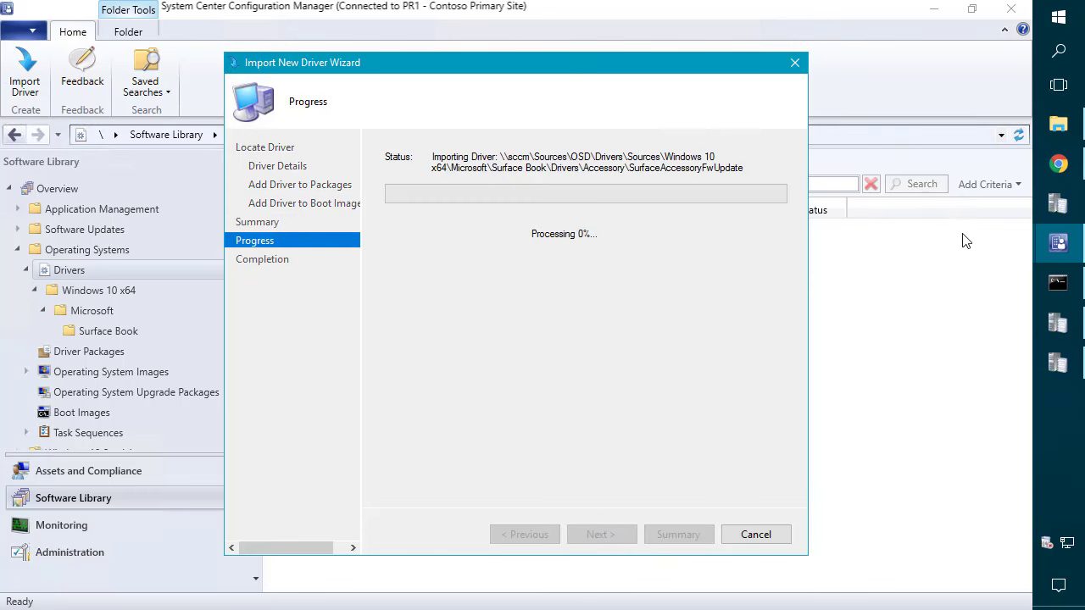
Step: Watch the Surface Book package folder fill during import, then close the finished wizard
{"action": "left_click", "coordinate": [1056, 131]}
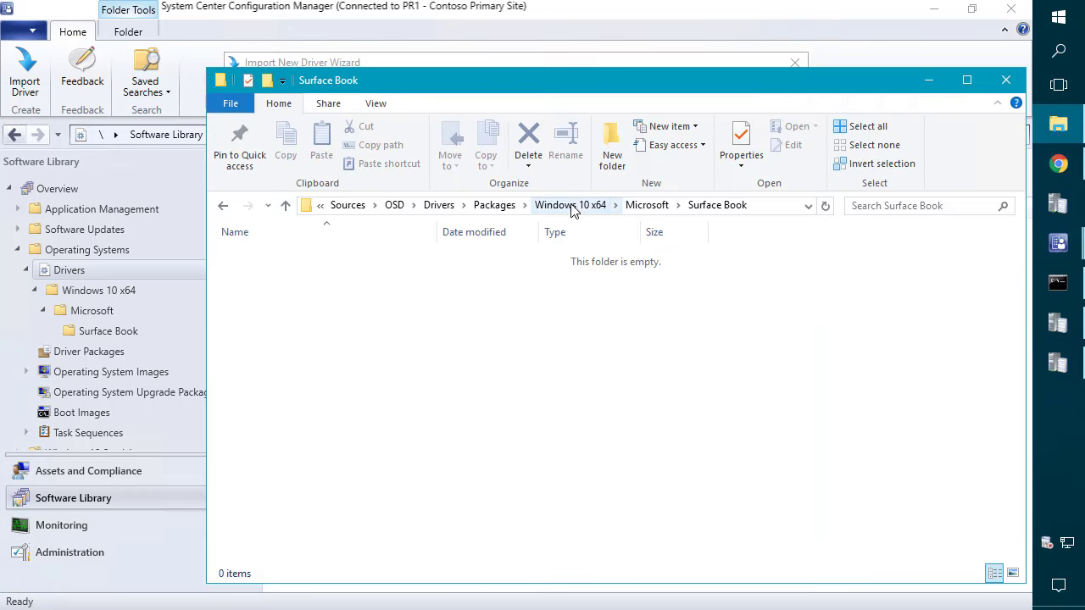
{"action": "left_click", "coordinate": [763, 208]}
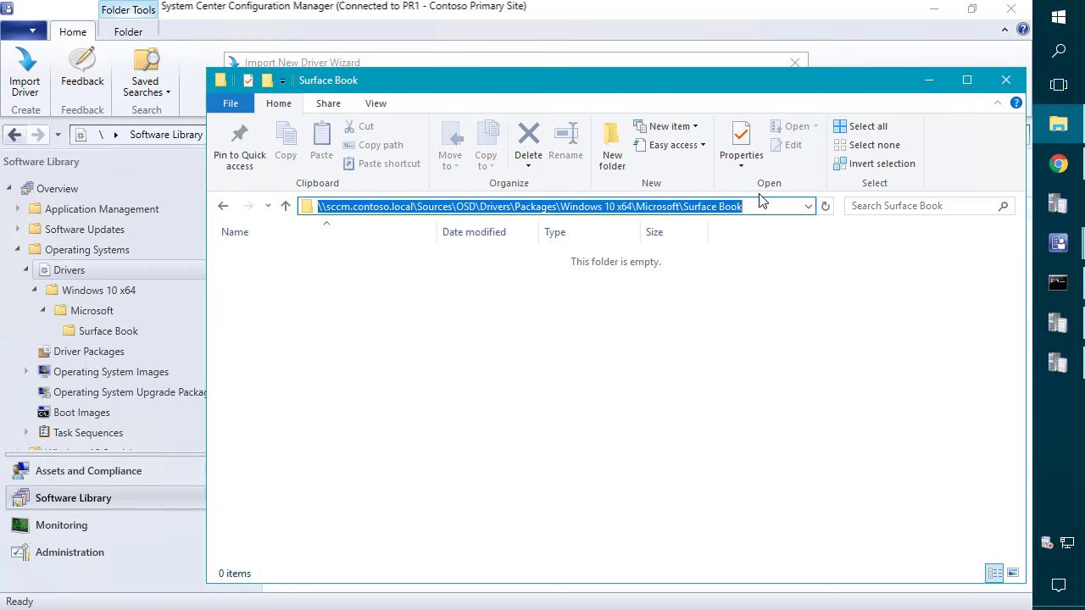
{"action": "left_click", "coordinate": [780, 331]}
{"action": "left_click_drag", "start_coordinate": [685, 89], "coordinate": [1031, 127]}
{"action": "left_click", "coordinate": [726, 312]}
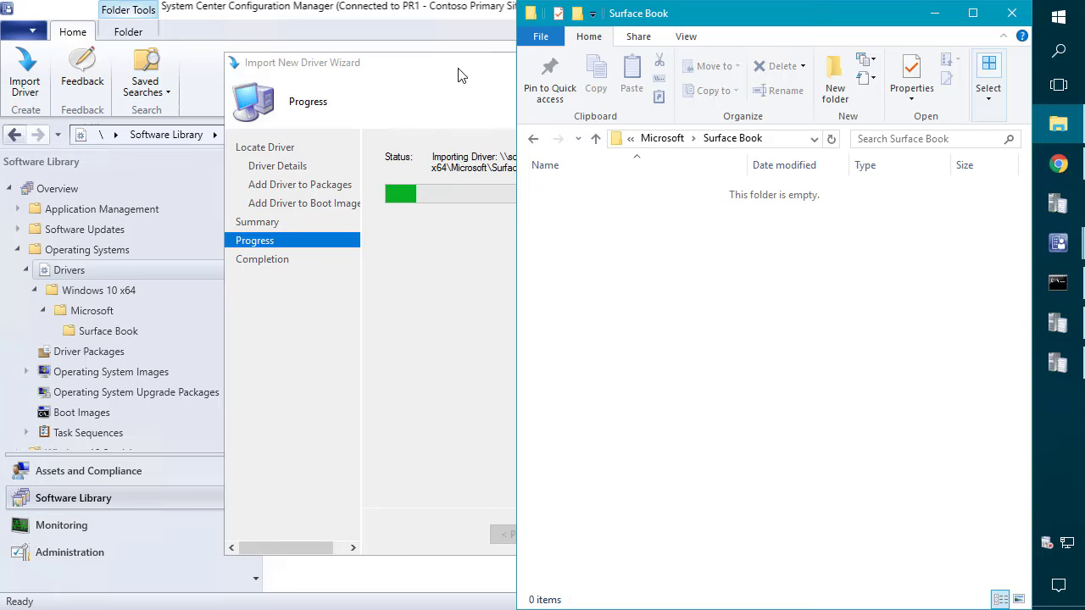
{"action": "left_click", "coordinate": [294, 62]}
{"action": "left_click", "coordinate": [782, 317]}
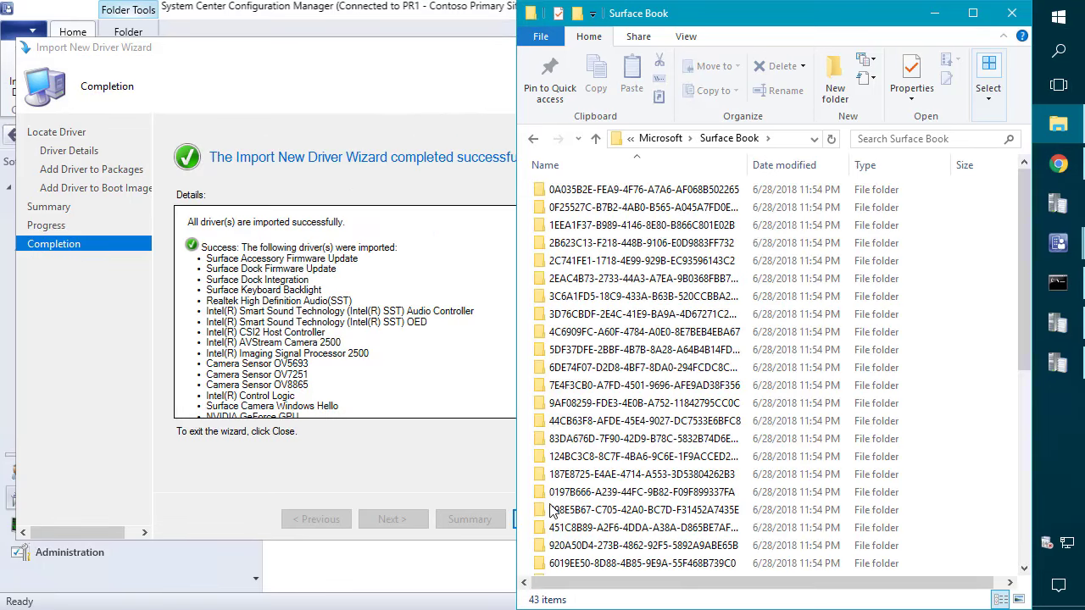
{"action": "left_click", "coordinate": [320, 268]}
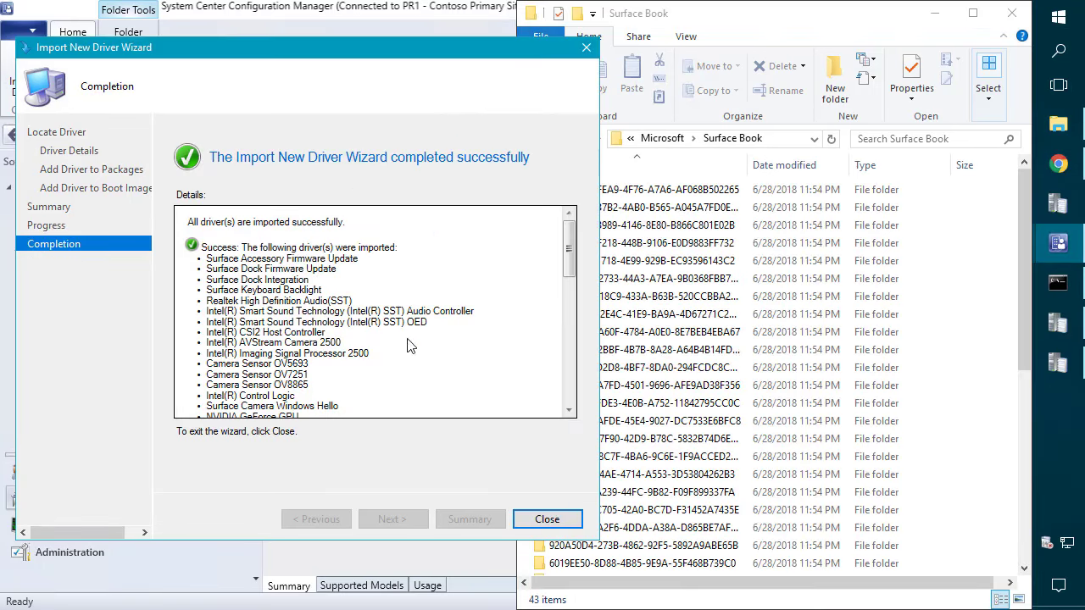
{"action": "left_click", "coordinate": [551, 519]}
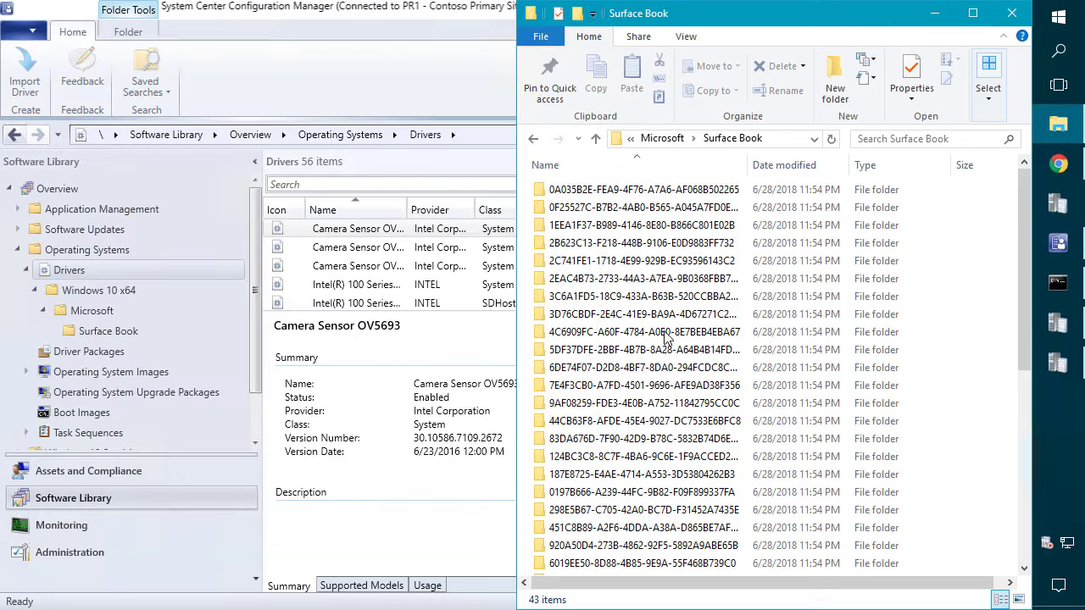
Step: Check an extracted driver folder in the Surface Book package, then minimize File Explorer
{"action": "double_click", "coordinate": [650, 192]}
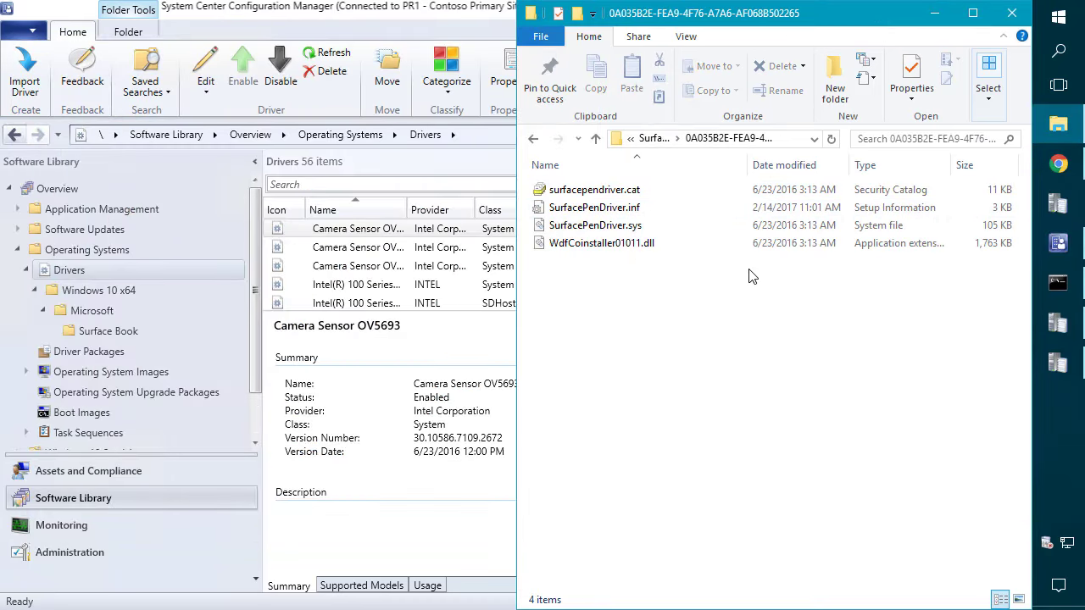
{"action": "left_click", "coordinate": [653, 139]}
{"action": "left_click", "coordinate": [665, 138]}
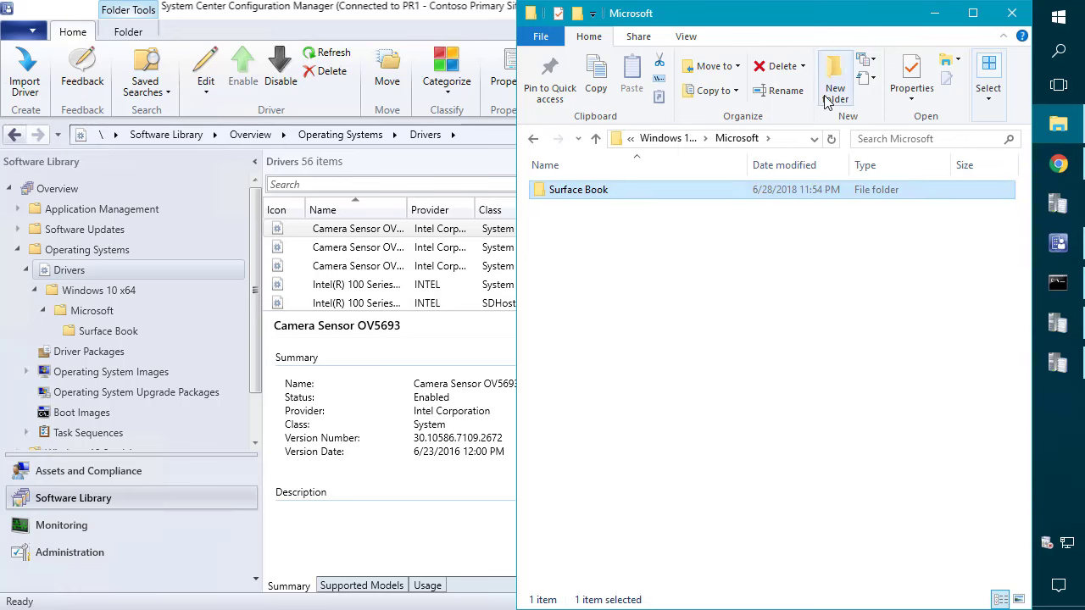
{"action": "left_click", "coordinate": [933, 12]}
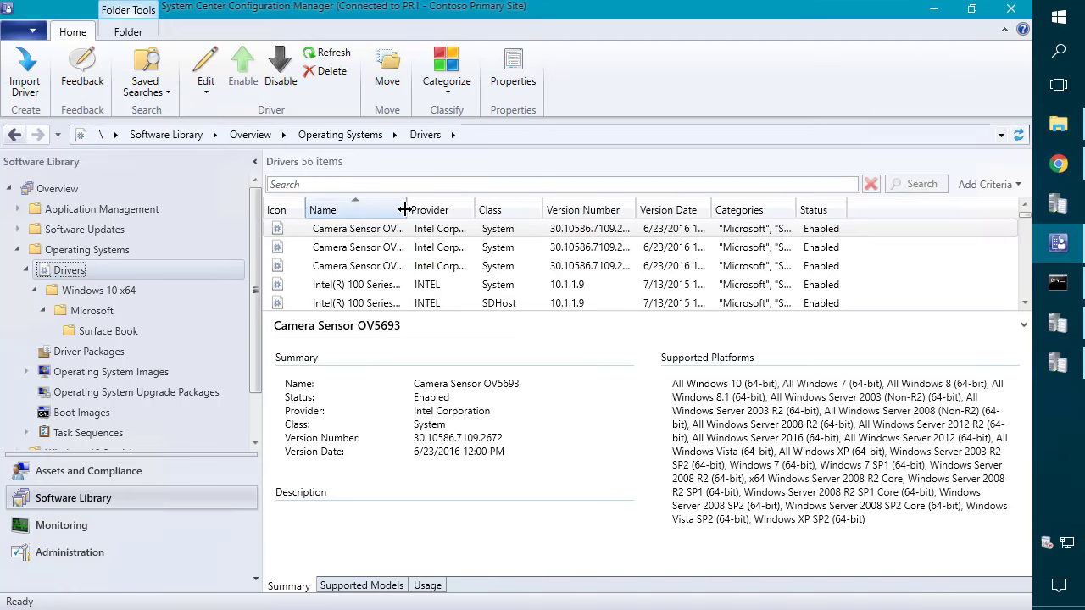
Step: Widen the Name and Categories columns and scroll the driver list to verify categories
{"action": "left_click_drag", "start_coordinate": [405, 209], "coordinate": [472, 210]}
{"action": "double_click", "coordinate": [856, 209]}
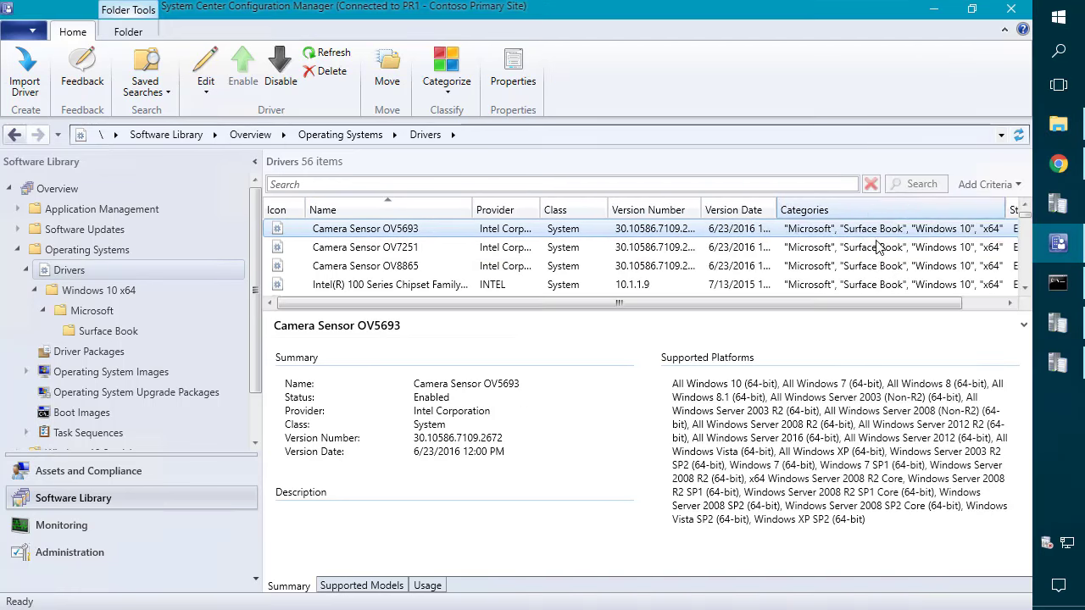
{"action": "scroll", "coordinate": [877, 246], "scroll_direction": "down", "scroll_amount": 6}
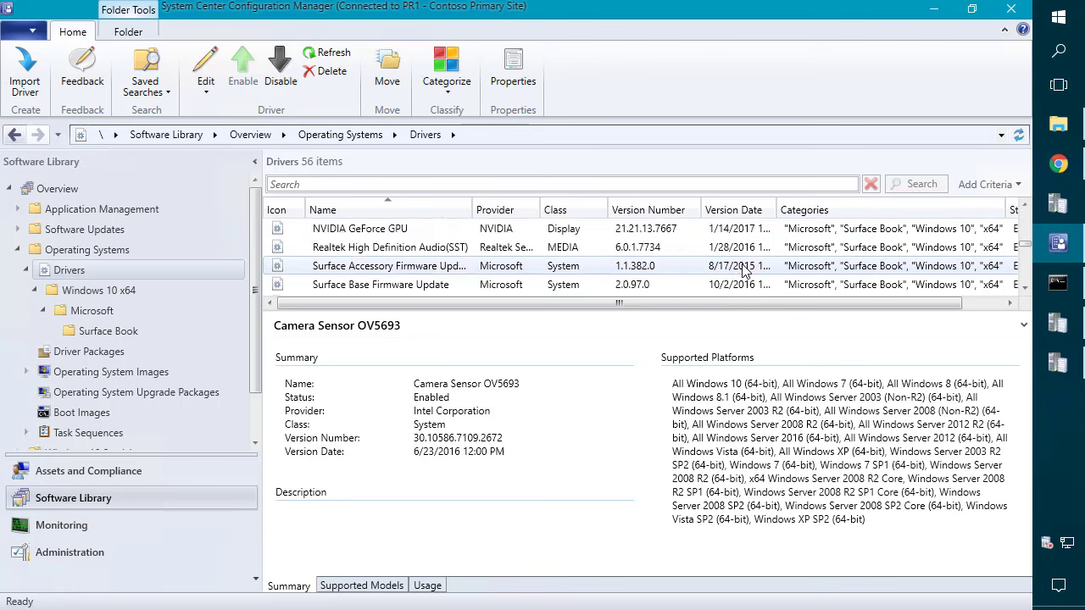
{"action": "scroll", "coordinate": [743, 268], "scroll_direction": "down", "scroll_amount": 2}
{"action": "scroll", "coordinate": [1024, 271], "scroll_direction": "down", "scroll_amount": 2}
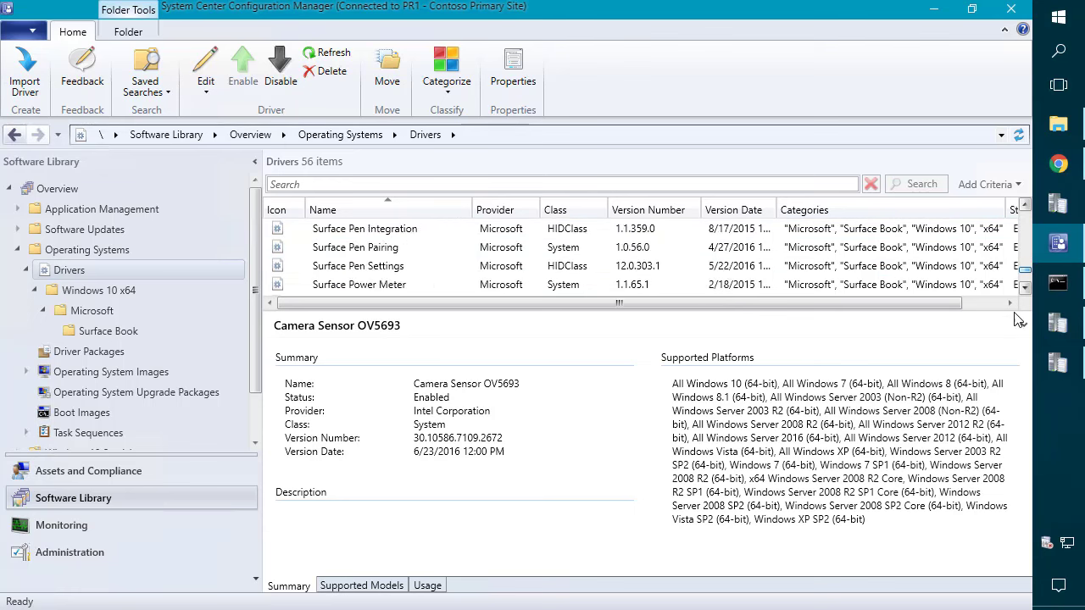
{"action": "left_click_drag", "start_coordinate": [1025, 269], "coordinate": [886, 213]}
{"action": "left_click", "coordinate": [402, 247], "text": "shift"}
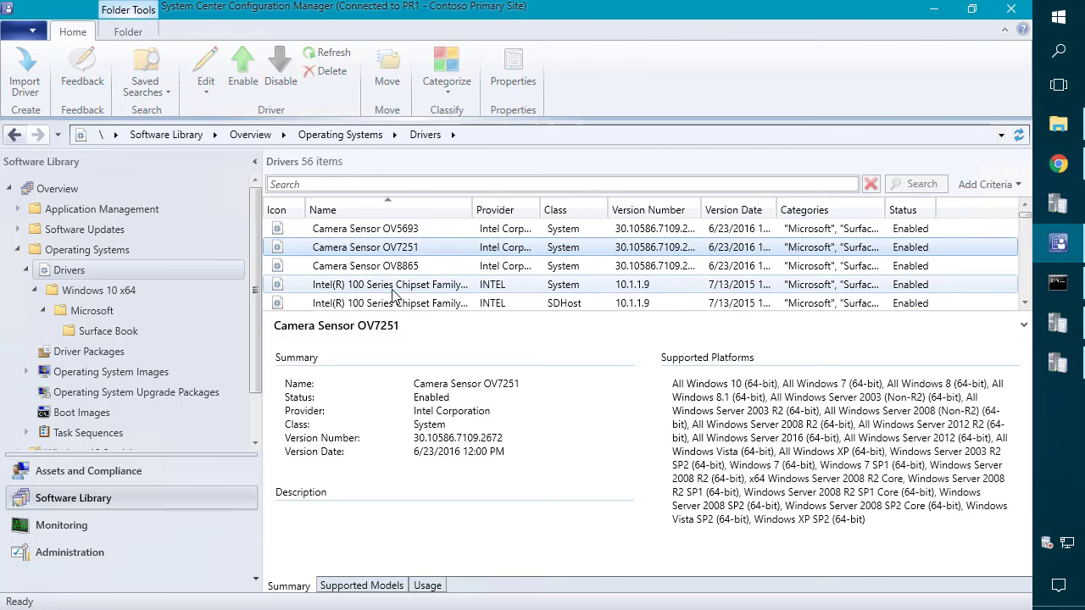
Step: Move all selected drivers into the Windows 10 x64 > Microsoft > Surface Book folder
{"action": "key", "text": "ctrl+a"}
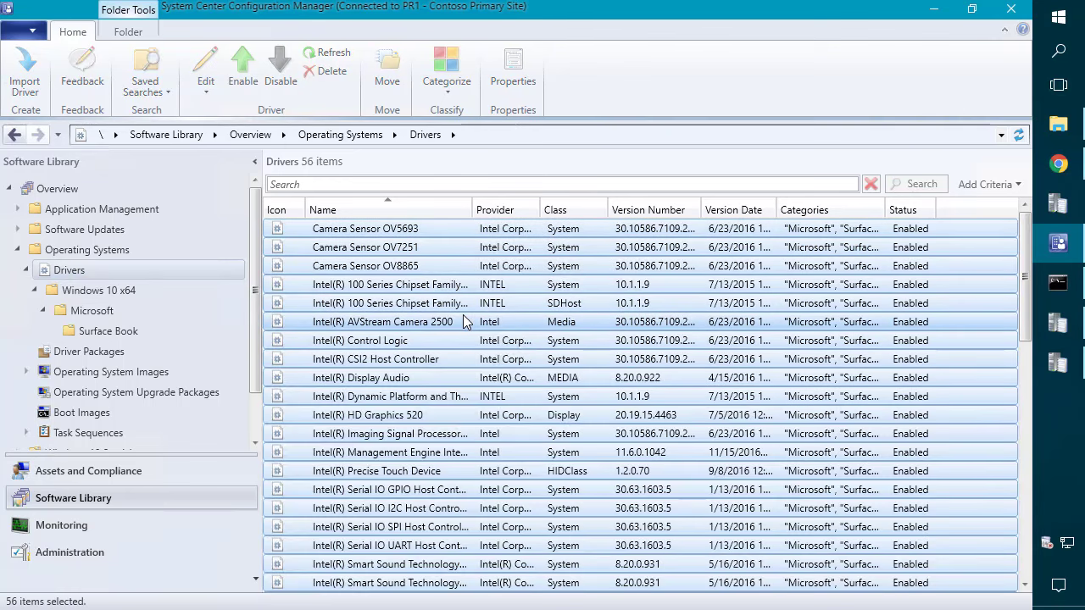
{"action": "right_click", "coordinate": [416, 309]}
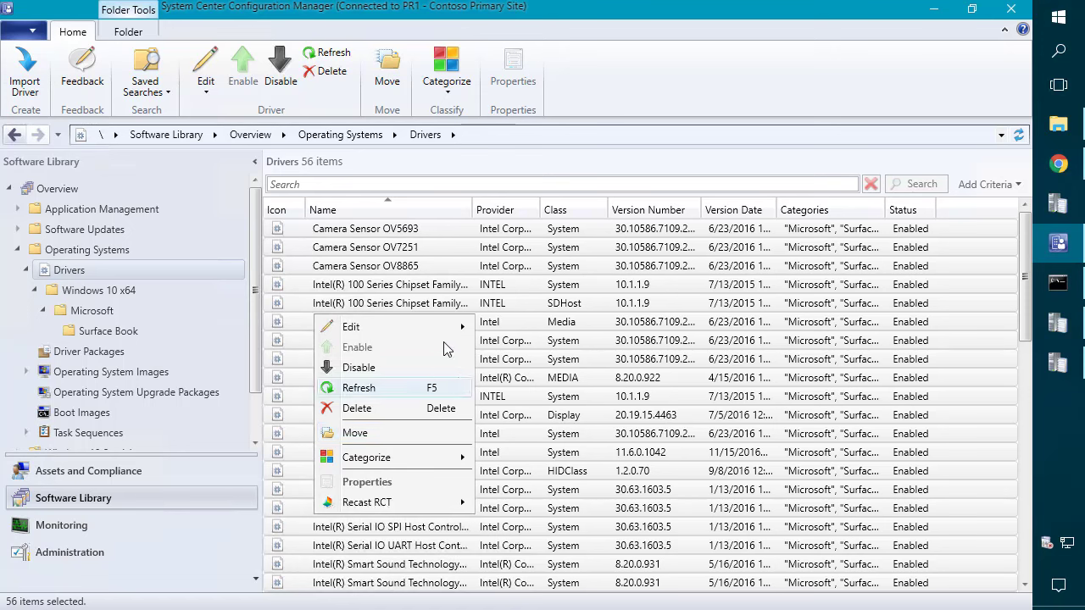
{"action": "left_click", "coordinate": [379, 441]}
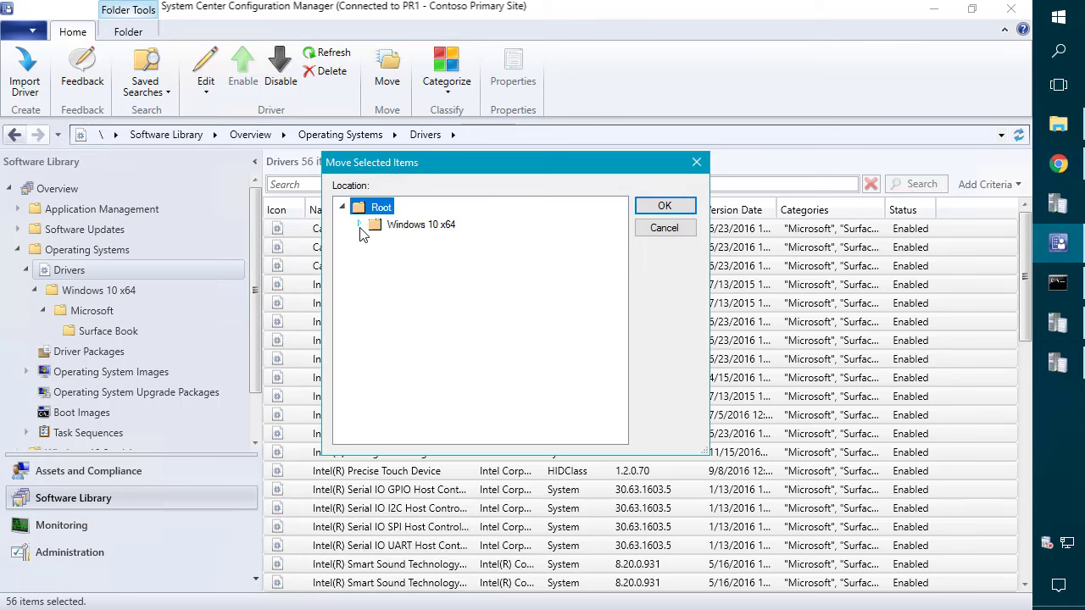
{"action": "left_click", "coordinate": [359, 225]}
{"action": "left_click", "coordinate": [375, 242]}
{"action": "left_click", "coordinate": [415, 262]}
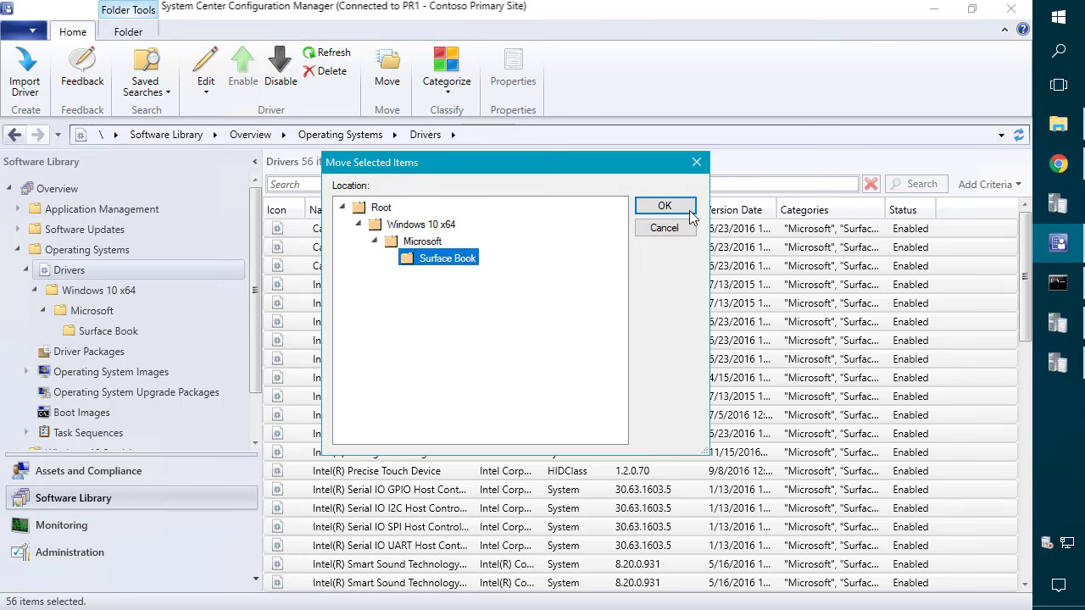
{"action": "left_click", "coordinate": [669, 207]}
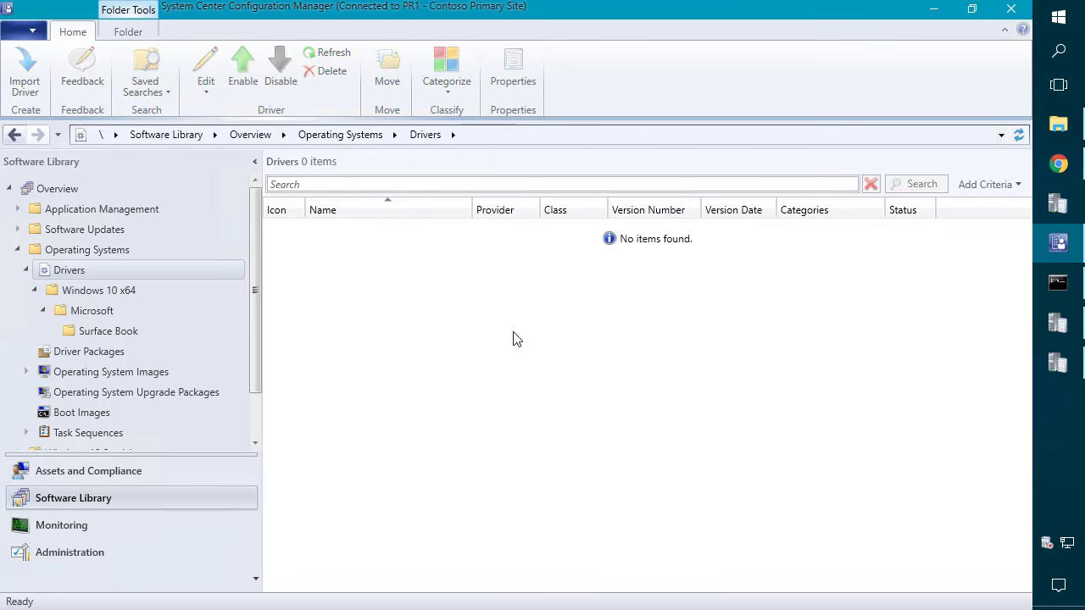
Step: Confirm the Drivers root is empty and browse the 56 drivers in the Surface Book folder
{"action": "left_click", "coordinate": [84, 271]}
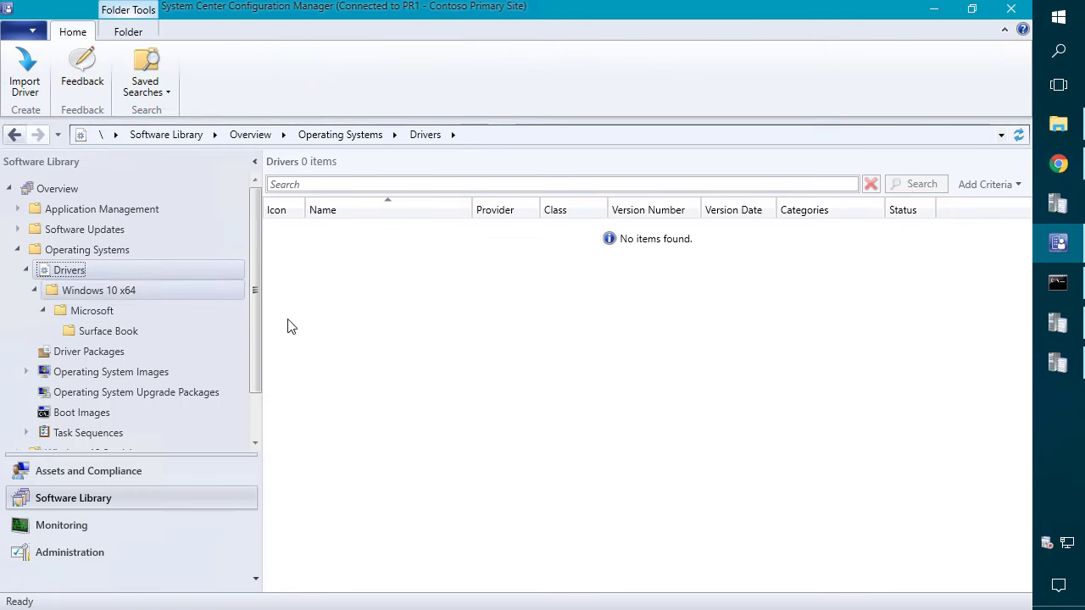
{"action": "left_click", "coordinate": [108, 330]}
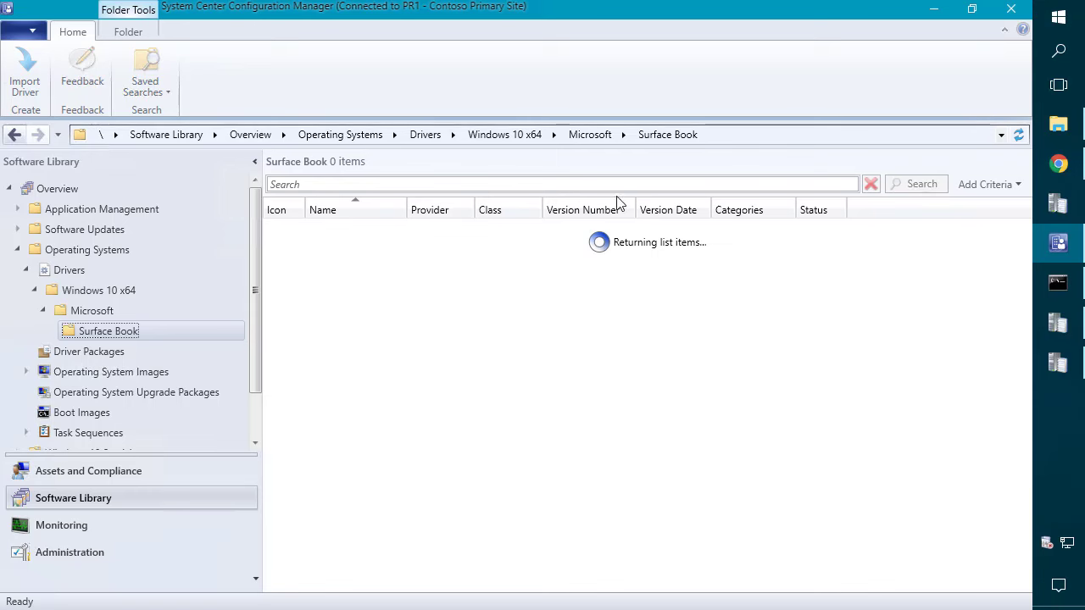
{"action": "left_click_drag", "start_coordinate": [611, 312], "coordinate": [568, 372]}
{"action": "left_click_drag", "start_coordinate": [406, 210], "coordinate": [465, 210]}
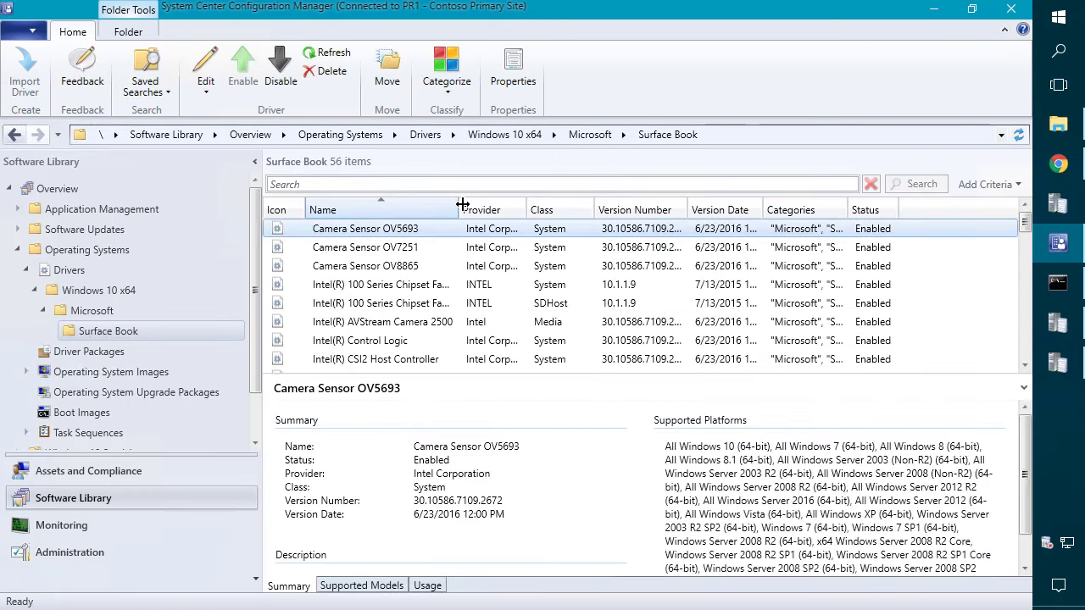
{"action": "scroll", "coordinate": [512, 285], "scroll_direction": "down", "scroll_amount": 5}
{"action": "scroll", "coordinate": [512, 285], "scroll_direction": "down", "scroll_amount": 8}
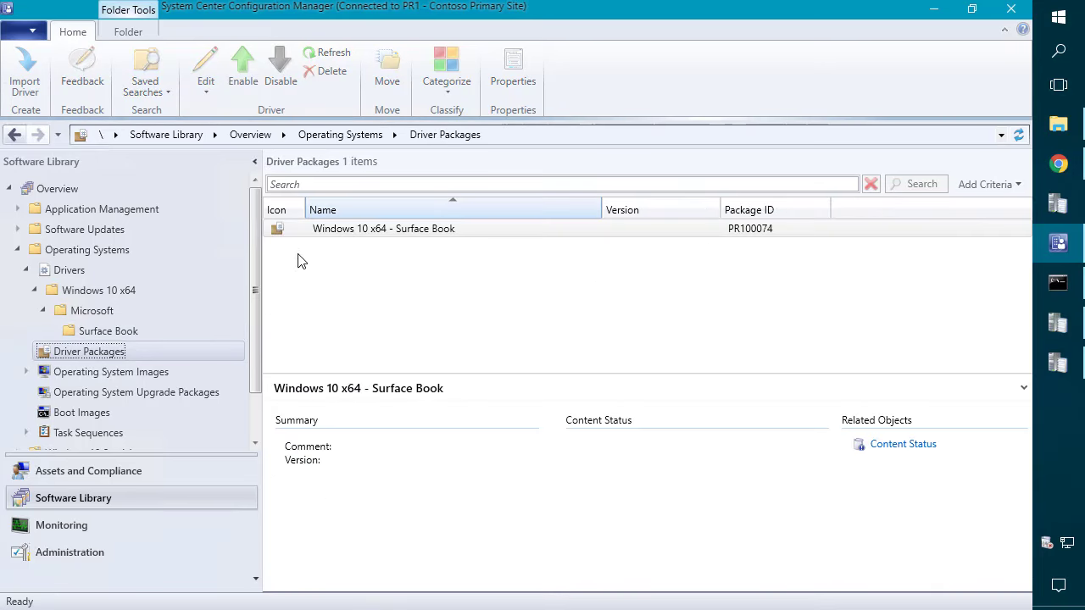
Step: Distribute the package's content to the SCCM.CONTOSO.LOCAL distribution point through the Distribute Content wizard
{"action": "right_click", "coordinate": [364, 229]}
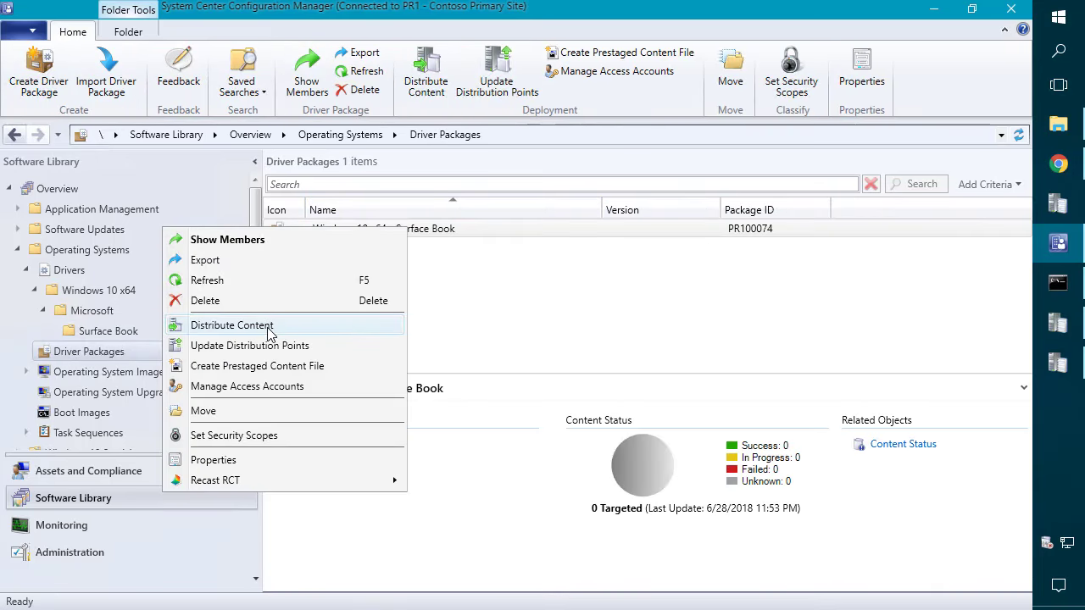
{"action": "left_click", "coordinate": [266, 325]}
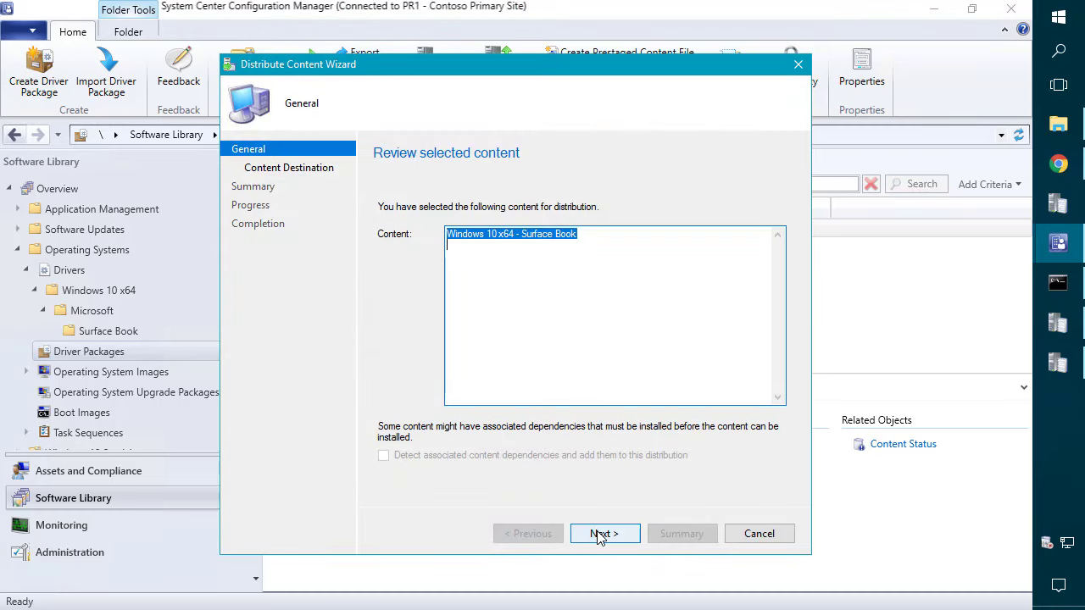
{"action": "left_click", "coordinate": [603, 534]}
{"action": "left_click", "coordinate": [742, 279]}
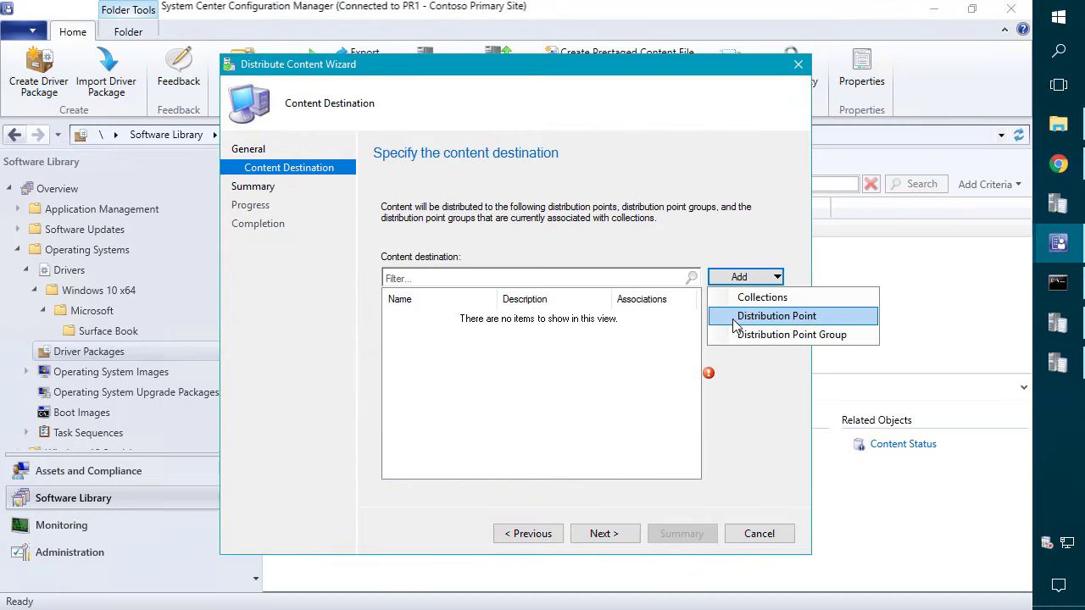
{"action": "left_click", "coordinate": [737, 325]}
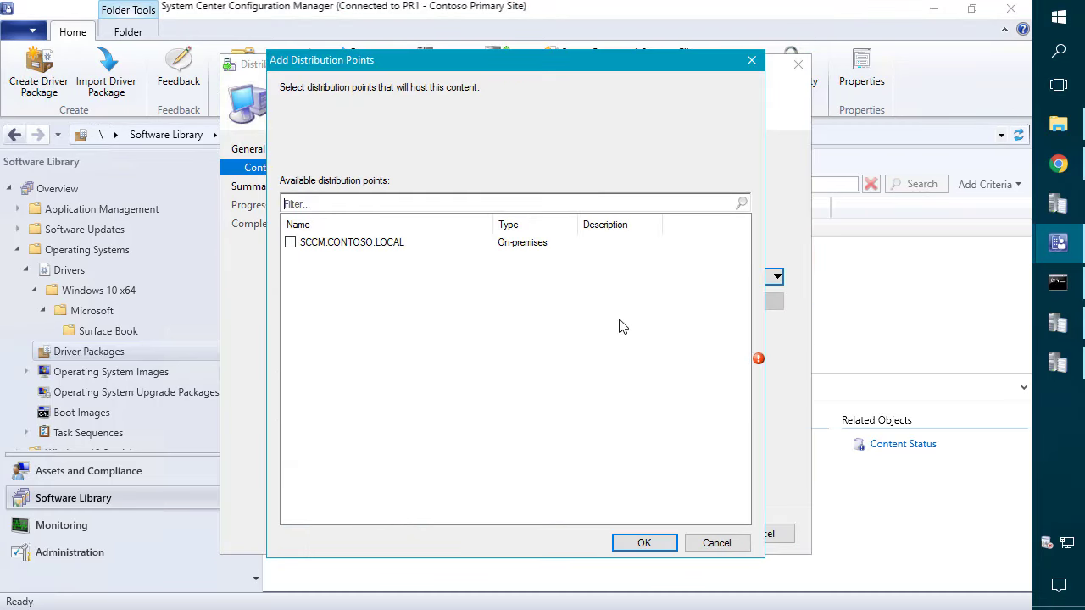
{"action": "left_click", "coordinate": [291, 243]}
{"action": "left_click", "coordinate": [650, 542]}
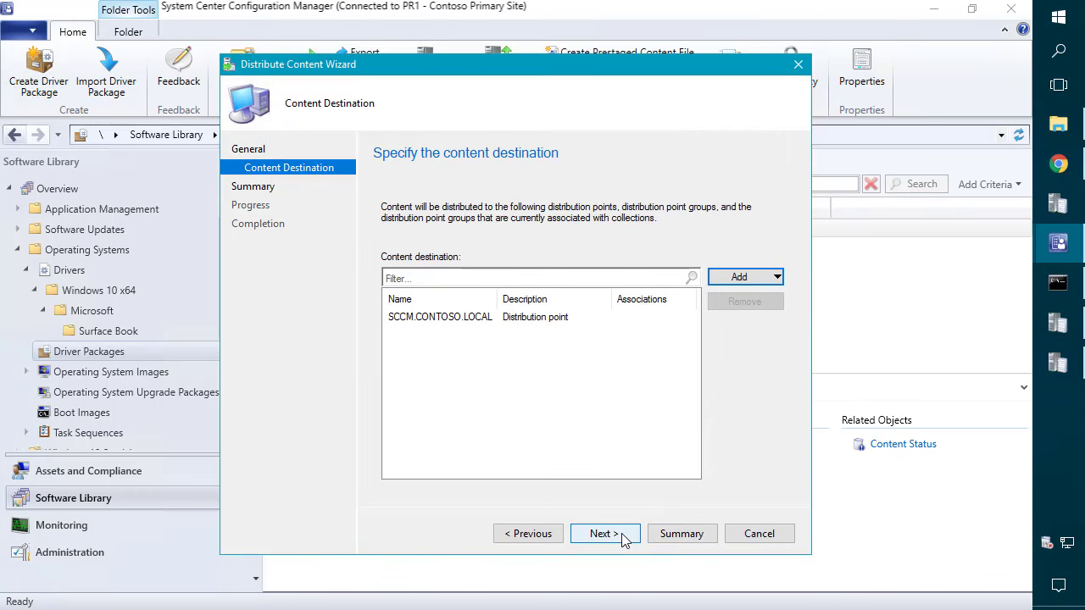
{"action": "left_click", "coordinate": [622, 535]}
{"action": "left_click", "coordinate": [603, 534]}
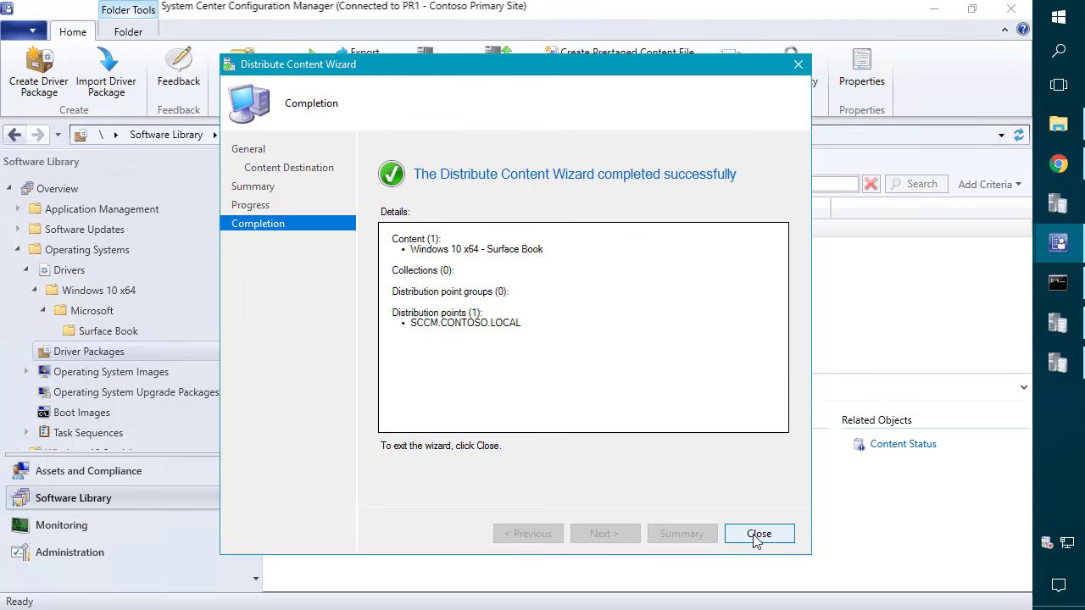
{"action": "left_click", "coordinate": [758, 534]}
Step: Refresh the Driver Packages list to see the Surface Book package's distribution status
{"action": "left_click", "coordinate": [546, 232]}
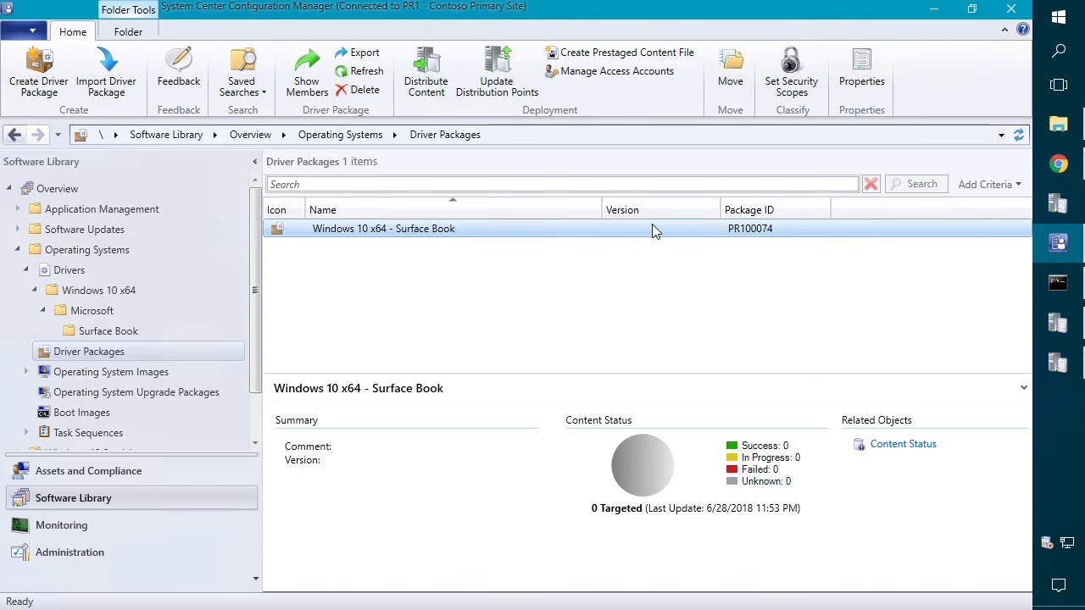
{"action": "left_click", "coordinate": [1017, 136]}
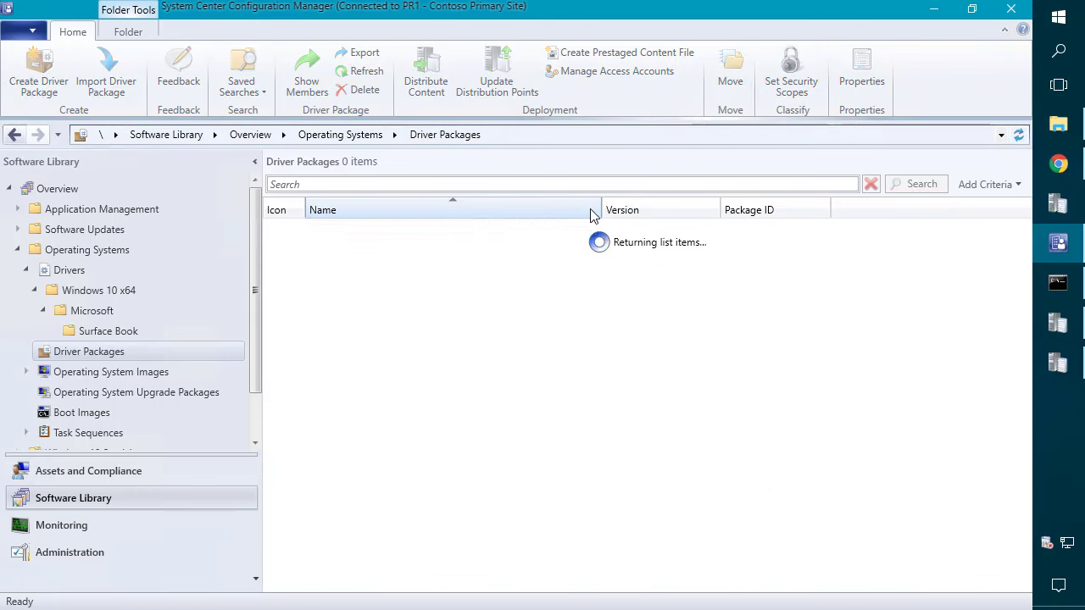
{"action": "left_click_drag", "start_coordinate": [600, 210], "coordinate": [501, 213]}
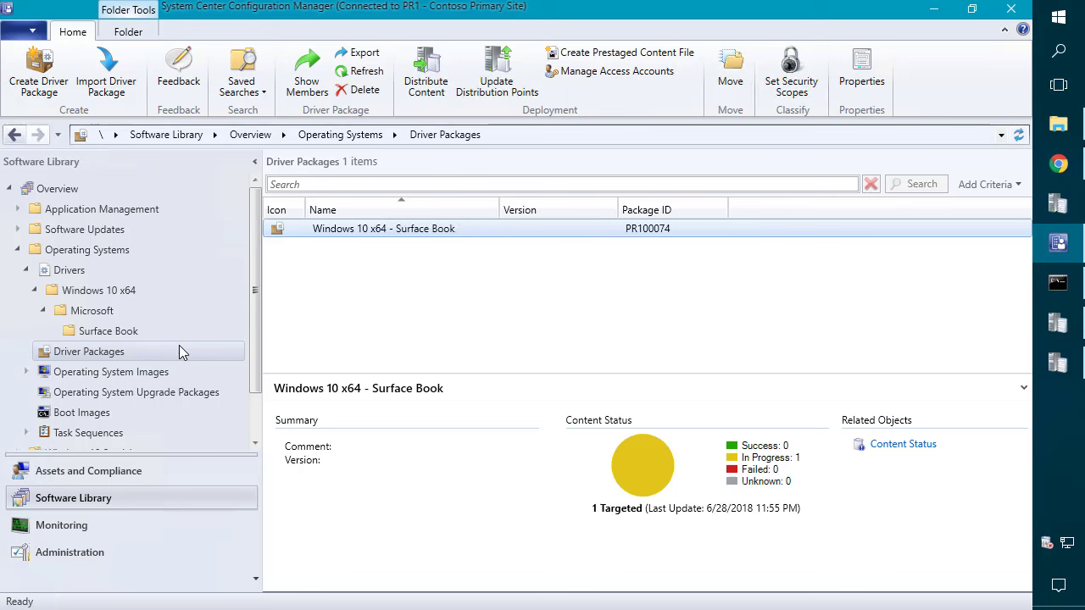
{"action": "left_click", "coordinate": [28, 270]}
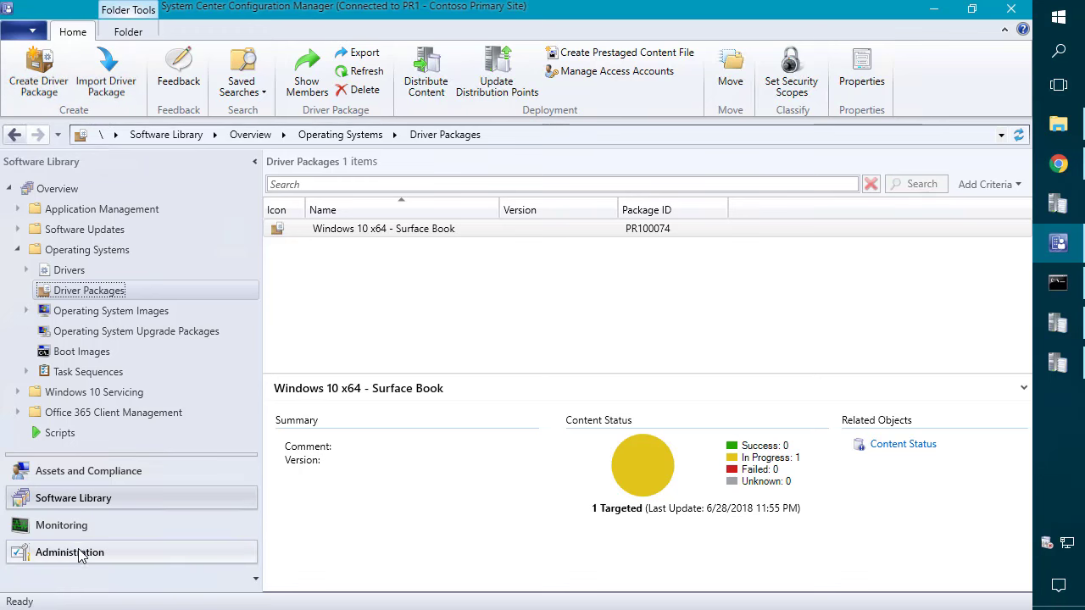
Step: Open the Software Distribution component properties for site PR1 under Administration > Sites
{"action": "left_click", "coordinate": [107, 553]}
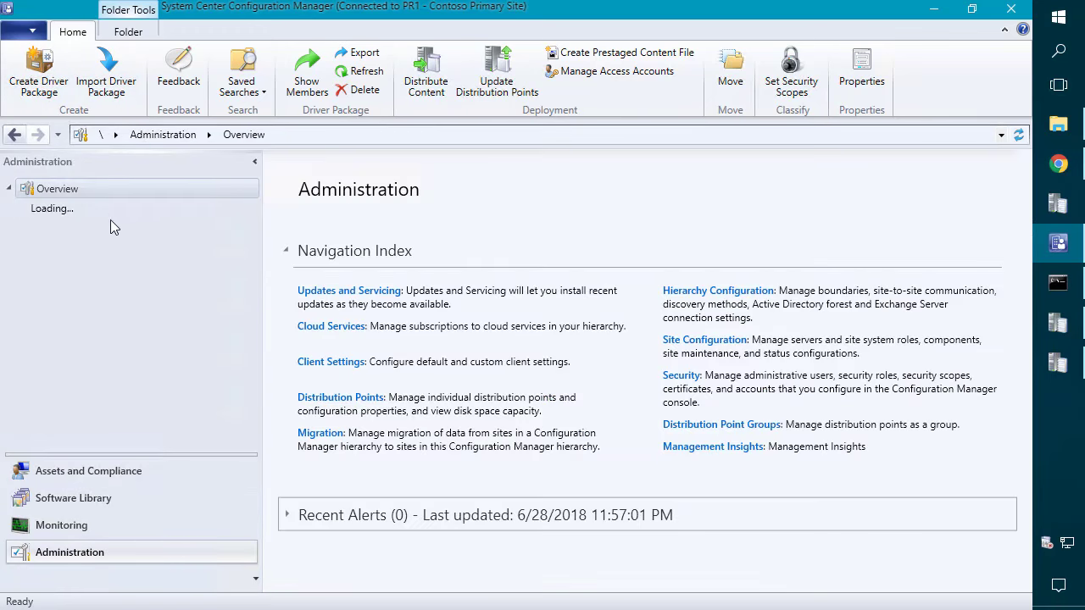
{"action": "left_click", "coordinate": [17, 269]}
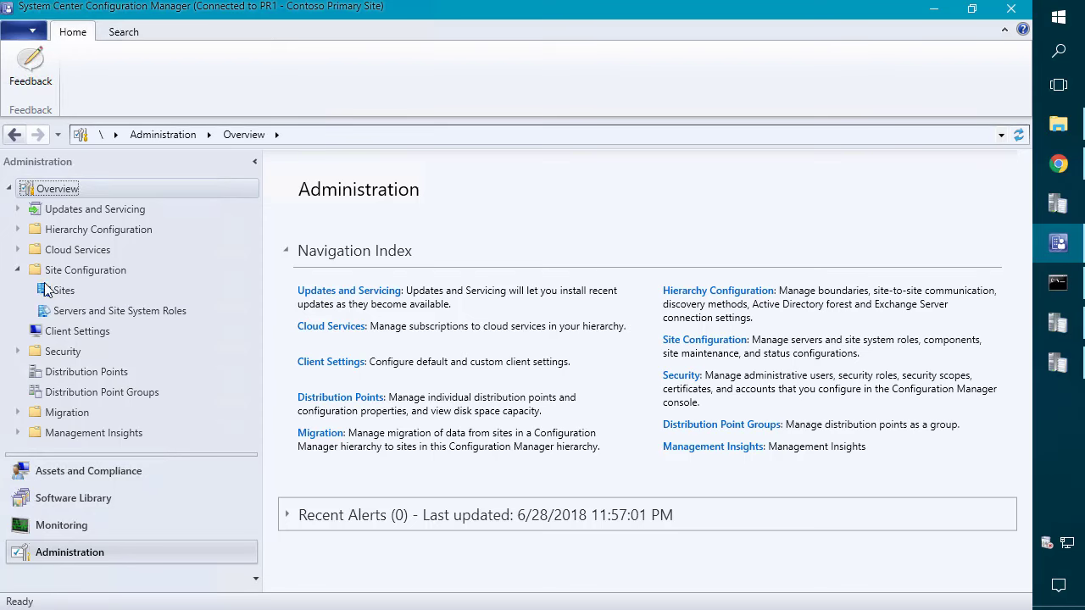
{"action": "left_click", "coordinate": [61, 292]}
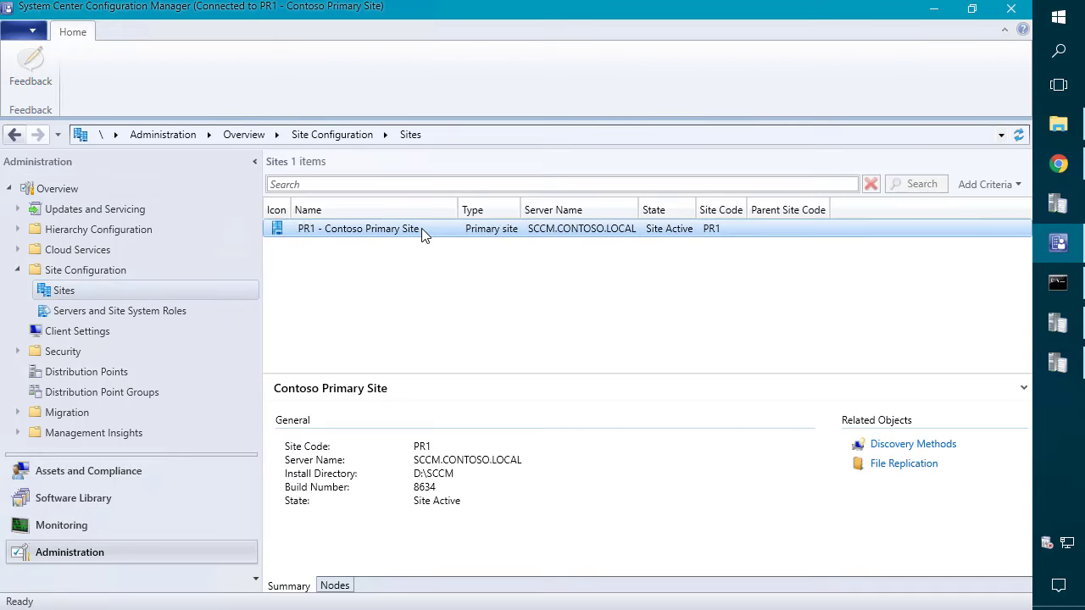
{"action": "right_click", "coordinate": [421, 228]}
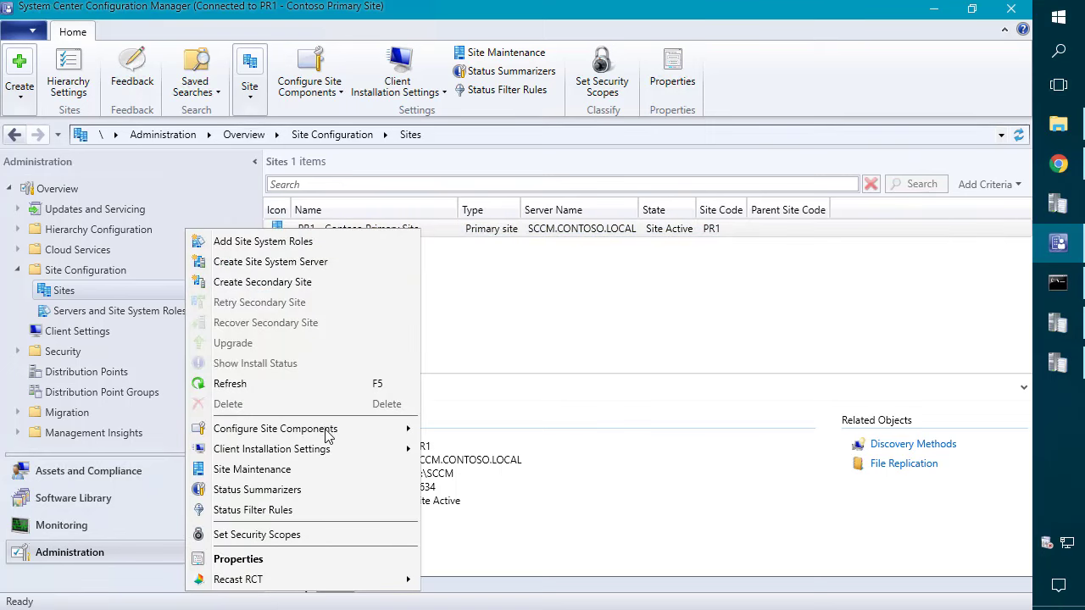
{"action": "mouse_move", "coordinate": [365, 429]}
{"action": "left_click", "coordinate": [486, 434]}
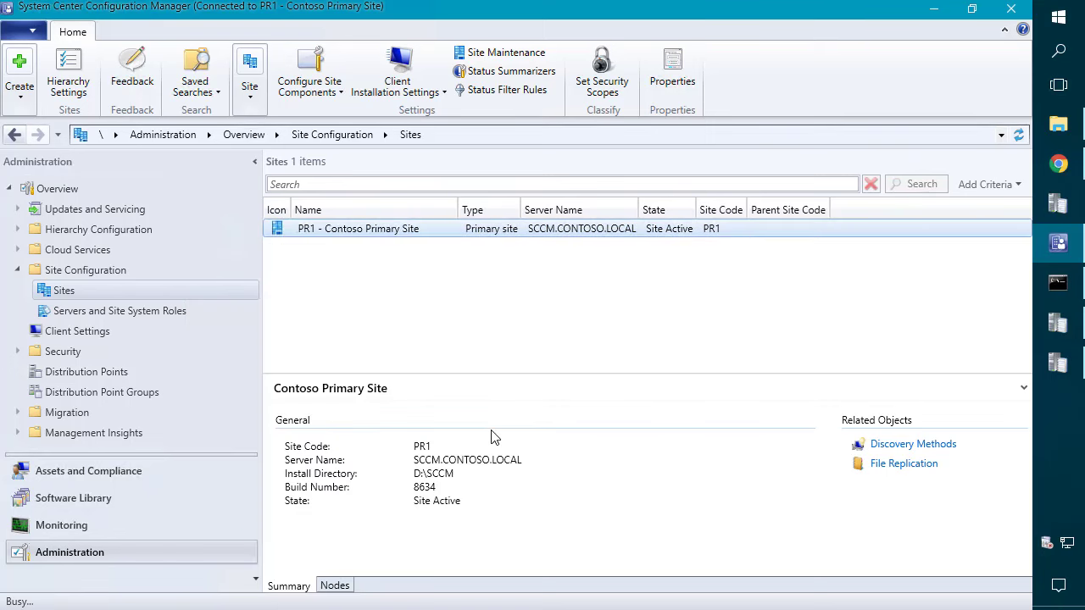
Step: On the Network Access Account tab, choose to specify the account and add a new one
{"action": "left_click", "coordinate": [518, 117]}
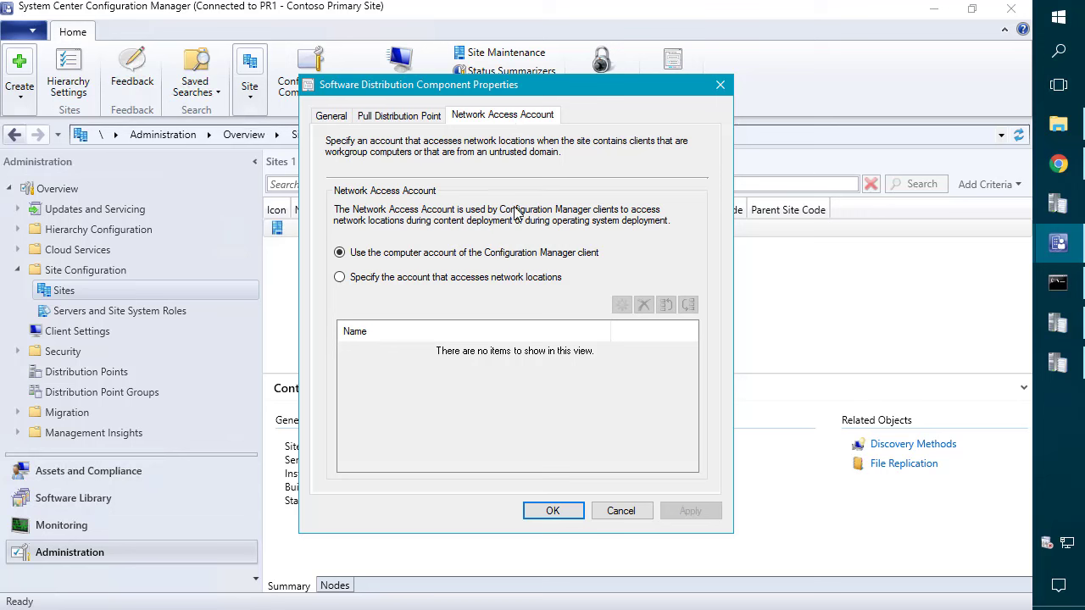
{"action": "left_click", "coordinate": [450, 277]}
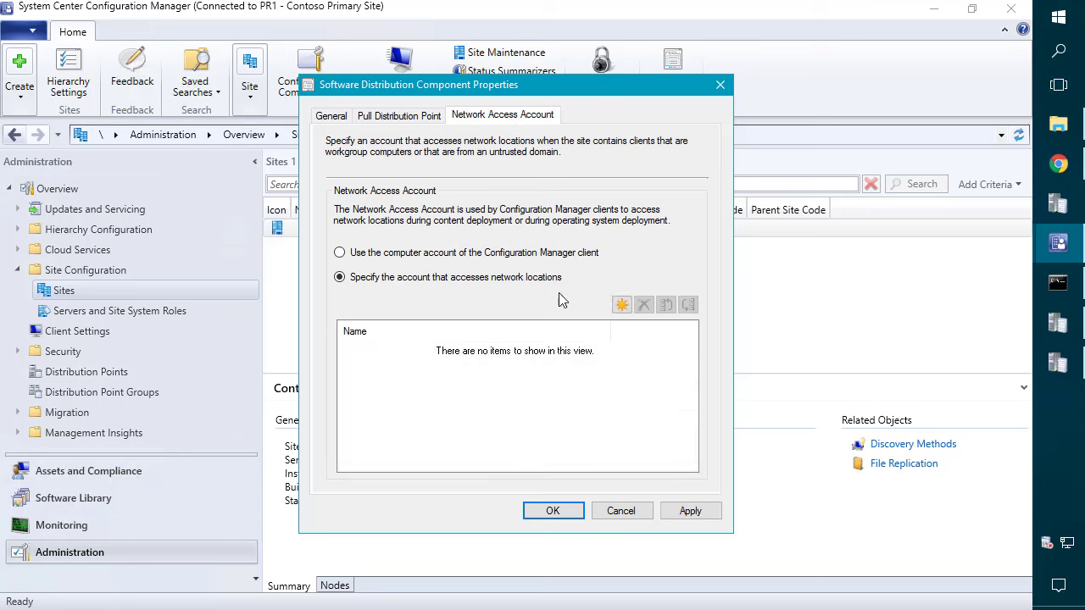
{"action": "left_click", "coordinate": [621, 305]}
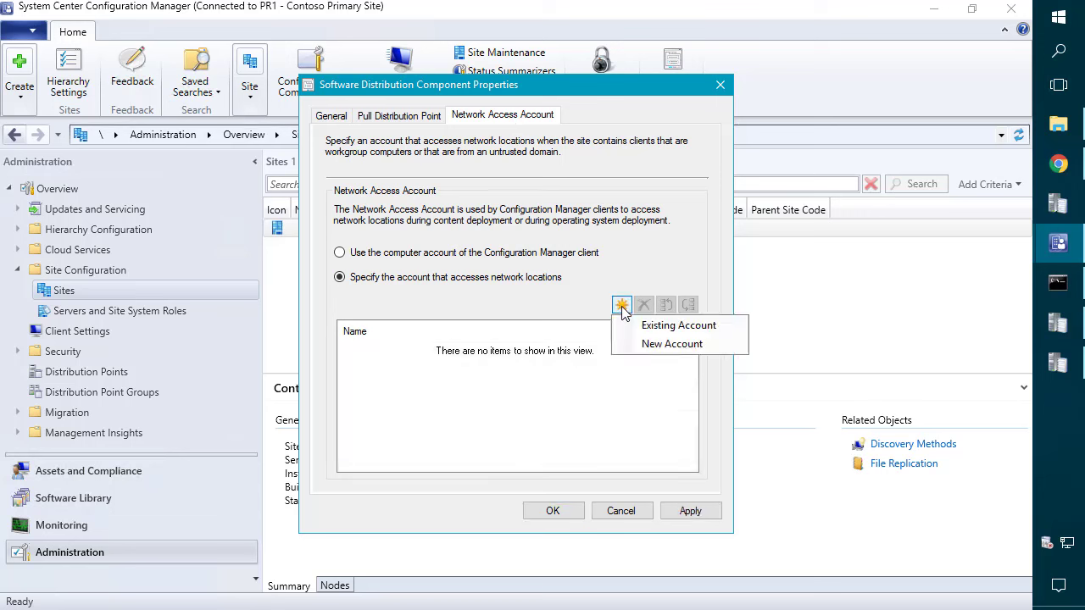
{"action": "left_click", "coordinate": [667, 344]}
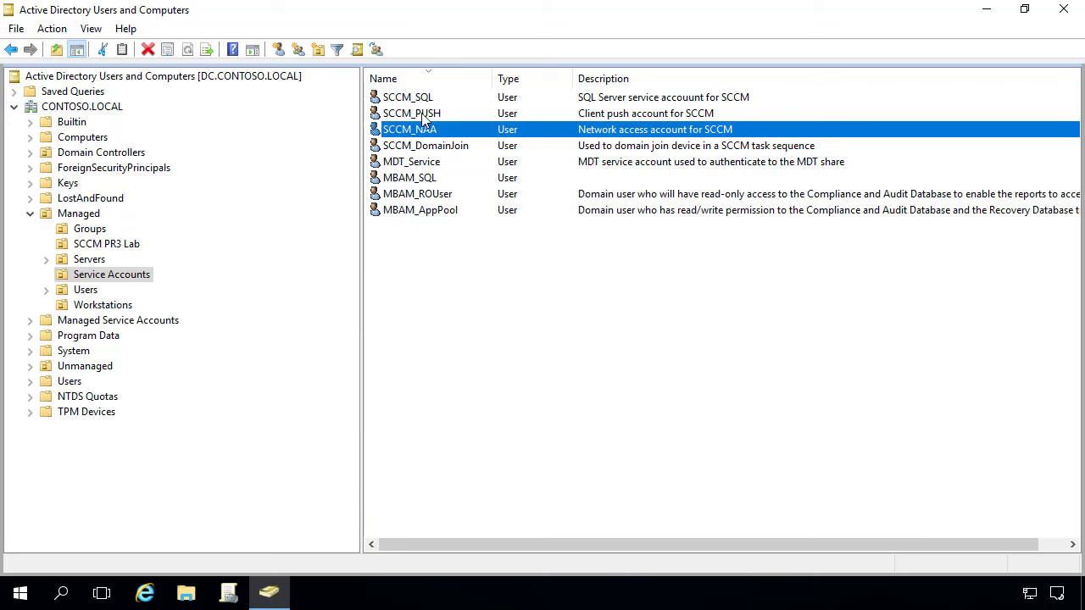
{"action": "left_click", "coordinate": [440, 135]}
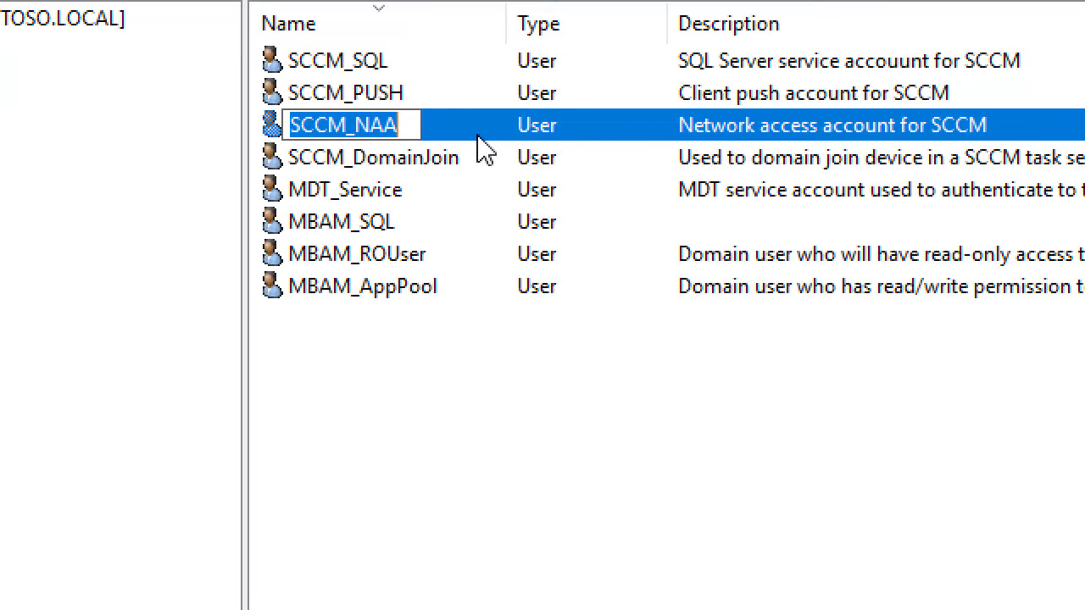
{"action": "left_click", "coordinate": [508, 128]}
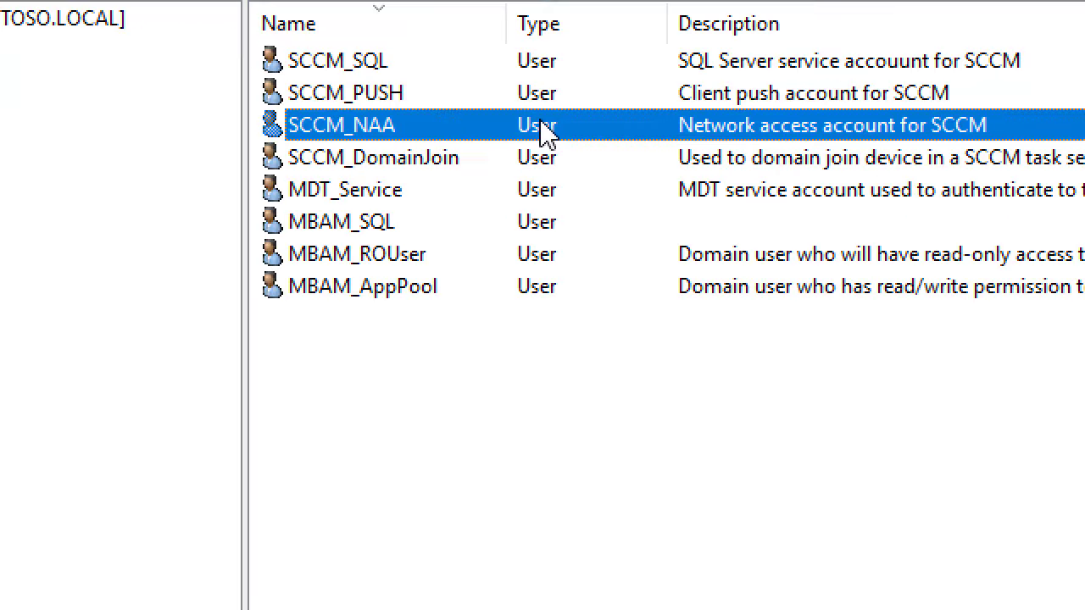
{"action": "double_click", "coordinate": [788, 136]}
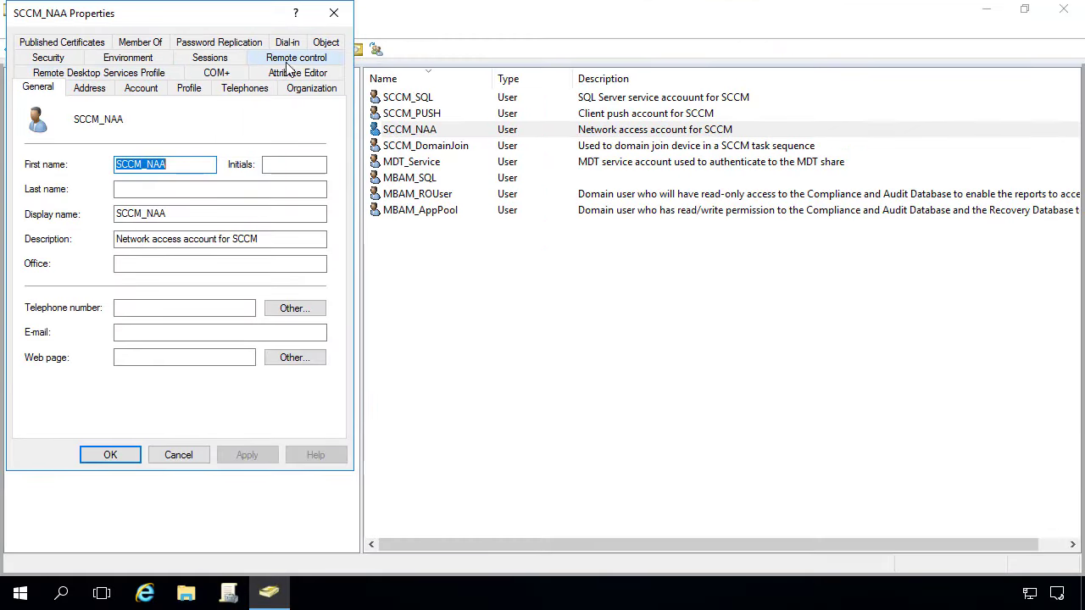
{"action": "left_click", "coordinate": [65, 59]}
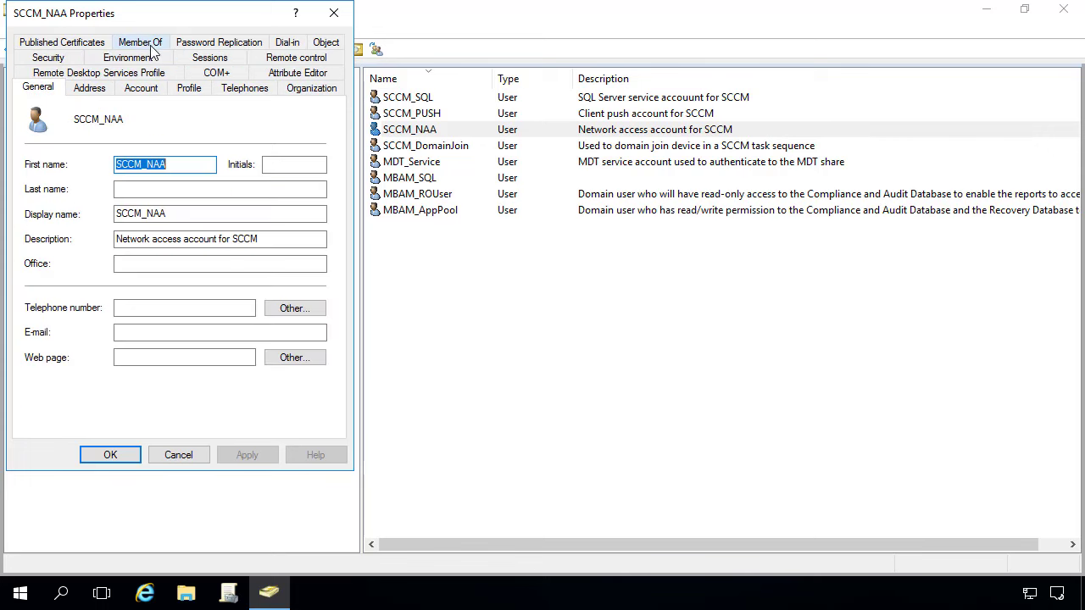
{"action": "left_click", "coordinate": [146, 44]}
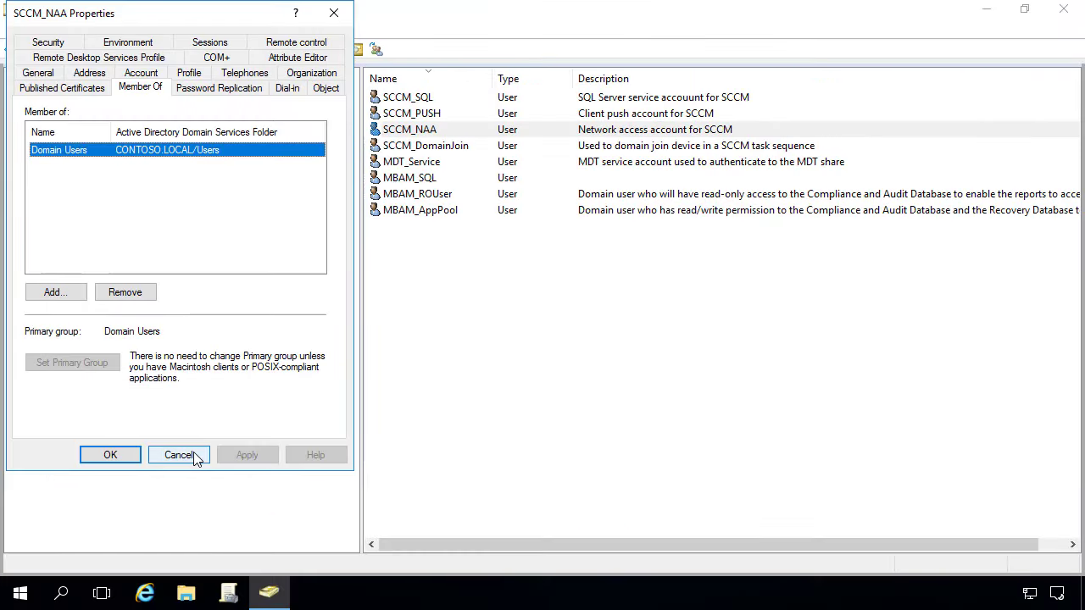
{"action": "left_click", "coordinate": [193, 456]}
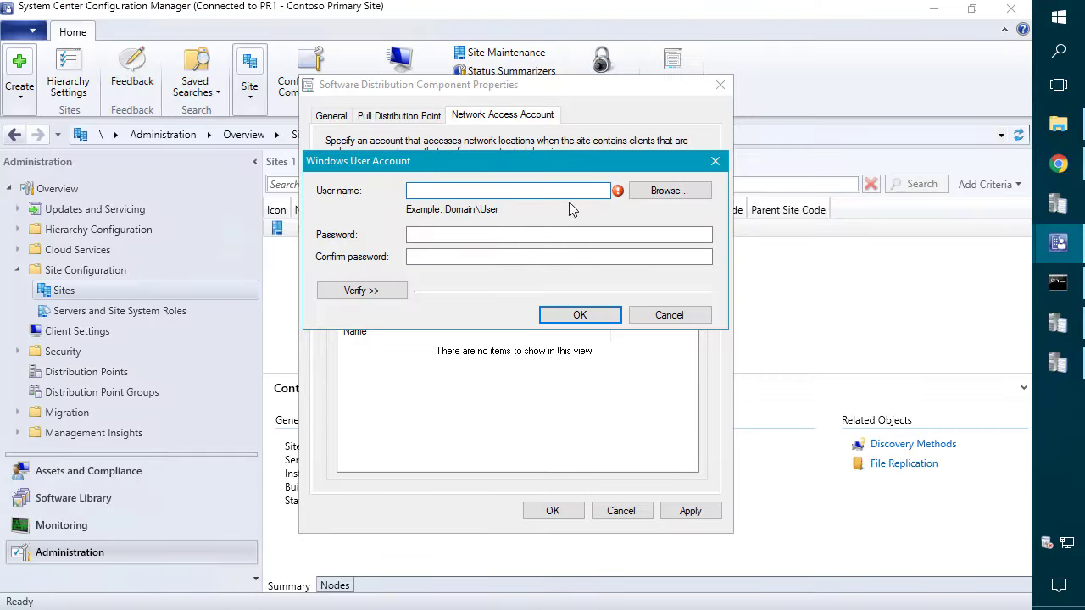
Step: Select the SCCM_NAA domain account as the network access account
{"action": "left_click", "coordinate": [643, 193]}
{"action": "type", "text": "SC"}
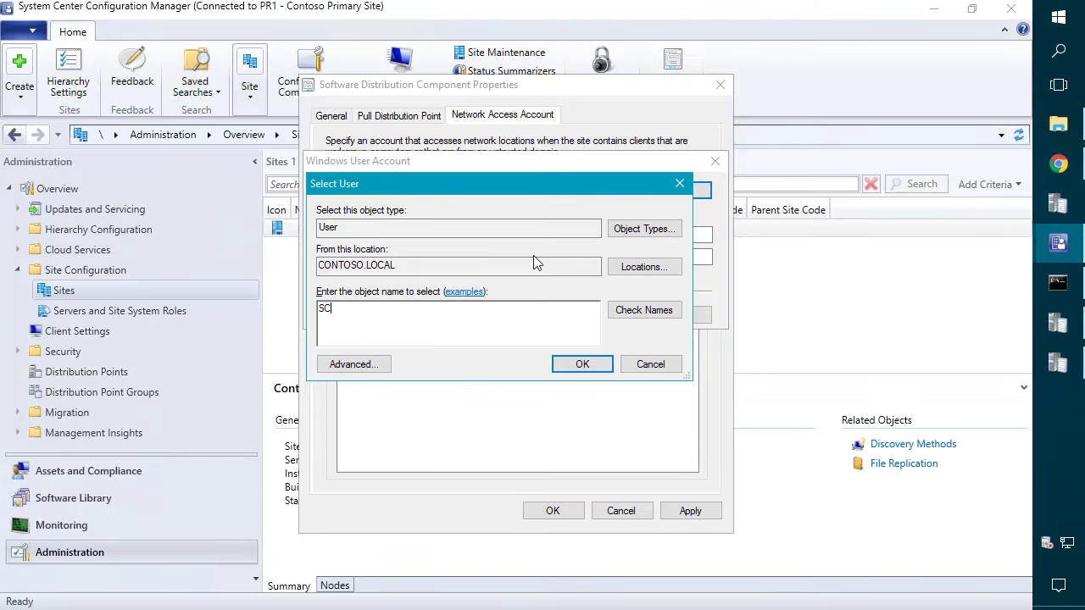
{"action": "type", "text": "CM_NAA"}
{"action": "key", "text": "Return"}
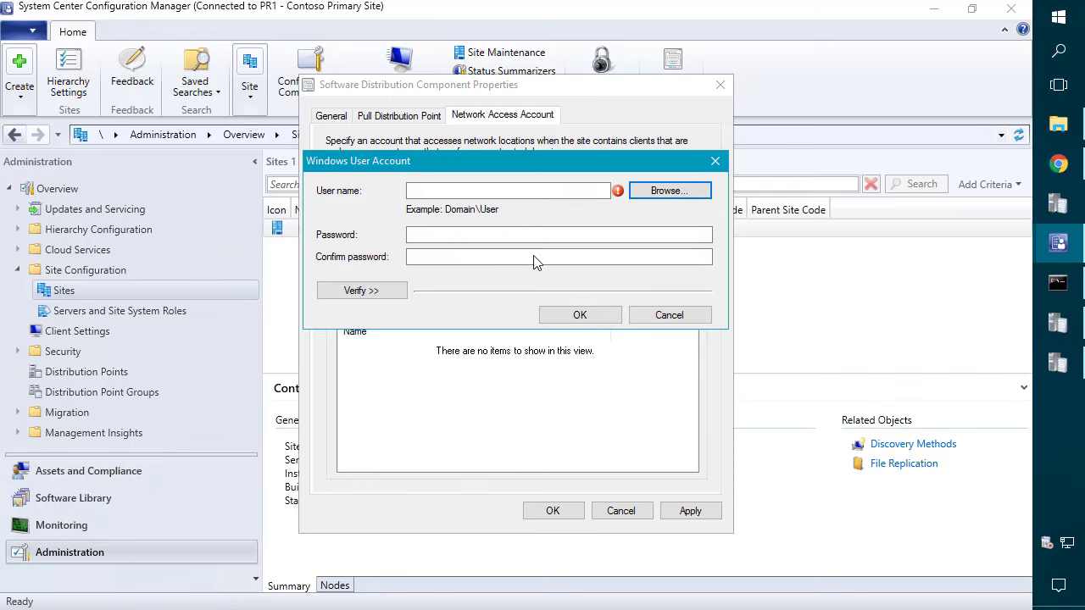
Step: Enter and confirm the account password, then apply and save the Software Distribution properties
{"action": "left_click", "coordinate": [528, 236]}
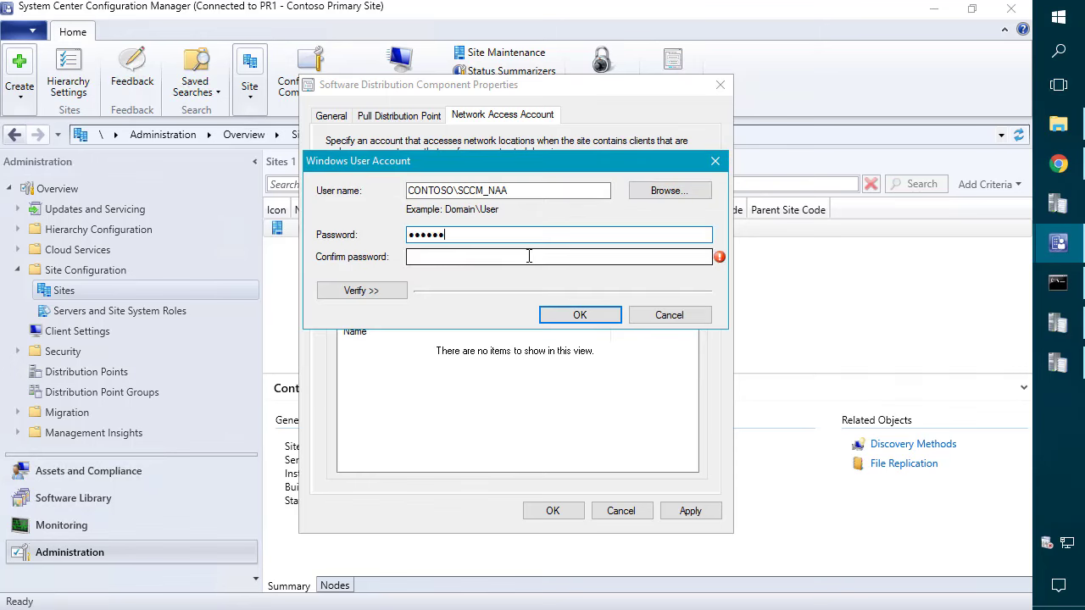
{"action": "left_click", "coordinate": [526, 258]}
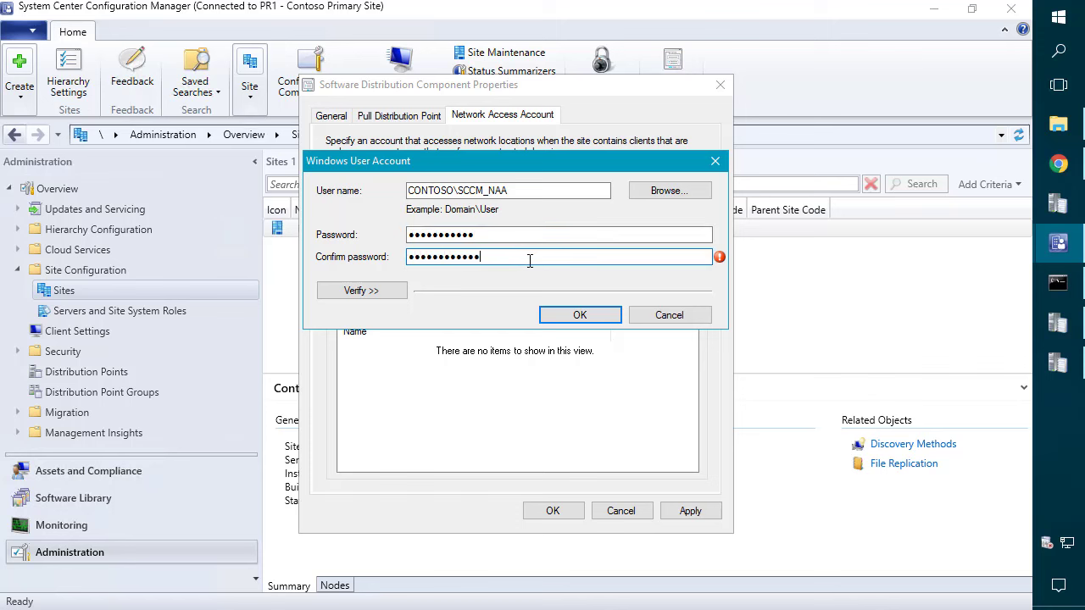
{"action": "key", "text": "shift+Tab"}
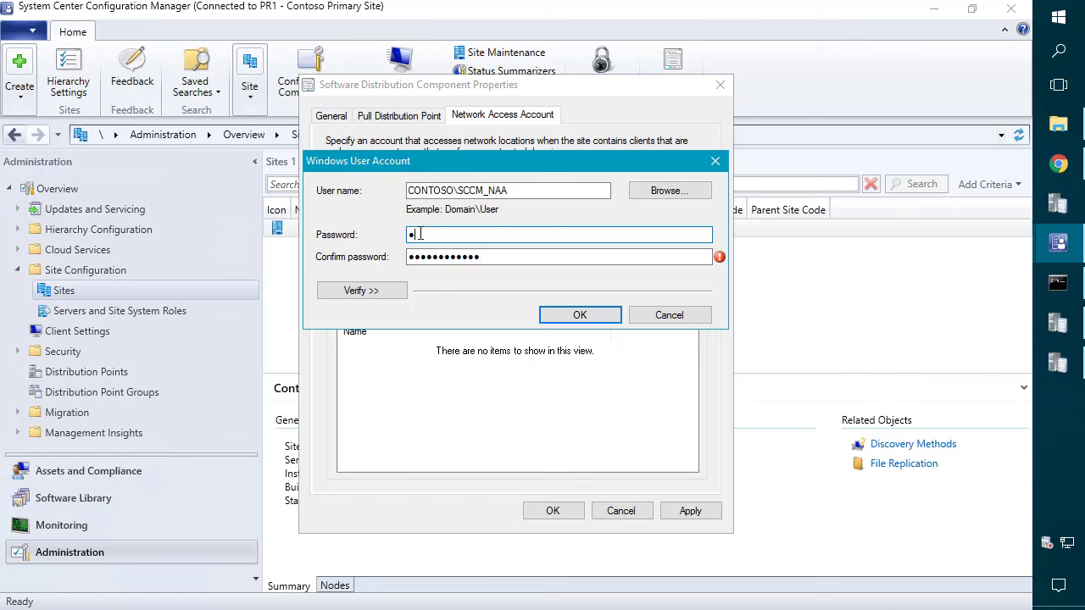
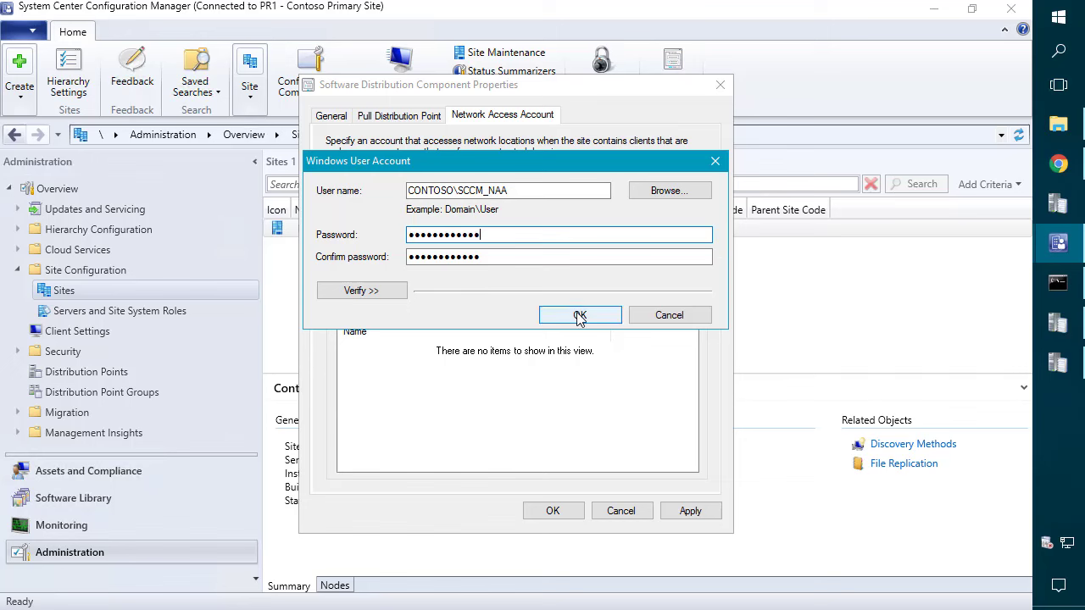
{"action": "left_click", "coordinate": [580, 316]}
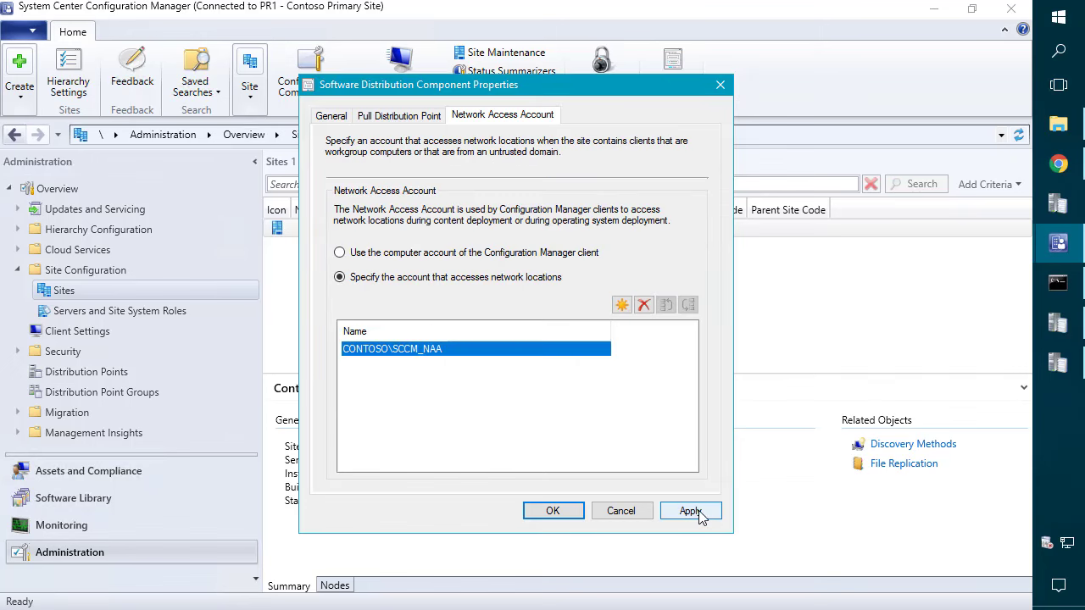
{"action": "left_click", "coordinate": [696, 515]}
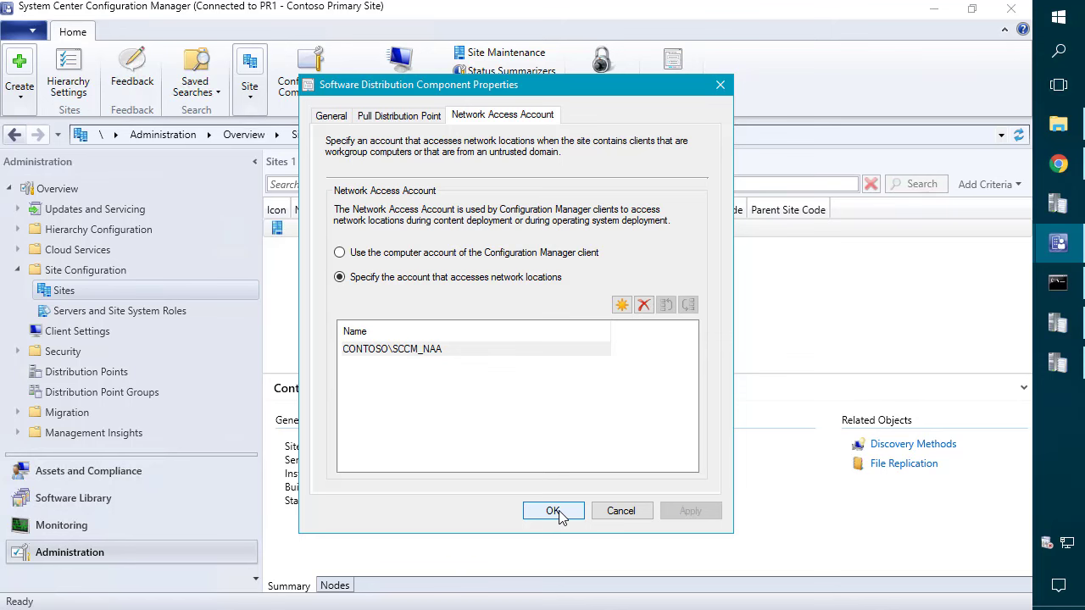
{"action": "left_click", "coordinate": [552, 511]}
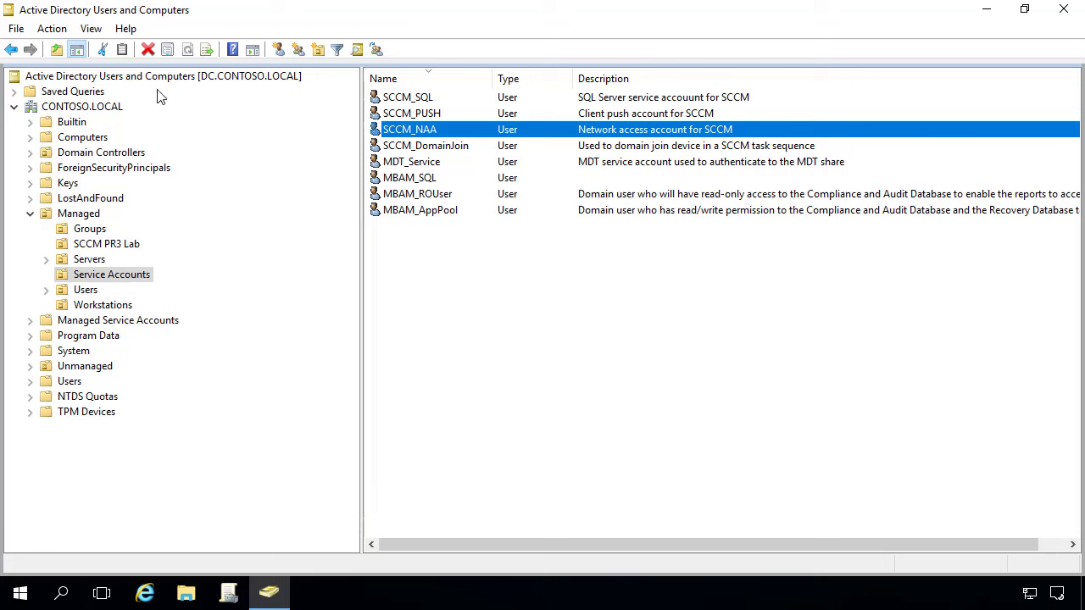
Step: Browse the service accounts, select the domain-join account, then return to the CONTOSO.LOCAL top level
{"action": "left_click", "coordinate": [83, 106]}
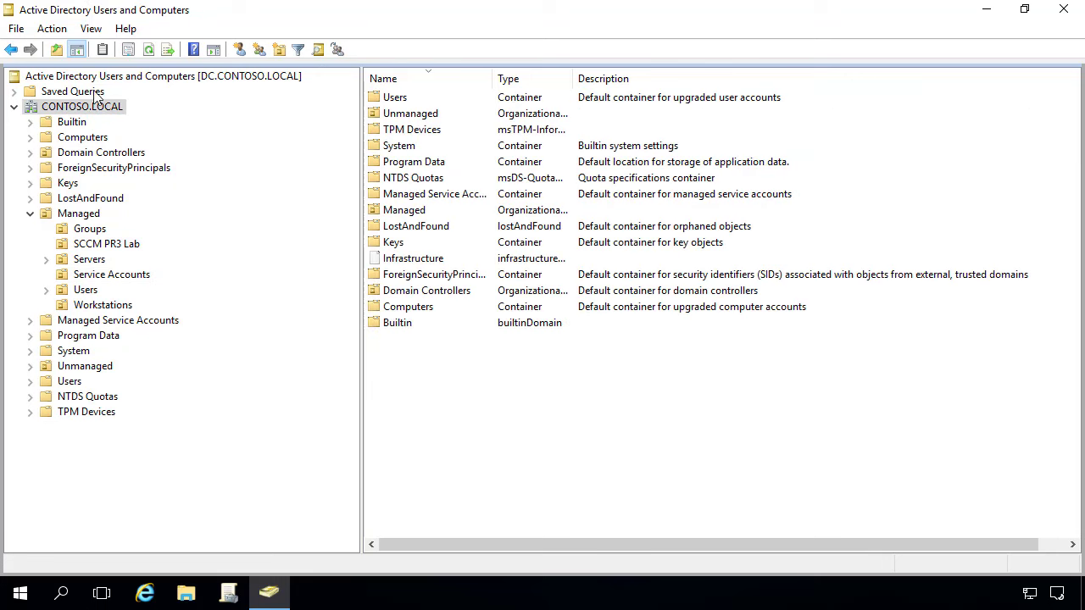
{"action": "left_click", "coordinate": [106, 275]}
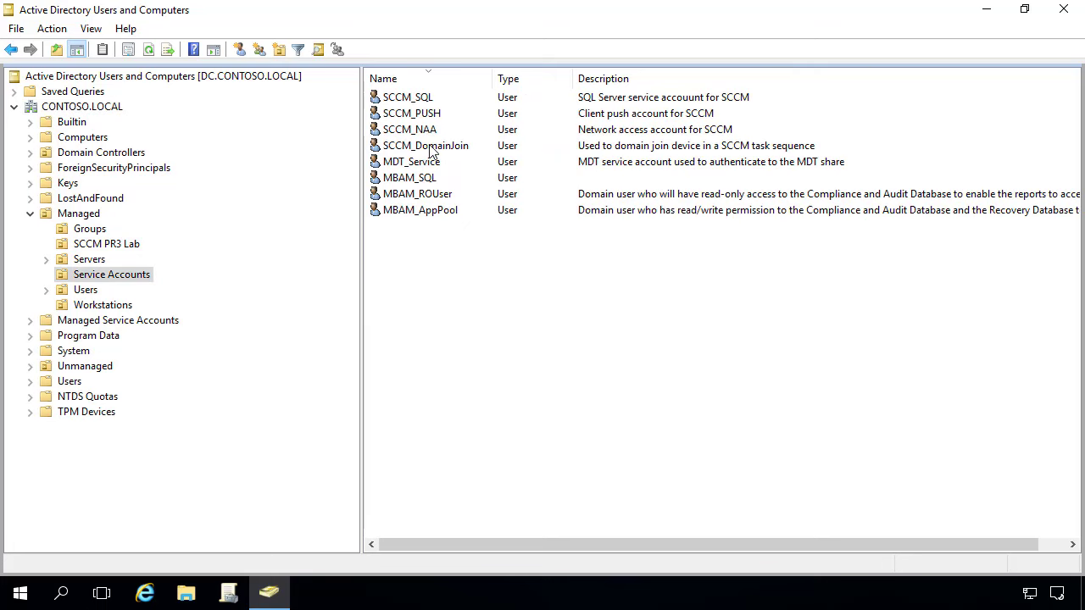
{"action": "left_click", "coordinate": [431, 150]}
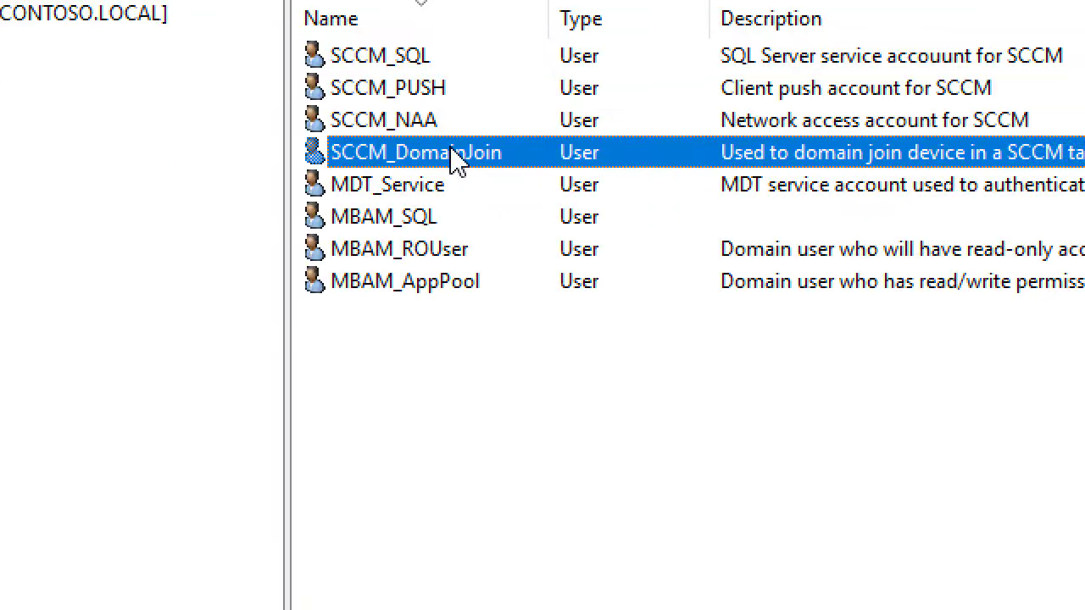
{"action": "left_click", "coordinate": [91, 29]}
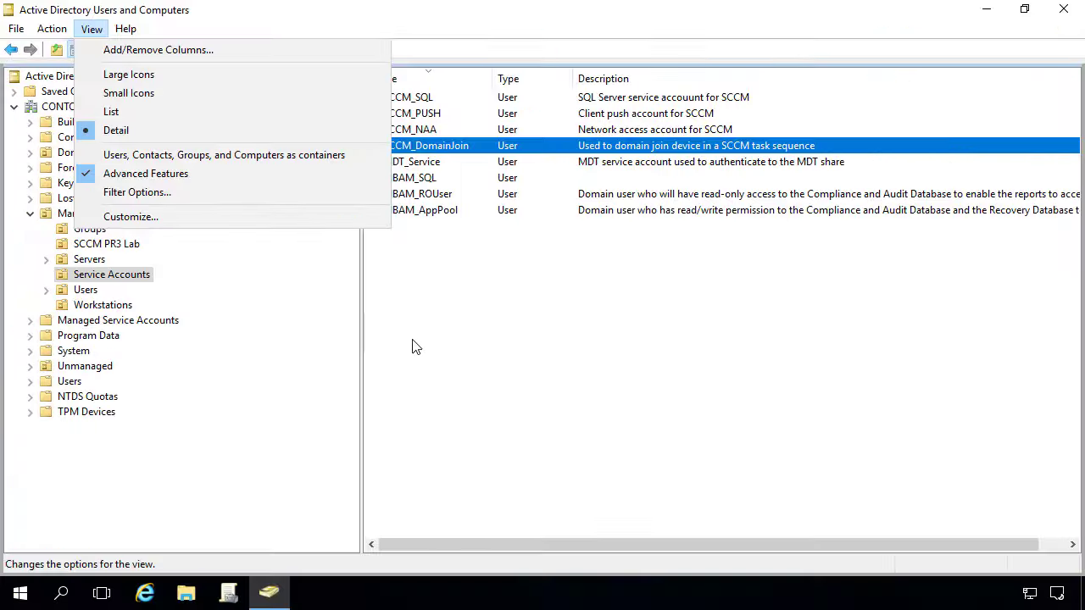
{"action": "left_click", "coordinate": [93, 314]}
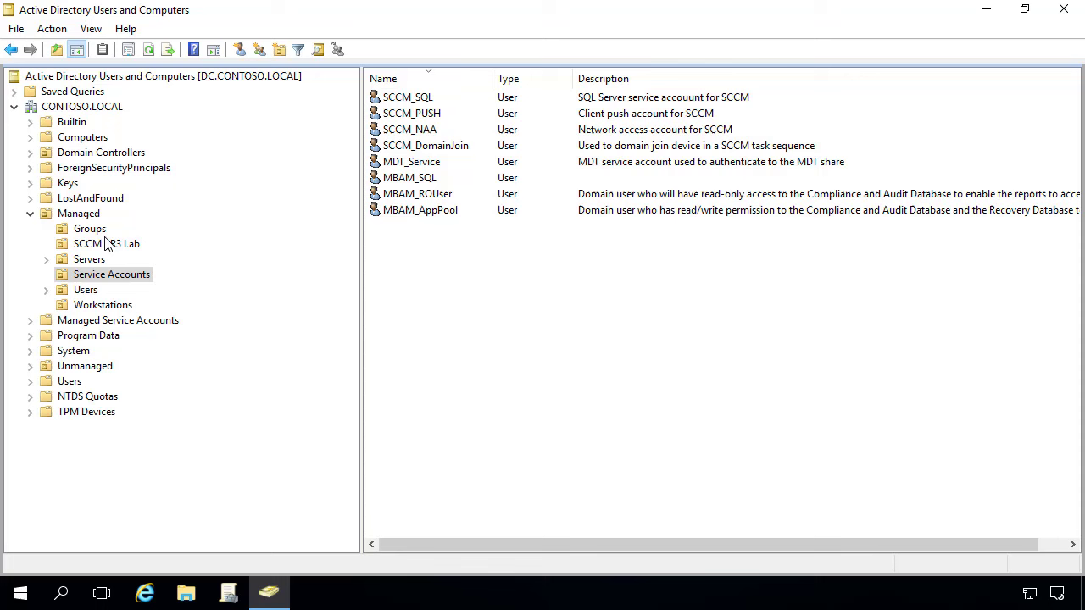
{"action": "left_click", "coordinate": [32, 213]}
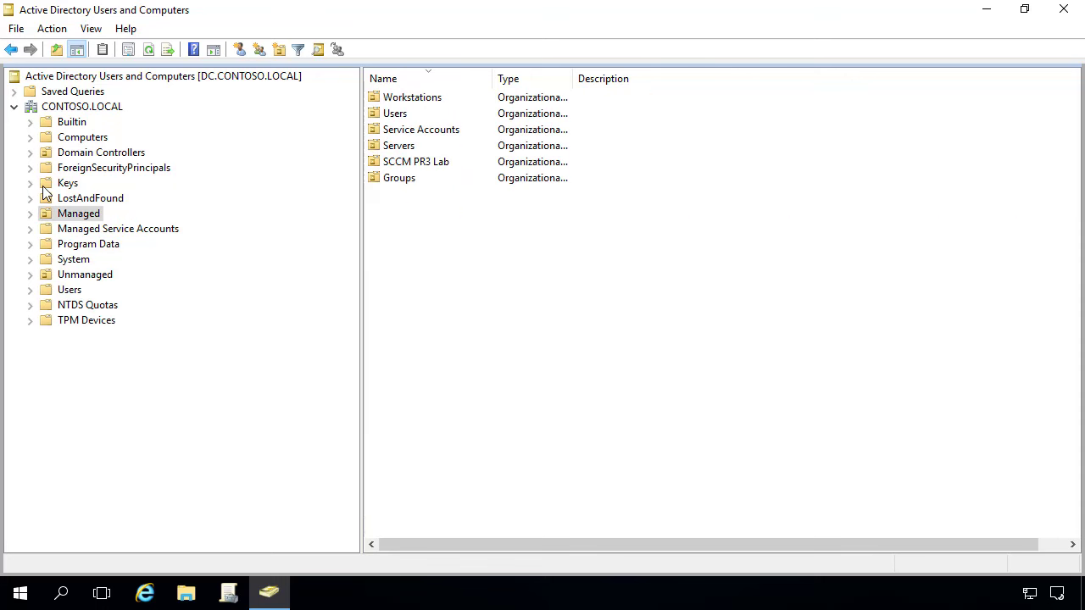
{"action": "left_click", "coordinate": [93, 109]}
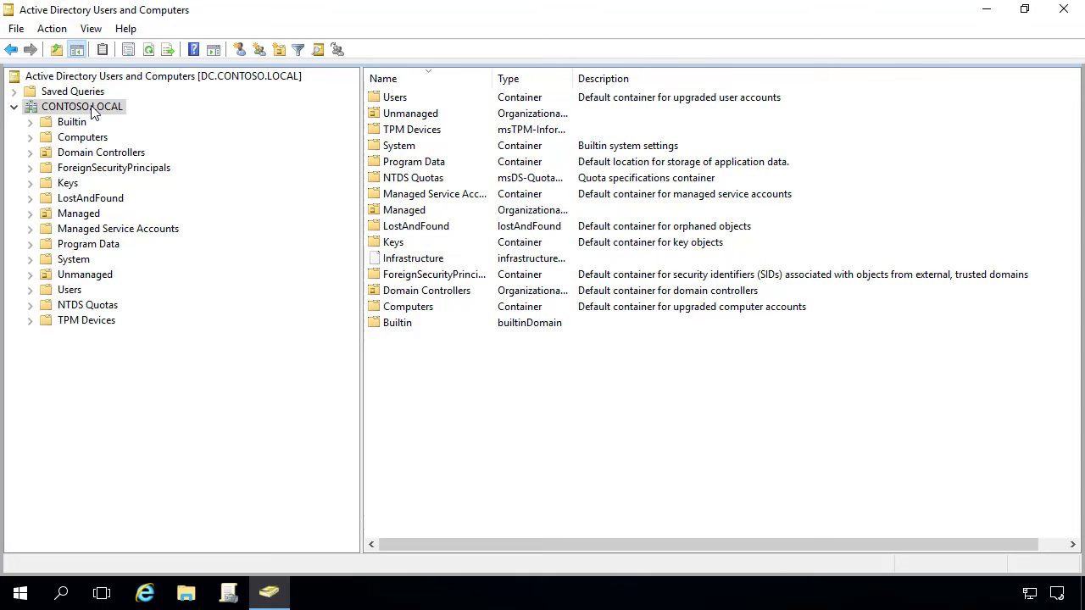
Step: Open CONTOSO.LOCAL's advanced security settings and start a new permission entry
{"action": "right_click", "coordinate": [93, 113]}
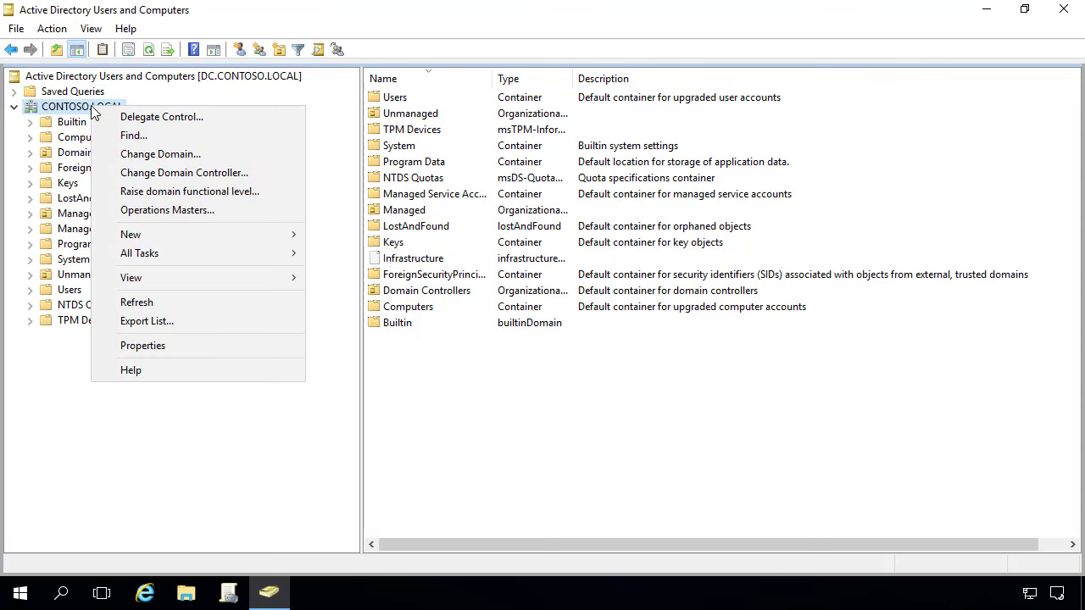
{"action": "left_click", "coordinate": [164, 350]}
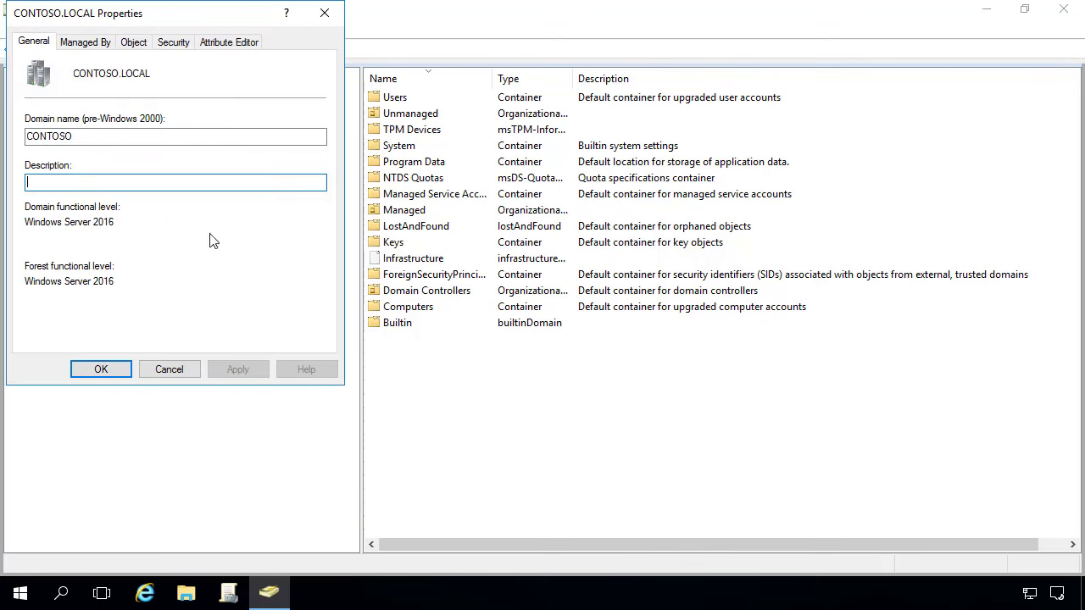
{"action": "left_click_drag", "start_coordinate": [203, 17], "coordinate": [450, 51]}
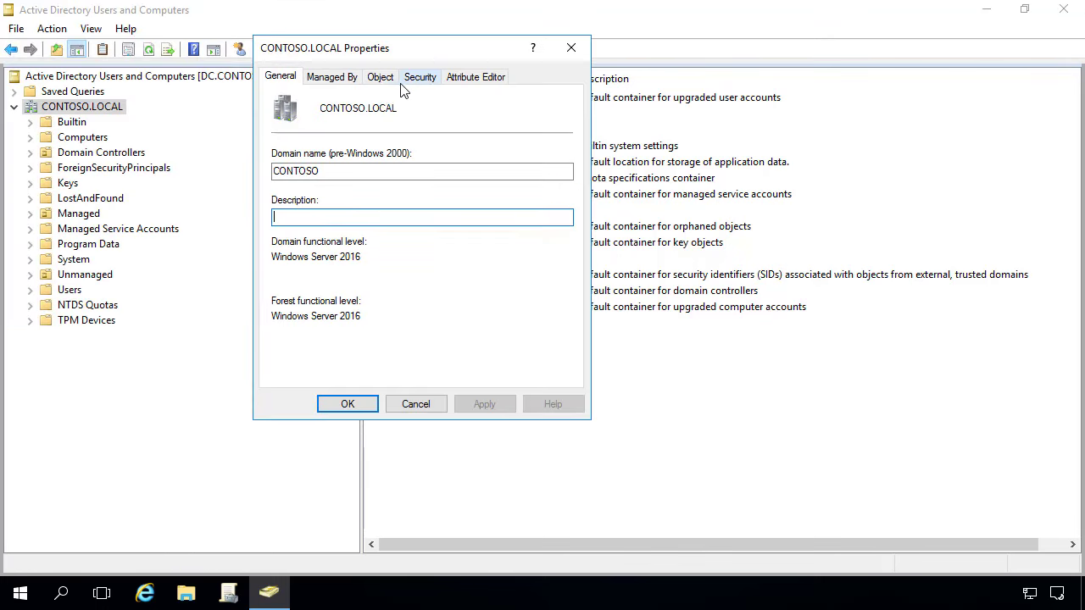
{"action": "left_click", "coordinate": [426, 82]}
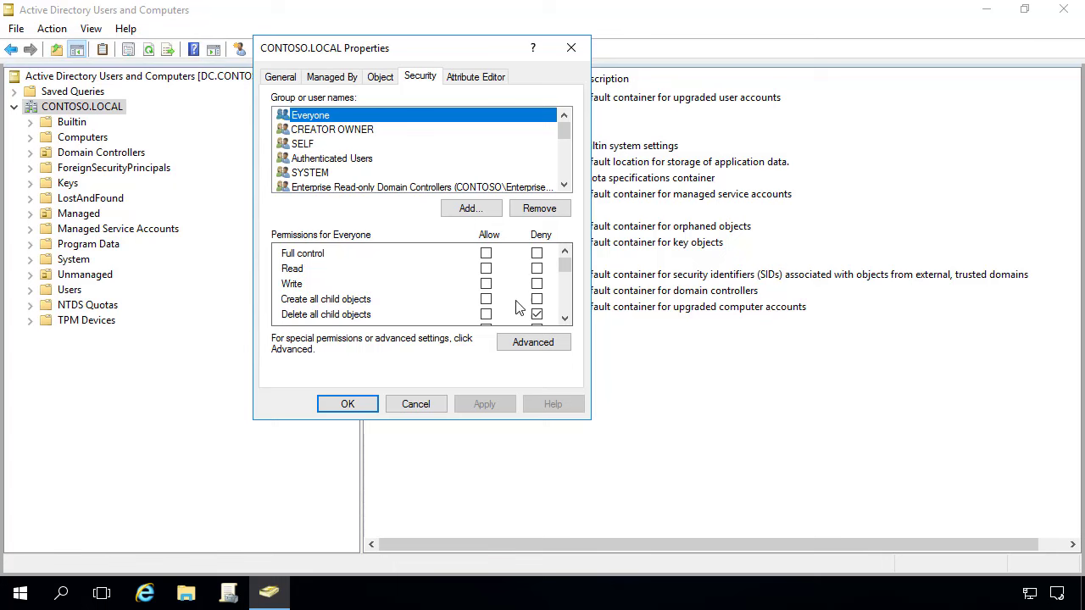
{"action": "left_click", "coordinate": [545, 342]}
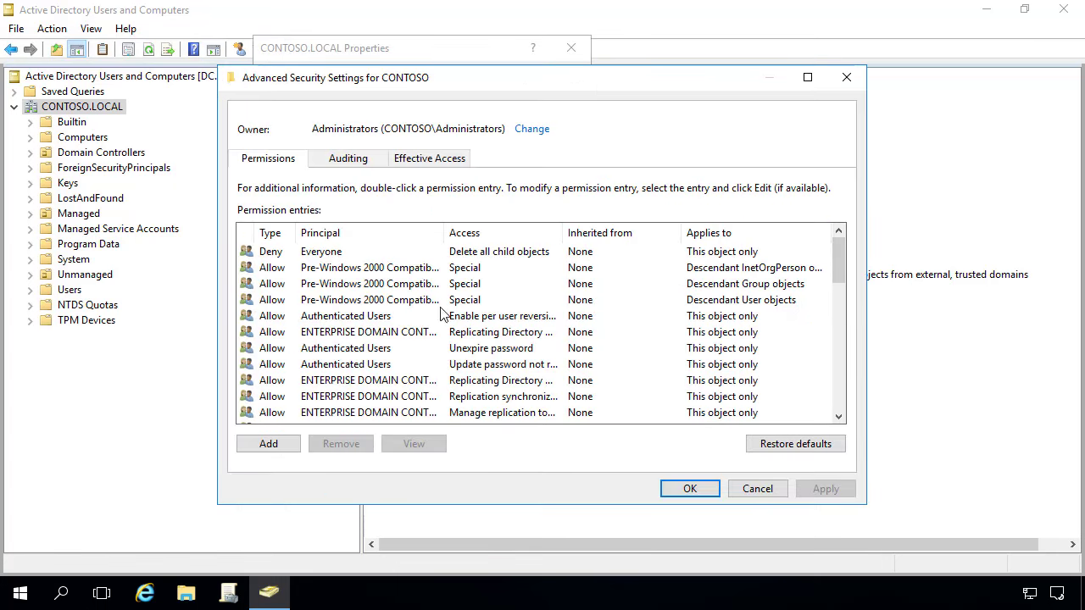
{"action": "left_click", "coordinate": [273, 449]}
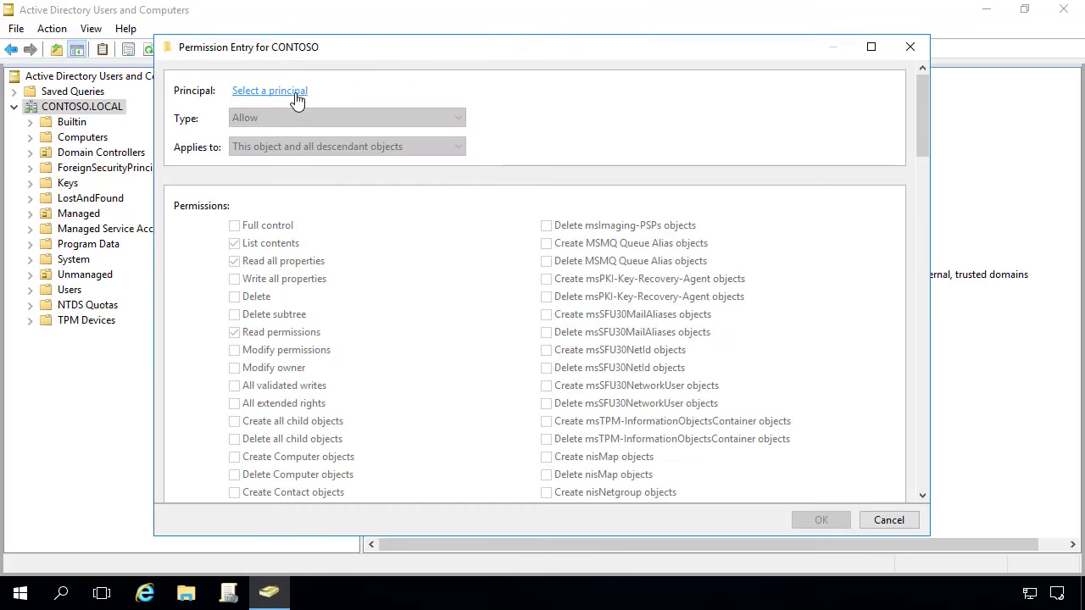
Step: Set the entry's principal to the SCCM domain-join service account
{"action": "left_click", "coordinate": [295, 99]}
{"action": "type", "text": "SCCM"}
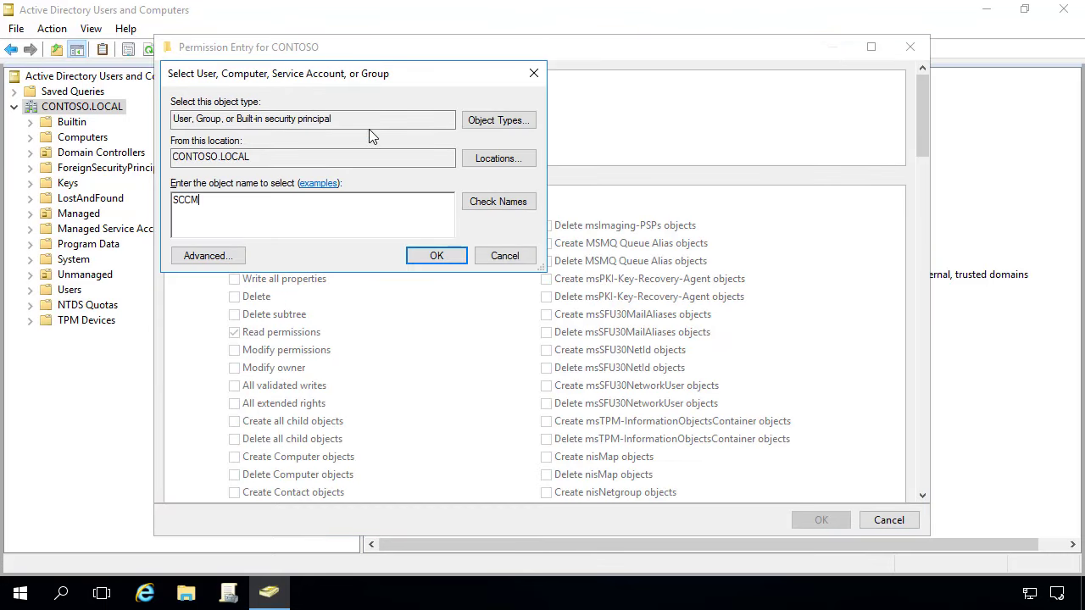
{"action": "type", "text": "-SA"}
{"action": "key", "text": "BackSpace"}
{"action": "key", "text": "BackSpace"}
{"action": "key", "text": "BackSpace"}
{"action": "type", "text": "_Do"}
{"action": "key", "text": "Return"}
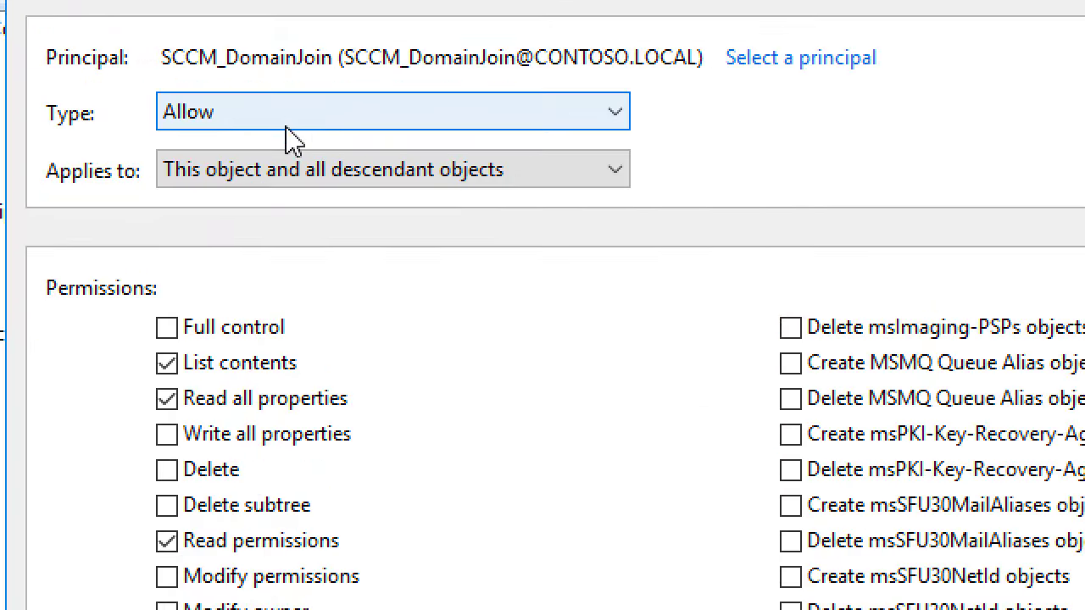
Step: Allow Create and Delete Computer objects, applying to this object and all descendants
{"action": "left_click", "coordinate": [269, 117]}
{"action": "left_click", "coordinate": [250, 145]}
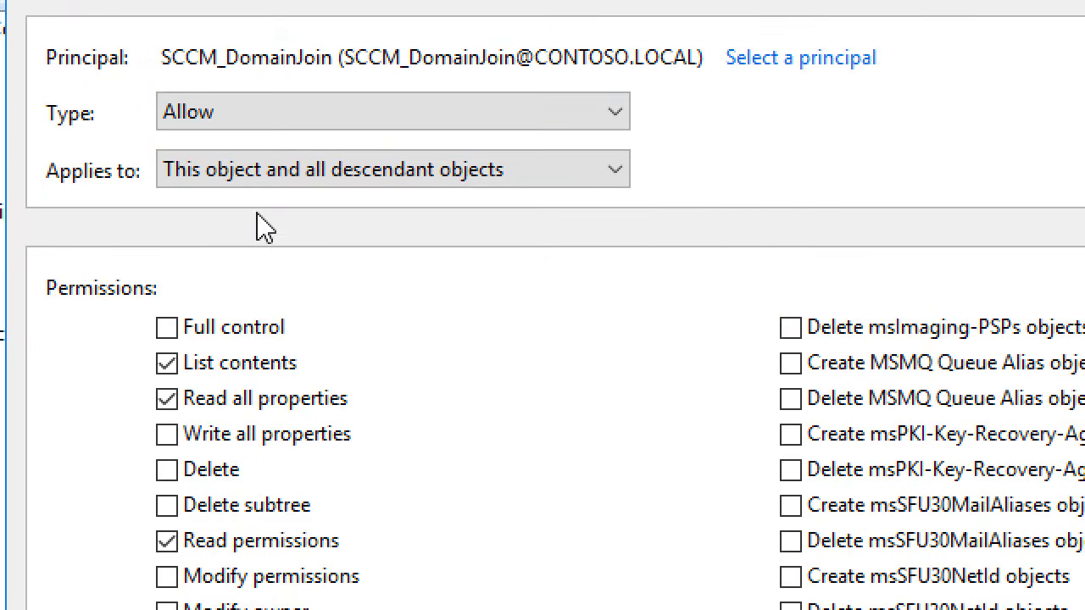
{"action": "left_click", "coordinate": [270, 180]}
{"action": "left_click", "coordinate": [268, 174]}
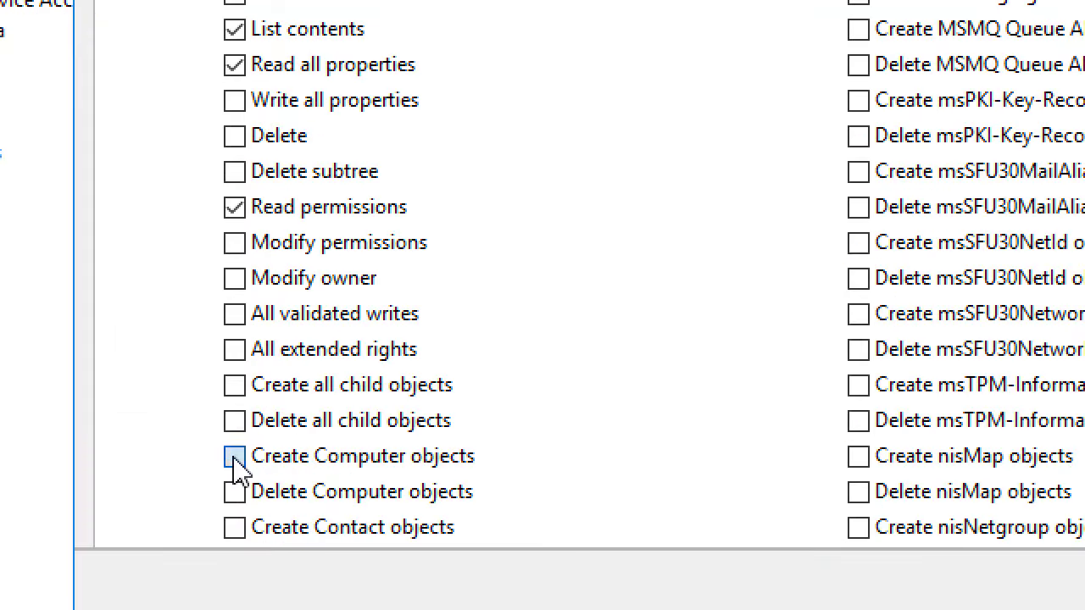
{"action": "left_click", "coordinate": [234, 456]}
{"action": "left_click", "coordinate": [234, 475]}
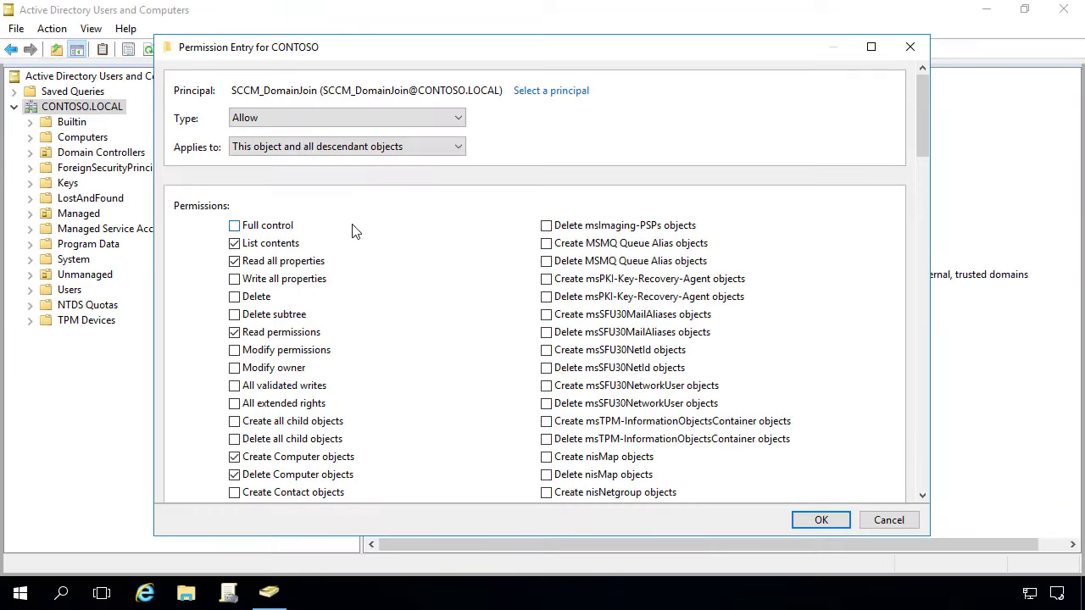
Step: Apply the entry to descendant Computer objects, allowing Write all properties and validated DNS host name write
{"action": "left_click", "coordinate": [351, 154]}
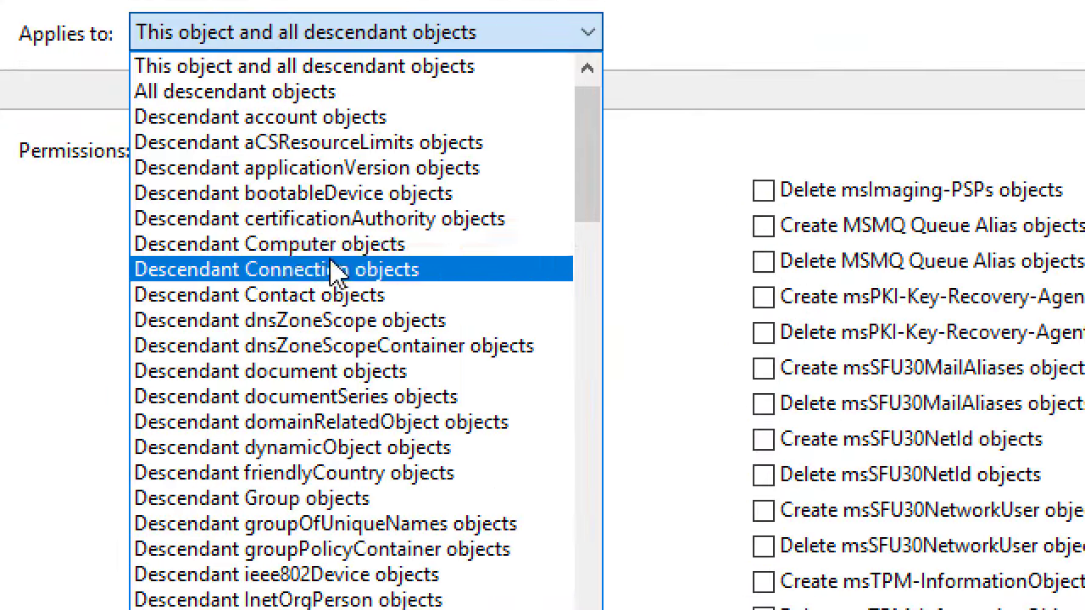
{"action": "scroll", "coordinate": [329, 264], "scroll_direction": "down", "scroll_amount": 2}
{"action": "left_click", "coordinate": [343, 32]}
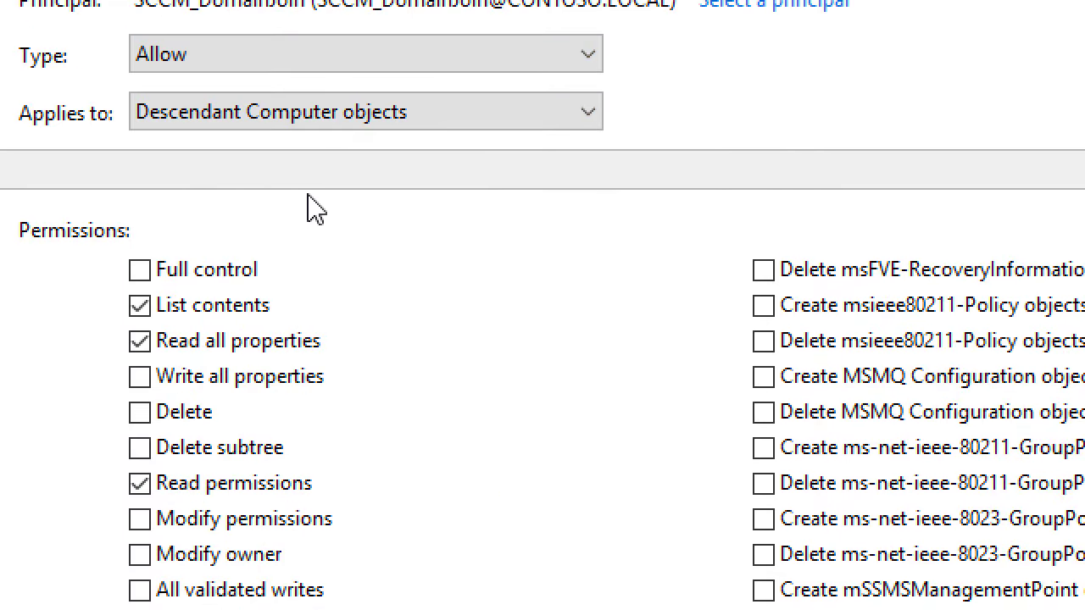
{"action": "left_click", "coordinate": [139, 378]}
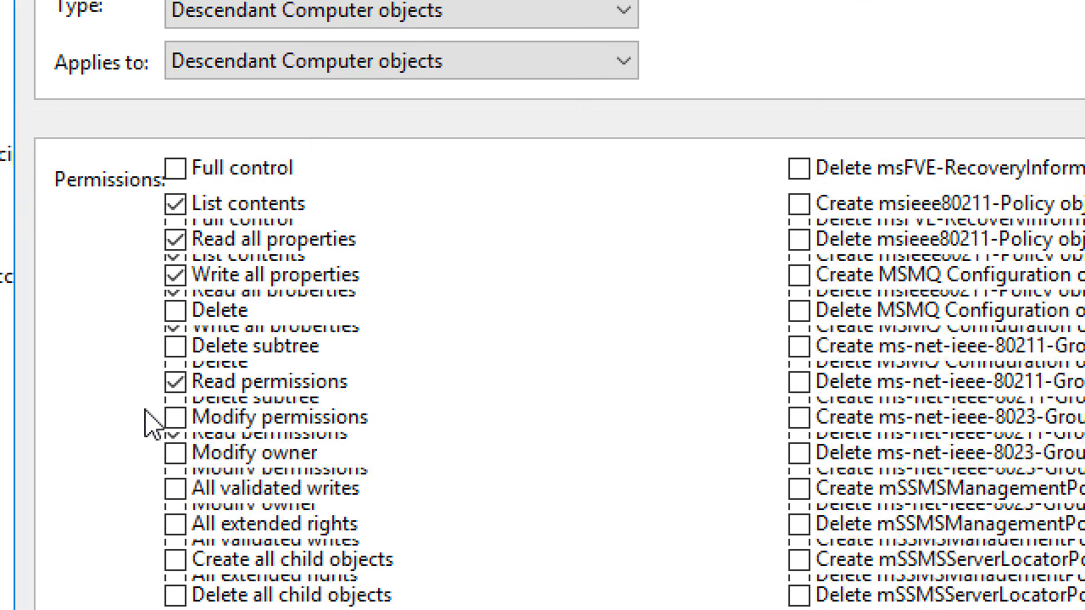
{"action": "scroll", "coordinate": [159, 428], "scroll_direction": "down", "scroll_amount": 2}
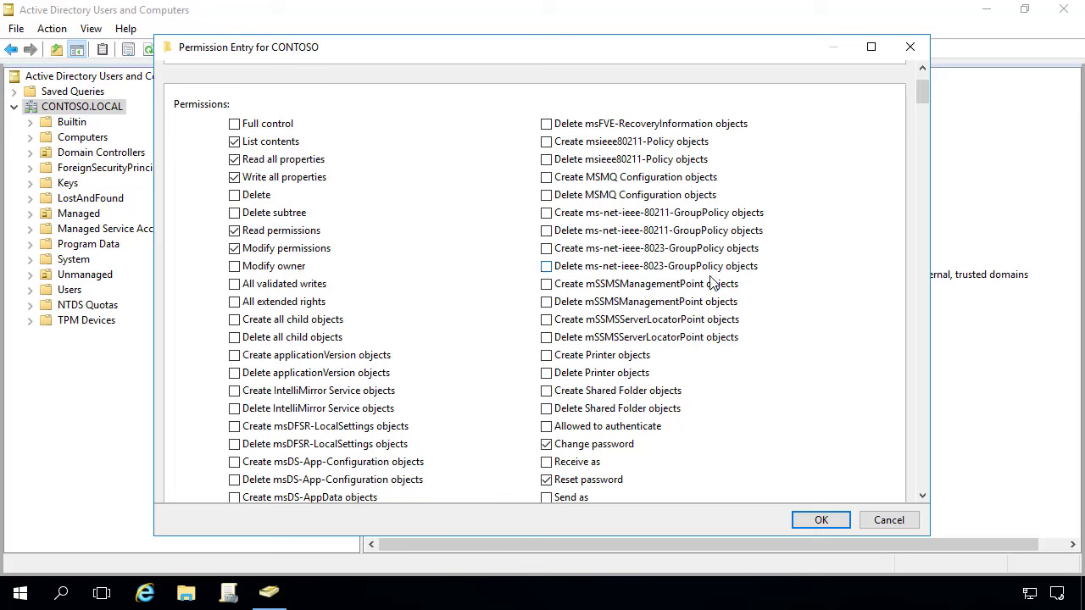
{"action": "scroll", "coordinate": [707, 311], "scroll_direction": "down", "scroll_amount": 1}
{"action": "scroll", "coordinate": [702, 327], "scroll_direction": "down", "scroll_amount": 1}
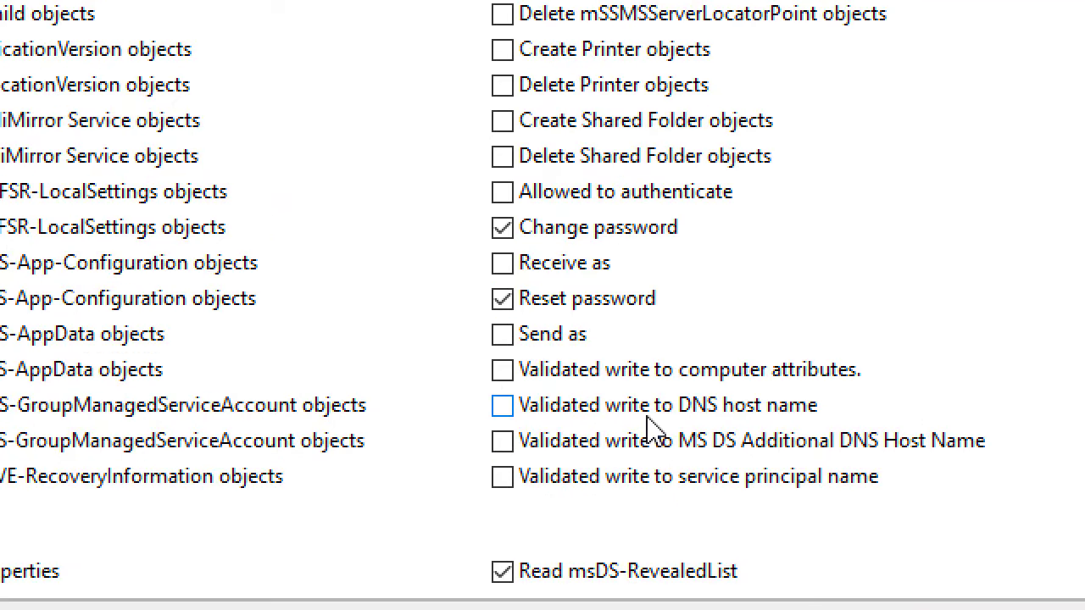
{"action": "left_click", "coordinate": [585, 400]}
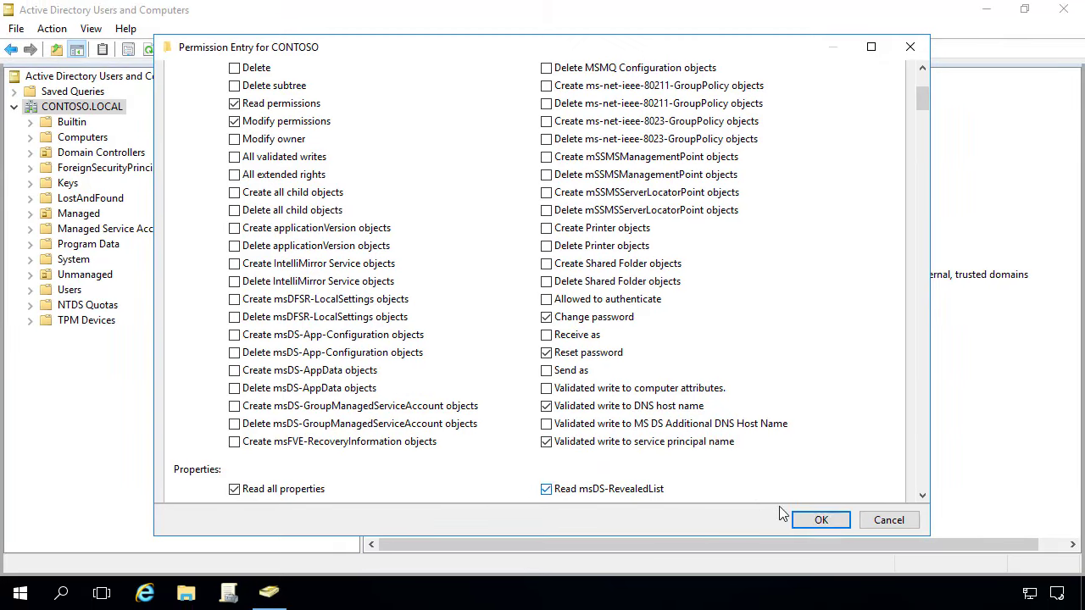
Step: Confirm the permission entry, apply it to the domain and close advanced security settings
{"action": "left_click", "coordinate": [820, 520]}
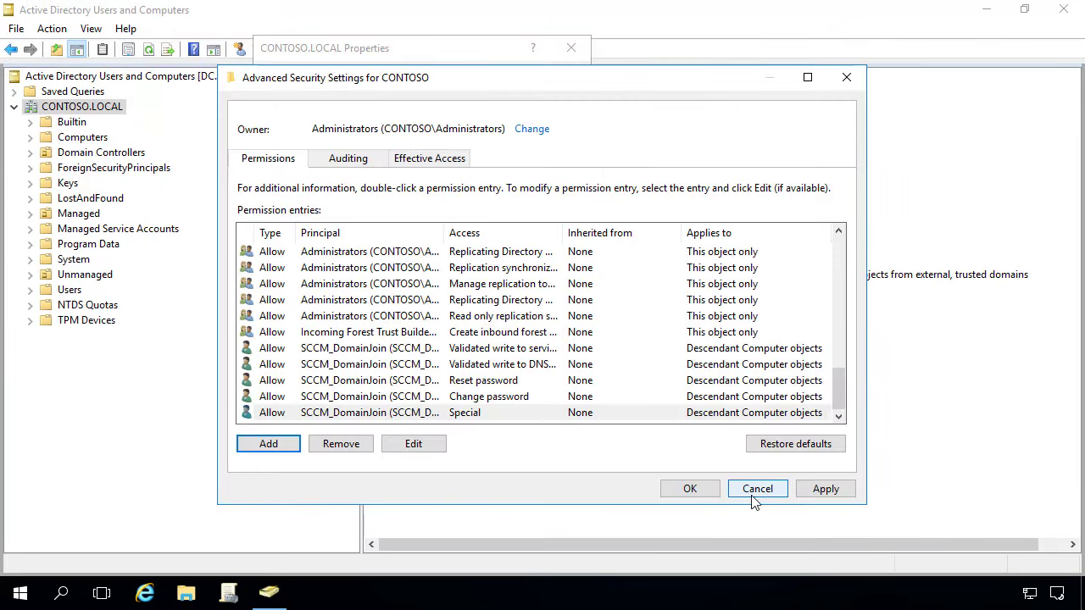
{"action": "left_click", "coordinate": [822, 491]}
{"action": "scroll", "coordinate": [387, 364], "scroll_direction": "down", "scroll_amount": 12}
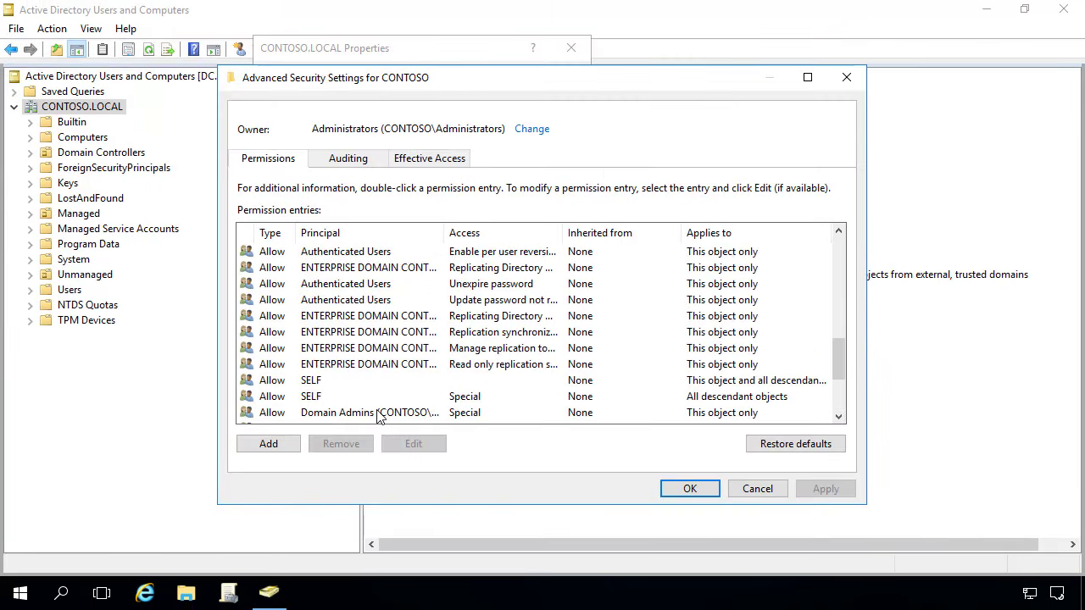
{"action": "left_click", "coordinate": [690, 490]}
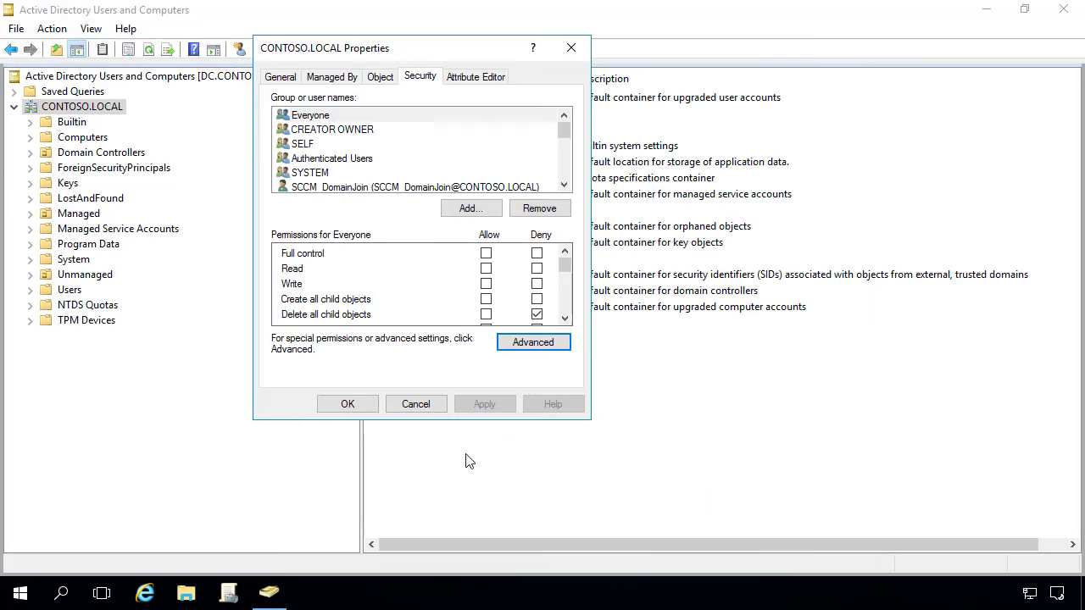
Step: Close the domain properties and open the Distribution point role's properties under Servers and Site System Roles
{"action": "left_click", "coordinate": [370, 404]}
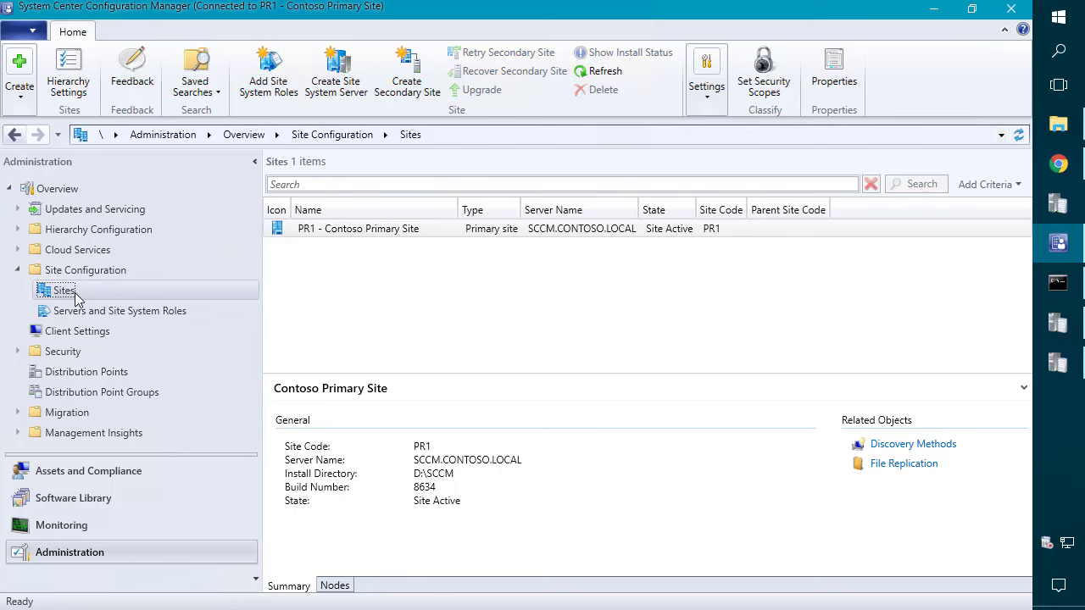
{"action": "left_click", "coordinate": [85, 499]}
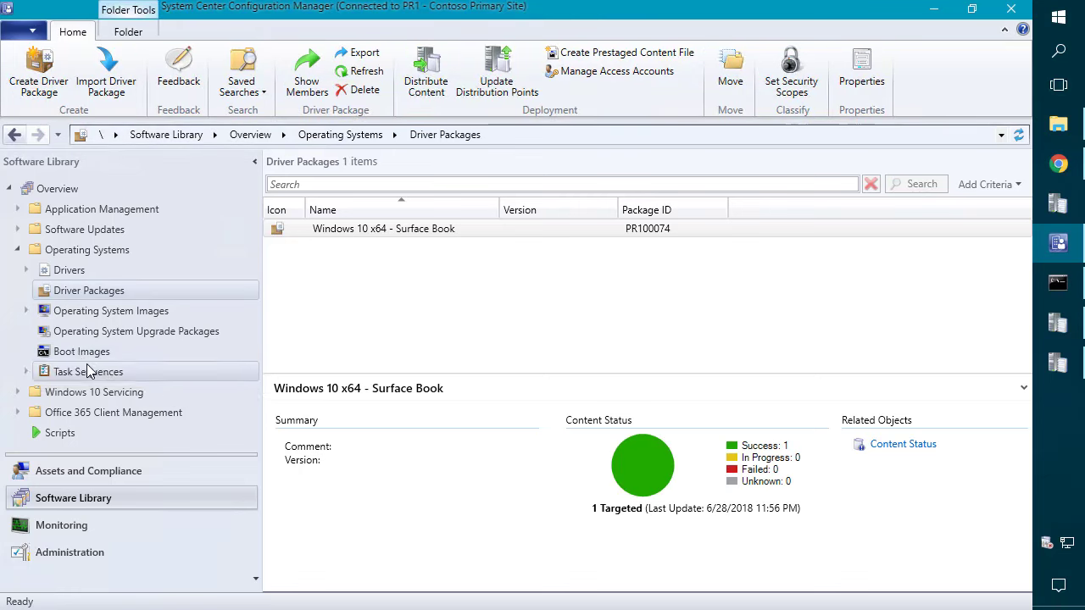
{"action": "left_click", "coordinate": [102, 558]}
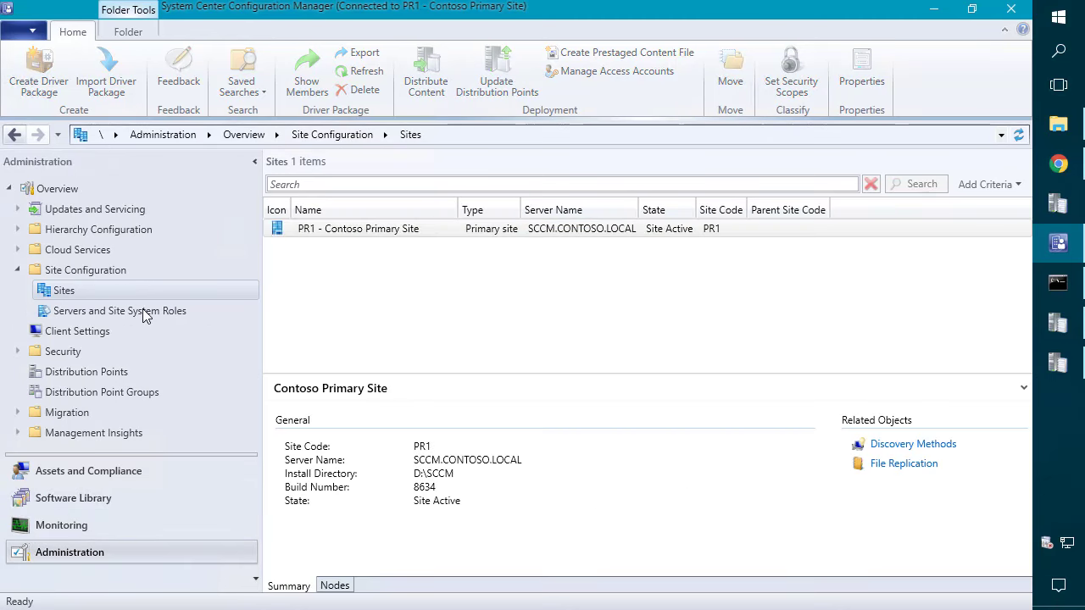
{"action": "left_click", "coordinate": [250, 304]}
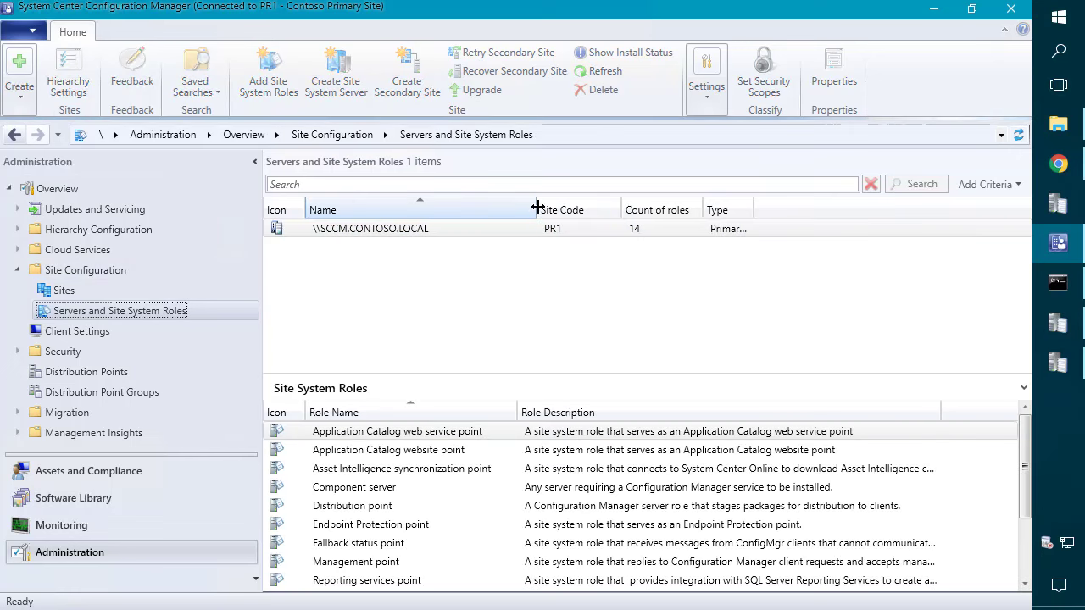
{"action": "left_click_drag", "start_coordinate": [498, 202], "coordinate": [477, 203]}
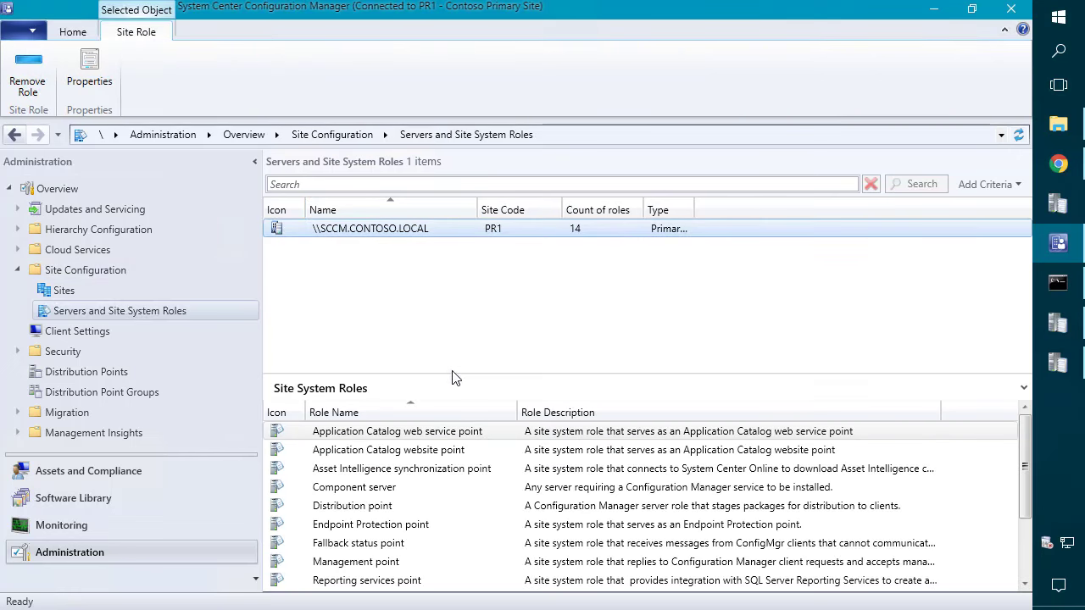
{"action": "left_click_drag", "start_coordinate": [449, 373], "coordinate": [448, 292]}
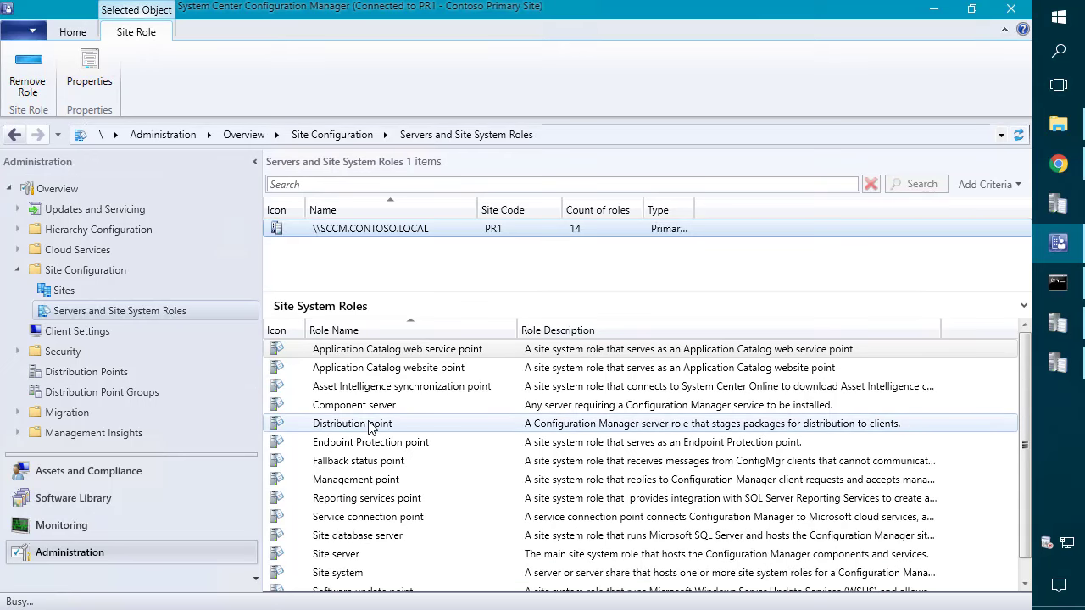
{"action": "right_click", "coordinate": [366, 423]}
{"action": "left_click", "coordinate": [320, 462]}
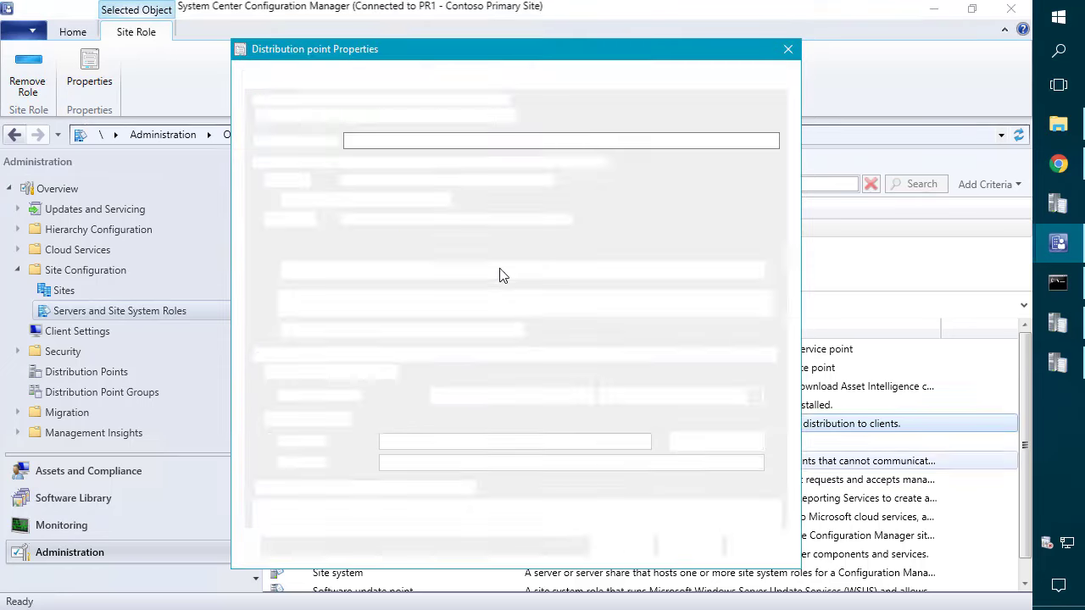
Step: Enable PXE support and unknown computer support, drop the PXE password requirement, and apply
{"action": "left_click_drag", "start_coordinate": [381, 49], "coordinate": [382, 24]}
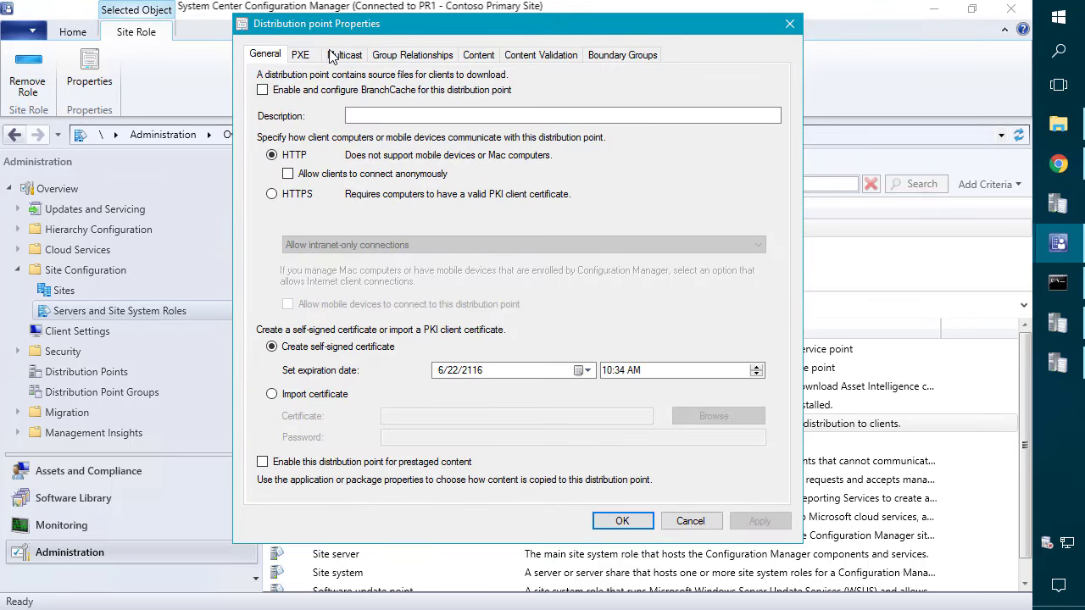
{"action": "left_click", "coordinate": [300, 54]}
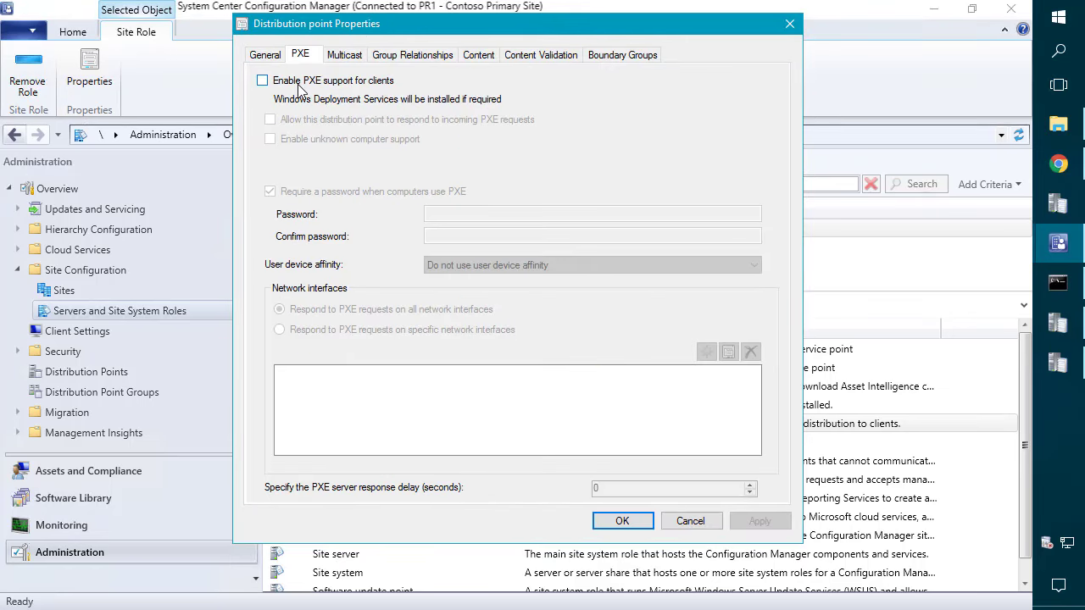
{"action": "left_click", "coordinate": [298, 82]}
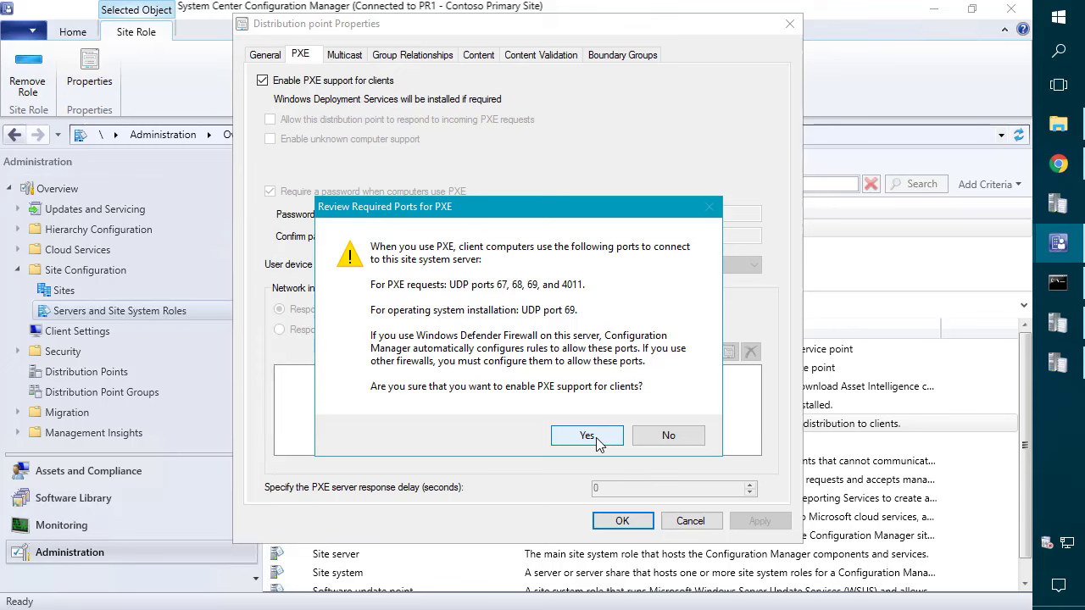
{"action": "left_click", "coordinate": [598, 443]}
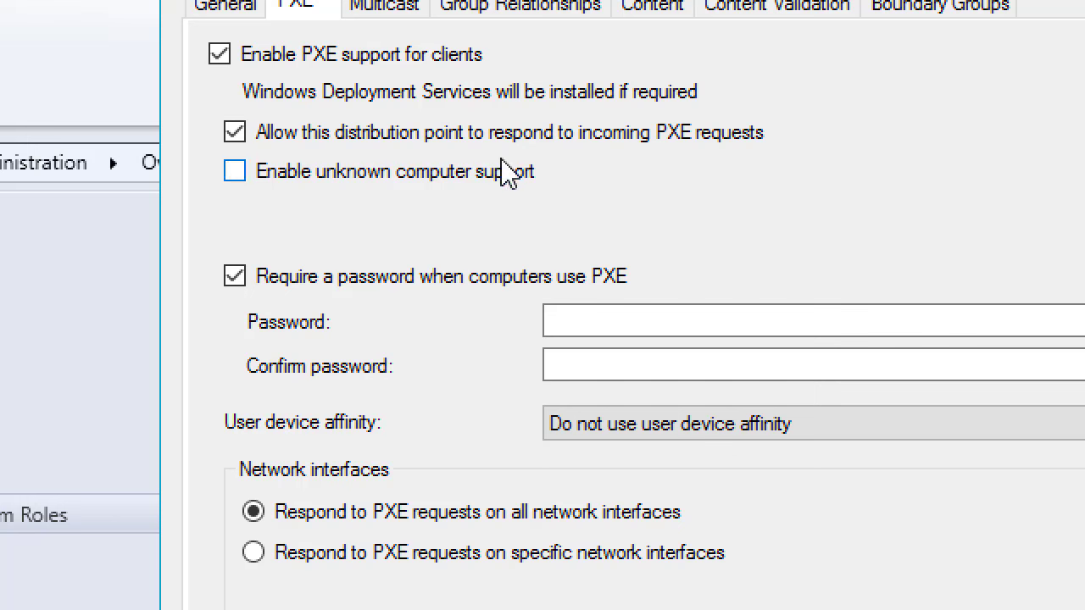
{"action": "left_click", "coordinate": [232, 176]}
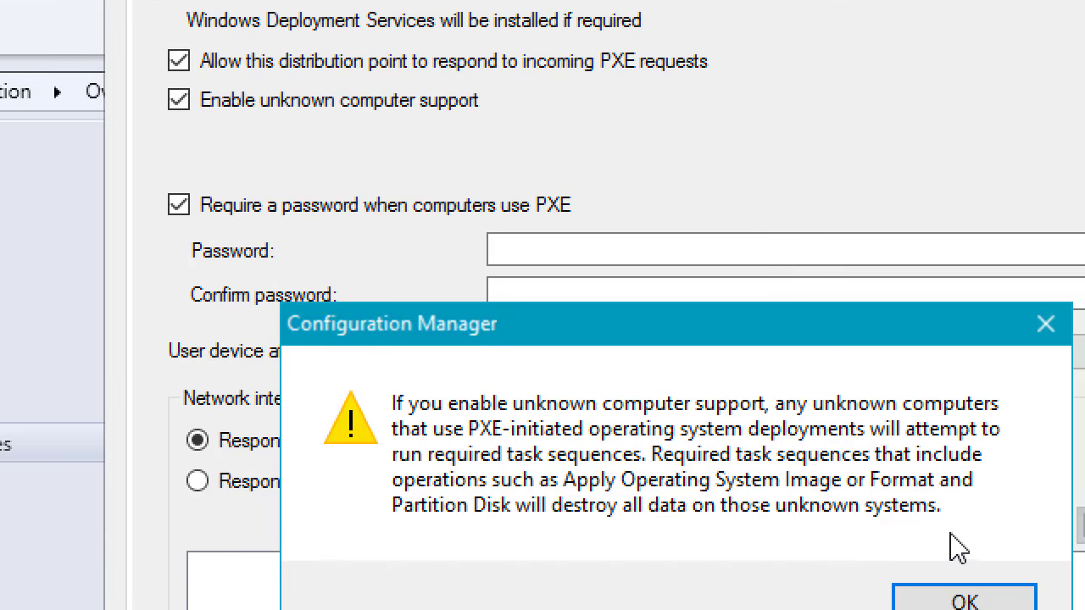
{"action": "left_click", "coordinate": [961, 600]}
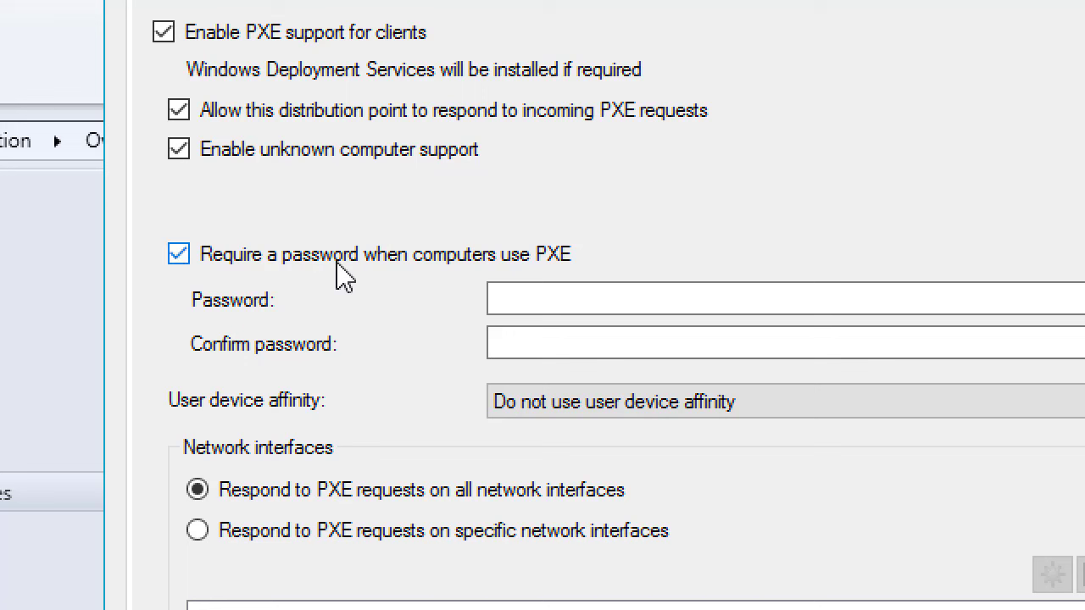
{"action": "left_click", "coordinate": [178, 254]}
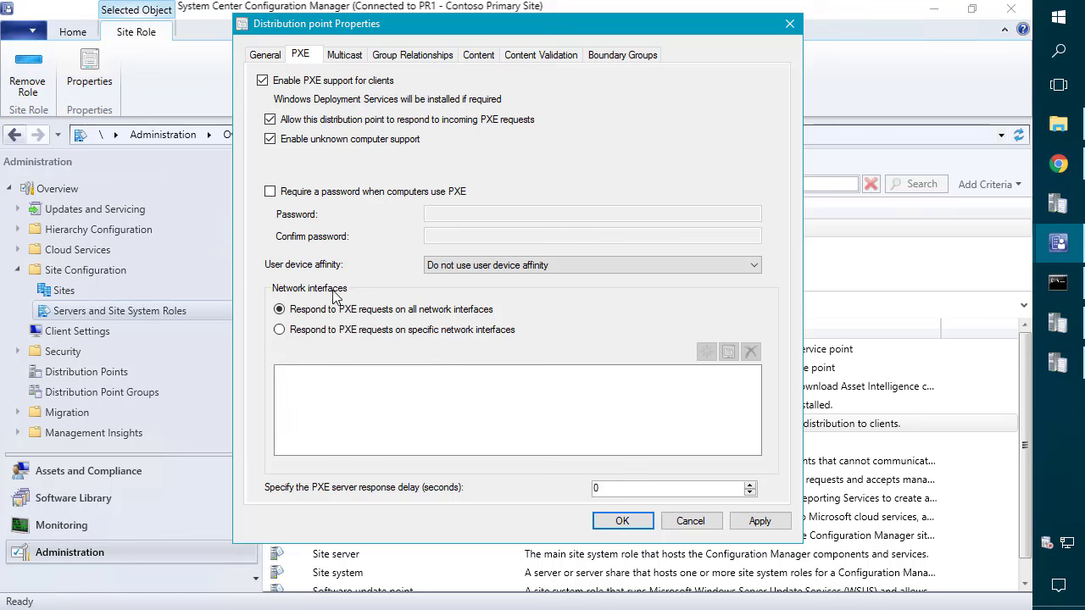
{"action": "left_click", "coordinate": [758, 523]}
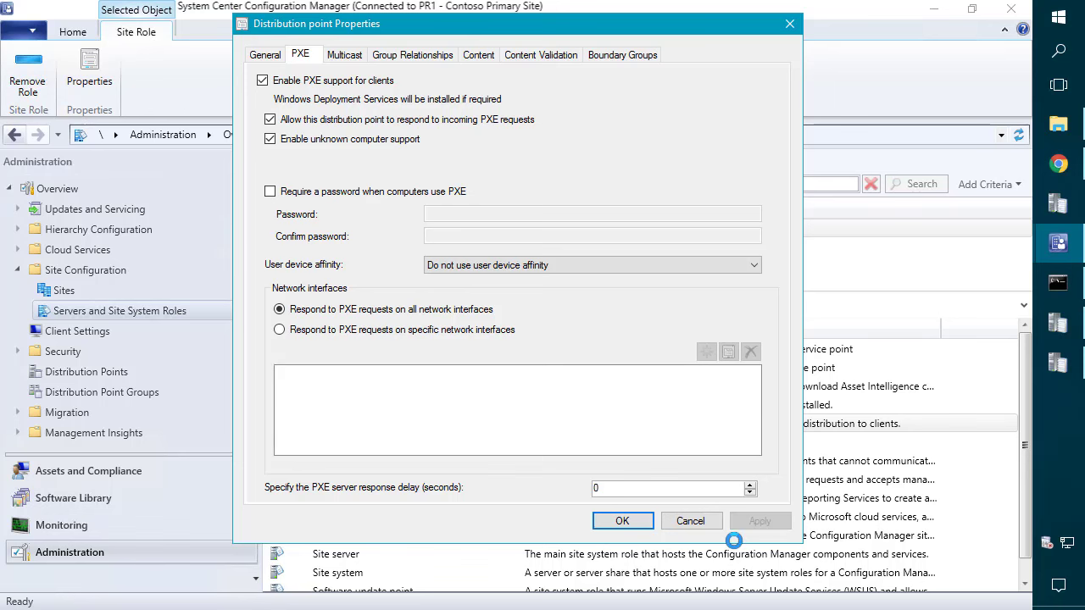
Step: Check the PXE response delay is 0 seconds and save the distribution point properties
{"action": "double_click", "coordinate": [624, 489]}
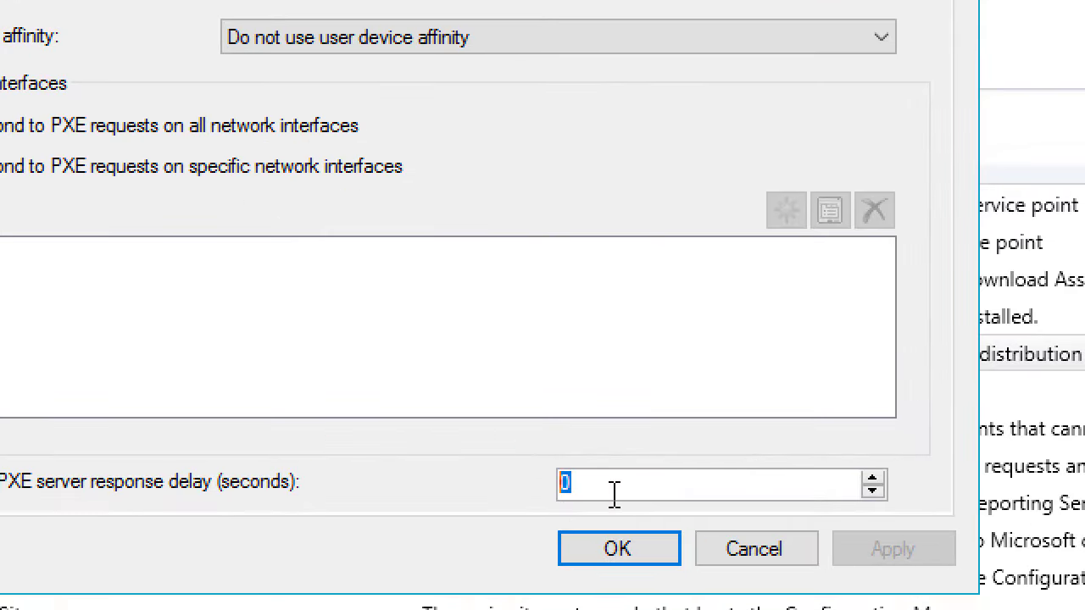
{"action": "left_click", "coordinate": [619, 485]}
{"action": "left_click_drag", "start_coordinate": [612, 479], "coordinate": [558, 481]}
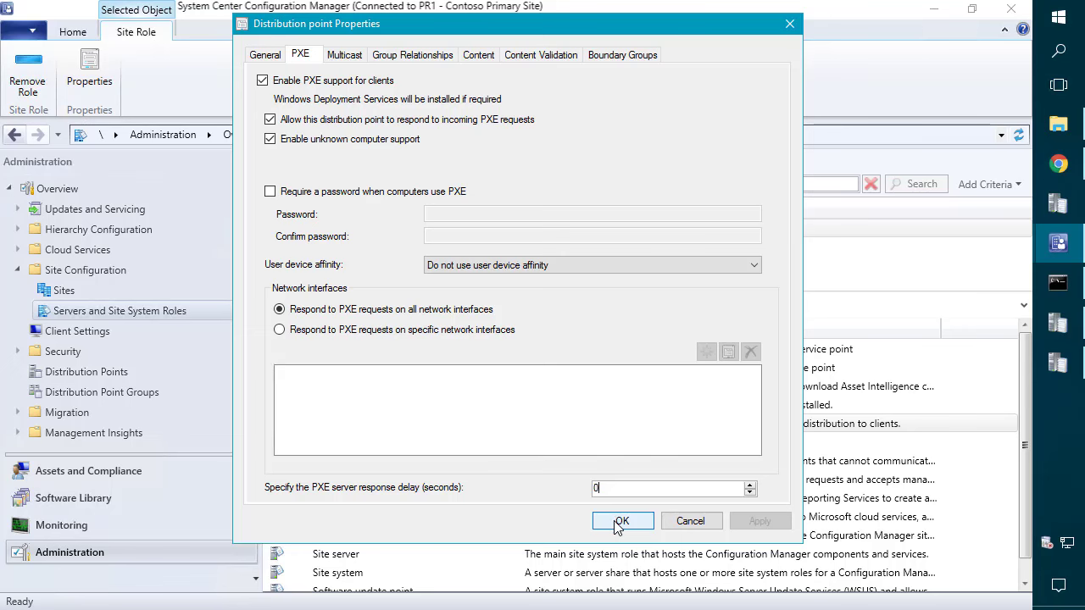
{"action": "left_click", "coordinate": [621, 523]}
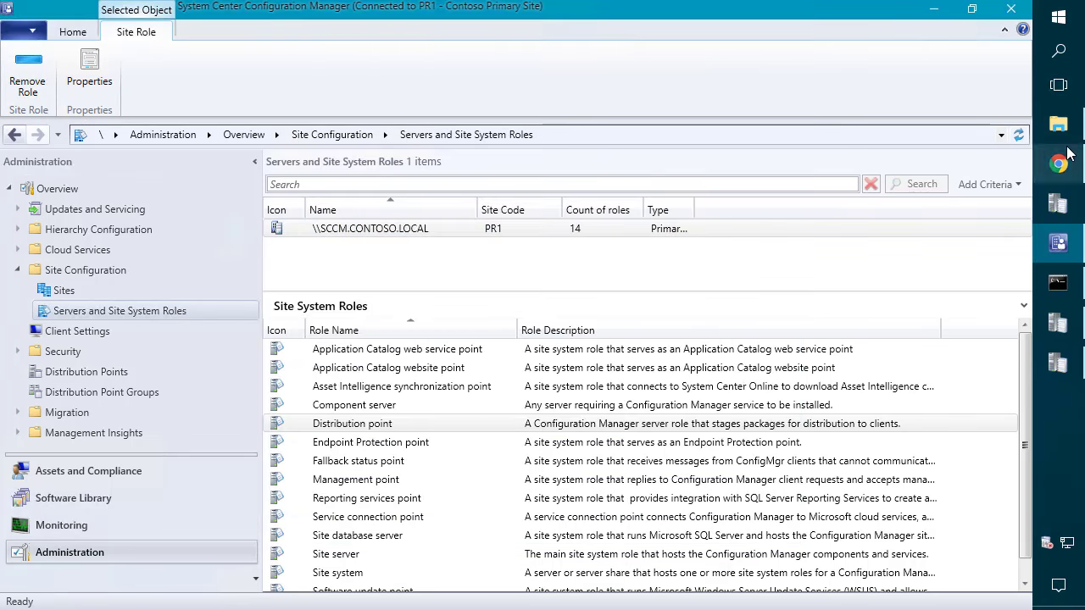
Step: Open distmgr.log from the SCCM Logs folder in CMTrace, maximized
{"action": "left_click", "coordinate": [1057, 124]}
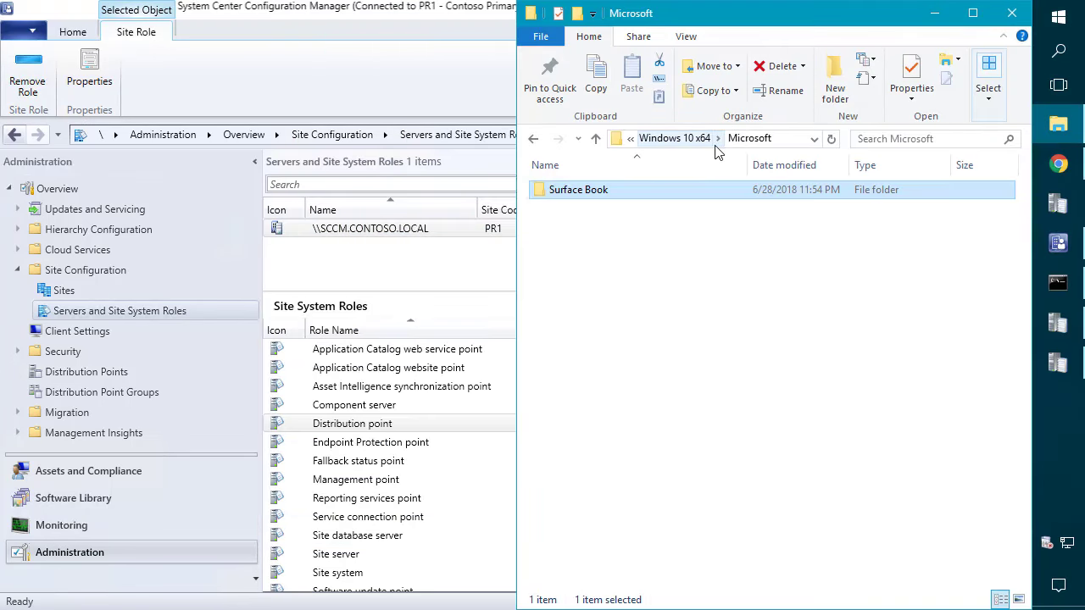
{"action": "left_click", "coordinate": [1011, 13]}
{"action": "left_click", "coordinate": [933, 9]}
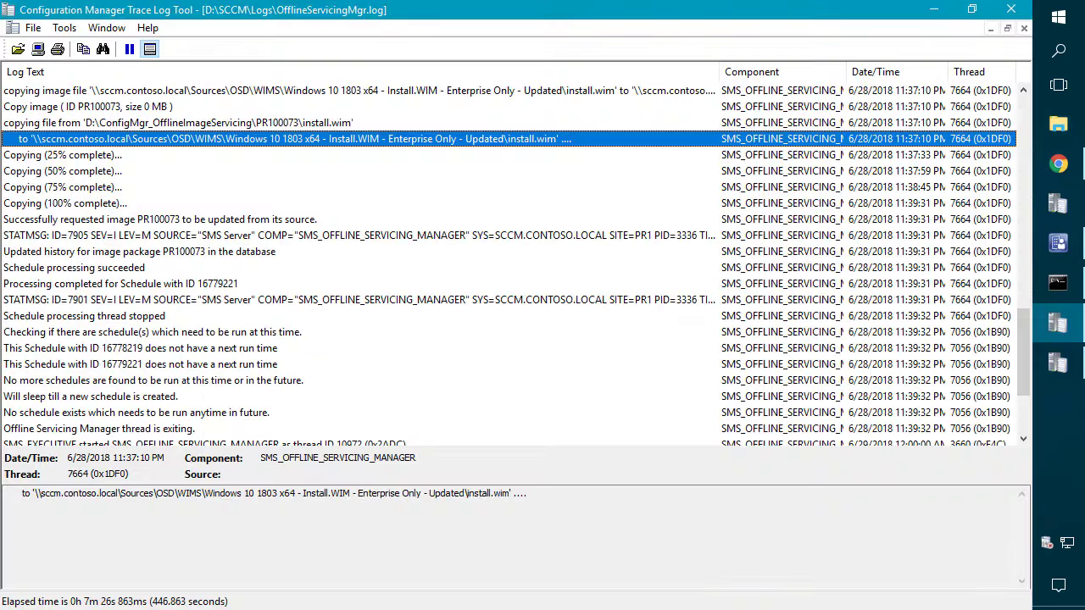
{"action": "left_click", "coordinate": [995, 14]}
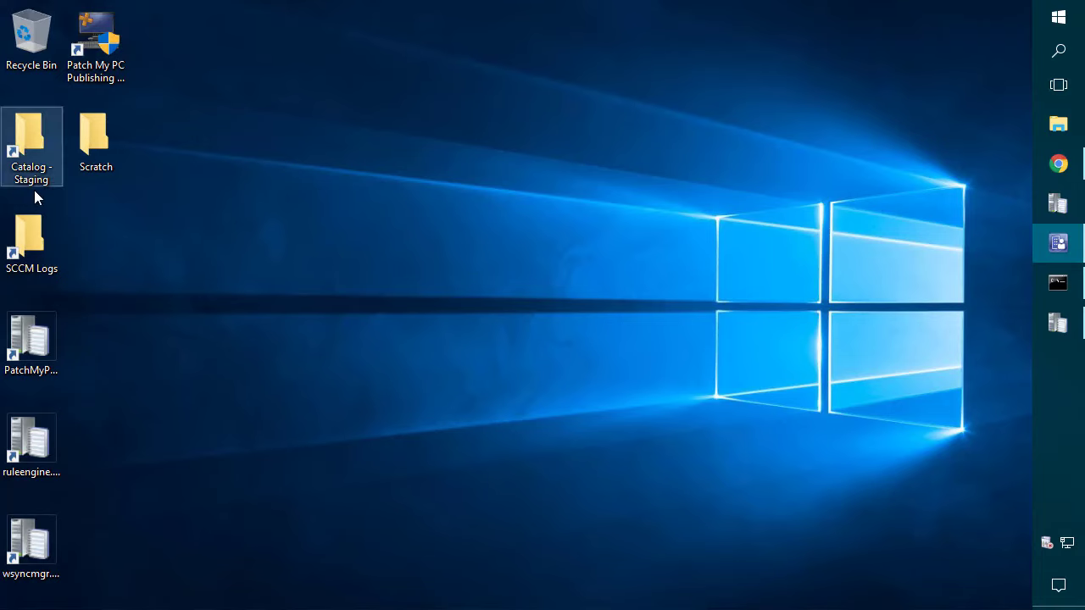
{"action": "double_click", "coordinate": [29, 241]}
{"action": "left_click", "coordinate": [342, 296]}
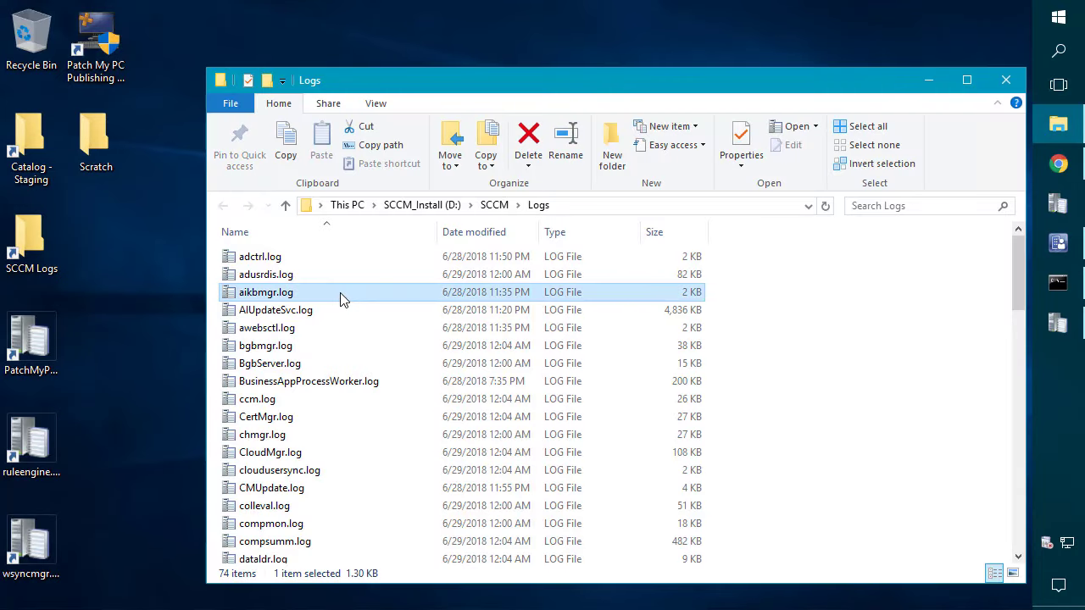
{"action": "type", "text": "di"}
{"action": "key", "text": "Return"}
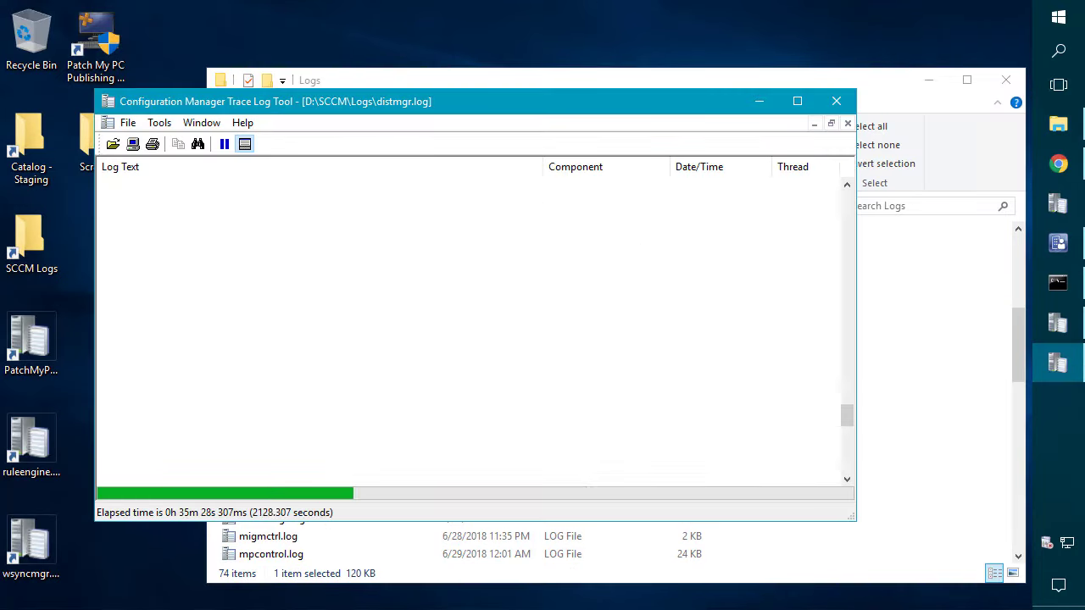
{"action": "double_click", "coordinate": [554, 96]}
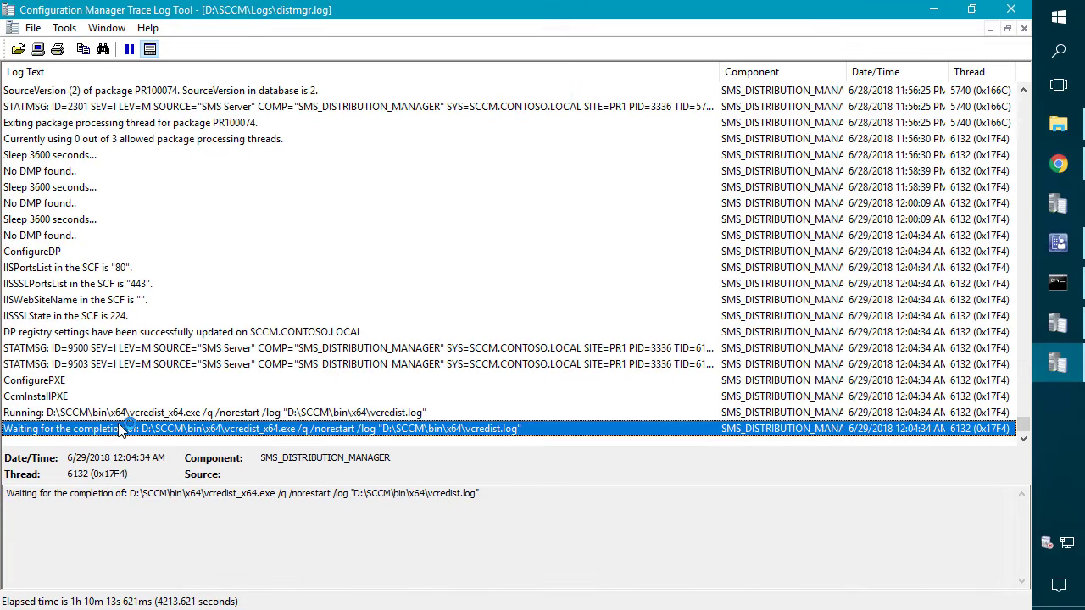
Step: Review the ConfigurePXE, CcmInstallPXE, WDS install and Initialize-Server log entries
{"action": "left_click", "coordinate": [61, 382]}
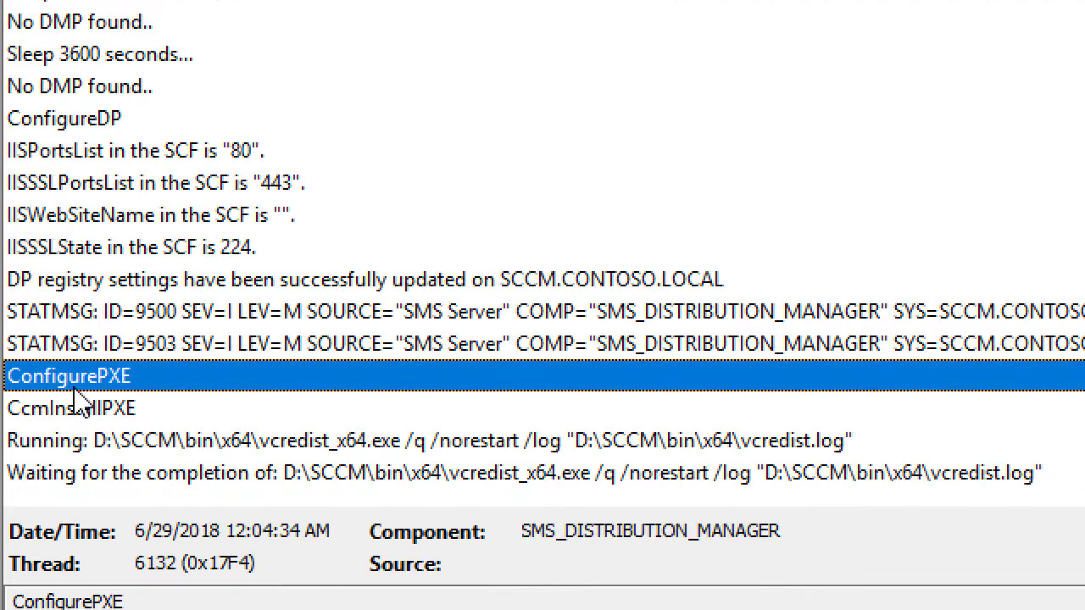
{"action": "left_click", "coordinate": [76, 407]}
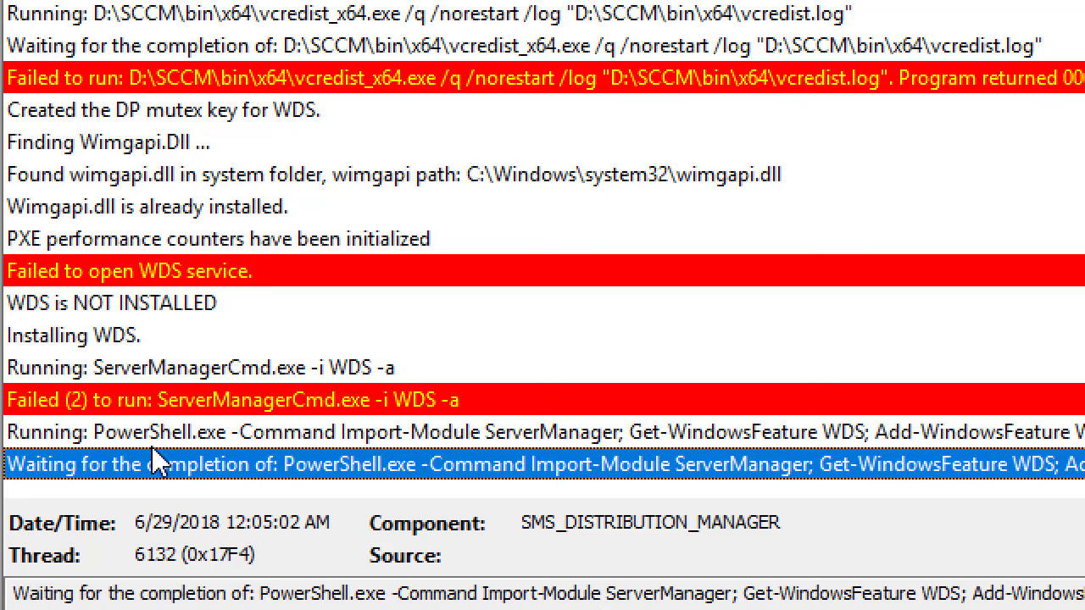
{"action": "key", "text": "Up"}
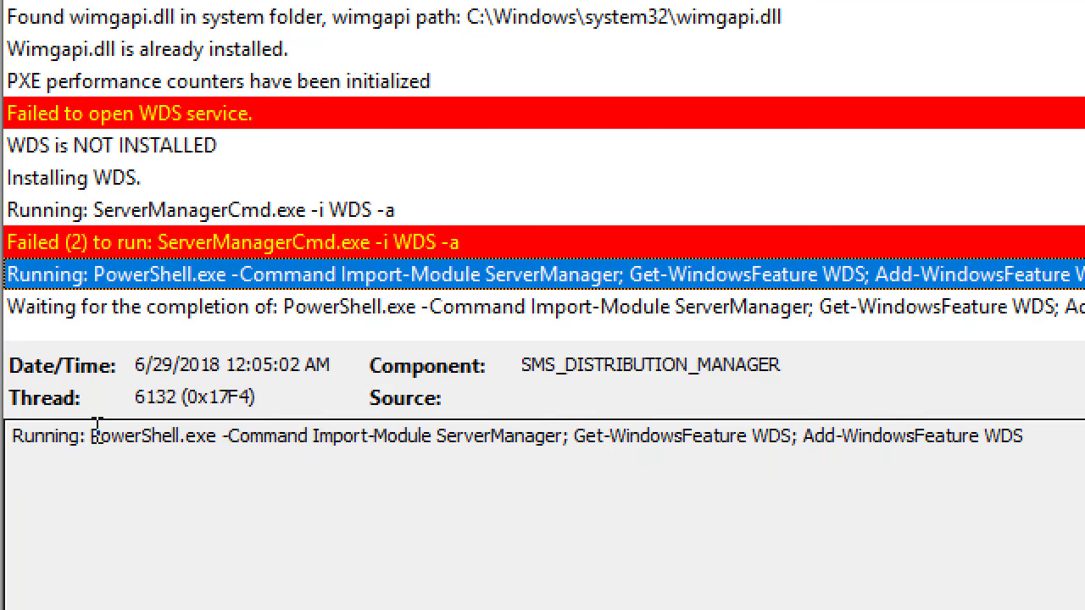
{"action": "left_click_drag", "start_coordinate": [95, 430], "coordinate": [591, 411]}
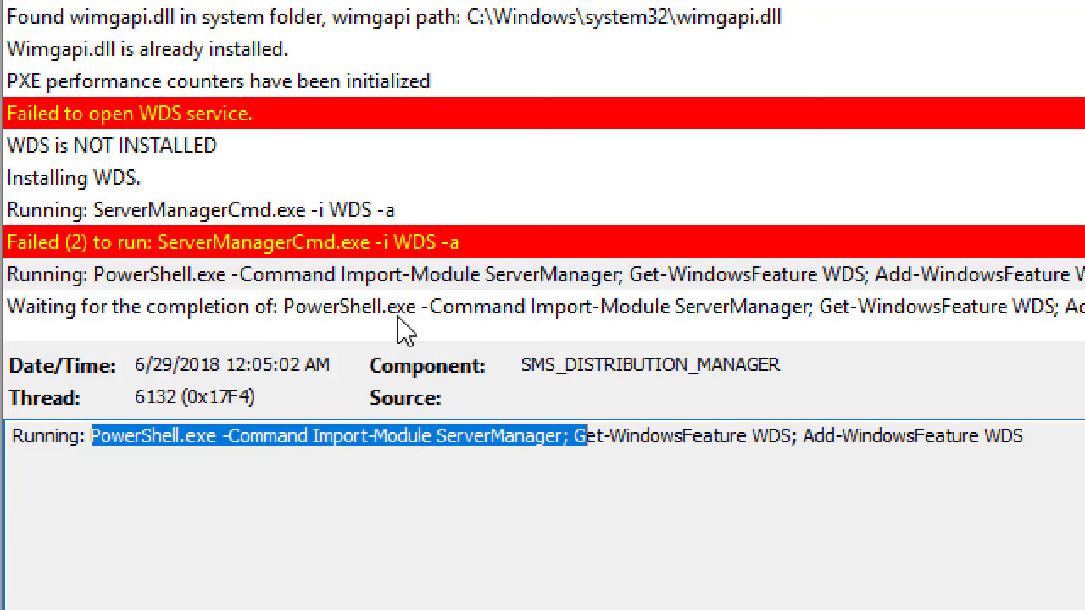
{"action": "left_click", "coordinate": [398, 319]}
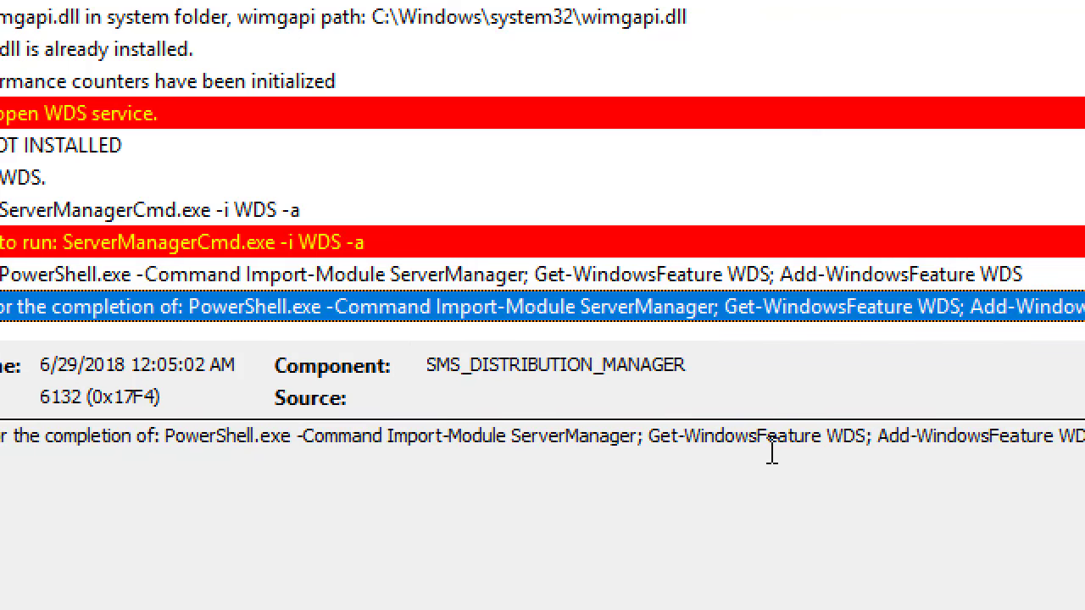
{"action": "left_click_drag", "start_coordinate": [652, 428], "coordinate": [513, 431]}
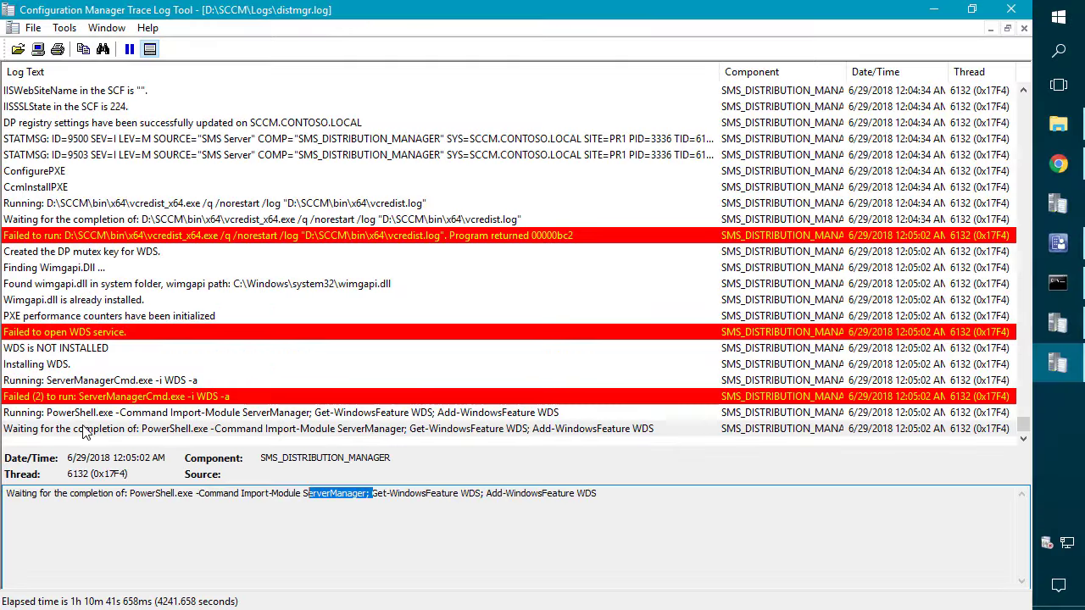
{"action": "left_click", "coordinate": [84, 428]}
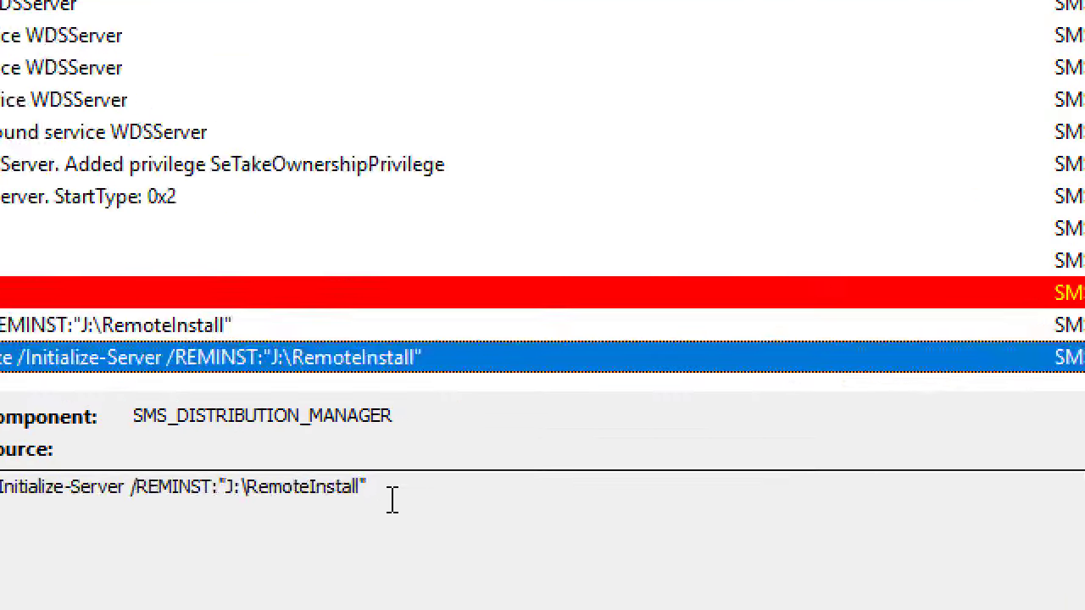
{"action": "left_click", "coordinate": [373, 500]}
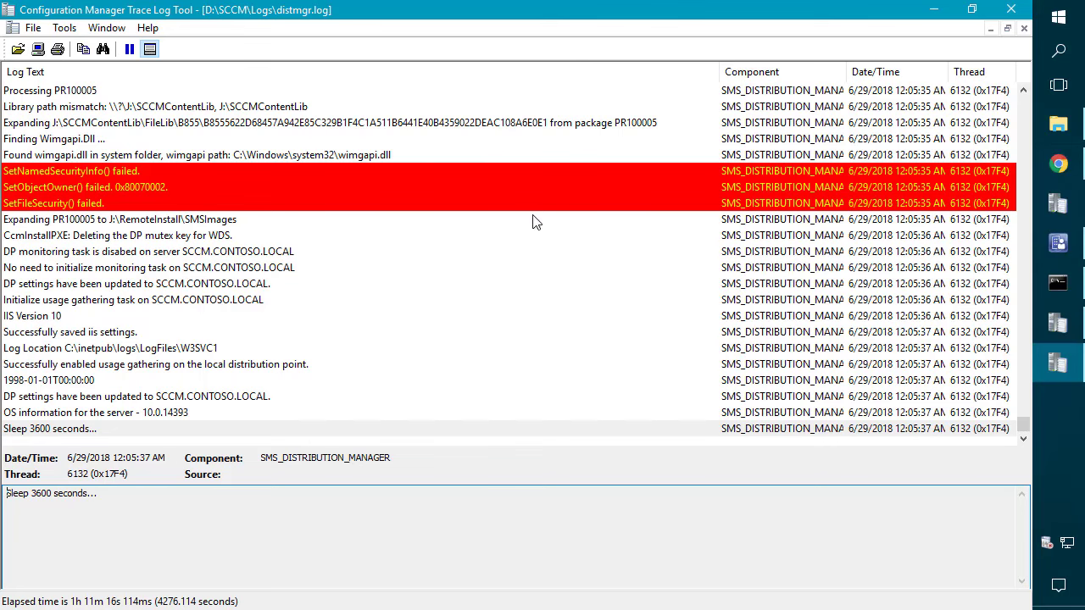
Step: Browse J:\RemoteInstall\SMSImages and open the PR100004 boot image folder
{"action": "left_click", "coordinate": [1058, 124]}
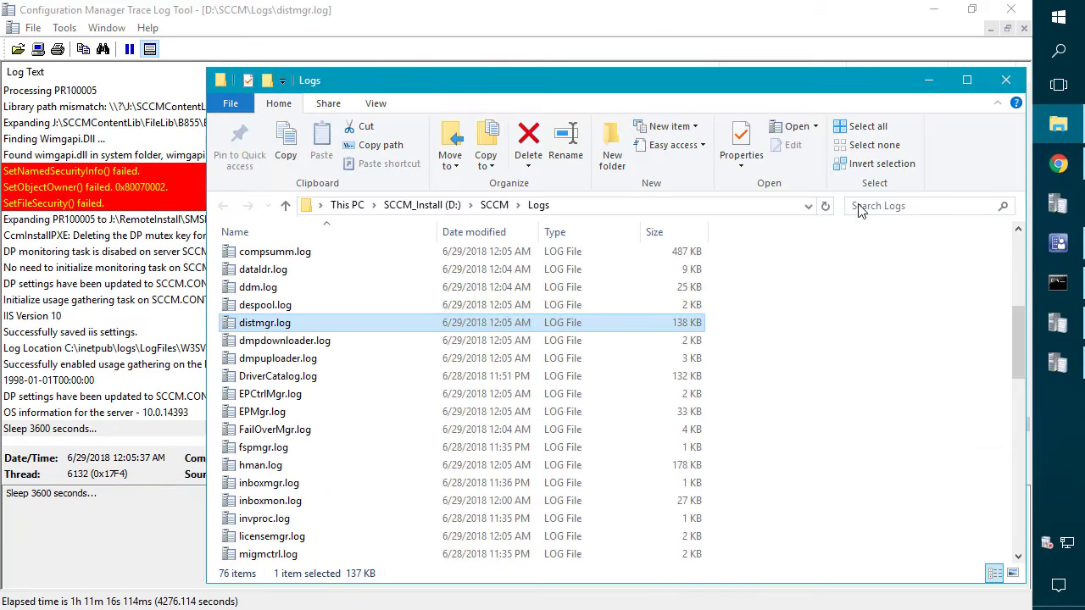
{"action": "left_click", "coordinate": [589, 206]}
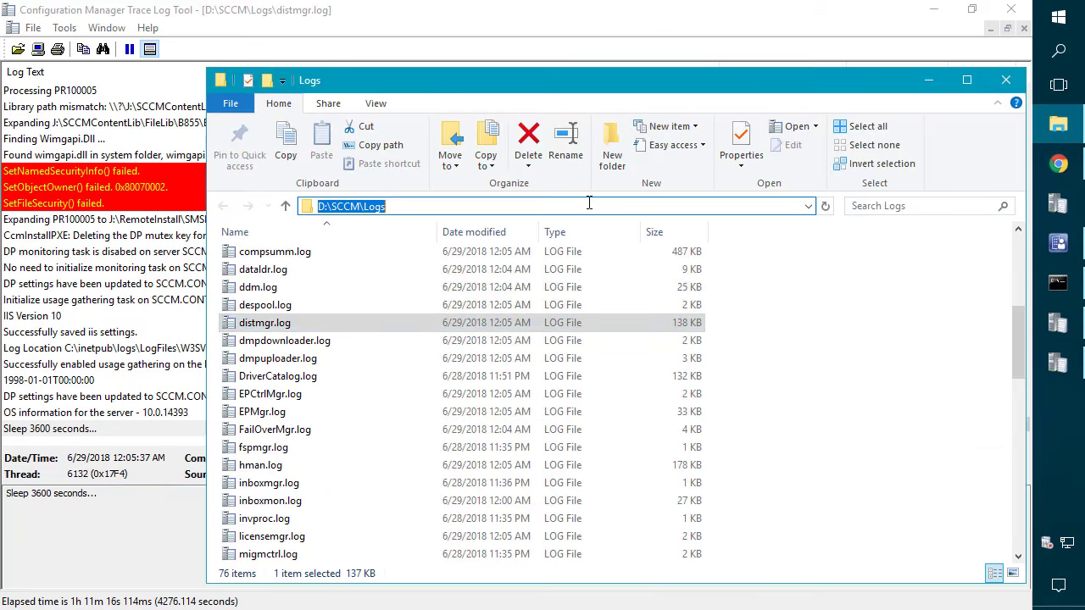
{"action": "type", "text": "j"}
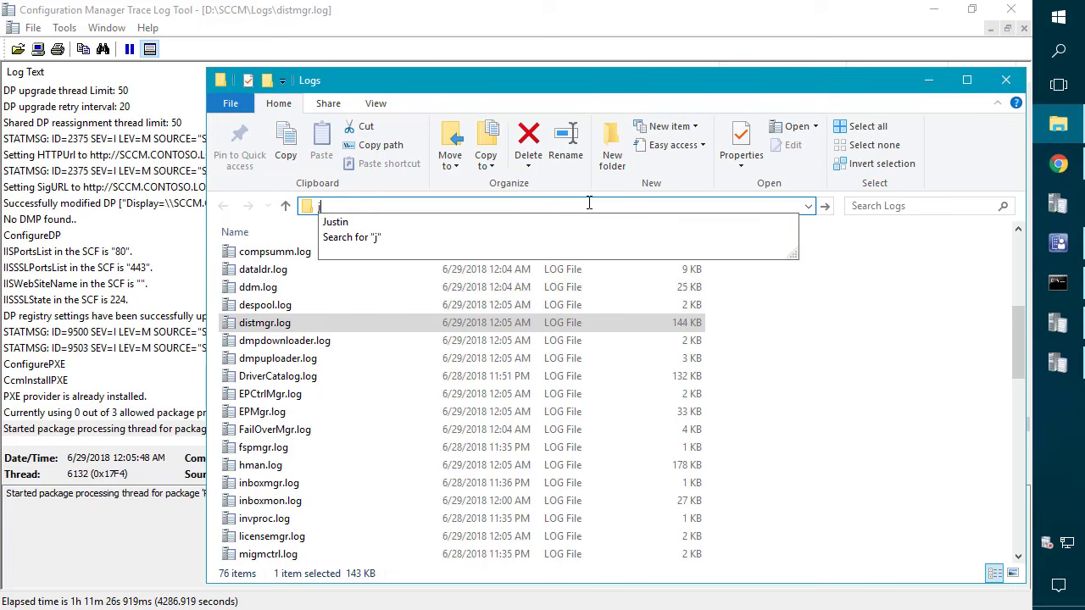
{"action": "type", "text": ":"}
{"action": "key", "text": "Return"}
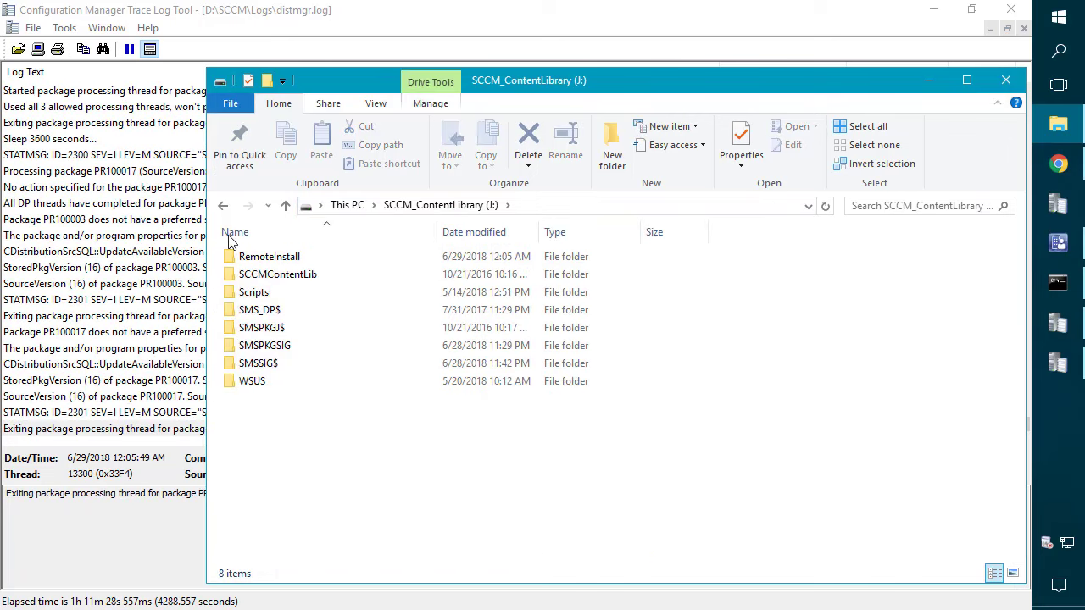
{"action": "double_click", "coordinate": [262, 257]}
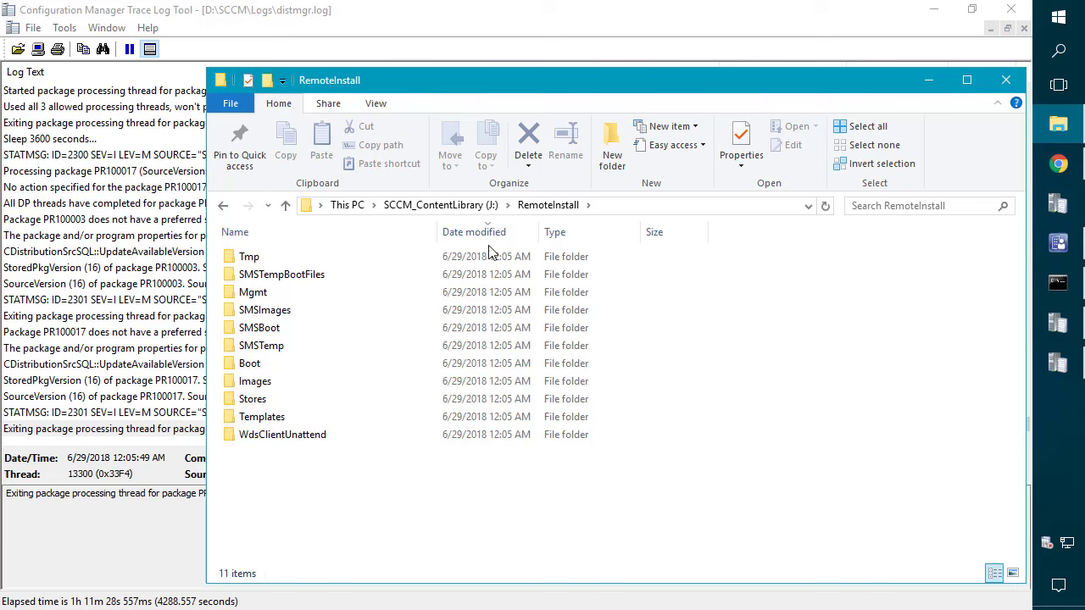
{"action": "double_click", "coordinate": [284, 315]}
{"action": "left_click_drag", "start_coordinate": [303, 329], "coordinate": [247, 246]}
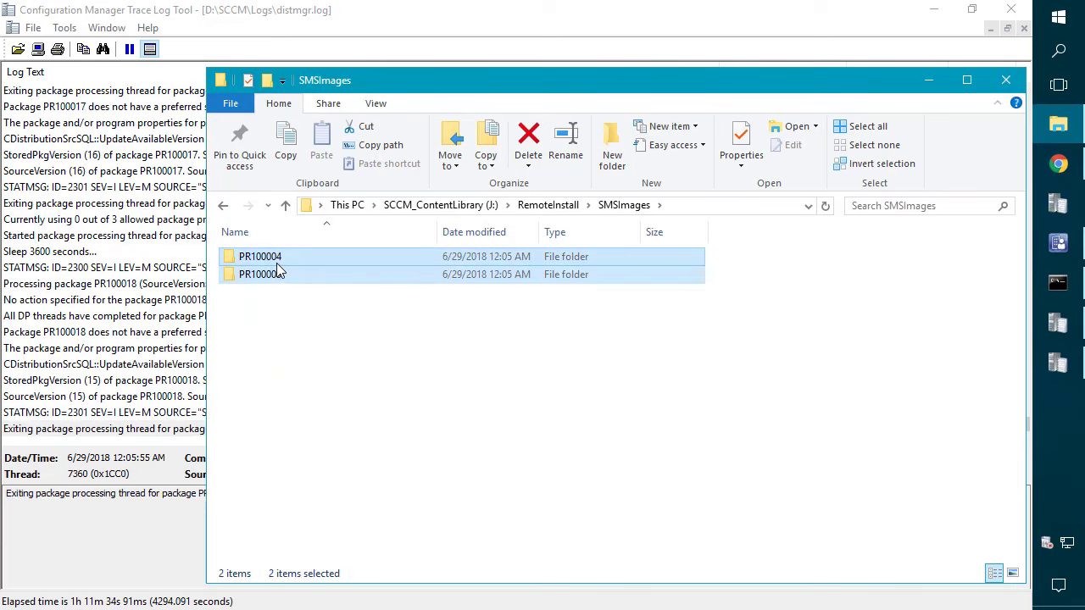
{"action": "double_click", "coordinate": [275, 258]}
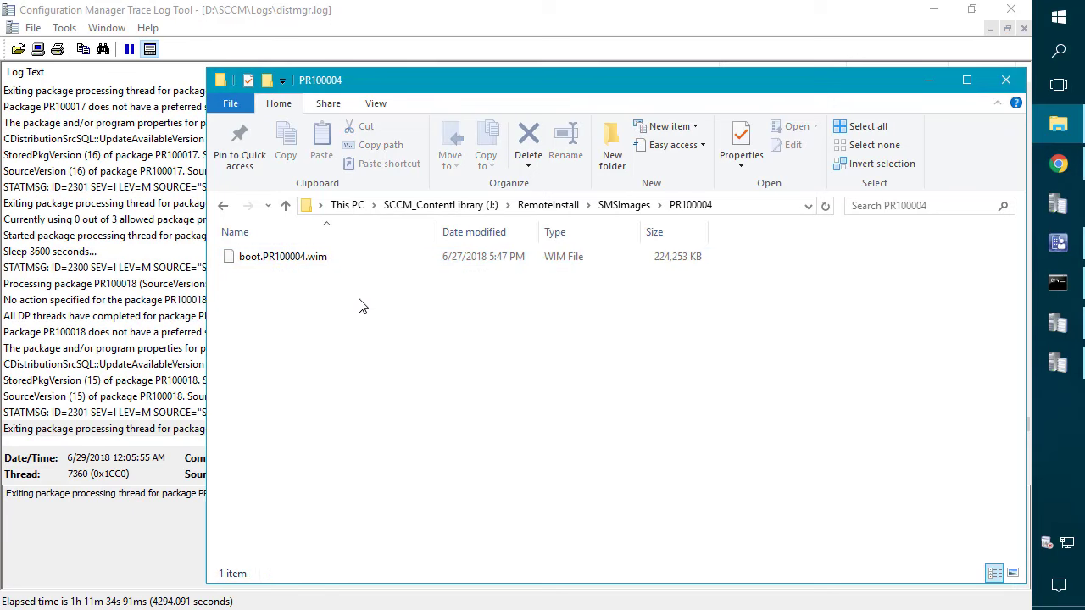
Step: Go back up to RemoteInstall, minimize Explorer, and close the distmgr log viewer
{"action": "key", "text": "alt+Left"}
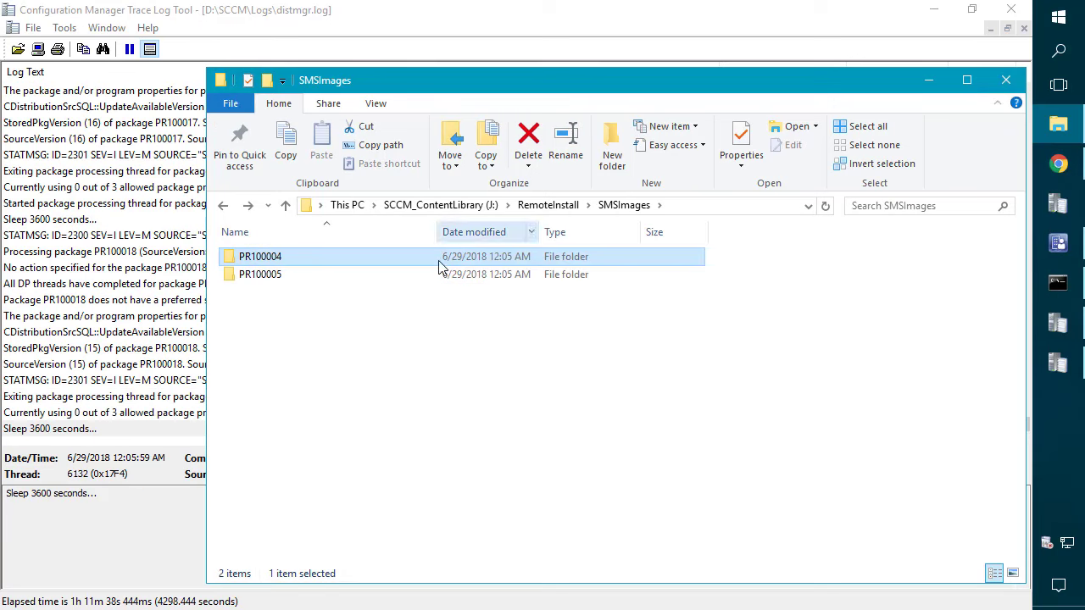
{"action": "left_click", "coordinate": [556, 207]}
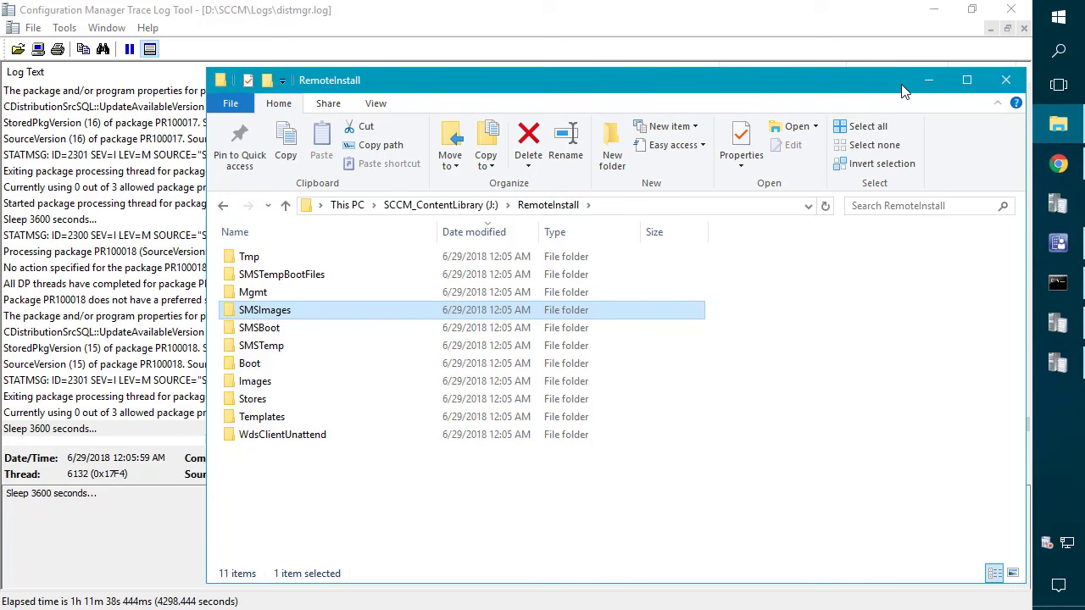
{"action": "left_click", "coordinate": [930, 80]}
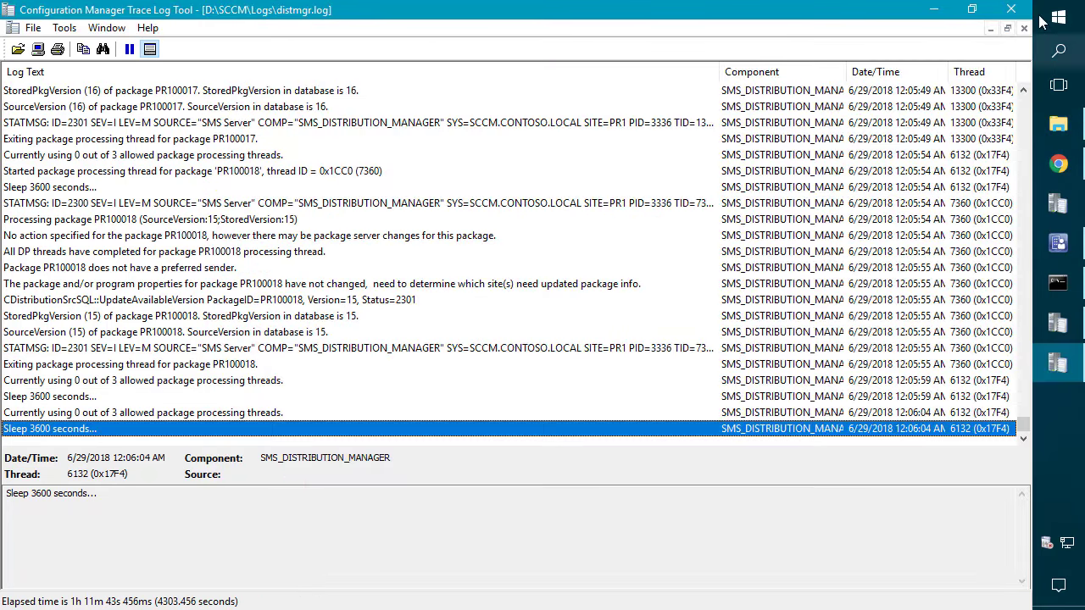
{"action": "left_click", "coordinate": [1010, 9]}
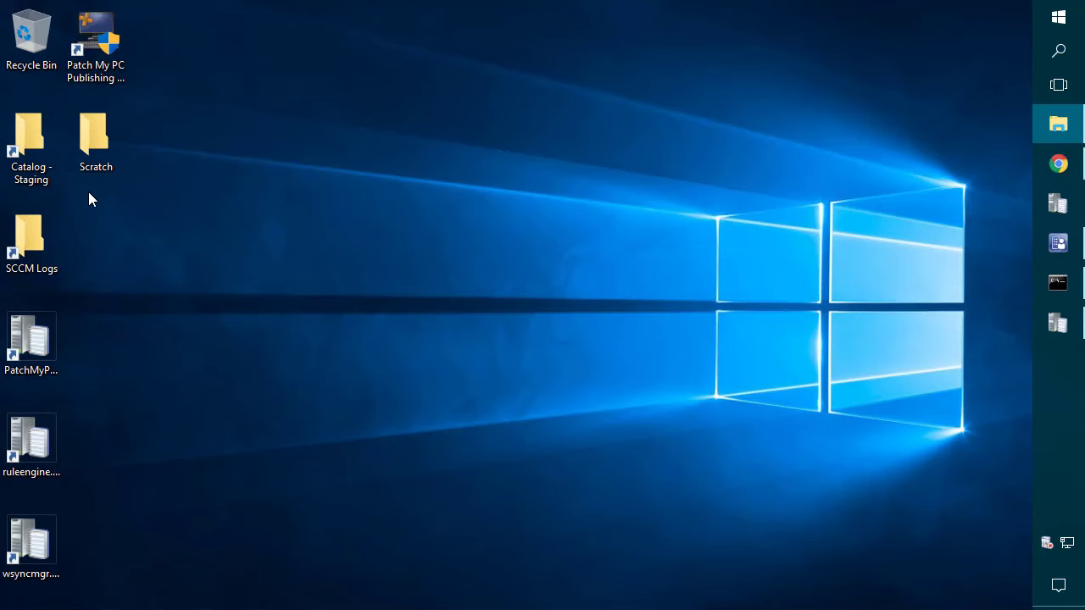
Step: Open SMSPXE.log from the SCCM Logs folder in the log viewer
{"action": "double_click", "coordinate": [32, 242]}
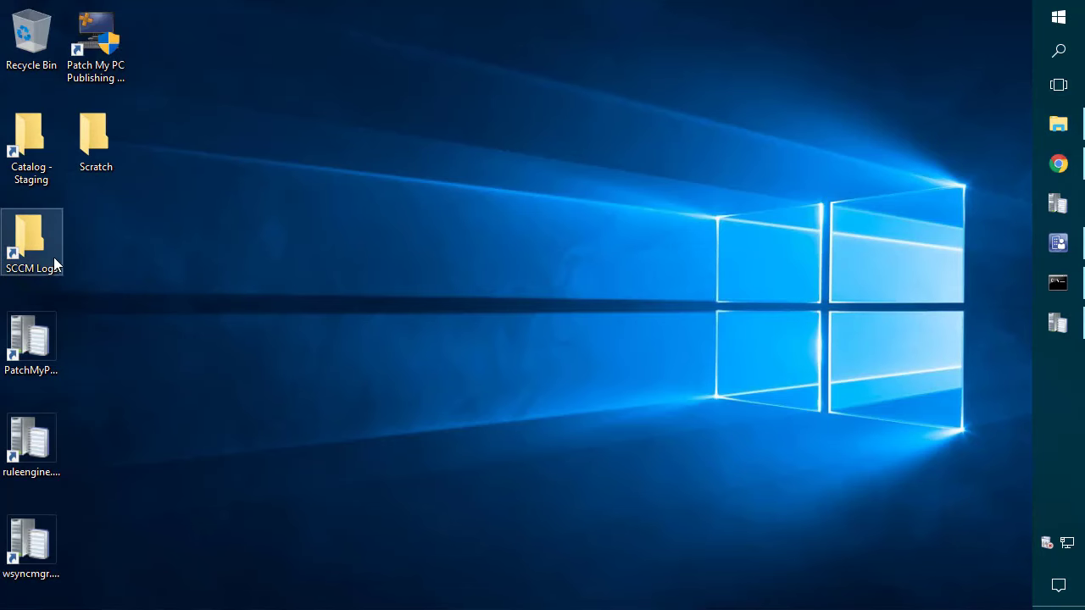
{"action": "left_click", "coordinate": [125, 279]}
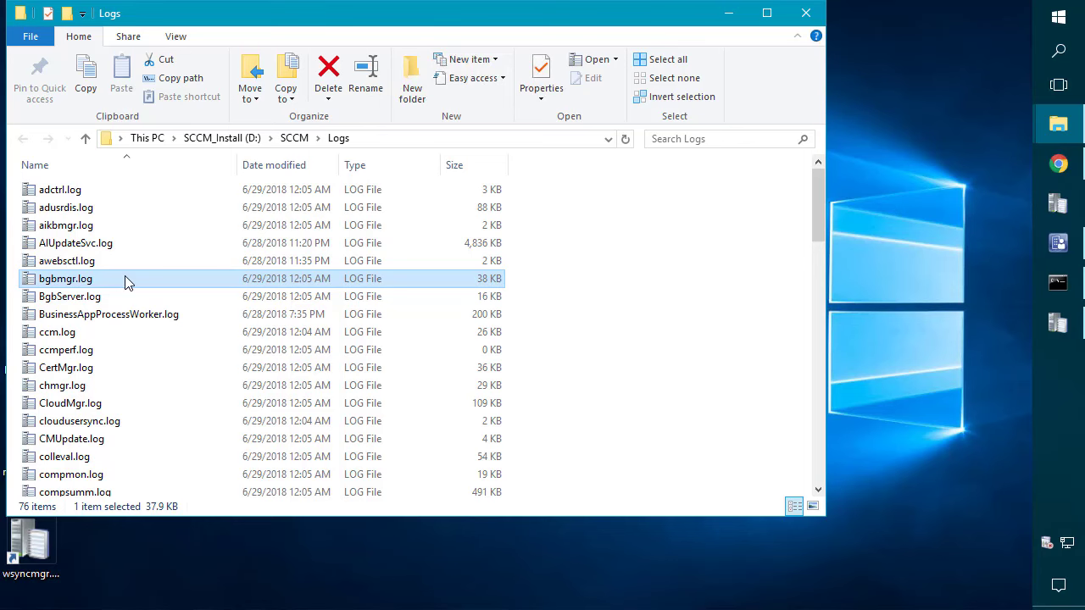
{"action": "type", "text": "smsp"}
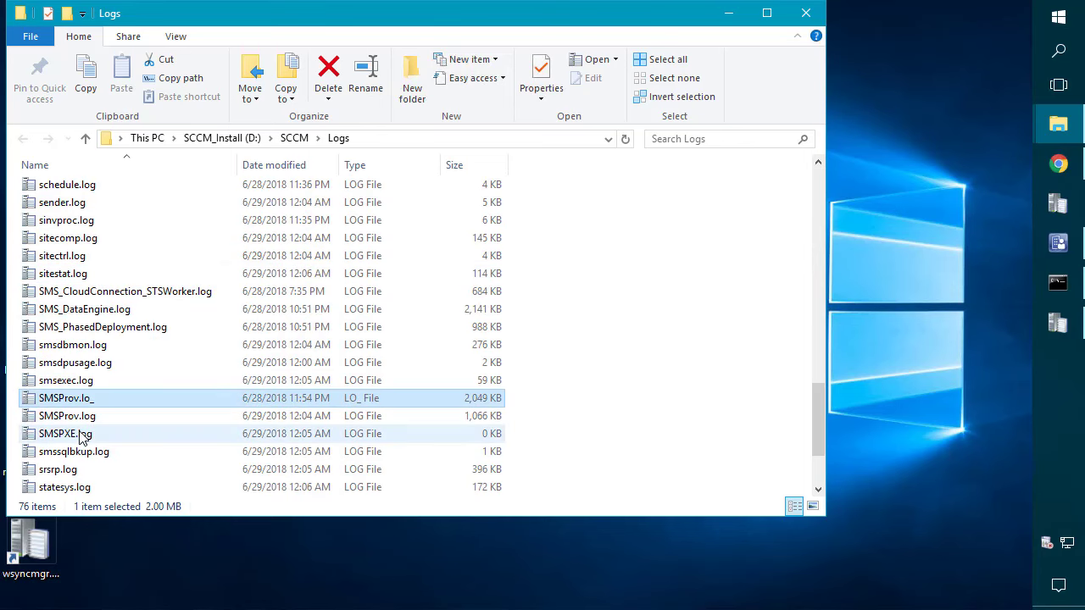
{"action": "left_click", "coordinate": [83, 434]}
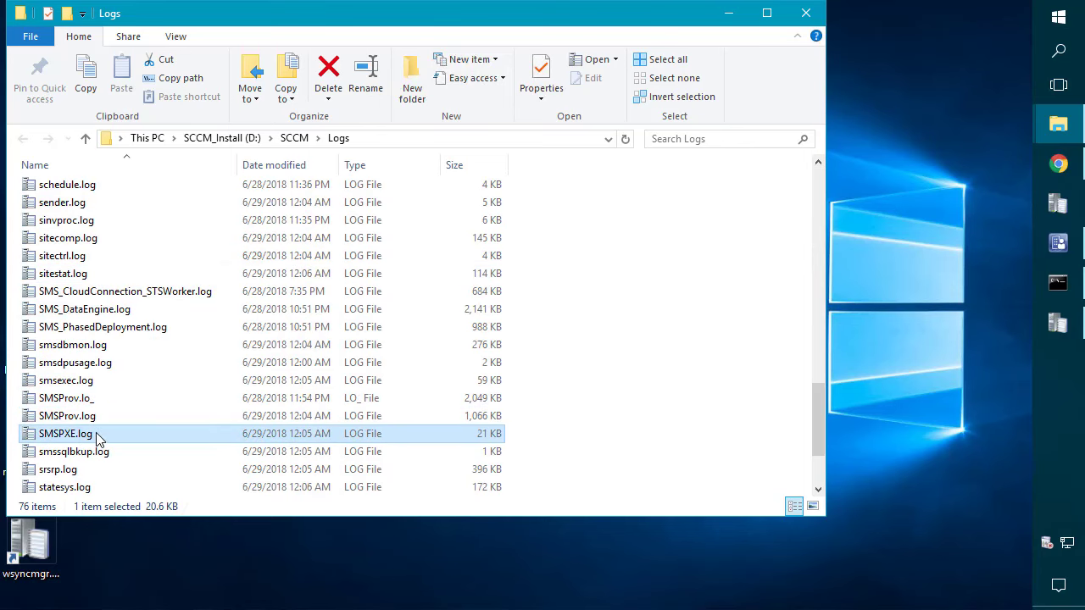
{"action": "double_click", "coordinate": [88, 436]}
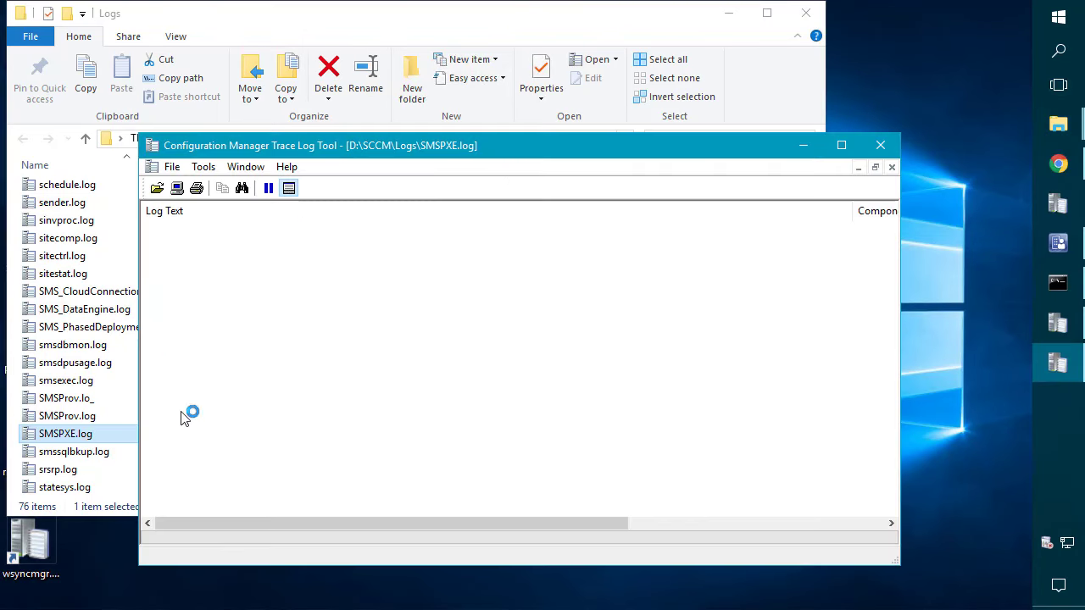
Step: Browse File Explorer to the D:\SMS_CCM\Logs folder
{"action": "left_click_drag", "start_coordinate": [519, 153], "coordinate": [610, 144]}
{"action": "left_click", "coordinate": [392, 22]}
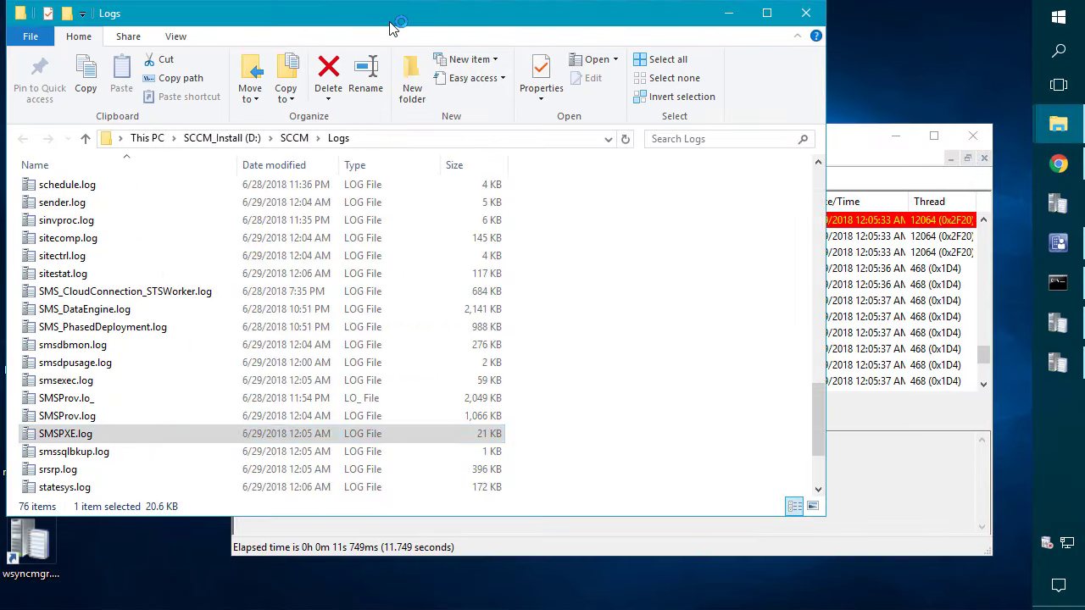
{"action": "left_click", "coordinate": [296, 138]}
{"action": "left_click", "coordinate": [252, 141]}
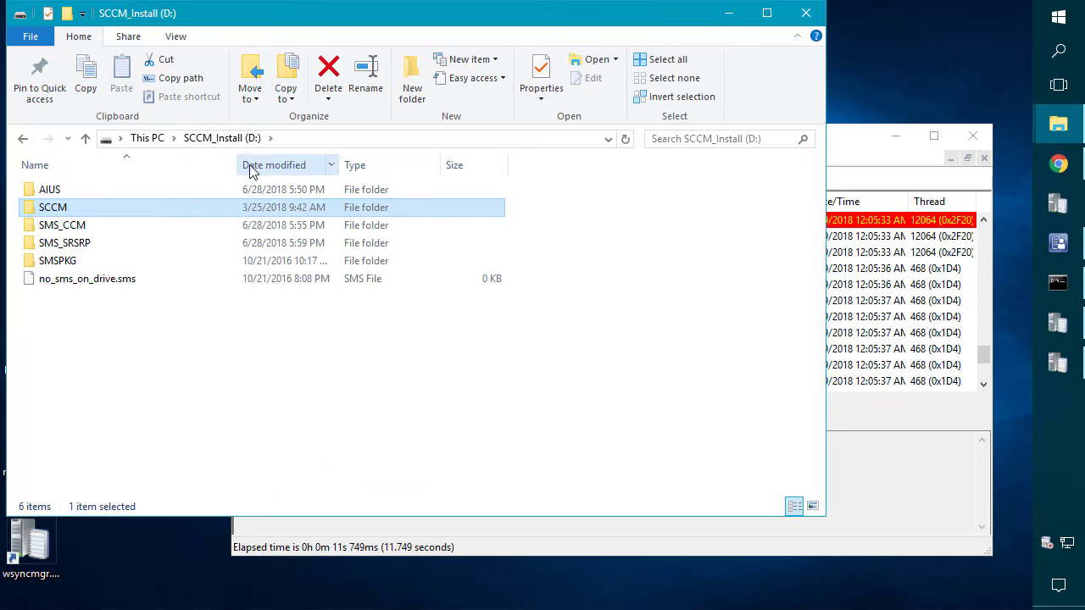
{"action": "double_click", "coordinate": [75, 227]}
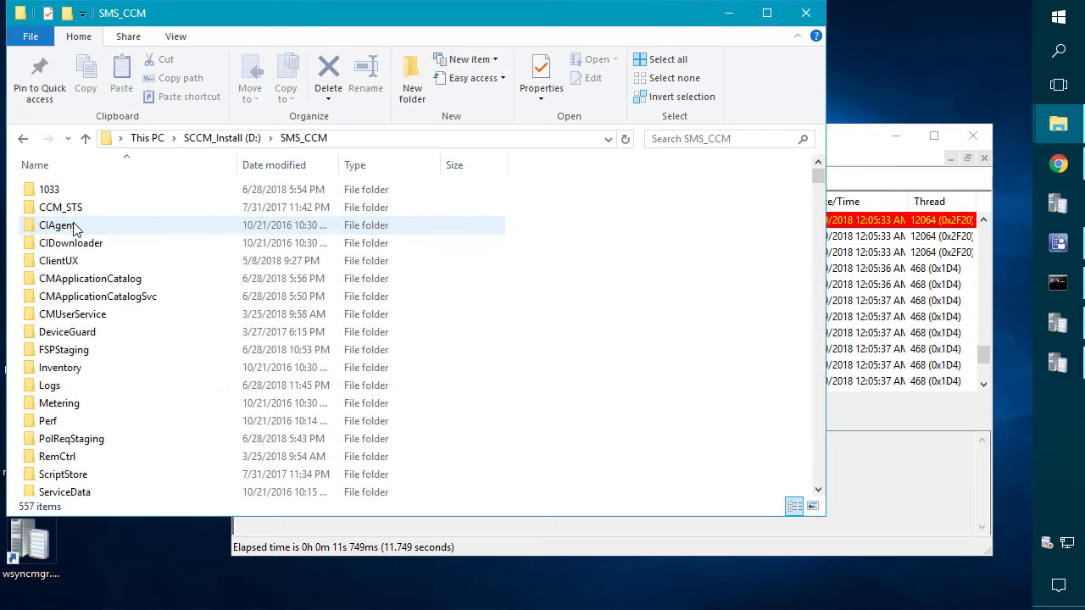
{"action": "scroll", "coordinate": [97, 314], "scroll_direction": "down", "scroll_amount": 2}
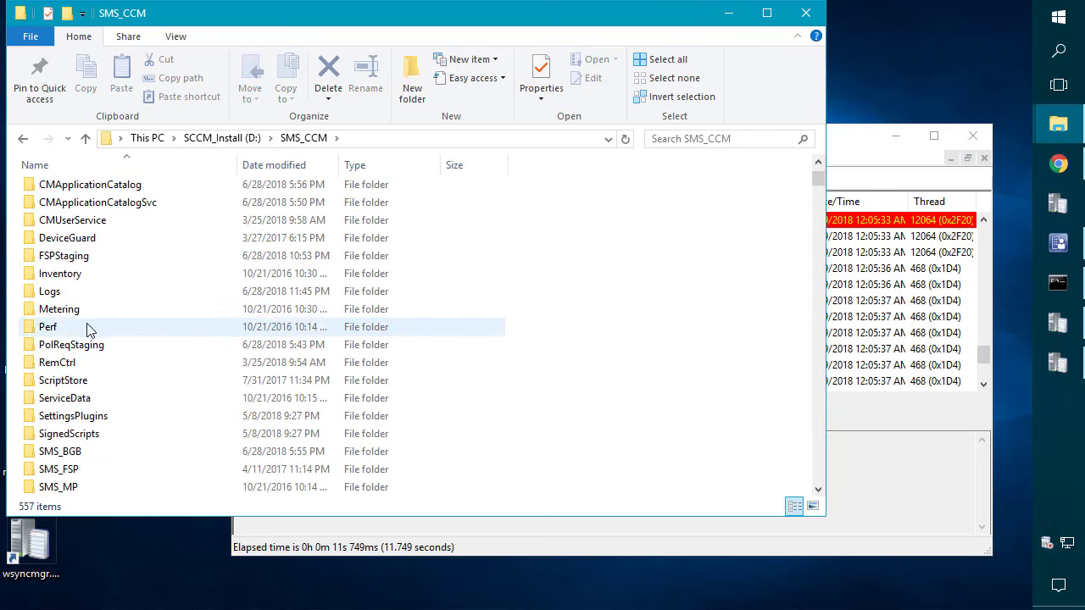
{"action": "double_click", "coordinate": [49, 291]}
{"action": "scroll", "coordinate": [127, 245], "scroll_direction": "down", "scroll_amount": 12}
{"action": "scroll", "coordinate": [135, 268], "scroll_direction": "down", "scroll_amount": 20}
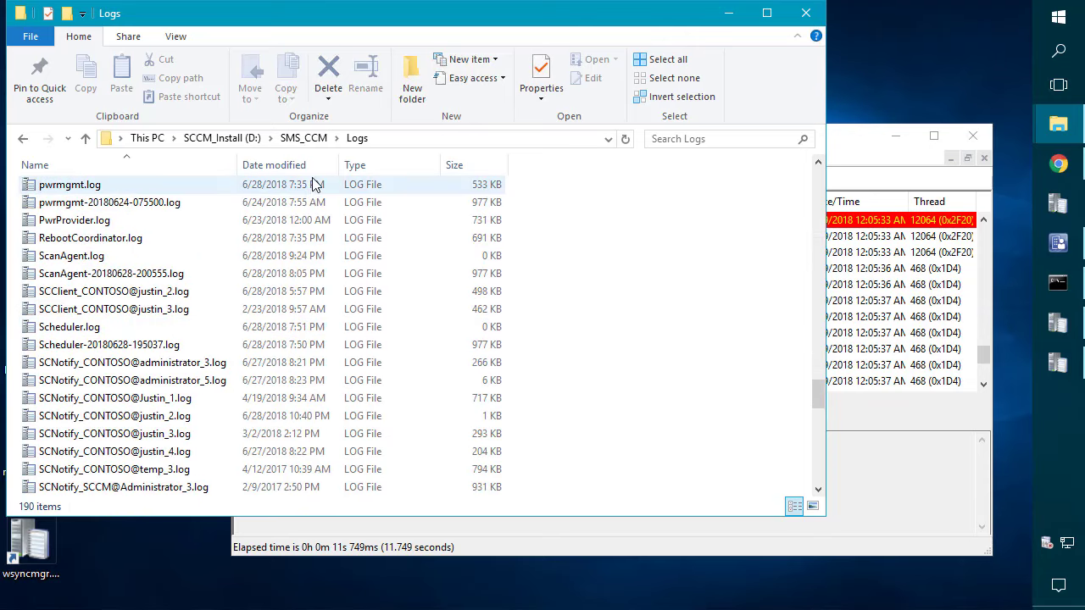
Step: Maximize the log viewer, review the Adding PR100004 and PR100005 entries, and open Services
{"action": "left_click", "coordinate": [729, 15]}
{"action": "left_click", "coordinate": [934, 135]}
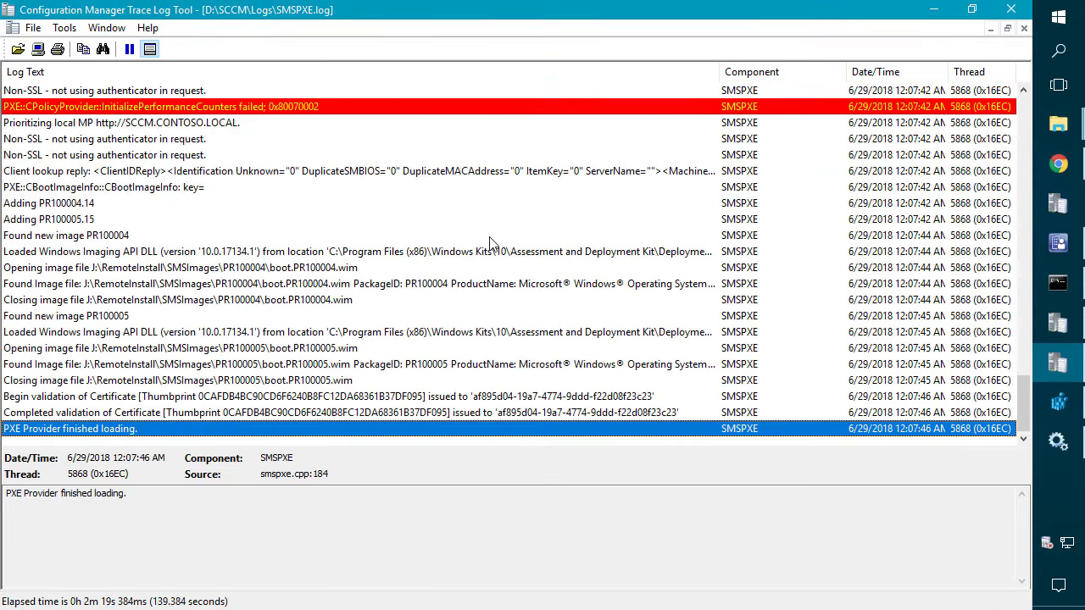
{"action": "left_click", "coordinate": [82, 205]}
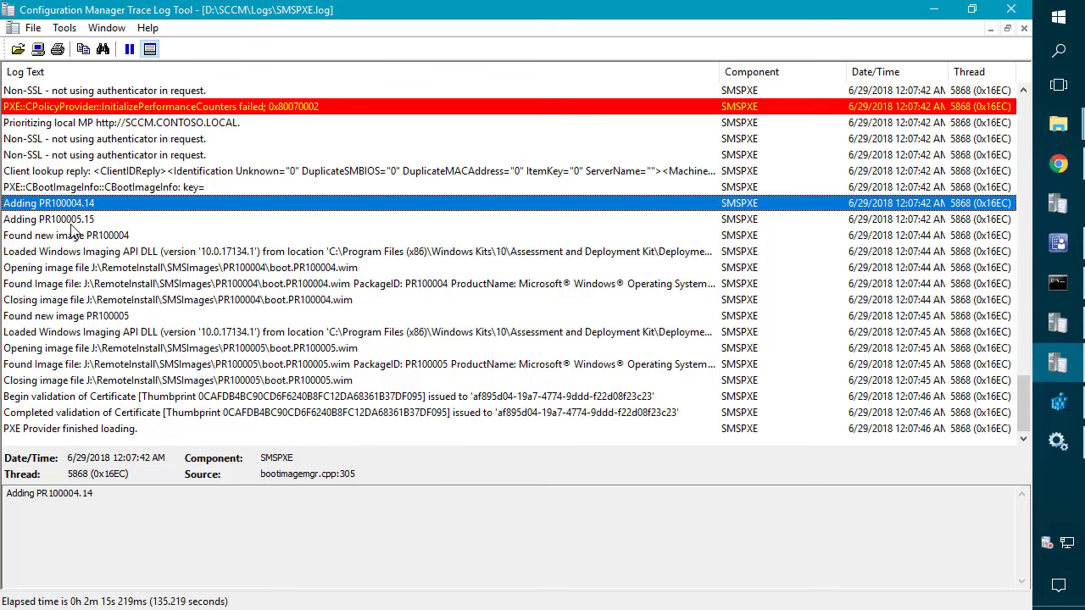
{"action": "left_click", "coordinate": [71, 224]}
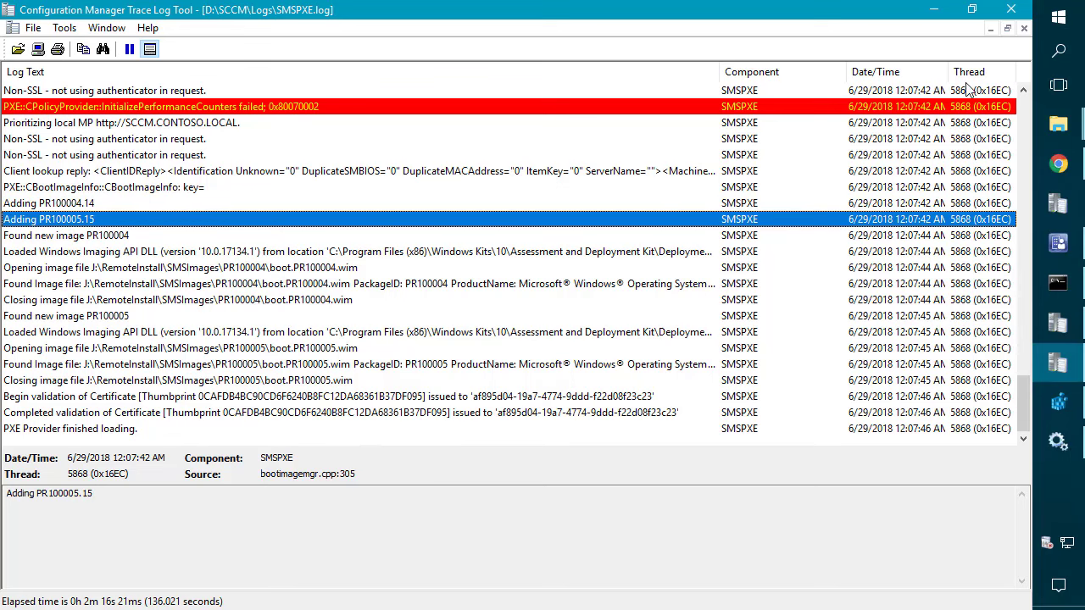
{"action": "left_click", "coordinate": [1057, 440]}
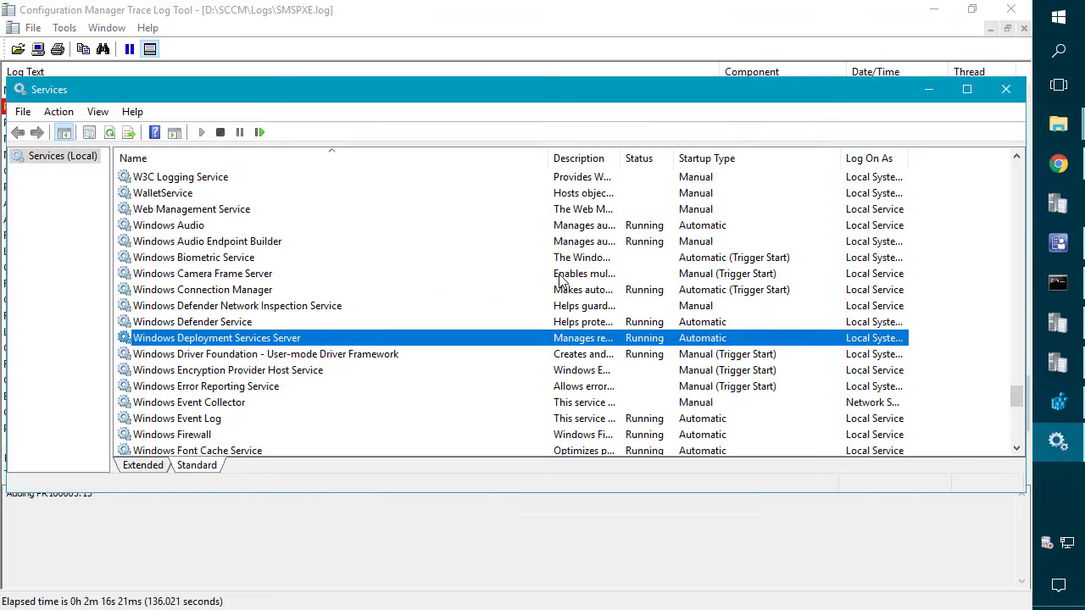
Step: Confirm Windows Deployment Services Server is Running and Automatic, then get back to the console
{"action": "left_click", "coordinate": [289, 339]}
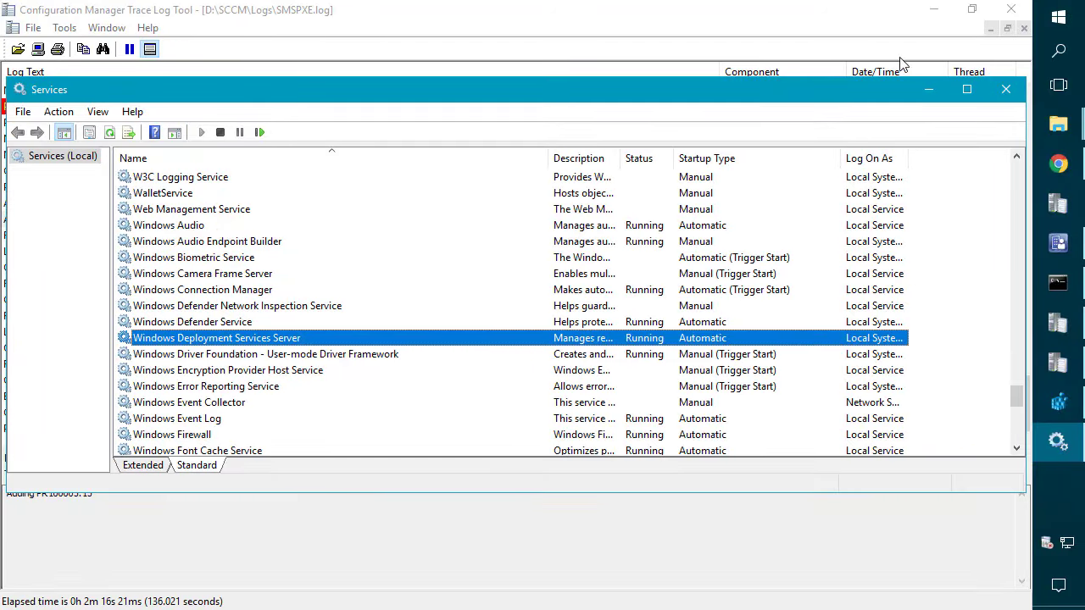
{"action": "left_click", "coordinate": [930, 91]}
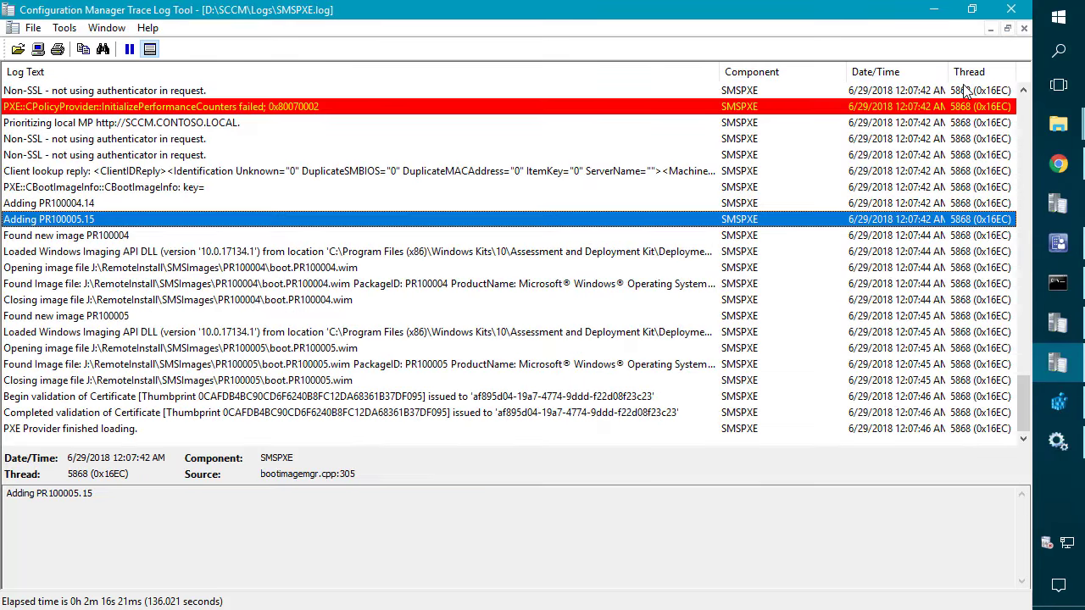
{"action": "left_click", "coordinate": [935, 10]}
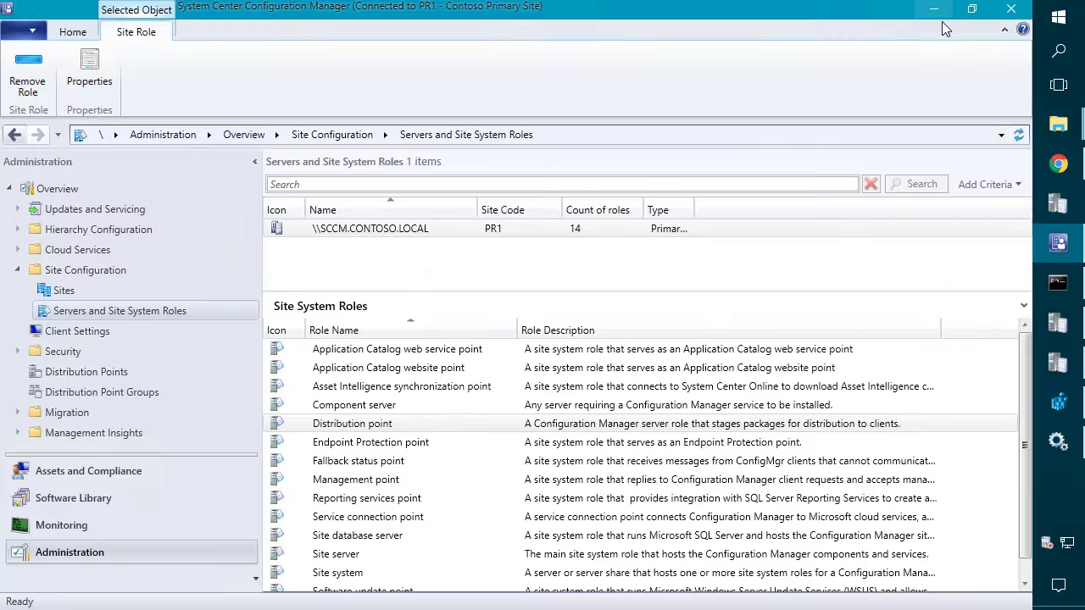
Step: Launch the Create Task Sequence Wizard from Software Library > Operating Systems > Task Sequences
{"action": "left_click", "coordinate": [134, 497]}
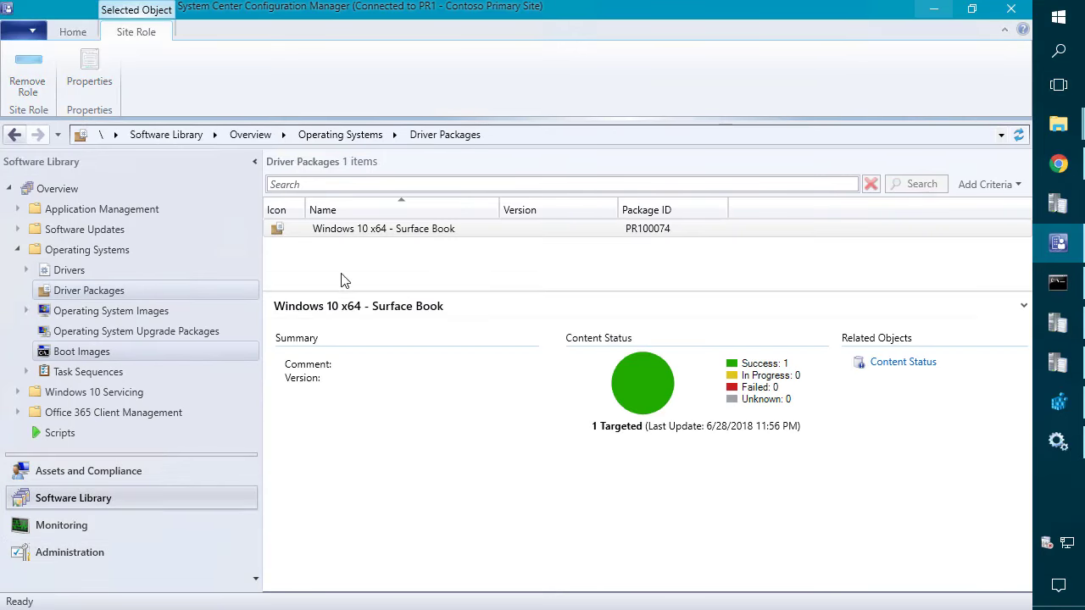
{"action": "left_click", "coordinate": [85, 373]}
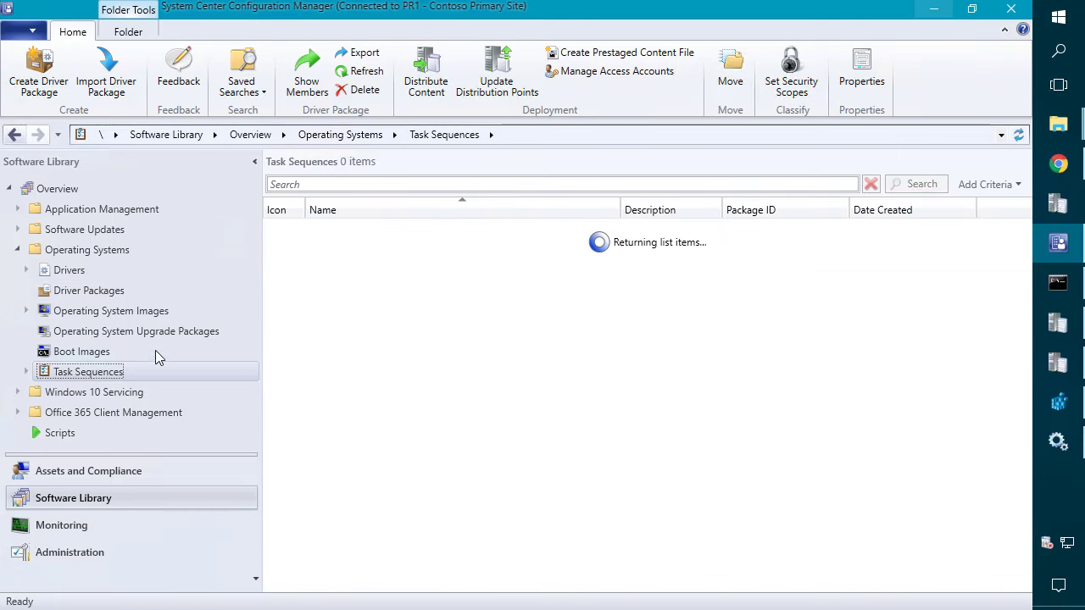
{"action": "right_click", "coordinate": [116, 371]}
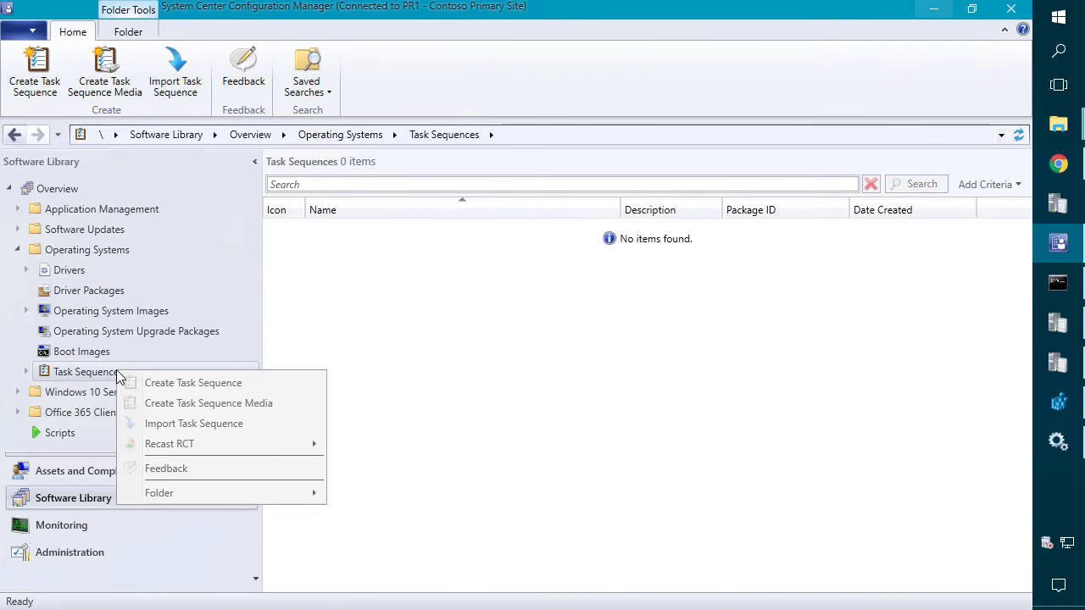
{"action": "left_click", "coordinate": [191, 386]}
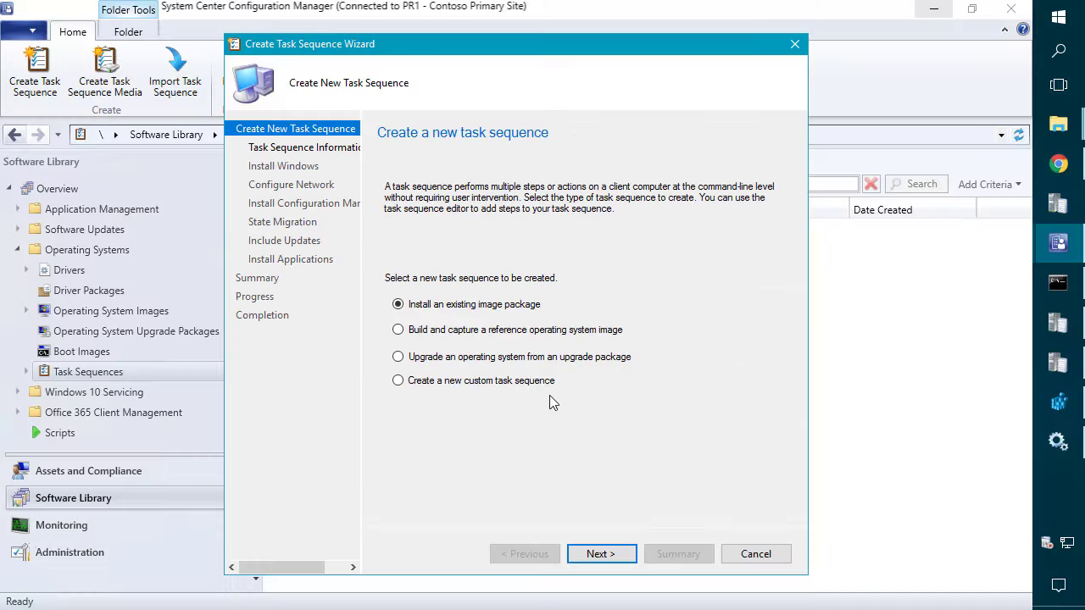
Step: Name the task sequence 'Windows 10 x64 1803' and use Boot image (x64) 10.0.17124.1
{"action": "left_click", "coordinate": [598, 554]}
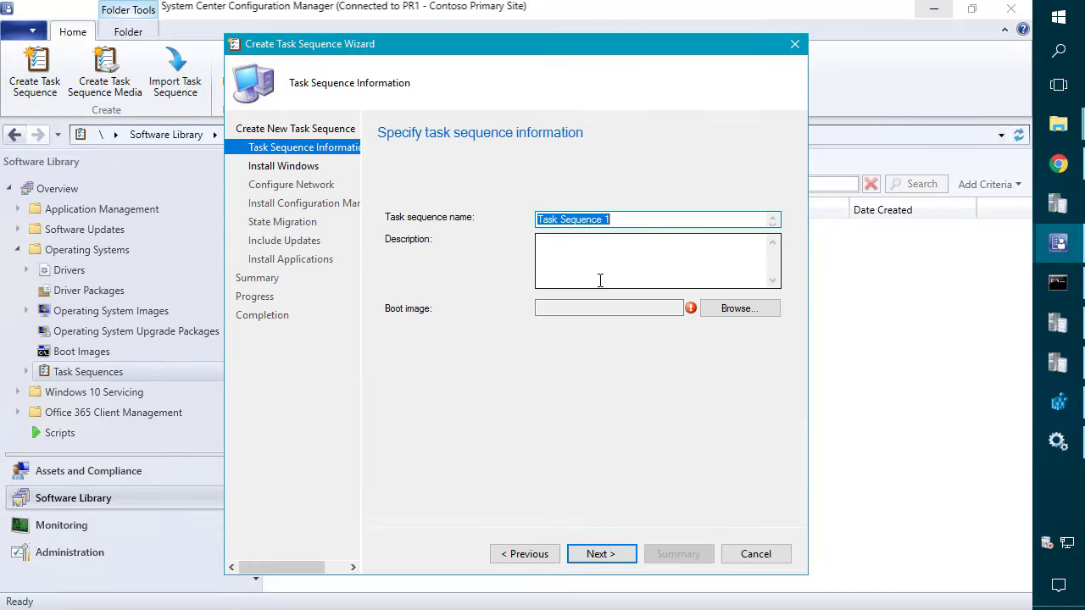
{"action": "type", "text": "Windows"}
{"action": "type", "text": "10 x64"}
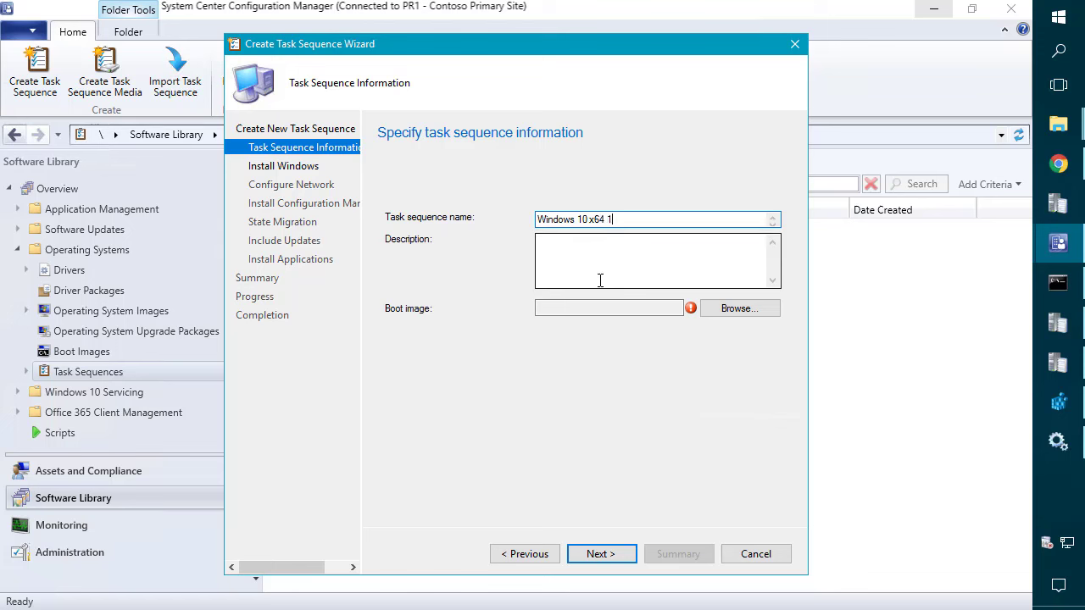
{"action": "type", "text": "3"}
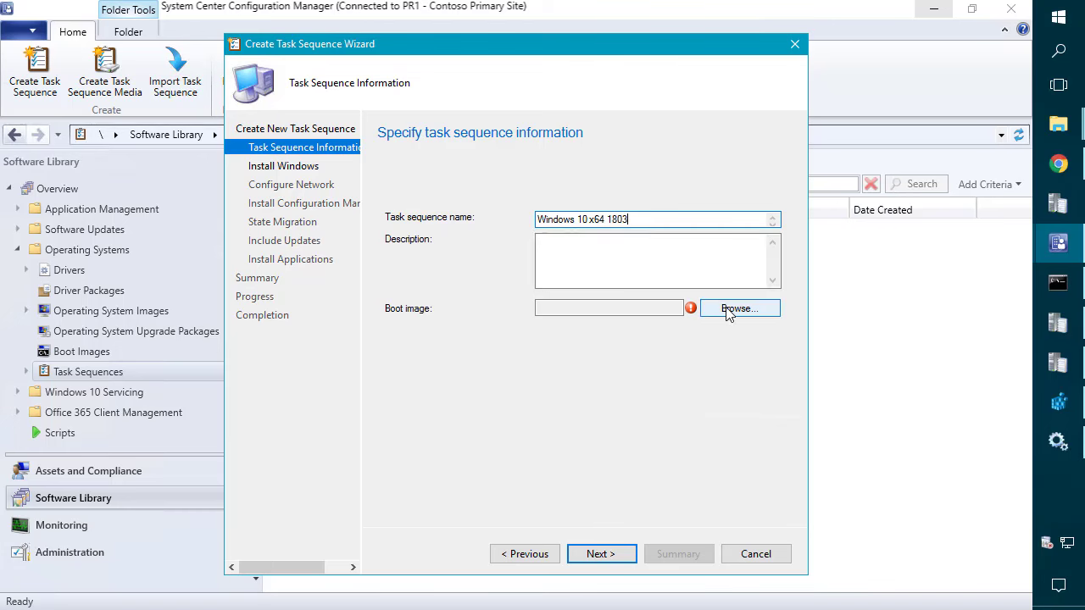
{"action": "left_click", "coordinate": [728, 310]}
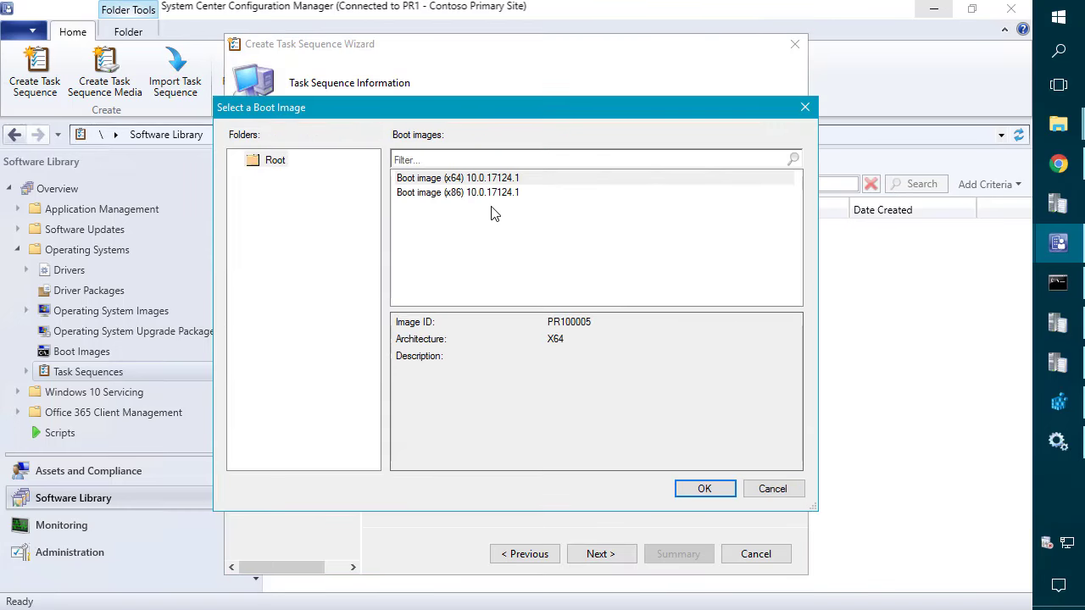
{"action": "left_click", "coordinate": [486, 180]}
{"action": "double_click", "coordinate": [485, 179]}
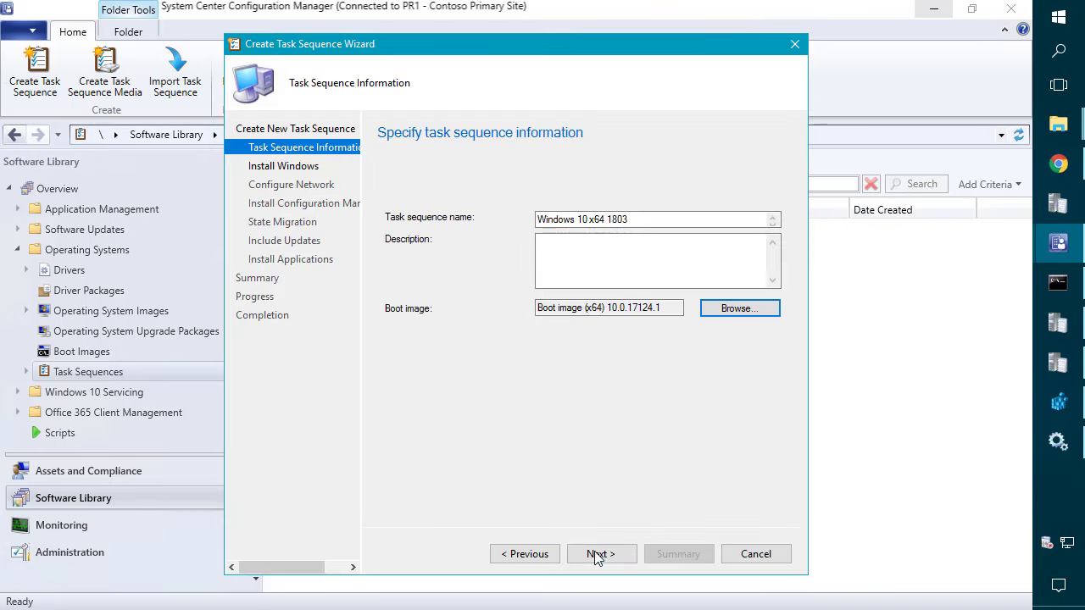
{"action": "left_click", "coordinate": [606, 219]}
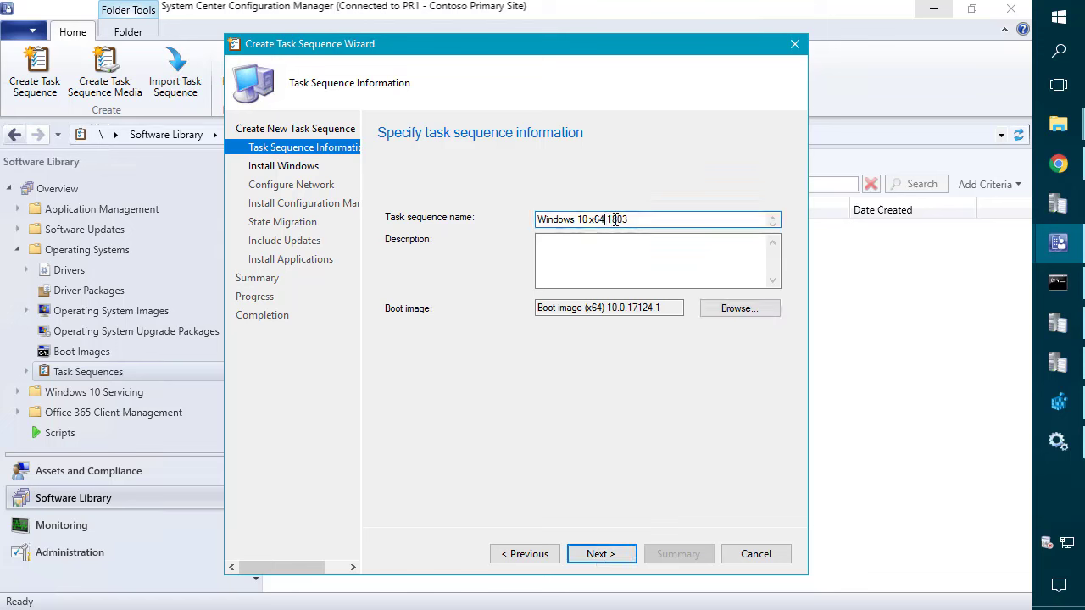
{"action": "left_click", "coordinate": [615, 555]}
Step: Use the Windows 10 1803 Enterprise Only 2018-06 image and skip BitLocker preparation
{"action": "left_click", "coordinate": [747, 211]}
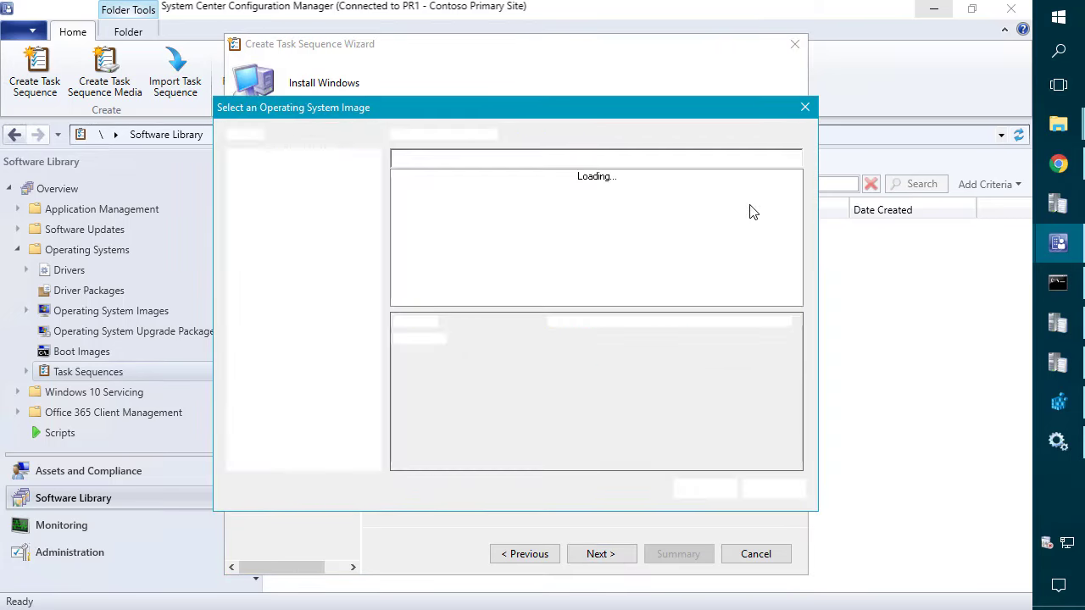
{"action": "left_click", "coordinate": [480, 180]}
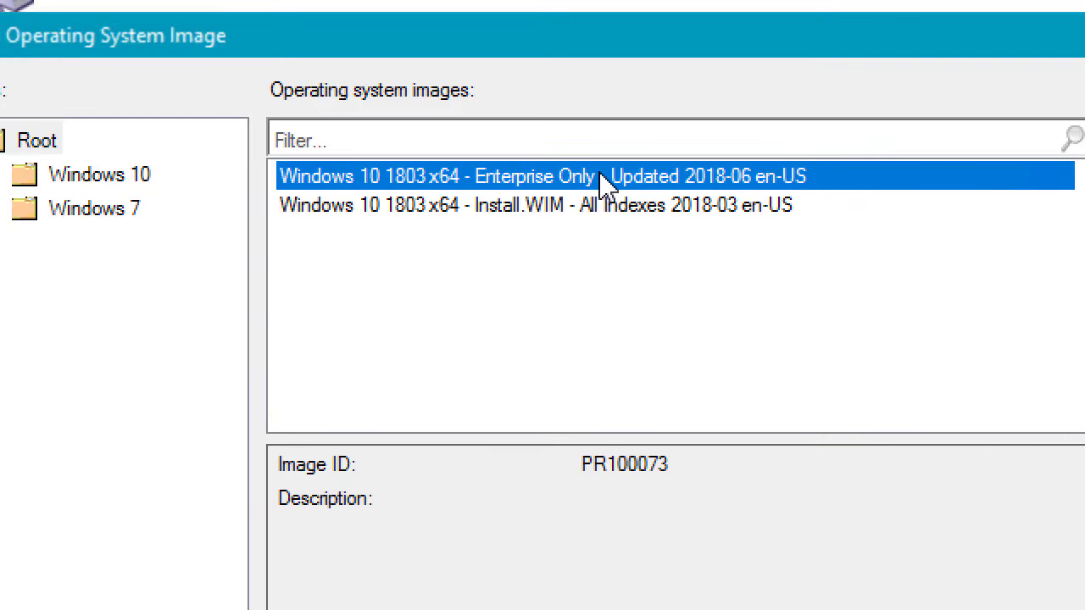
{"action": "double_click", "coordinate": [758, 178]}
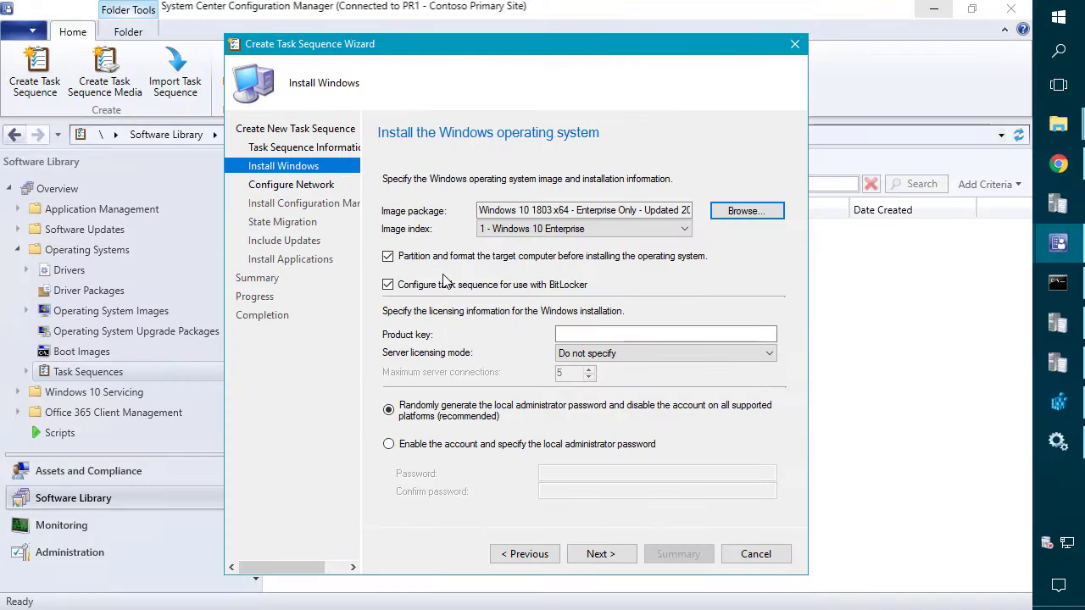
{"action": "left_click", "coordinate": [390, 287]}
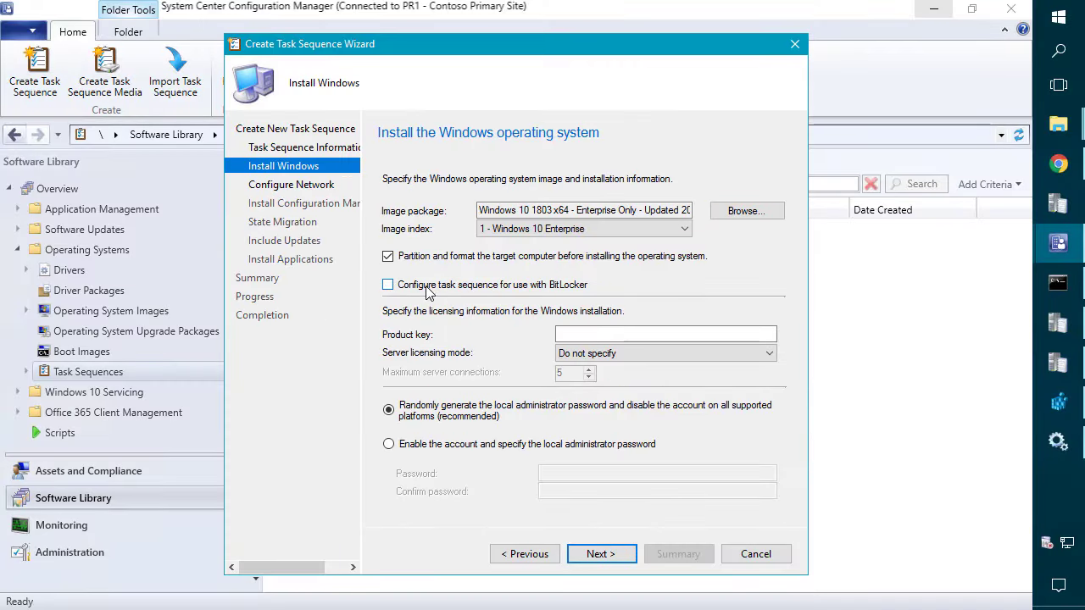
Step: Enable the local administrator account with a confirmed password and continue to network setup
{"action": "left_click", "coordinate": [481, 447]}
{"action": "left_click", "coordinate": [594, 476]}
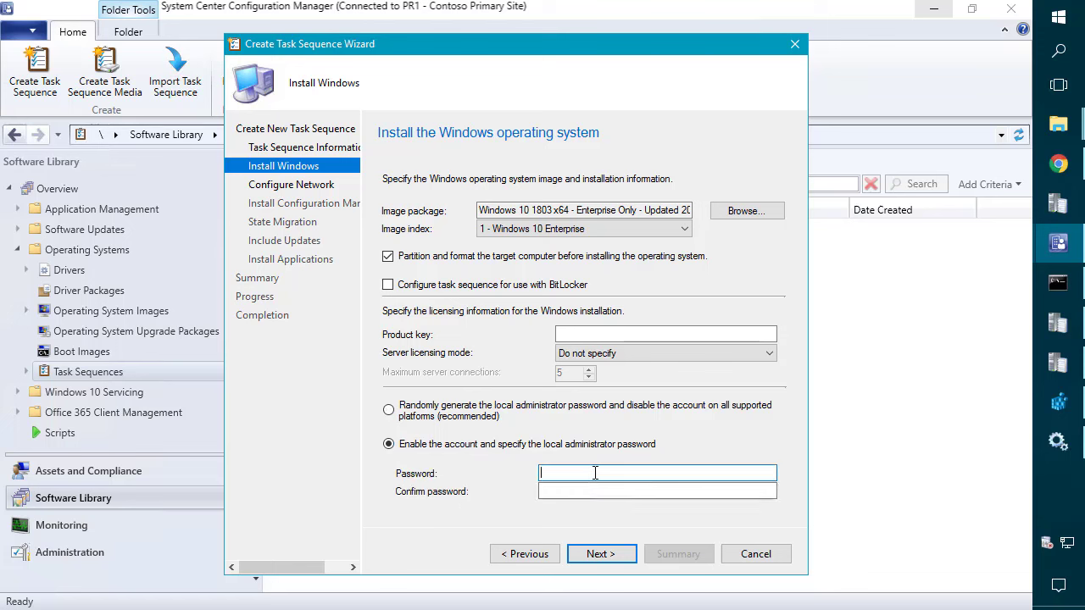
{"action": "type", "text": "••"}
{"action": "left_click", "coordinate": [602, 490]}
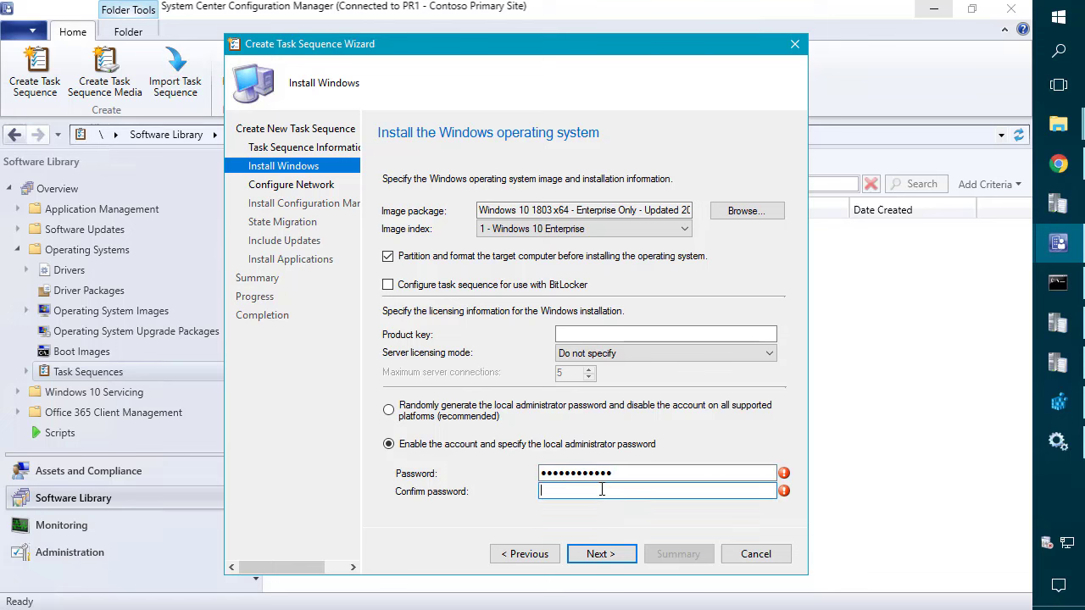
{"action": "type", "text": "••••••••••••"}
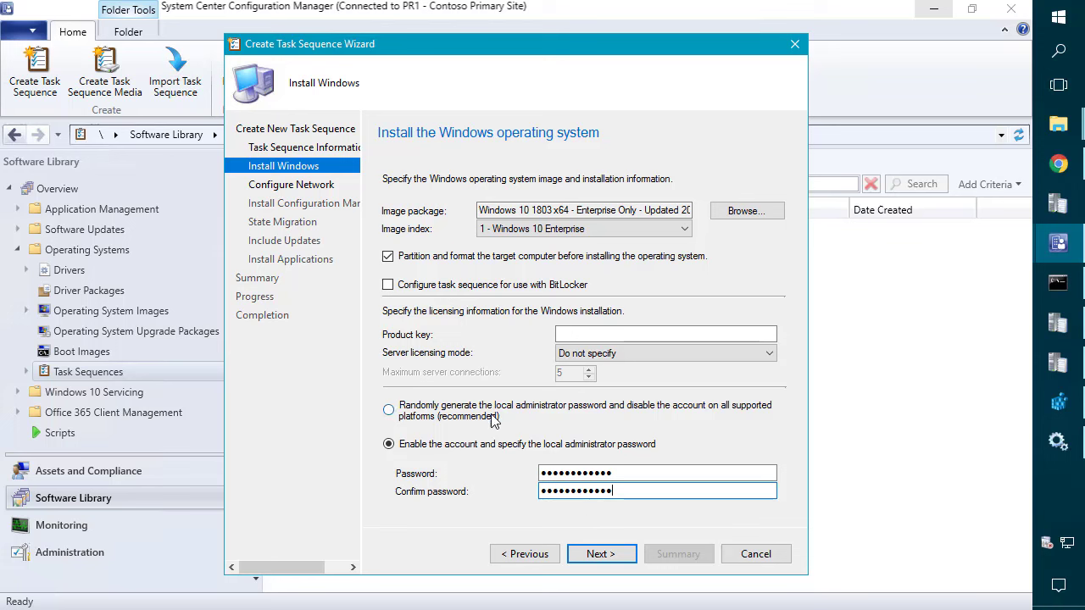
{"action": "left_click", "coordinate": [613, 555]}
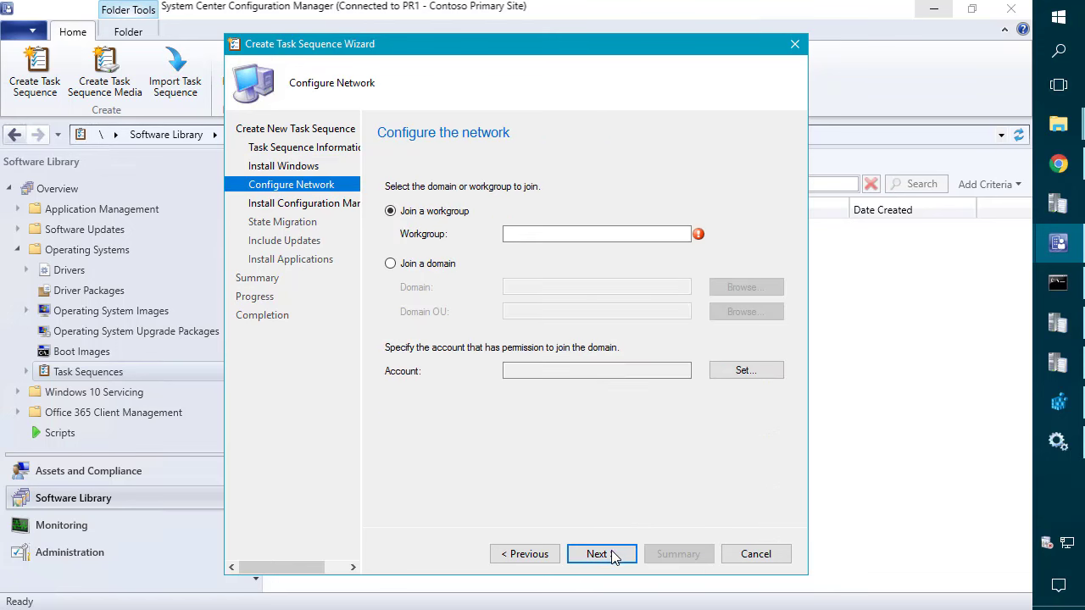
Step: Join computers to the CONTOSO.LOCAL domain in the Managed\Workstations OU
{"action": "left_click", "coordinate": [446, 264]}
{"action": "left_click", "coordinate": [722, 292]}
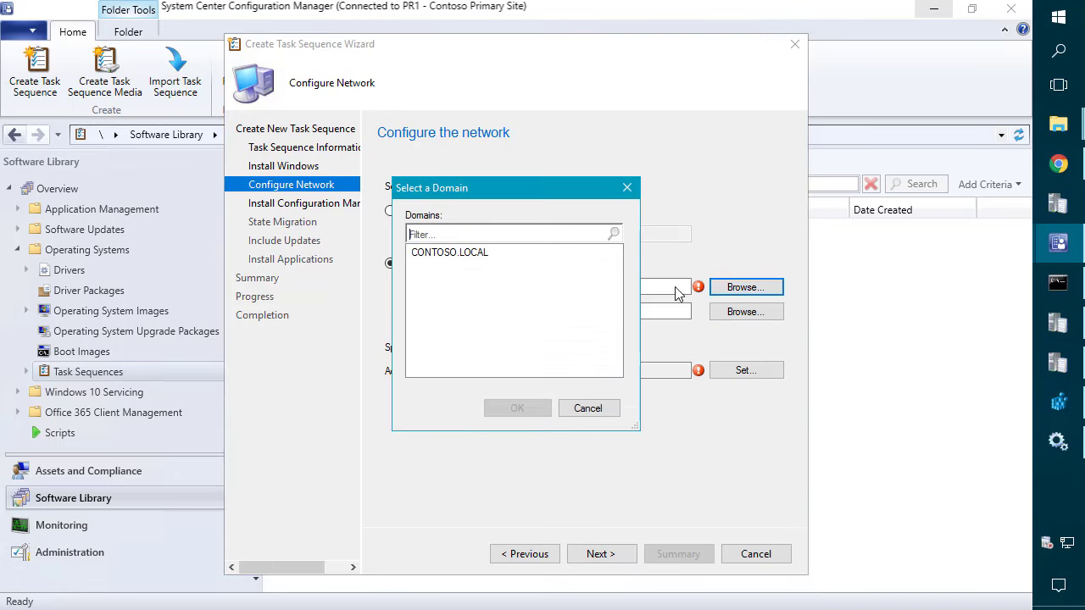
{"action": "left_click", "coordinate": [469, 254]}
{"action": "double_click", "coordinate": [472, 255]}
{"action": "left_click", "coordinate": [746, 312]}
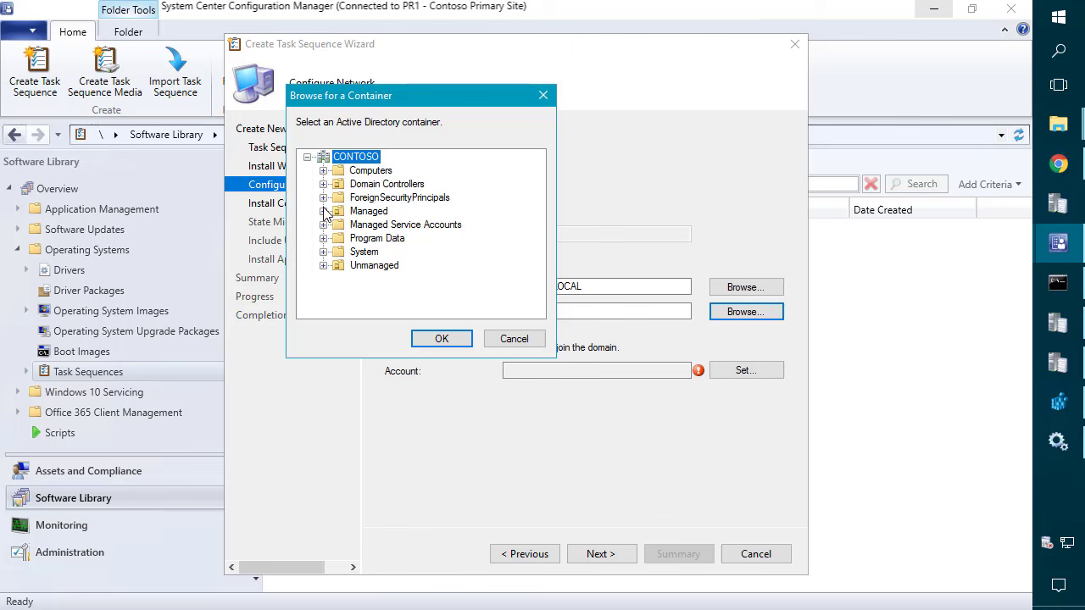
{"action": "left_click", "coordinate": [323, 211]}
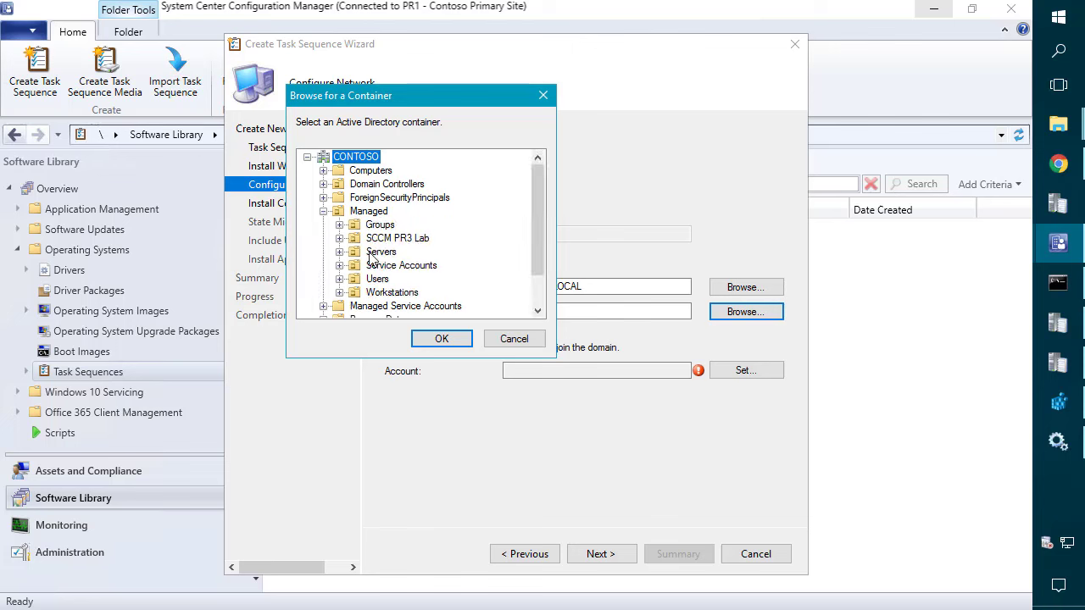
{"action": "left_click", "coordinate": [385, 292]}
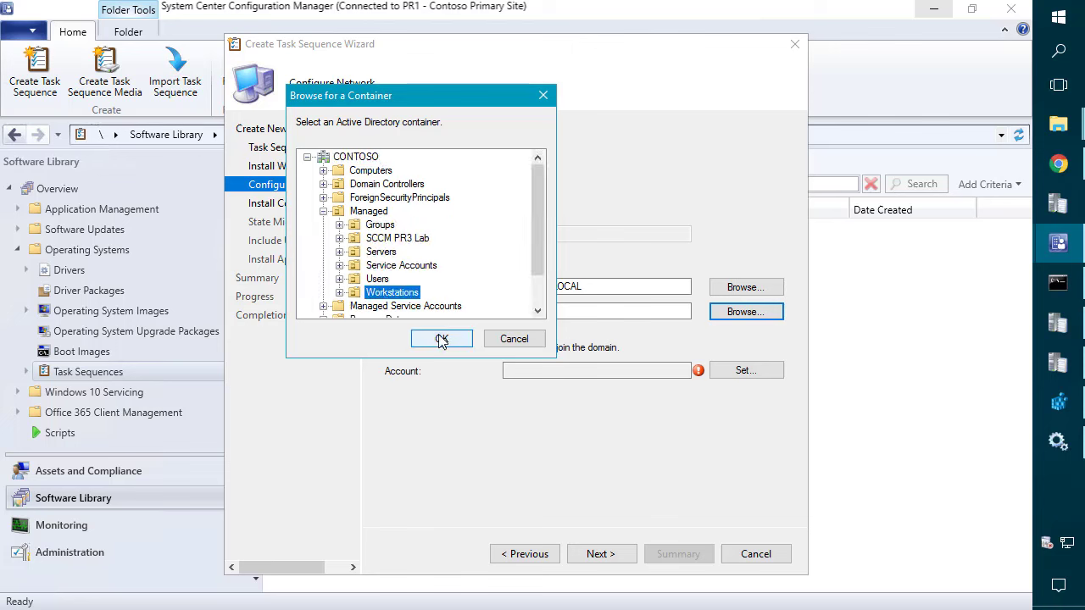
{"action": "left_click", "coordinate": [442, 339]}
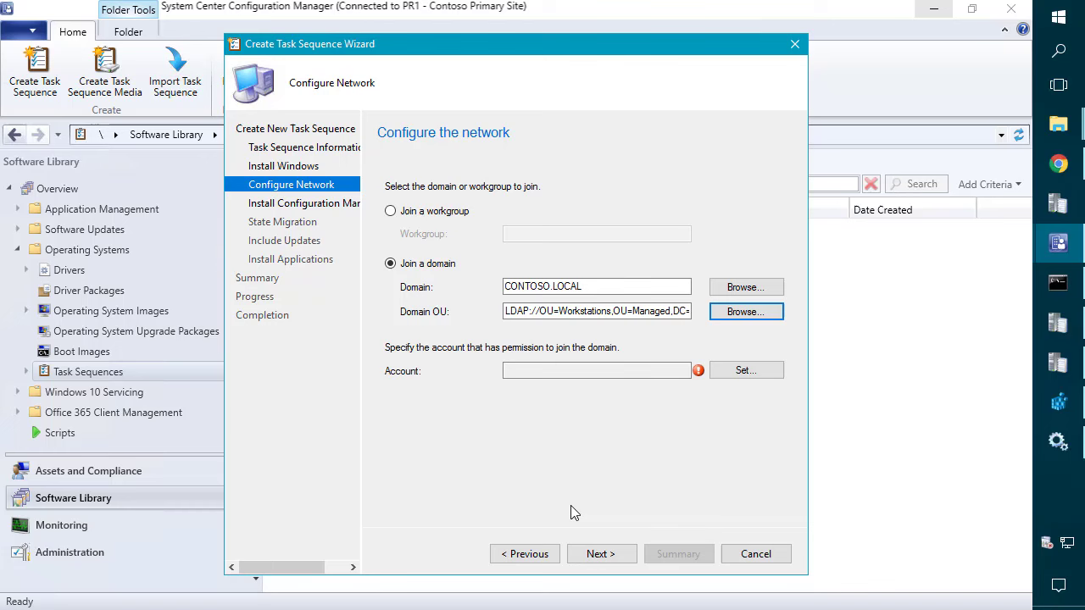
Step: Set the SCCM domain-join account and its password, then continue to client installation
{"action": "left_click", "coordinate": [738, 374]}
{"action": "left_click", "coordinate": [673, 204]}
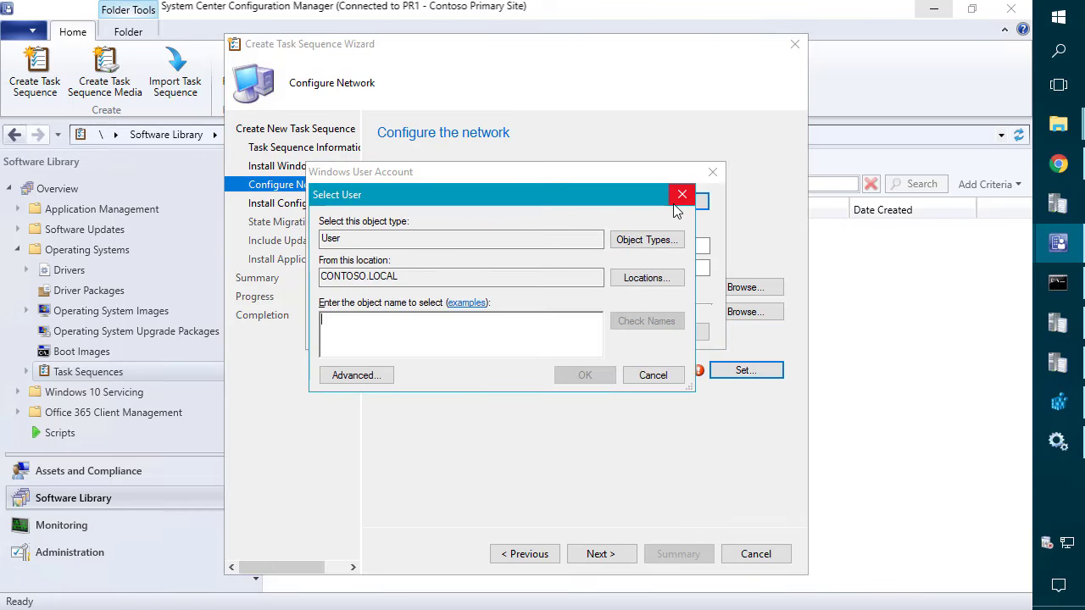
{"action": "type", "text": "SCCM_D"}
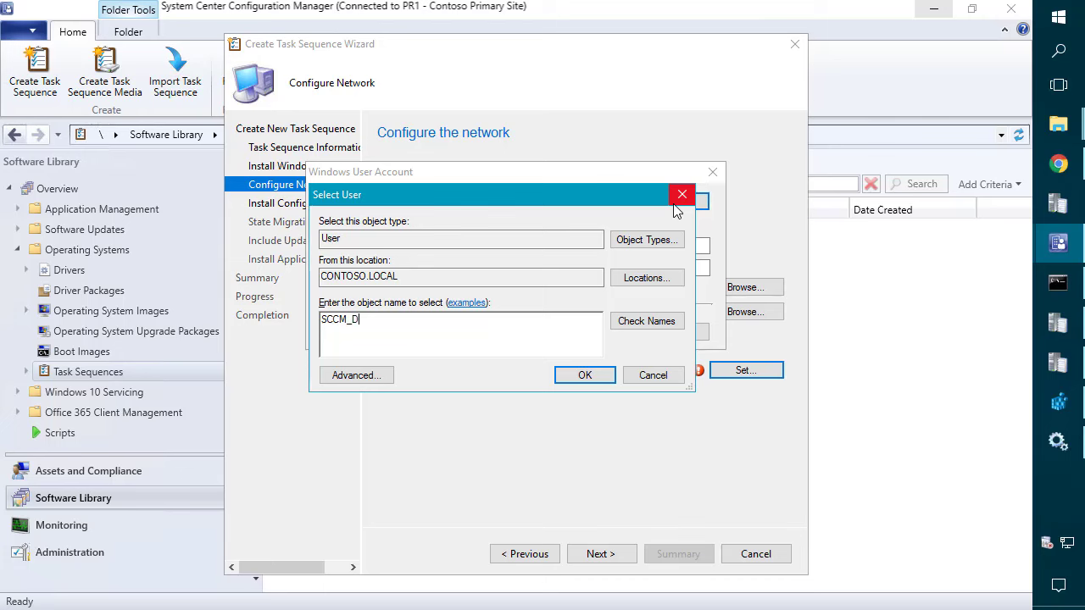
{"action": "key", "text": "Return"}
{"action": "left_click", "coordinate": [552, 246]}
{"action": "type", "text": "••••"}
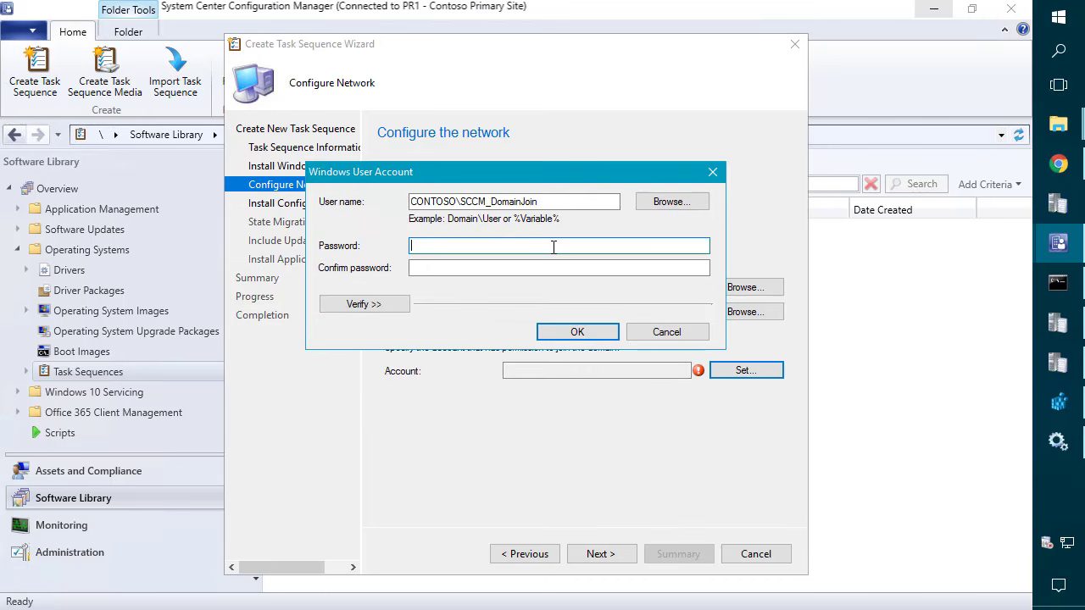
{"action": "type", "text": "••••••••"}
{"action": "key", "text": "Tab"}
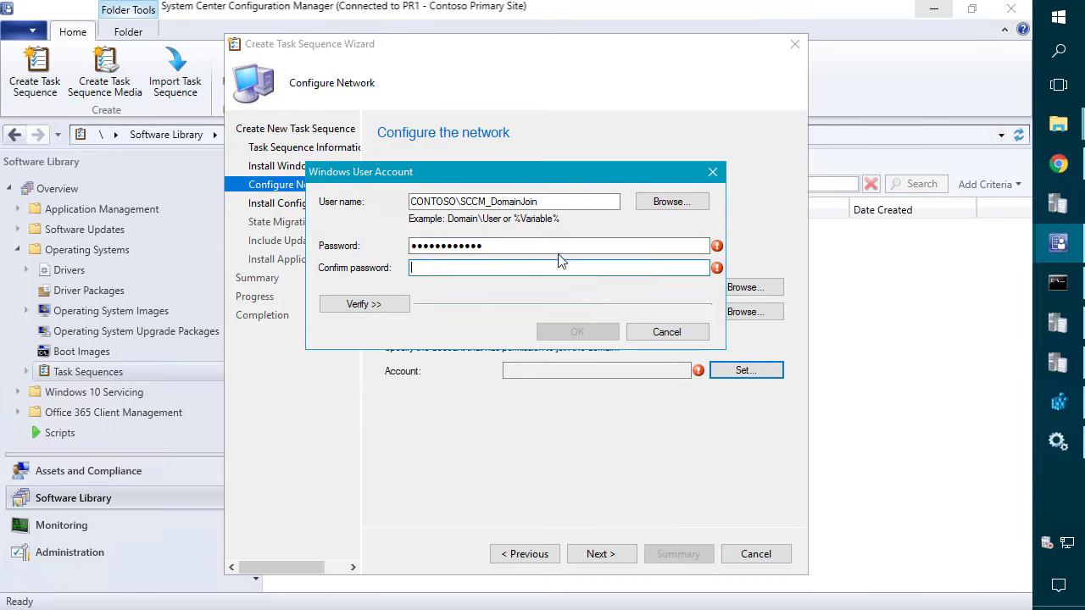
{"action": "type", "text": "••••••••••••"}
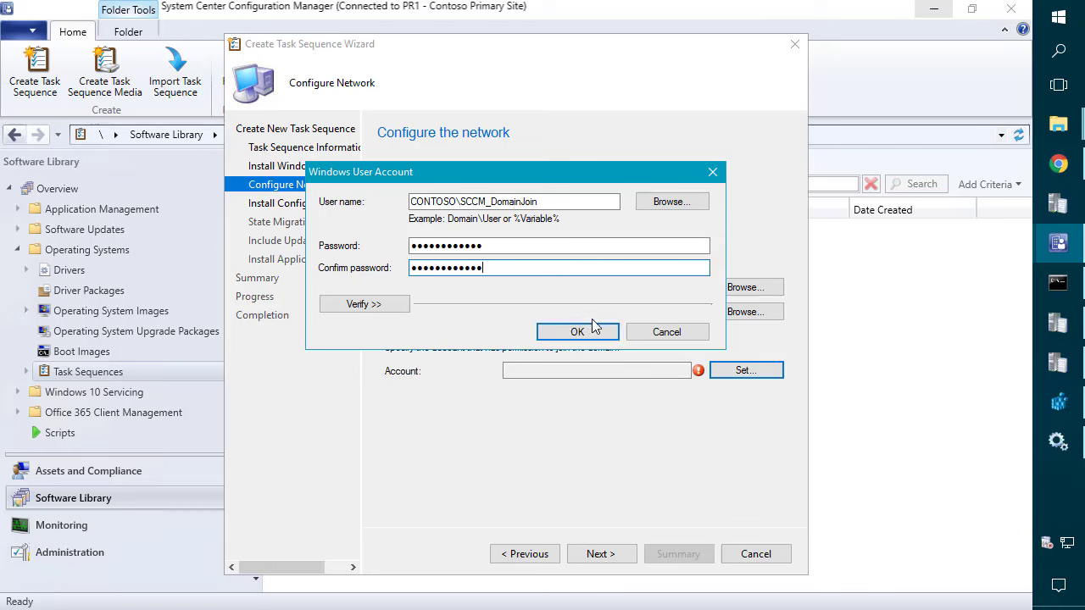
{"action": "left_click", "coordinate": [585, 331]}
{"action": "left_click", "coordinate": [623, 555]}
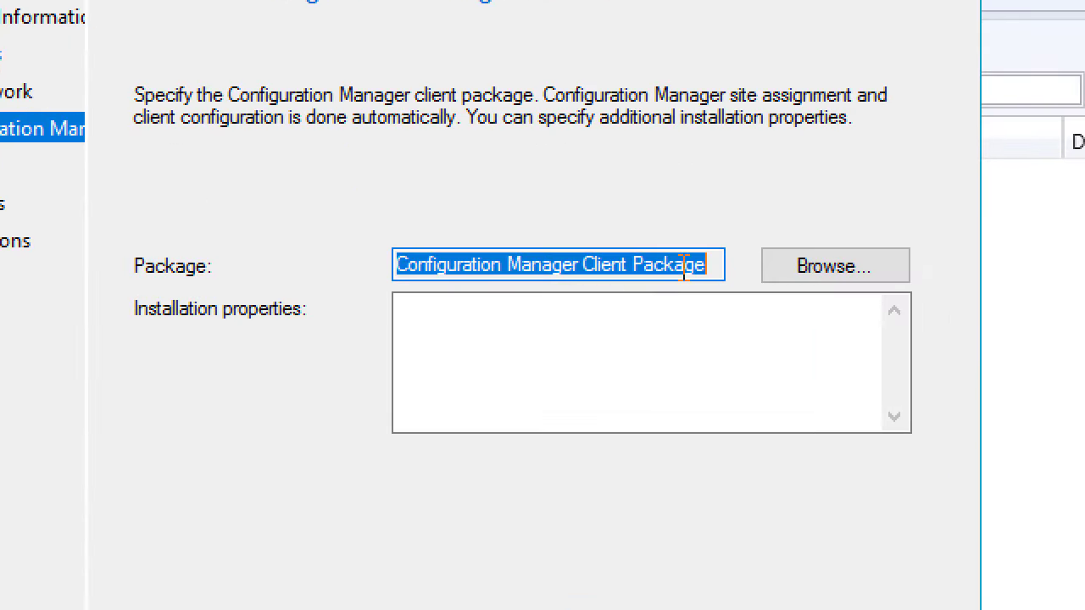
Step: Keep the default client package and disable capture of user, network and Windows settings
{"action": "left_click", "coordinate": [673, 271]}
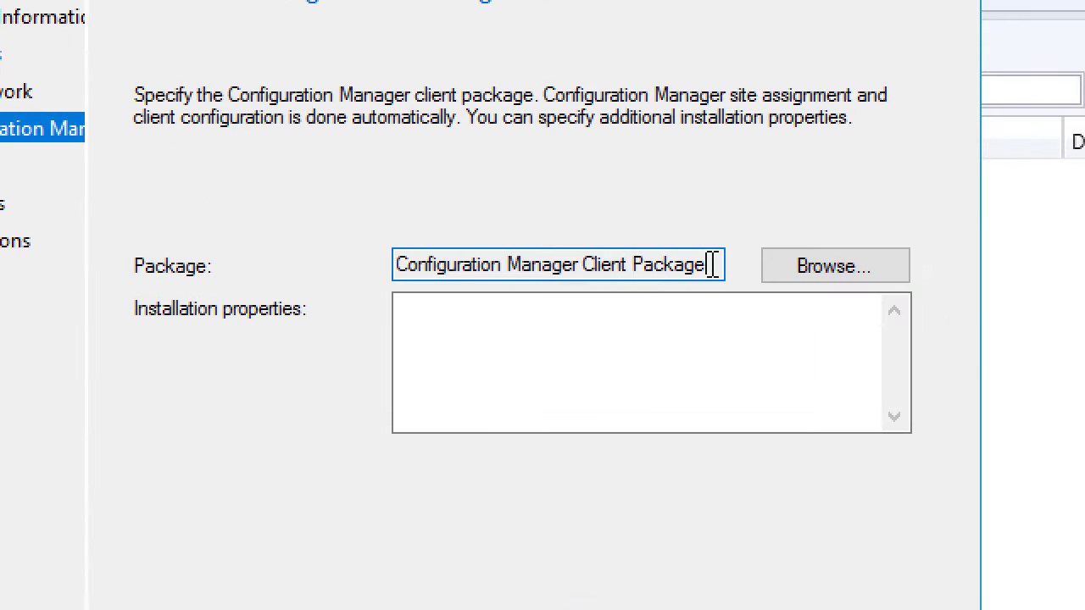
{"action": "left_click_drag", "start_coordinate": [711, 265], "coordinate": [336, 236]}
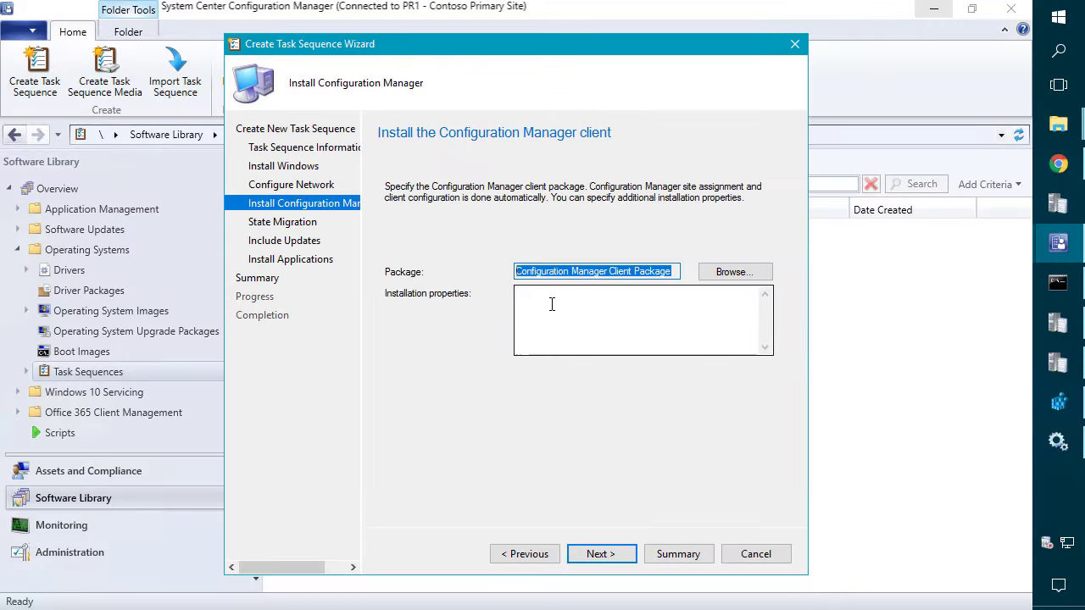
{"action": "left_click", "coordinate": [600, 555]}
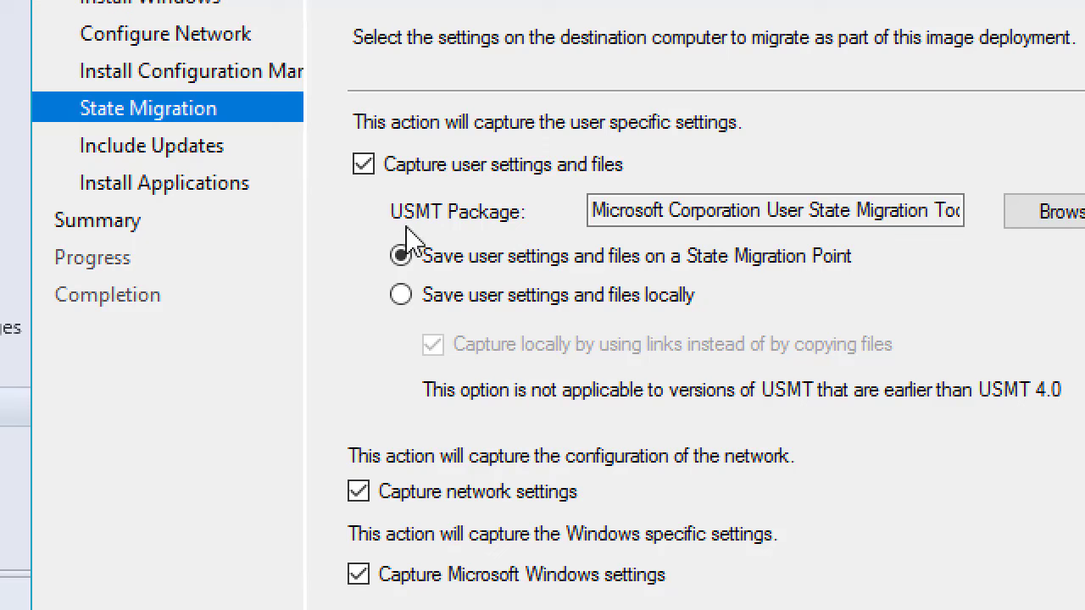
{"action": "left_click", "coordinate": [365, 164]}
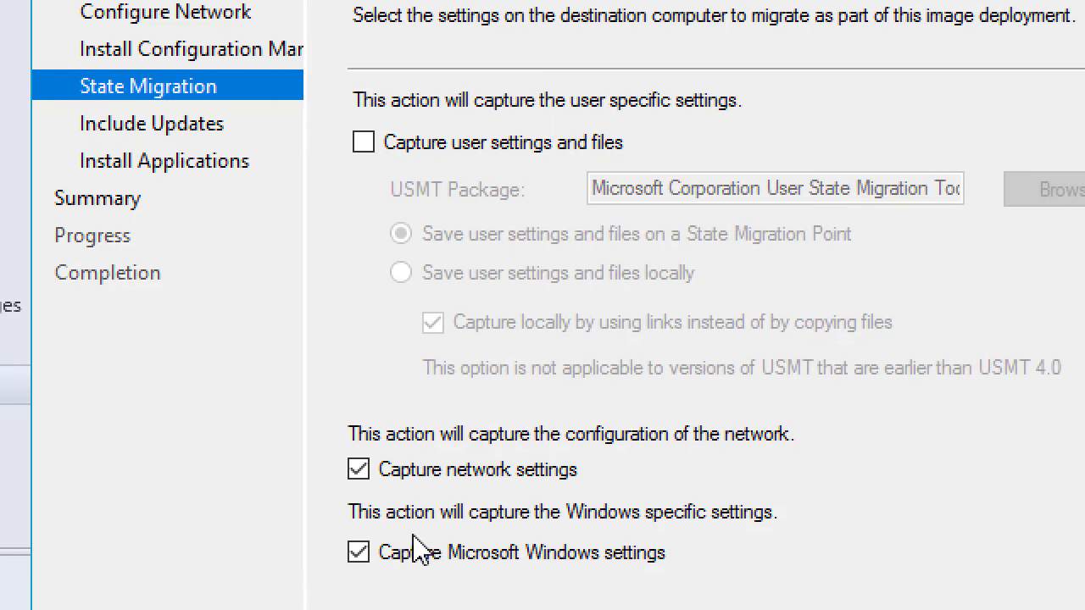
{"action": "left_click", "coordinate": [360, 492]}
{"action": "left_click", "coordinate": [361, 558]}
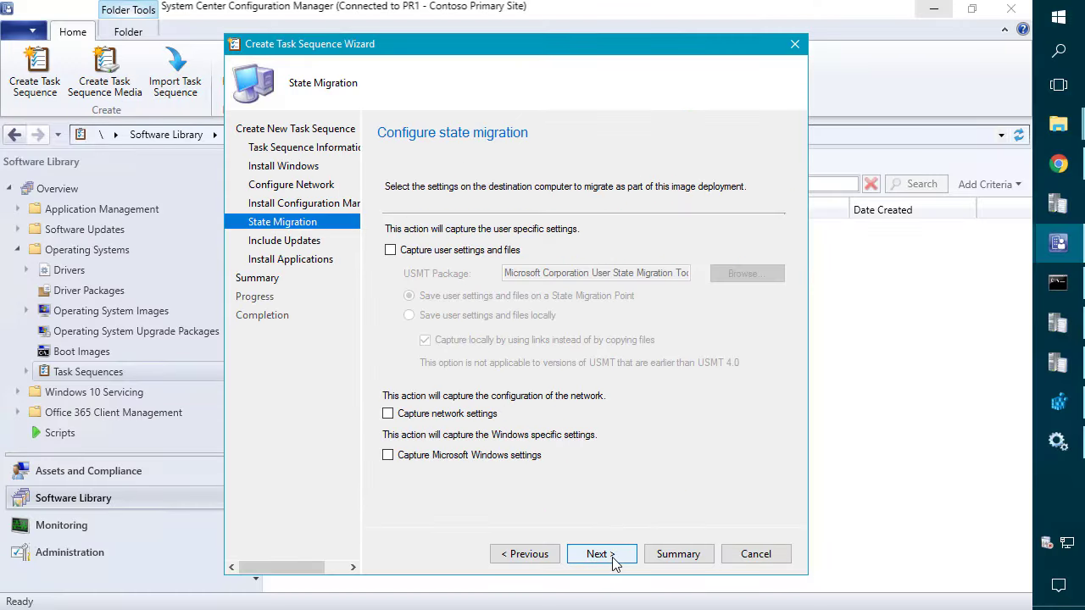
{"action": "left_click", "coordinate": [600, 554]}
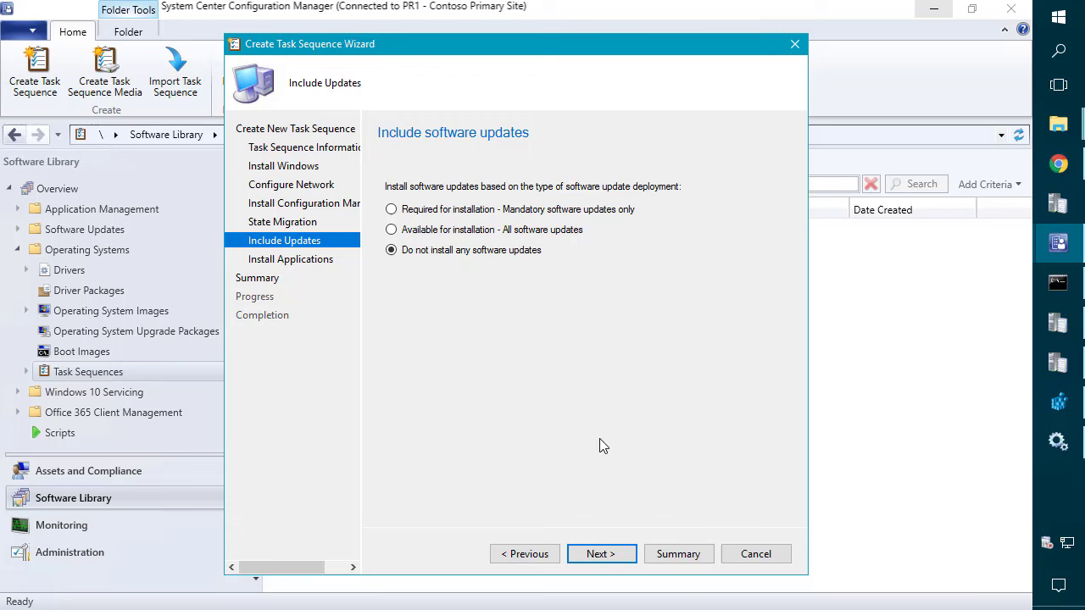
Step: Add Local Administrator Password Solution from Desktop Applications to the Install Applications list
{"action": "left_click", "coordinate": [600, 559]}
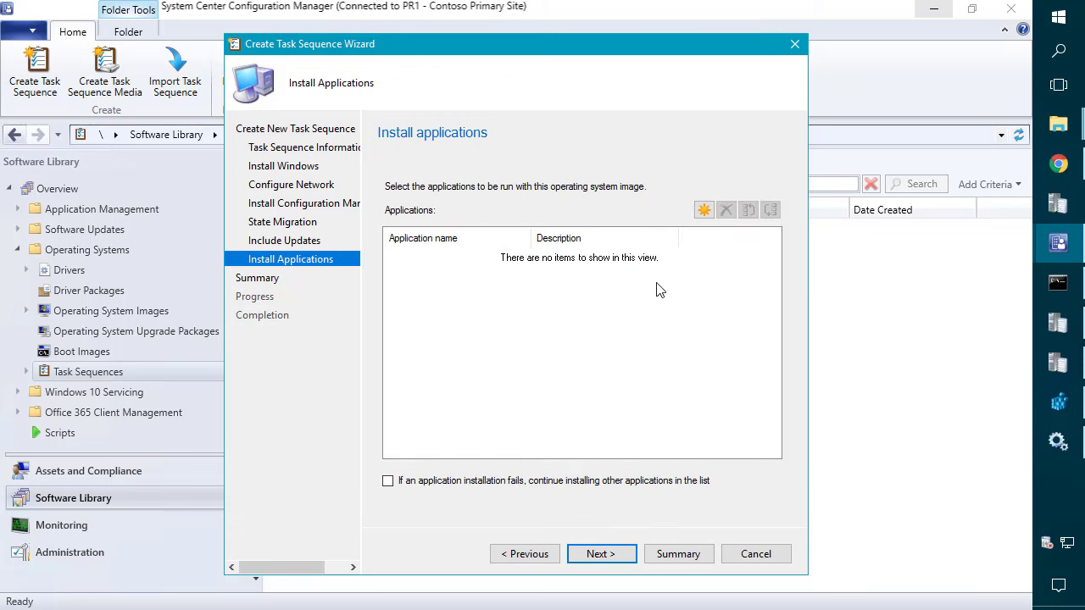
{"action": "left_click", "coordinate": [703, 209]}
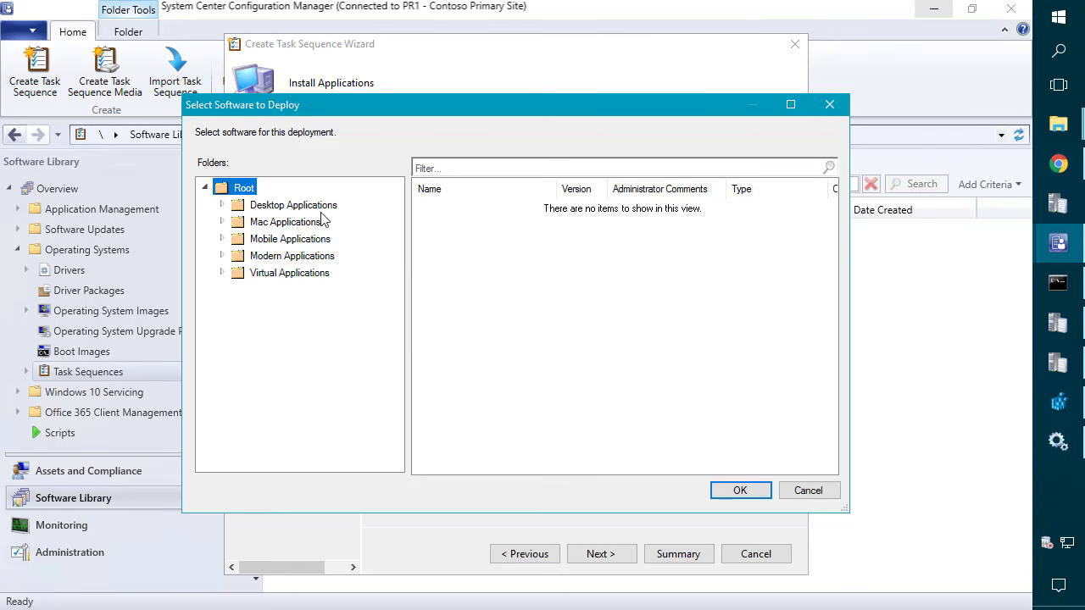
{"action": "left_click", "coordinate": [312, 206]}
{"action": "left_click", "coordinate": [250, 190]}
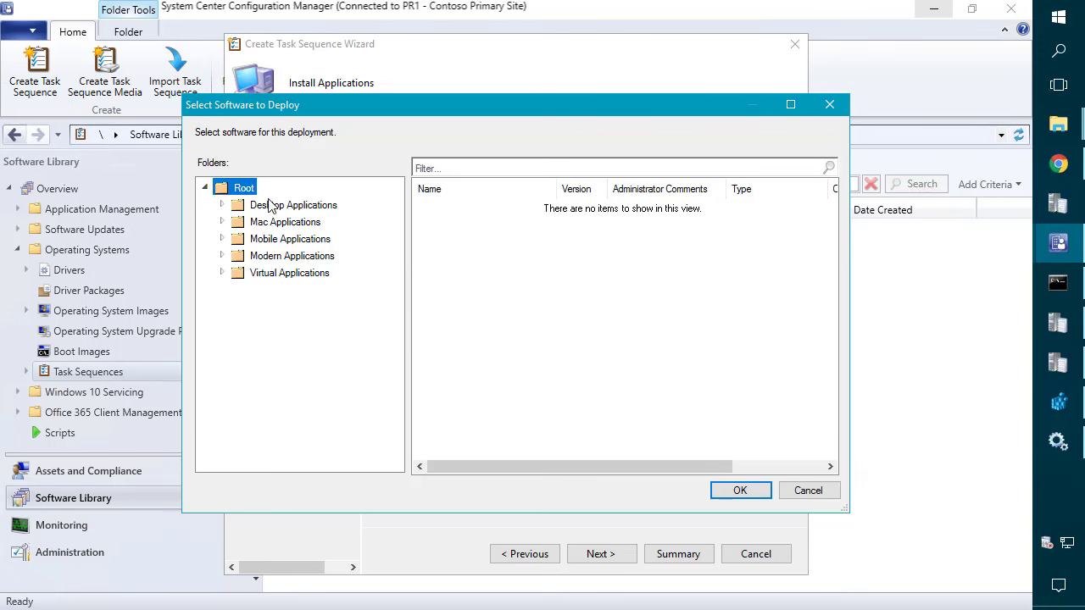
{"action": "double_click", "coordinate": [271, 206]}
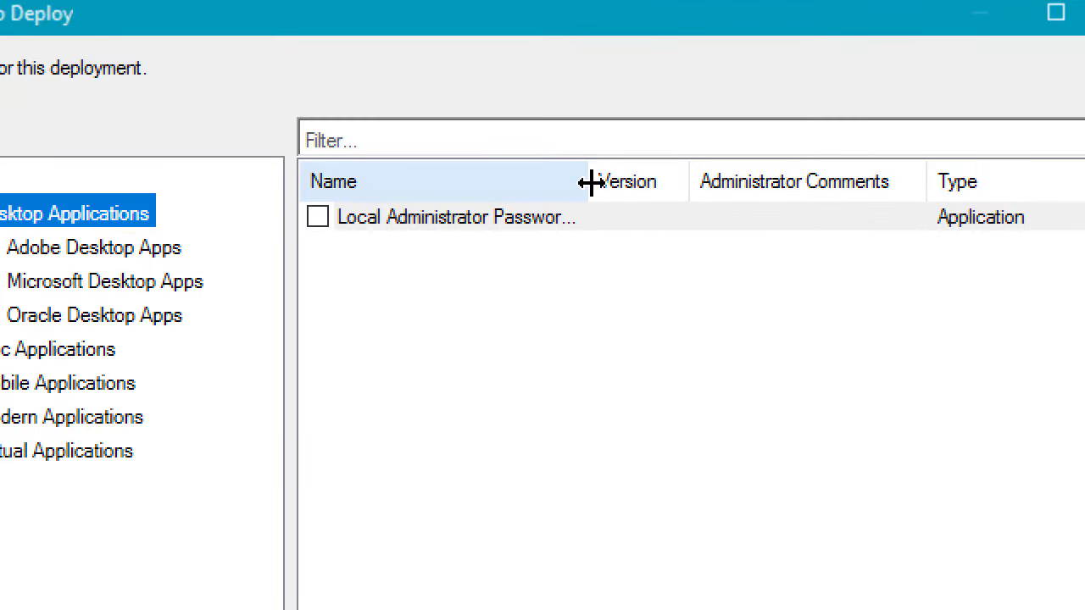
{"action": "left_click_drag", "start_coordinate": [588, 181], "coordinate": [698, 190]}
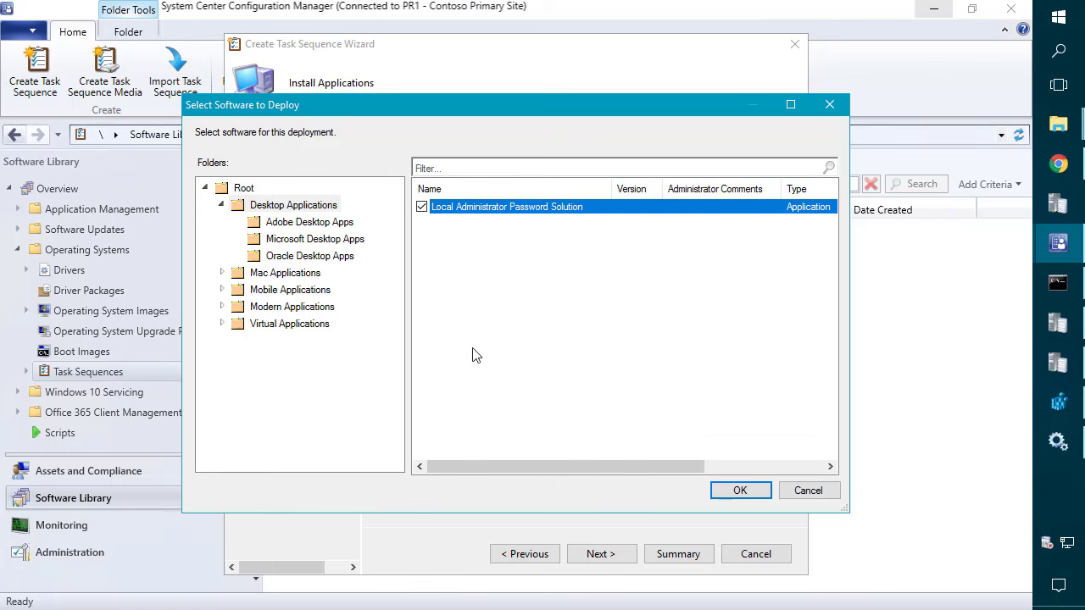
{"action": "left_click", "coordinate": [744, 490]}
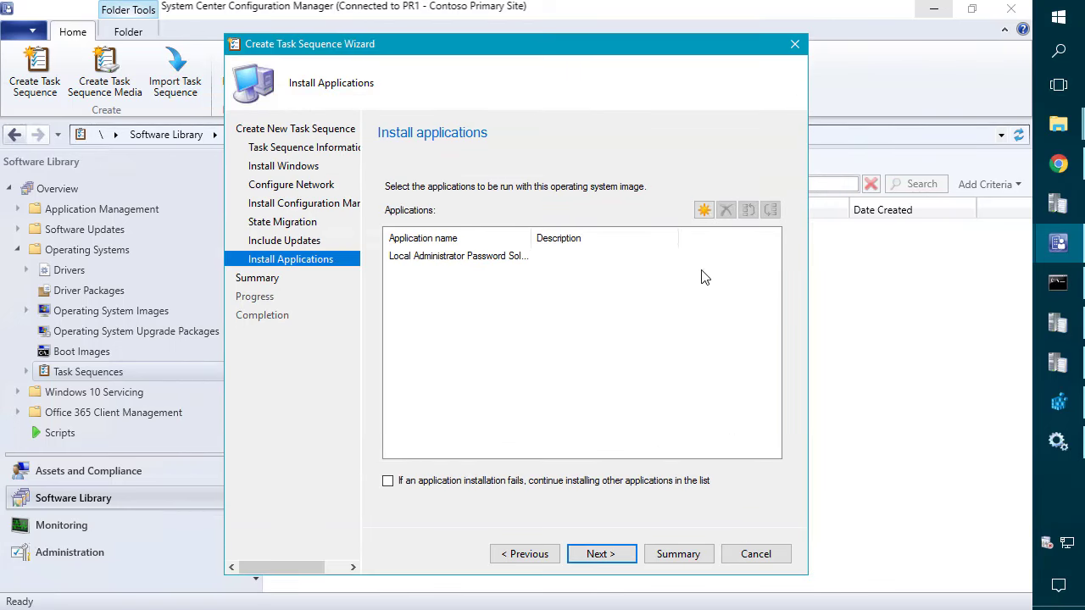
Step: Browse the Adobe, Microsoft and Oracle Desktop Apps folders, then cancel without adding more applications
{"action": "left_click", "coordinate": [703, 210]}
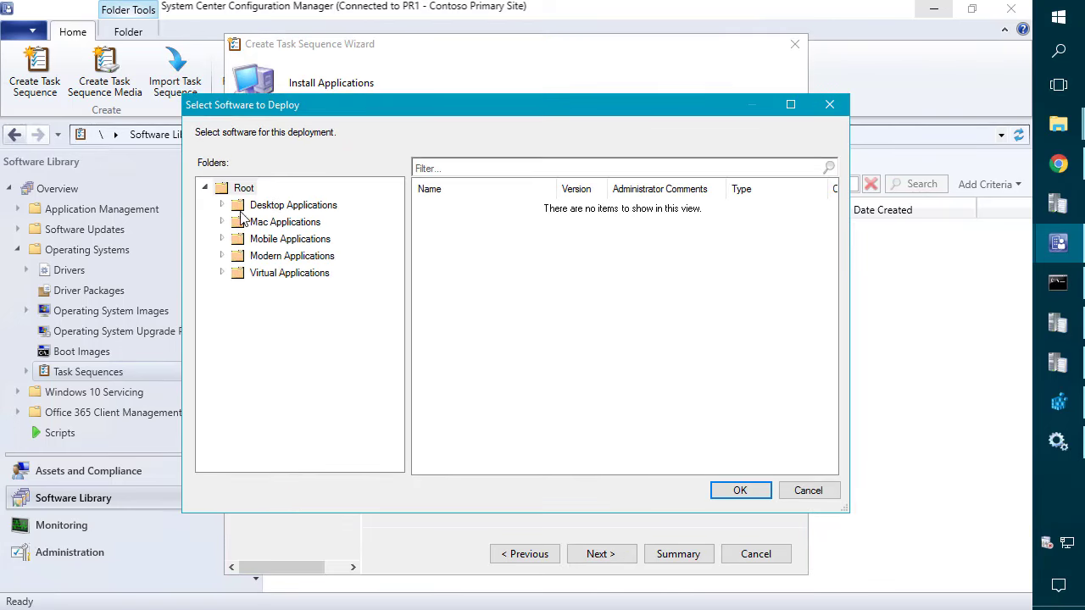
{"action": "left_click", "coordinate": [221, 205]}
{"action": "left_click", "coordinate": [305, 223]}
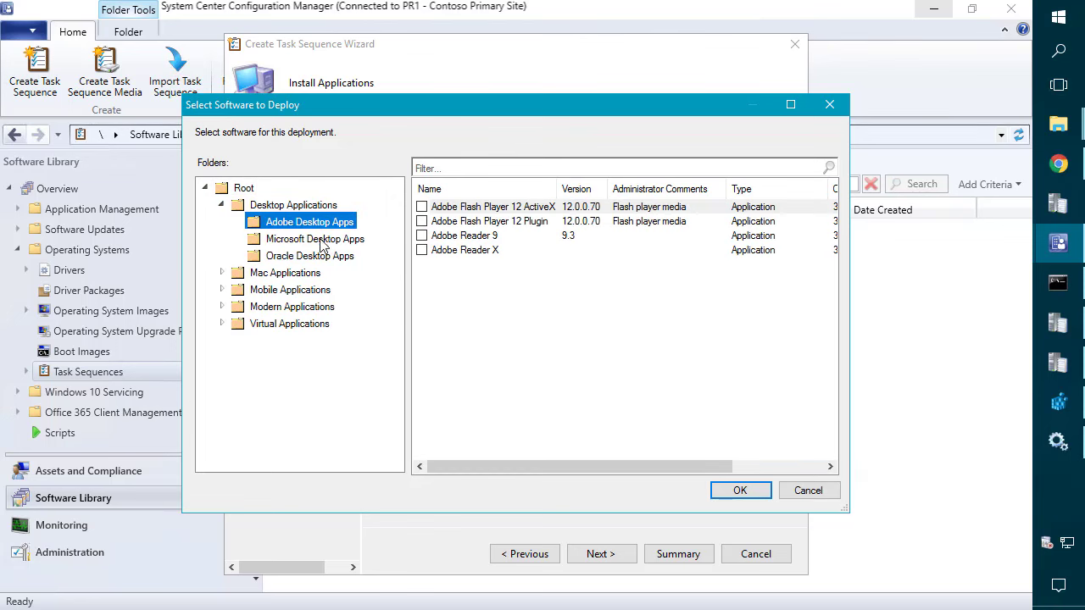
{"action": "left_click", "coordinate": [322, 241]}
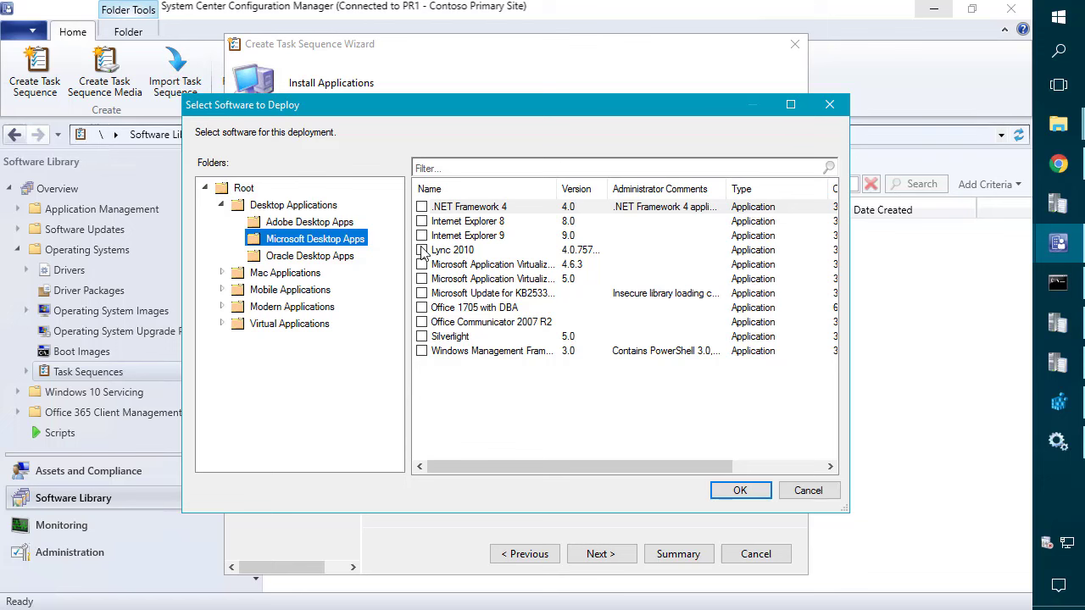
{"action": "left_click", "coordinate": [301, 256]}
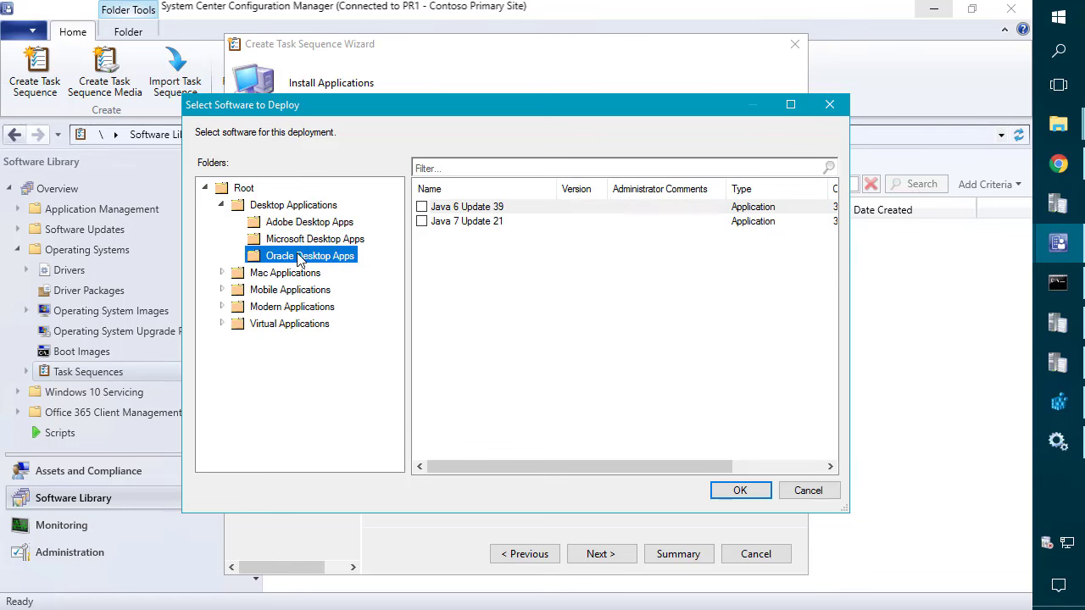
{"action": "left_click", "coordinate": [310, 223]}
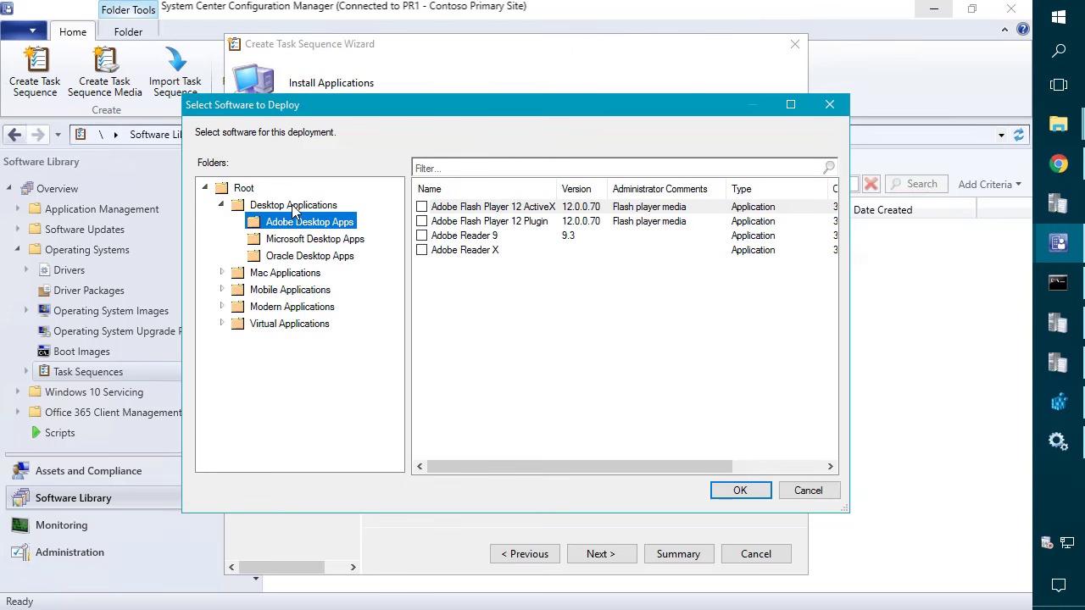
{"action": "left_click", "coordinate": [295, 206]}
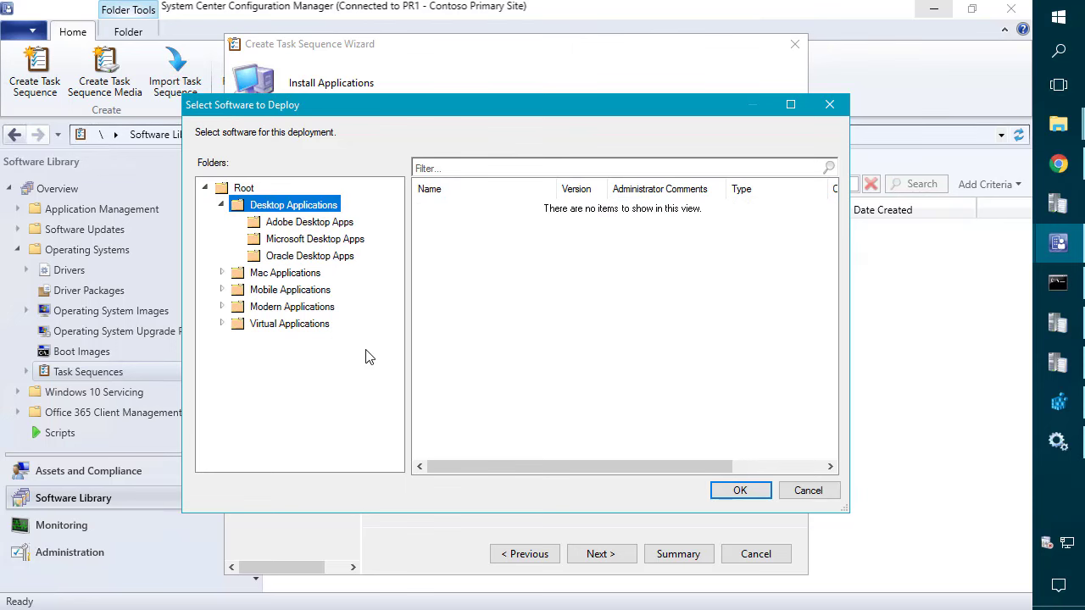
{"action": "left_click", "coordinate": [811, 492]}
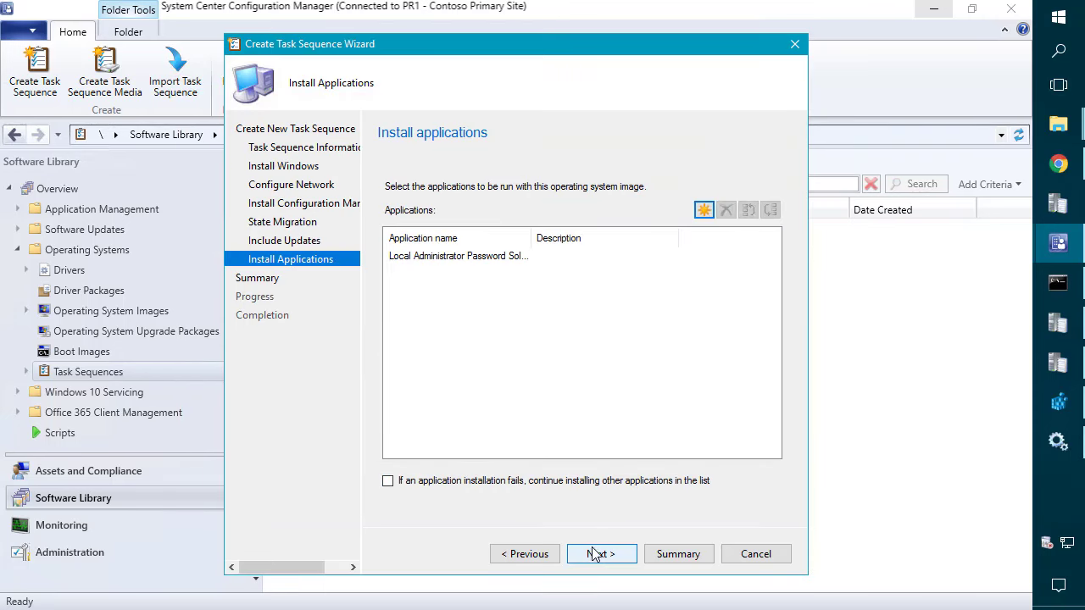
Step: Let installs continue past failed applications and finish creating the Windows 10 x64 1803 task sequence
{"action": "left_click", "coordinate": [555, 482]}
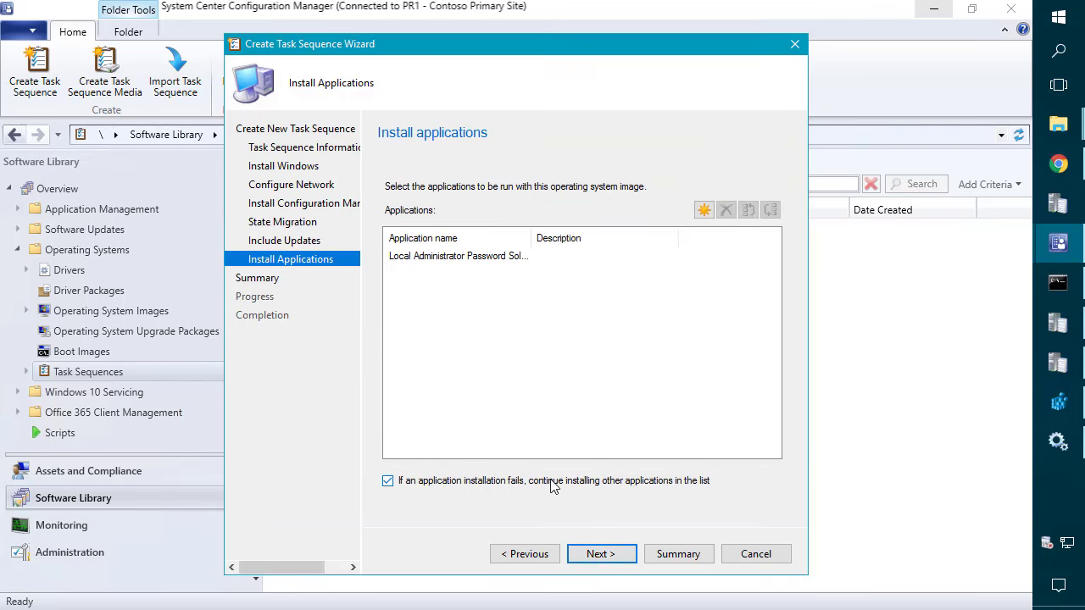
{"action": "left_click", "coordinate": [607, 555]}
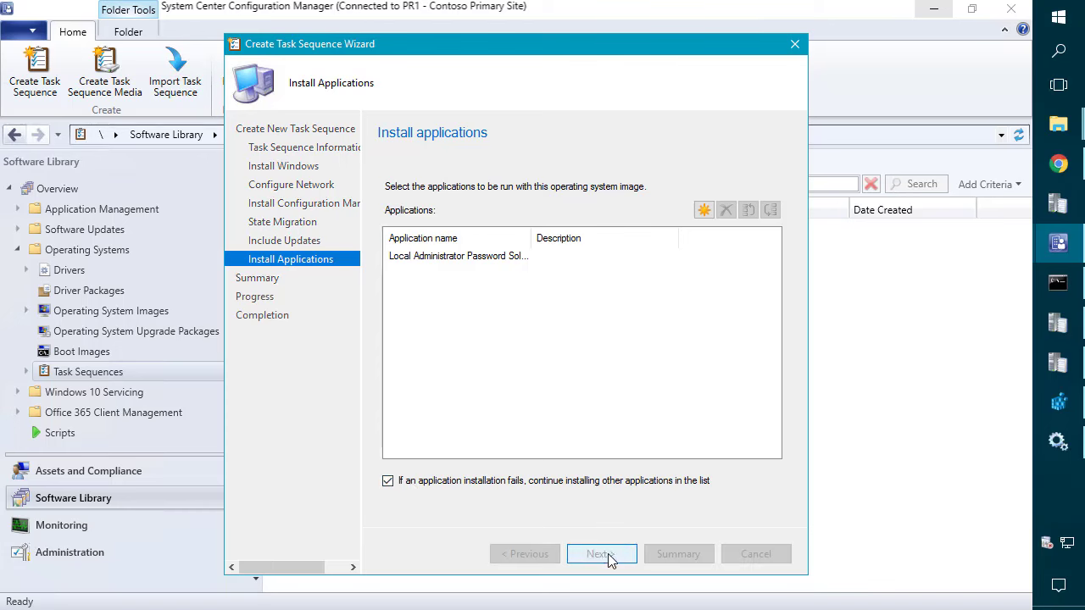
{"action": "left_click", "coordinate": [607, 555]}
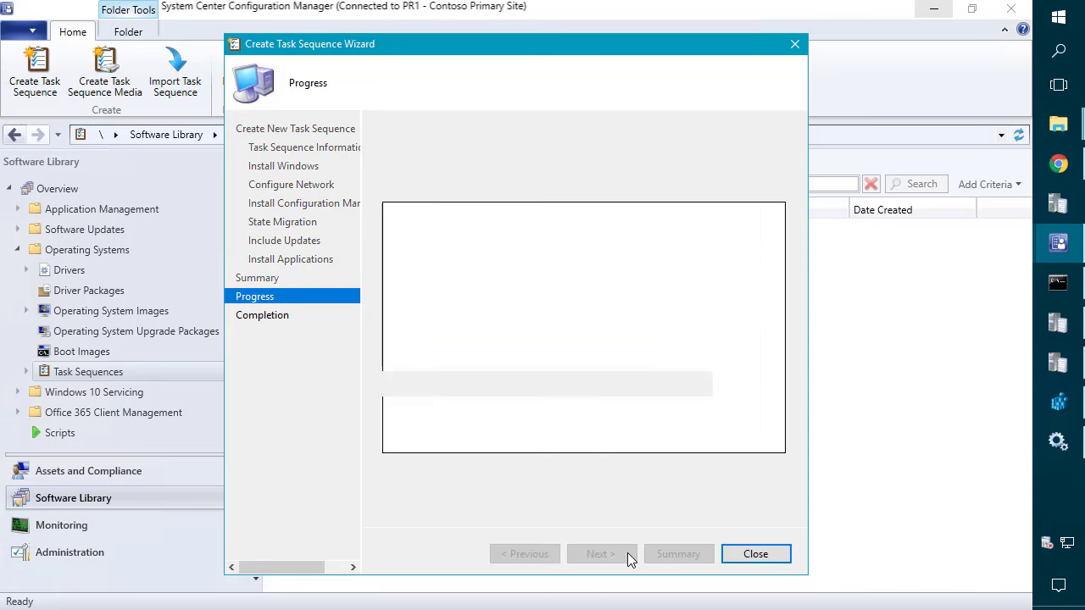
{"action": "left_click", "coordinate": [761, 557]}
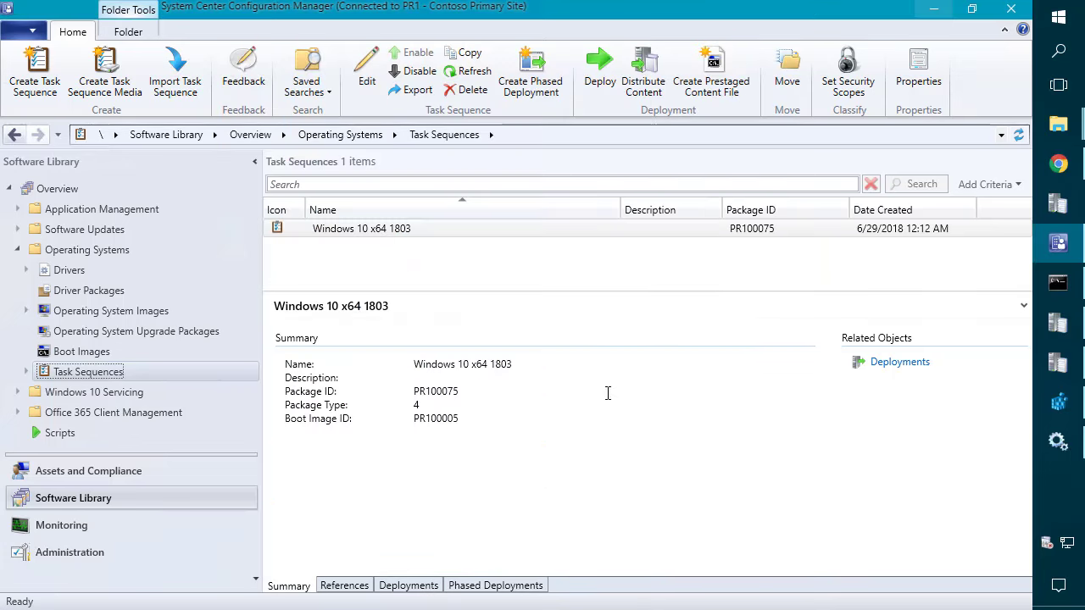
Step: Edit Windows 10 x64 1803 and review Restart in Windows PE and both Partition Disk 0 steps
{"action": "right_click", "coordinate": [367, 240]}
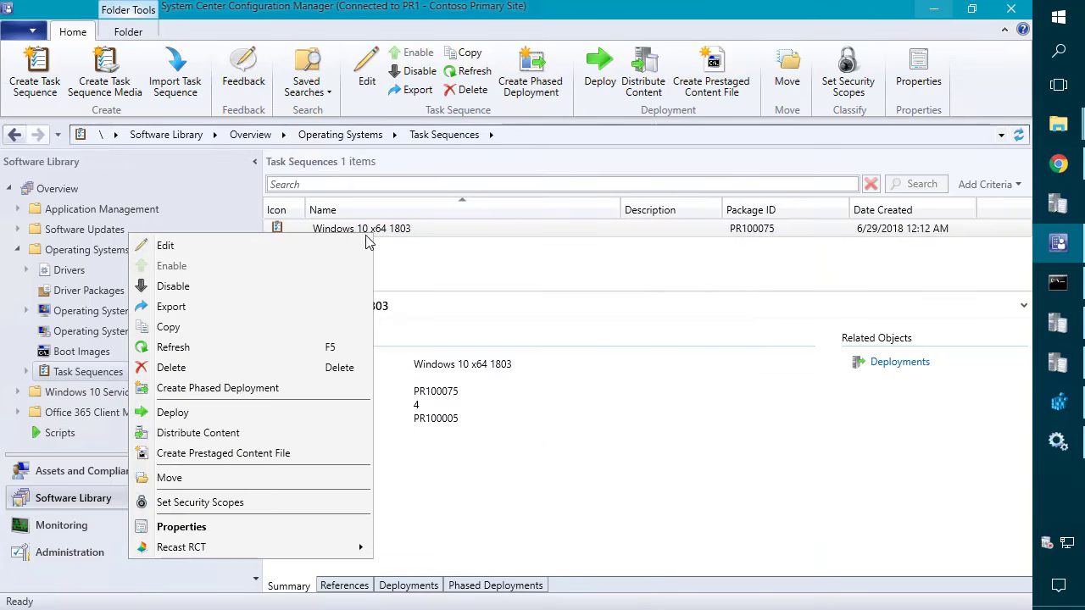
{"action": "left_click", "coordinate": [236, 246]}
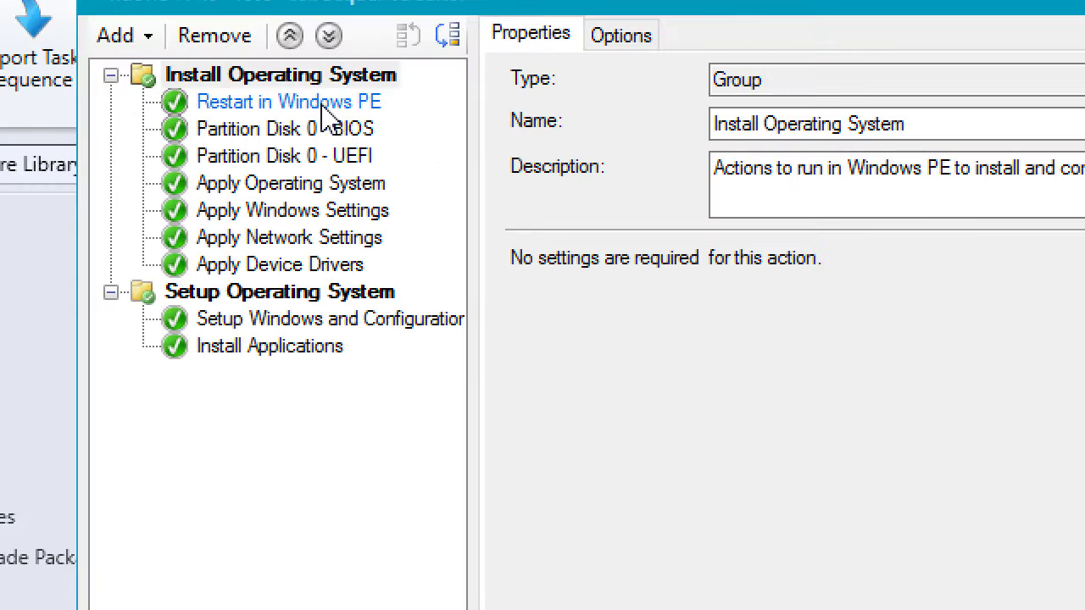
{"action": "left_click", "coordinate": [298, 117]}
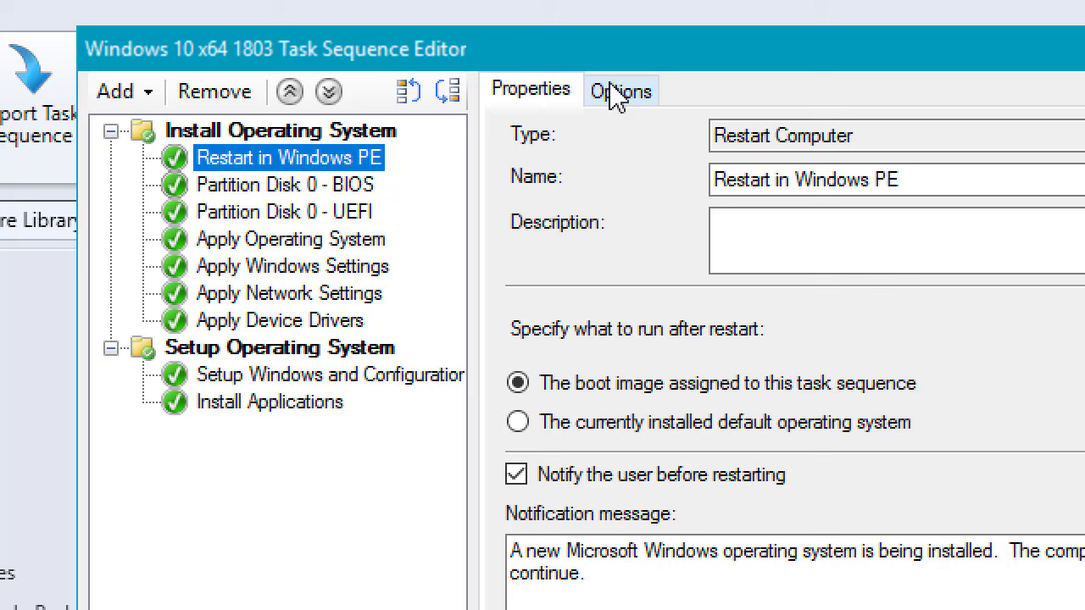
{"action": "left_click", "coordinate": [291, 188]}
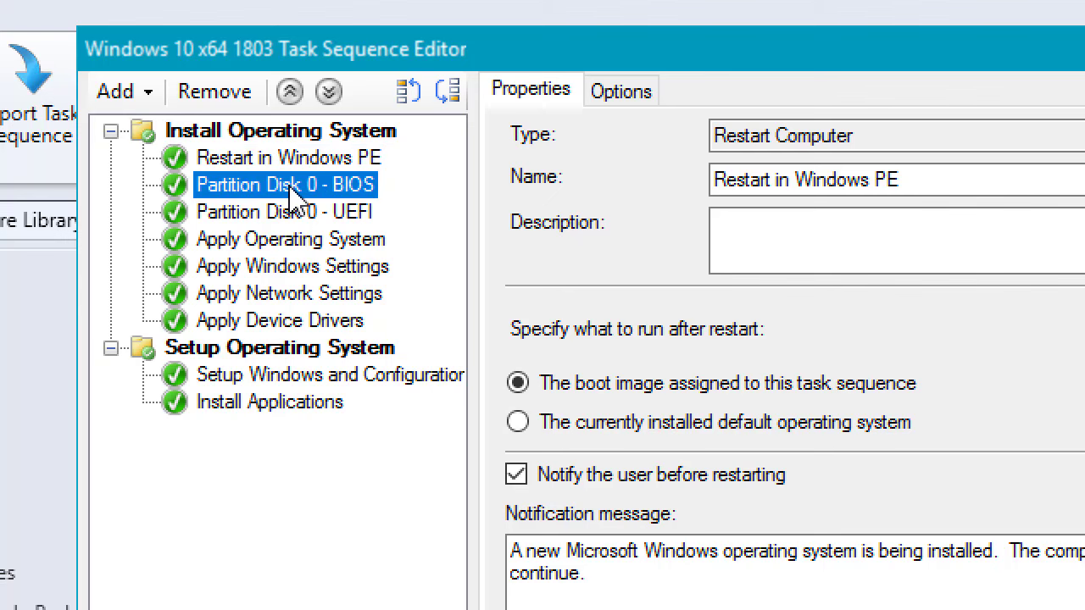
{"action": "left_click", "coordinate": [312, 213]}
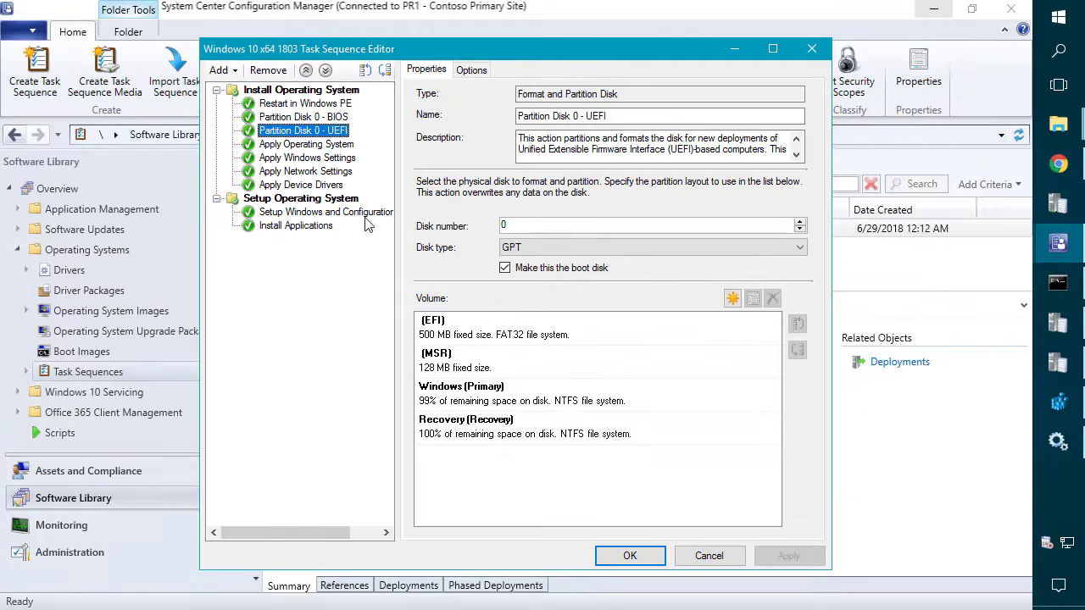
Step: Compare Partition Disk 0 BIOS and UEFI layouts, check UEFI conditions, then view Apply Operating System
{"action": "left_click", "coordinate": [335, 117]}
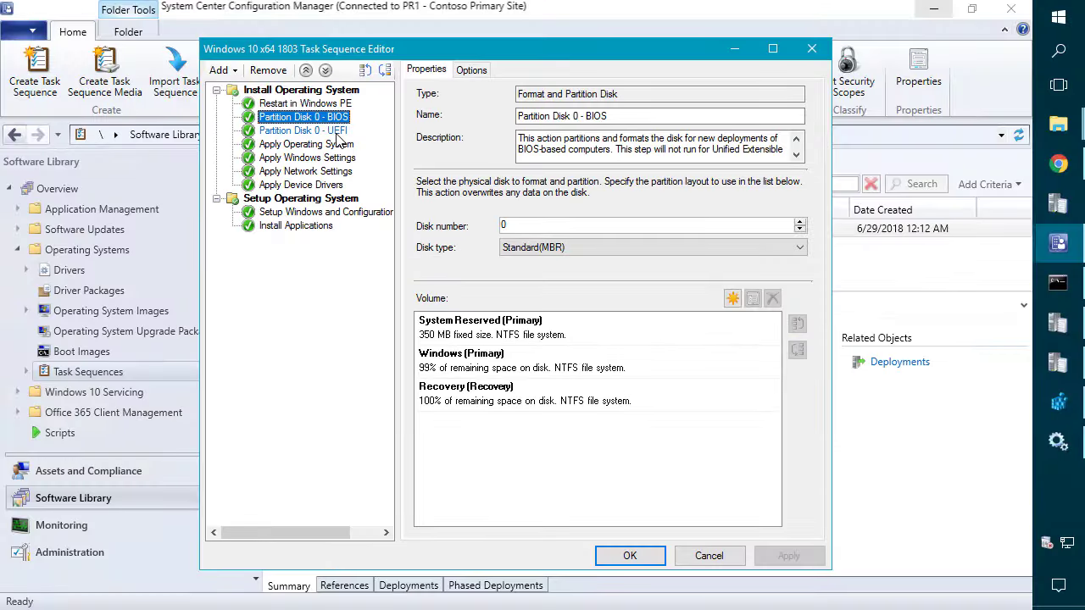
{"action": "left_click", "coordinate": [336, 131]}
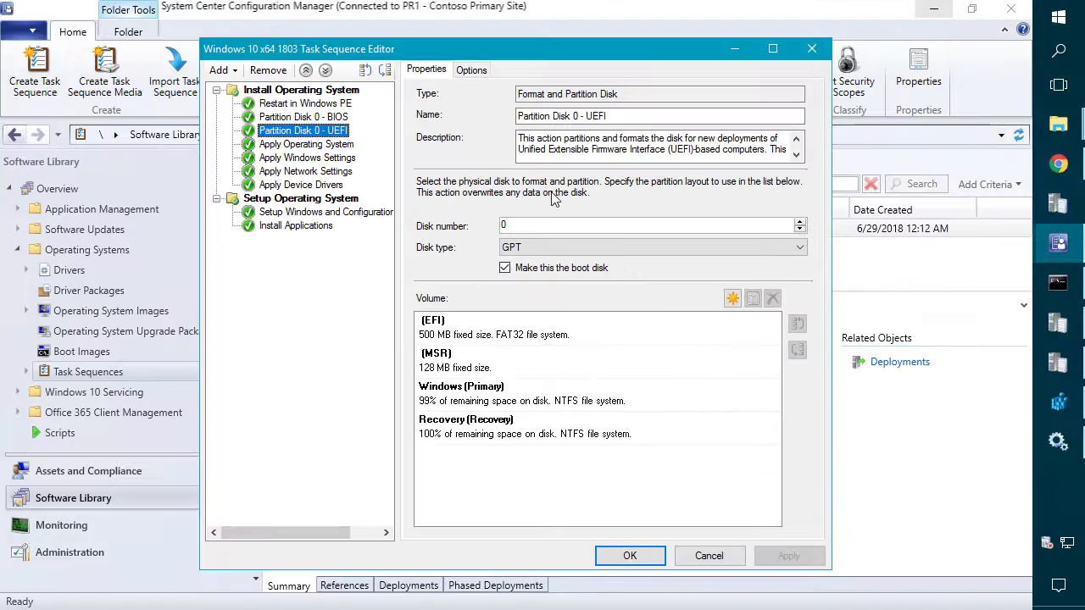
{"action": "left_click", "coordinate": [479, 73]}
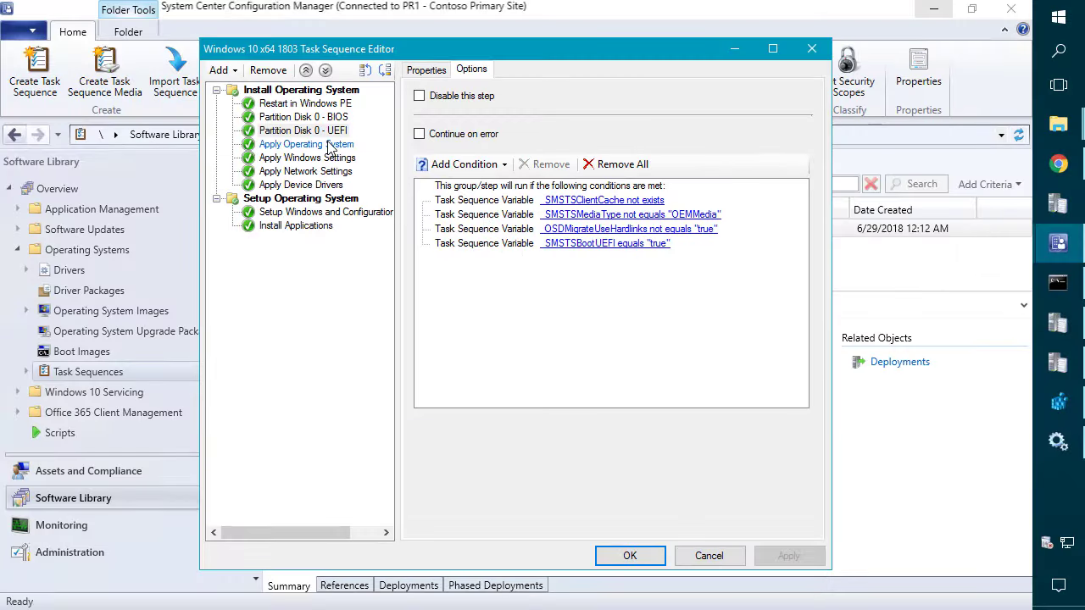
{"action": "left_click", "coordinate": [330, 146]}
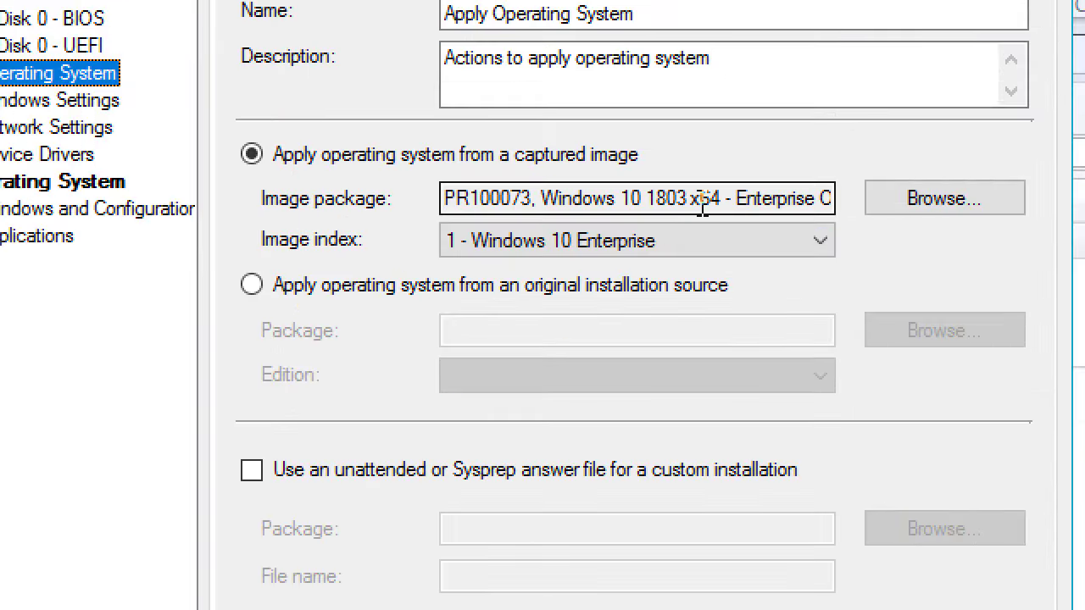
Step: Set the image package to 'Windows 10 1803 x64 - Enterprise Only - Updated 2018-06 en-US', index 1
{"action": "left_click", "coordinate": [684, 242]}
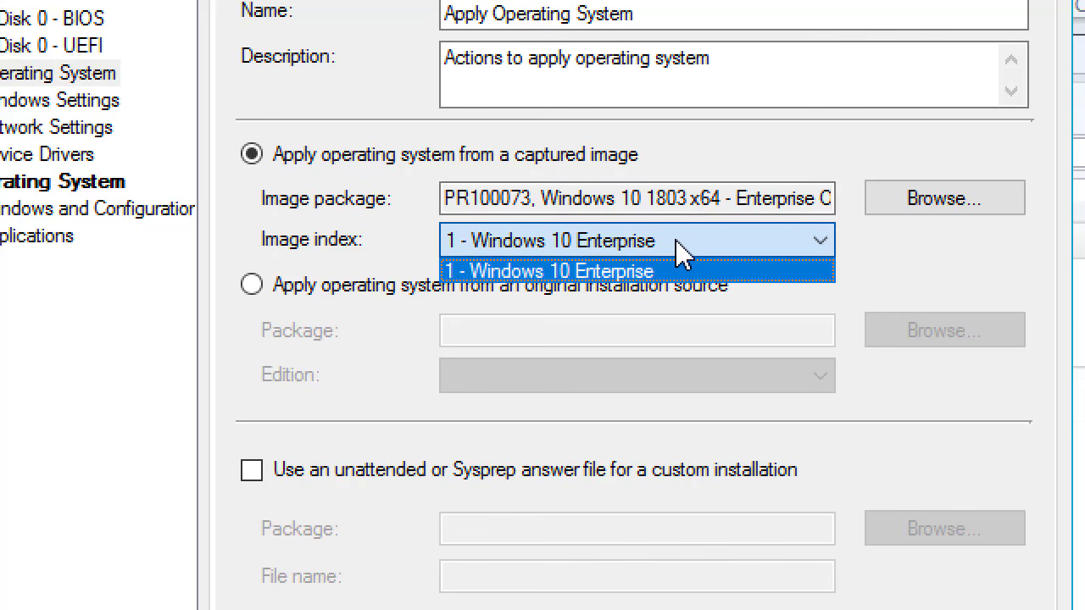
{"action": "left_click", "coordinate": [676, 240]}
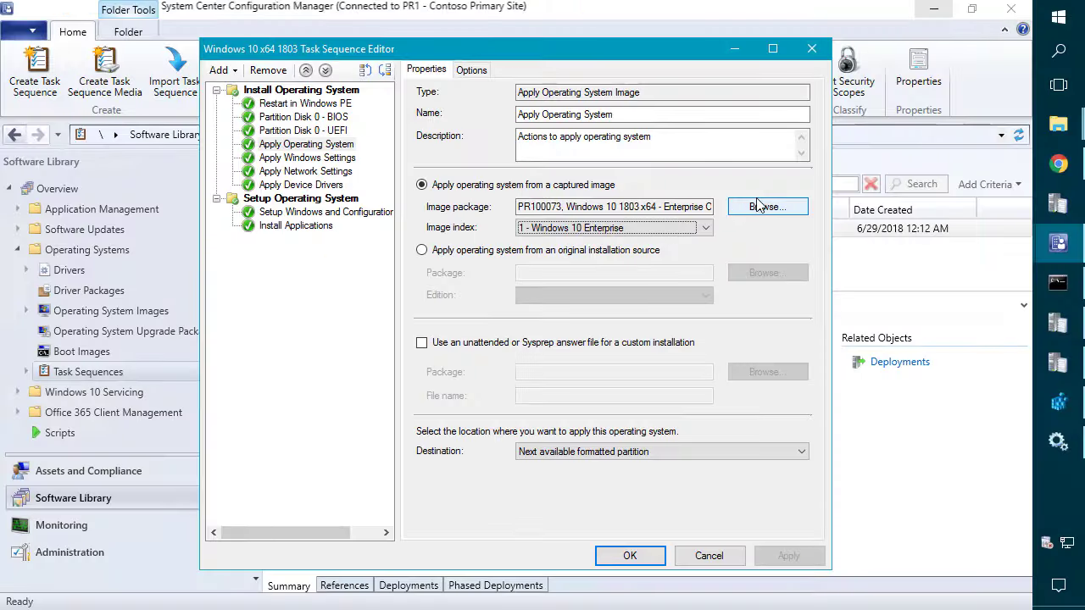
{"action": "left_click", "coordinate": [928, 208]}
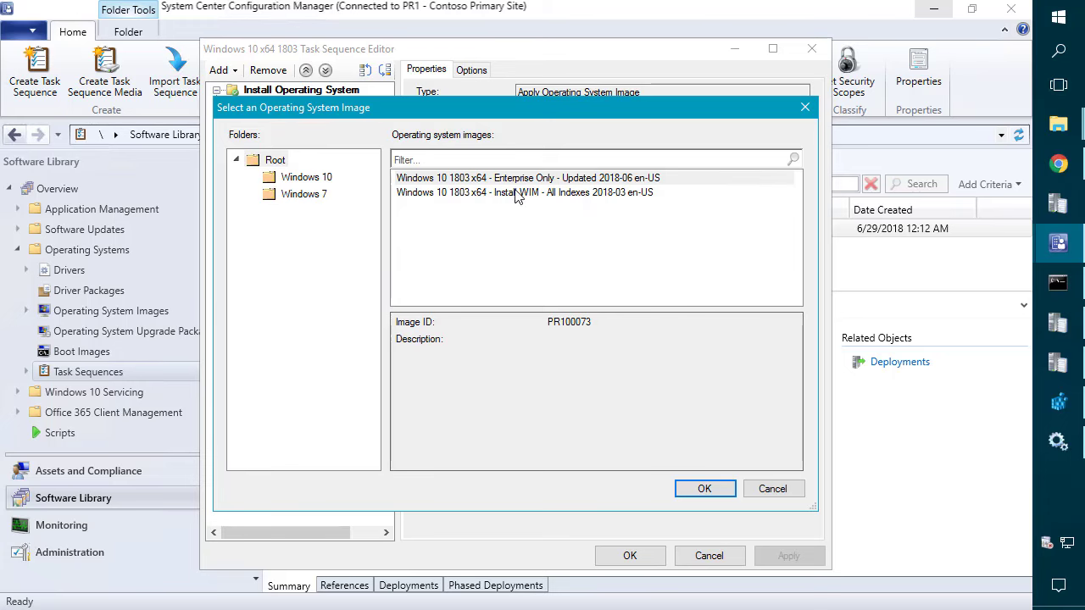
{"action": "left_click", "coordinate": [517, 193]}
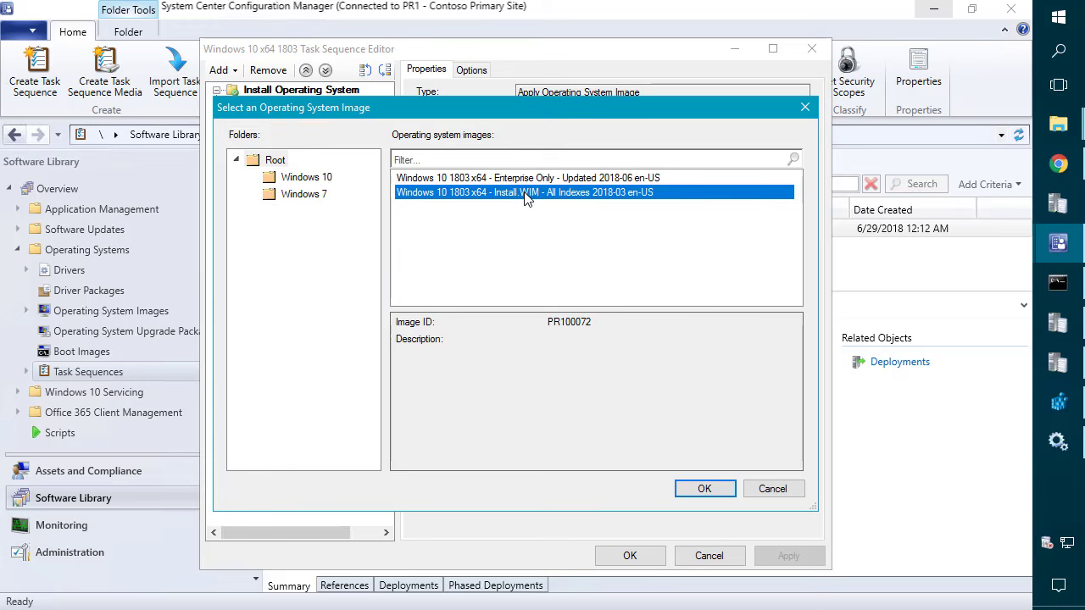
{"action": "double_click", "coordinate": [527, 194]}
{"action": "left_click", "coordinate": [628, 235]}
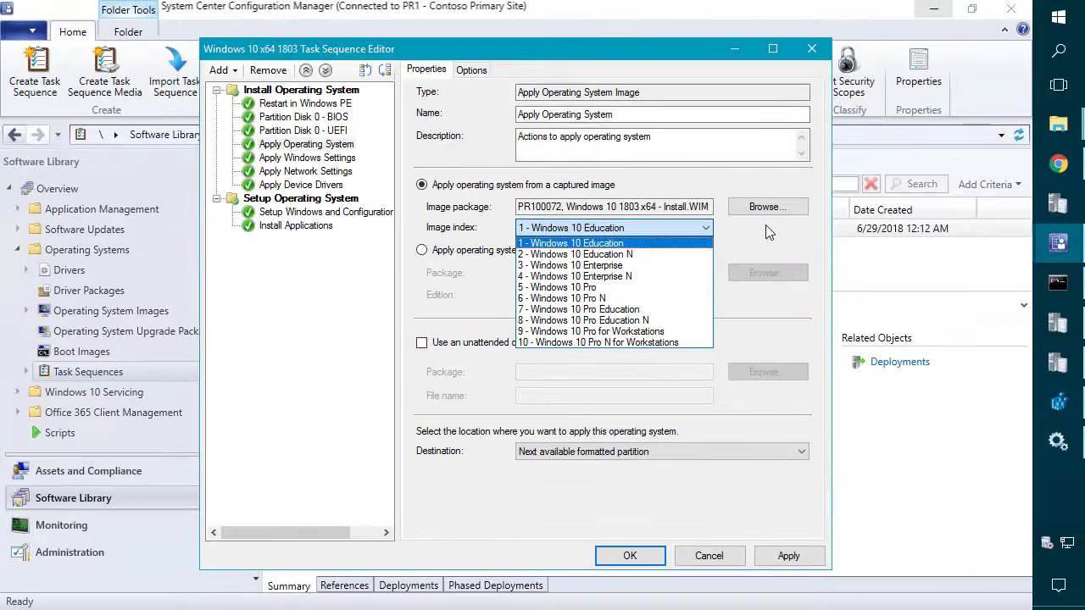
{"action": "left_click", "coordinate": [765, 225]}
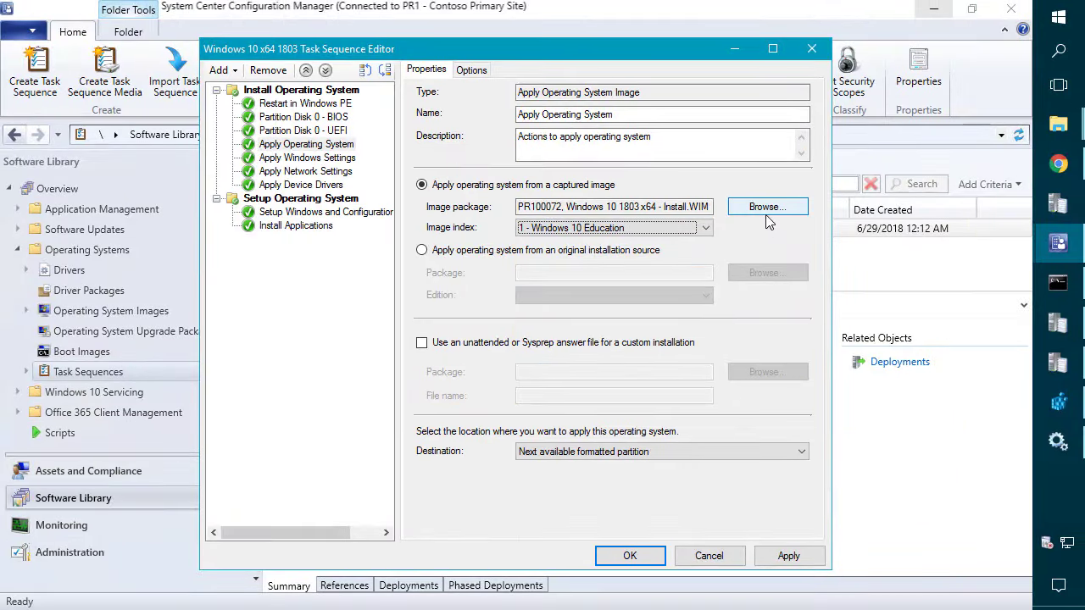
{"action": "left_click", "coordinate": [767, 208]}
{"action": "double_click", "coordinate": [483, 179]}
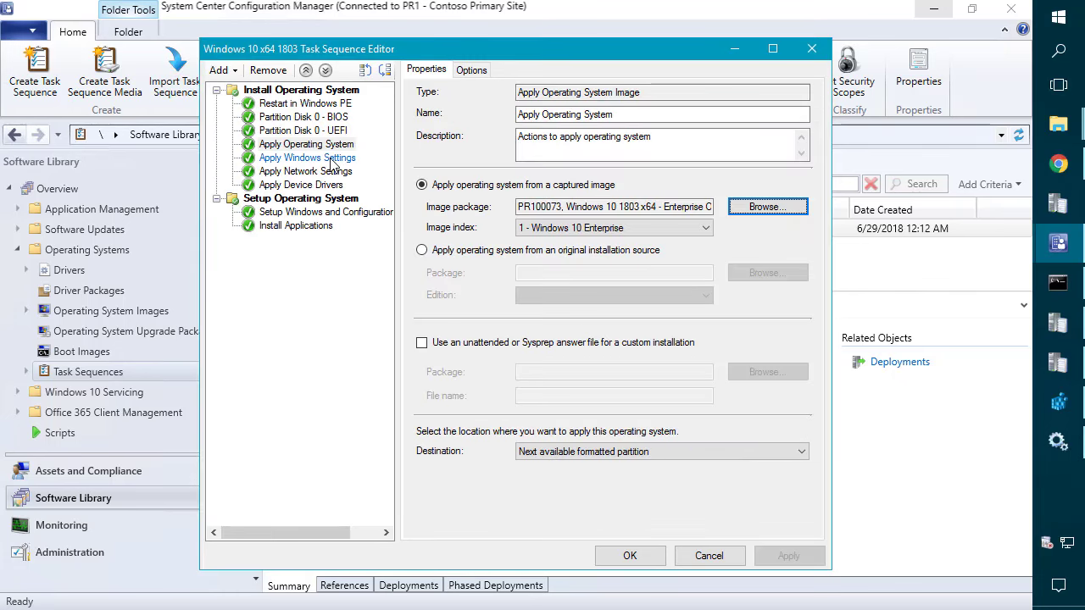
{"action": "left_click", "coordinate": [327, 159]}
Step: Set the registered user name to CONTOSO IT and copy it into Organization name
{"action": "left_click", "coordinate": [577, 221]}
{"action": "left_click", "coordinate": [593, 201]}
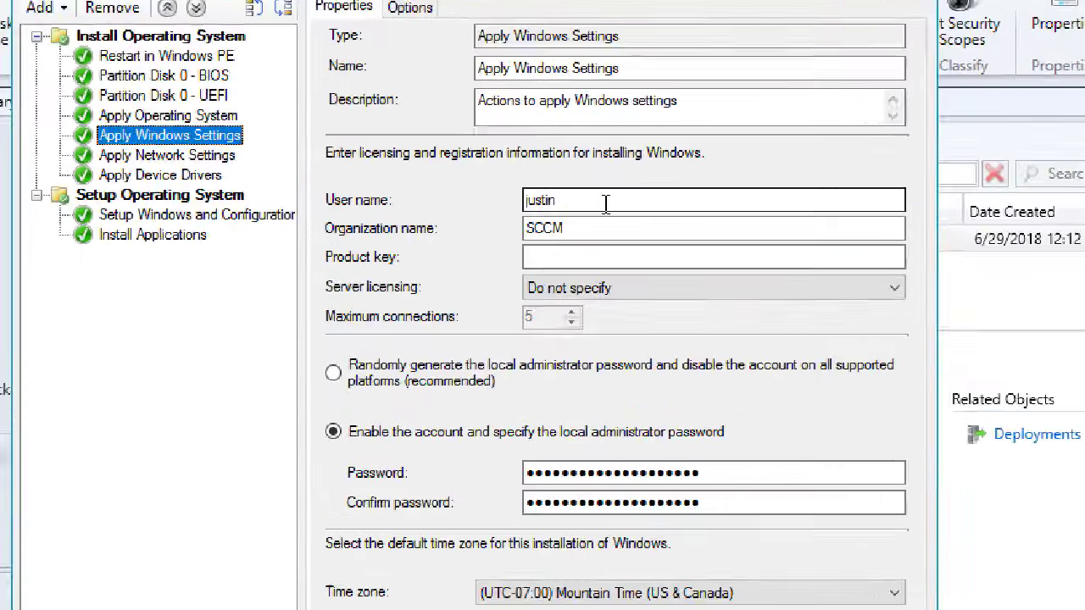
{"action": "key", "text": "shift+Home"}
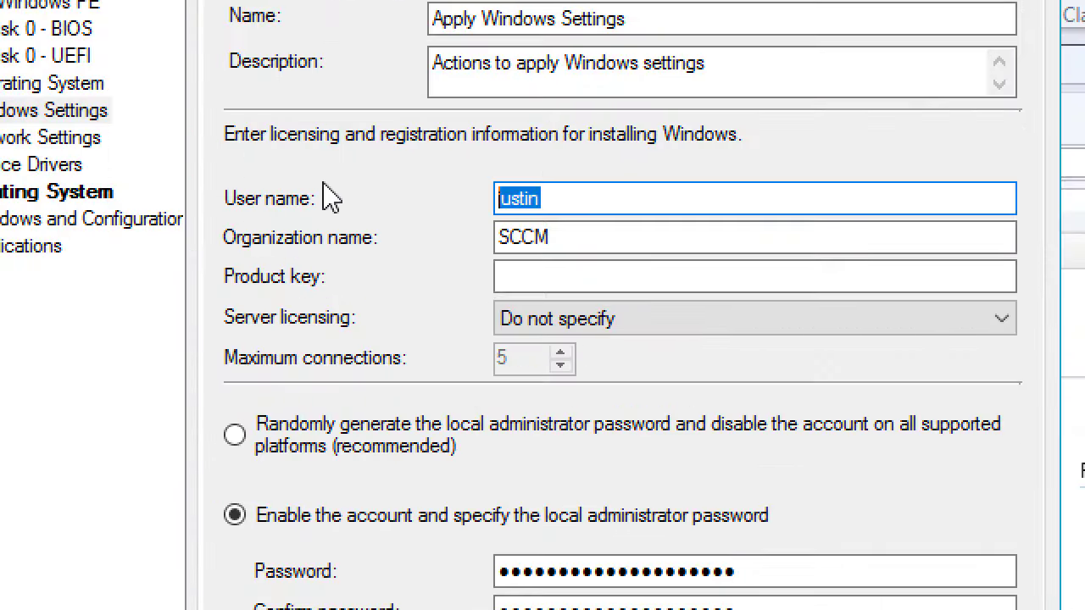
{"action": "type", "text": "CONTOSO IT"}
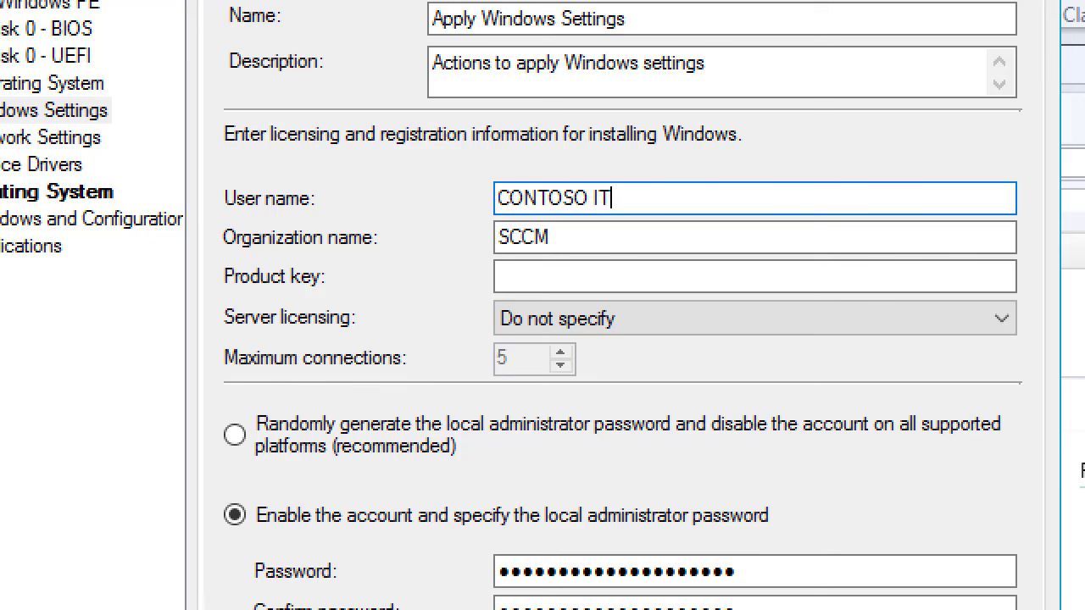
{"action": "key", "text": "Tab"}
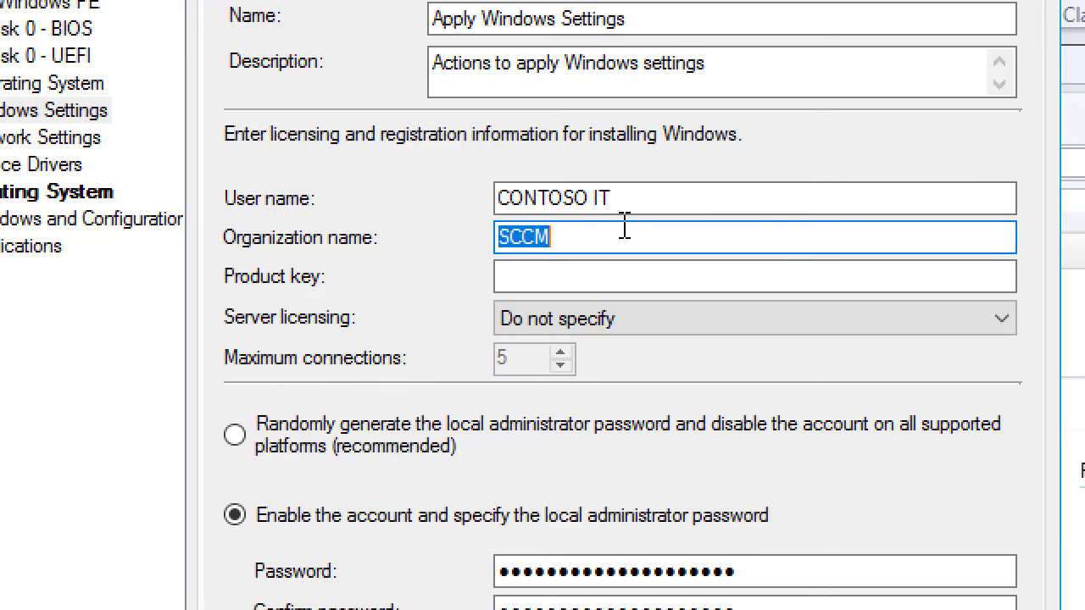
{"action": "left_click", "coordinate": [624, 200]}
{"action": "key", "text": "ctrl+a"}
{"action": "key", "text": "ctrl+c"}
{"action": "key", "text": "Tab"}
{"action": "key", "text": "ctrl+v"}
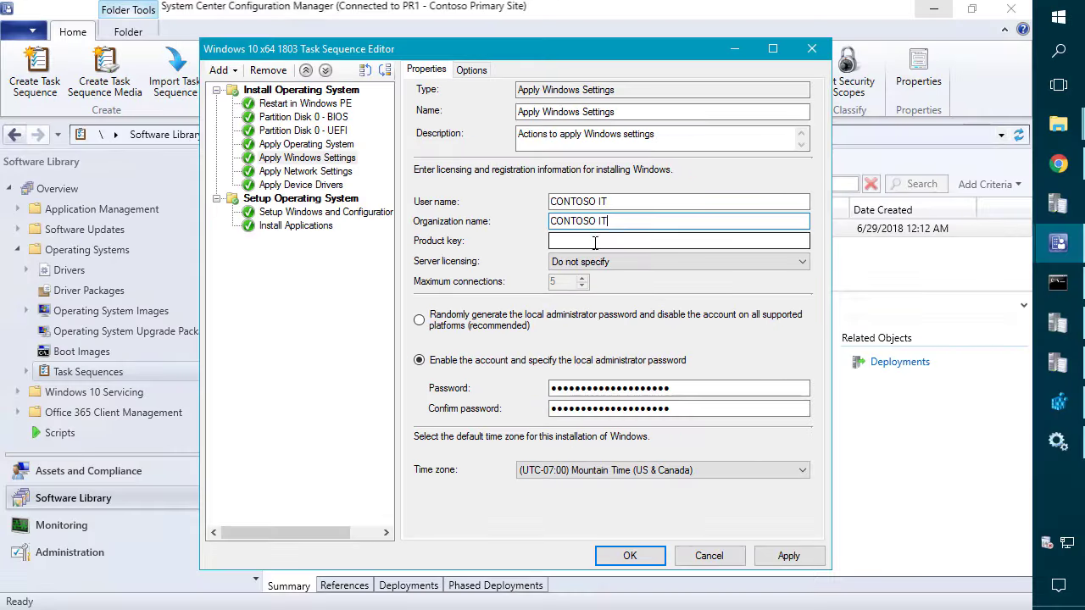
Step: Review the product key and administrator password fields, keeping Mountain Time as the time zone
{"action": "left_click", "coordinate": [583, 279]}
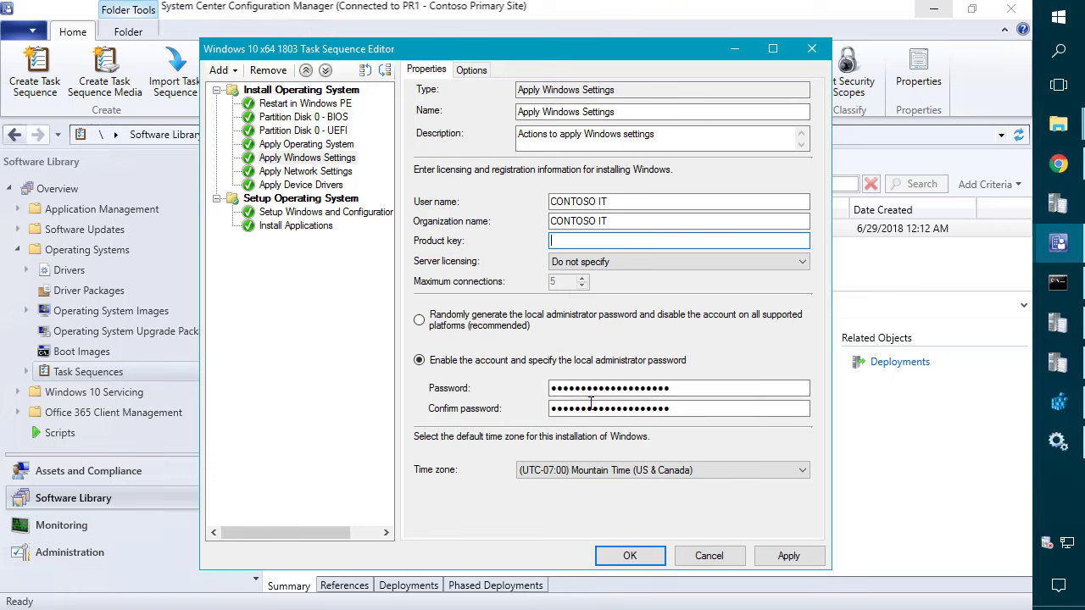
{"action": "left_click", "coordinate": [674, 387]}
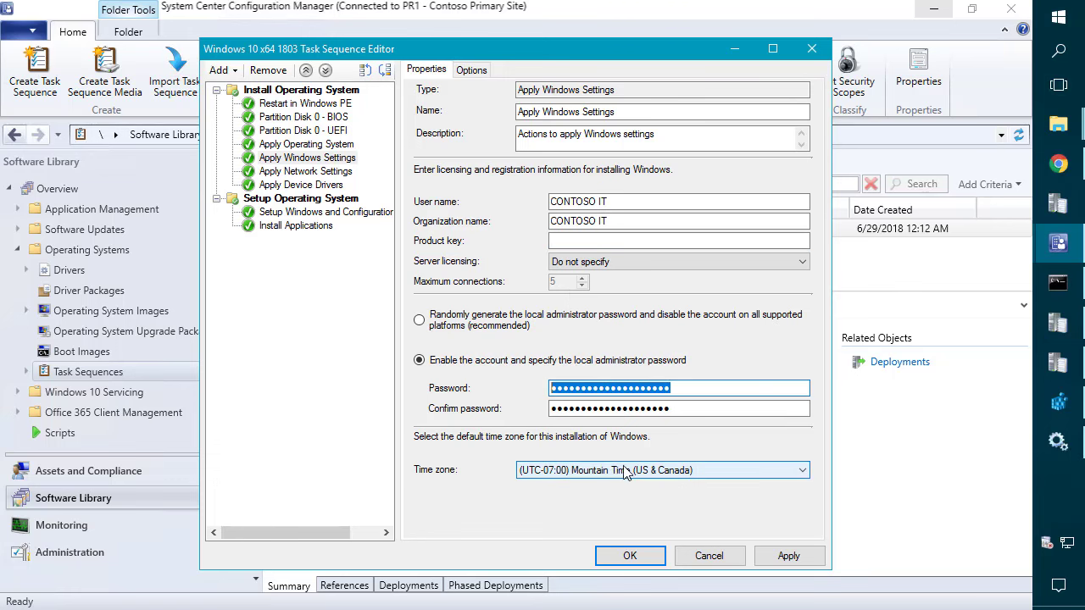
{"action": "left_click", "coordinate": [612, 470]}
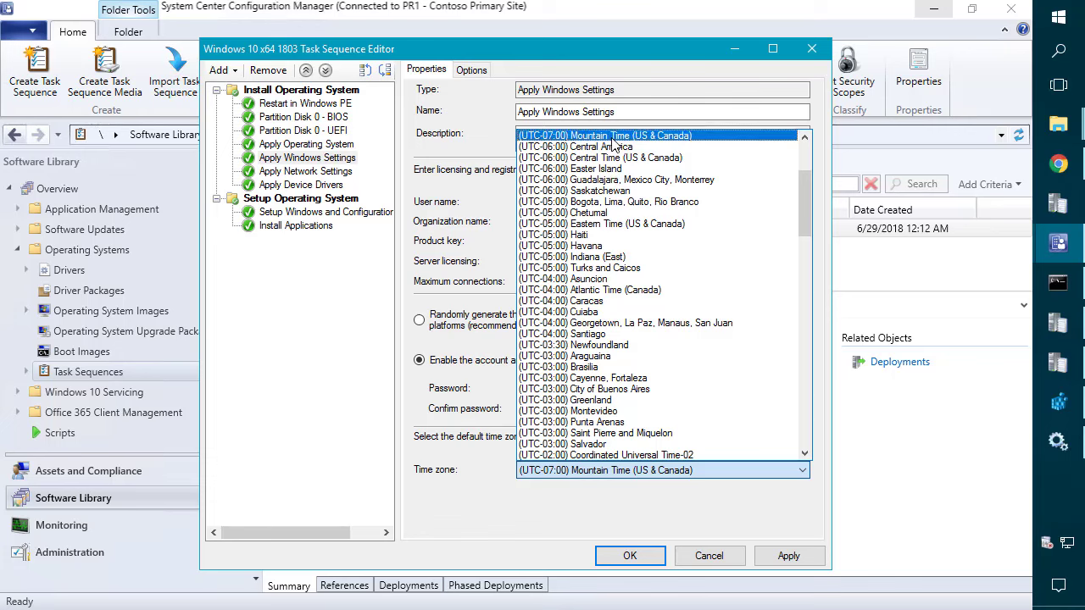
{"action": "left_click", "coordinate": [593, 136]}
{"action": "left_click", "coordinate": [308, 172]}
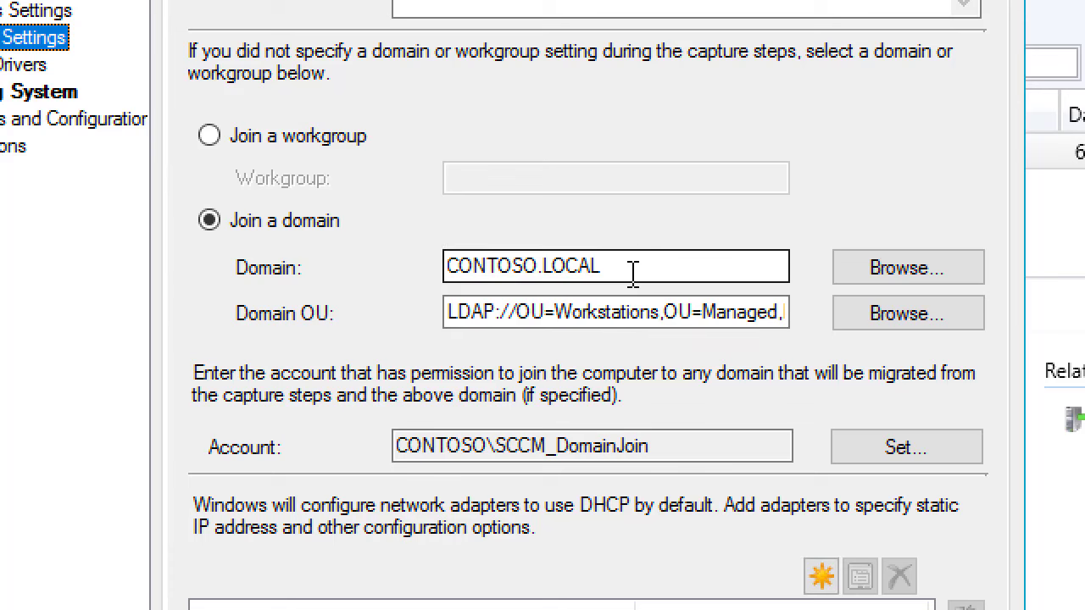
Step: Inspect the CONTOSO.LOCAL domain and full Domain OU path, then view Apply Device Drivers
{"action": "left_click_drag", "start_coordinate": [635, 289], "coordinate": [545, 283]}
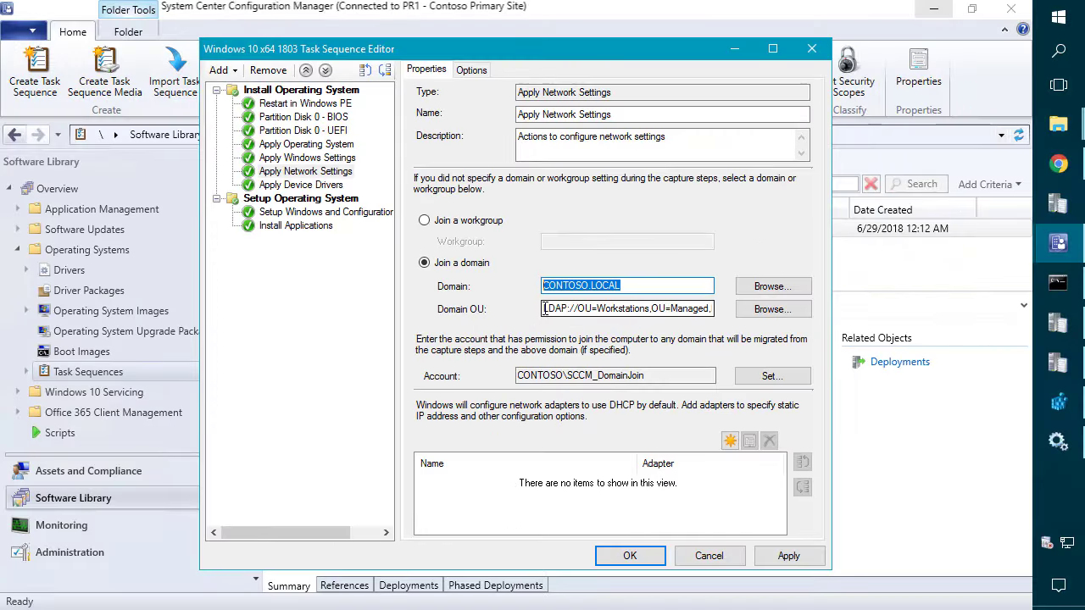
{"action": "left_click_drag", "start_coordinate": [544, 308], "coordinate": [727, 308]}
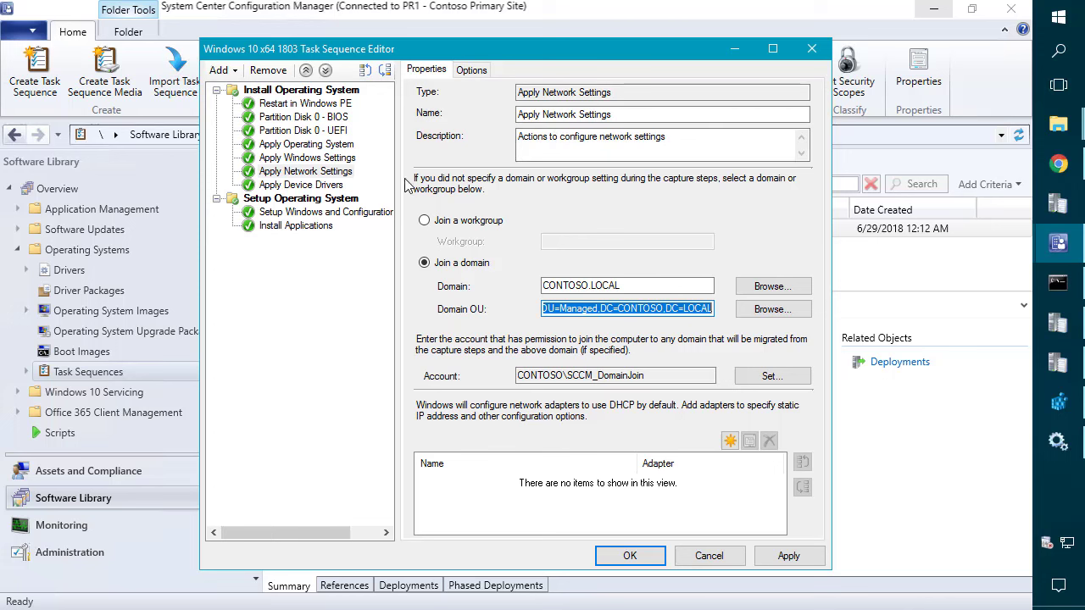
{"action": "left_click", "coordinate": [307, 190]}
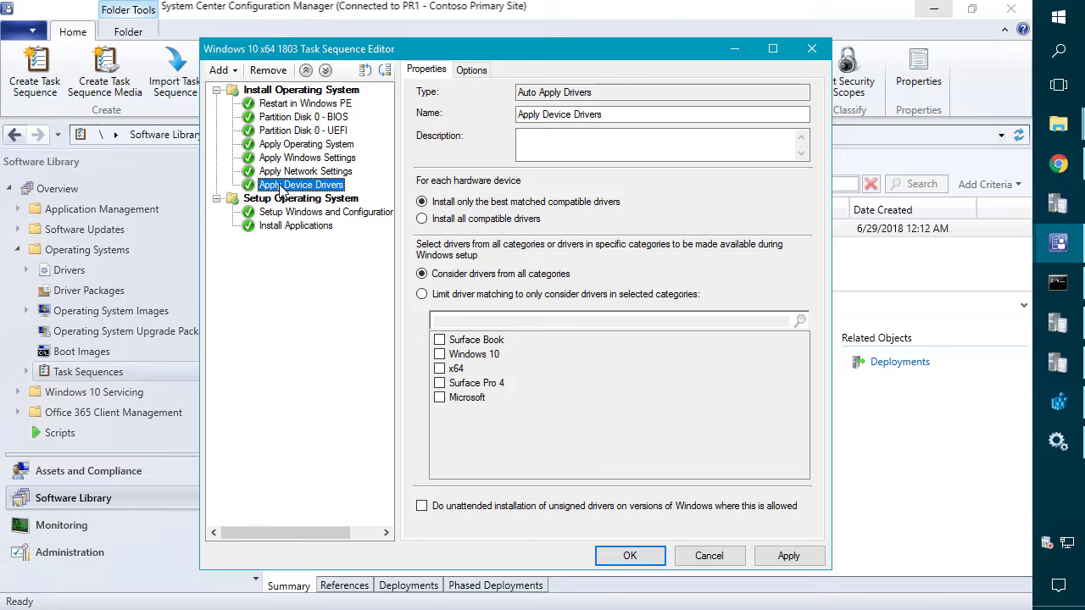
Step: Delete the Apply Device Drivers step from the task sequence
{"action": "right_click", "coordinate": [281, 188]}
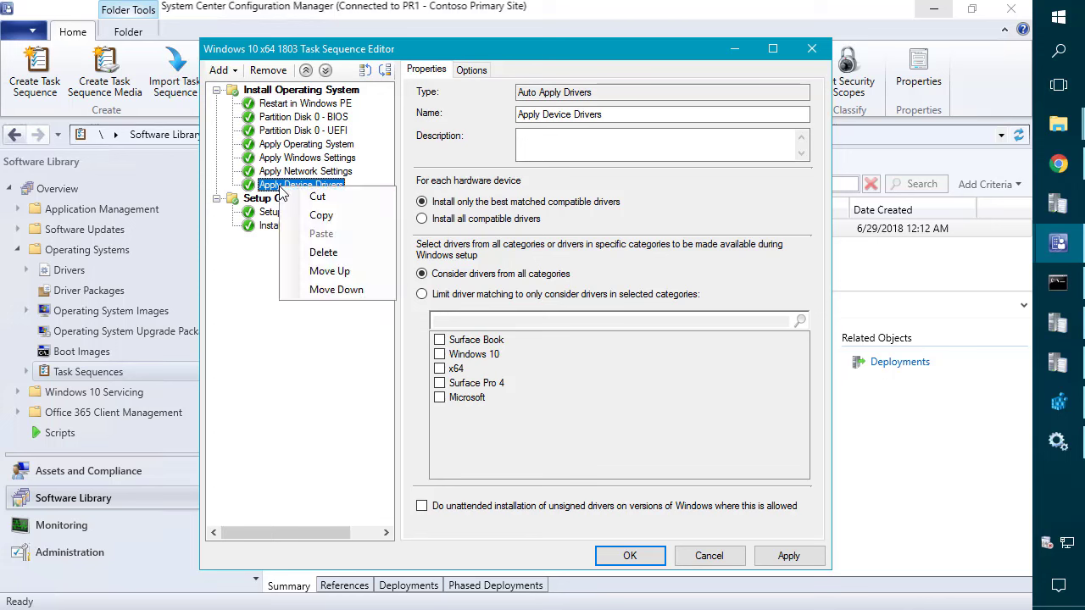
{"action": "left_click", "coordinate": [324, 254]}
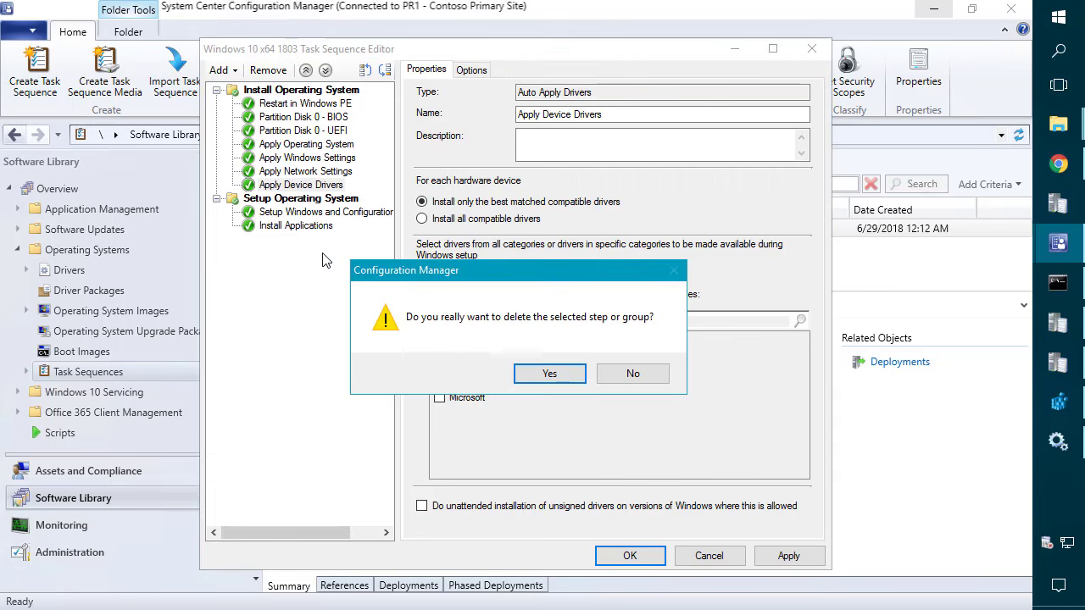
{"action": "left_click", "coordinate": [550, 374]}
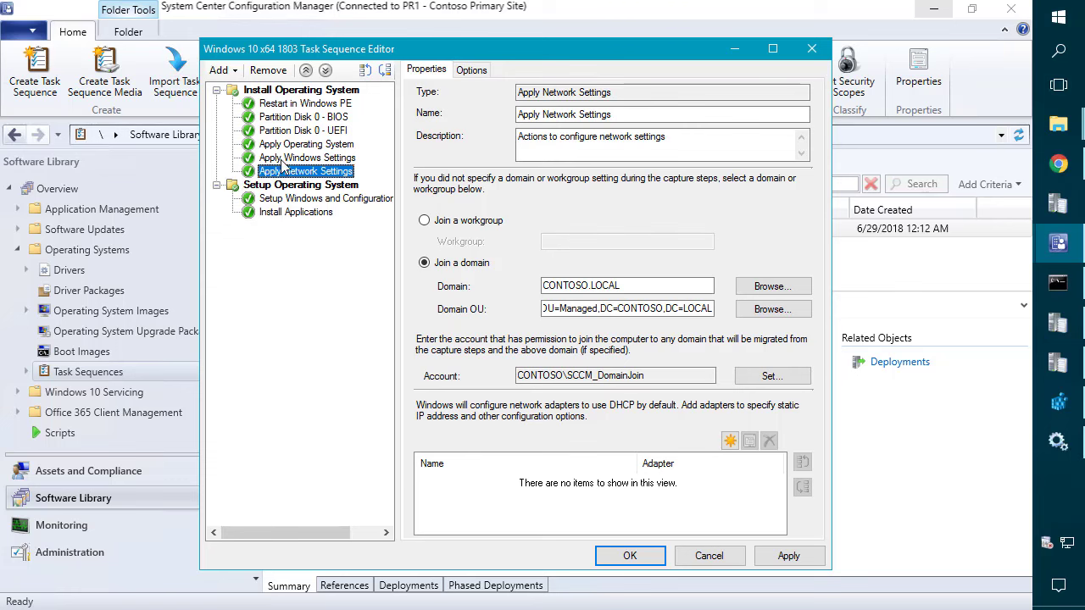
Step: Add a new group named Apply Drivers and move it to top level before Setup Operating System
{"action": "left_click", "coordinate": [222, 71]}
{"action": "left_click", "coordinate": [254, 93]}
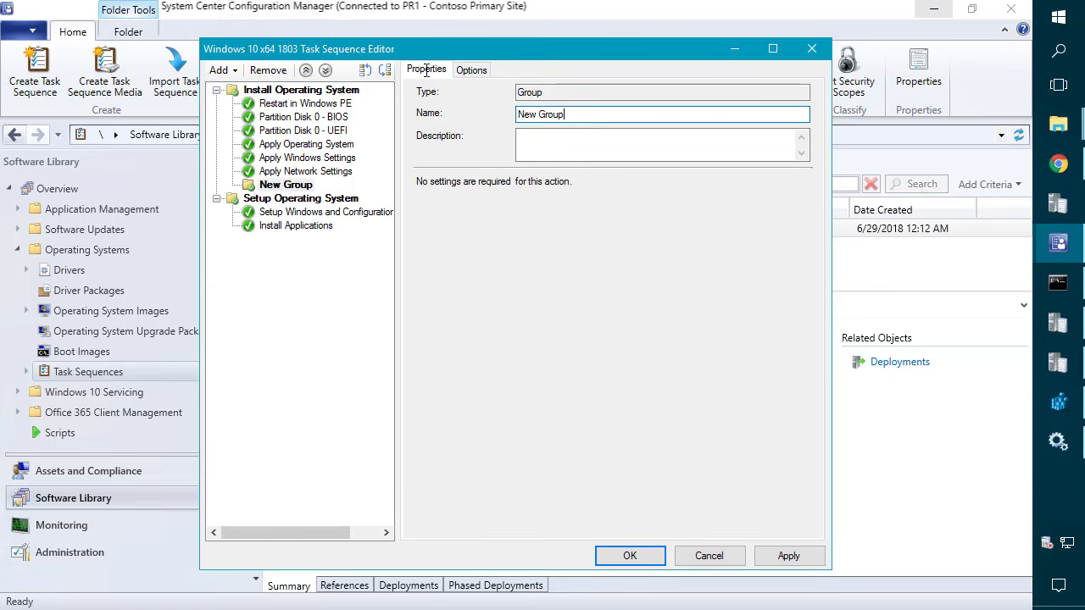
{"action": "key", "text": "ctrl+a"}
{"action": "type", "text": "App"}
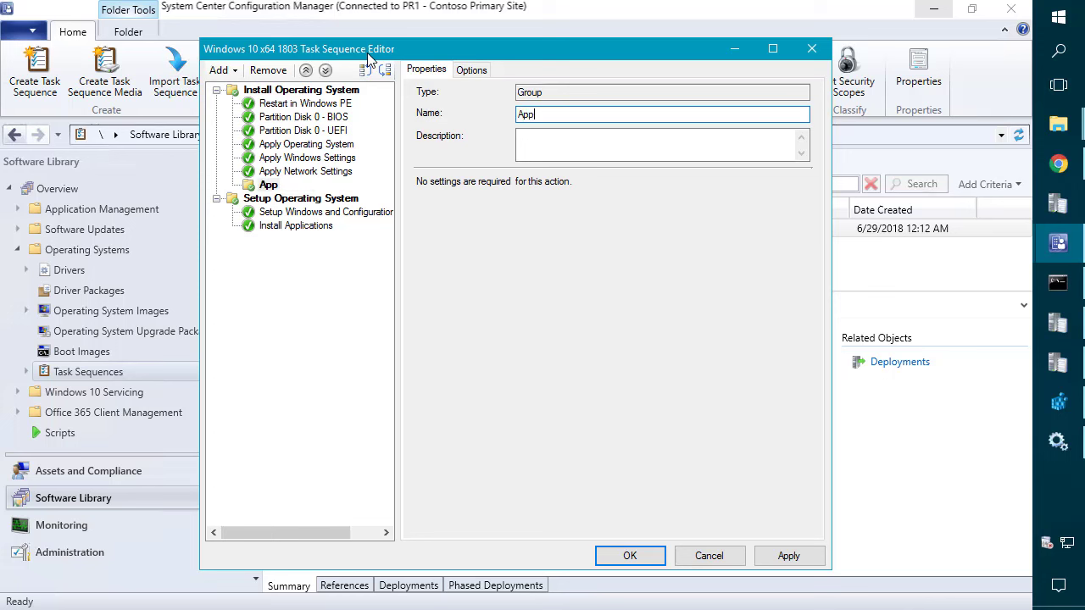
{"action": "type", "text": "ly Drivers"}
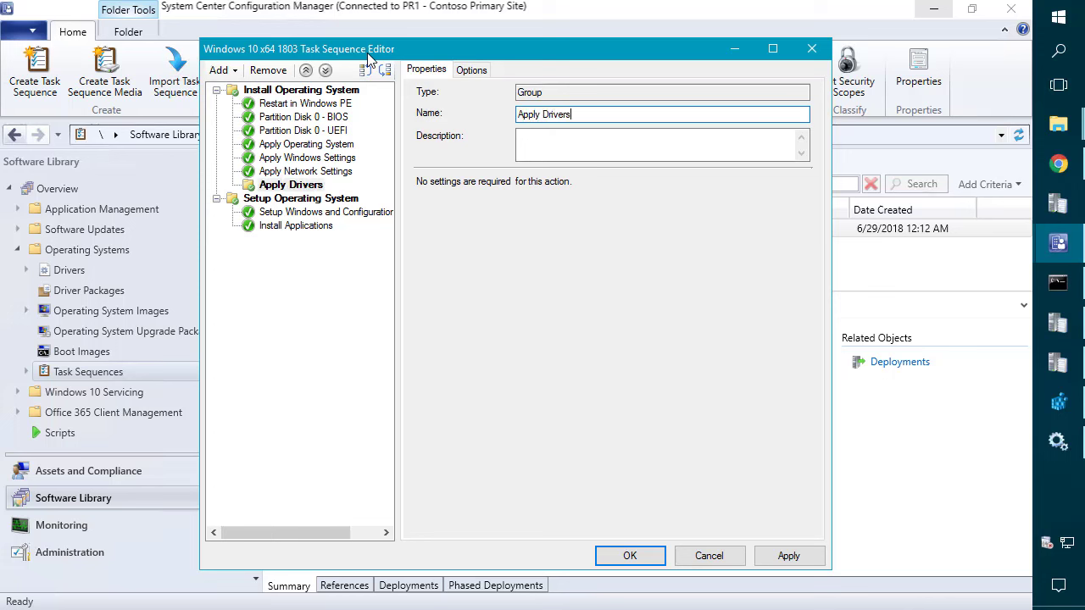
{"action": "left_click", "coordinate": [307, 186]}
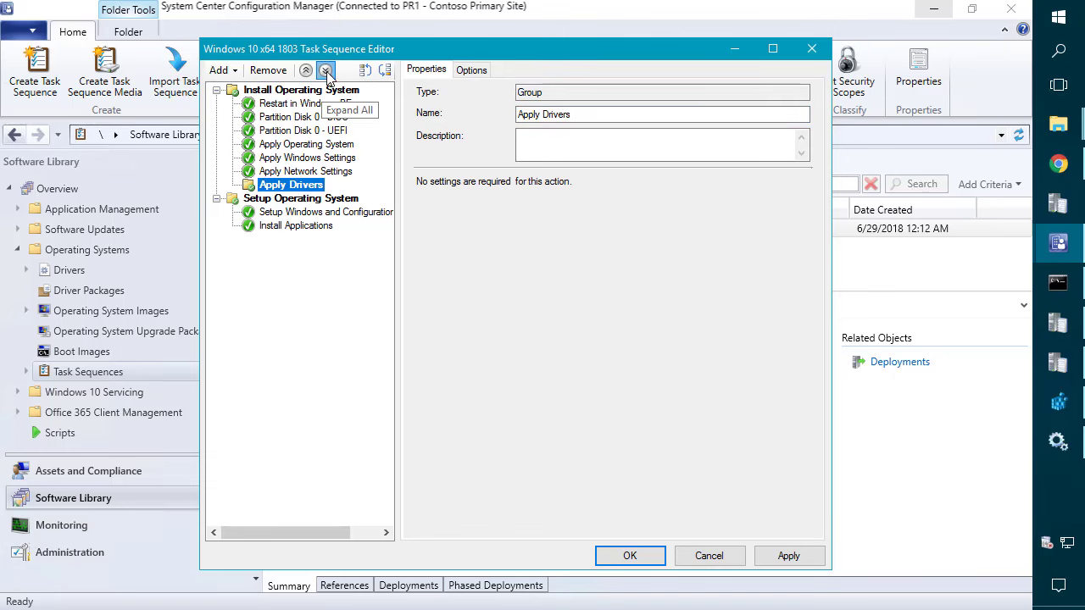
{"action": "left_click", "coordinate": [385, 70]}
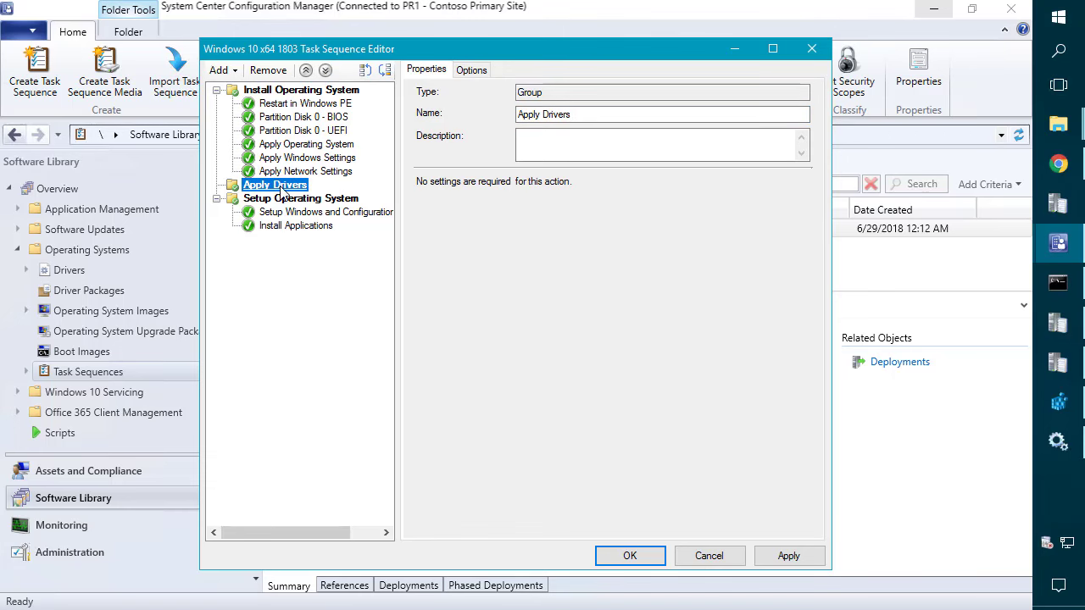
Step: Add an Apply Driver Package step for Windows 10 x64 - Surface Book, named after the package, and apply
{"action": "left_click", "coordinate": [218, 71]}
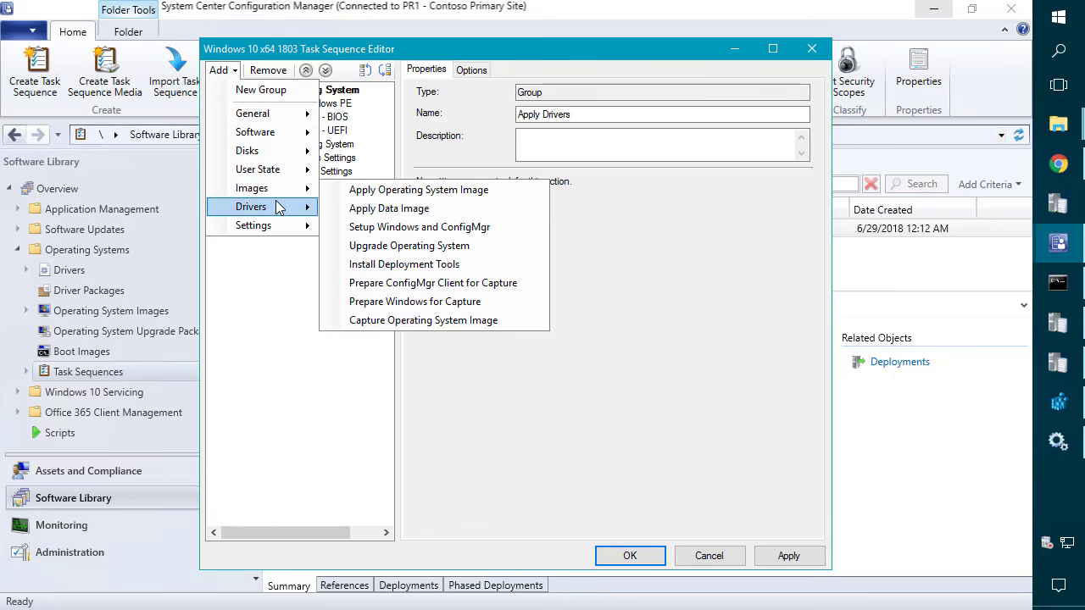
{"action": "mouse_move", "coordinate": [278, 207]}
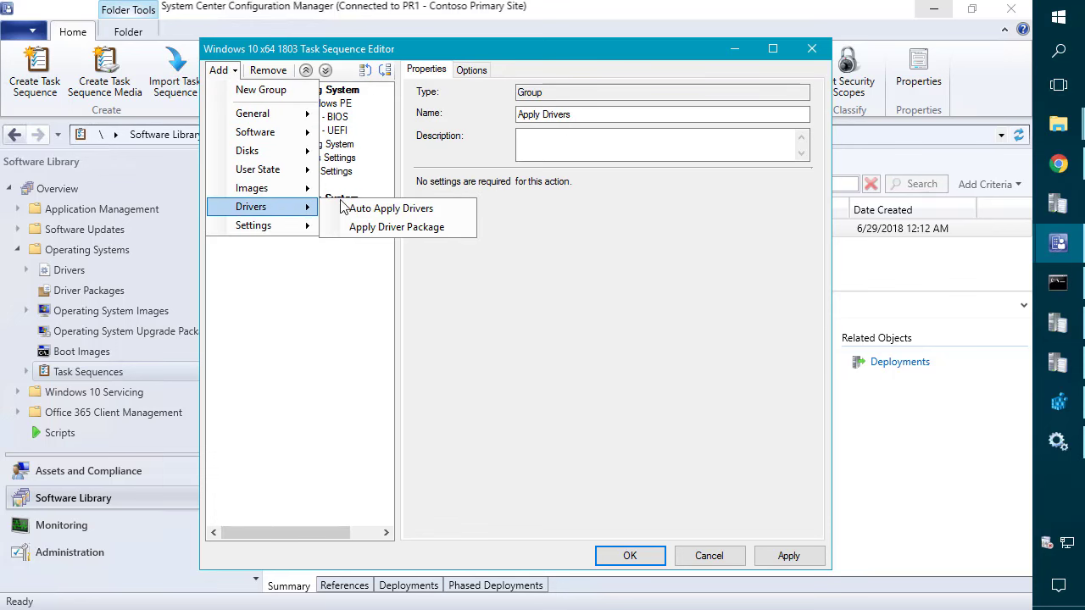
{"action": "left_click", "coordinate": [395, 227]}
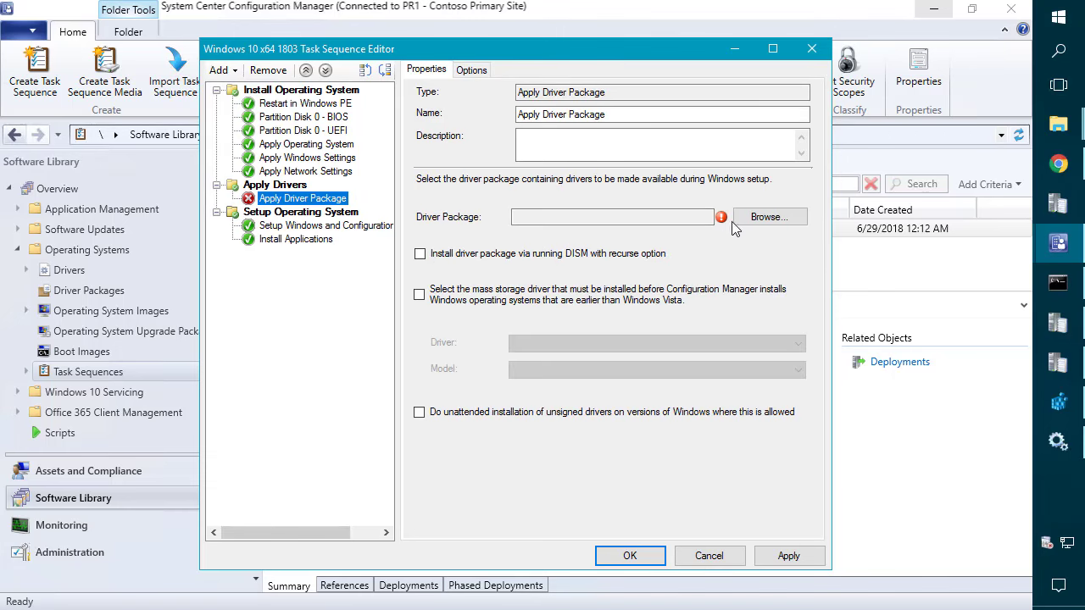
{"action": "left_click", "coordinate": [764, 218]}
{"action": "double_click", "coordinate": [487, 180]}
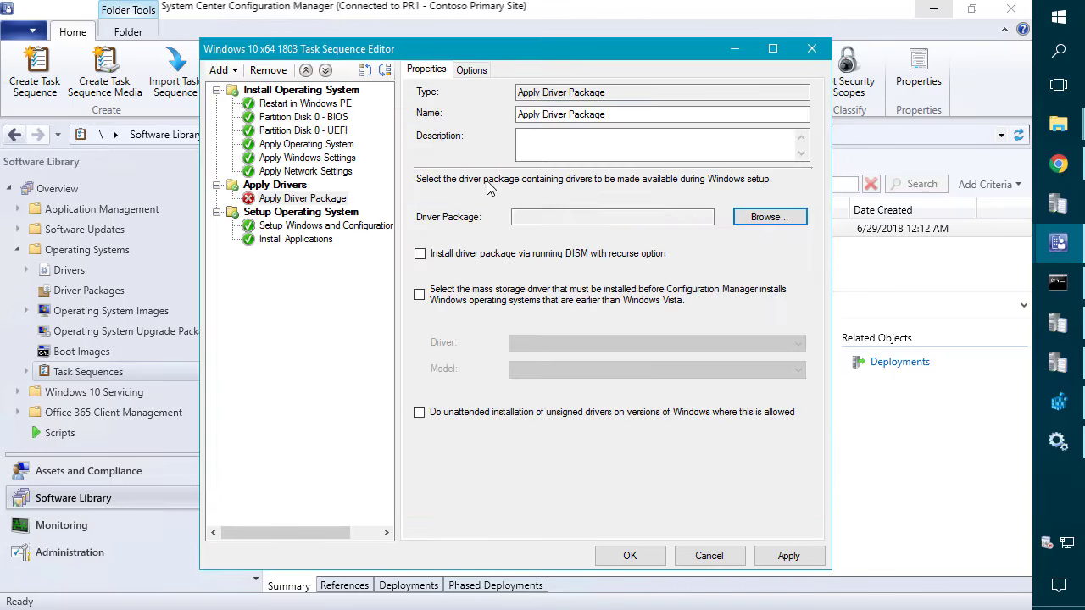
{"action": "left_click_drag", "start_coordinate": [711, 216], "coordinate": [572, 221]}
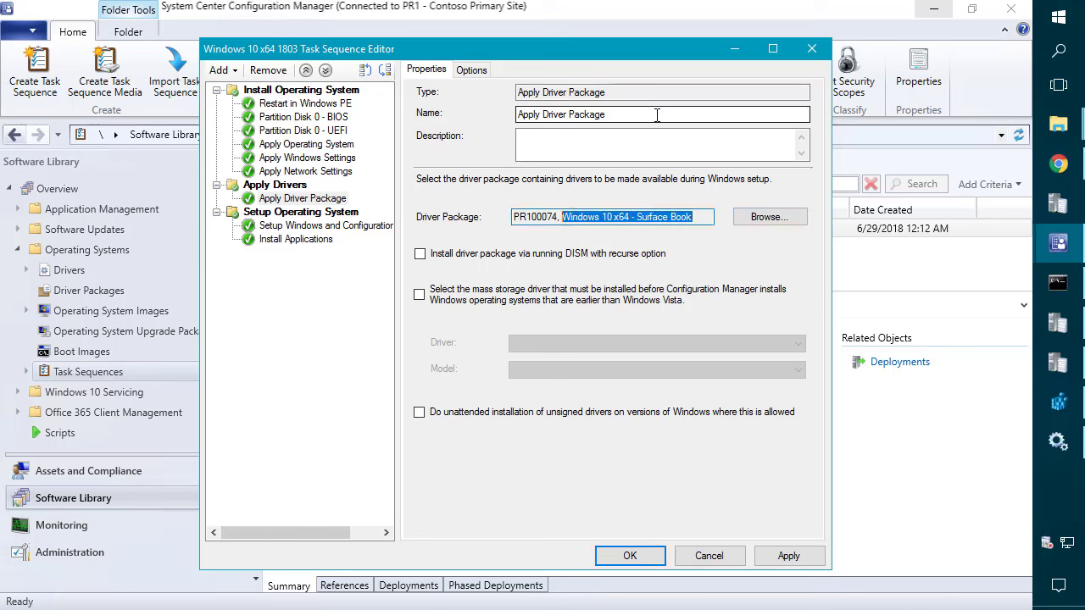
{"action": "left_click_drag", "start_coordinate": [656, 114], "coordinate": [509, 119]}
{"action": "type", "text": "Windows 10 x64 - Surface Book"}
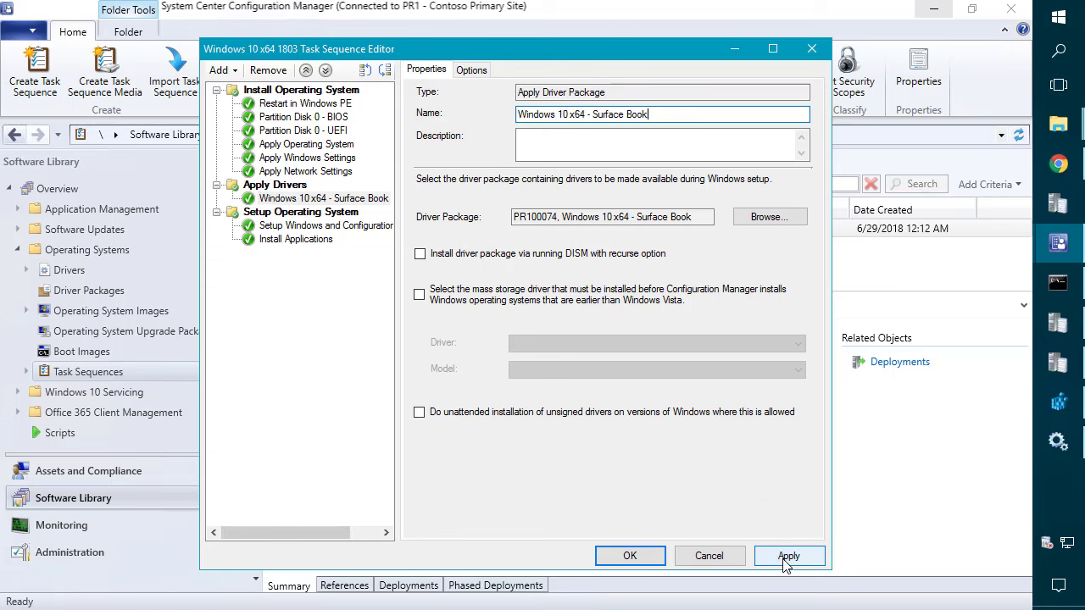
{"action": "left_click", "coordinate": [788, 556]}
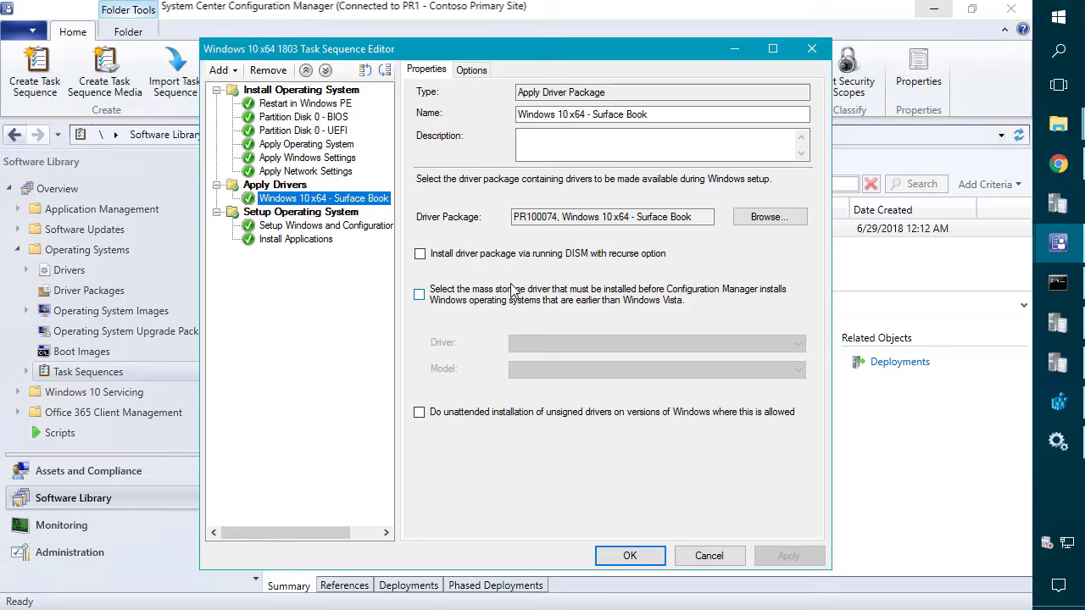
Step: Add a WMI query condition: Select * from Win32_ComputerSystem where model like %Surface Book%
{"action": "left_click", "coordinate": [471, 70]}
{"action": "left_click", "coordinate": [466, 164]}
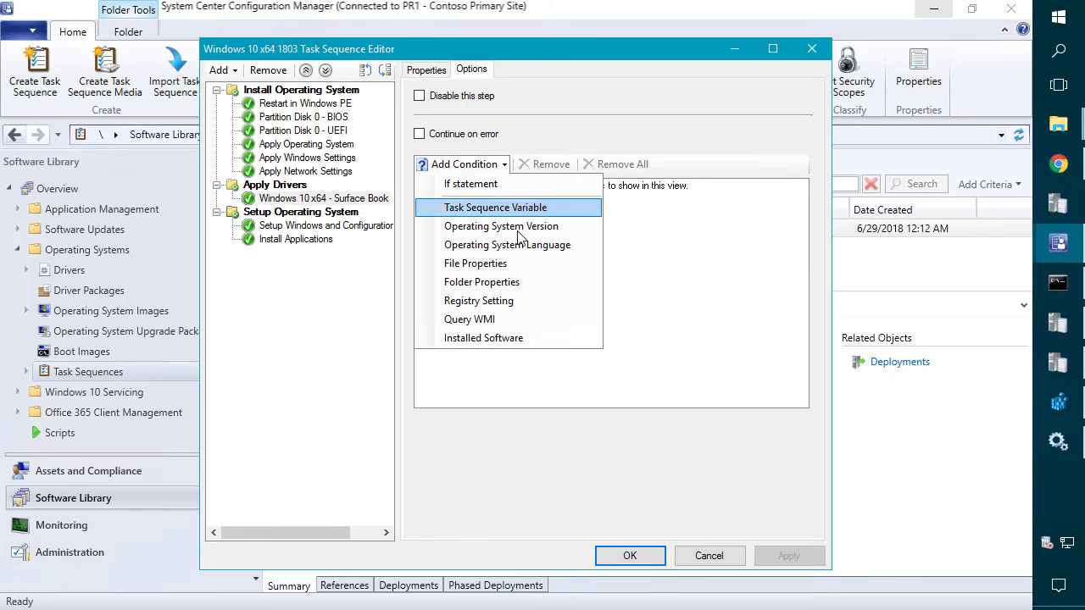
{"action": "left_click", "coordinate": [492, 326]}
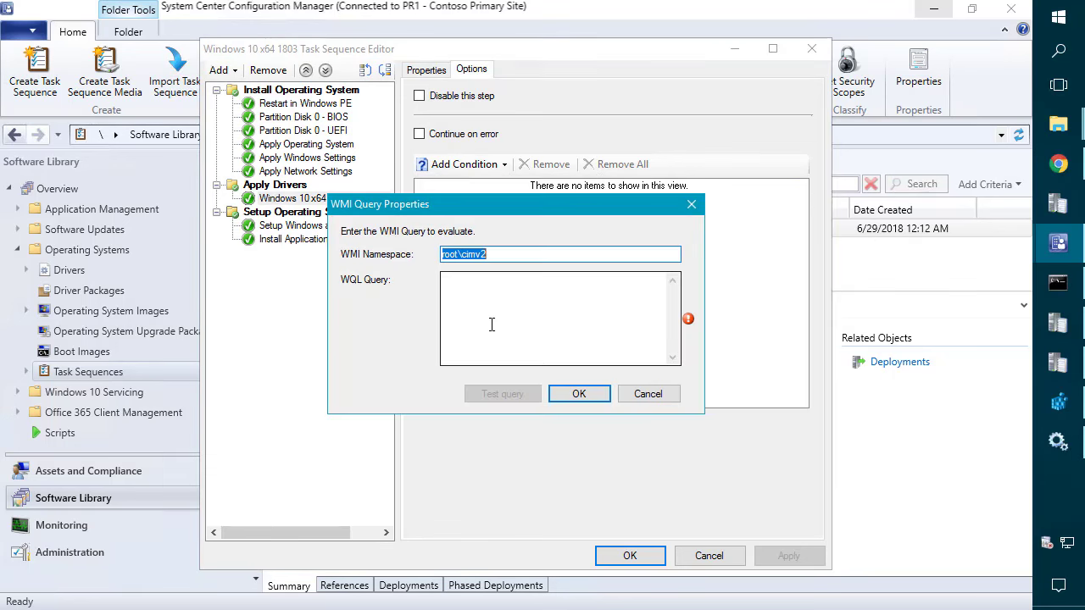
{"action": "left_click", "coordinate": [520, 314]}
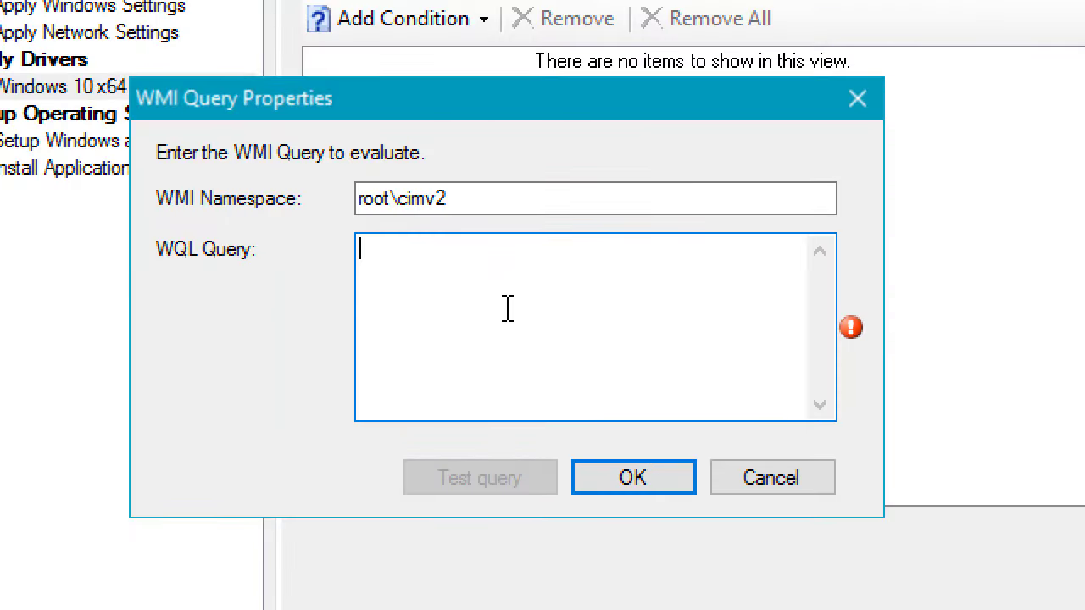
{"action": "type", "text": "Select"}
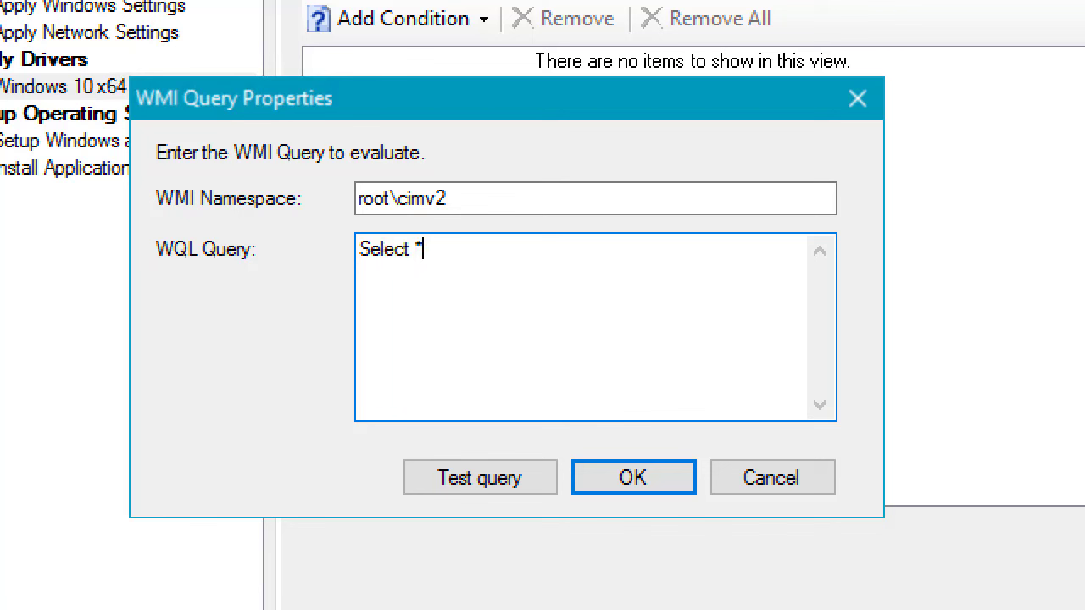
{"action": "type", "text": " *from Win32"}
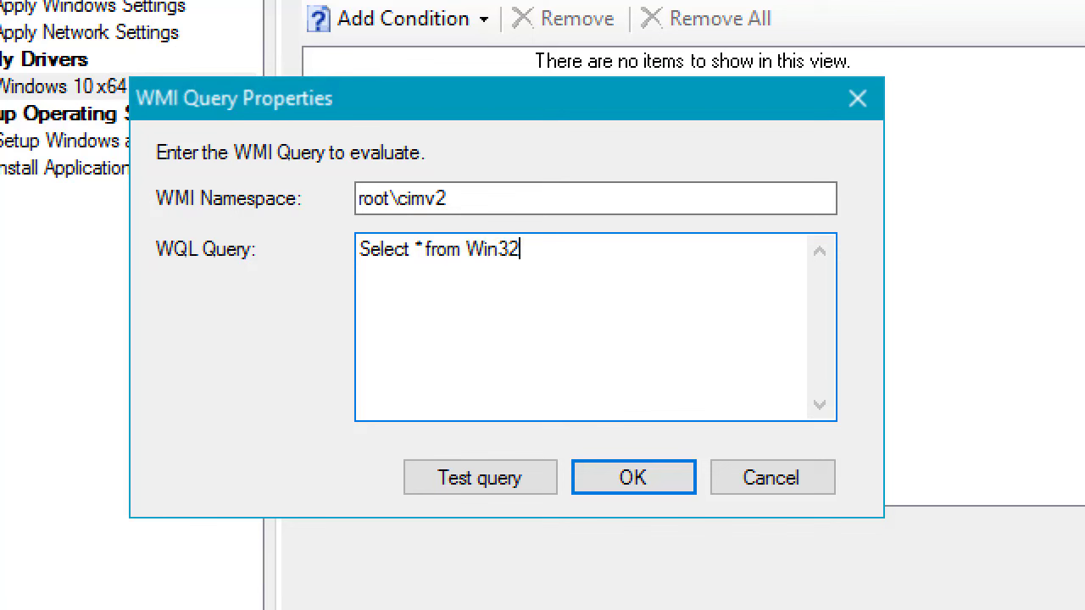
{"action": "type", "text": "_Computer"}
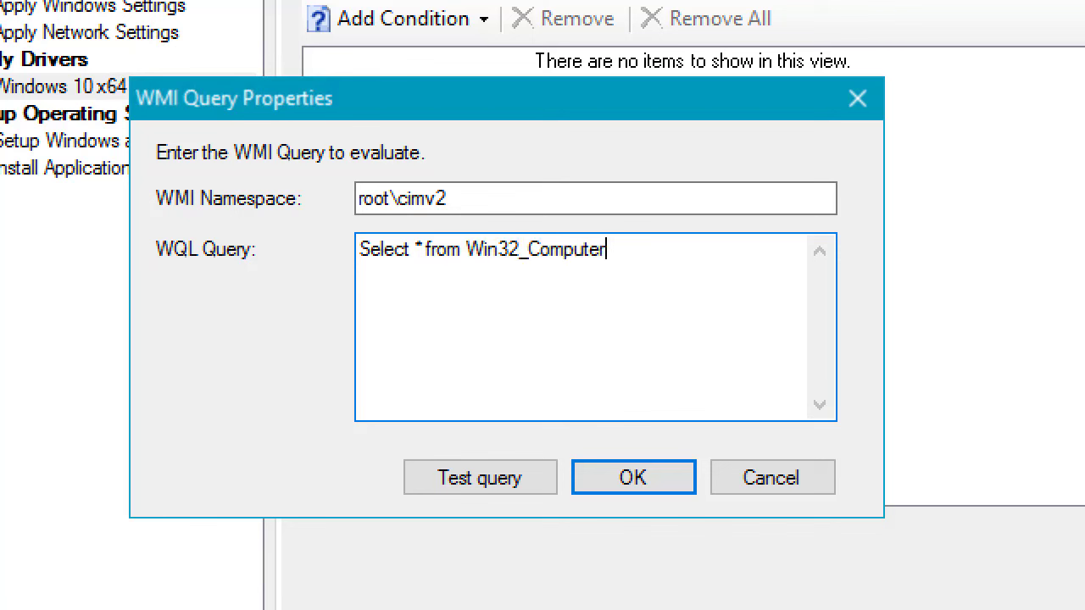
{"action": "type", "text": "System where "}
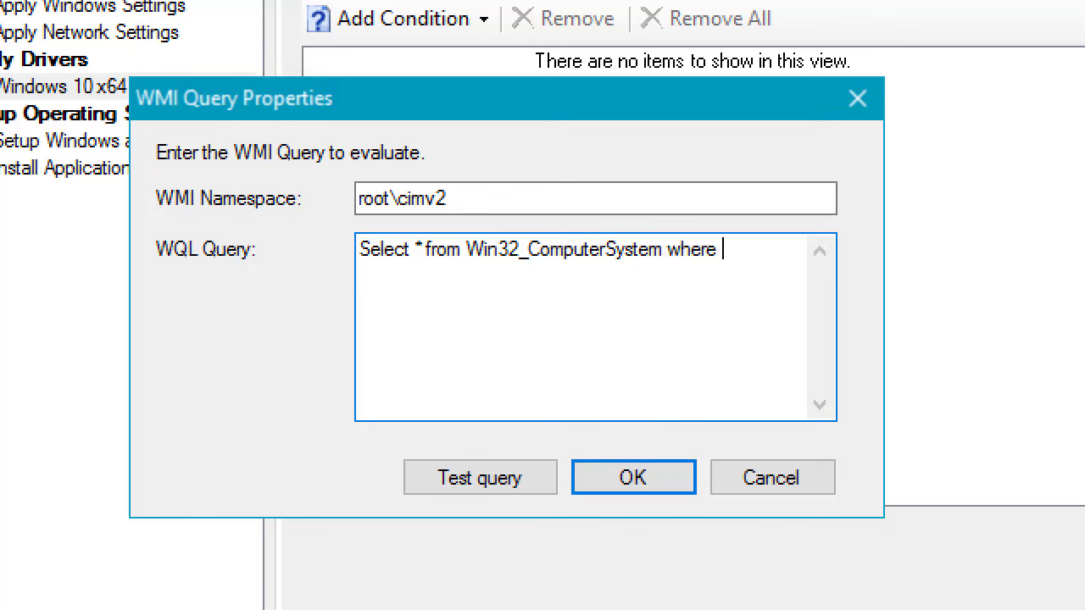
{"action": "type", "text": "model like"}
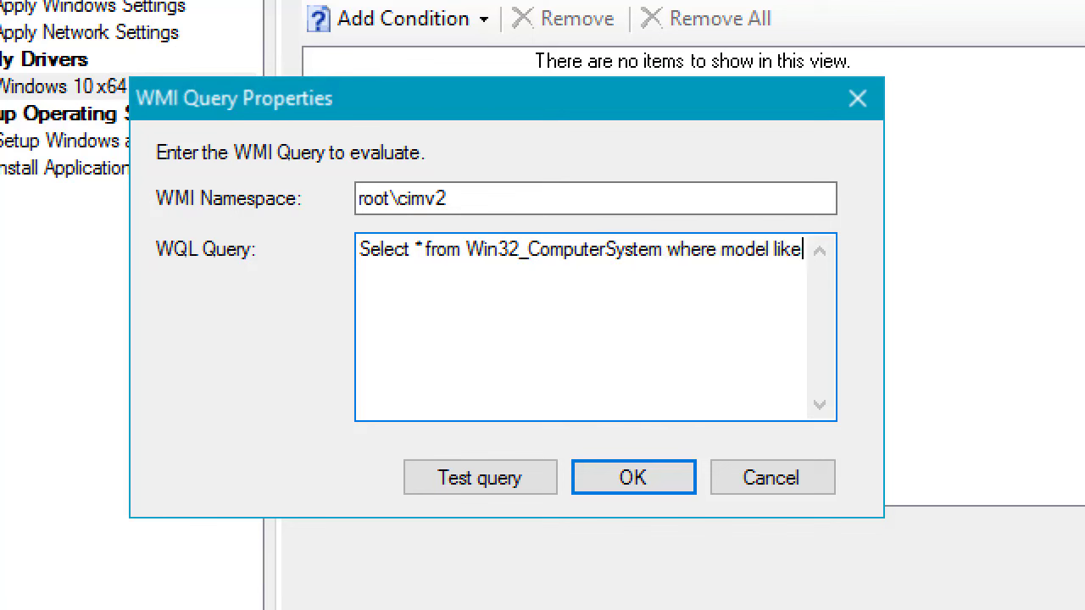
{"action": "type", "text": " %Surface BOo"}
{"action": "key", "text": "BackSpace"}
{"action": "key", "text": "BackSpace"}
{"action": "type", "text": "ook"}
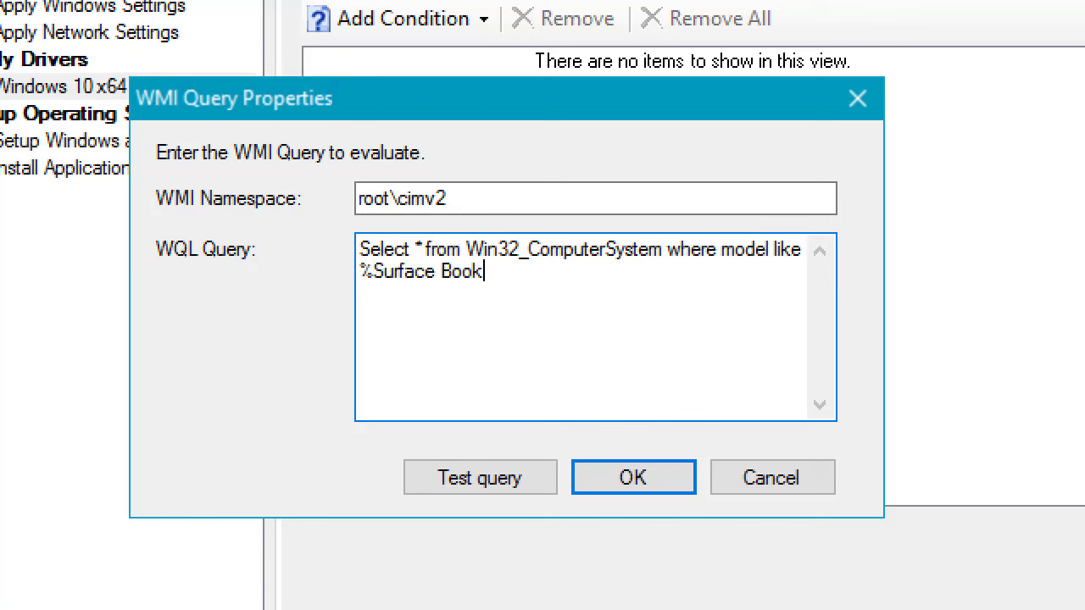
{"action": "type", "text": "%"}
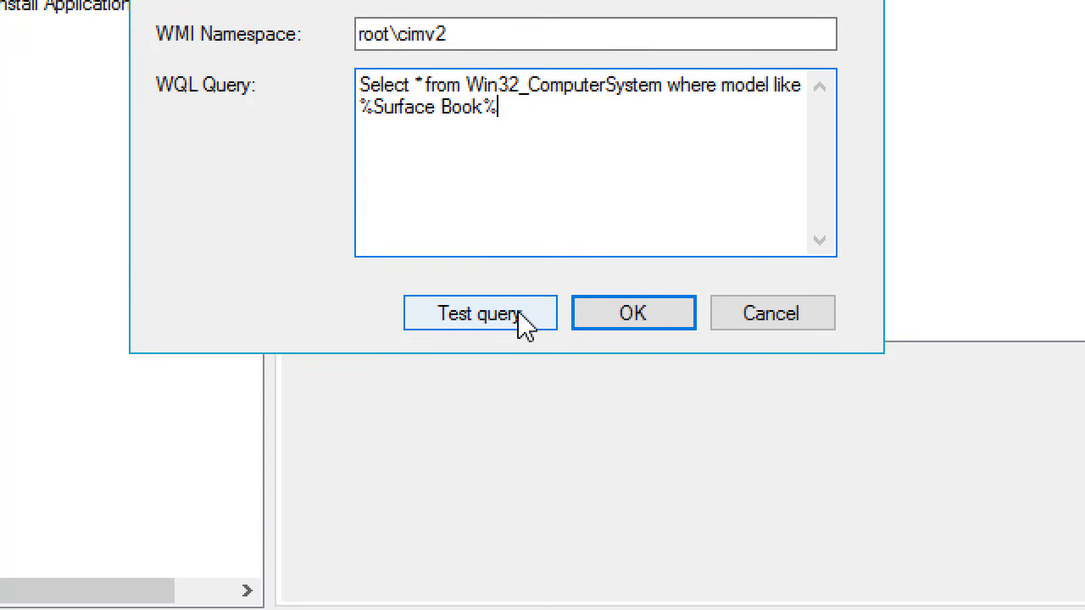
Step: Add the missing quote so the query passes the syntax test, then save the WMI condition
{"action": "left_click", "coordinate": [520, 483]}
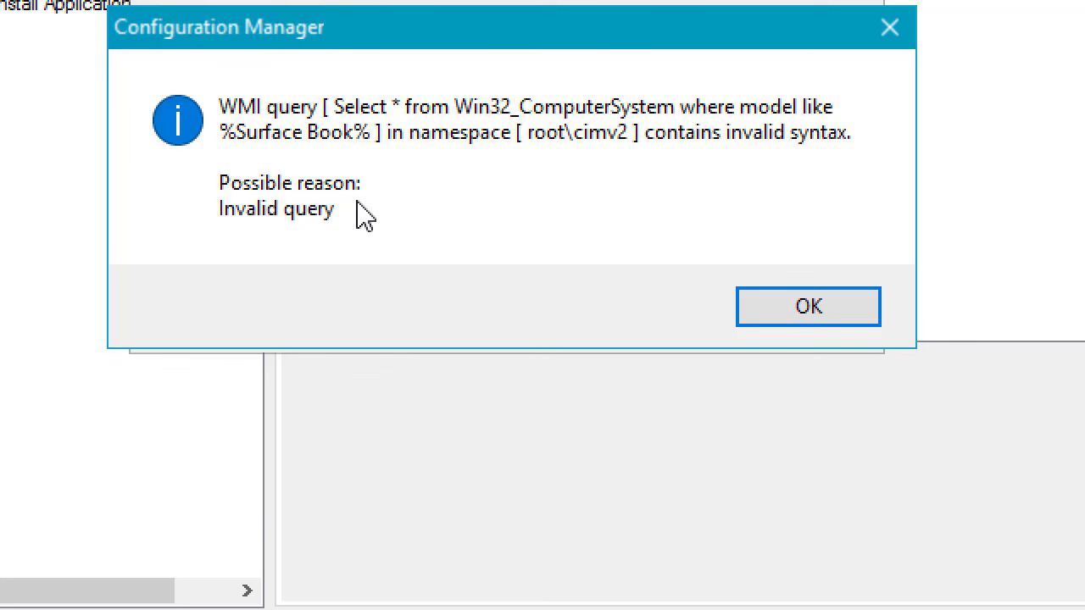
{"action": "left_click", "coordinate": [760, 304]}
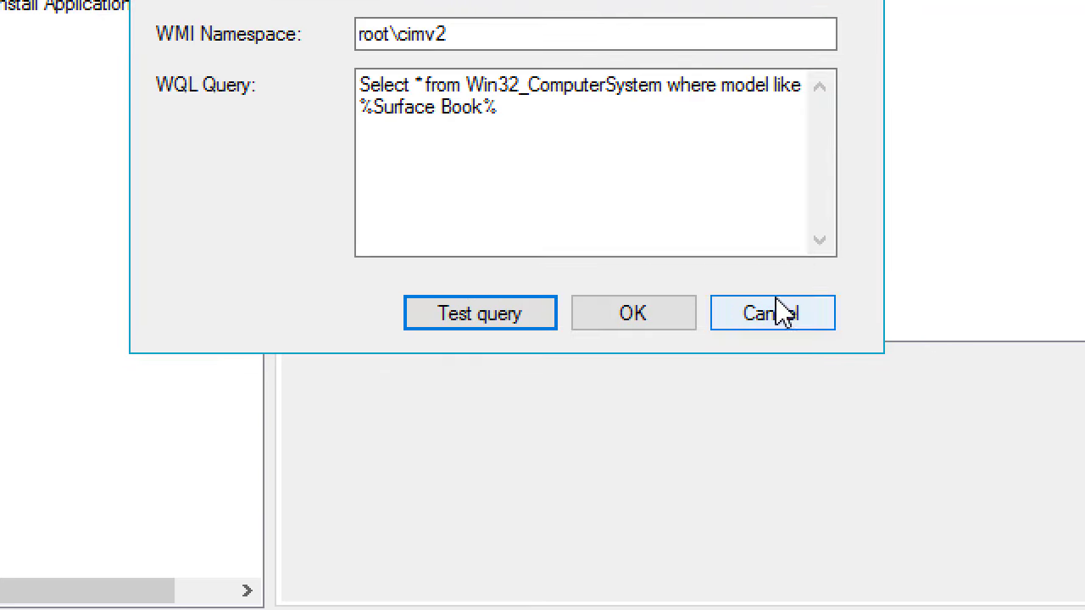
{"action": "left_click", "coordinate": [434, 84]}
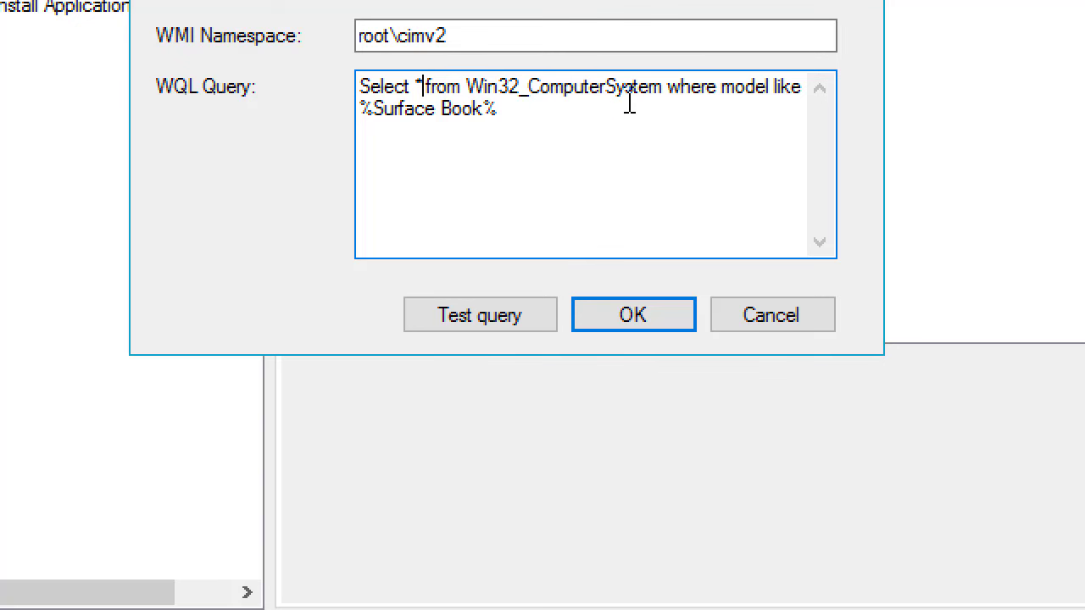
{"action": "left_click", "coordinate": [604, 156]}
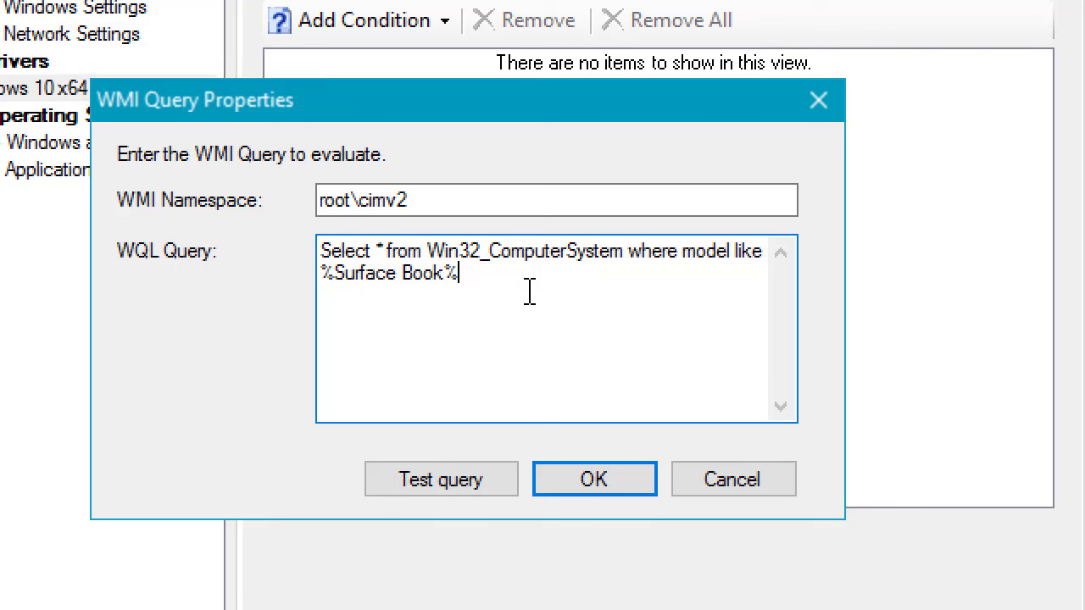
{"action": "type", "text": "\""}
{"action": "left_click", "coordinate": [452, 490]}
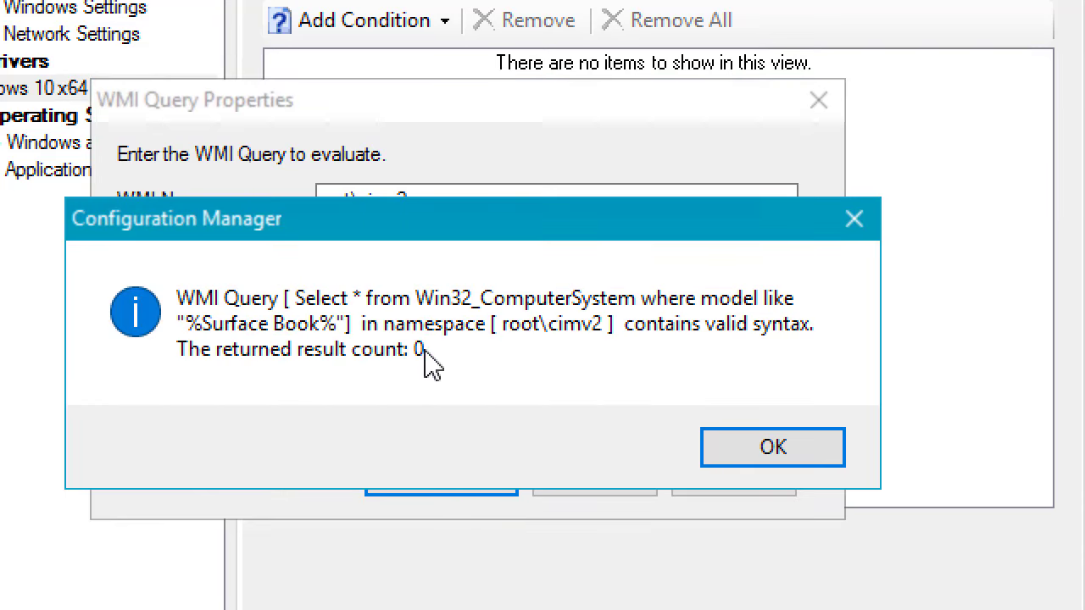
{"action": "left_click", "coordinate": [777, 453]}
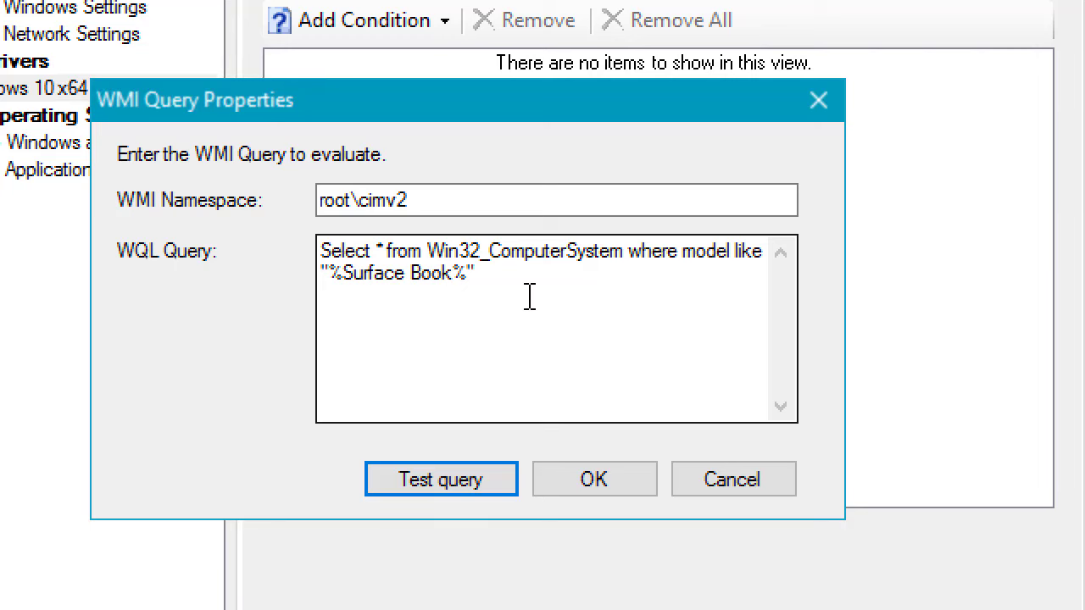
{"action": "left_click_drag", "start_coordinate": [529, 297], "coordinate": [352, 252]}
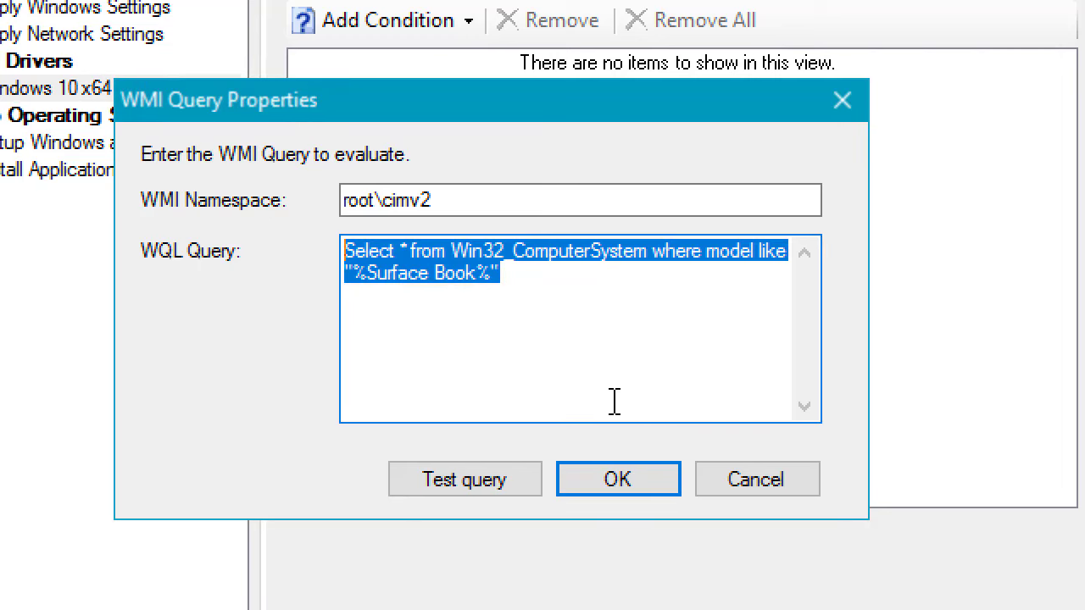
{"action": "left_click", "coordinate": [598, 489]}
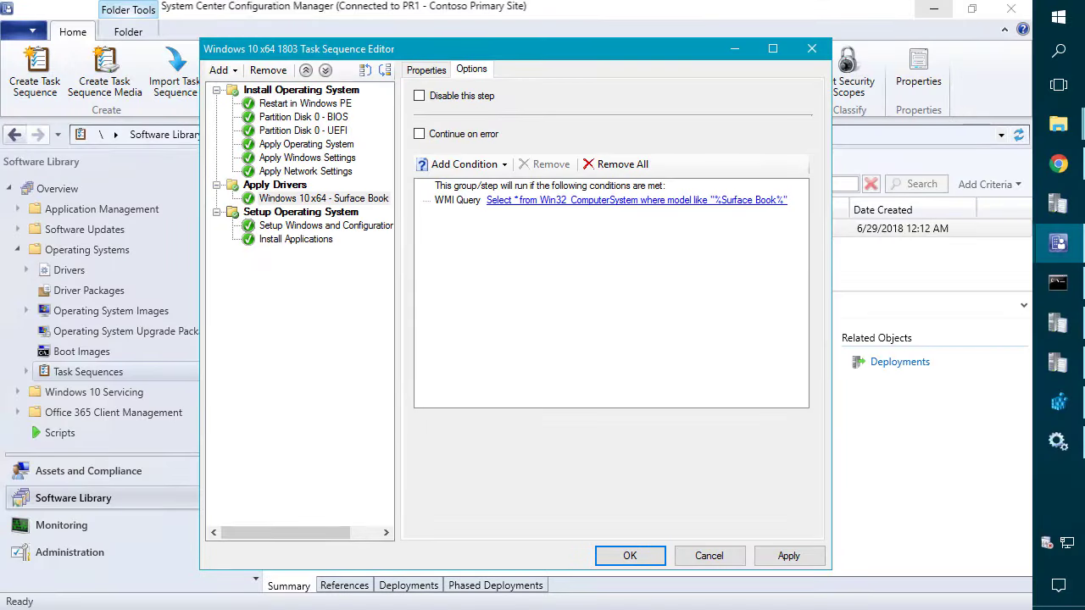
Step: Launch the WMI Tester with wbemtest
{"action": "left_click_drag", "start_coordinate": [228, 72], "coordinate": [512, 143]}
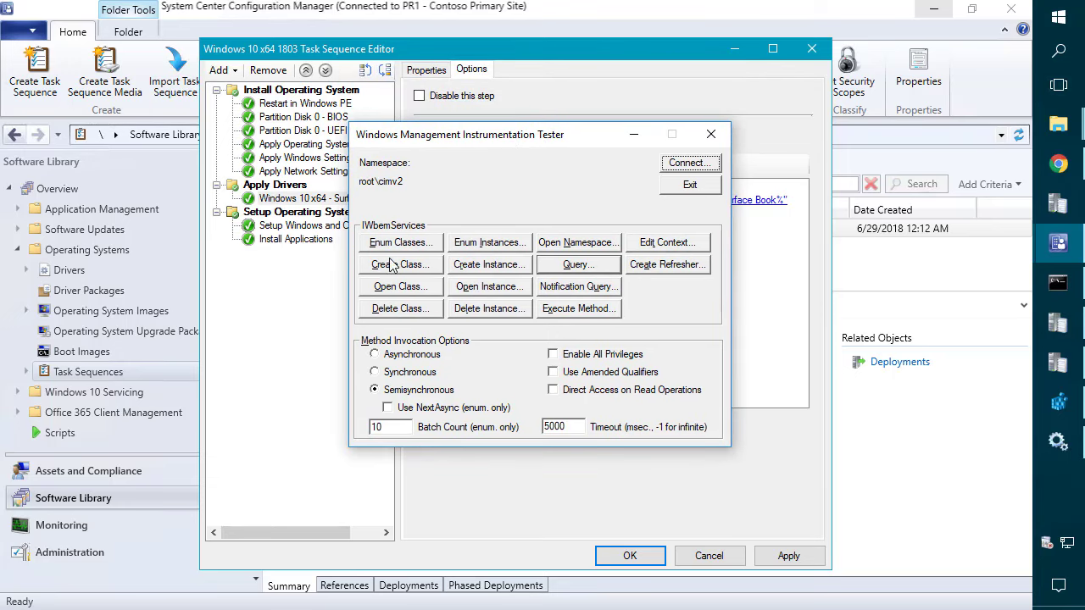
{"action": "left_click", "coordinate": [1054, 33]}
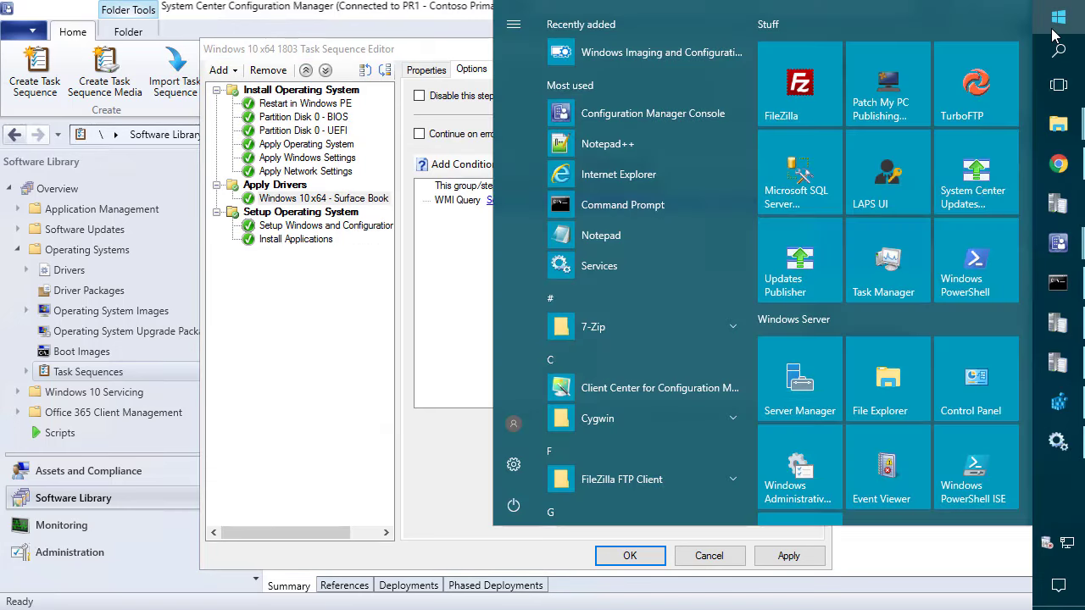
{"action": "type", "text": "wbem"}
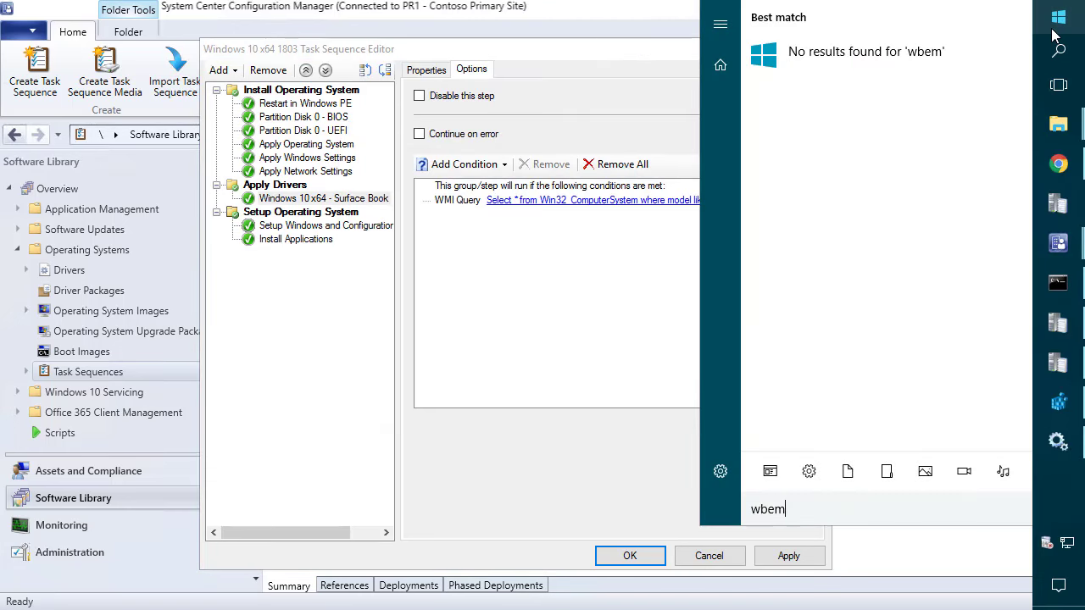
{"action": "type", "text": "test"}
{"action": "key", "text": "Return"}
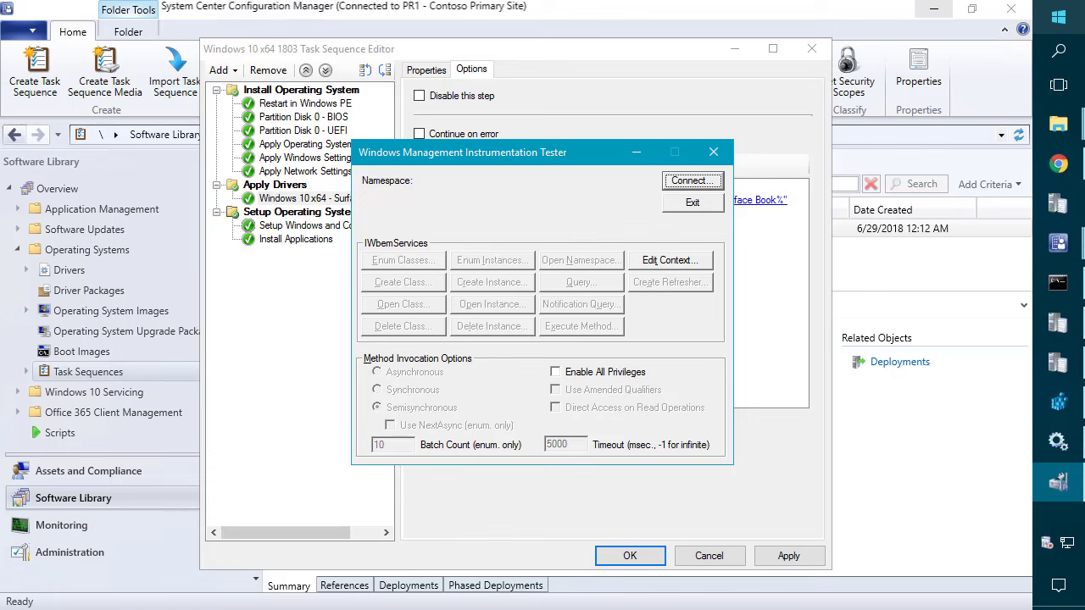
{"action": "left_click", "coordinate": [713, 153]}
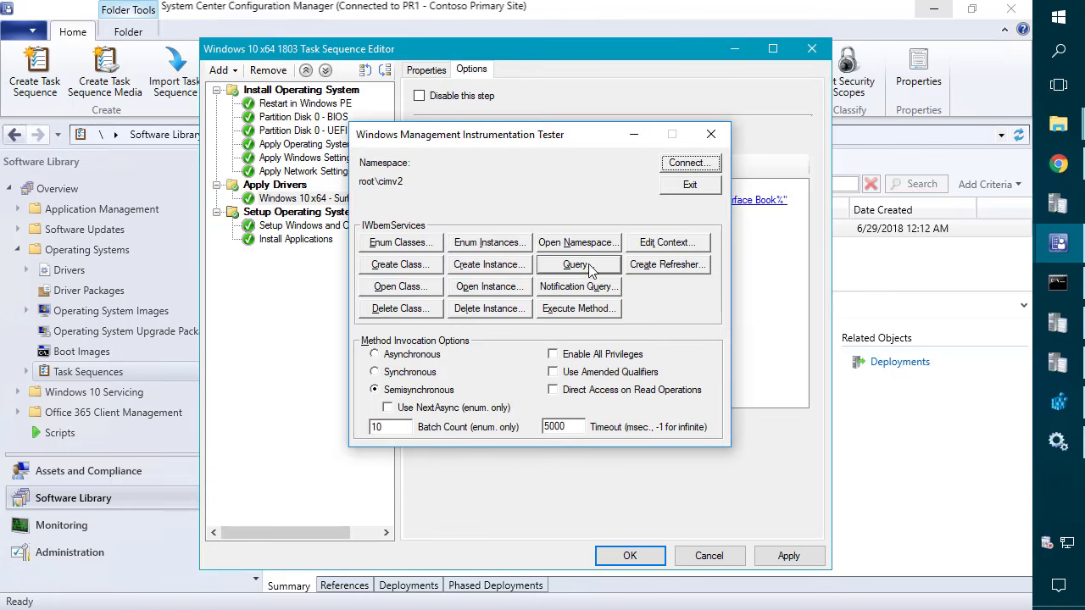
Step: Paste the copied Surface Book WQL query, run it, and inspect the returned result
{"action": "left_click", "coordinate": [591, 267]}
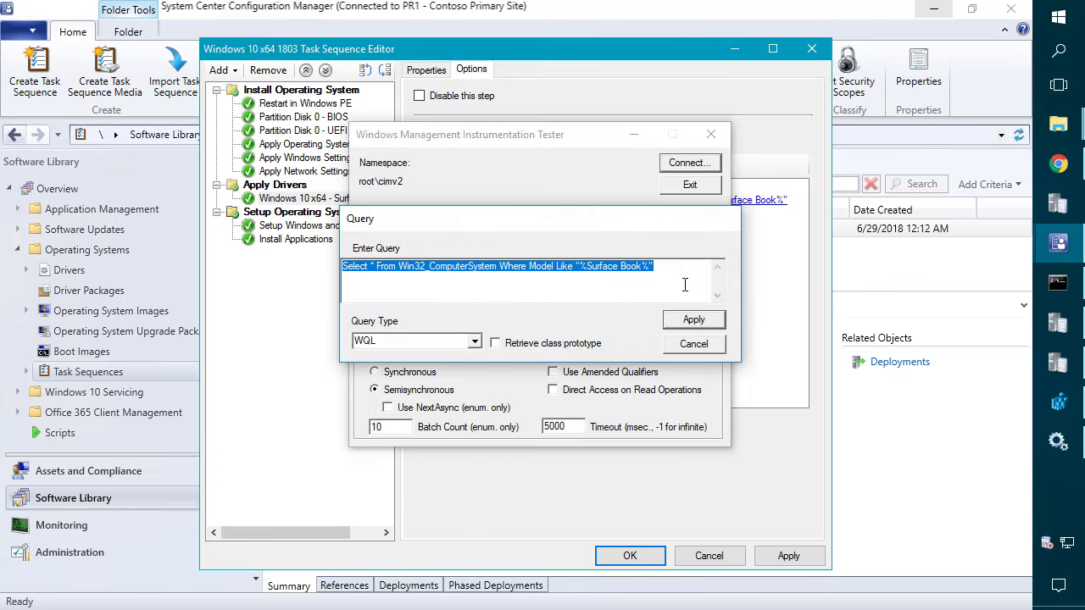
{"action": "left_click_drag", "start_coordinate": [684, 284], "coordinate": [270, 266]}
{"action": "type", "text": "Select * from Win32_ComputerSystem where model like \"%Surface Book%\""}
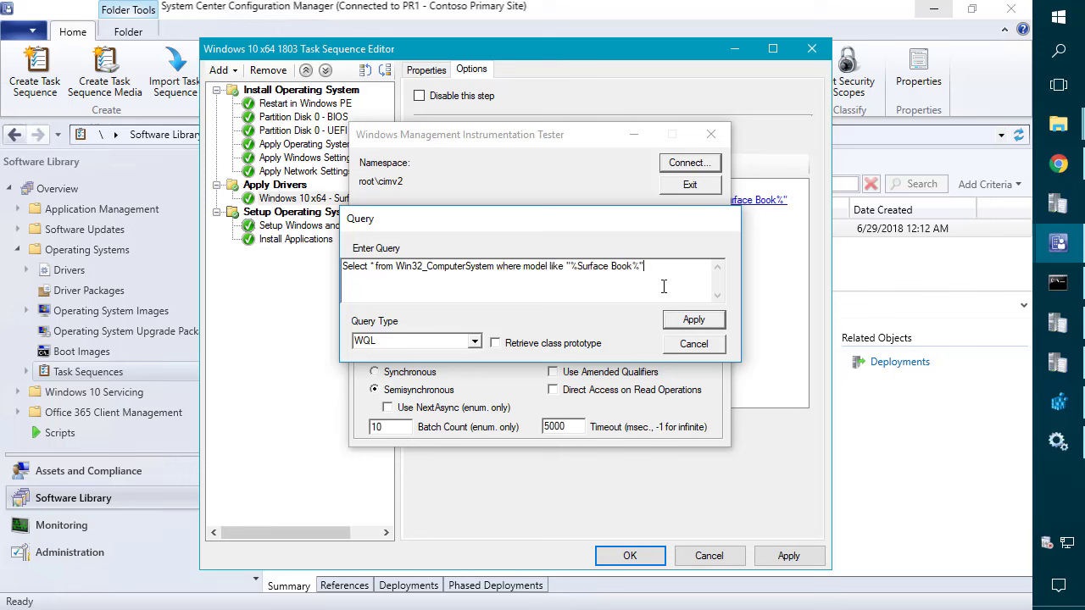
{"action": "left_click_drag", "start_coordinate": [663, 286], "coordinate": [288, 232]}
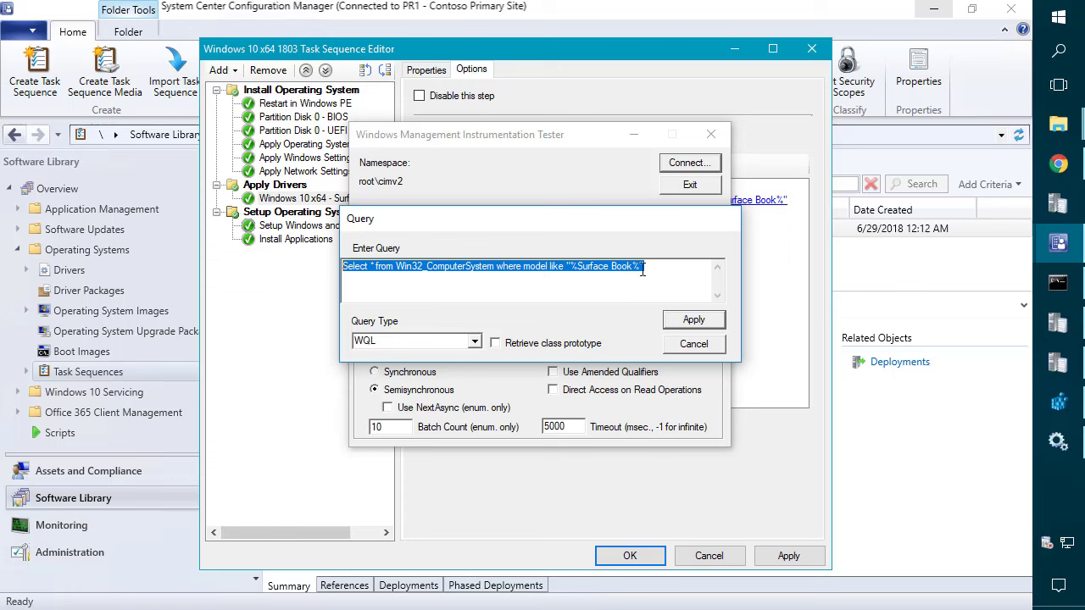
{"action": "left_click", "coordinate": [693, 319]}
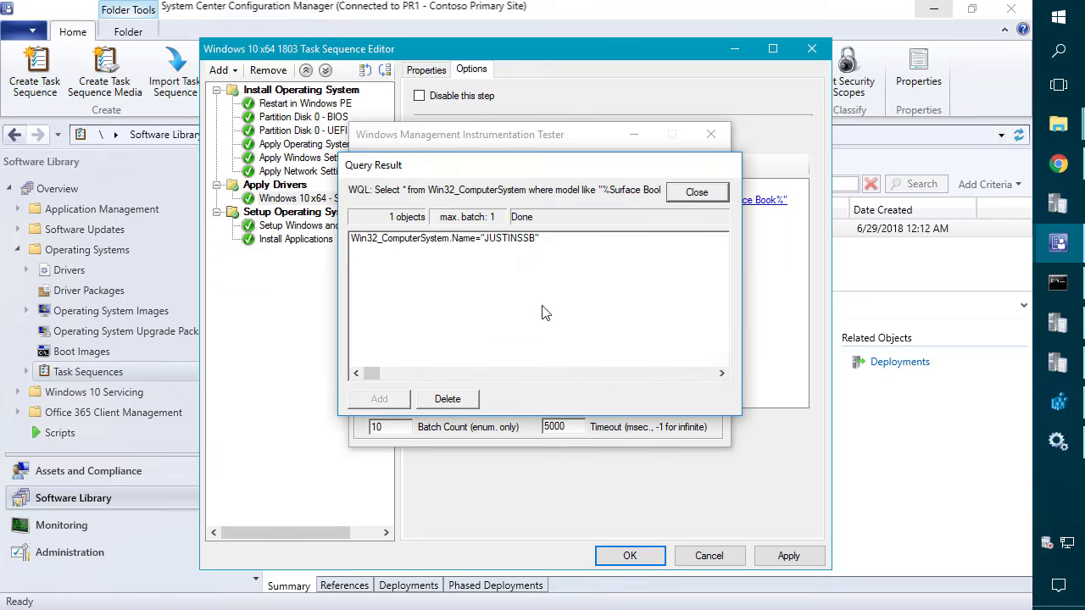
{"action": "left_click", "coordinate": [510, 240]}
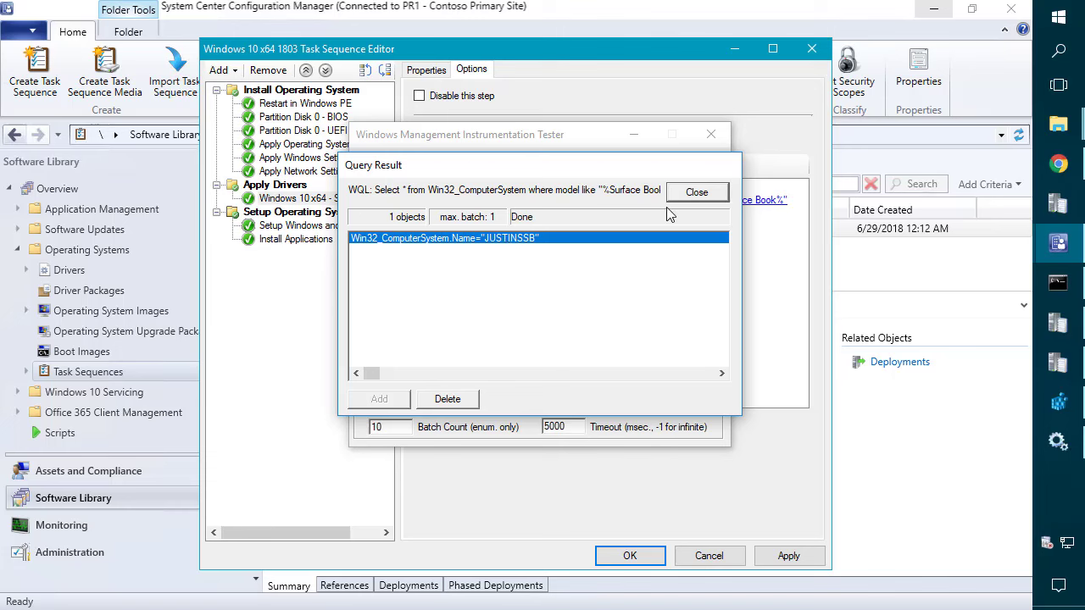
{"action": "left_click", "coordinate": [696, 192]}
Step: Remove the model filter from the query and rerun it for all computer systems
{"action": "left_click", "coordinate": [577, 265]}
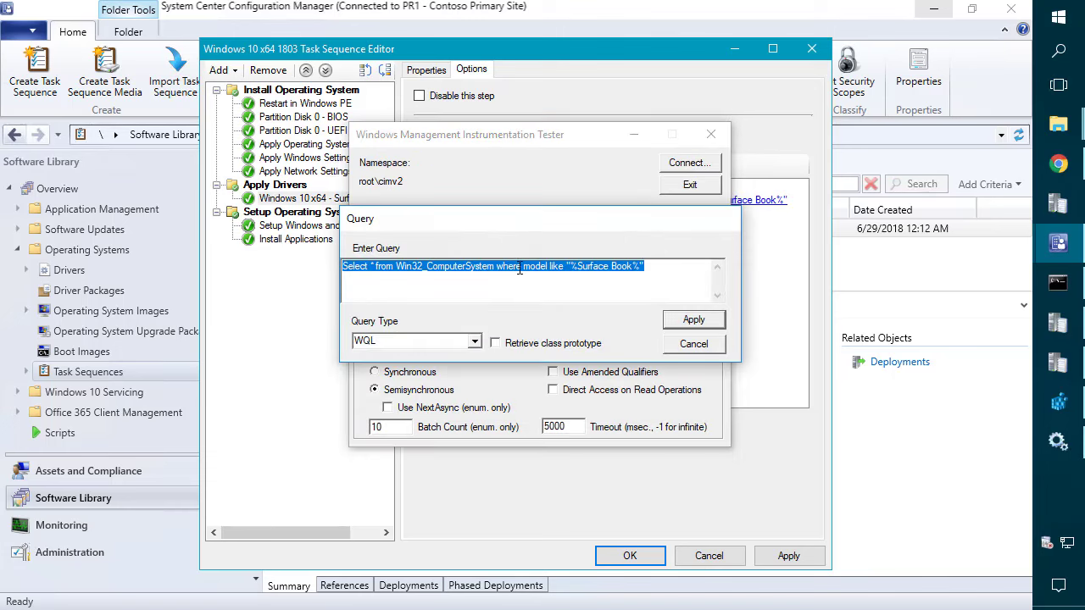
{"action": "left_click", "coordinate": [532, 267]}
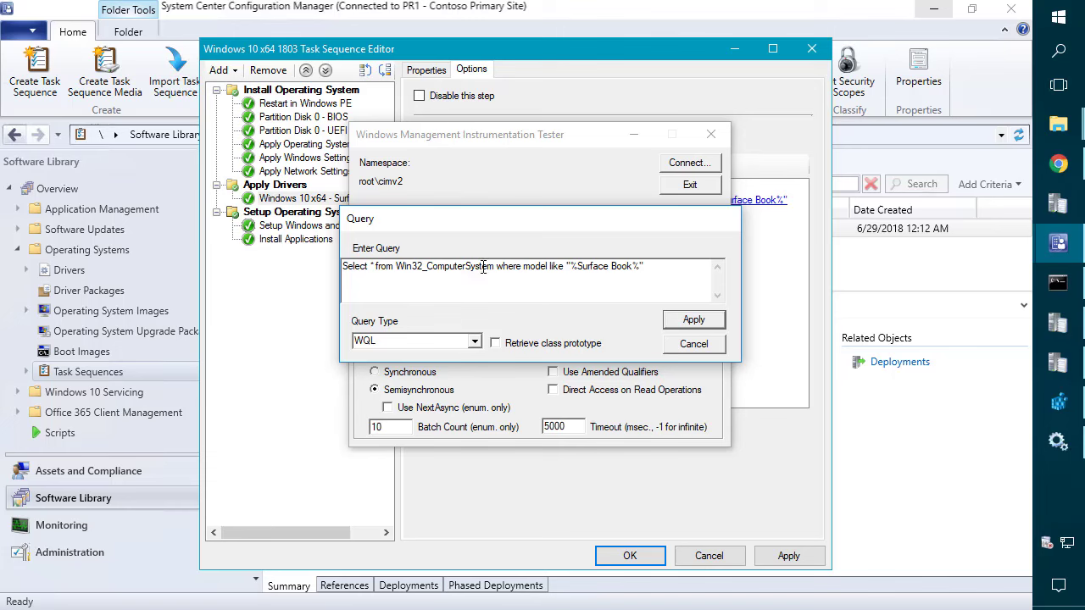
{"action": "left_click_drag", "start_coordinate": [496, 267], "coordinate": [648, 267]}
{"action": "key", "text": "BackSpace"}
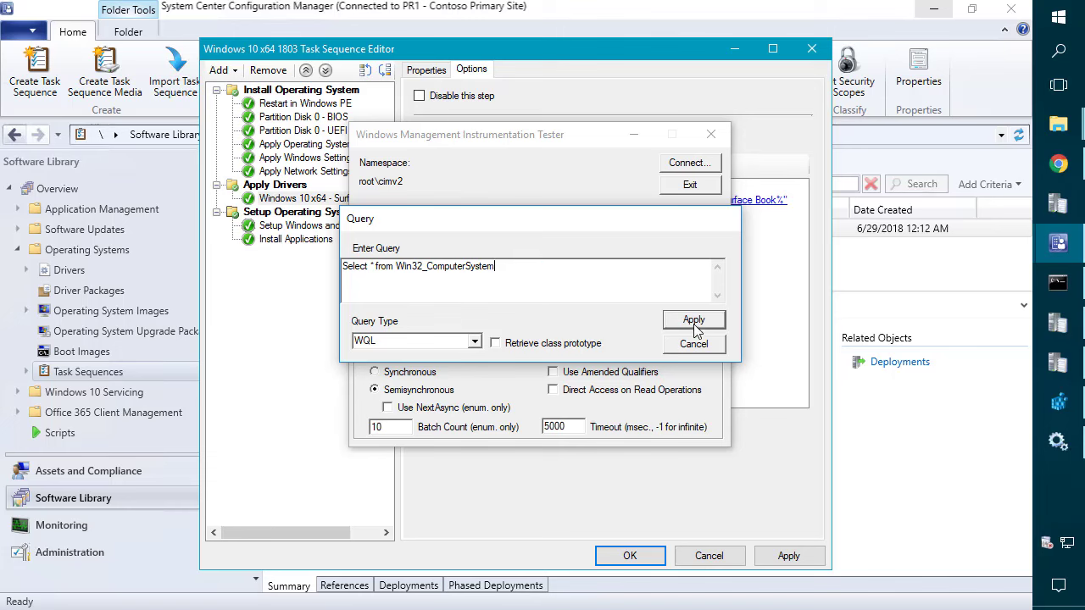
{"action": "left_click", "coordinate": [692, 320]}
{"action": "double_click", "coordinate": [498, 240]}
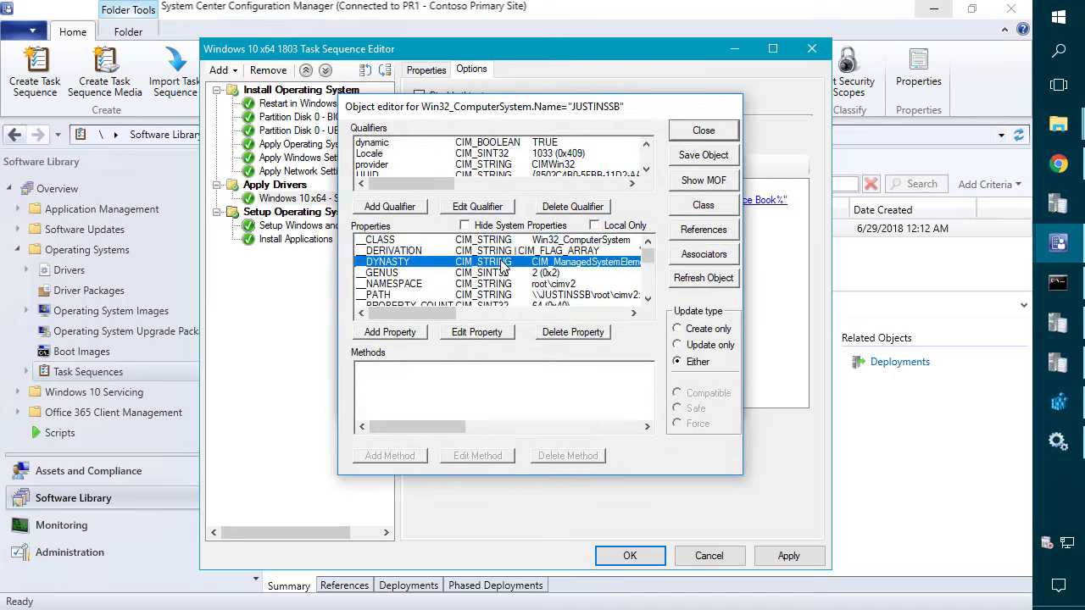
Step: Confirm the Model property reads Surface Book, then close all WMI Tester windows
{"action": "scroll", "coordinate": [505, 266], "scroll_direction": "down", "scroll_amount": 5}
{"action": "scroll", "coordinate": [458, 271], "scroll_direction": "down", "scroll_amount": 6}
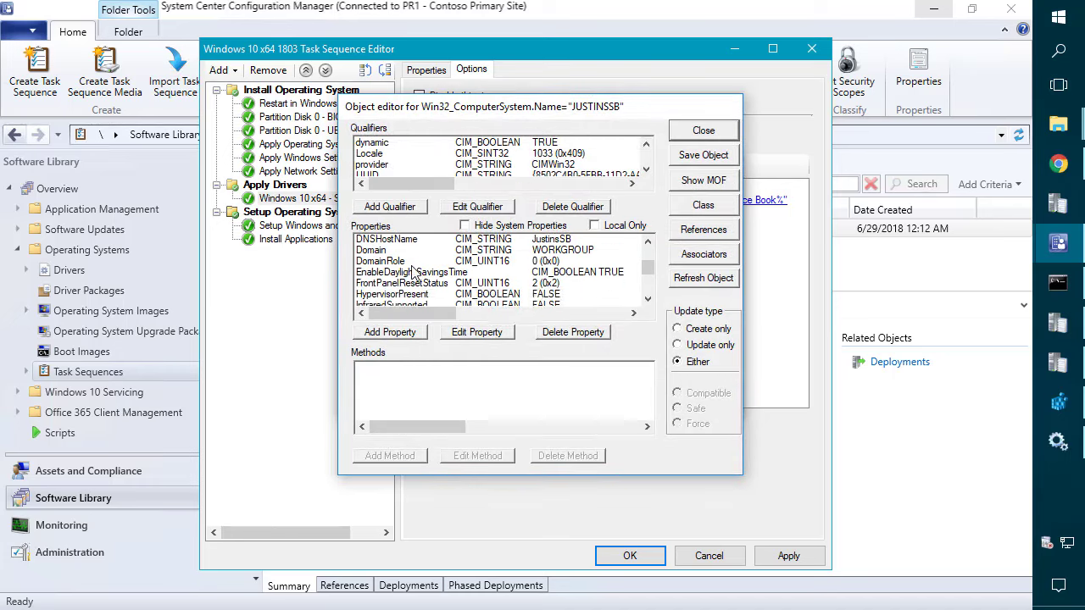
{"action": "scroll", "coordinate": [392, 280], "scroll_direction": "down", "scroll_amount": 2}
{"action": "scroll", "coordinate": [386, 271], "scroll_direction": "up", "scroll_amount": 1}
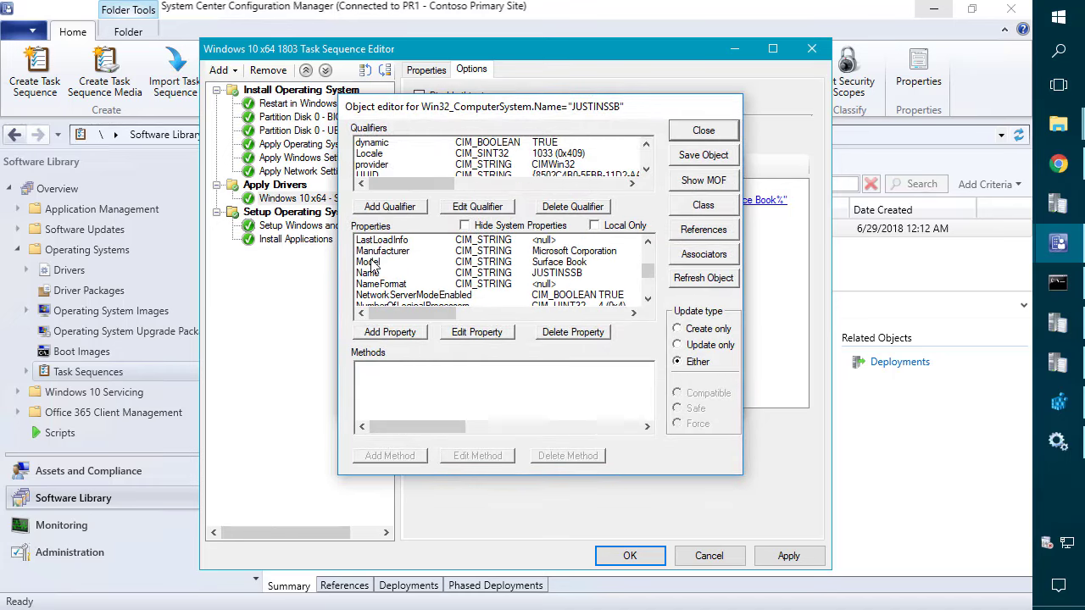
{"action": "double_click", "coordinate": [380, 264]}
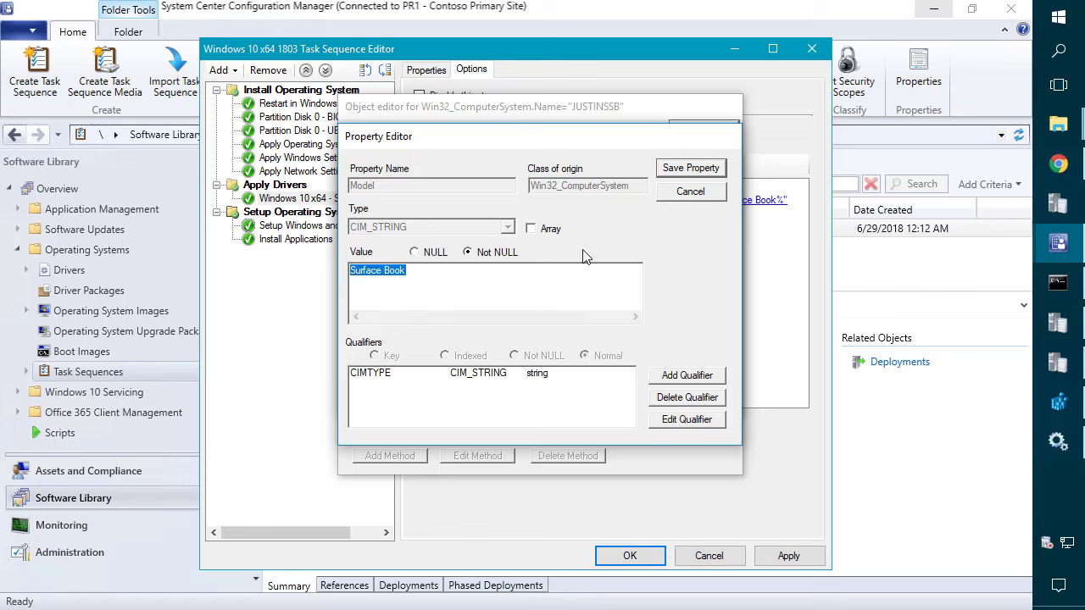
{"action": "left_click", "coordinate": [705, 194]}
{"action": "left_click", "coordinate": [704, 130]}
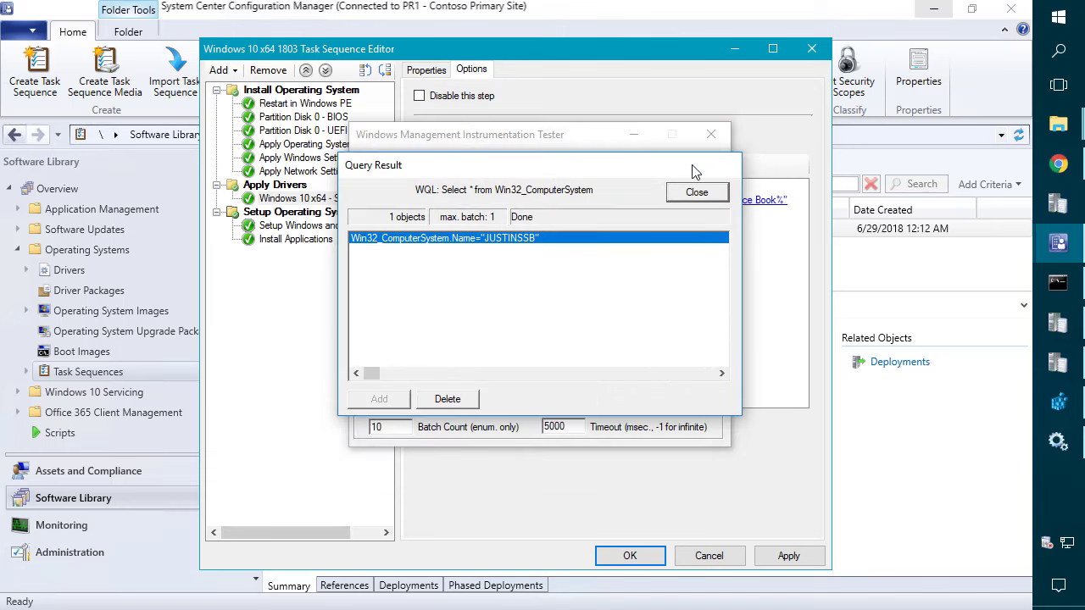
{"action": "left_click", "coordinate": [700, 191]}
{"action": "left_click", "coordinate": [710, 134]}
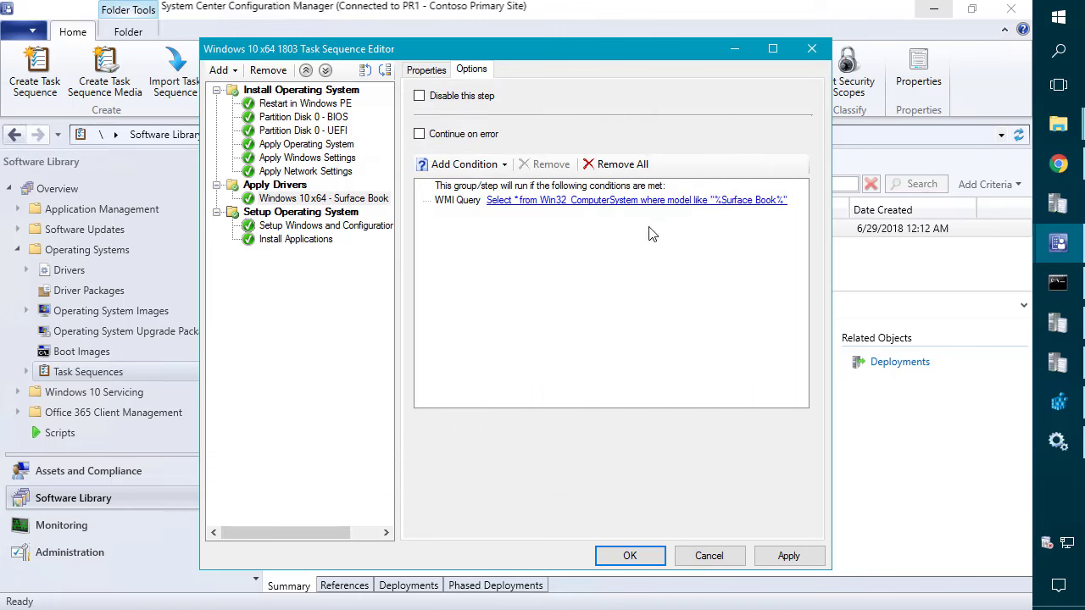
Step: Review the Surface Book driver, Setup Windows and Install Applications (LAPS) steps, then save the task sequence
{"action": "left_click", "coordinate": [342, 200]}
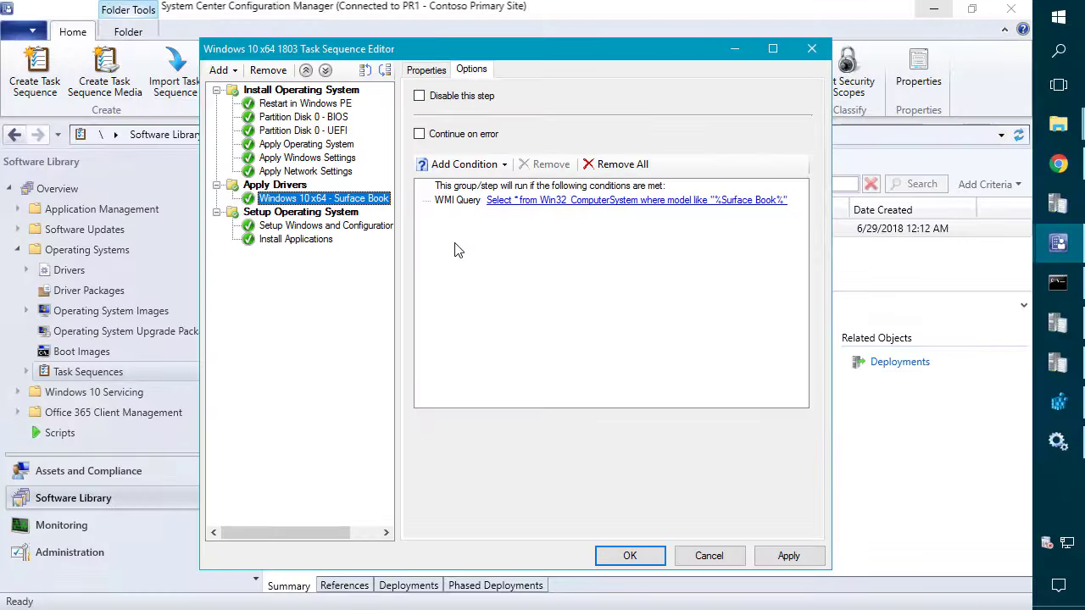
{"action": "left_click", "coordinate": [457, 248]}
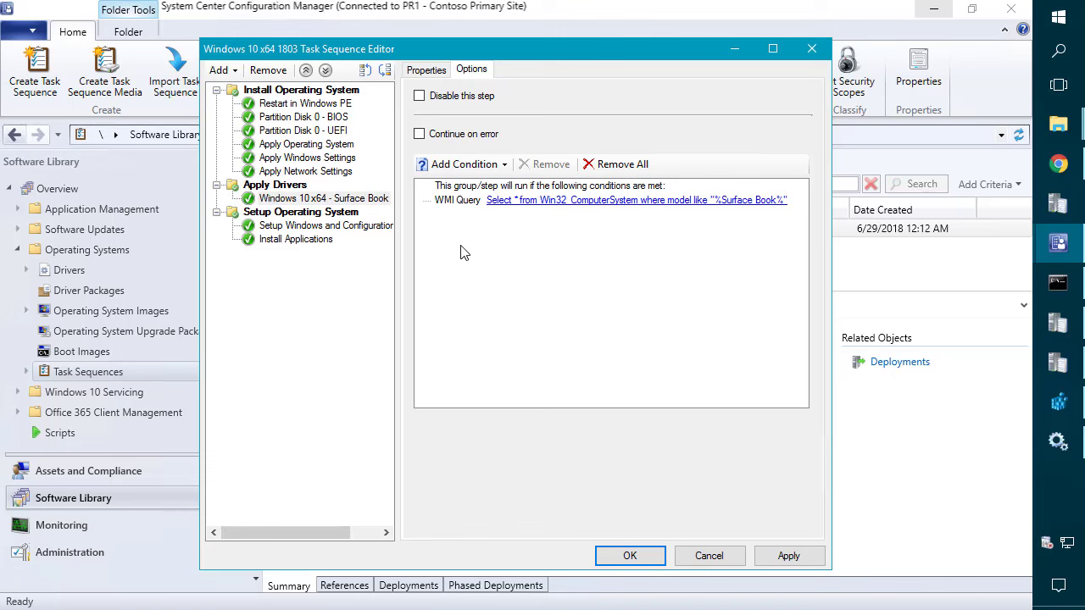
{"action": "left_click", "coordinate": [428, 70]}
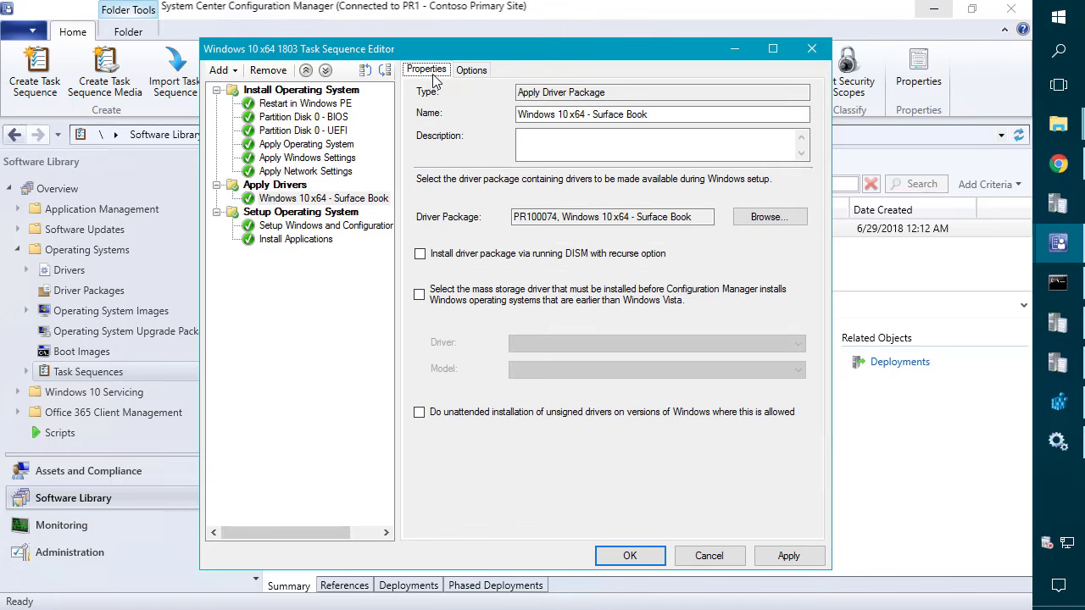
{"action": "left_click", "coordinate": [296, 227]}
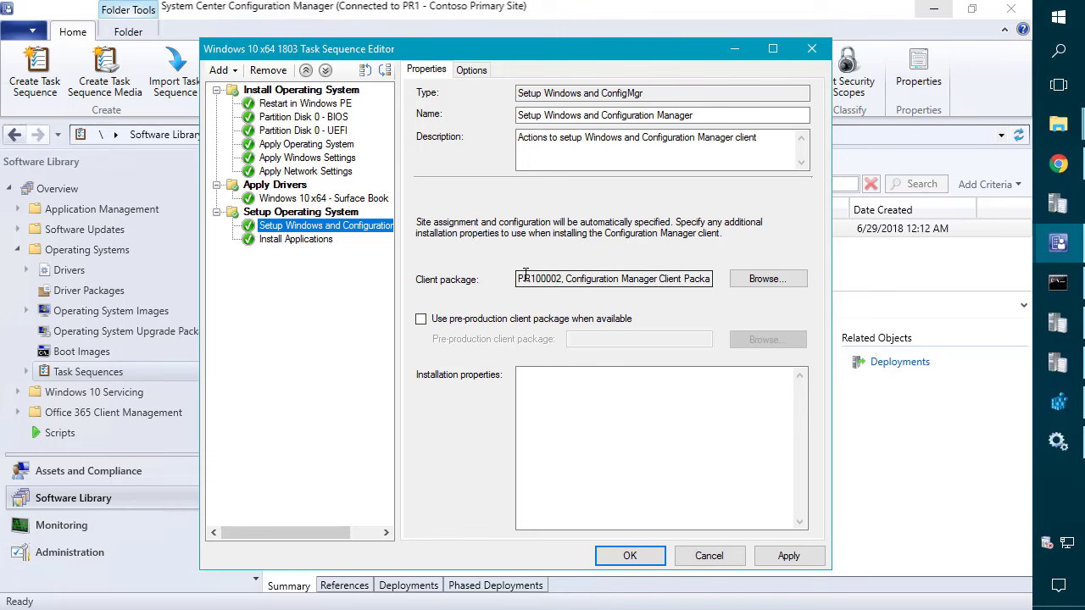
{"action": "left_click_drag", "start_coordinate": [525, 276], "coordinate": [724, 282]}
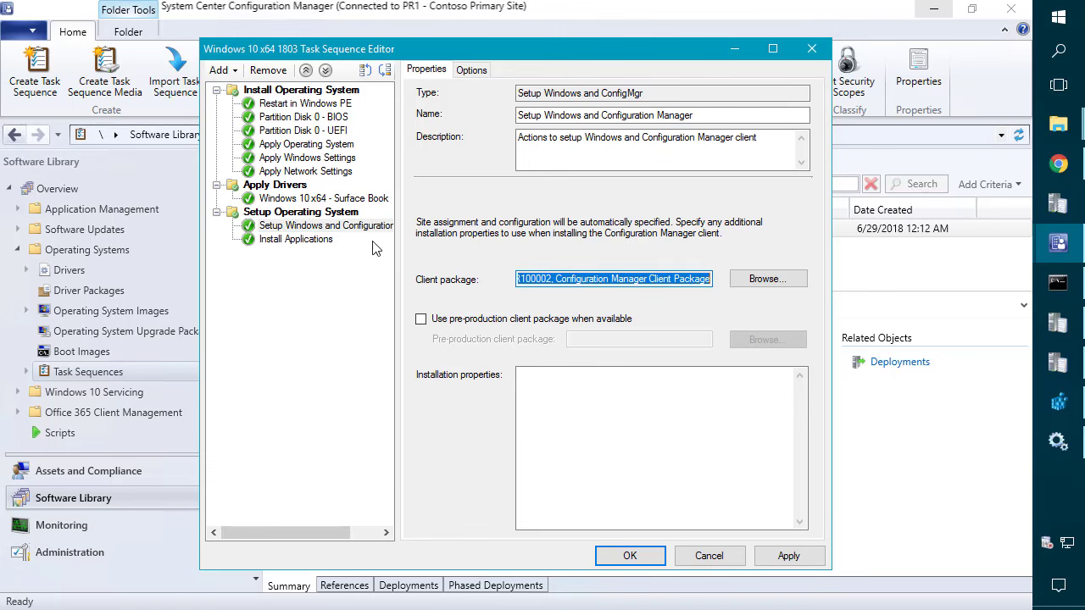
{"action": "left_click", "coordinate": [293, 240]}
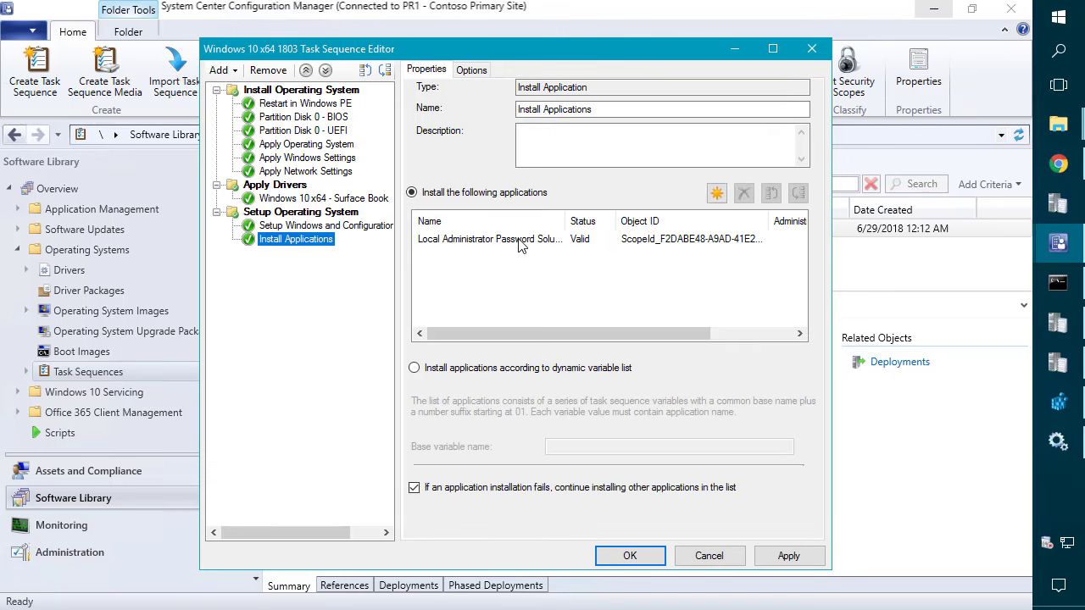
{"action": "left_click", "coordinate": [520, 241]}
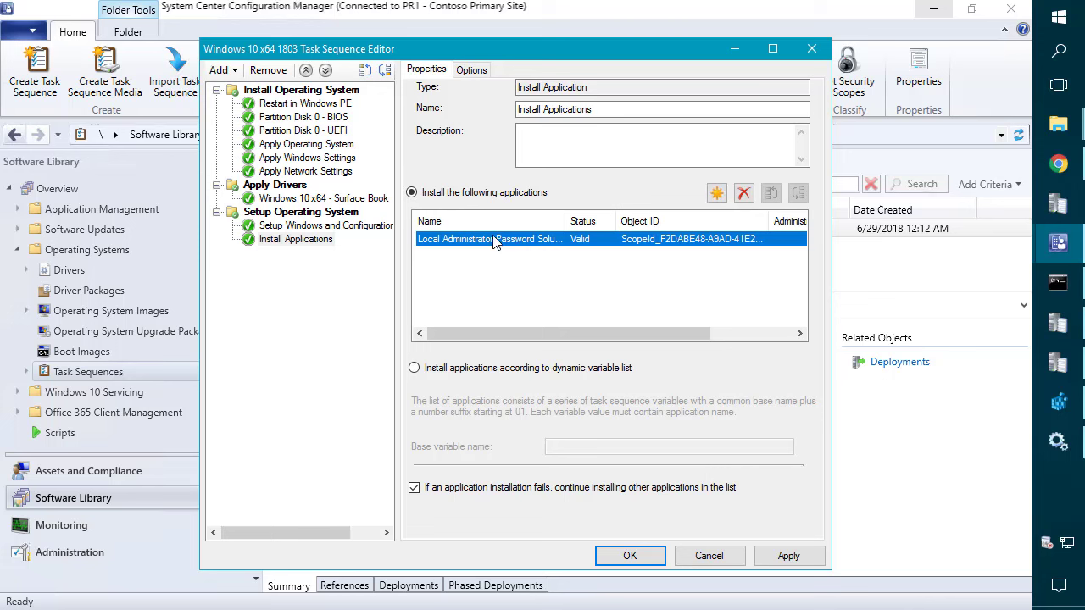
{"action": "left_click", "coordinate": [642, 561]}
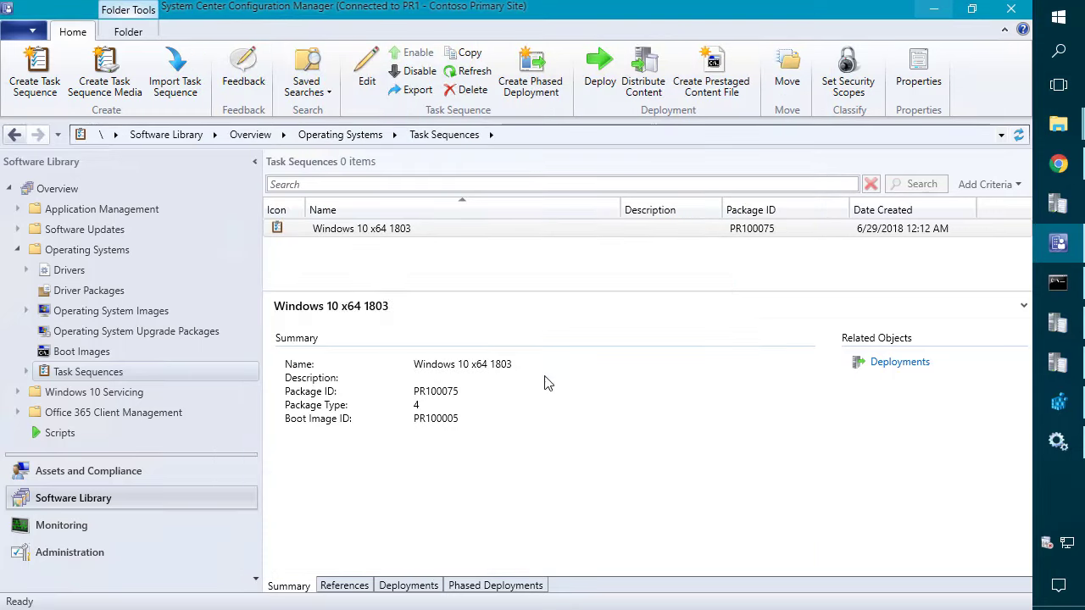
Step: Deploy the Windows 10 x64 1803 task sequence with All Unknown Computers as the target collection
{"action": "left_click", "coordinate": [376, 235]}
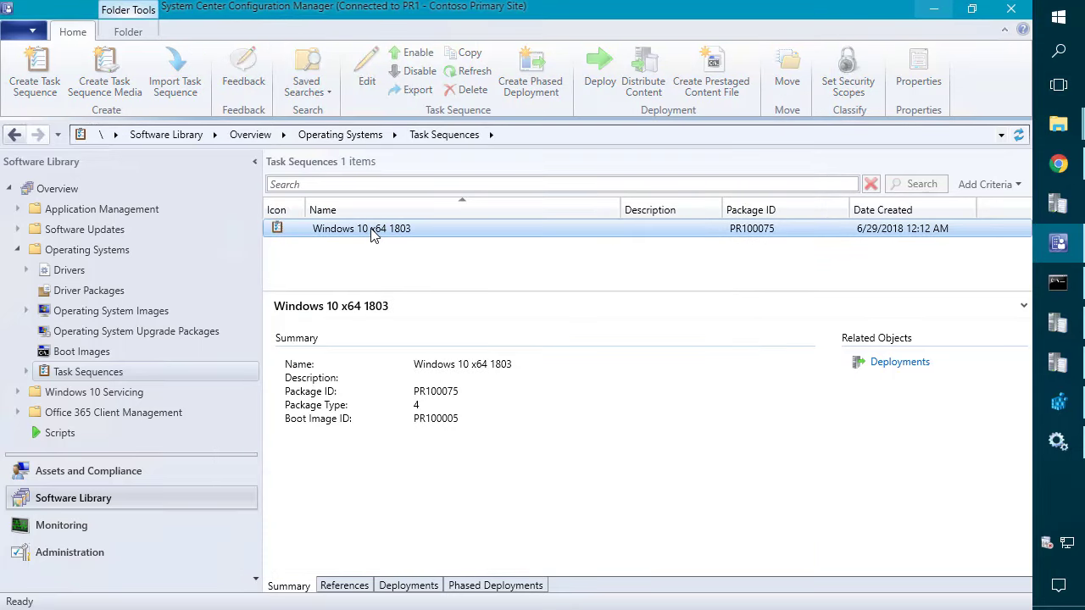
{"action": "right_click", "coordinate": [358, 229]}
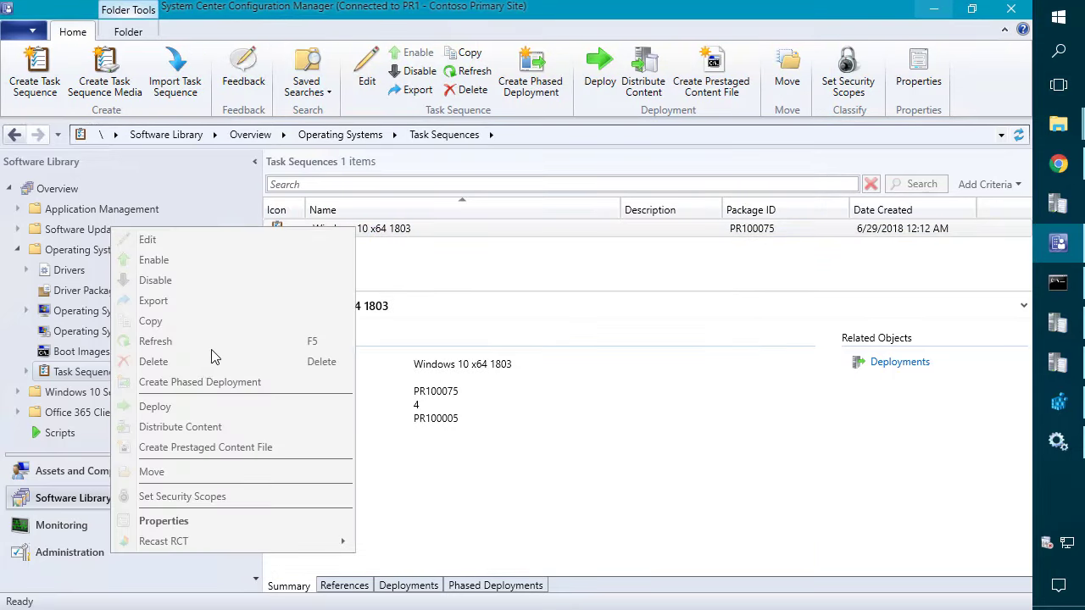
{"action": "left_click", "coordinate": [189, 413]}
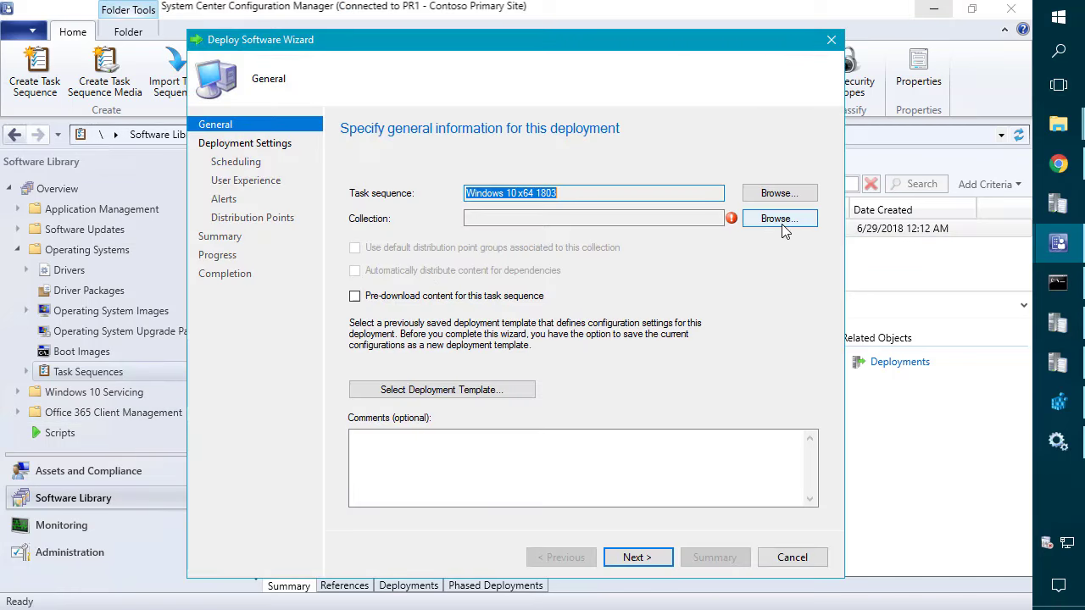
{"action": "left_click", "coordinate": [765, 225]}
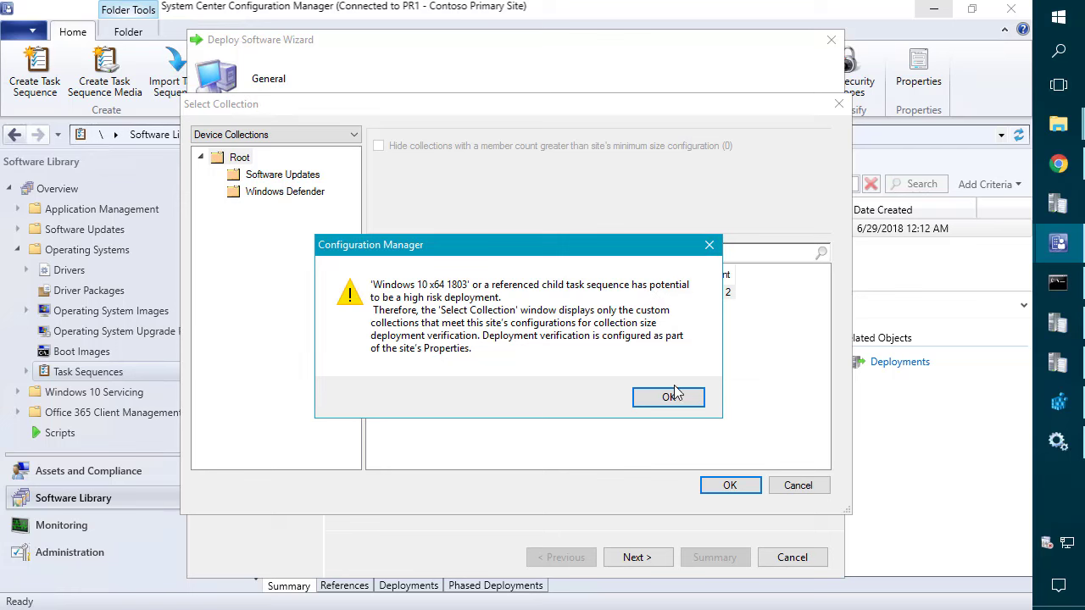
{"action": "left_click", "coordinate": [674, 393]}
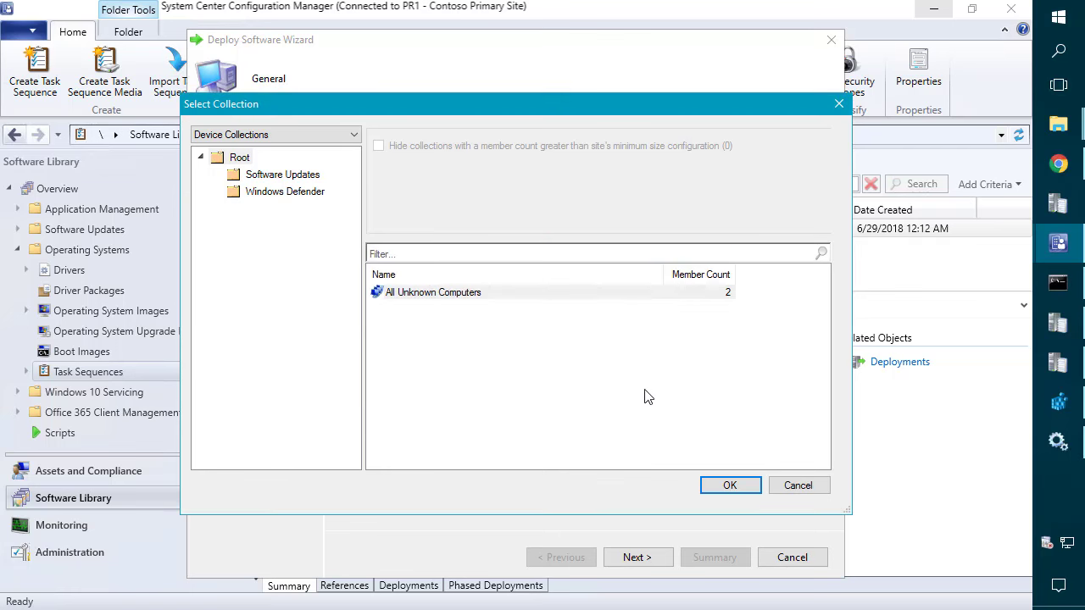
{"action": "left_click", "coordinate": [436, 293]}
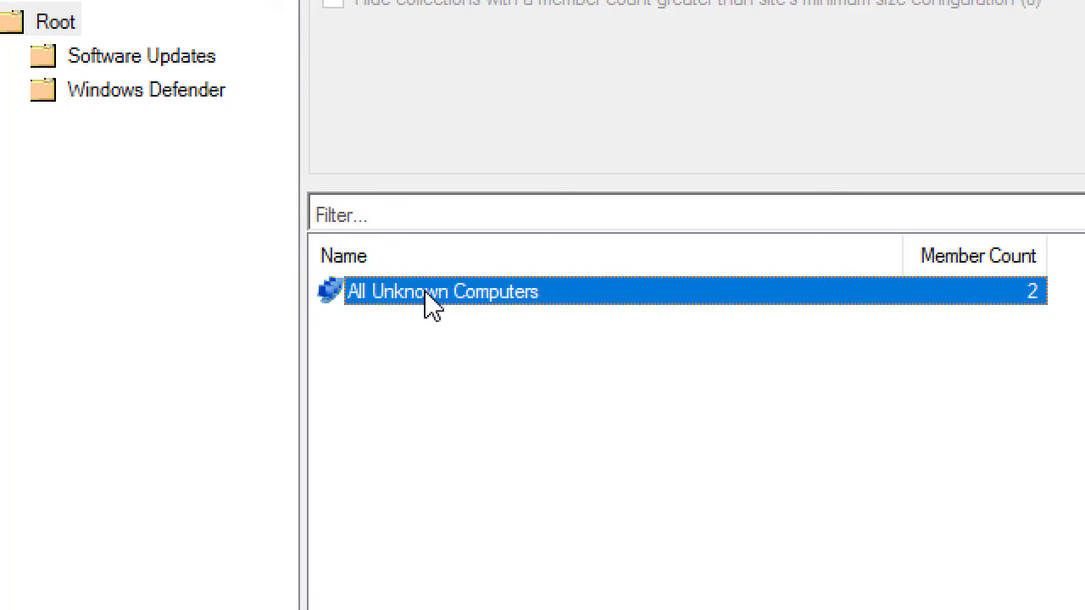
{"action": "double_click", "coordinate": [432, 293]}
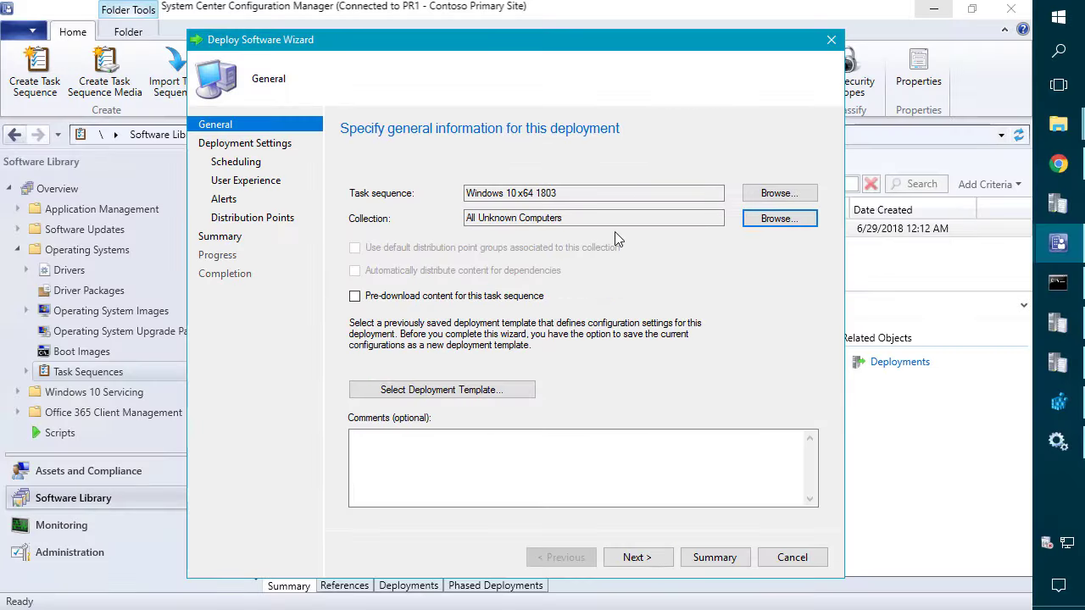
{"action": "left_click_drag", "start_coordinate": [704, 143], "coordinate": [598, 151]}
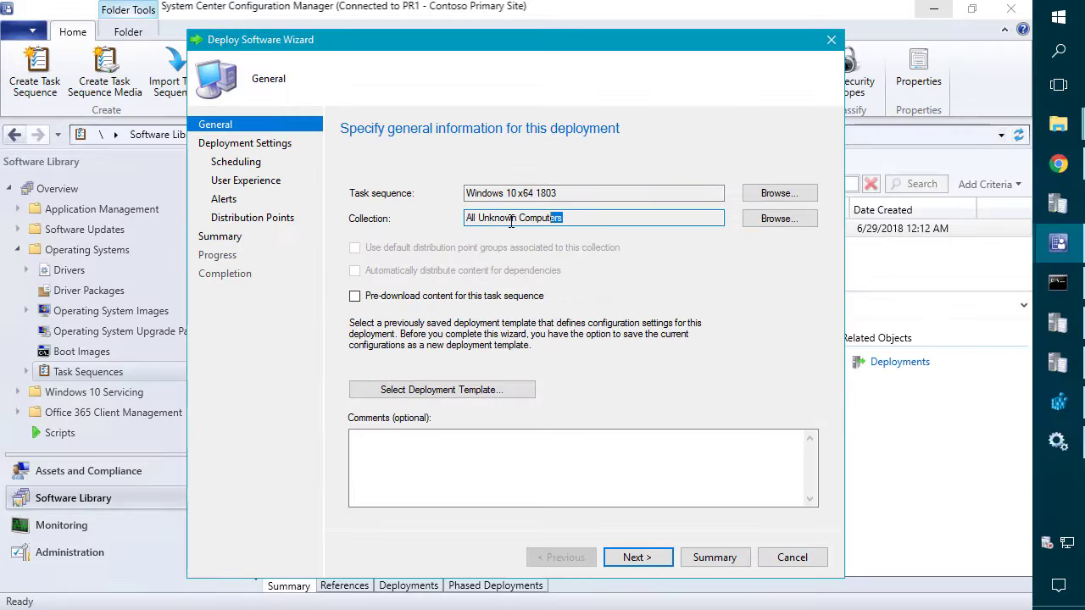
{"action": "left_click_drag", "start_coordinate": [511, 220], "coordinate": [448, 213]}
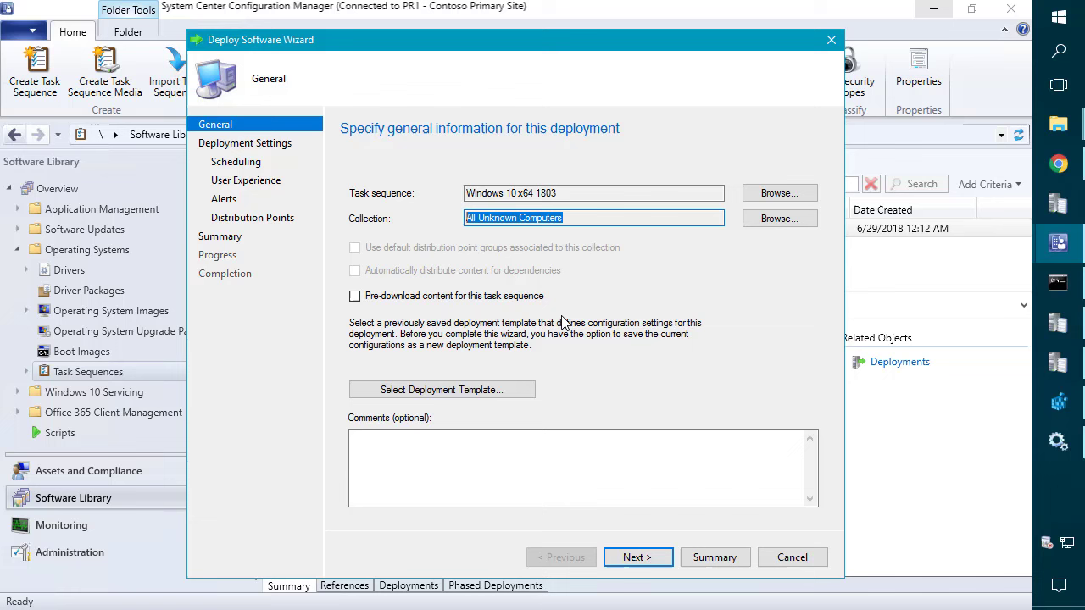
Step: Set the deployment purpose to Available, offered only to media and PXE
{"action": "left_click", "coordinate": [635, 559]}
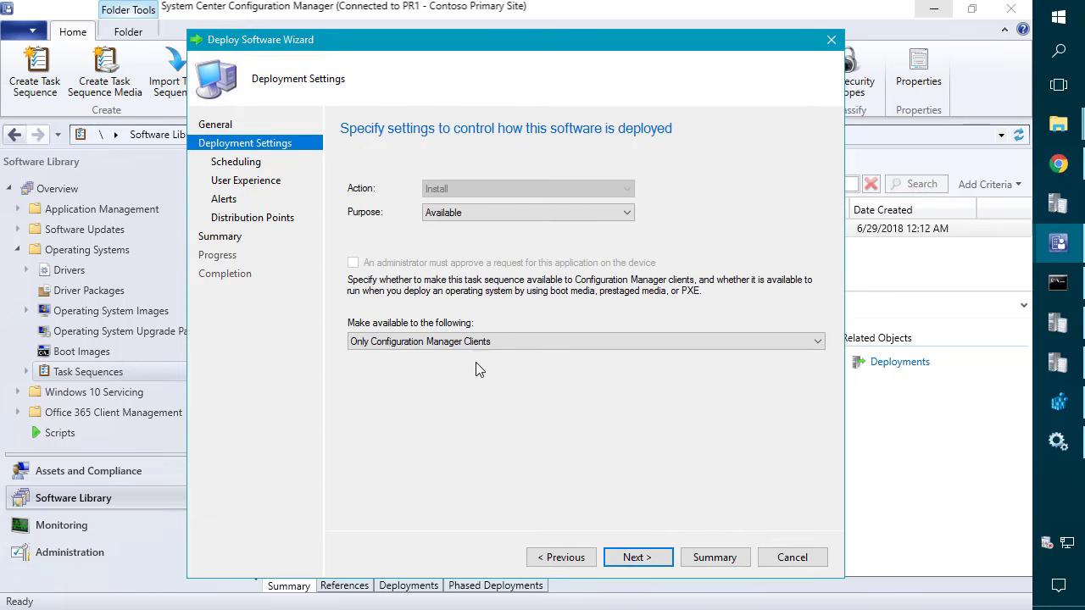
{"action": "left_click", "coordinate": [444, 344]}
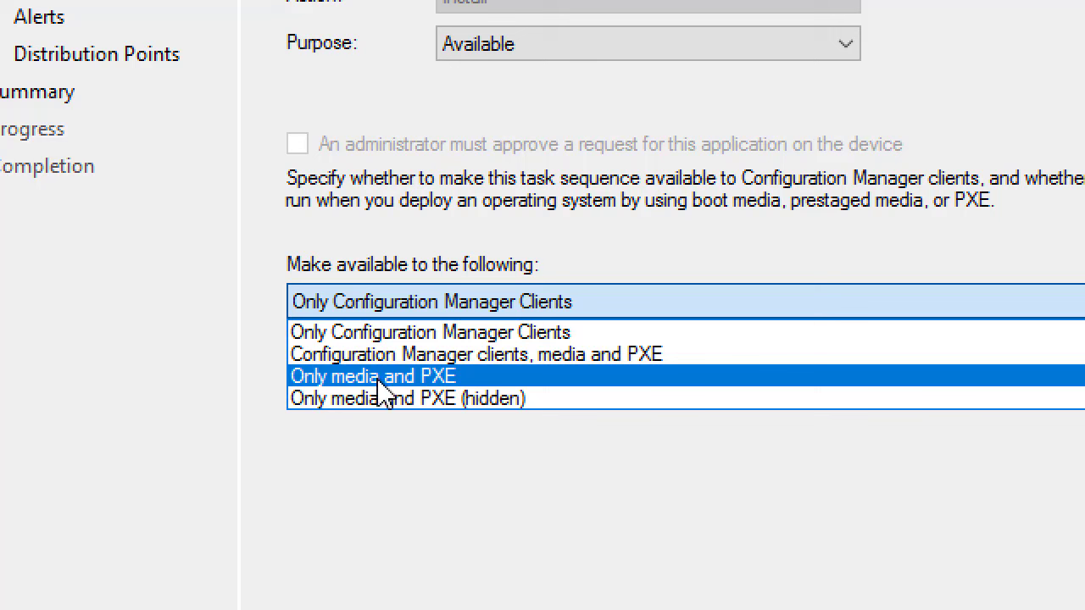
{"action": "left_click", "coordinate": [380, 383]}
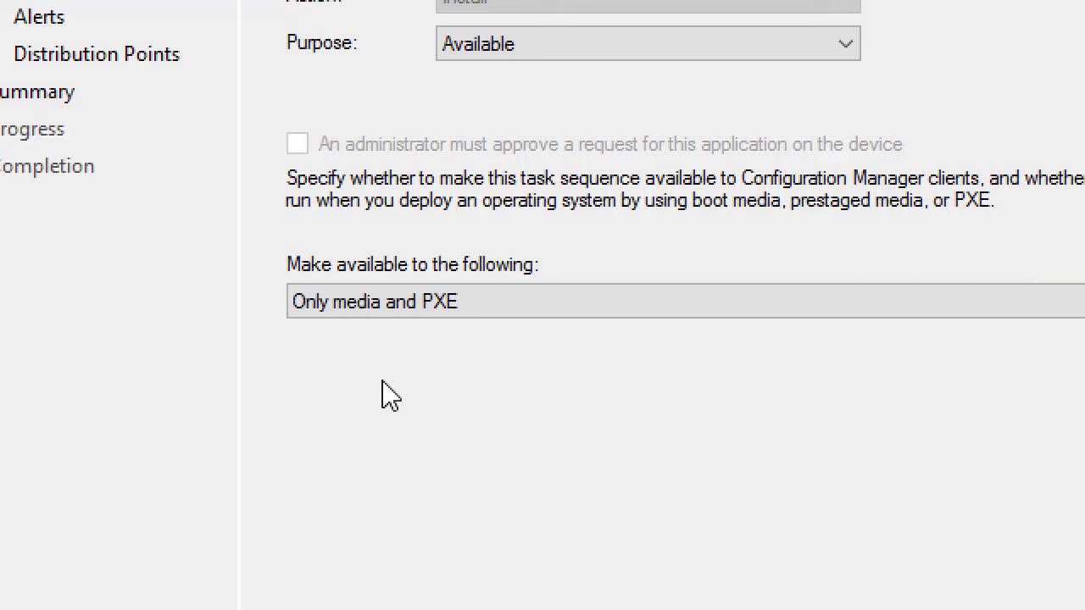
{"action": "left_click", "coordinate": [504, 222]}
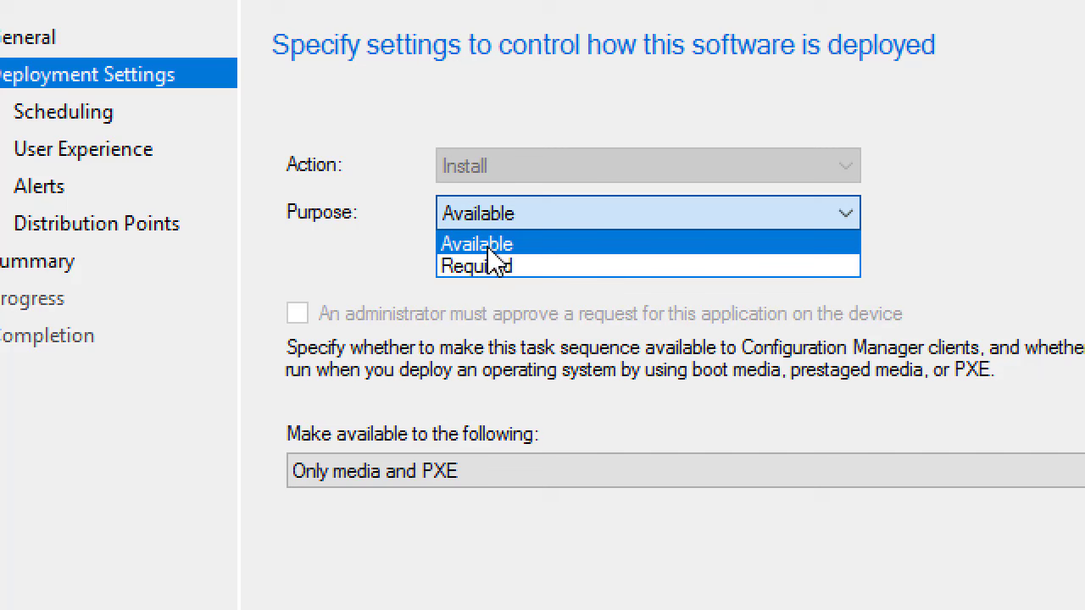
{"action": "left_click", "coordinate": [495, 244]}
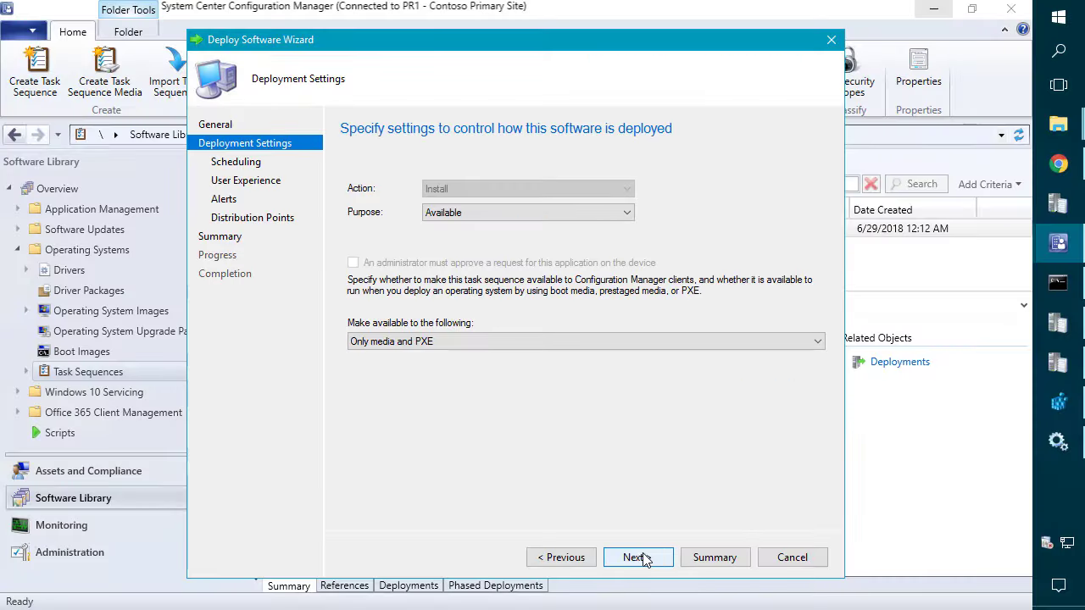
{"action": "left_click", "coordinate": [644, 559]}
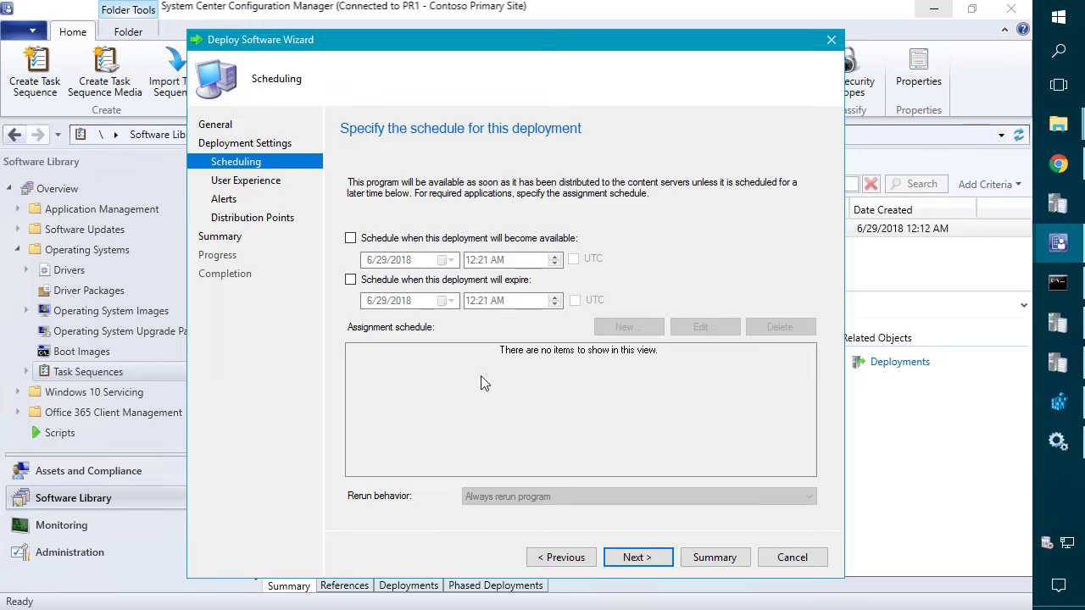
Step: Accept the default User Experience settings, keeping task sequence progress shown
{"action": "left_click", "coordinate": [637, 559]}
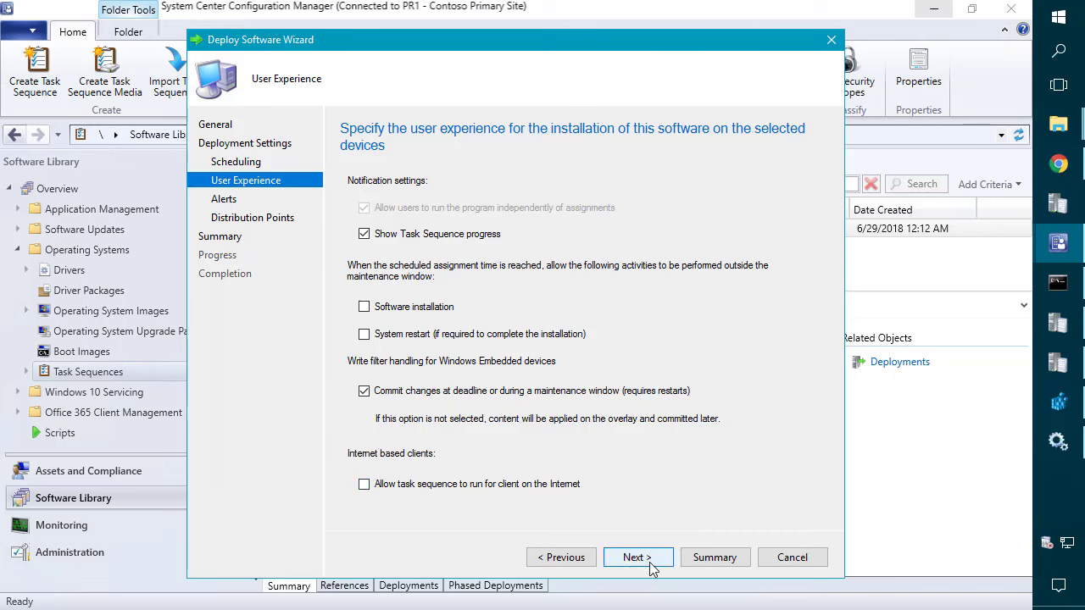
{"action": "left_click", "coordinate": [637, 558]}
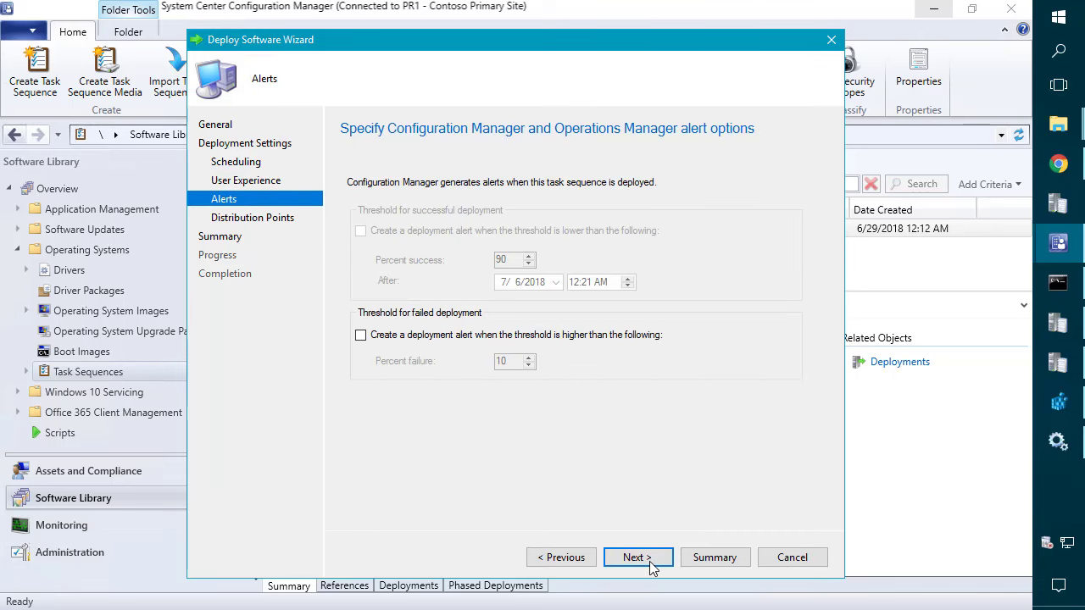
Step: Keep downloading content locally when needed and leave remote distribution point fallback off
{"action": "left_click", "coordinate": [637, 557]}
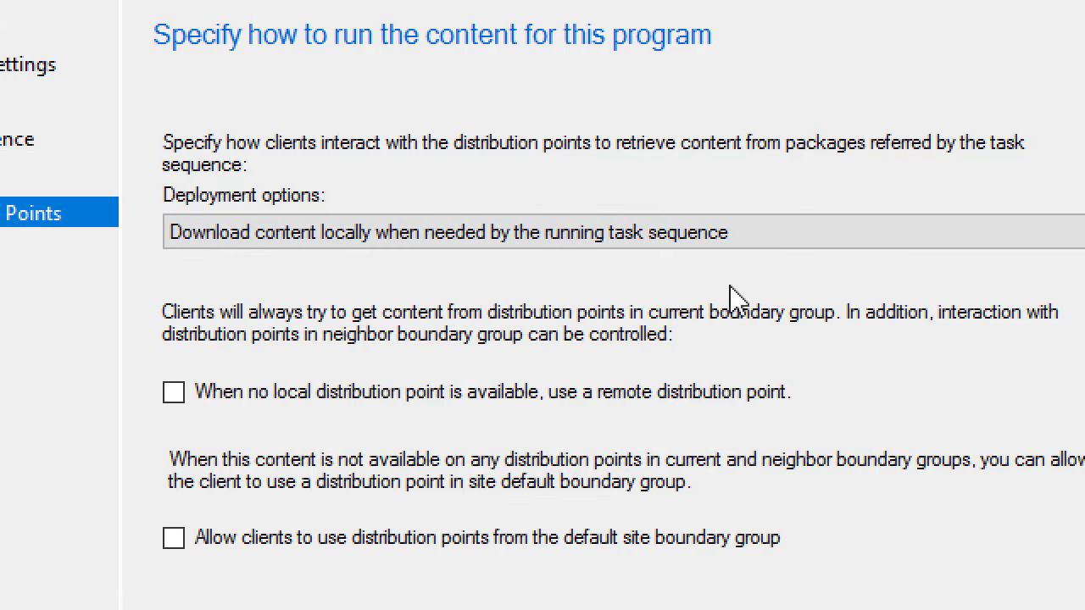
{"action": "left_click", "coordinate": [525, 239]}
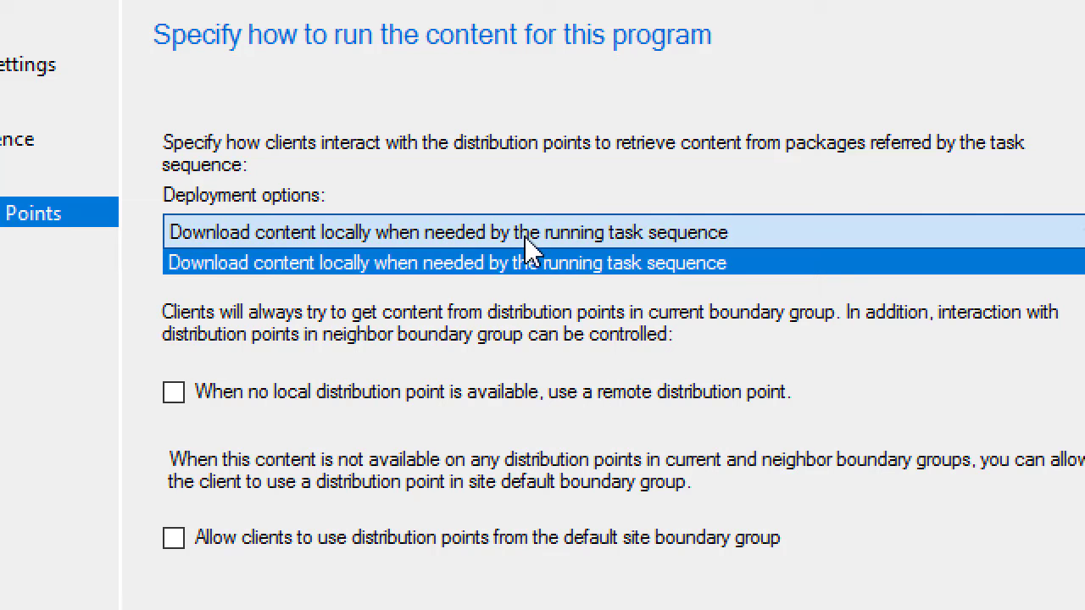
{"action": "left_click", "coordinate": [516, 314]}
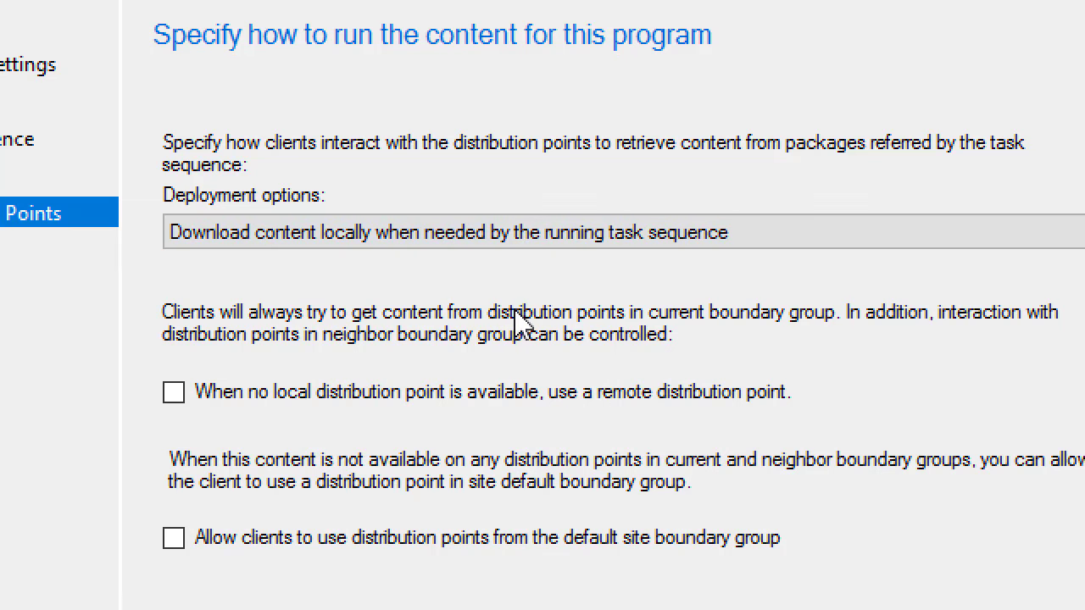
{"action": "left_click", "coordinate": [386, 394]}
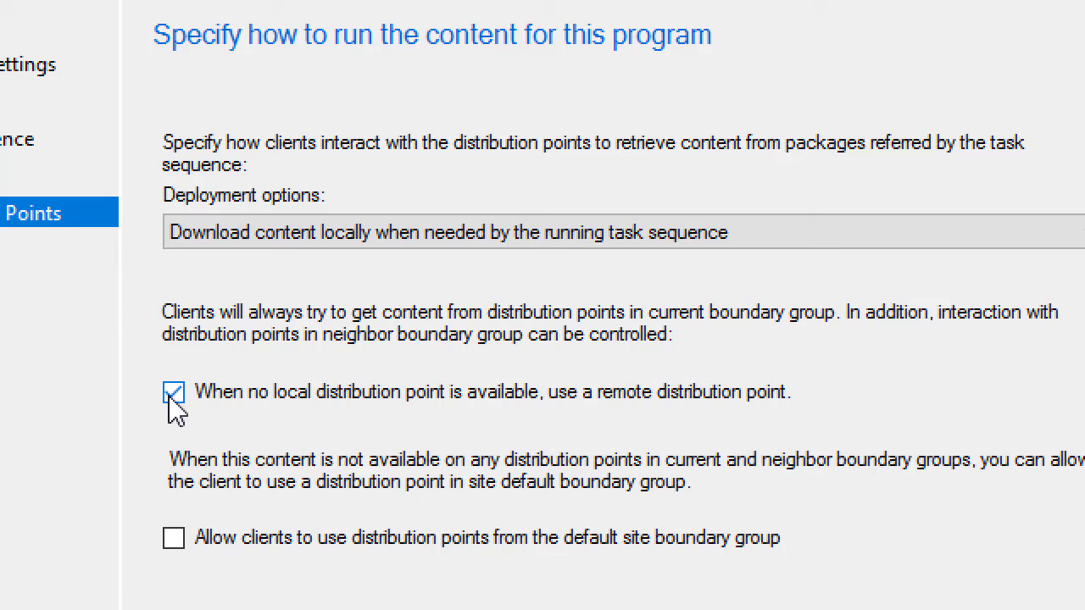
{"action": "left_click", "coordinate": [173, 396]}
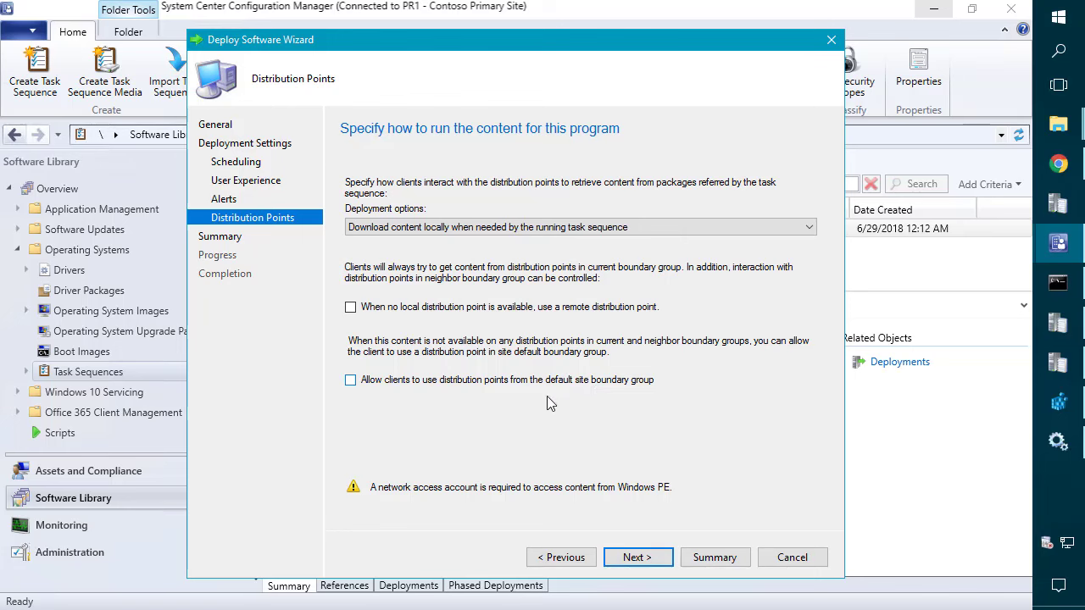
Step: Review the summary, create the deployment and close the wizard
{"action": "left_click", "coordinate": [634, 559]}
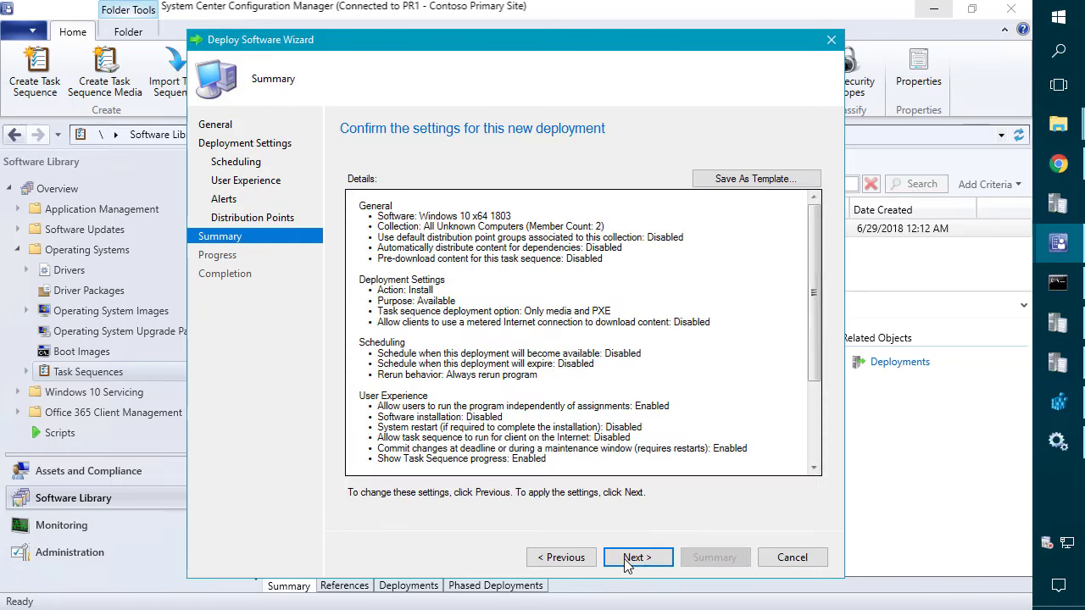
{"action": "left_click", "coordinate": [641, 561]}
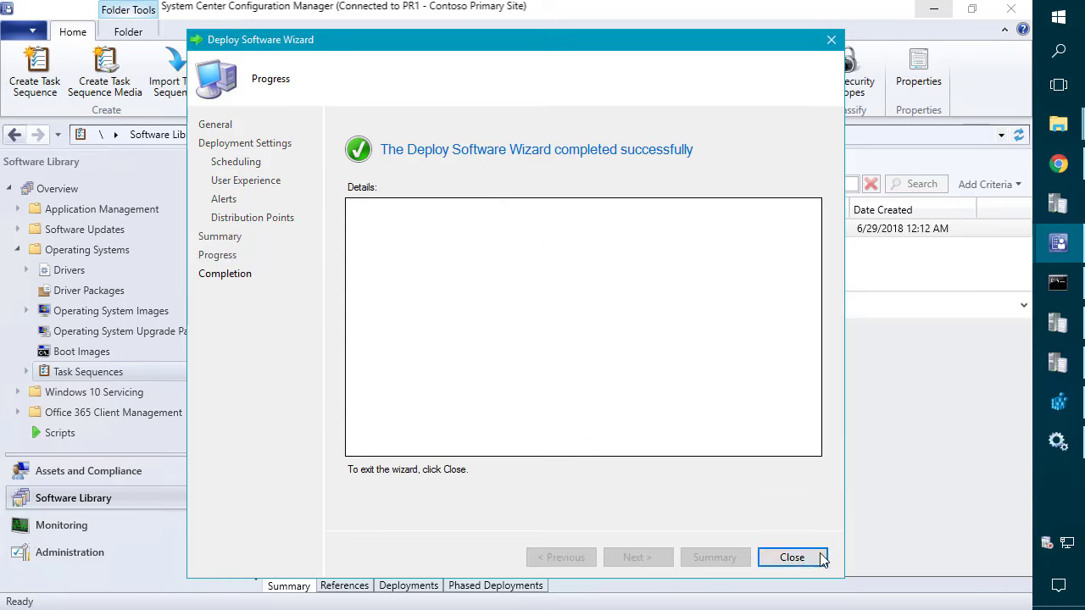
{"action": "left_click", "coordinate": [792, 558]}
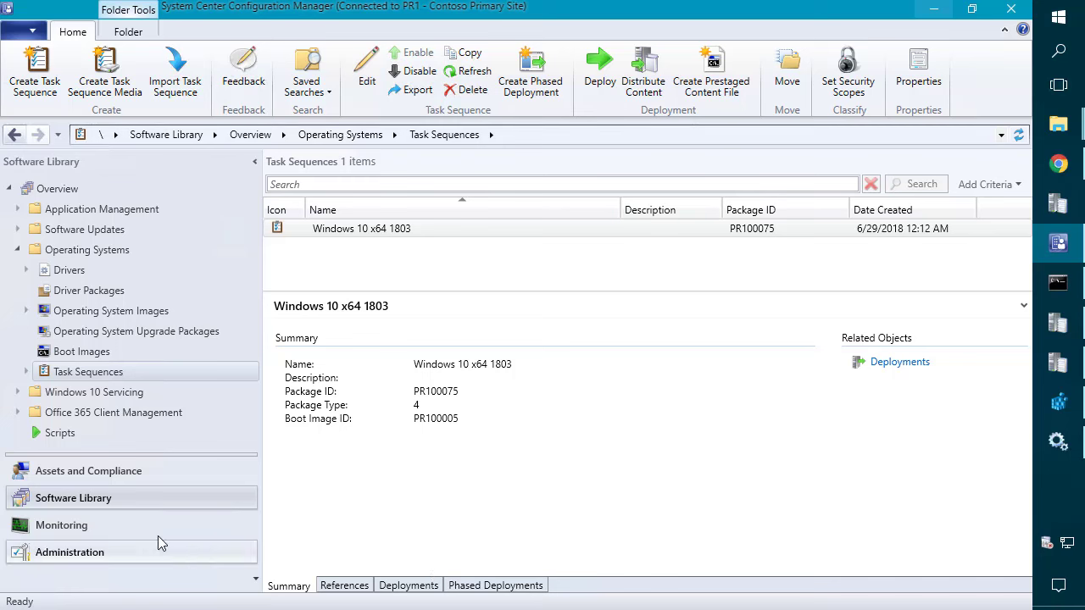
Step: Open All Unknown Computers properties and review its Windows 10 x64 1803 deployment and OSDComputerName variable
{"action": "left_click", "coordinate": [98, 471]}
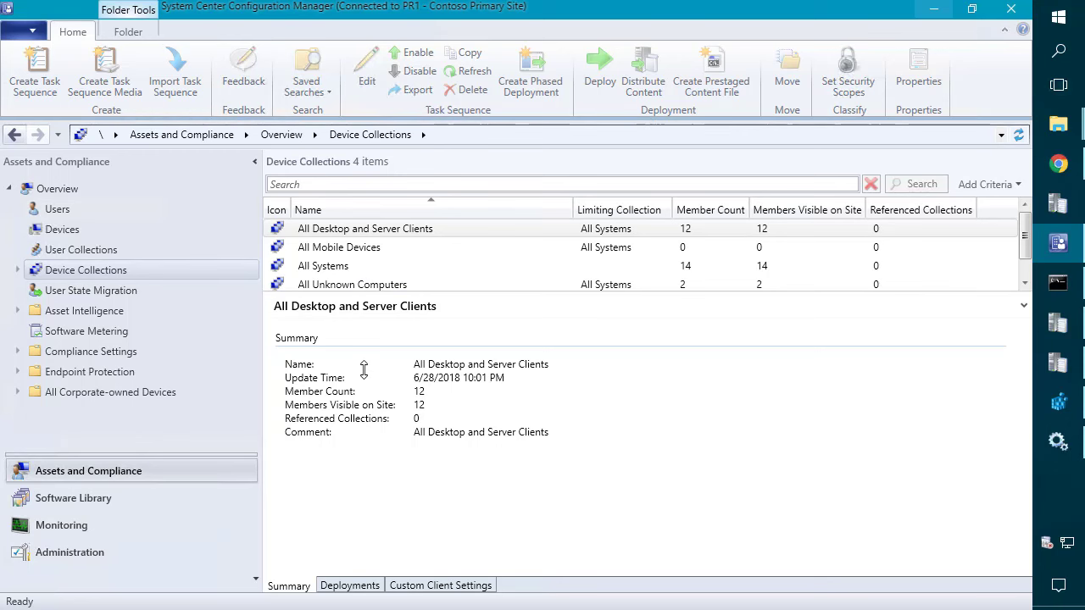
{"action": "left_click", "coordinate": [378, 286]}
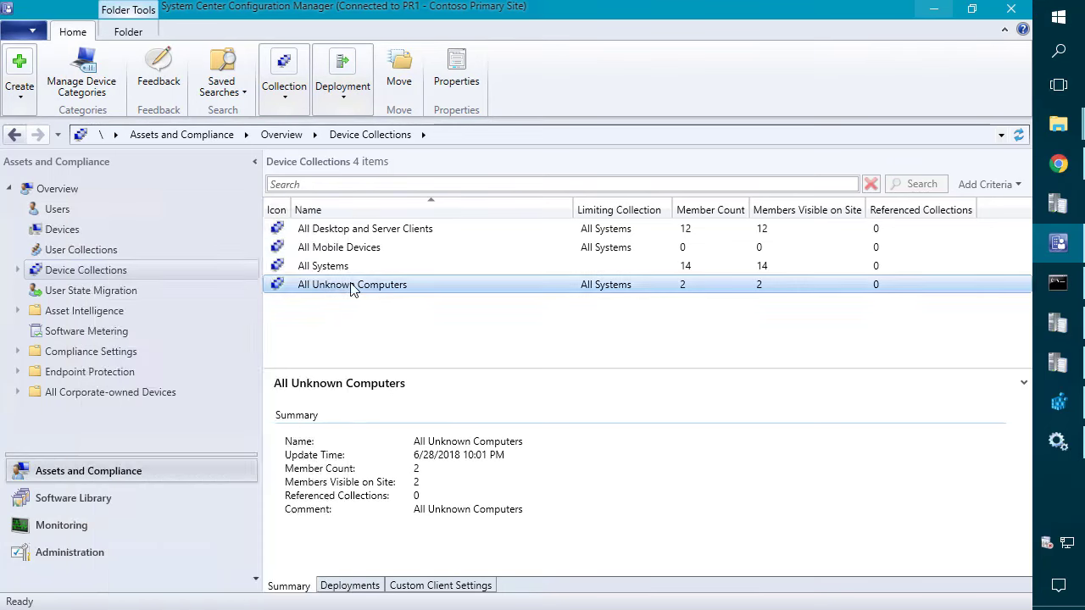
{"action": "right_click", "coordinate": [352, 286]}
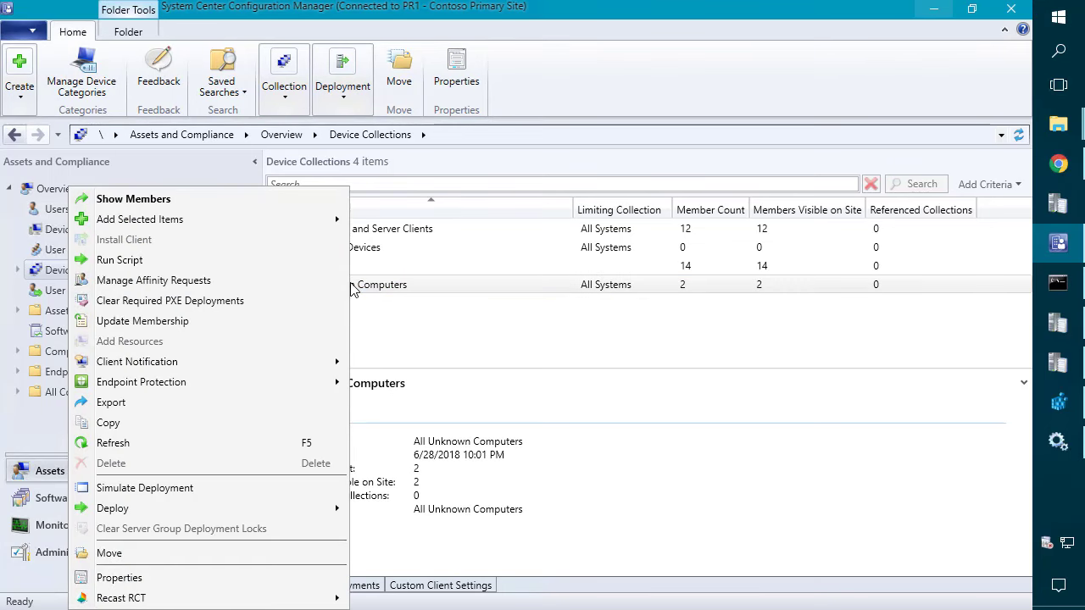
{"action": "left_click", "coordinate": [200, 578]}
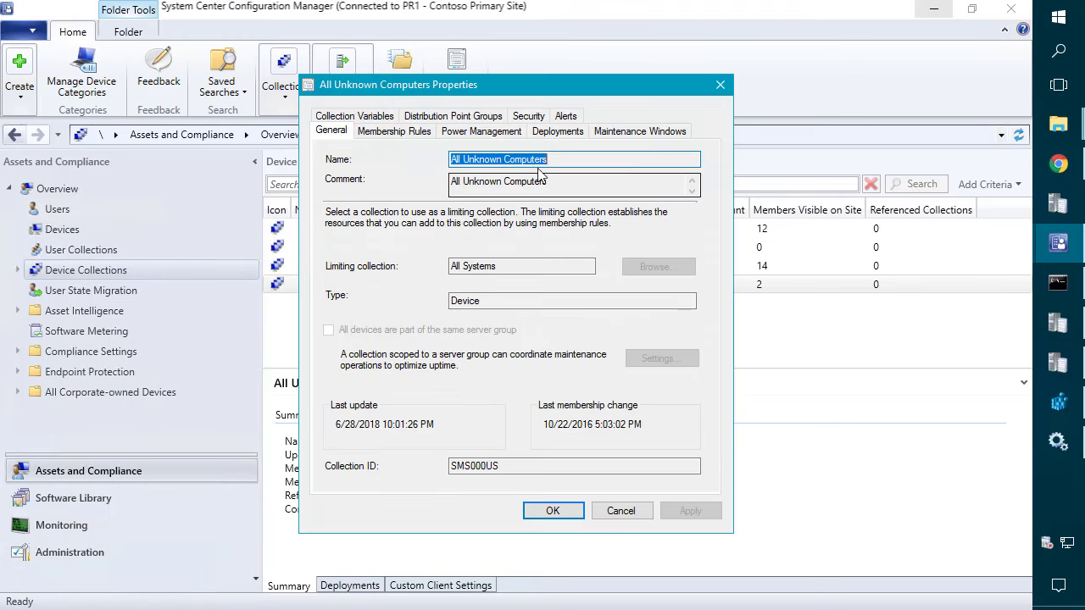
{"action": "left_click", "coordinate": [558, 132]}
{"action": "left_click", "coordinate": [389, 272]}
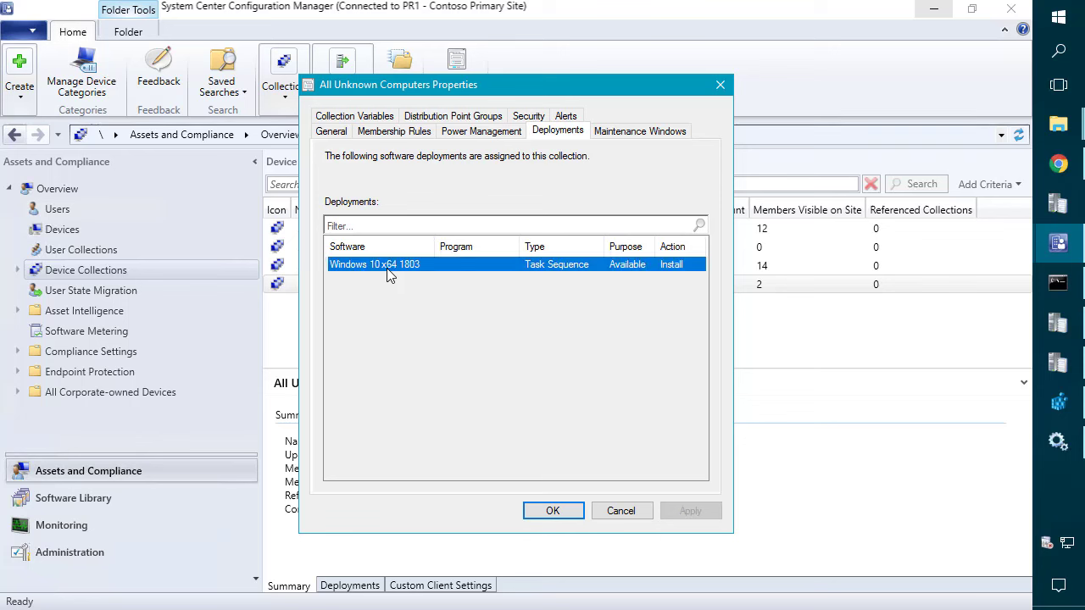
{"action": "left_click", "coordinate": [360, 116]}
{"action": "left_click", "coordinate": [384, 334]}
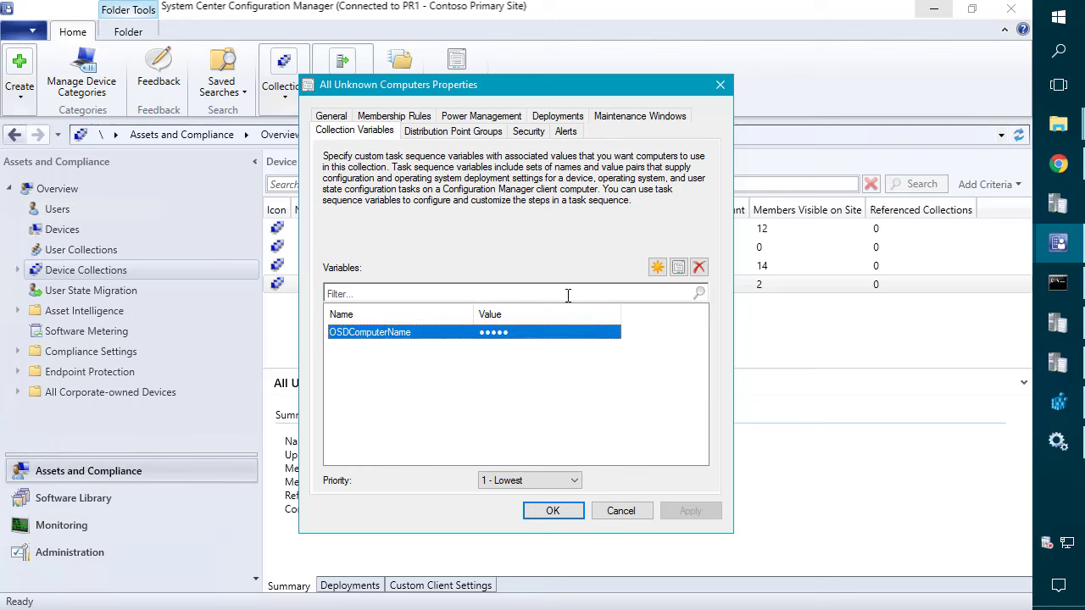
Step: Delete the existing OSDComputerName collection variable
{"action": "double_click", "coordinate": [387, 333]}
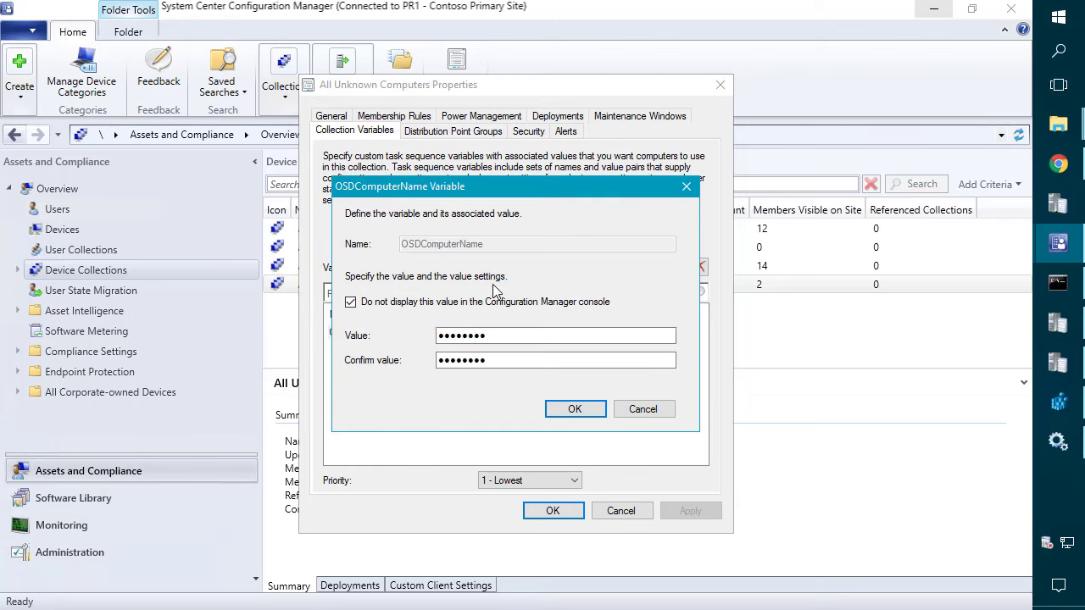
{"action": "left_click", "coordinate": [642, 409]}
{"action": "left_click", "coordinate": [699, 267]}
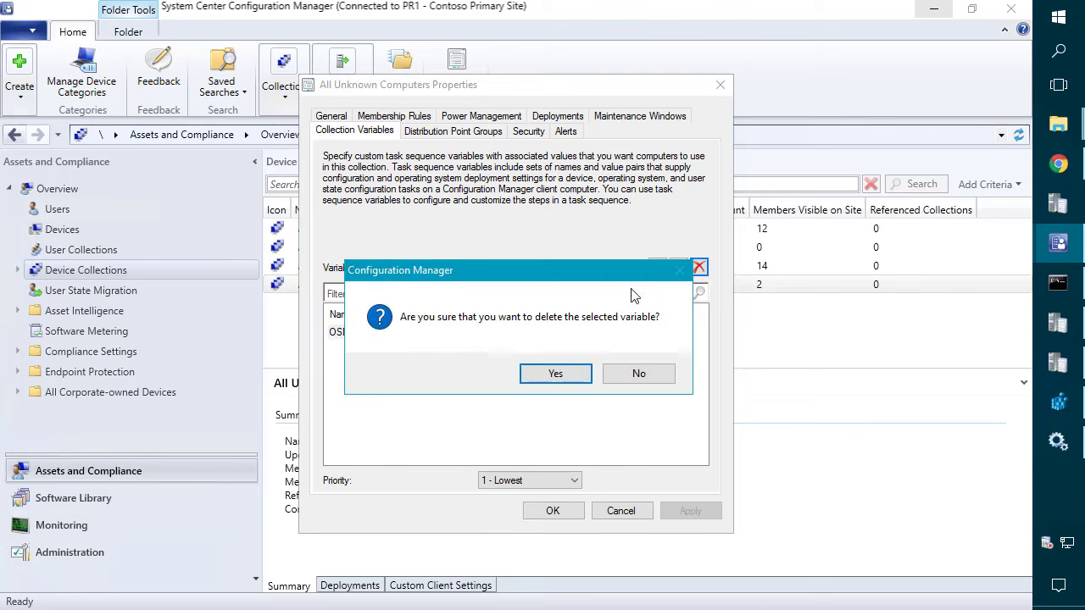
{"action": "left_click", "coordinate": [565, 377]}
Step: Create a new OSDComputerName variable, apply it, and save the collection properties
{"action": "left_click", "coordinate": [651, 266]}
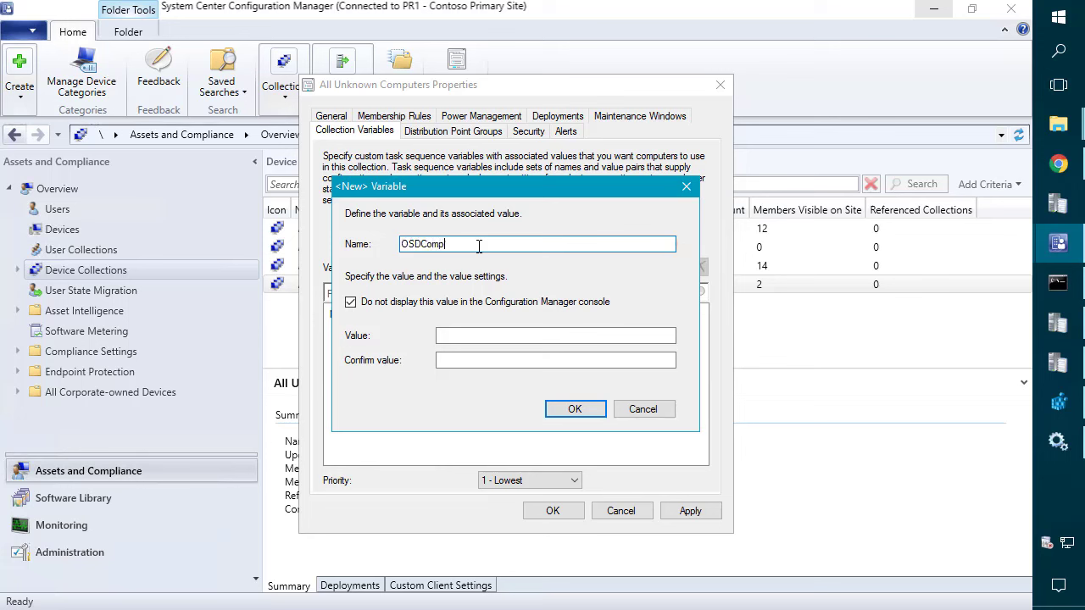
{"action": "type", "text": "OSDComputerName"}
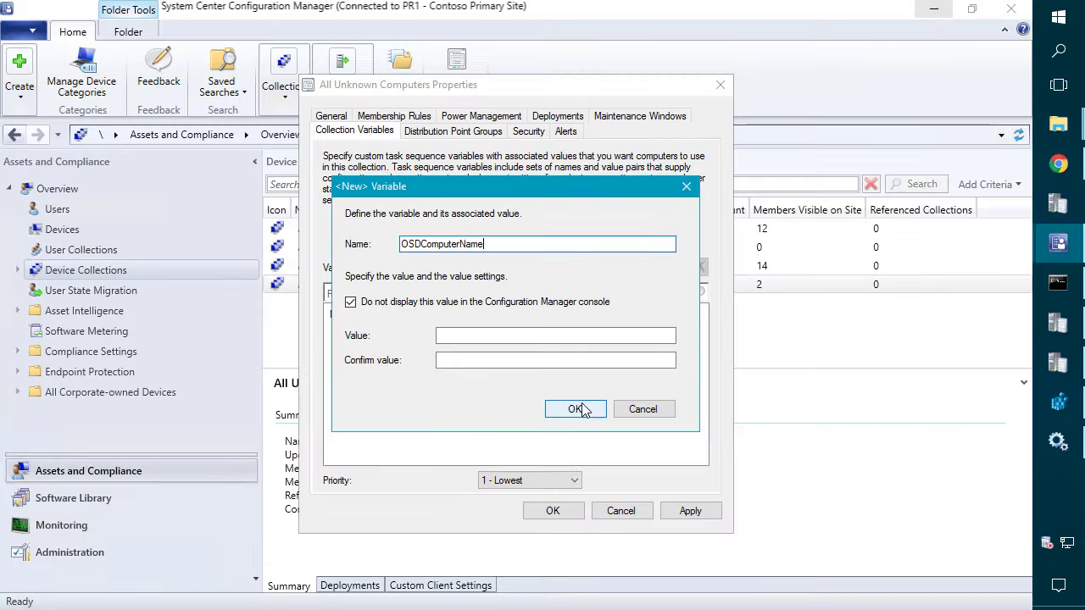
{"action": "left_click", "coordinate": [673, 526]}
{"action": "left_click", "coordinate": [689, 511]}
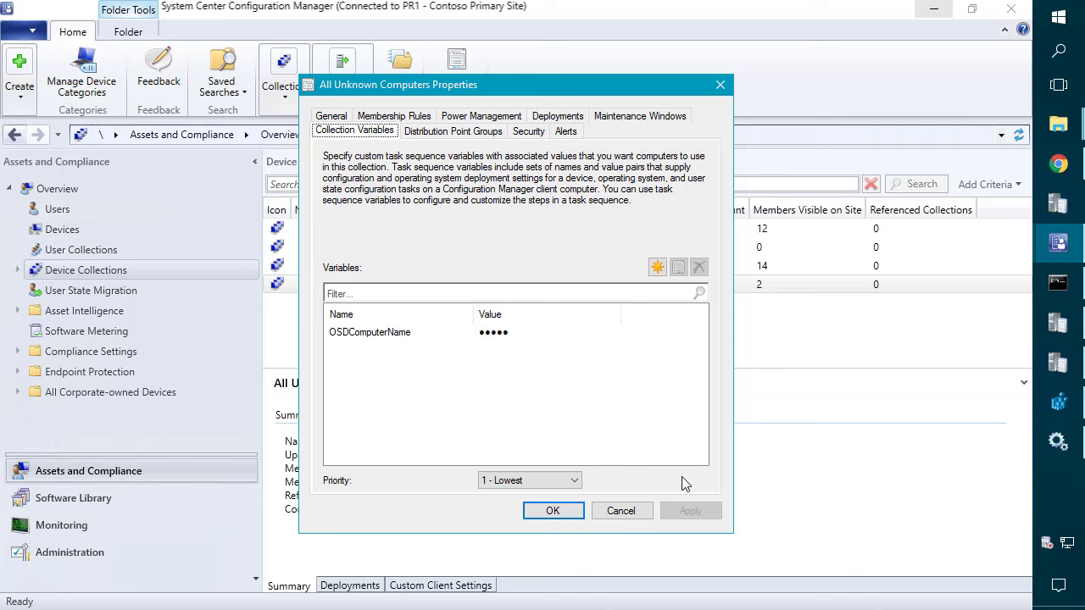
{"action": "left_click", "coordinate": [411, 334]}
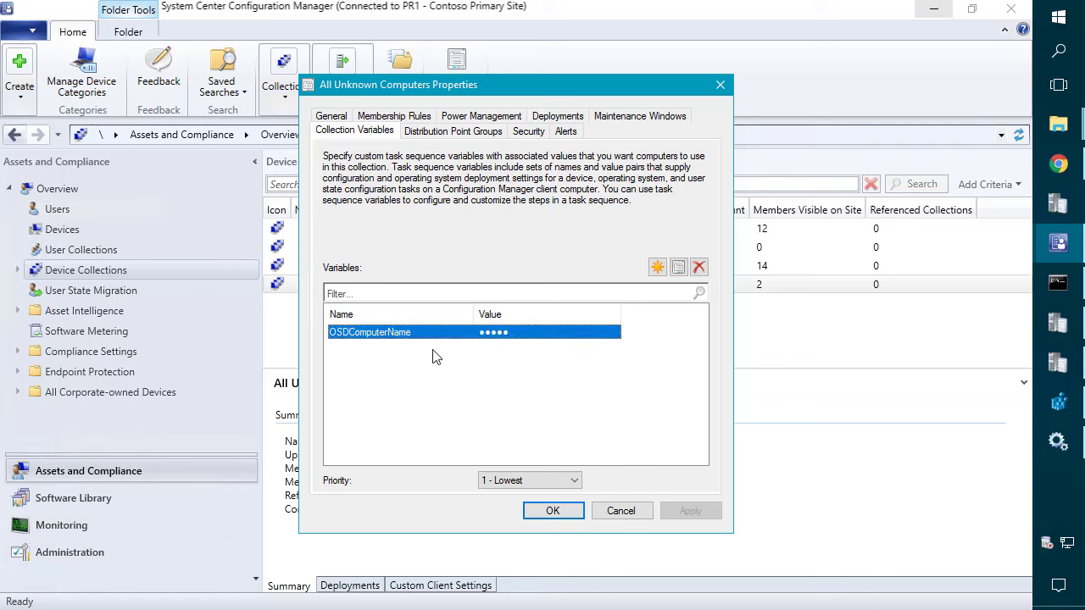
{"action": "left_click", "coordinate": [550, 508]}
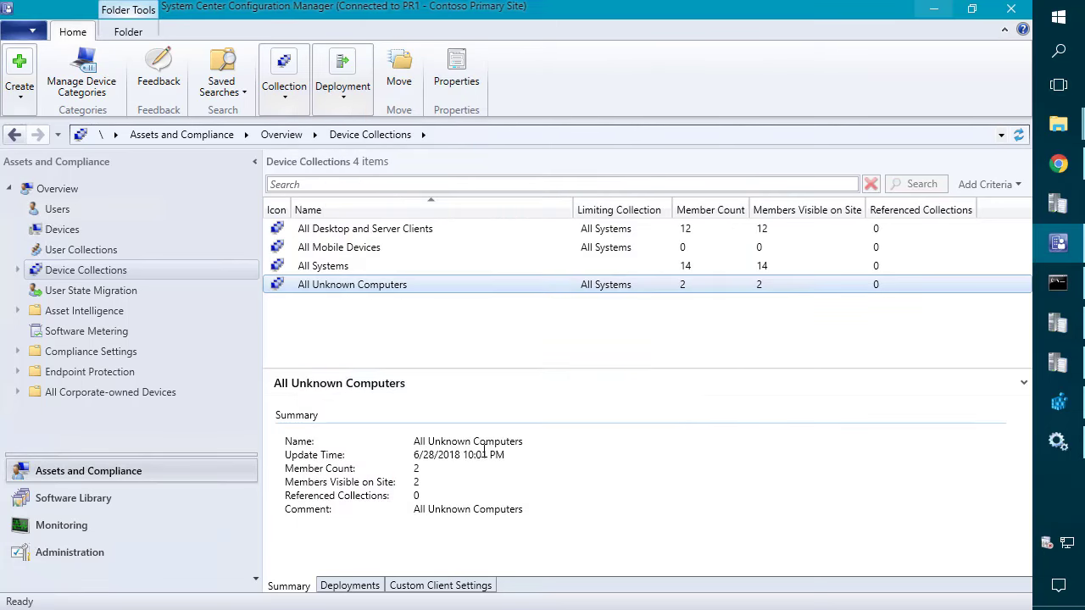
Step: Open D:\SCCM\Logs\SMSPXE.log in the Trace Log Tool and maximise the viewer
{"action": "mouse_move", "coordinate": [1069, 129]}
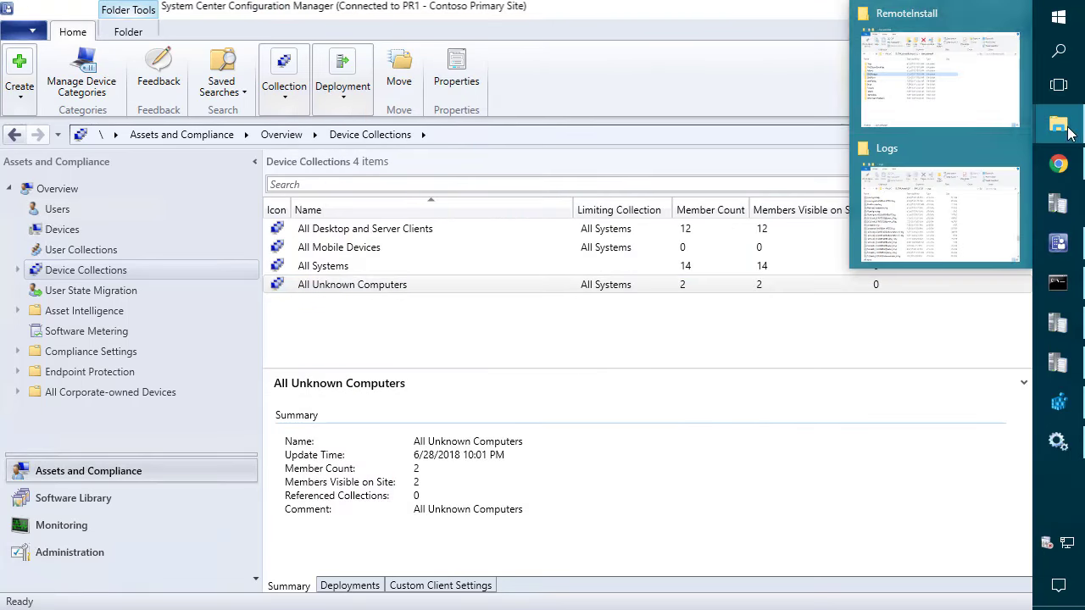
{"action": "left_click", "coordinate": [940, 220]}
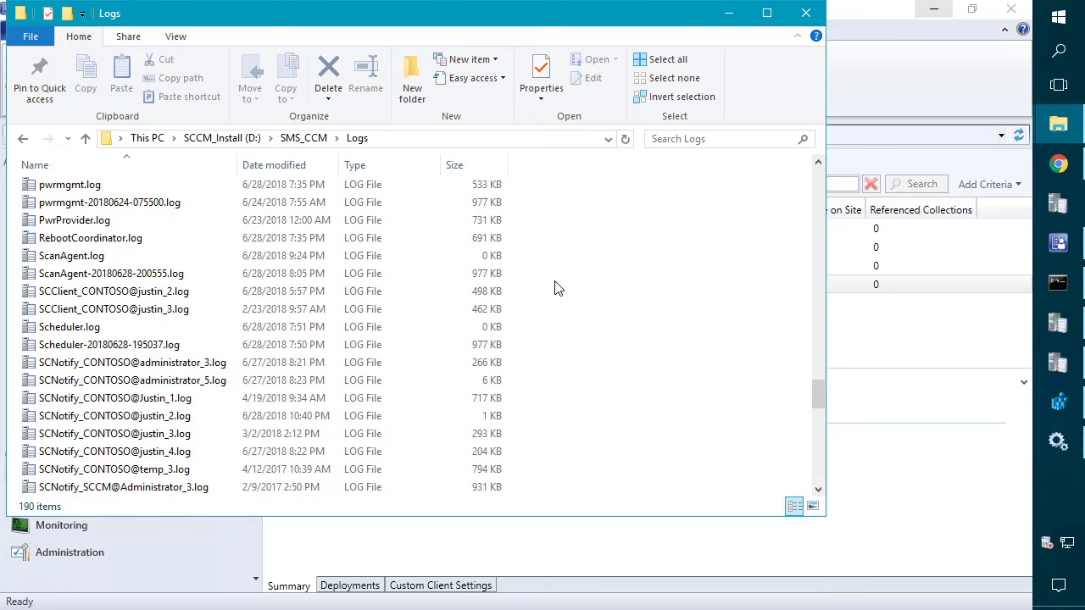
{"action": "left_click", "coordinate": [212, 303]}
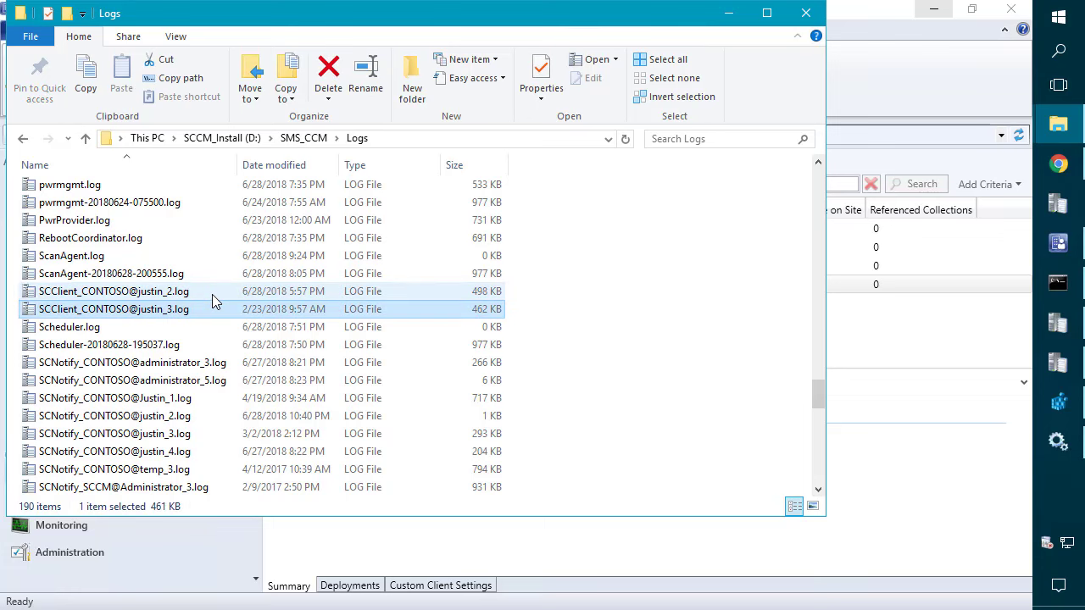
{"action": "left_click", "coordinate": [244, 140]}
{"action": "double_click", "coordinate": [52, 207]}
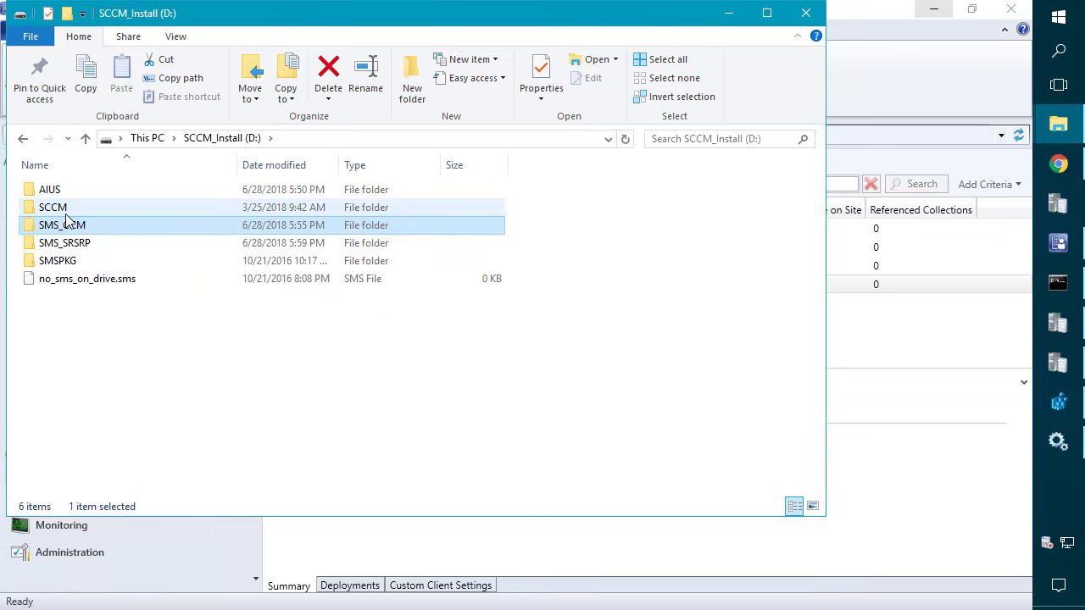
{"action": "left_click", "coordinate": [93, 279]}
{"action": "type", "text": "logs"}
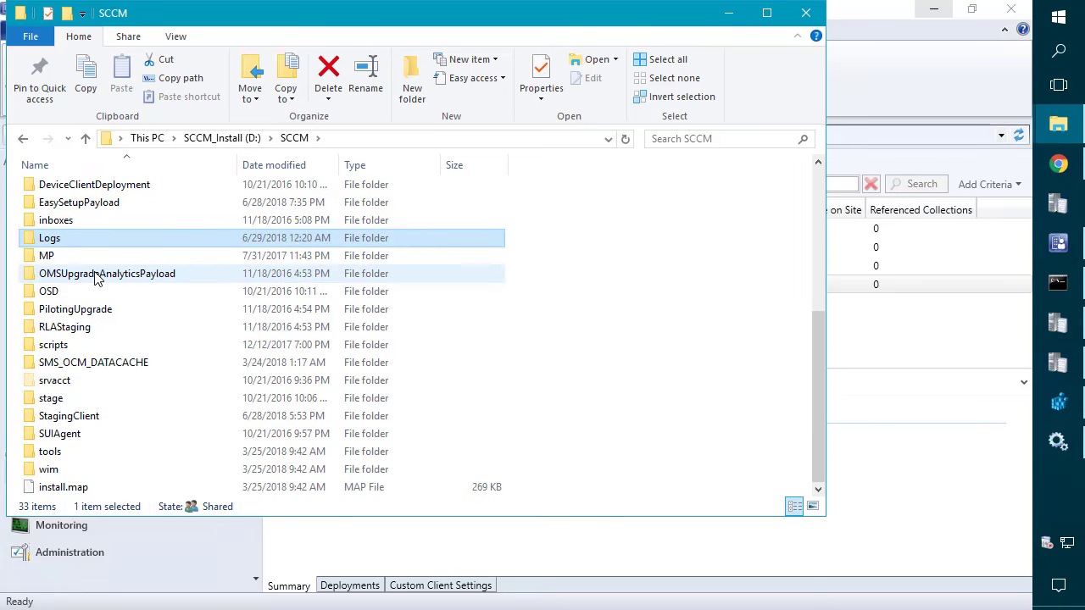
{"action": "key", "text": "Return"}
{"action": "type", "text": "smspx"}
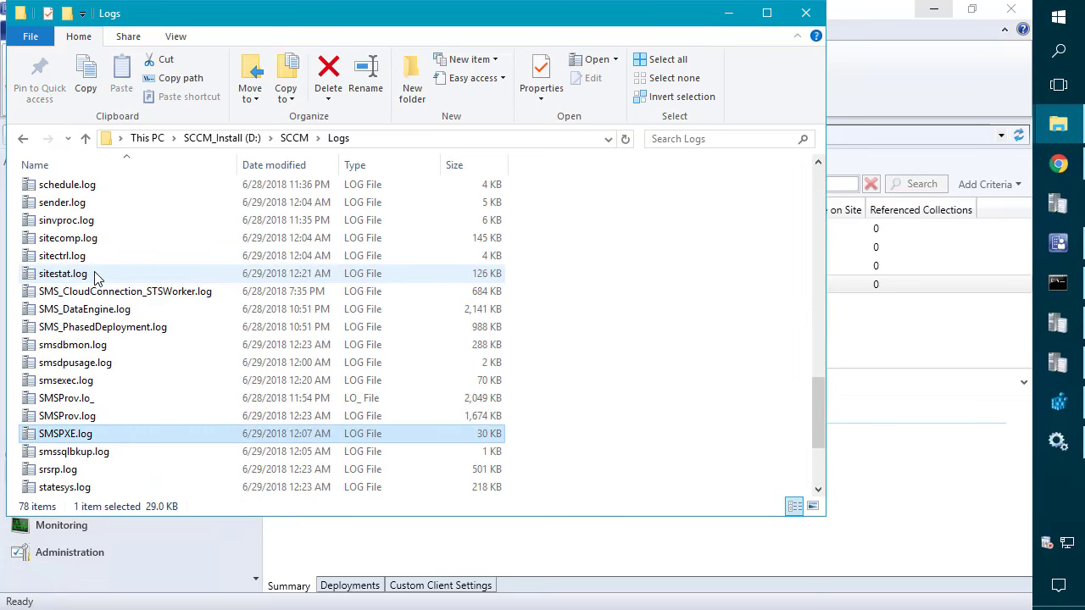
{"action": "key", "text": "Return"}
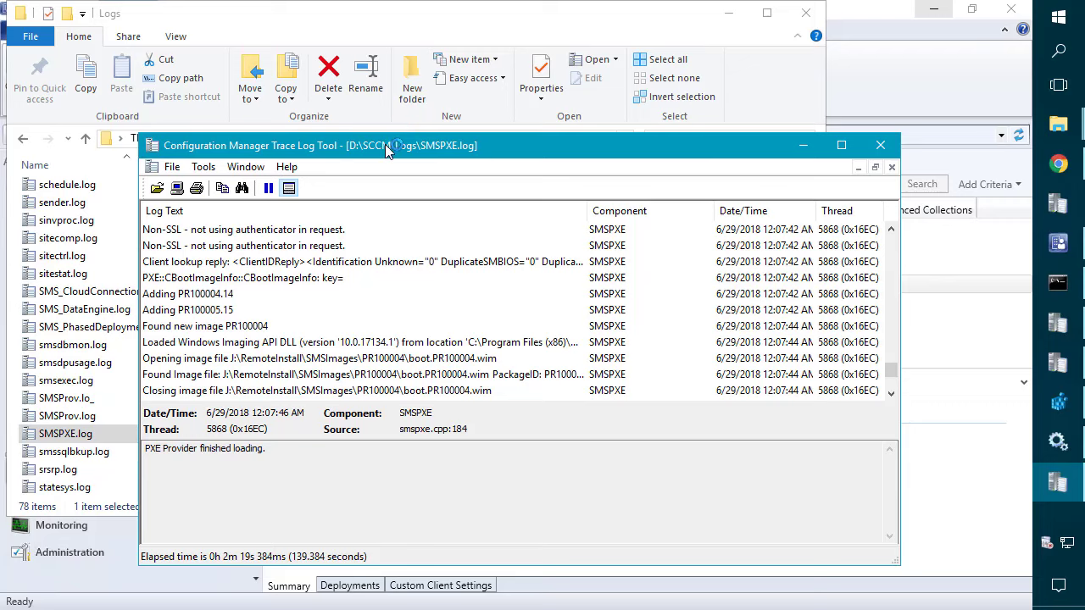
{"action": "double_click", "coordinate": [386, 149]}
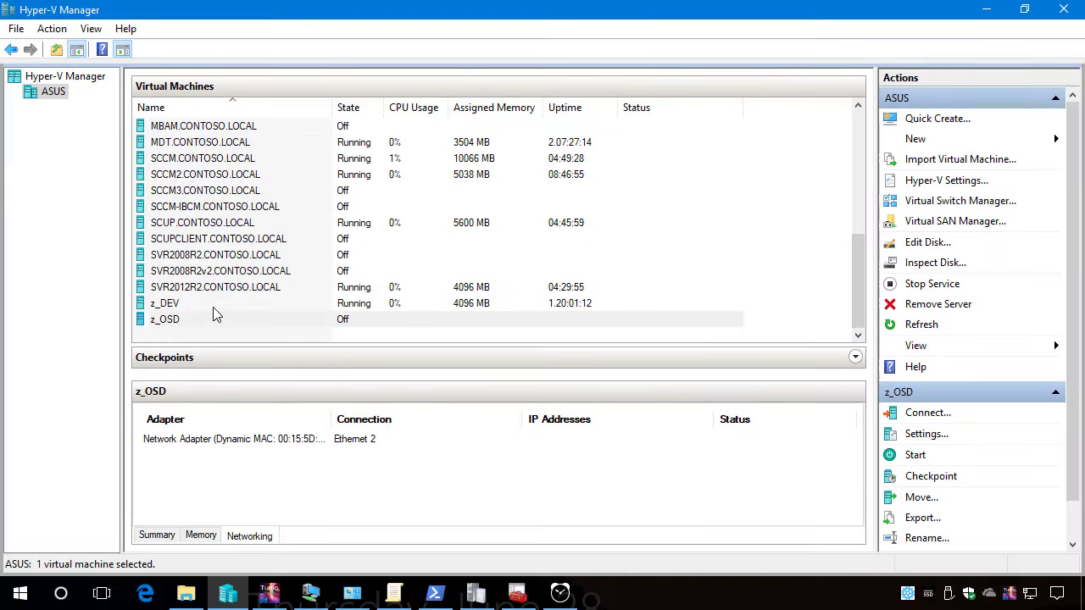
Step: Set the z_OSD virtual machine to 4 virtual processors and apply
{"action": "right_click", "coordinate": [198, 320]}
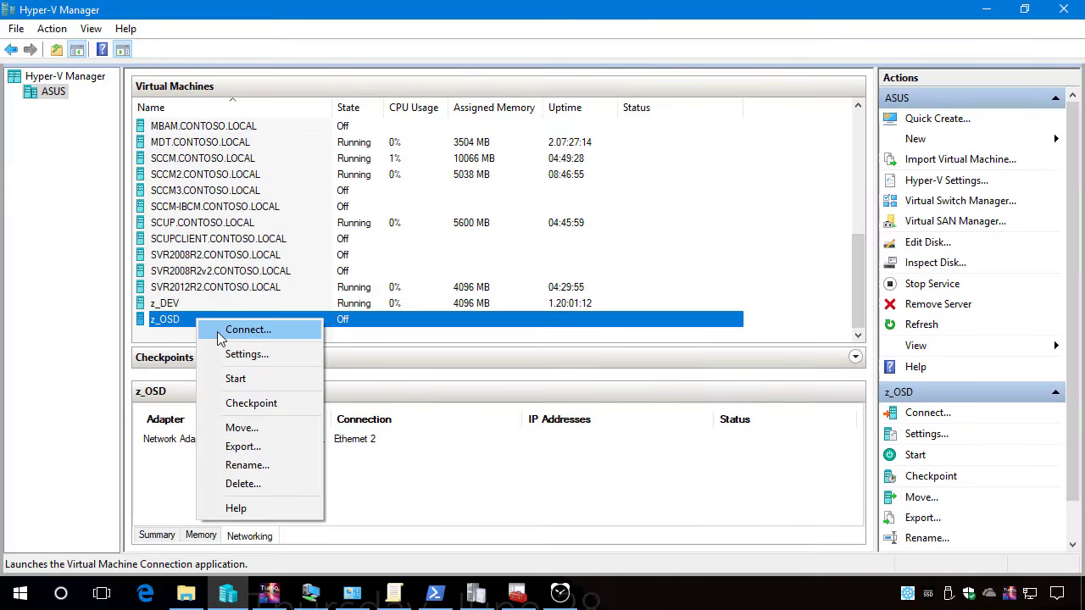
{"action": "left_click", "coordinate": [252, 356]}
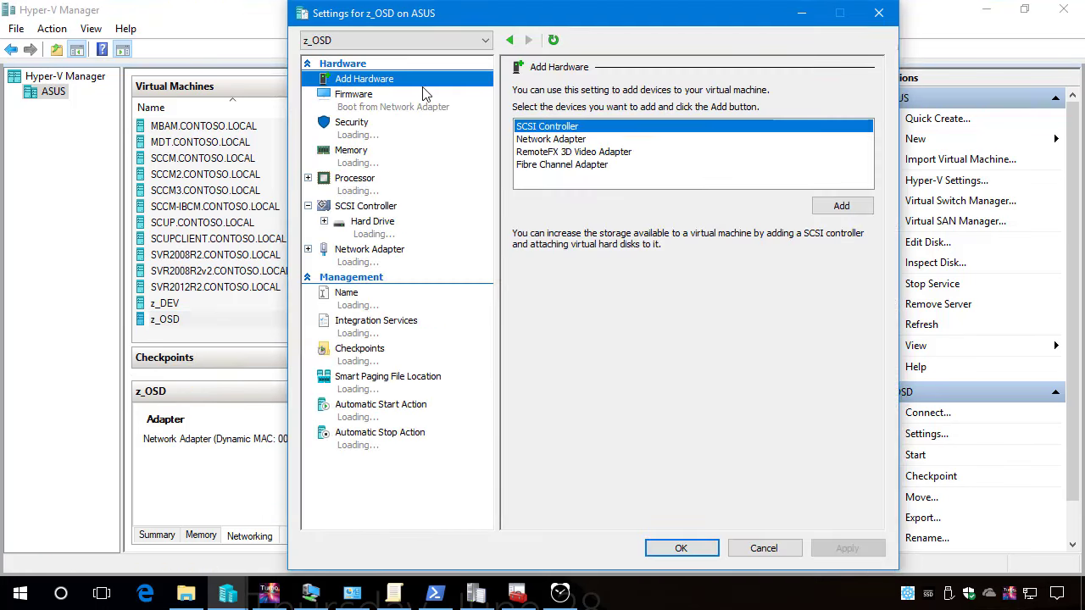
{"action": "left_click", "coordinate": [413, 194]}
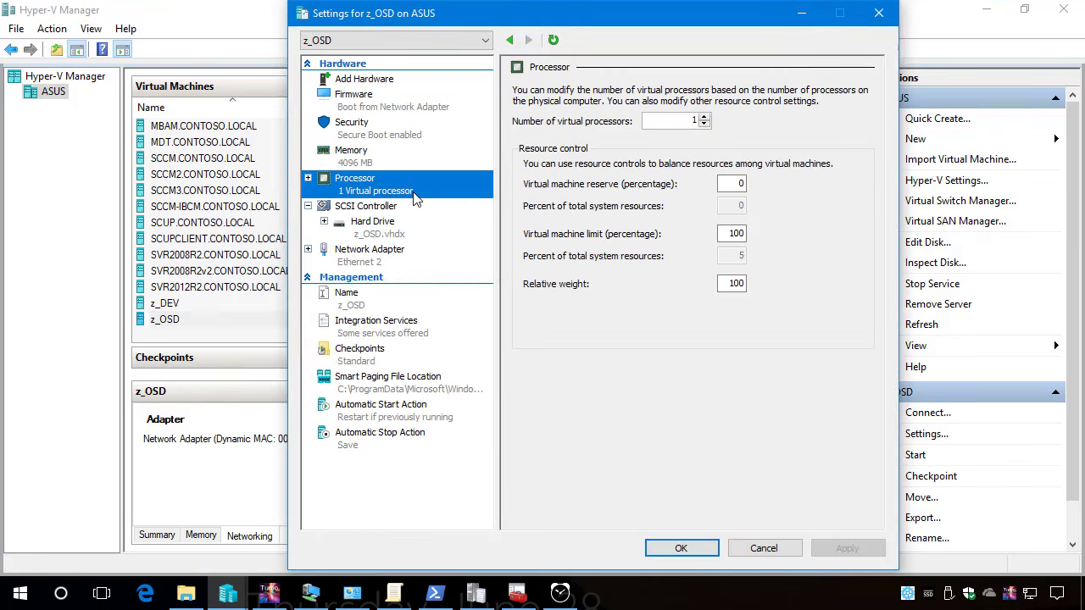
{"action": "left_click", "coordinate": [704, 118]}
{"action": "left_click", "coordinate": [704, 117]}
{"action": "left_click", "coordinate": [704, 117]}
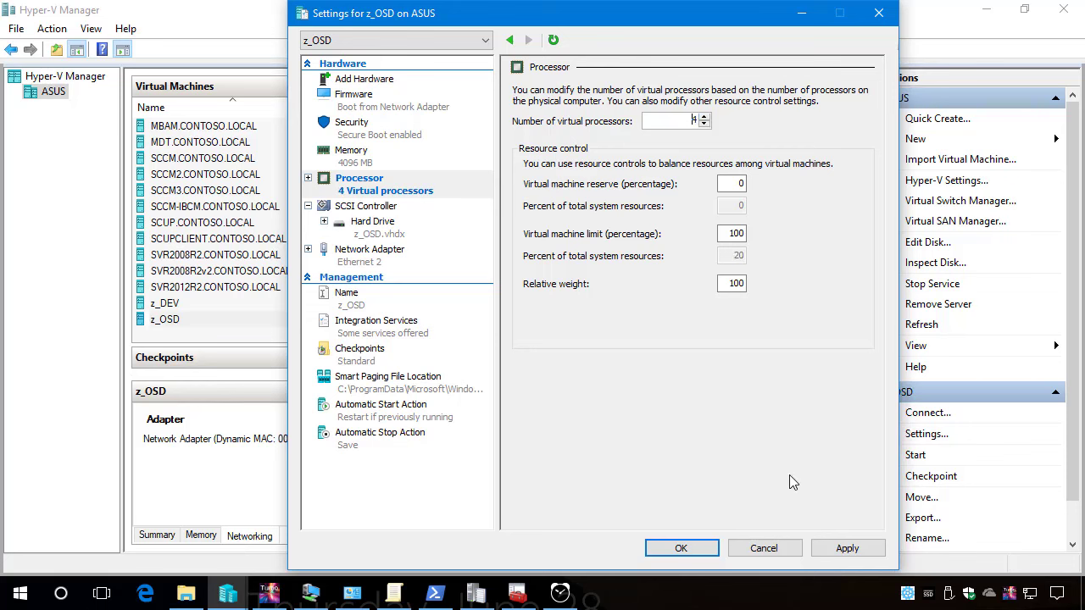
{"action": "left_click", "coordinate": [864, 551]}
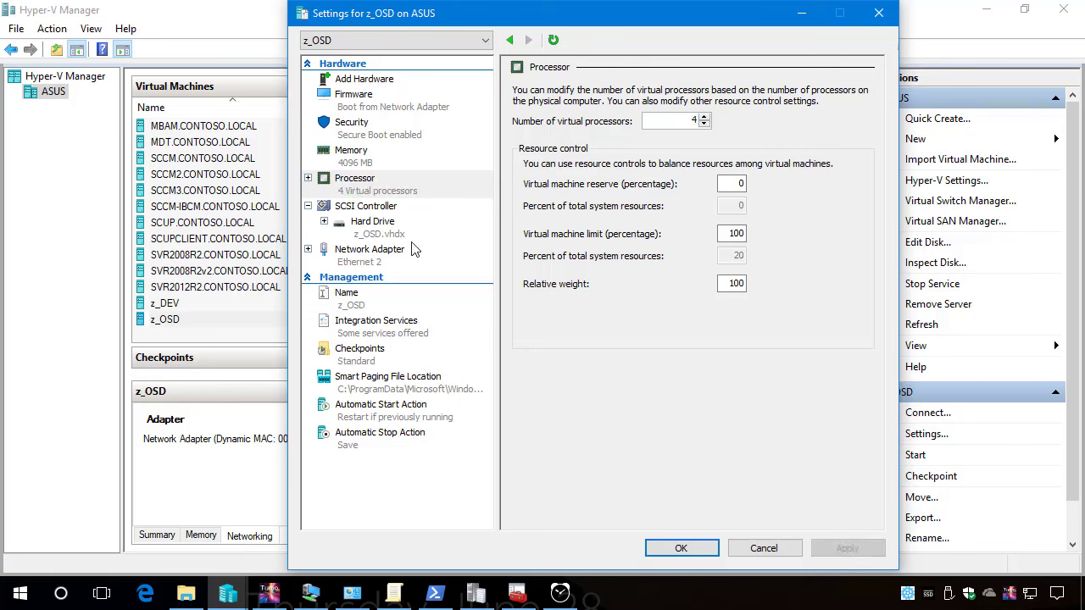
Step: Check memory and the network-adapter-first boot order, then save the z_OSD settings
{"action": "left_click", "coordinate": [362, 159]}
{"action": "left_click", "coordinate": [373, 102]}
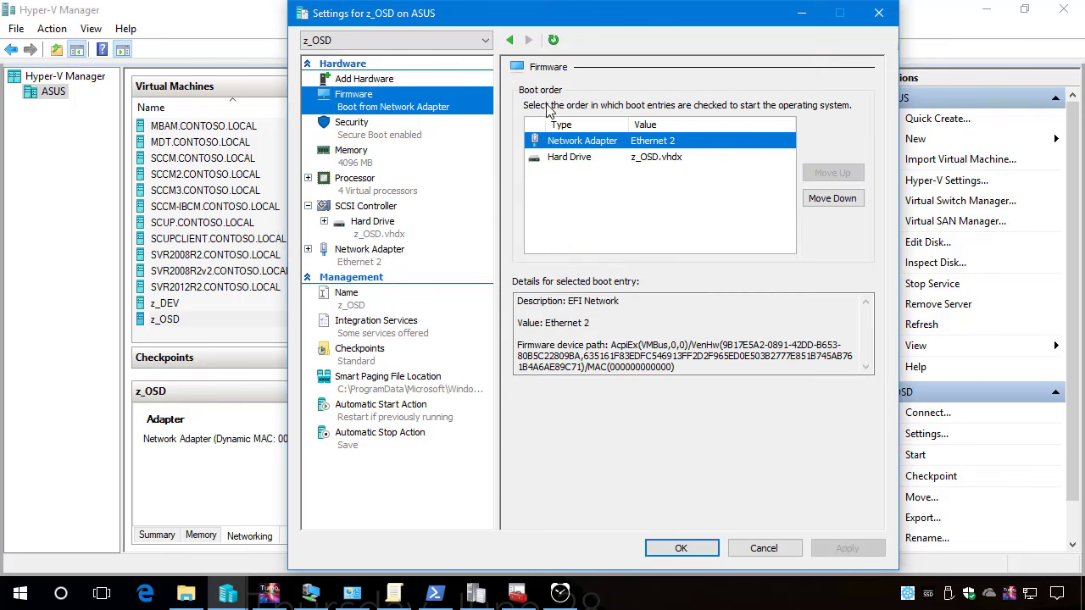
{"action": "left_click", "coordinate": [582, 144]}
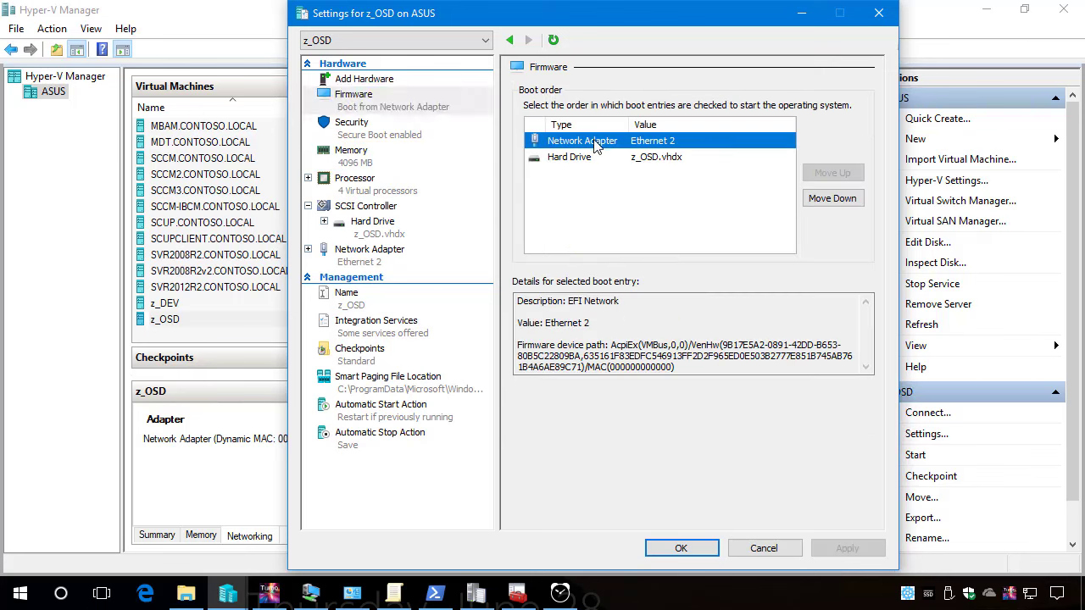
{"action": "left_click", "coordinate": [677, 551]}
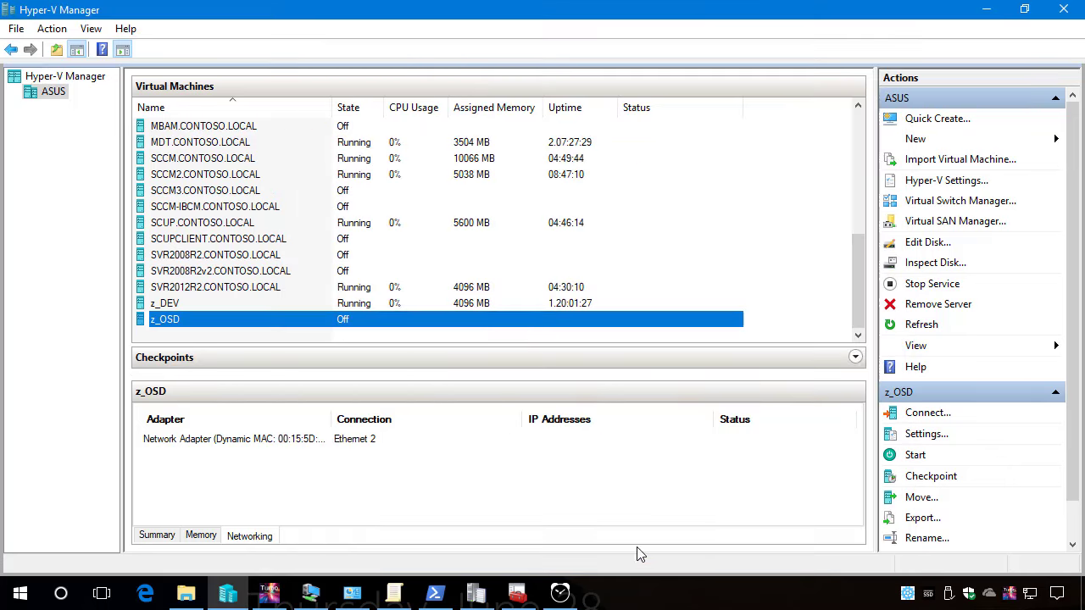
Step: Connect to and start the z_OSD virtual machine, and reset the stopwatch to zero
{"action": "double_click", "coordinate": [329, 323]}
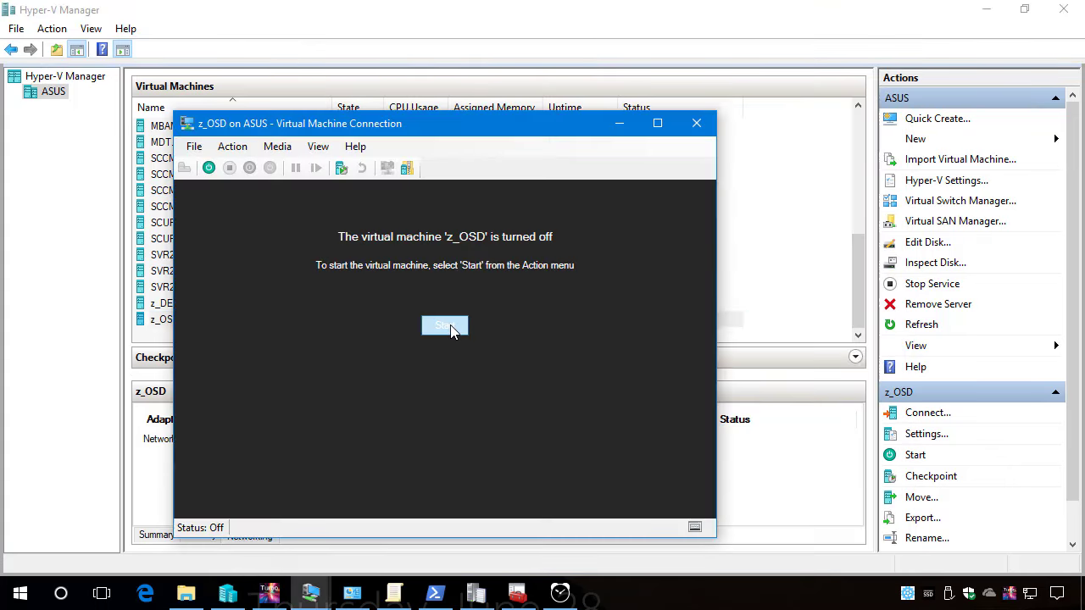
{"action": "left_click", "coordinate": [446, 327]}
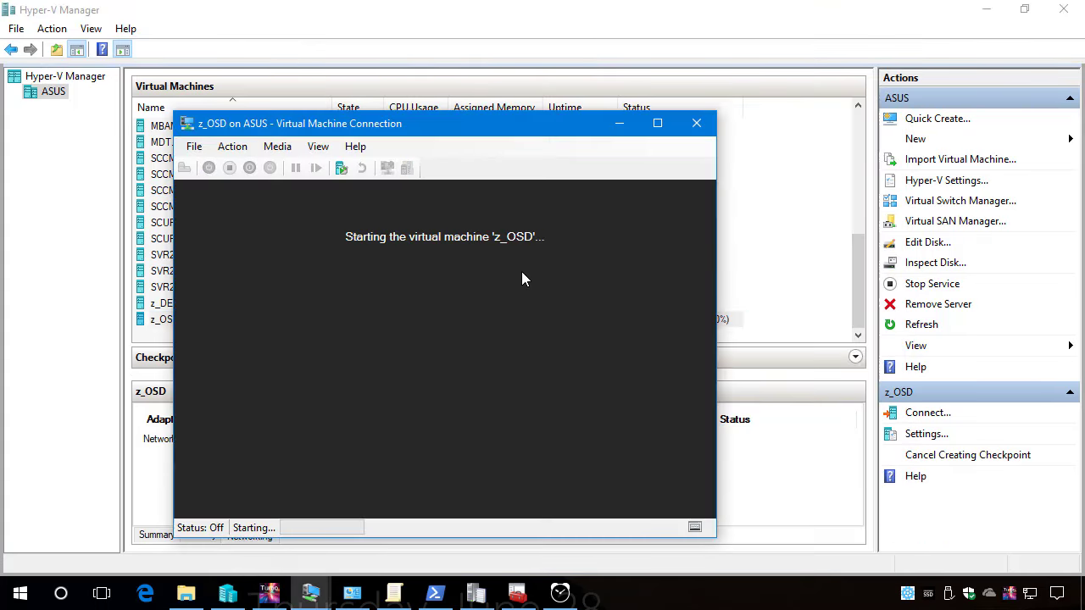
{"action": "left_click", "coordinate": [560, 591]}
{"action": "left_click", "coordinate": [229, 59]}
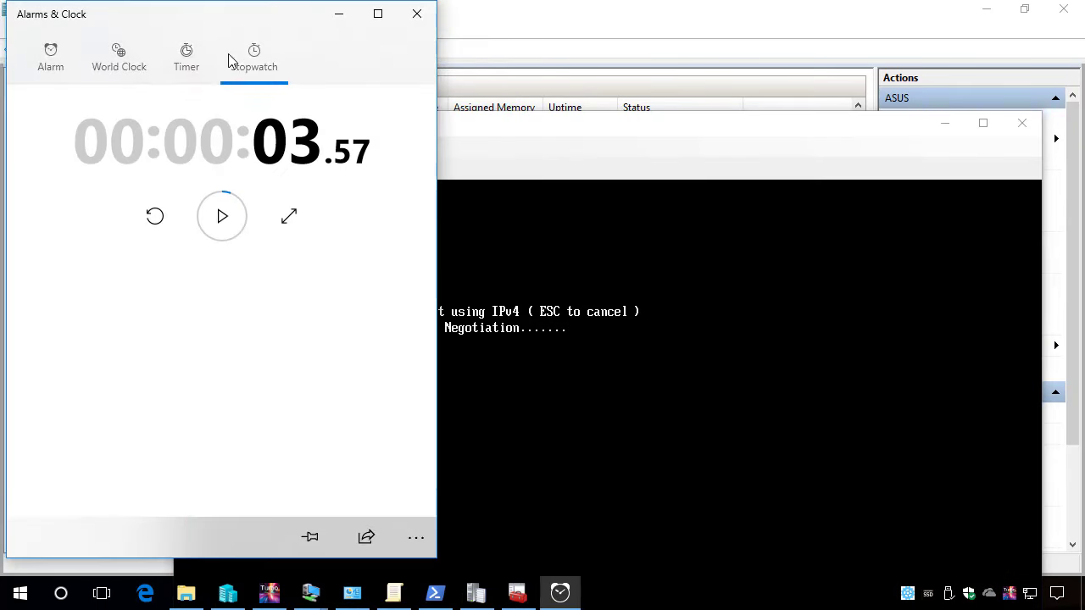
{"action": "left_click", "coordinate": [154, 215]}
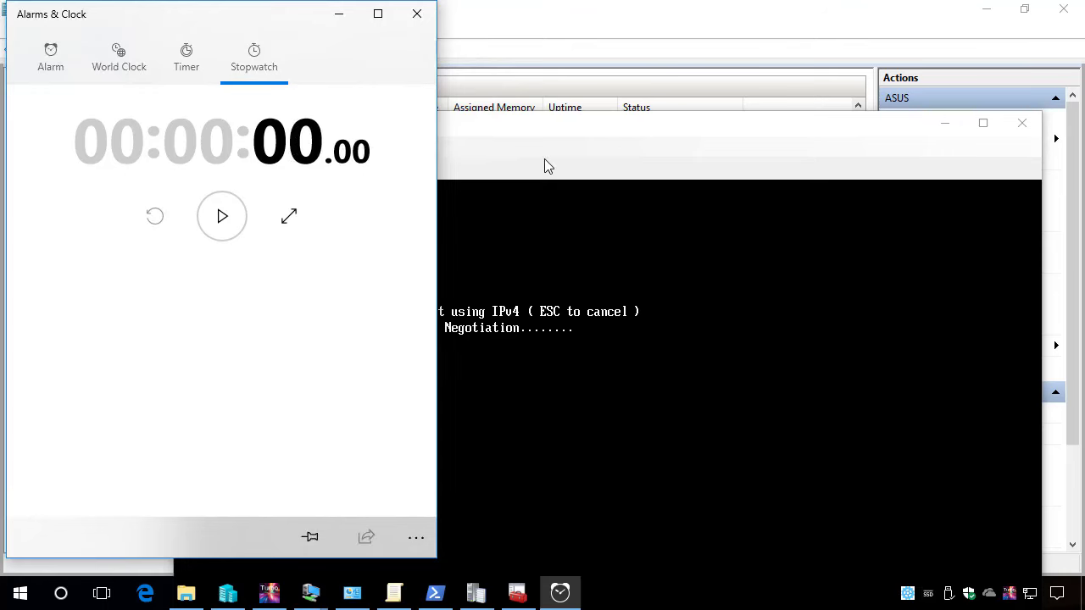
Step: Accept the network boot prompt on z_OSD and start the stopwatch
{"action": "left_click", "coordinate": [545, 167]}
{"action": "key", "text": "Return"}
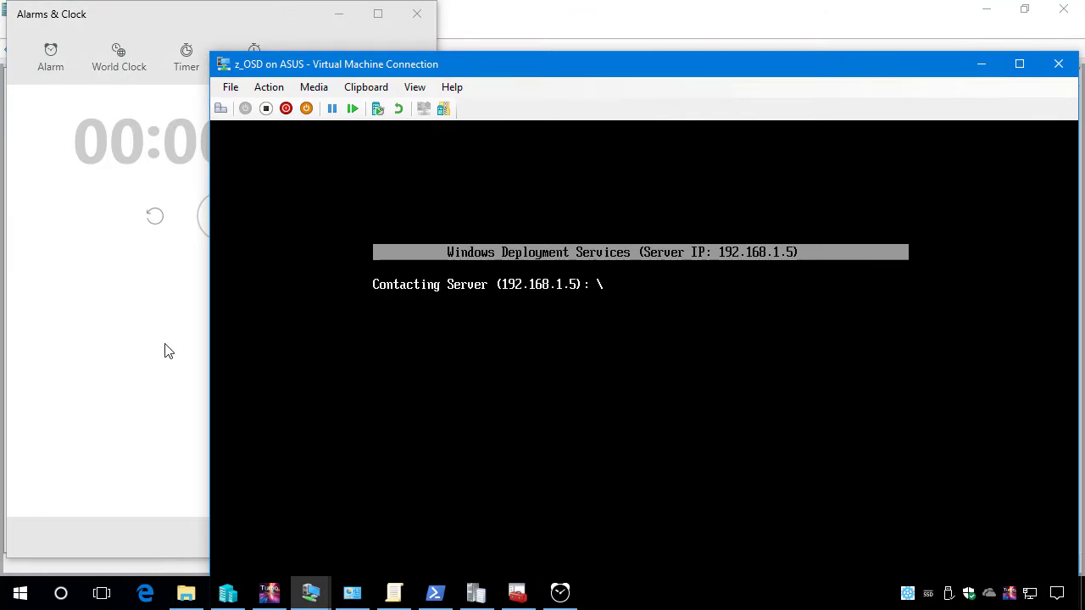
{"action": "left_click", "coordinate": [164, 294]}
{"action": "left_click", "coordinate": [223, 228]}
Step: Stop the stopwatch at 37.99 seconds when the Task Sequence Wizard appears, then turn z_OSD off
{"action": "left_click_drag", "start_coordinate": [513, 70], "coordinate": [521, 0]}
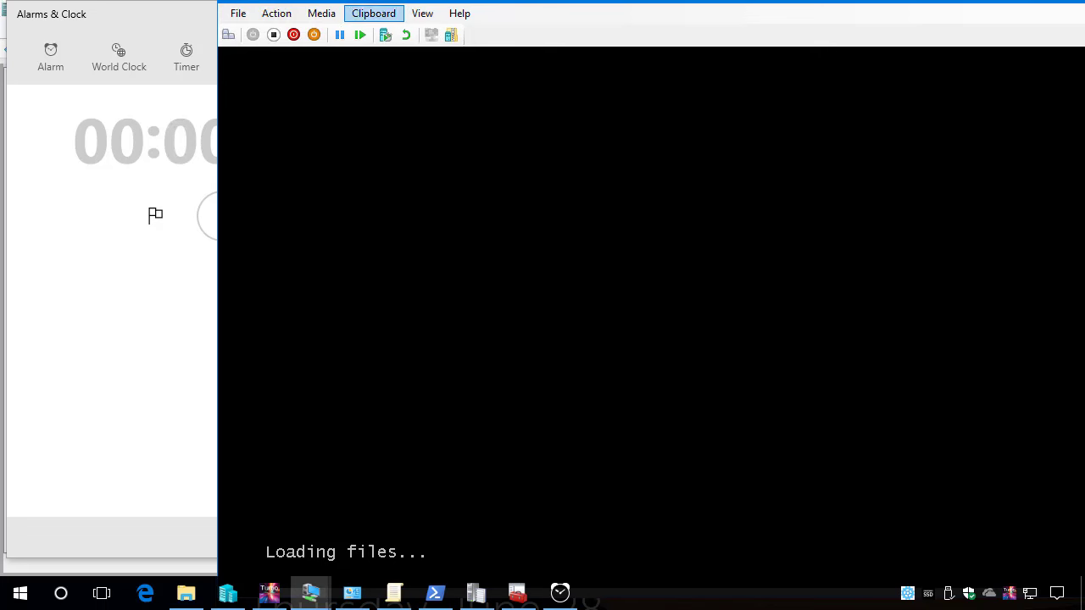
{"action": "left_click", "coordinate": [415, 20]}
{"action": "left_click", "coordinate": [434, 32]}
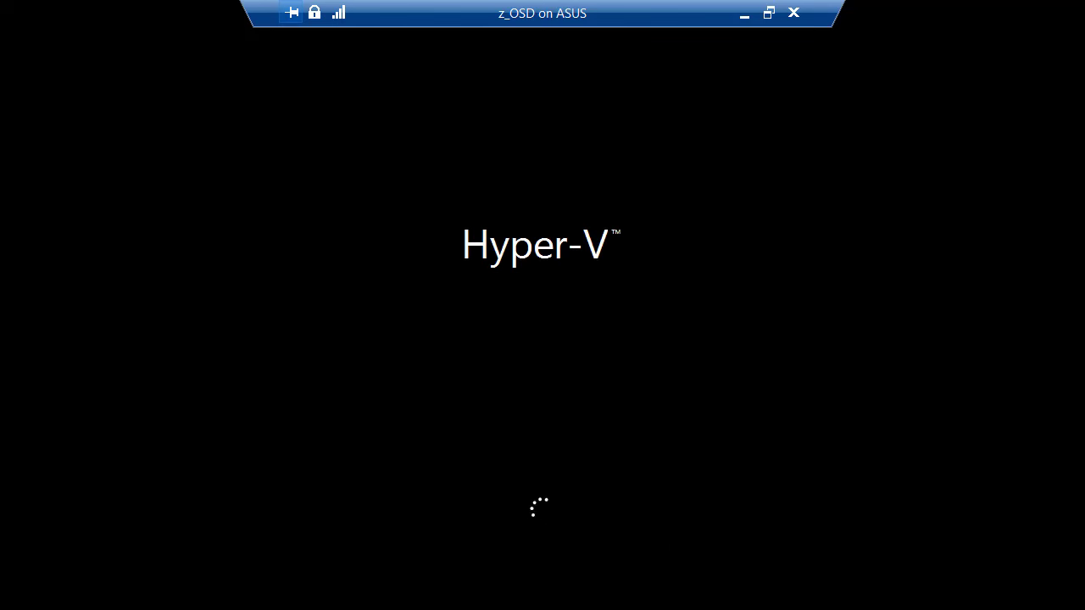
{"action": "key", "text": "ctrl+alt+Break"}
{"action": "left_click", "coordinate": [164, 19]}
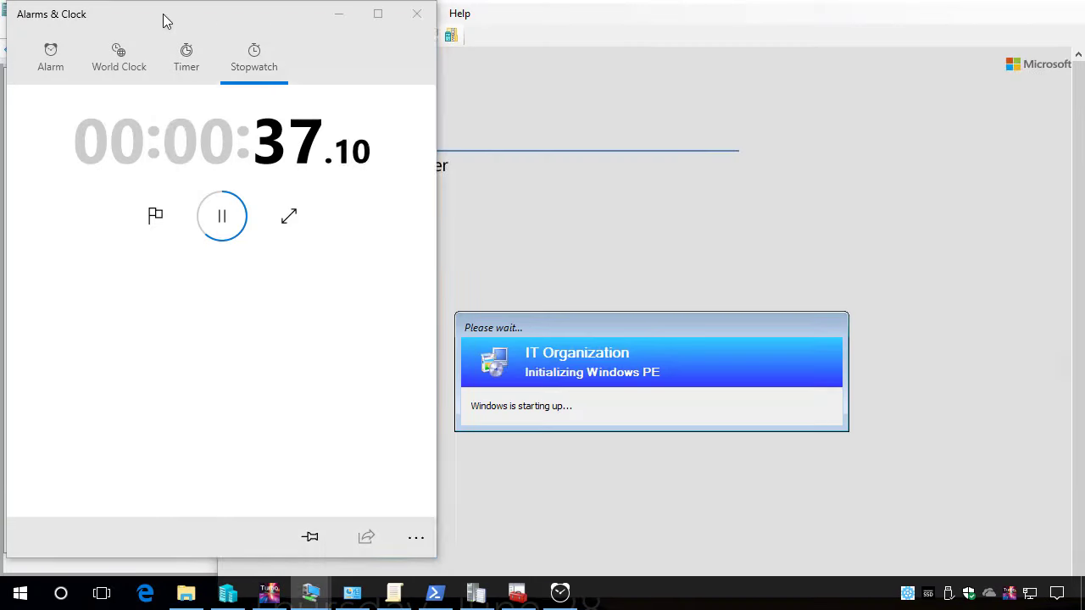
{"action": "left_click", "coordinate": [233, 210]}
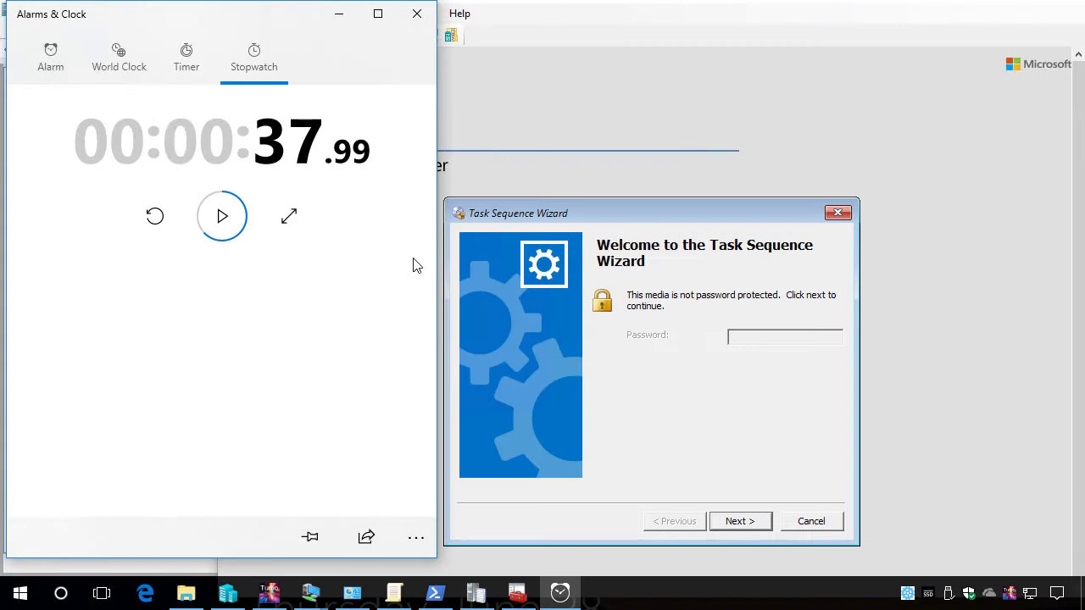
{"action": "left_click", "coordinate": [572, 92]}
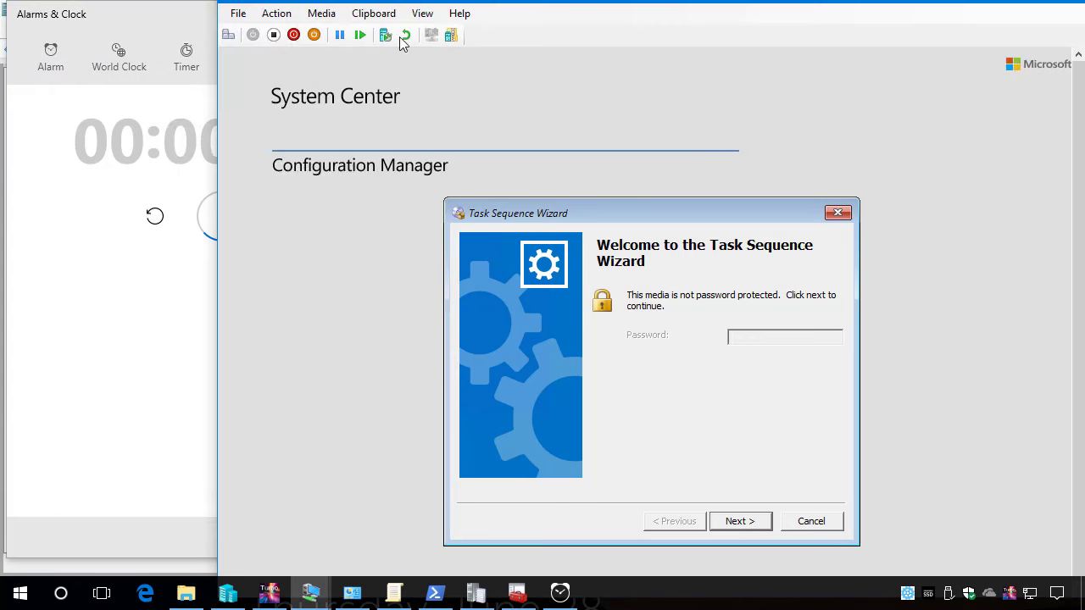
{"action": "left_click", "coordinate": [274, 38]}
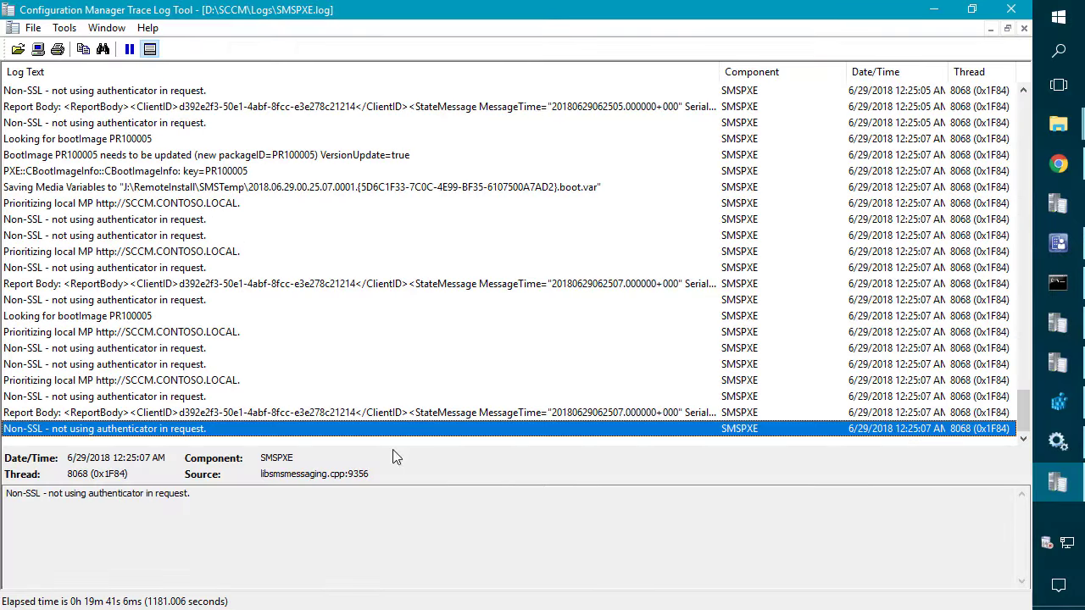
Step: Close the old Registry Editor and relaunch regedit as administrator
{"action": "mouse_move", "coordinate": [1065, 412]}
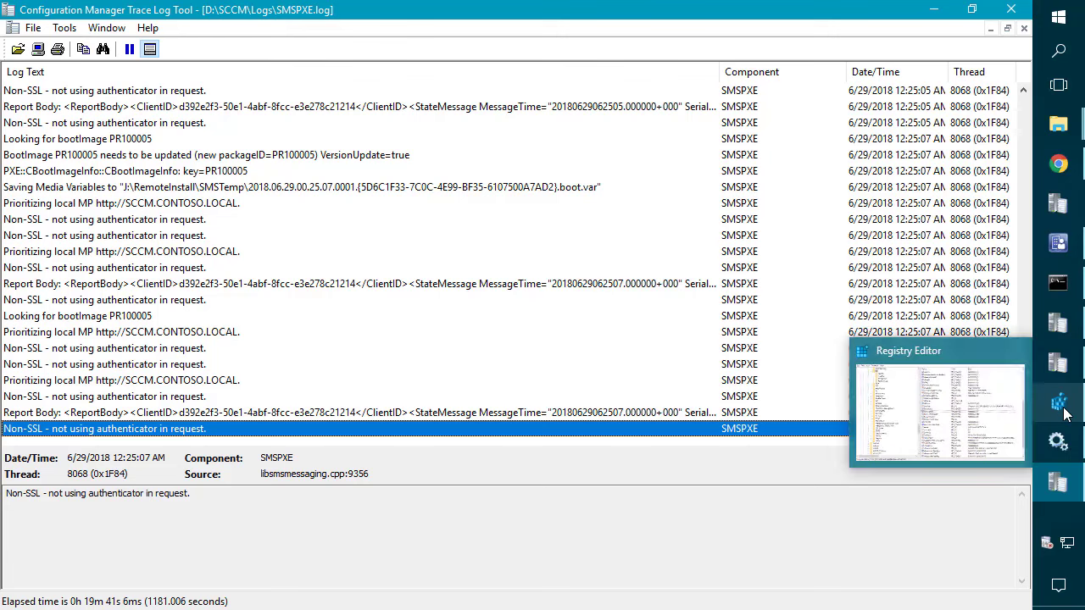
{"action": "left_click", "coordinate": [1026, 352]}
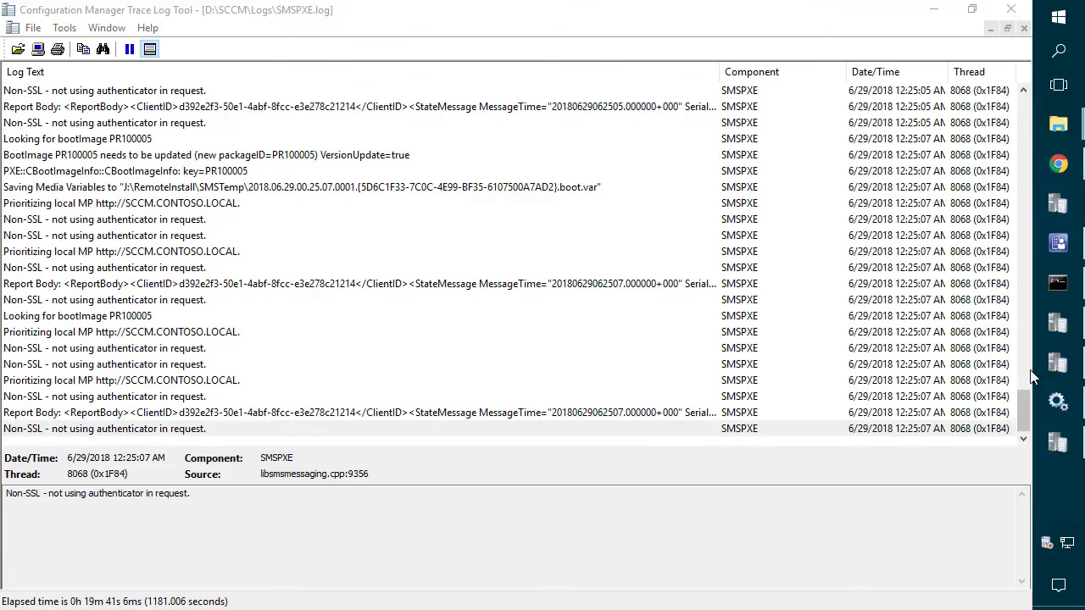
{"action": "left_click", "coordinate": [1066, 27]}
{"action": "type", "text": "regedit"}
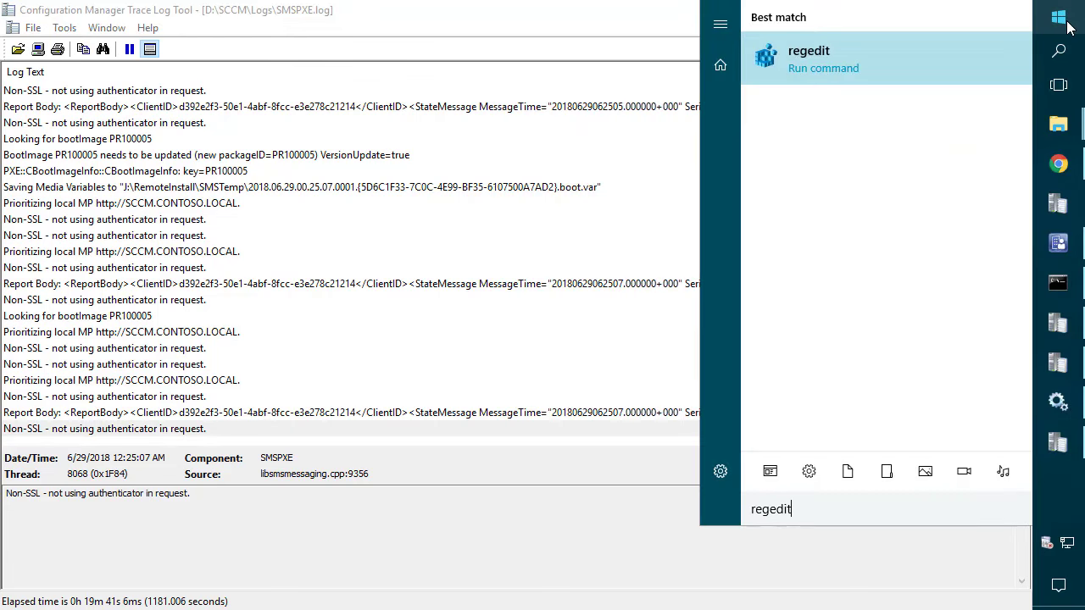
{"action": "key", "text": "Return"}
{"action": "key", "text": "Left"}
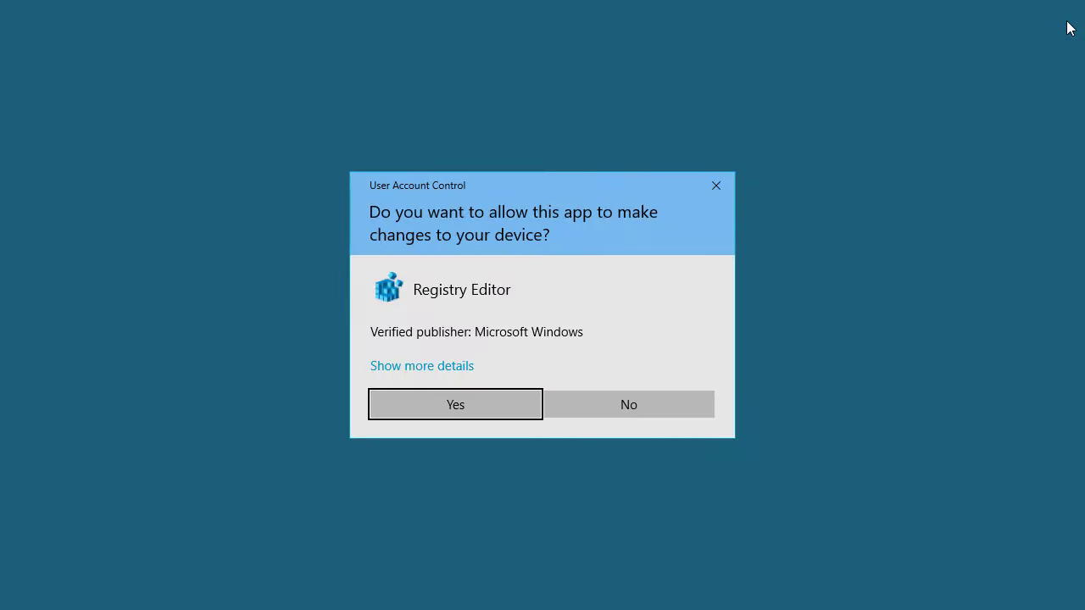
{"action": "key", "text": "Return"}
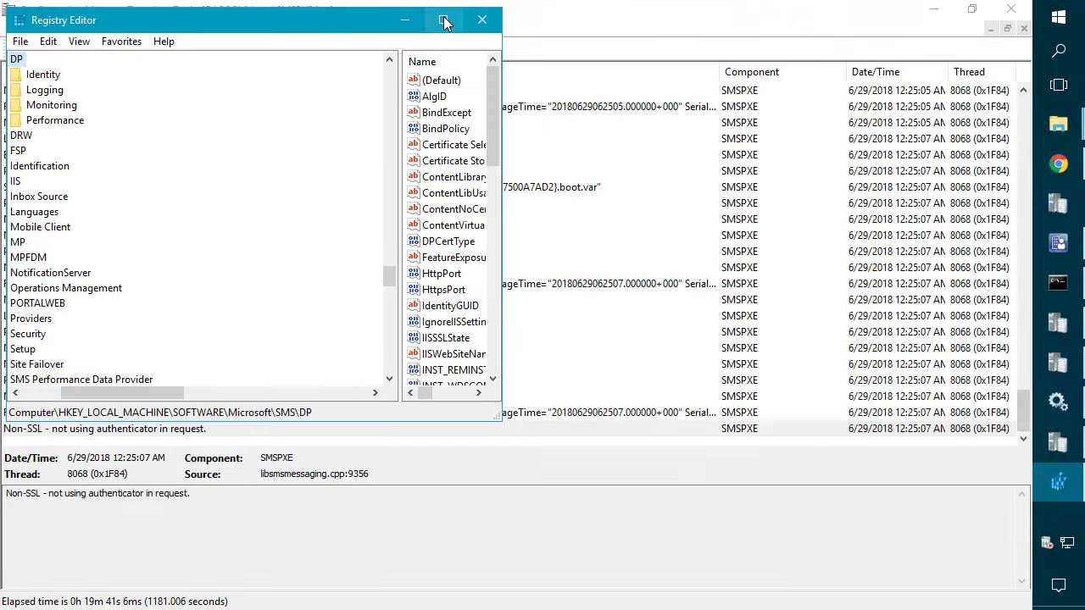
Step: Maximize Registry Editor and scroll to the HKLM\SOFTWARE\Microsoft\SMS\DP key
{"action": "left_click", "coordinate": [442, 19]}
{"action": "left_click_drag", "start_coordinate": [72, 581], "coordinate": [26, 581]}
{"action": "left_click_drag", "start_coordinate": [382, 401], "coordinate": [347, 386]}
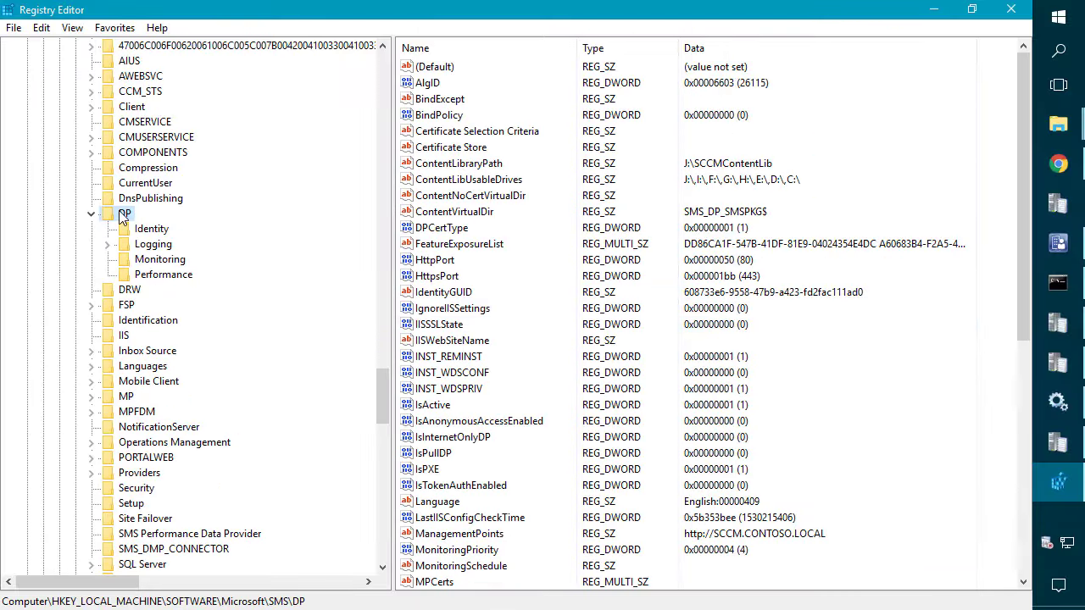
Step: Create a new DWORD value named RamDiskTFTPBlockSize under DP and edit it in Decimal base
{"action": "right_click", "coordinate": [981, 296]}
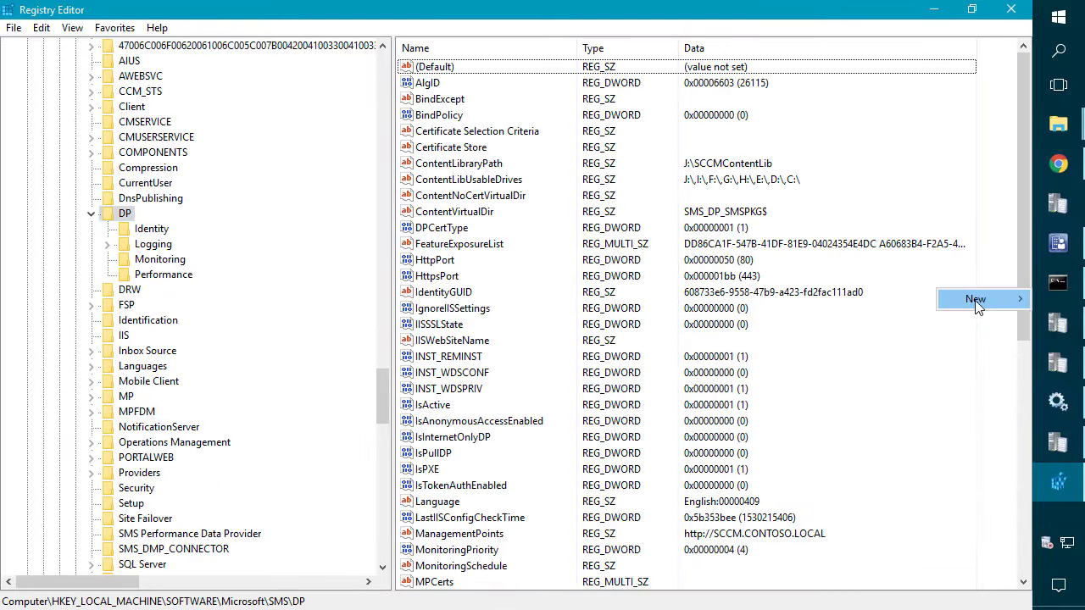
{"action": "mouse_move", "coordinate": [979, 303]}
{"action": "left_click", "coordinate": [853, 363]}
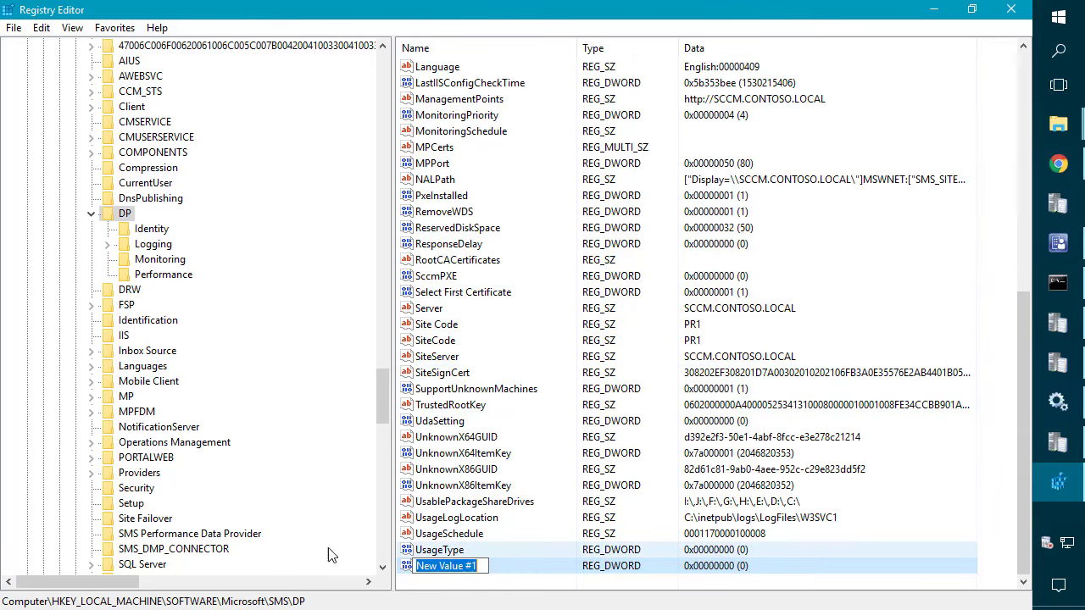
{"action": "type", "text": "RamDiskTFTPBlockSize"}
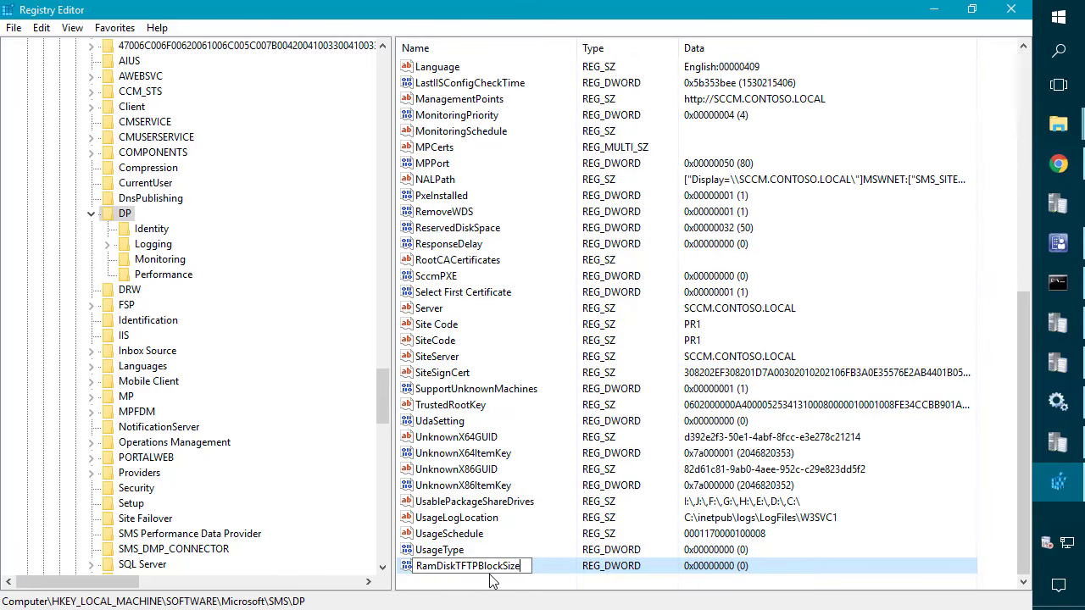
{"action": "left_click", "coordinate": [491, 555]}
{"action": "left_click", "coordinate": [487, 566]}
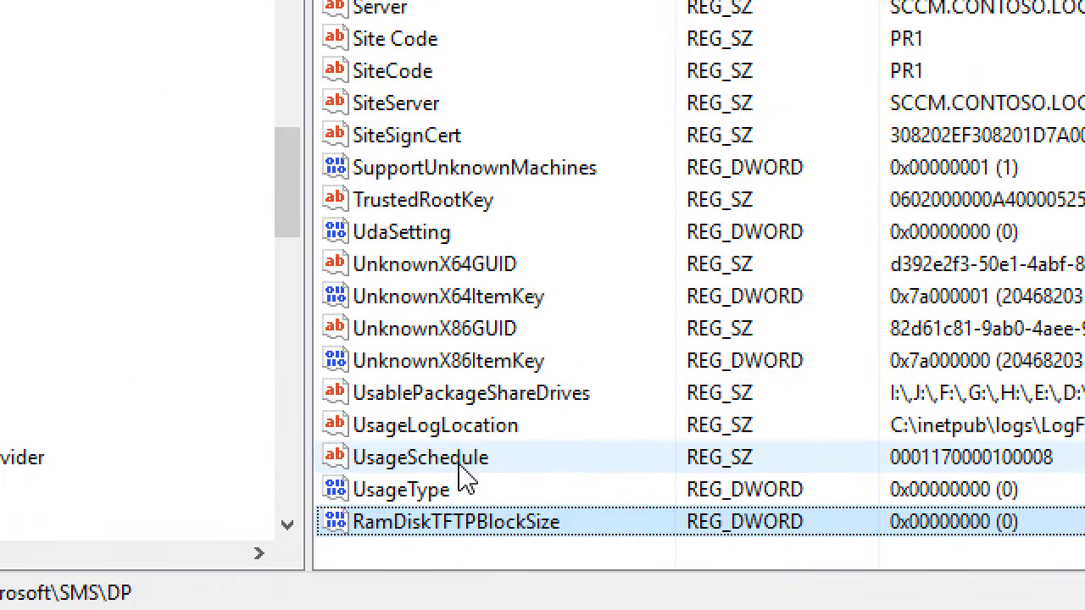
{"action": "double_click", "coordinate": [496, 532]}
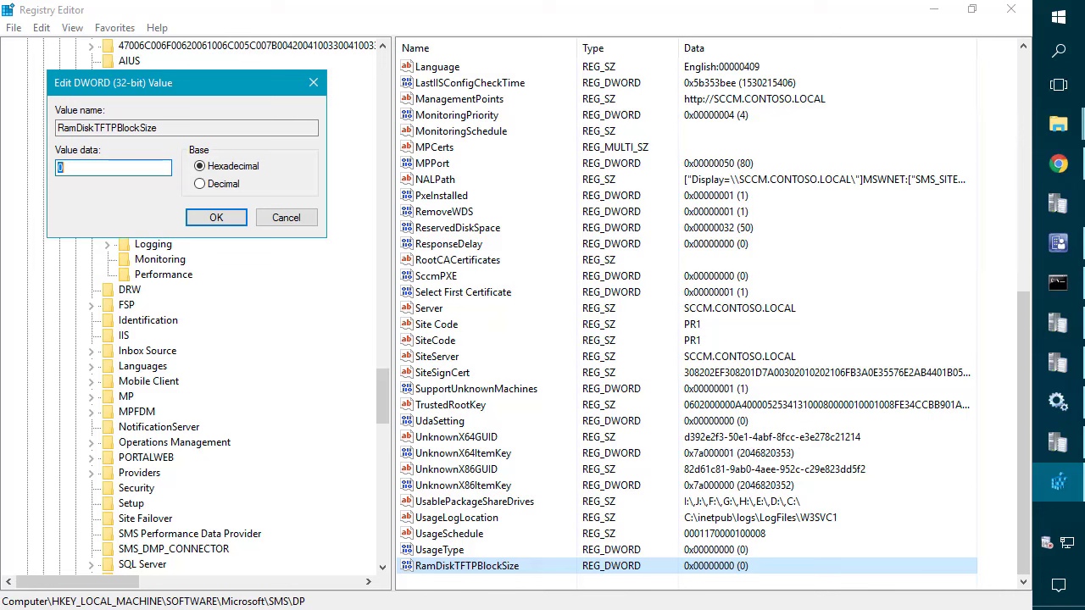
{"action": "left_click", "coordinate": [223, 187]}
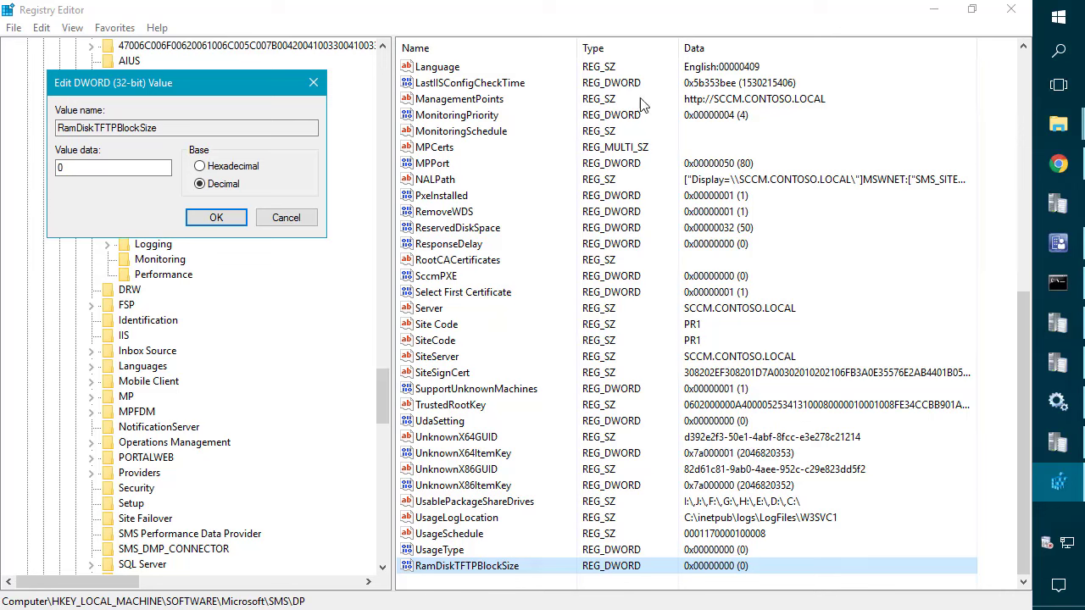
Step: Launch Calculator via calc and enter 4096
{"action": "left_click", "coordinate": [1061, 30]}
{"action": "type", "text": "calc"}
{"action": "key", "text": "Return"}
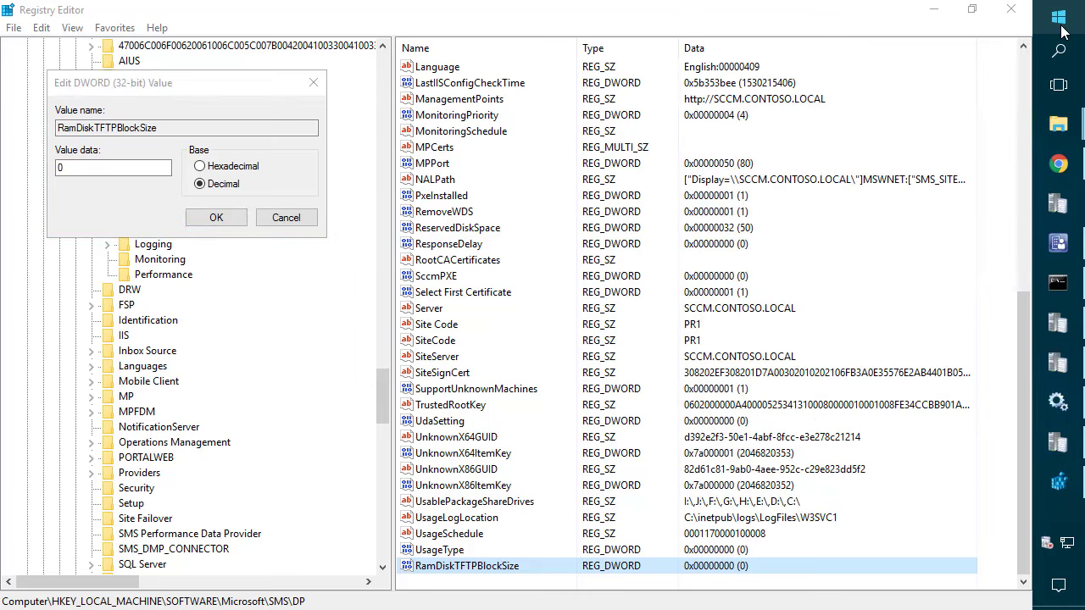
{"action": "key", "text": "r"}
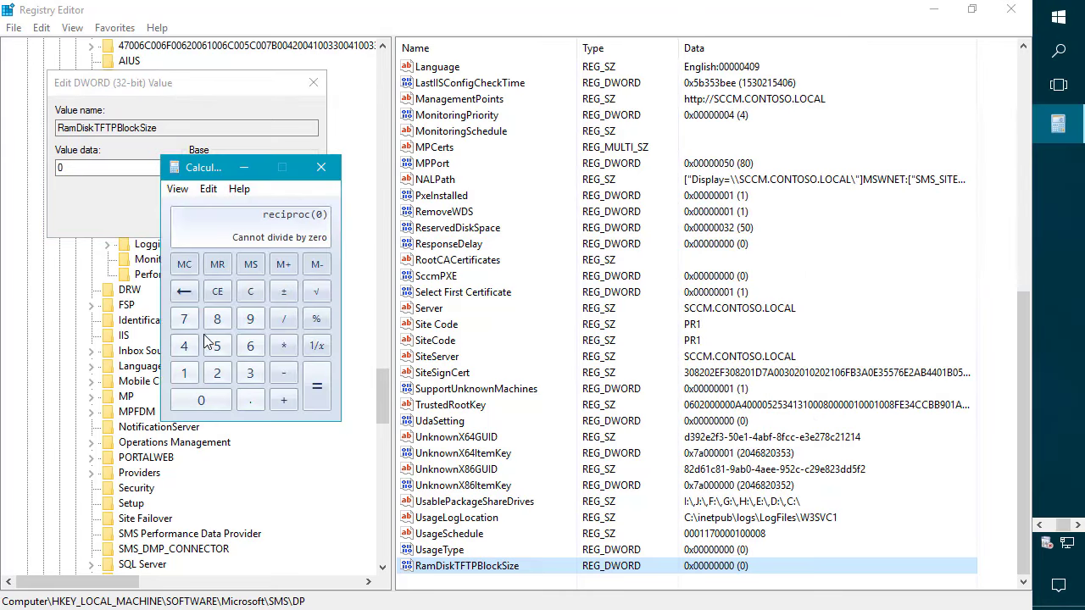
{"action": "left_click", "coordinate": [217, 291]}
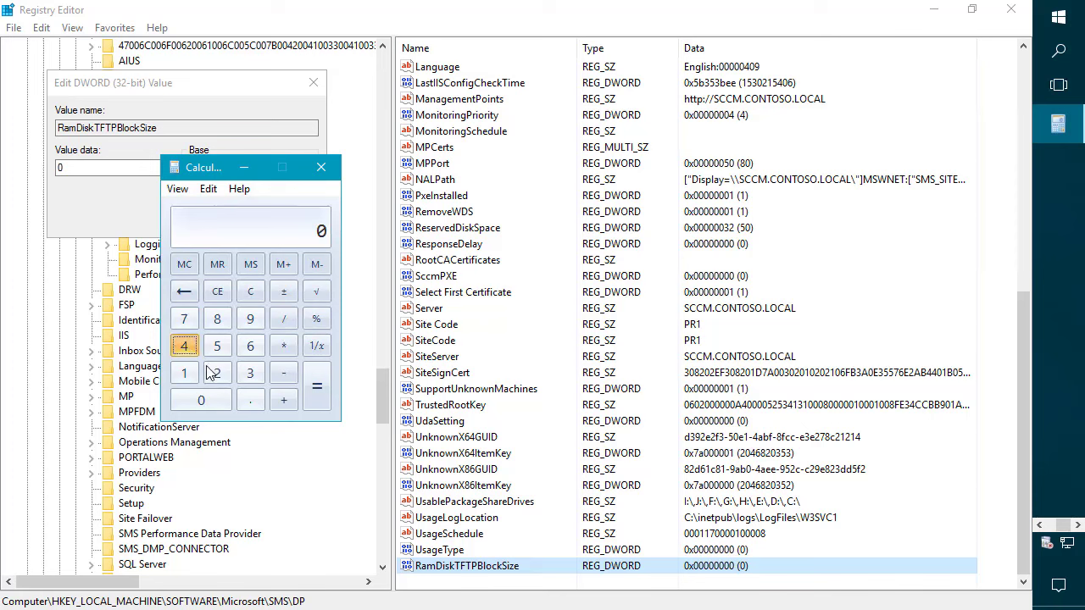
{"action": "key", "text": "4"}
{"action": "left_click", "coordinate": [204, 400]}
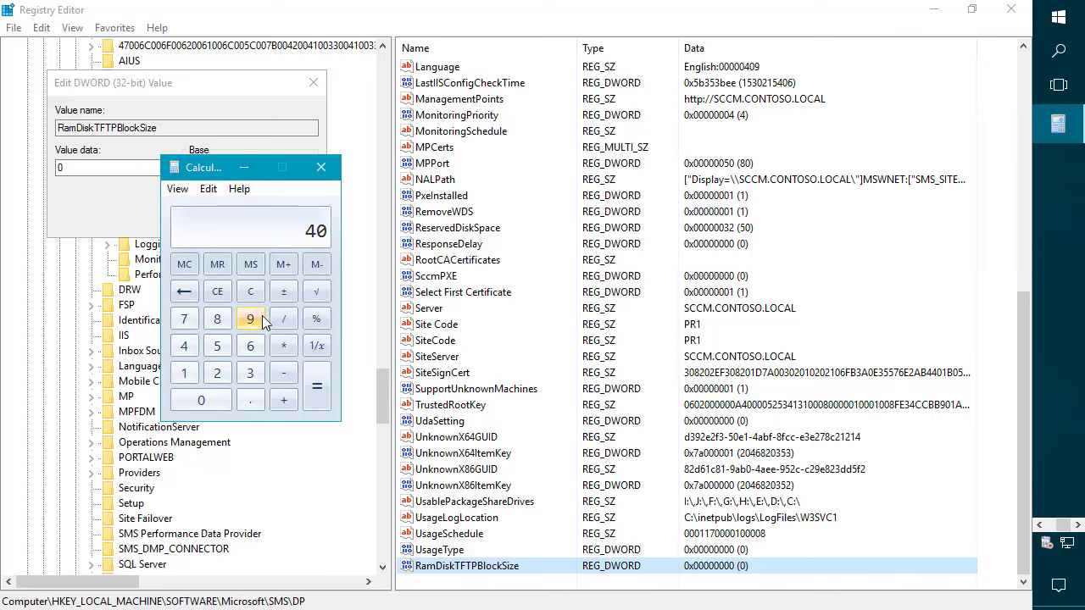
{"action": "left_click", "coordinate": [250, 318]}
{"action": "left_click", "coordinate": [250, 345]}
Step: Multiply 4096 by 2 to get 8192, then by 2 again for 16384
{"action": "left_click_drag", "start_coordinate": [263, 166], "coordinate": [529, 50]}
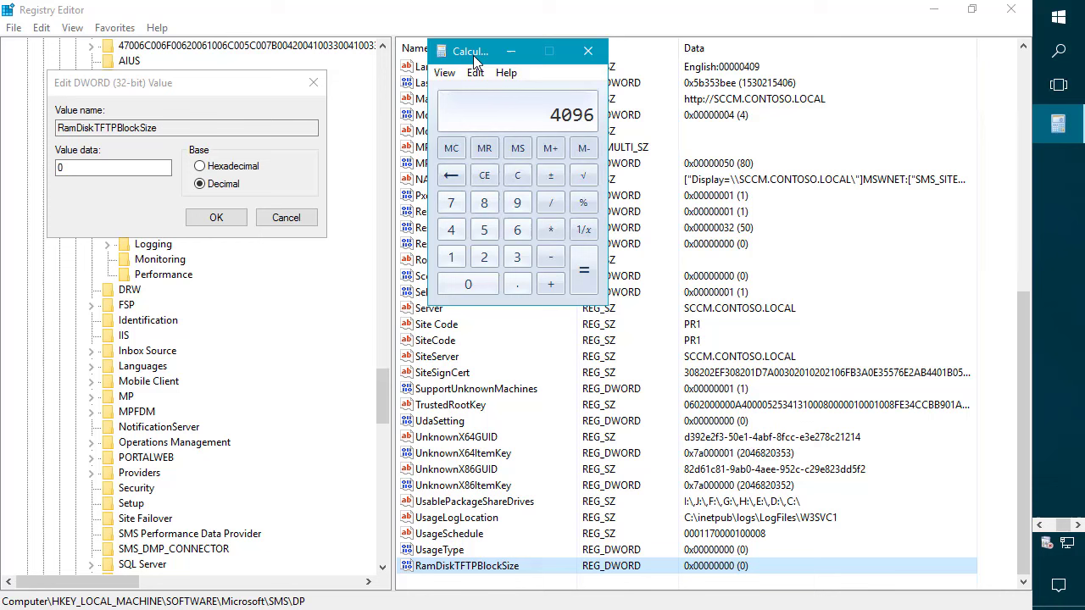
{"action": "left_click", "coordinate": [549, 236]}
{"action": "left_click", "coordinate": [486, 257]}
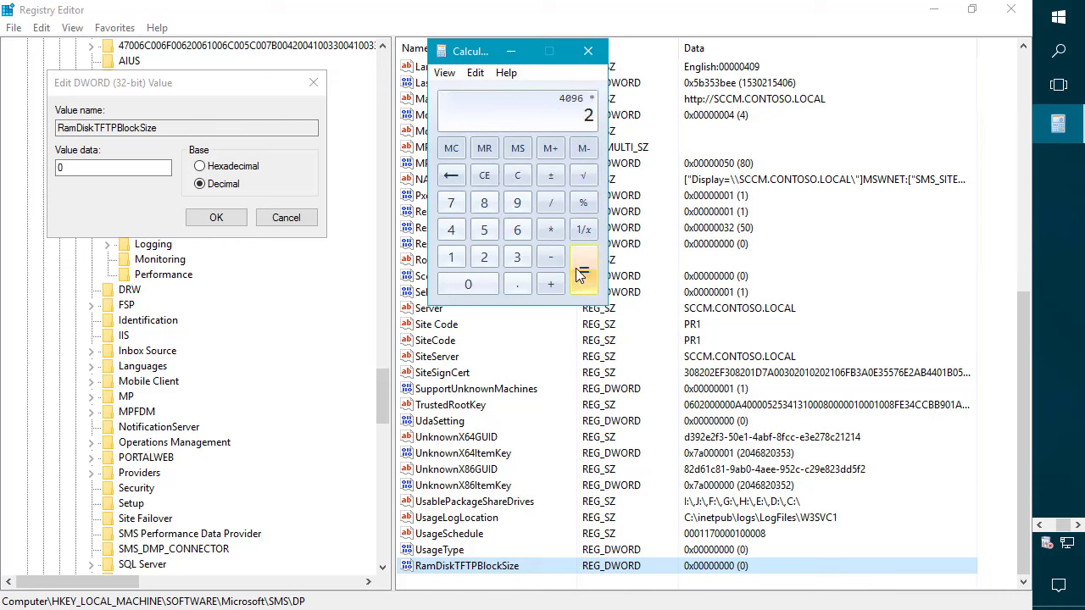
{"action": "left_click", "coordinate": [583, 273]}
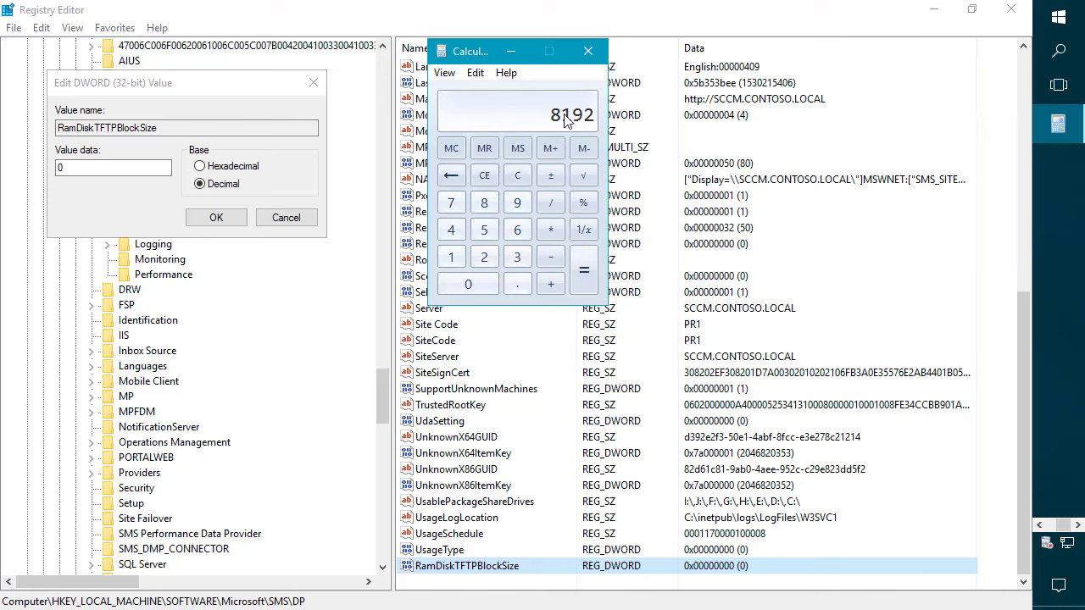
{"action": "left_click", "coordinate": [551, 233]}
{"action": "left_click", "coordinate": [486, 259]}
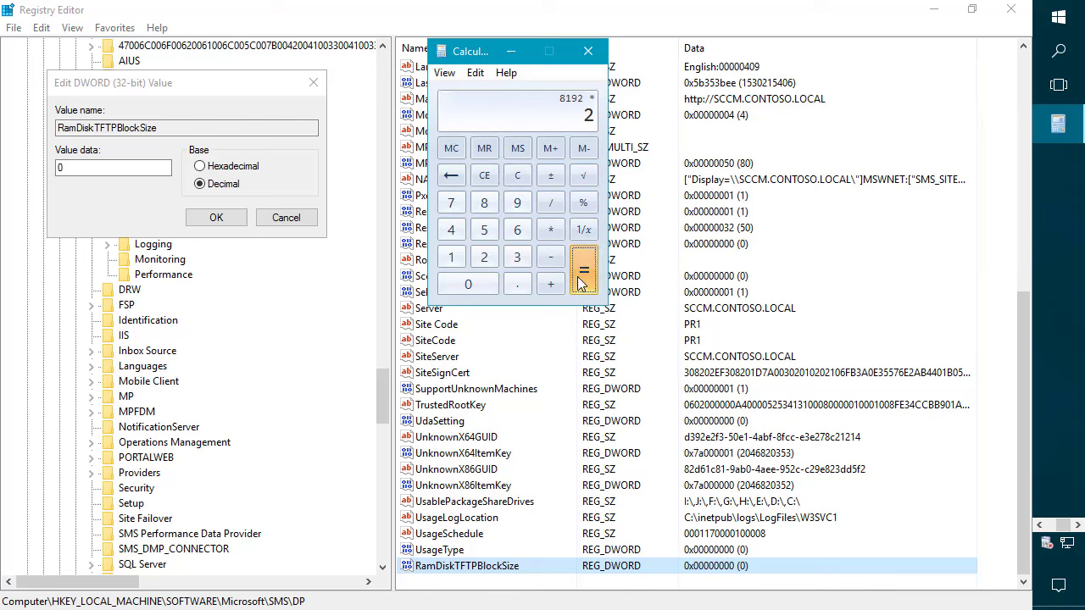
{"action": "left_click", "coordinate": [581, 282]}
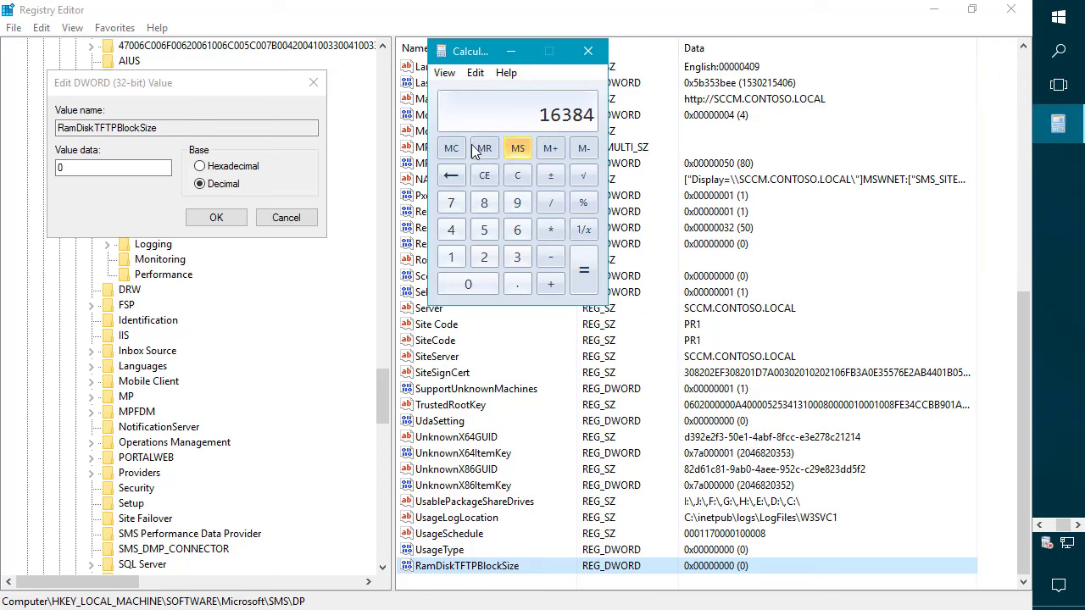
Step: Replace the value data 0 with 16384 in decimal and confirm with OK
{"action": "left_click", "coordinate": [212, 186]}
{"action": "double_click", "coordinate": [85, 167]}
{"action": "type", "text": "16384"}
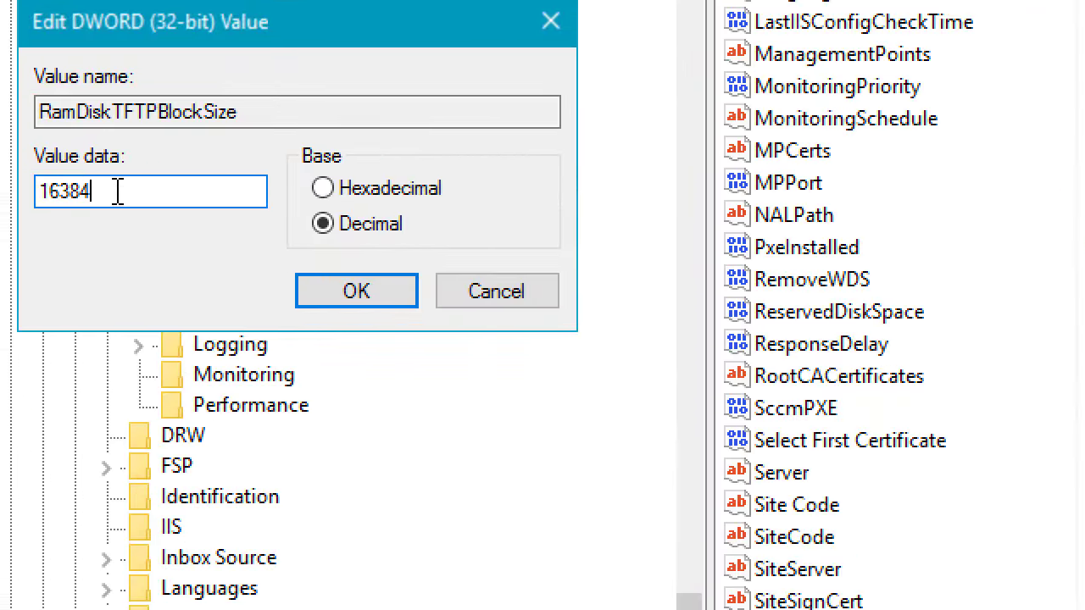
{"action": "left_click_drag", "start_coordinate": [95, 165], "coordinate": [24, 160]}
{"action": "left_click", "coordinate": [208, 201]}
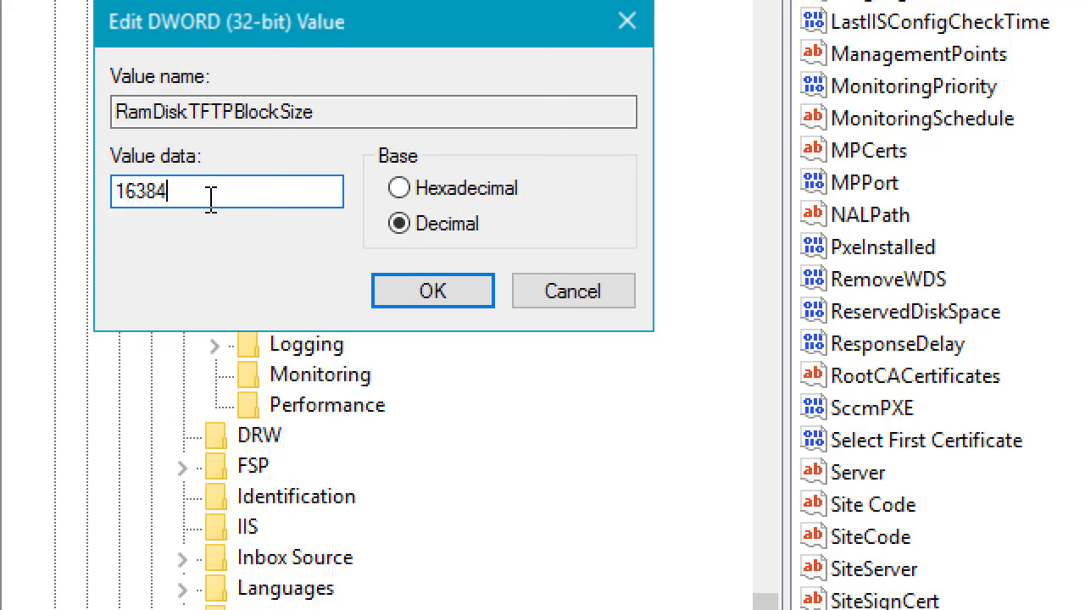
{"action": "left_click_drag", "start_coordinate": [211, 200], "coordinate": [95, 166]}
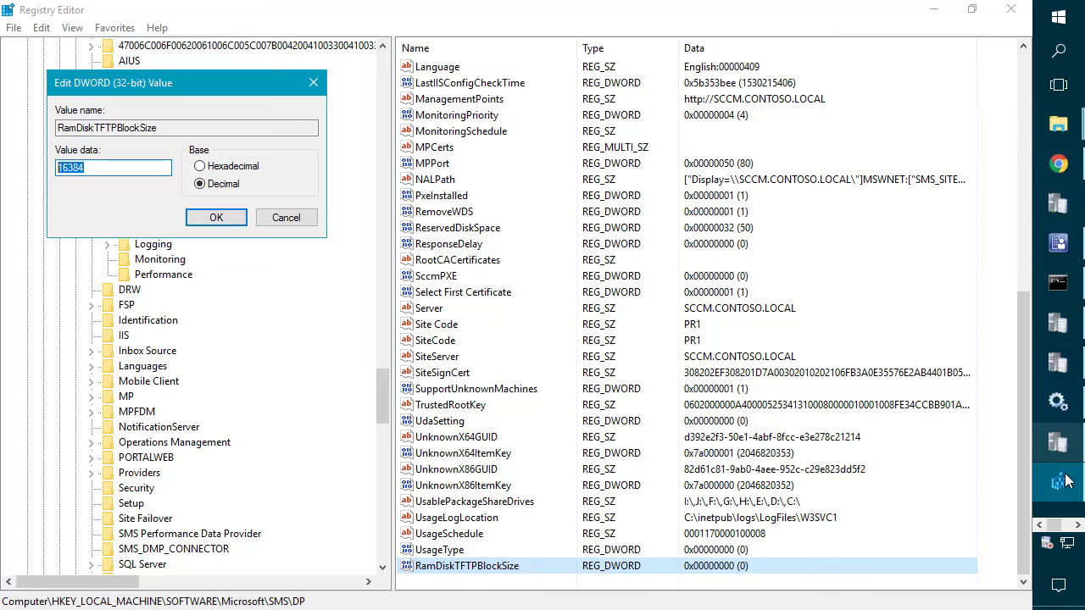
{"action": "mouse_move", "coordinate": [1069, 490]}
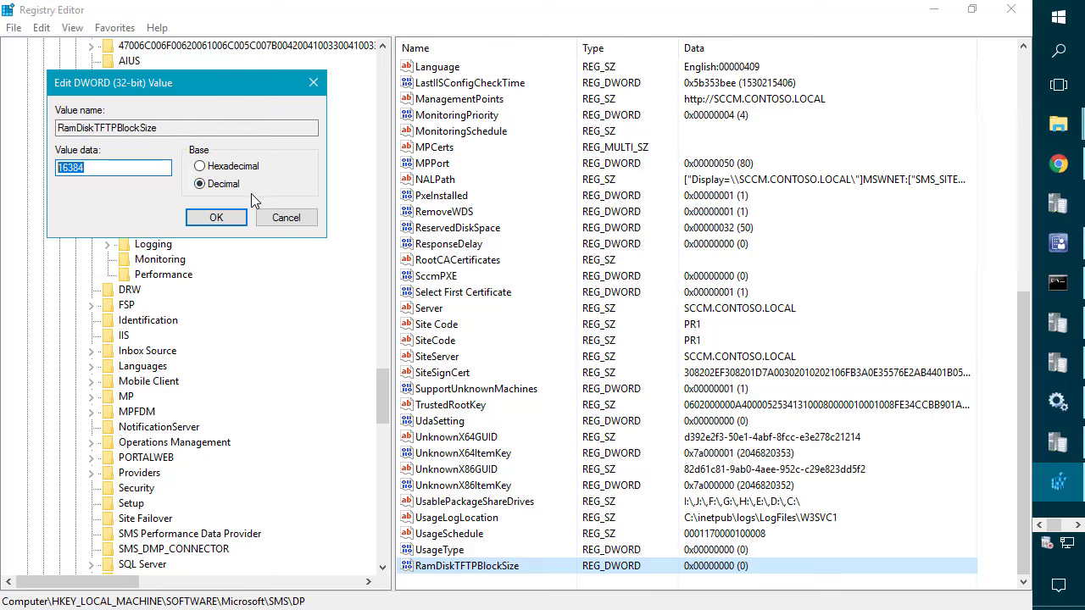
{"action": "left_click", "coordinate": [218, 217]}
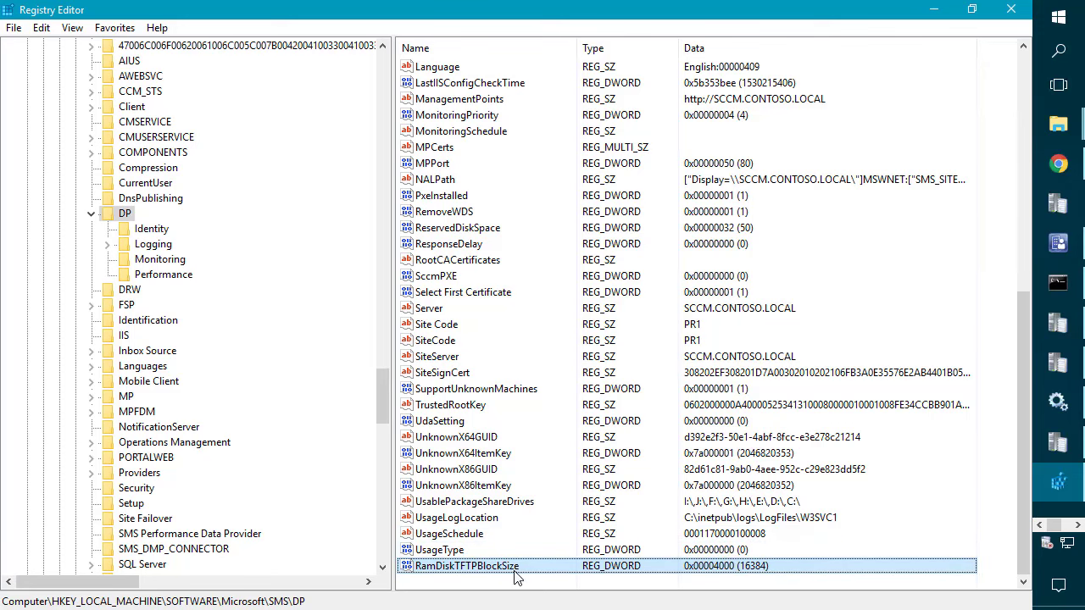
Step: Restart the Windows Deployment Services Server service
{"action": "left_click", "coordinate": [1057, 400]}
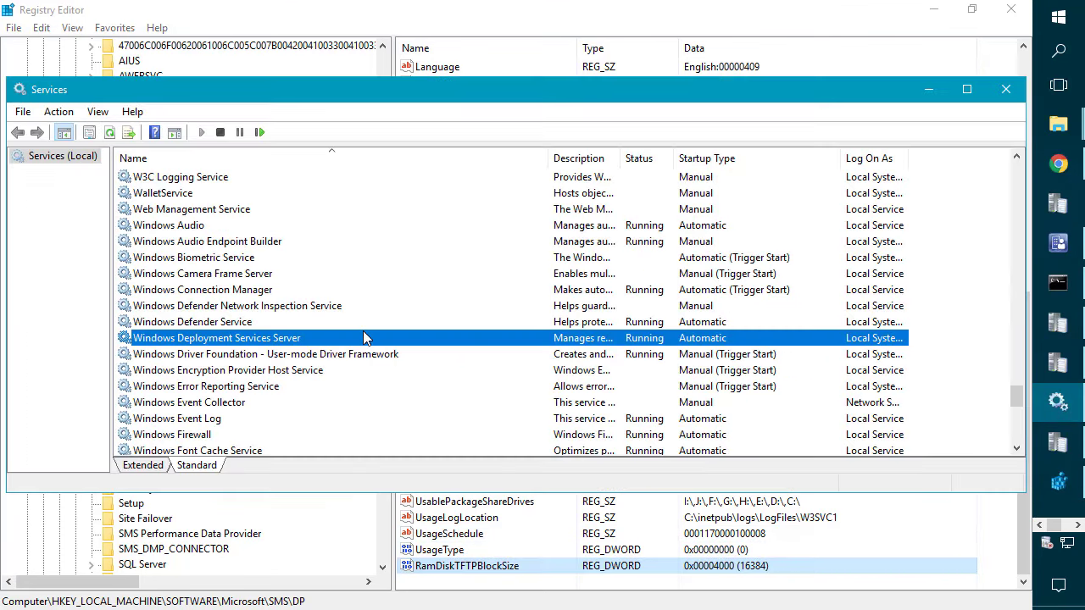
{"action": "right_click", "coordinate": [267, 344]}
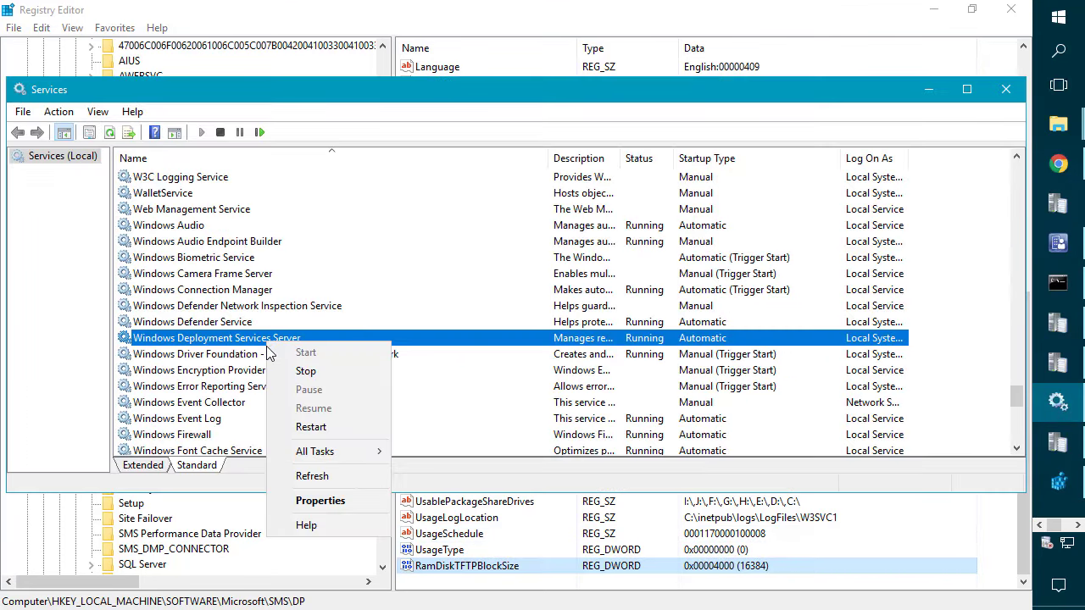
{"action": "left_click", "coordinate": [330, 427]}
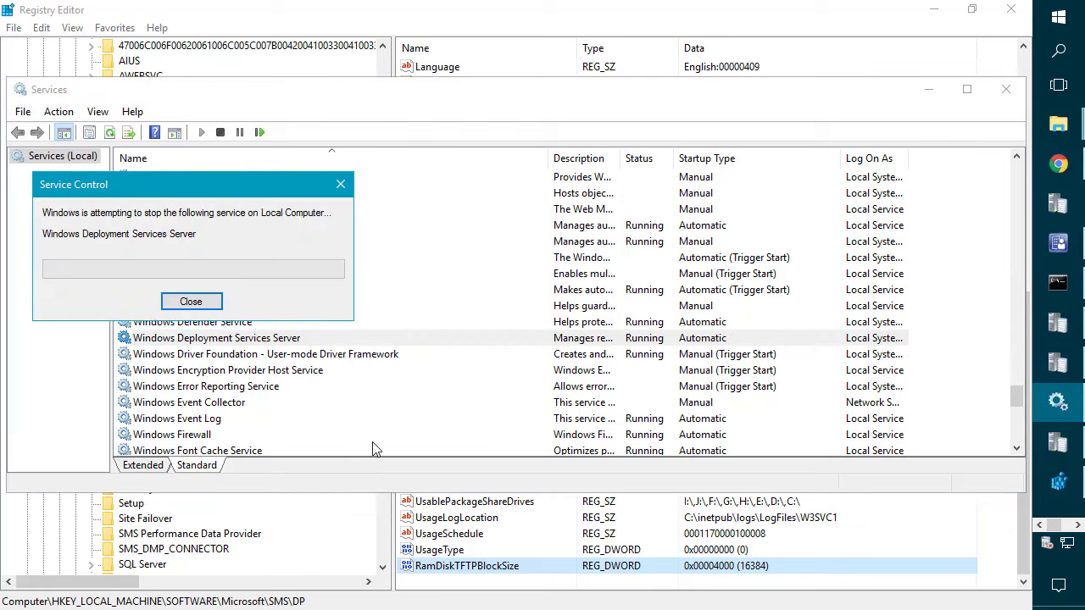
Step: Confirm SMSPXE.log shows the line RamDiskTFTPBlockSize: 16384 after the restart
{"action": "left_click", "coordinate": [1065, 447]}
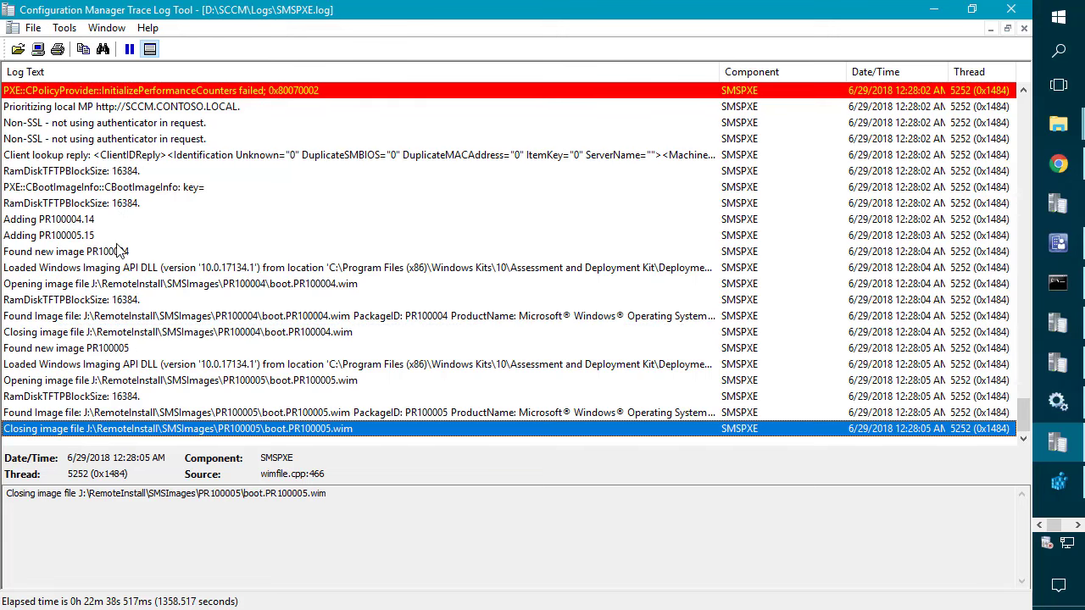
{"action": "left_click", "coordinate": [122, 204]}
{"action": "left_click", "coordinate": [123, 158]}
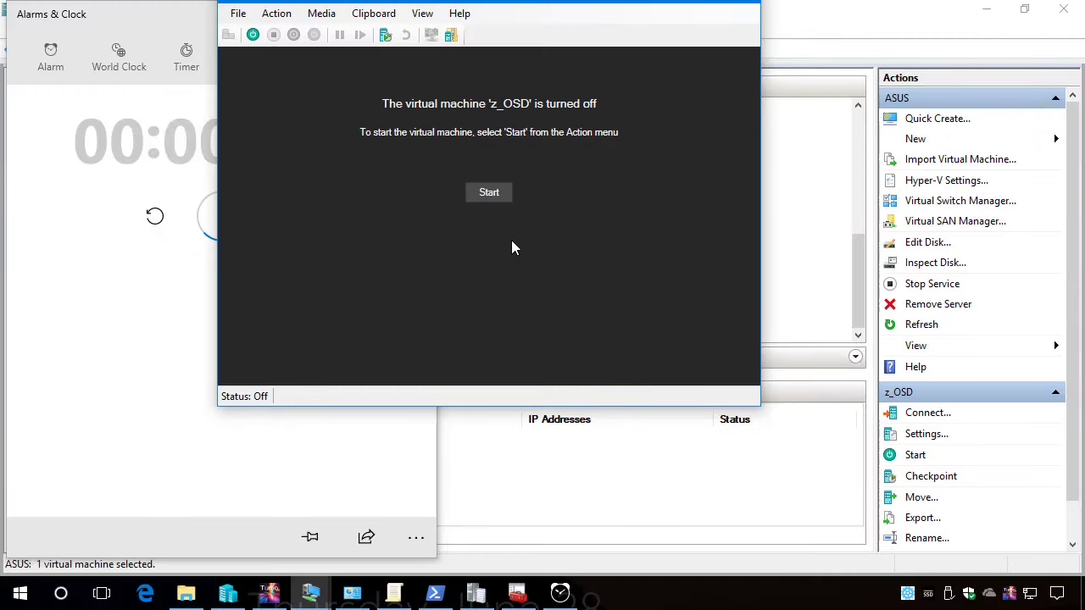
Step: Start z_OSD, begin the PXE network boot, and start the stopwatch
{"action": "left_click", "coordinate": [488, 193]}
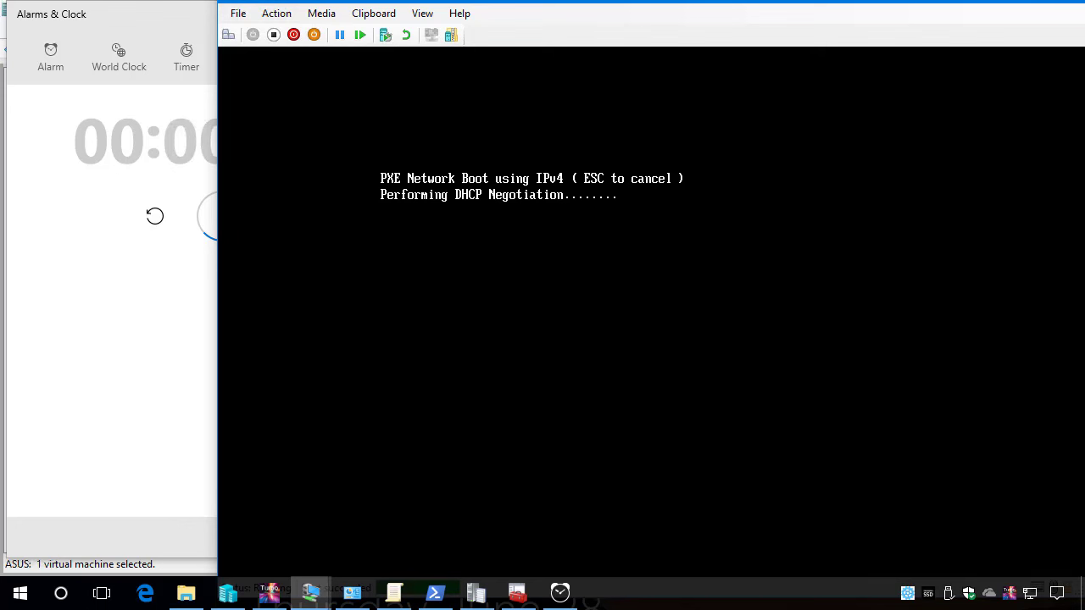
{"action": "key", "text": "Return"}
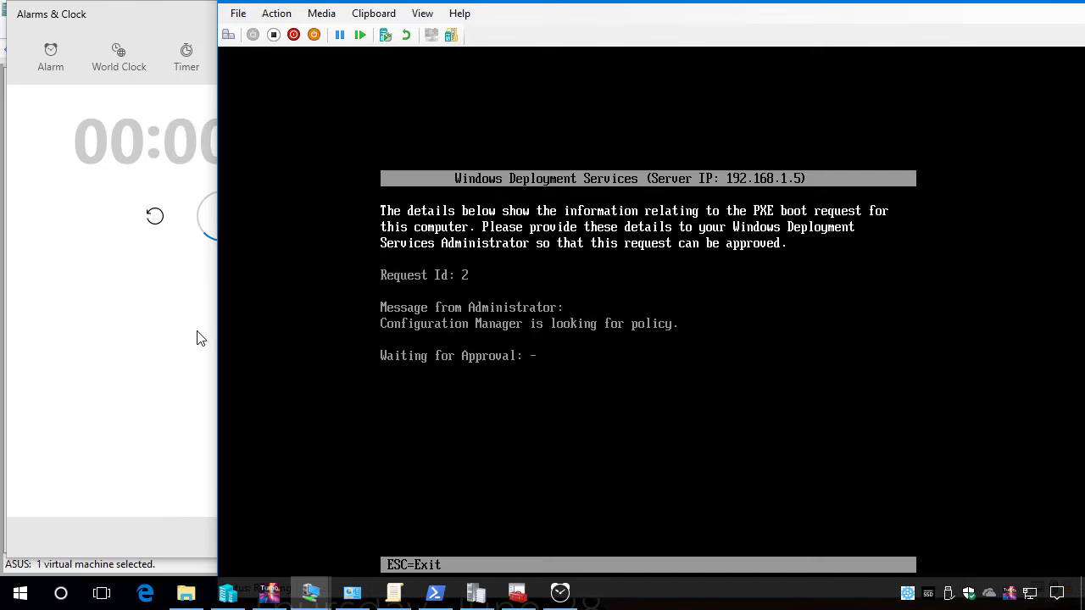
{"action": "left_click", "coordinate": [198, 339]}
{"action": "left_click", "coordinate": [222, 216]}
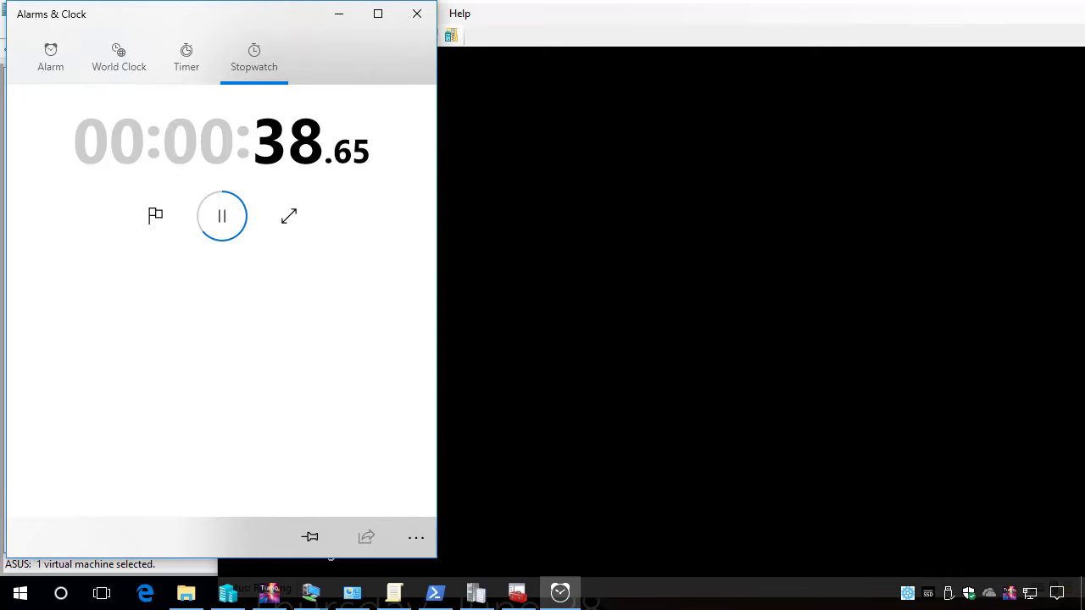
{"action": "key", "text": "alt+Tab"}
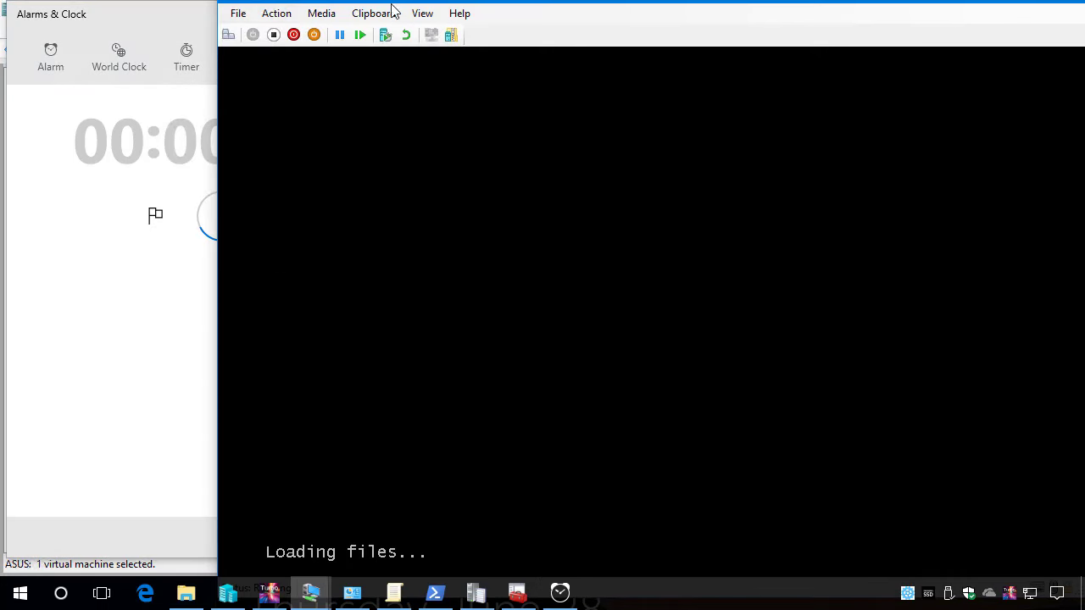
Step: Watch the boot full screen and stop the stopwatch at 45.60 seconds at the wizard
{"action": "left_click", "coordinate": [422, 13]}
{"action": "left_click", "coordinate": [473, 32]}
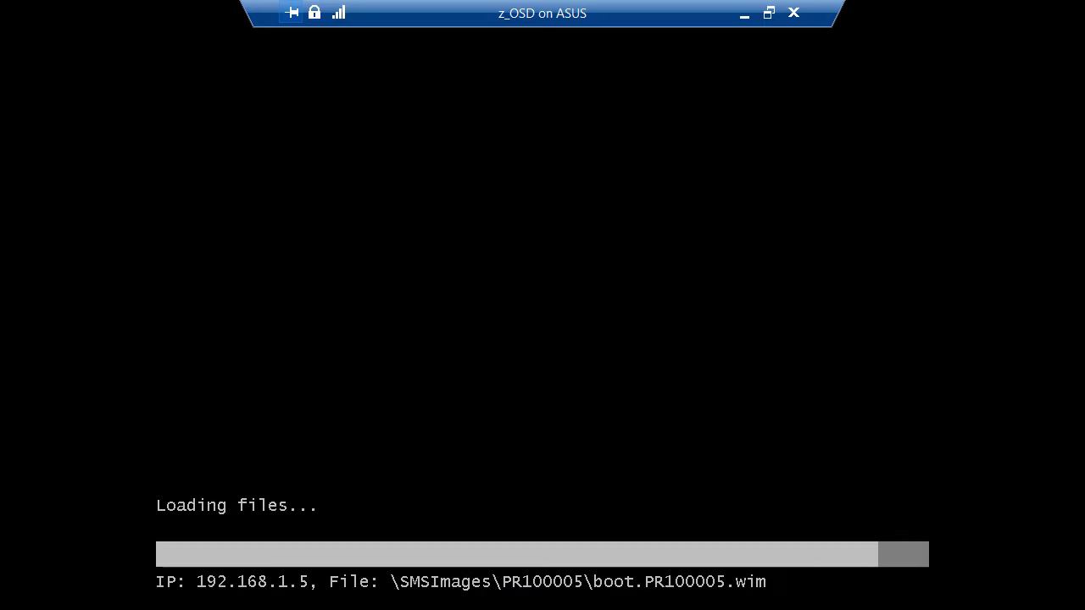
{"action": "left_click", "coordinate": [768, 13]}
{"action": "left_click", "coordinate": [200, 308]}
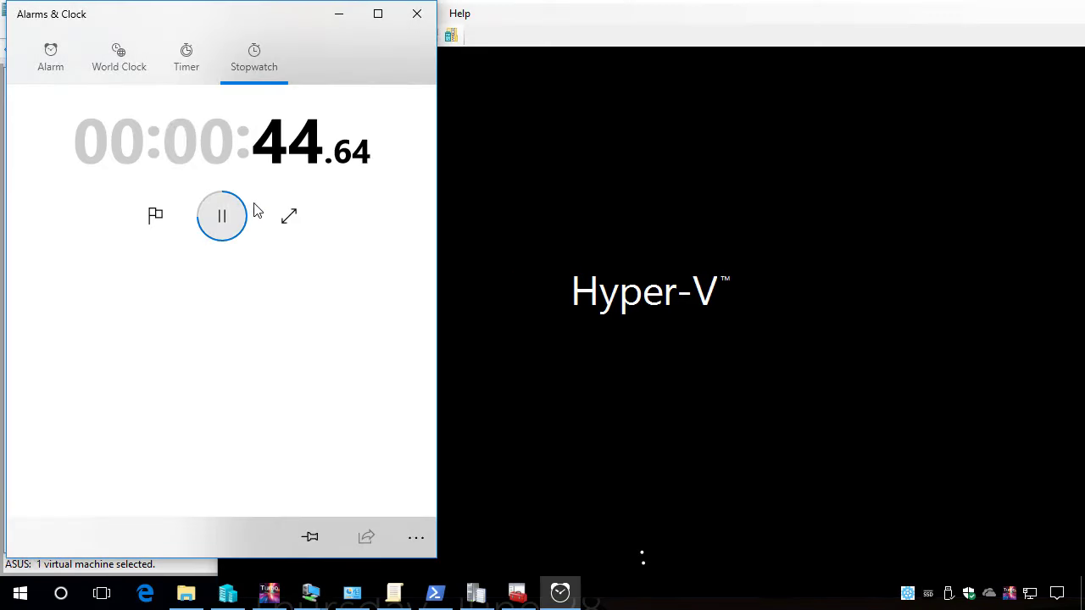
{"action": "left_click", "coordinate": [226, 216]}
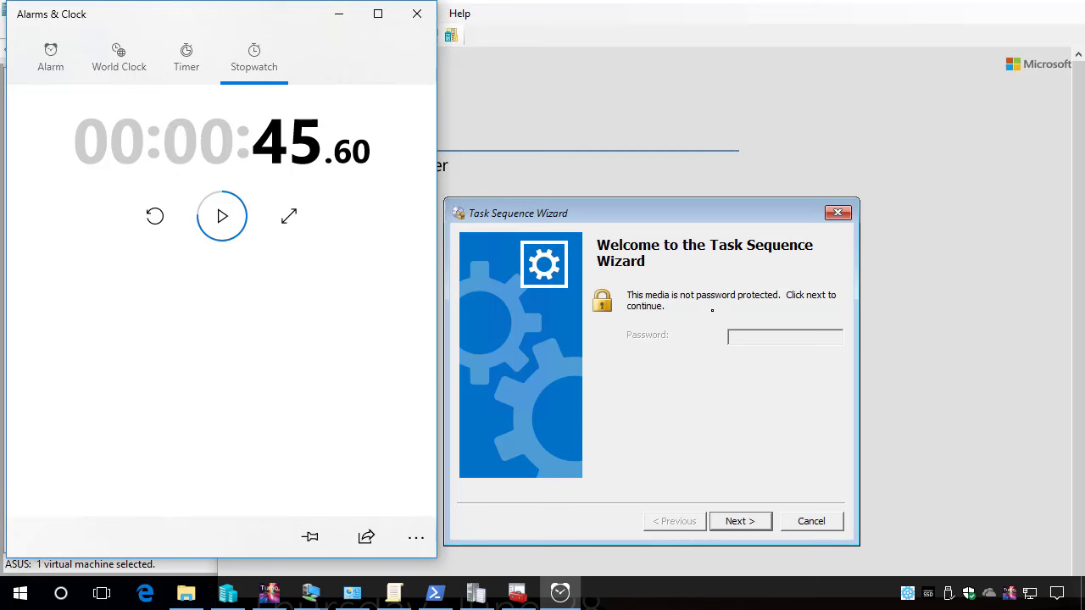
{"action": "left_click", "coordinate": [712, 310]}
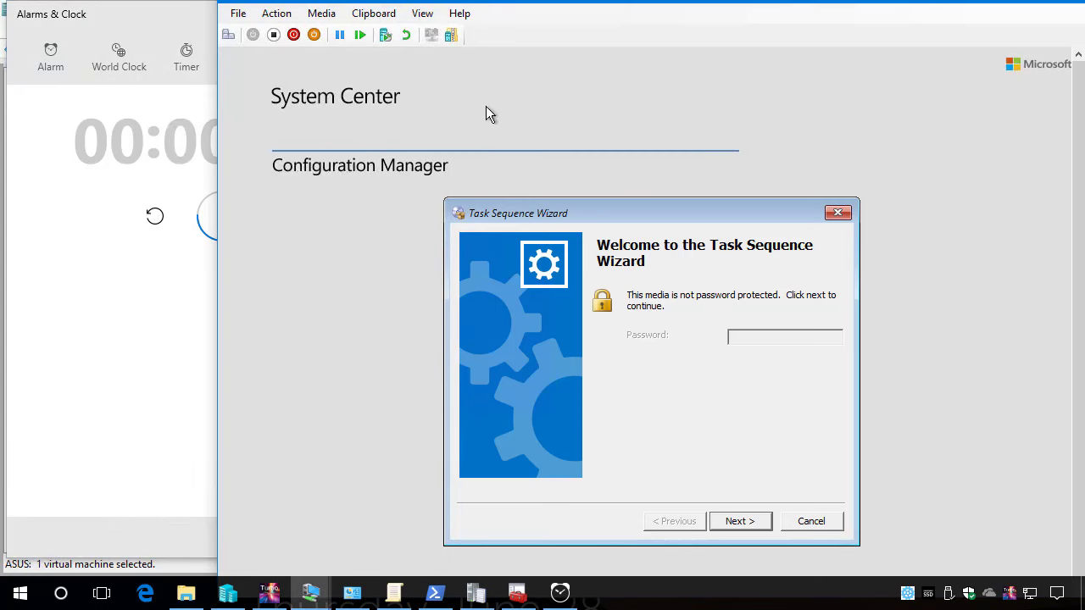
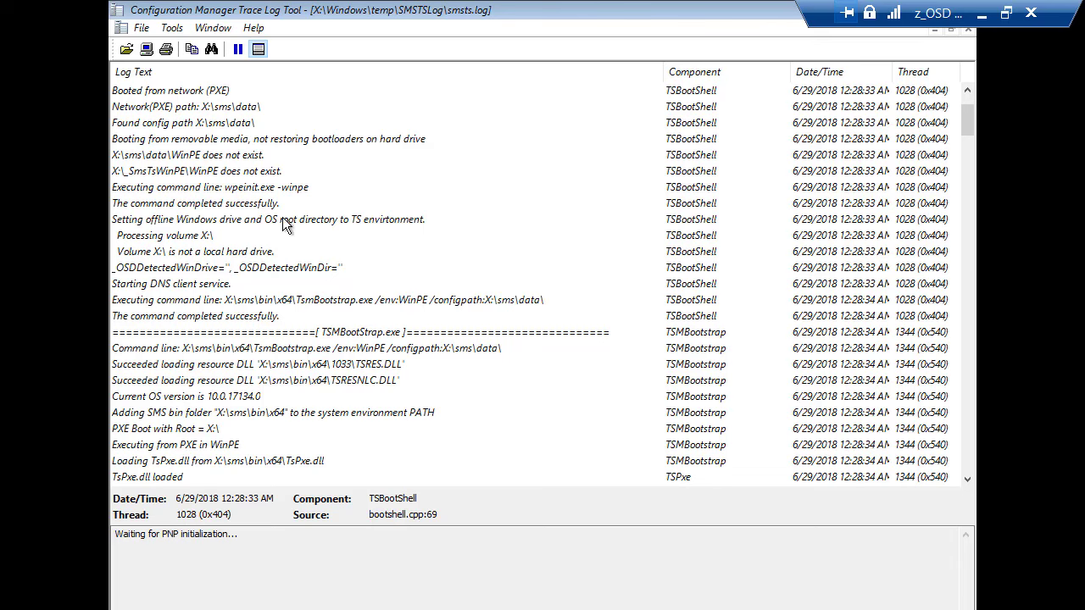
Step: Scroll down smsts.log and step through the Processing Policy Assignment rows to 'Successfully launched command shell.'
{"action": "scroll", "coordinate": [336, 186], "scroll_direction": "down", "scroll_amount": 6}
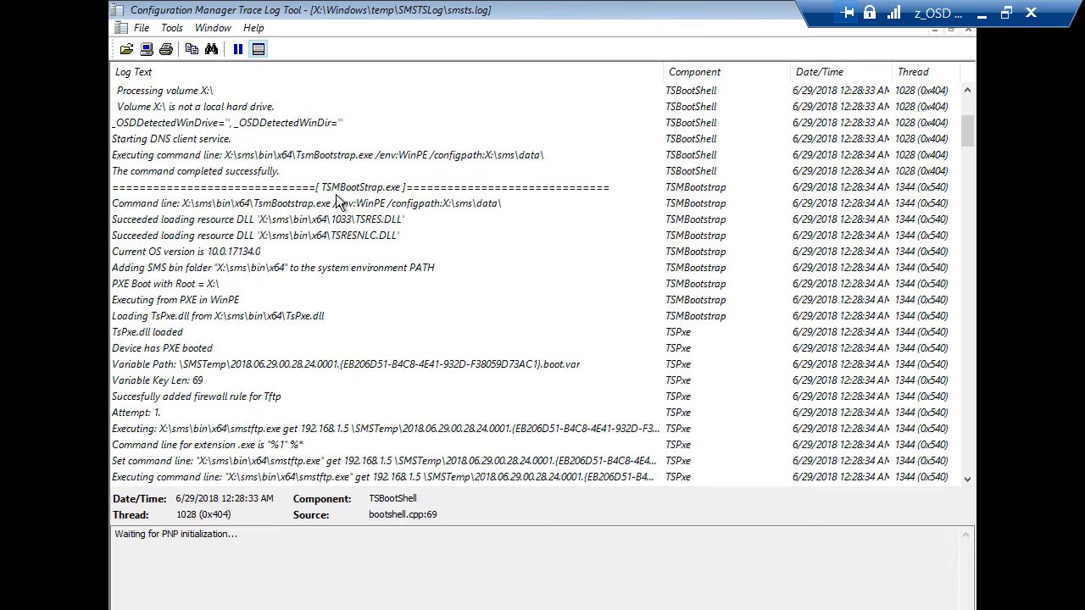
{"action": "scroll", "coordinate": [279, 298], "scroll_direction": "down", "scroll_amount": 7}
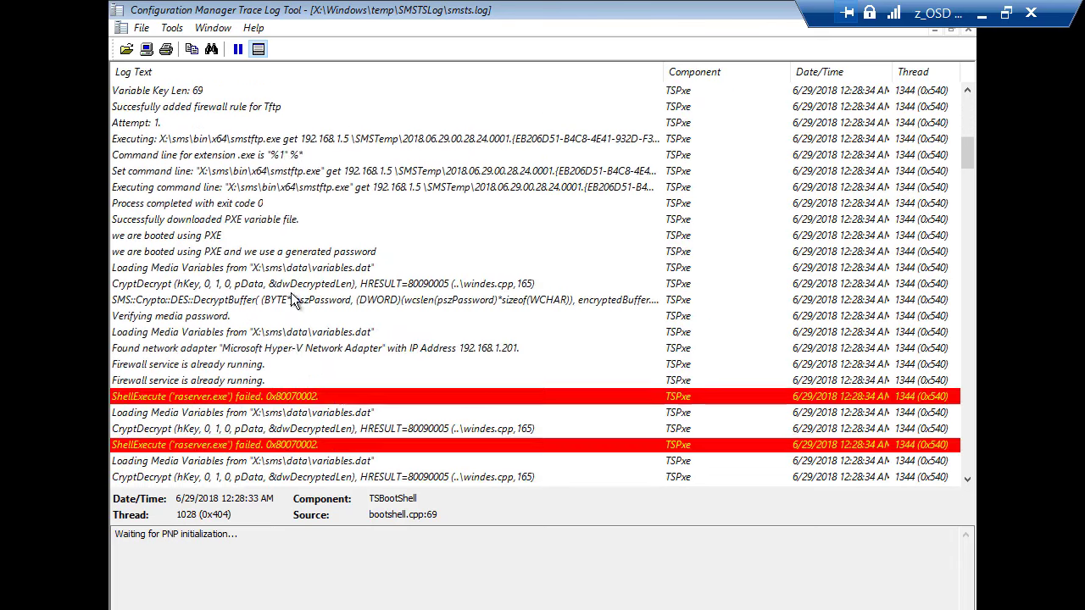
{"action": "scroll", "coordinate": [423, 239], "scroll_direction": "down", "scroll_amount": 17}
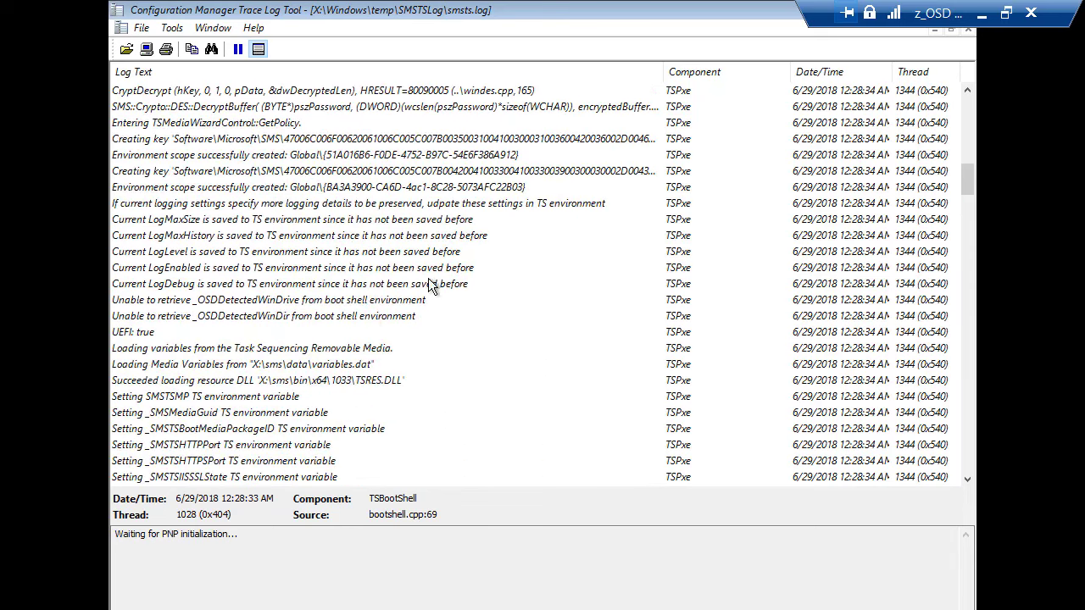
{"action": "scroll", "coordinate": [363, 299], "scroll_direction": "down", "scroll_amount": 8}
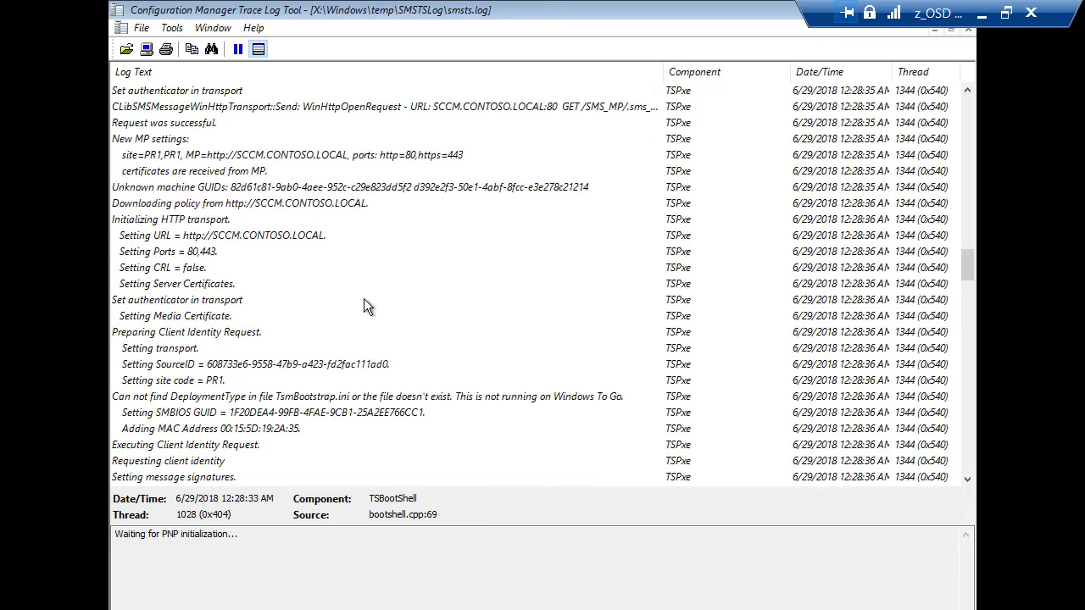
{"action": "scroll", "coordinate": [263, 259], "scroll_direction": "down", "scroll_amount": 15}
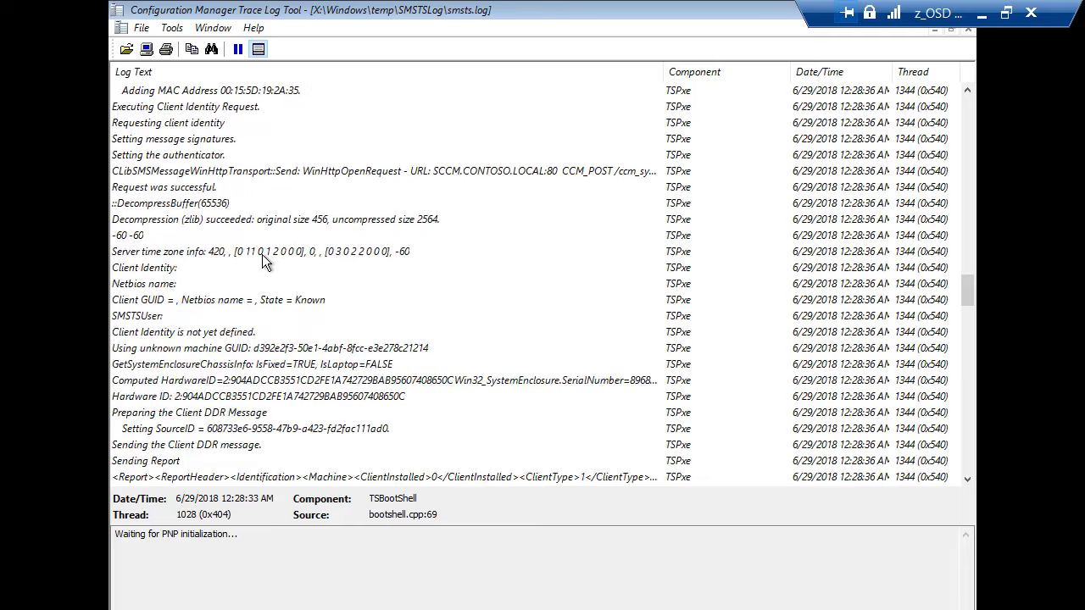
{"action": "scroll", "coordinate": [264, 270], "scroll_direction": "down", "scroll_amount": 4}
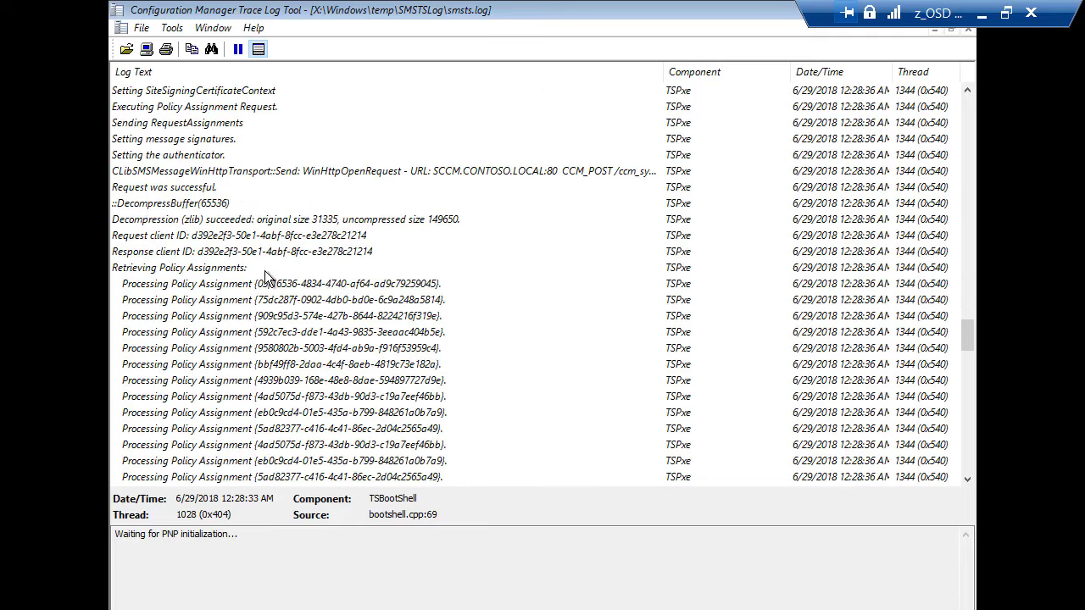
{"action": "left_click", "coordinate": [229, 186]}
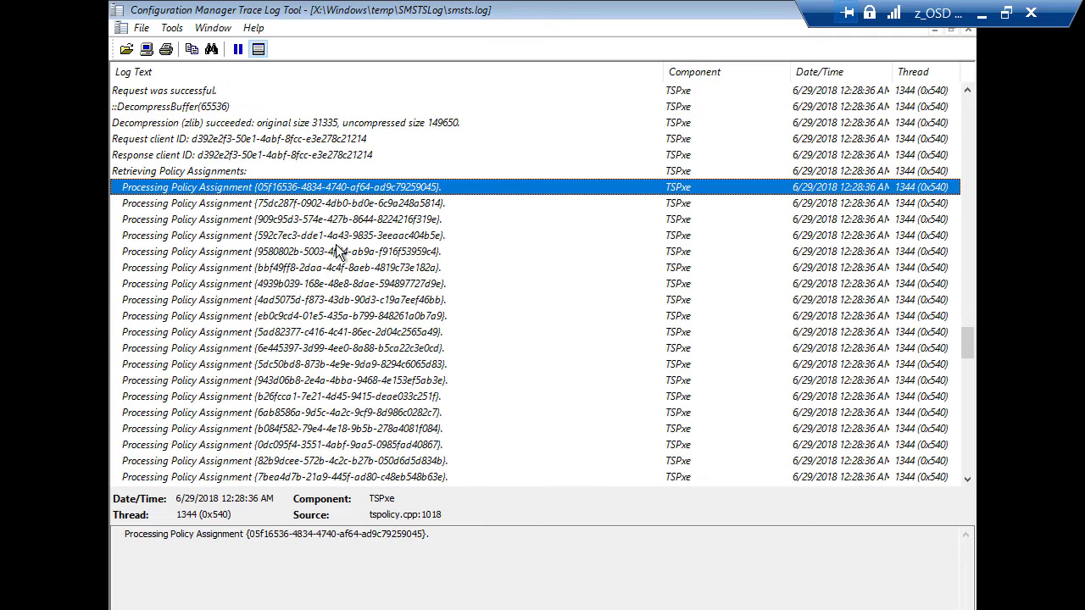
{"action": "key", "text": "Down"}
{"action": "key", "text": "Down"}
{"action": "key", "text": "Down"}
{"action": "key", "text": "Down"}
{"action": "key", "text": "Down"}
{"action": "key", "text": "Down"}
{"action": "key", "text": "Down"}
{"action": "key", "text": "Down"}
{"action": "key", "text": "Down"}
{"action": "key", "text": "Down"}
{"action": "key", "text": "Down"}
{"action": "key", "text": "Down"}
{"action": "key", "text": "Down"}
{"action": "key", "text": "Down"}
{"action": "key", "text": "Down"}
{"action": "key", "text": "Down"}
{"action": "key", "text": "Down"}
{"action": "key", "text": "Down"}
{"action": "key", "text": "Down"}
{"action": "key", "text": "Down"}
{"action": "key", "text": "Down"}
{"action": "key", "text": "Down"}
{"action": "key", "text": "Down"}
{"action": "key", "text": "Down"}
{"action": "key", "text": "Down"}
{"action": "key", "text": "Down"}
{"action": "key", "text": "Down"}
{"action": "key", "text": "Down"}
{"action": "key", "text": "Down"}
{"action": "key", "text": "Down"}
{"action": "key", "text": "Down"}
{"action": "key", "text": "Down"}
{"action": "key", "text": "Down"}
{"action": "key", "text": "Down"}
{"action": "key", "text": "Down"}
{"action": "key", "text": "Down"}
{"action": "key", "text": "Down"}
{"action": "key", "text": "Down"}
{"action": "key", "text": "Down"}
{"action": "key", "text": "Down"}
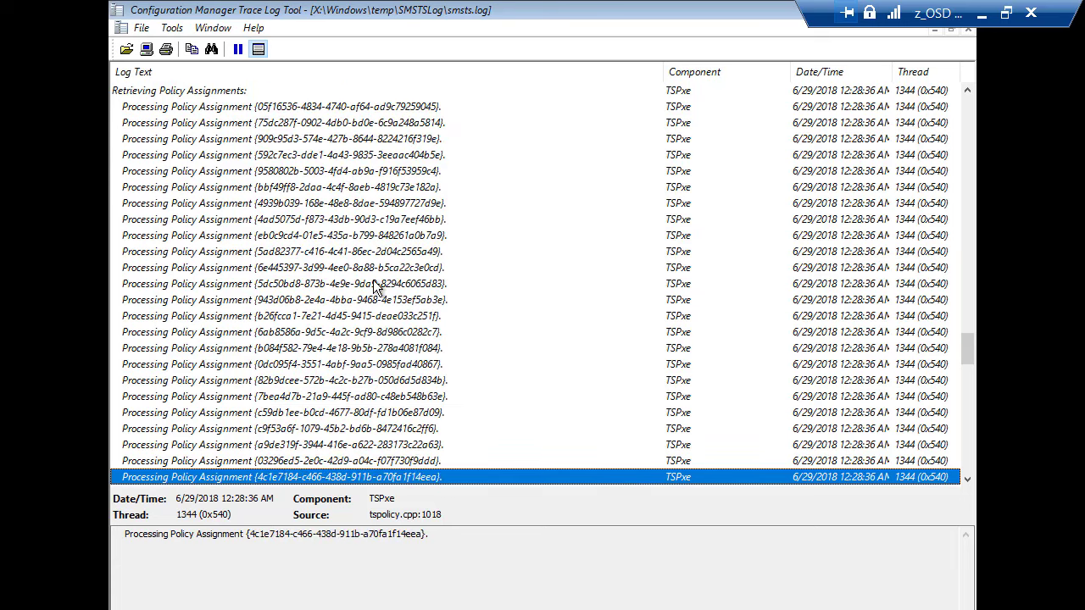
{"action": "key", "text": "Down"}
{"action": "key", "text": "Down"}
{"action": "key", "text": "Down"}
{"action": "key", "text": "Down"}
{"action": "key", "text": "Down"}
{"action": "key", "text": "Down"}
{"action": "key", "text": "Down"}
{"action": "key", "text": "Down"}
{"action": "key", "text": "Down"}
{"action": "key", "text": "Down"}
{"action": "key", "text": "Down"}
{"action": "key", "text": "Down"}
{"action": "key", "text": "Down"}
{"action": "key", "text": "Down"}
{"action": "key", "text": "Down"}
{"action": "key", "text": "Down"}
{"action": "key", "text": "Down"}
{"action": "key", "text": "Down"}
{"action": "key", "text": "Down"}
{"action": "key", "text": "Down"}
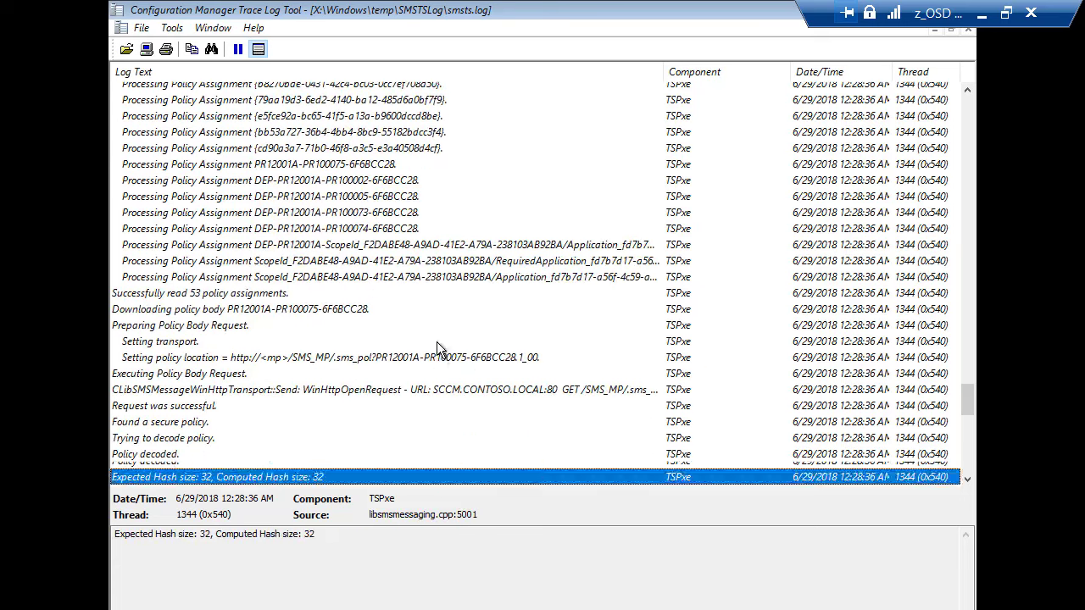
{"action": "key", "text": "Down"}
{"action": "key", "text": "Down"}
{"action": "key", "text": "Down"}
{"action": "key", "text": "Down"}
{"action": "key", "text": "Down"}
{"action": "key", "text": "Down"}
{"action": "key", "text": "Down"}
{"action": "key", "text": "Down"}
{"action": "key", "text": "Down"}
{"action": "key", "text": "Down"}
{"action": "key", "text": "Down"}
{"action": "key", "text": "Down"}
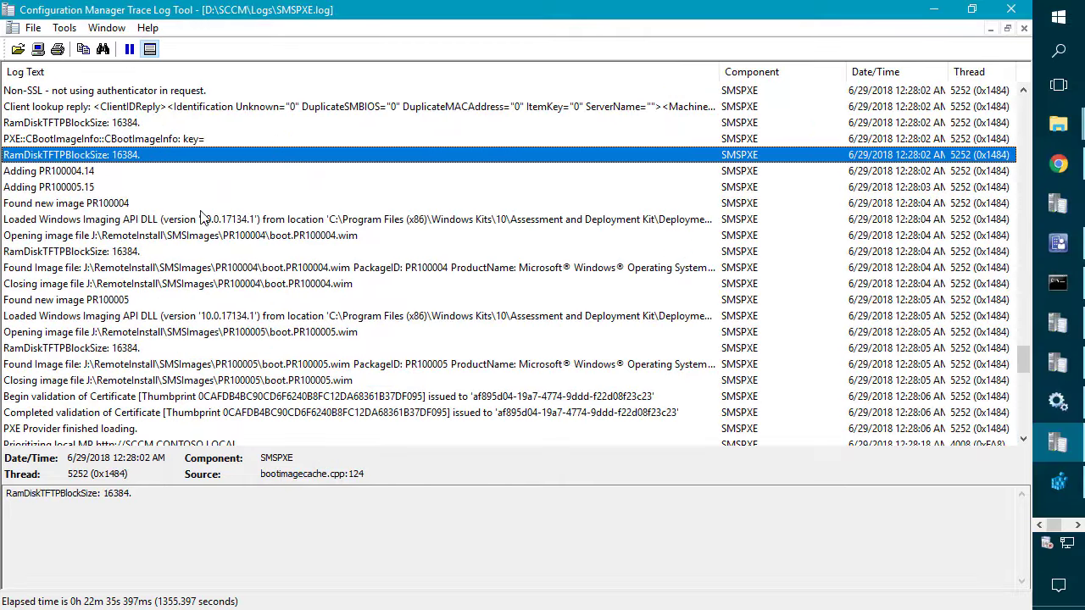
{"action": "scroll", "coordinate": [190, 240], "scroll_direction": "down", "scroll_amount": 8}
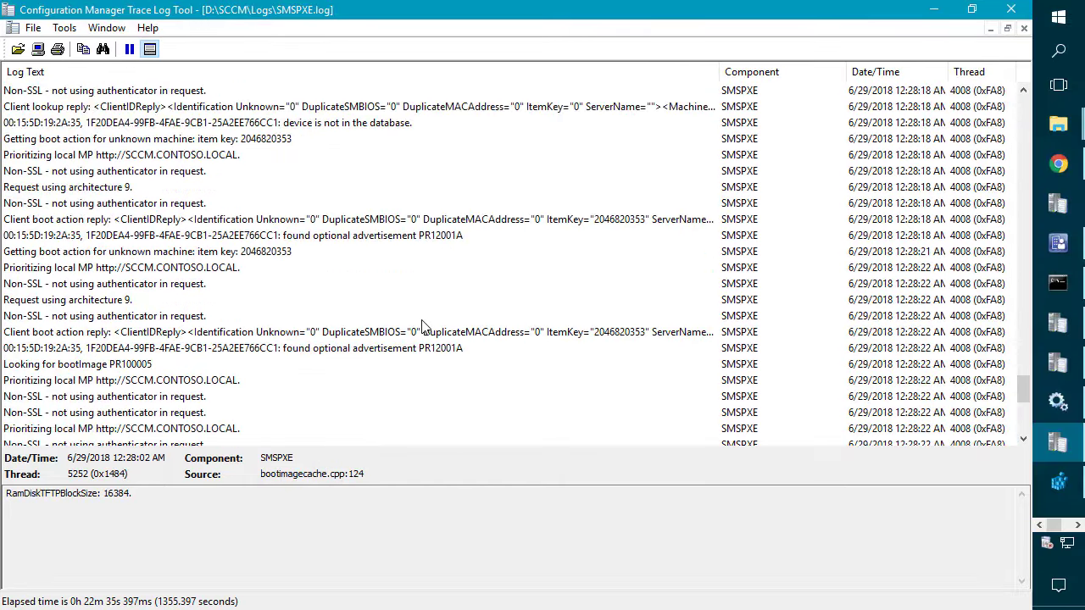
{"action": "scroll", "coordinate": [481, 336], "scroll_direction": "down", "scroll_amount": 10}
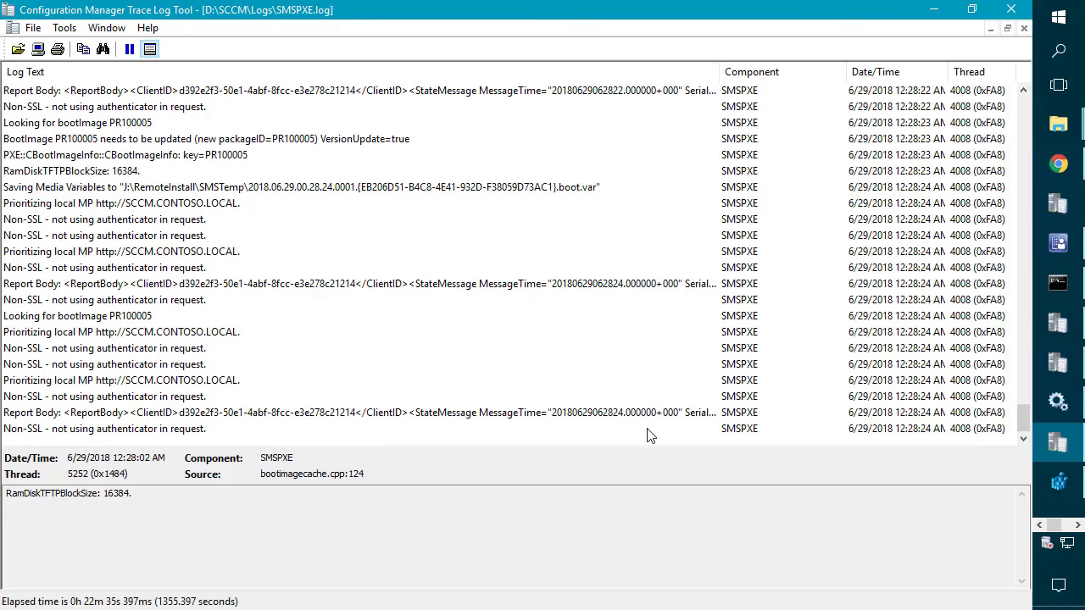
{"action": "left_click", "coordinate": [429, 416]}
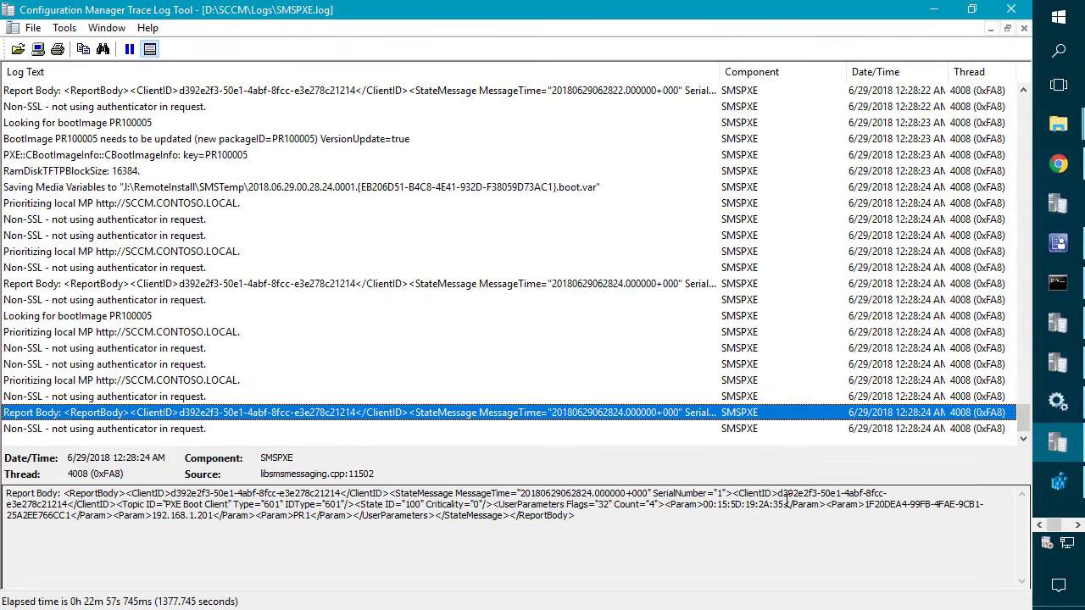
{"action": "left_click_drag", "start_coordinate": [787, 502], "coordinate": [702, 500]}
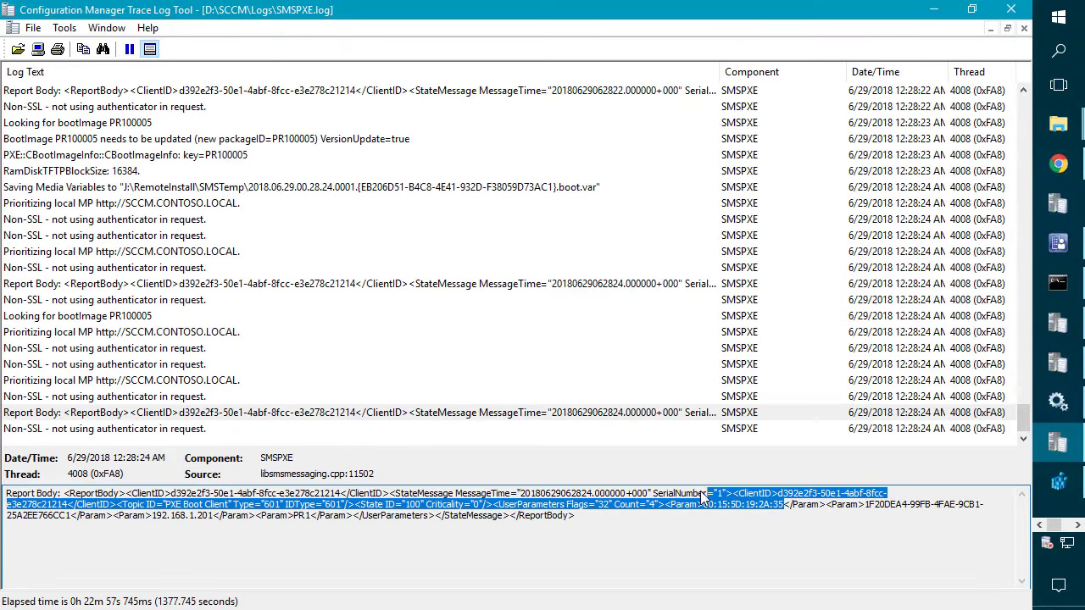
{"action": "left_click", "coordinate": [356, 412]}
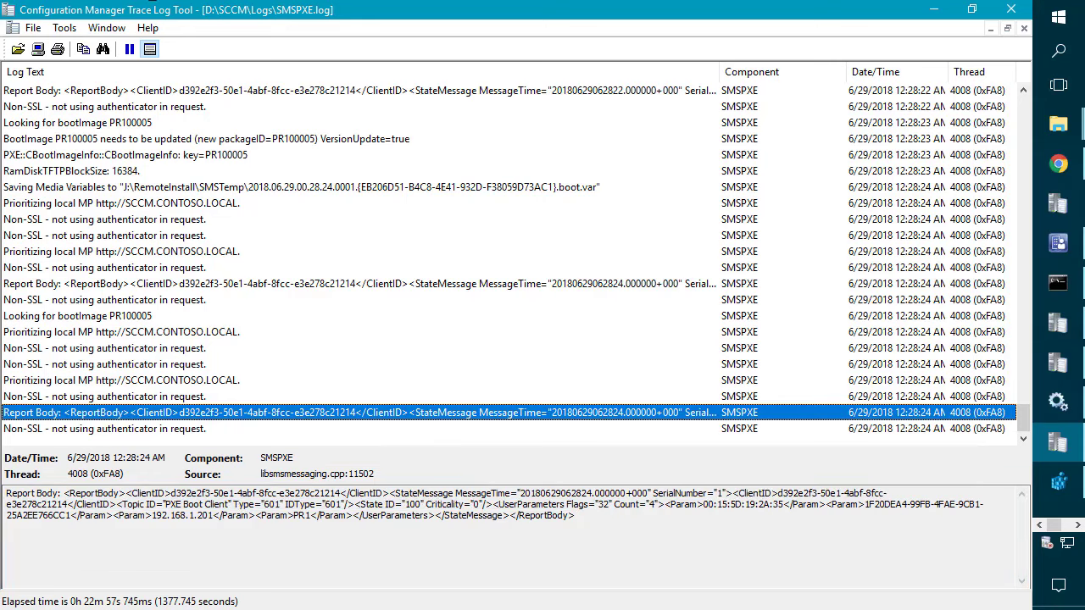
{"action": "key", "text": "alt+Tab"}
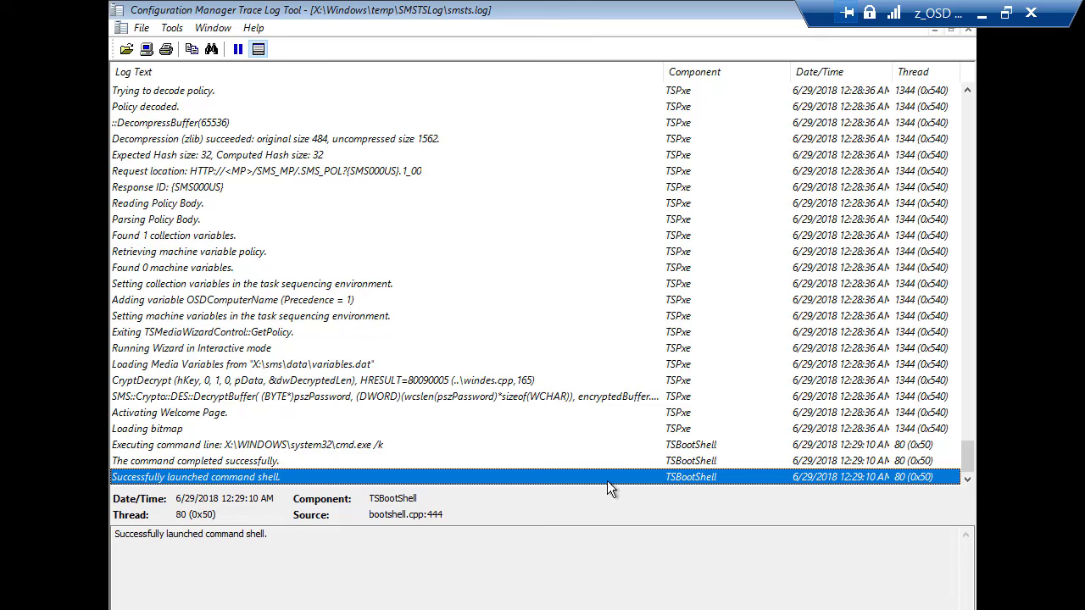
Step: Shrink the CMTrace window and bring the command prompt forward, lower on screen
{"action": "key", "text": "Tab"}
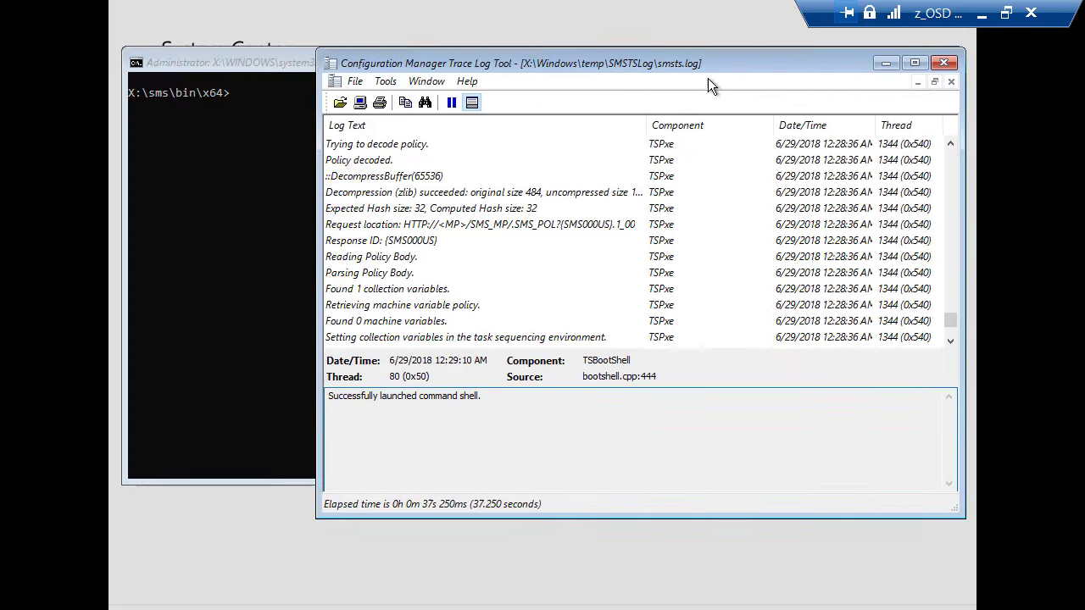
{"action": "left_click_drag", "start_coordinate": [666, 11], "coordinate": [706, 86]}
{"action": "left_click", "coordinate": [214, 181]}
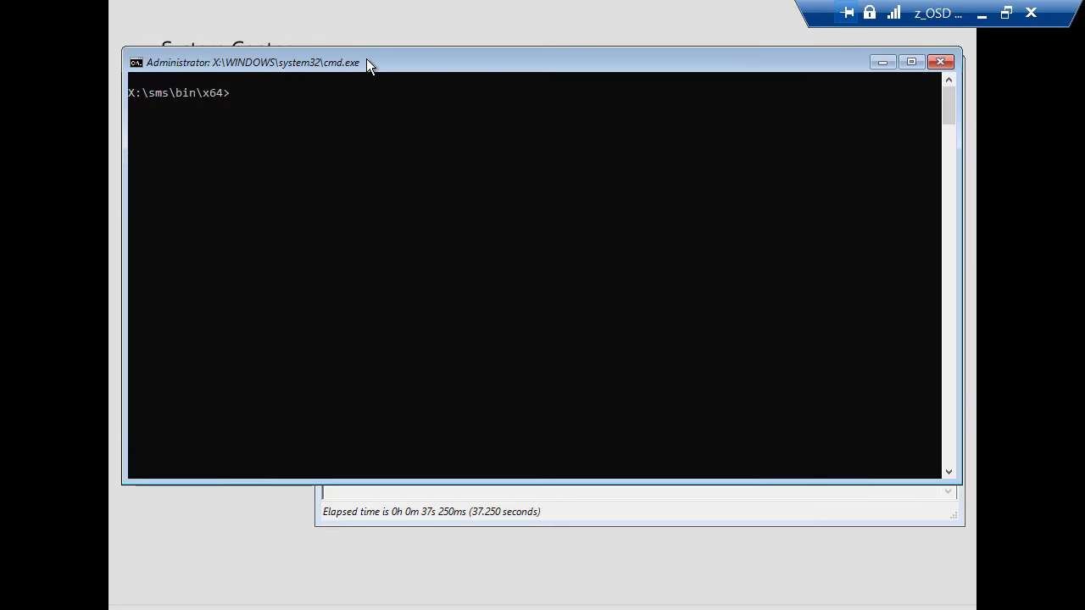
{"action": "left_click_drag", "start_coordinate": [366, 63], "coordinate": [380, 191]}
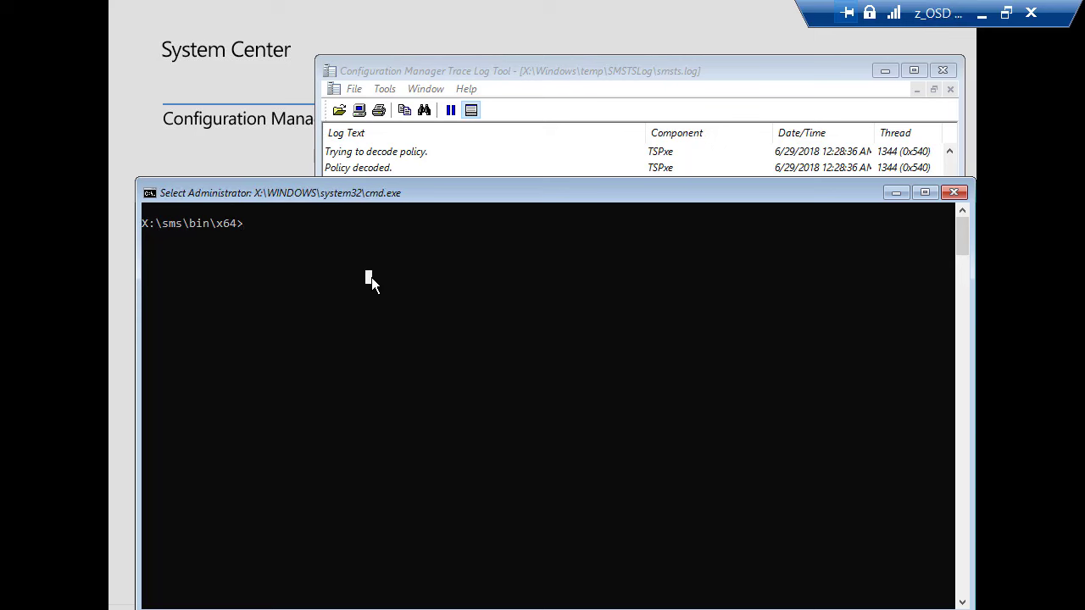
Step: Launch Task Manager with taskmgr, expand its details and select TsBootShell.exe
{"action": "type", "text": "taskmgr"}
{"action": "key", "text": "Return"}
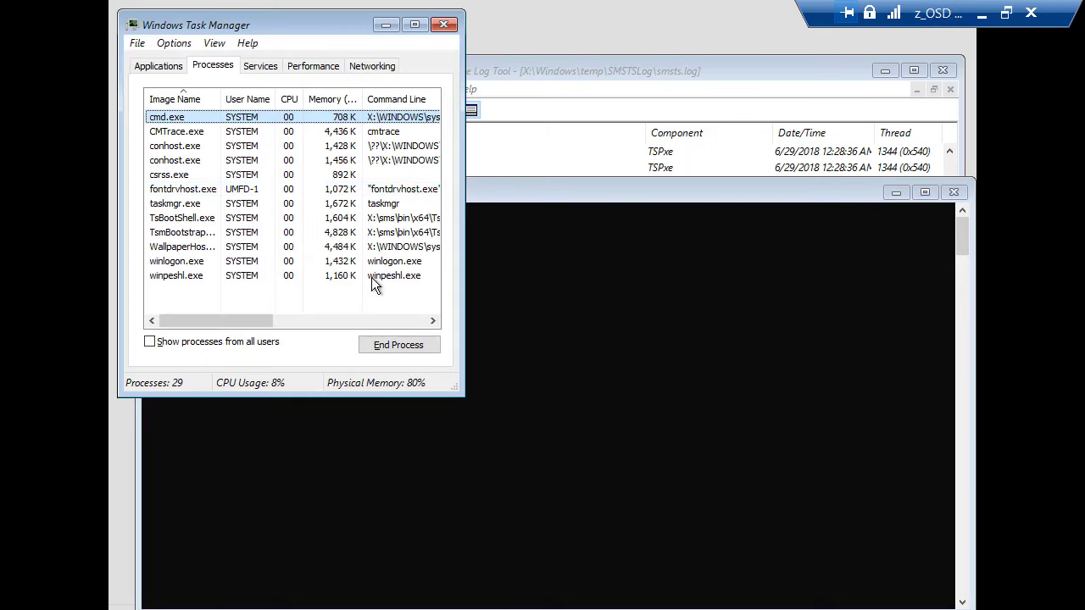
{"action": "left_click", "coordinate": [410, 28]}
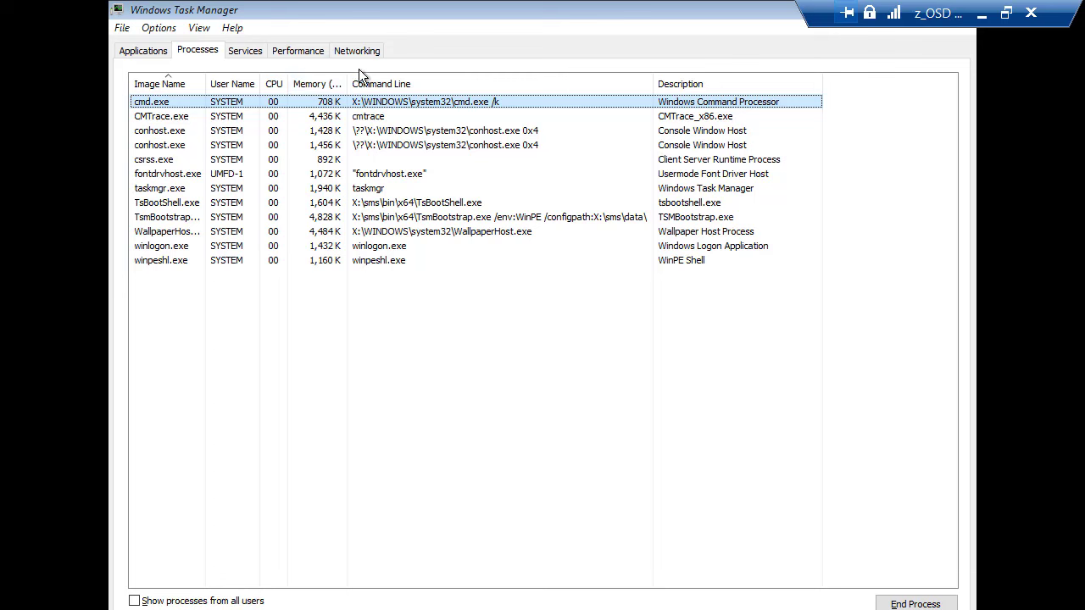
{"action": "left_click", "coordinate": [185, 203]}
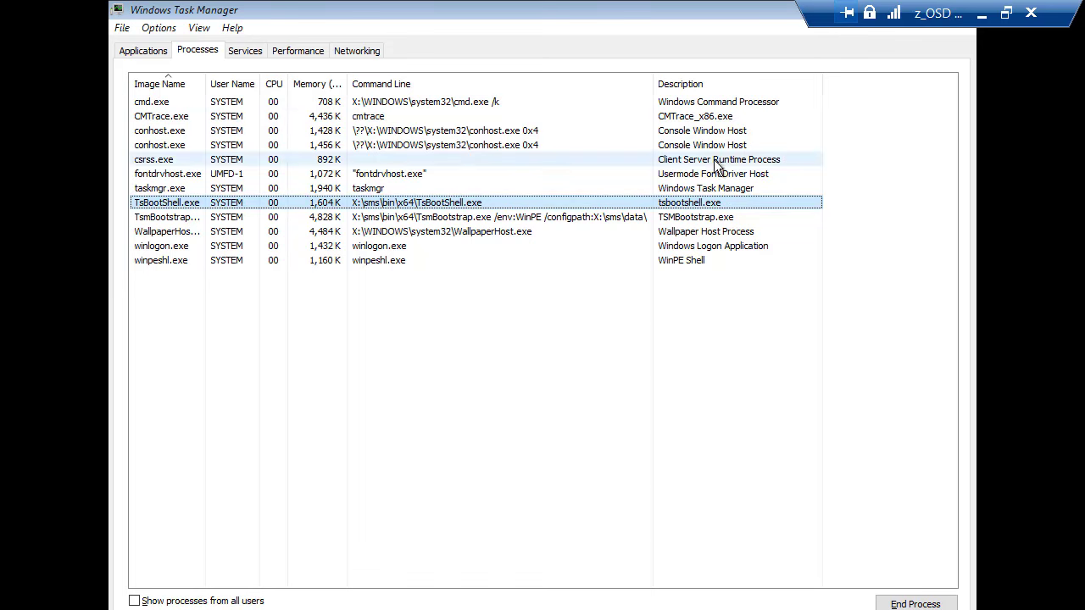
Step: Close Task Manager and the command prompt, returning to CMTrace's smsts.log
{"action": "left_click_drag", "start_coordinate": [908, 17], "coordinate": [503, 17]}
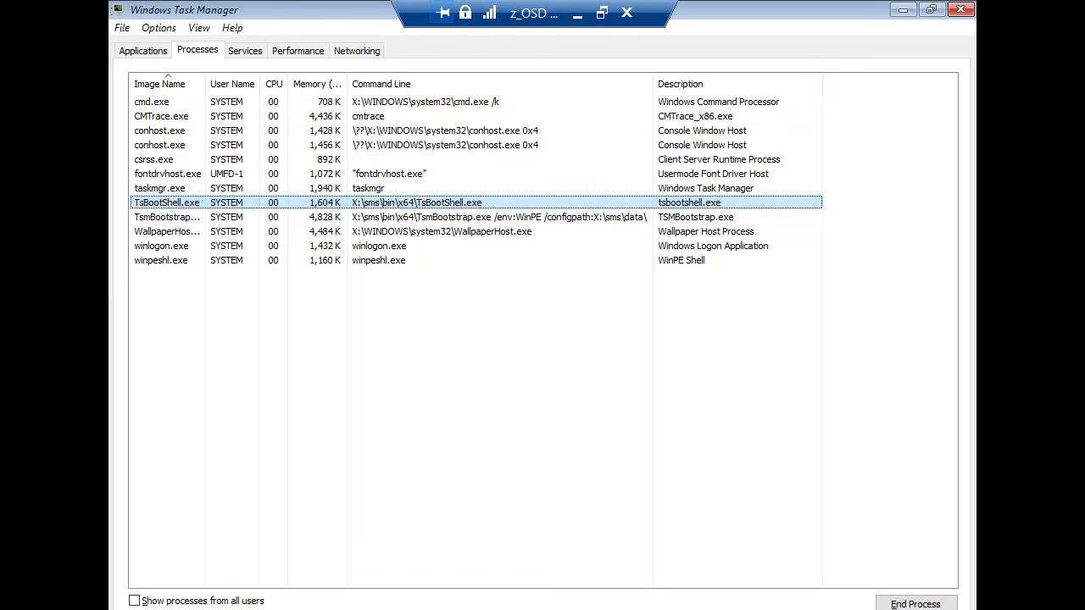
{"action": "left_click", "coordinate": [961, 11]}
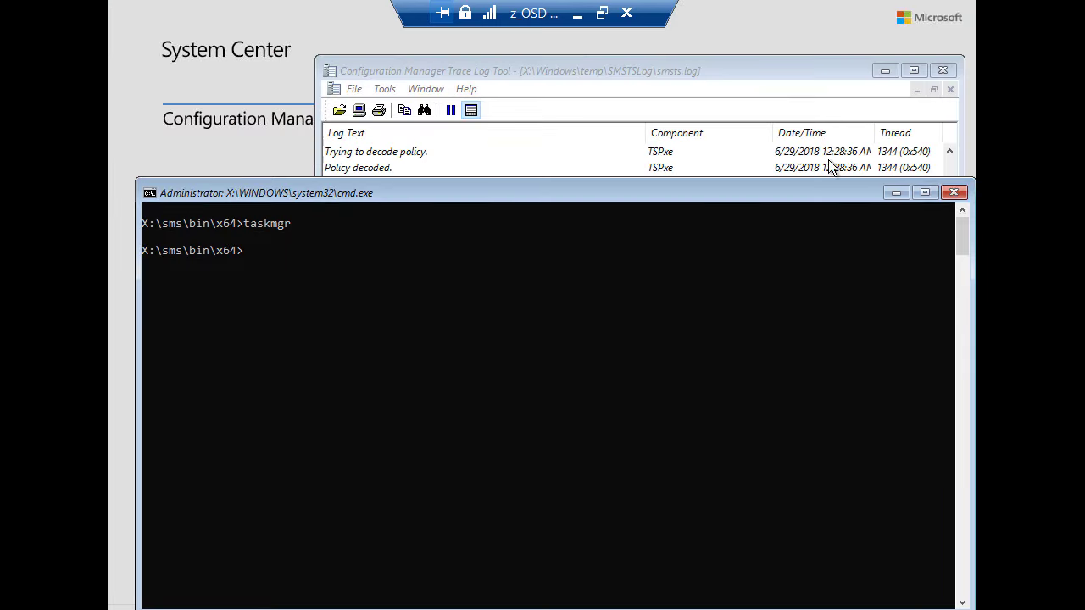
{"action": "left_click", "coordinate": [953, 193]}
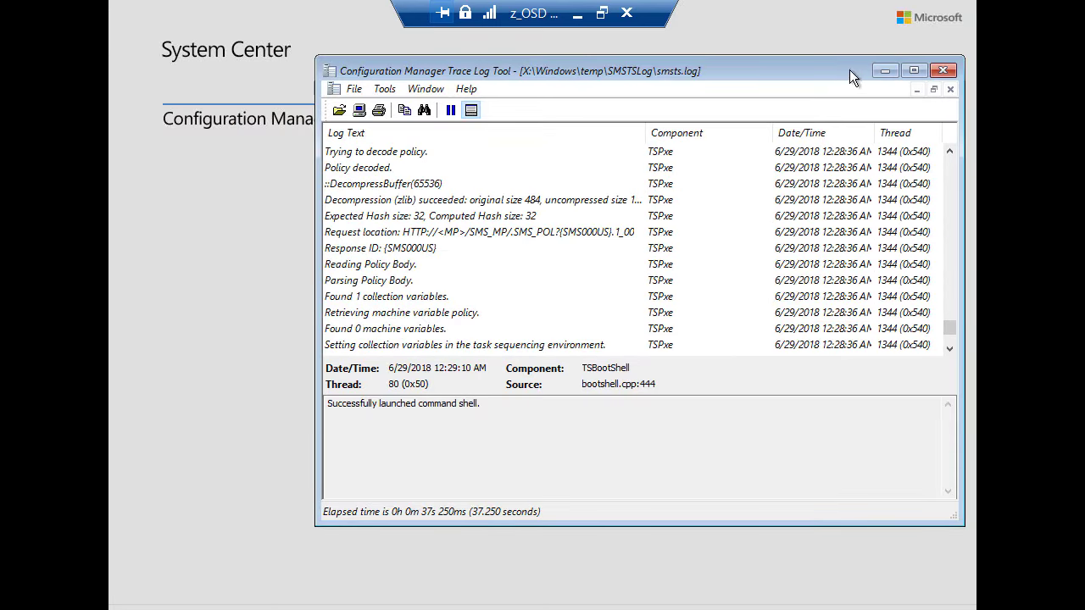
Step: Bring the Task Sequence Wizard forward, close the log viewer and choose Windows 10 x64 1803
{"action": "left_click_drag", "start_coordinate": [850, 69], "coordinate": [828, 294]}
{"action": "left_click", "coordinate": [644, 158]}
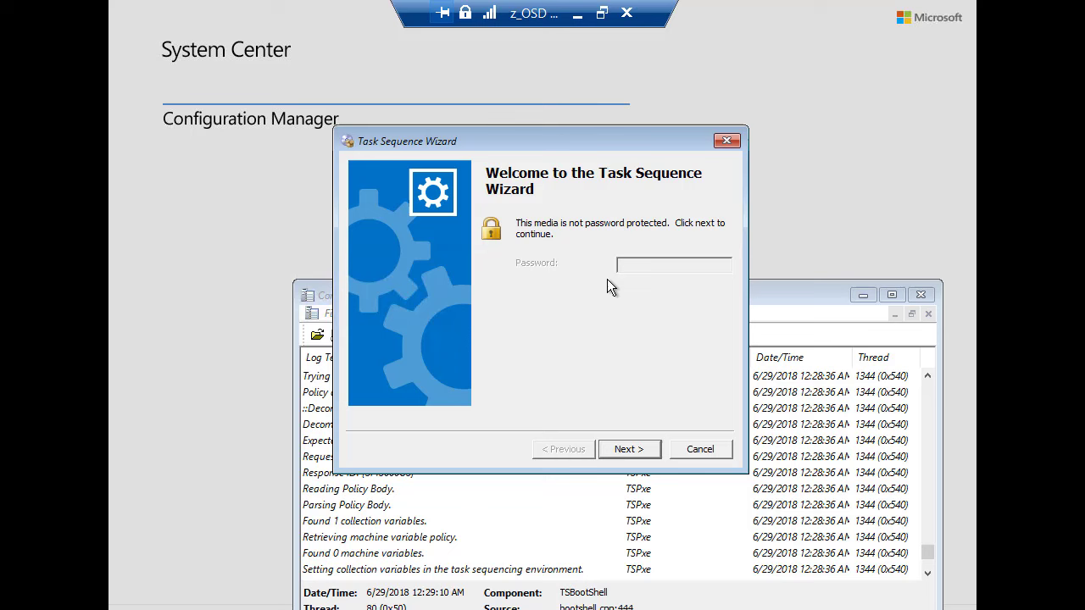
{"action": "left_click", "coordinate": [632, 453]}
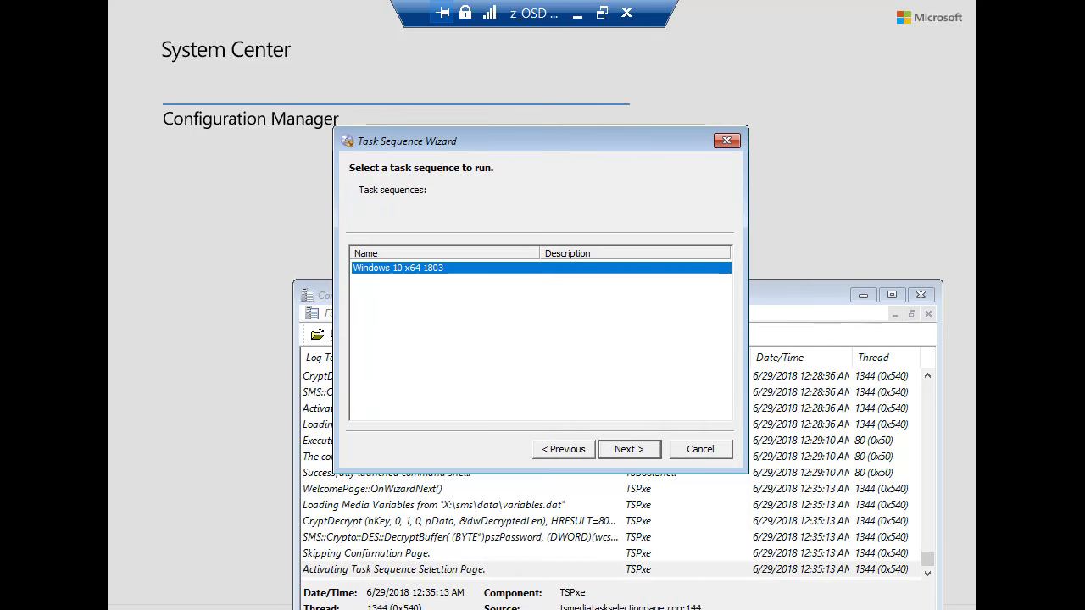
{"action": "left_click", "coordinate": [920, 295]}
{"action": "left_click", "coordinate": [626, 452]}
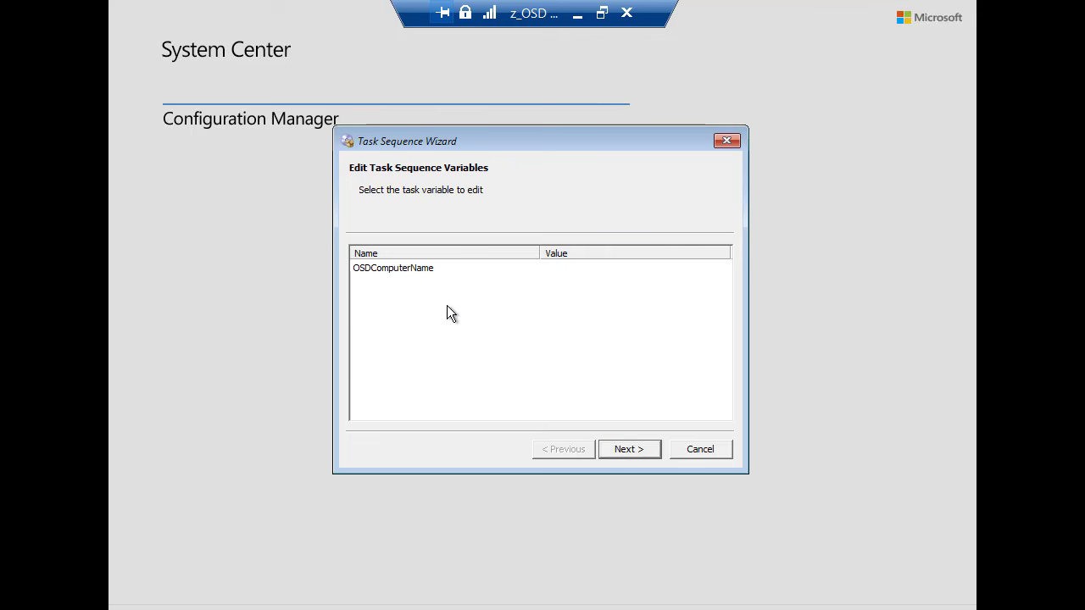
Step: Set OSDComputerName to OSDDEMO and start the task sequence
{"action": "double_click", "coordinate": [393, 270]}
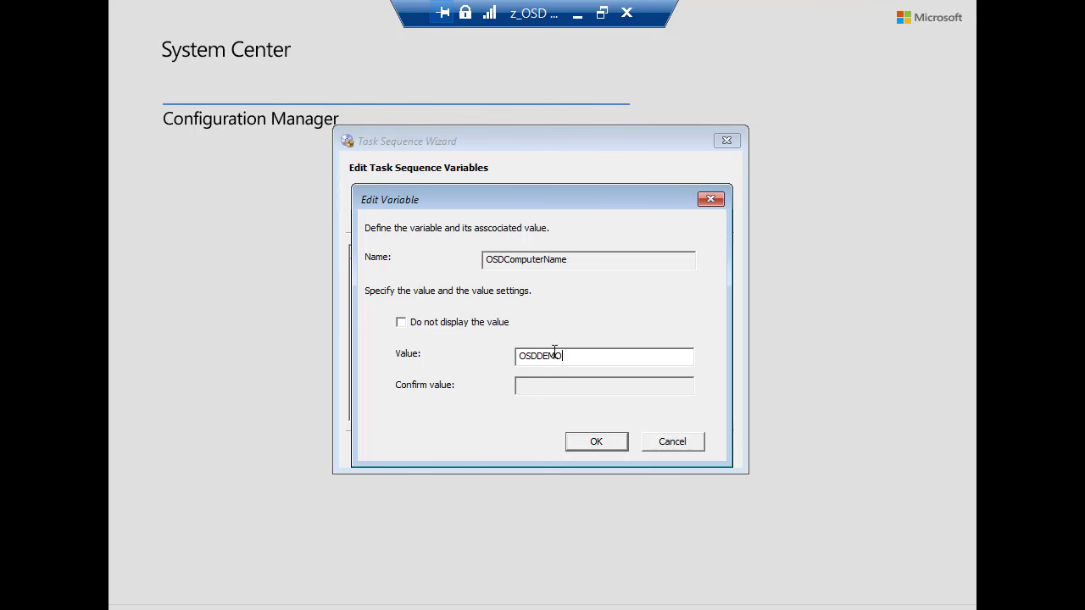
{"action": "key", "text": "Return"}
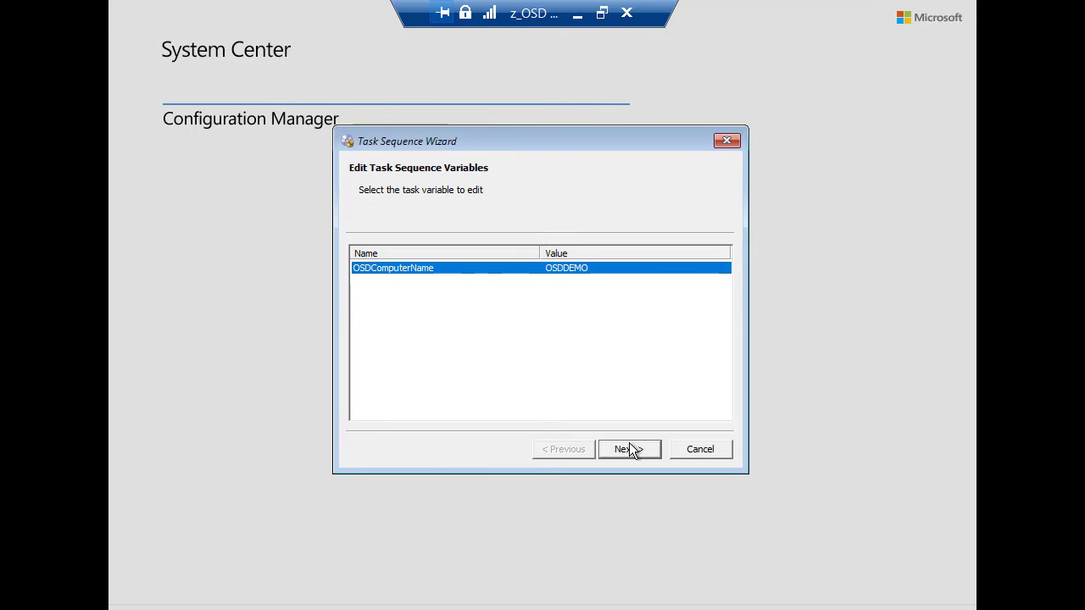
{"action": "left_click", "coordinate": [627, 449]}
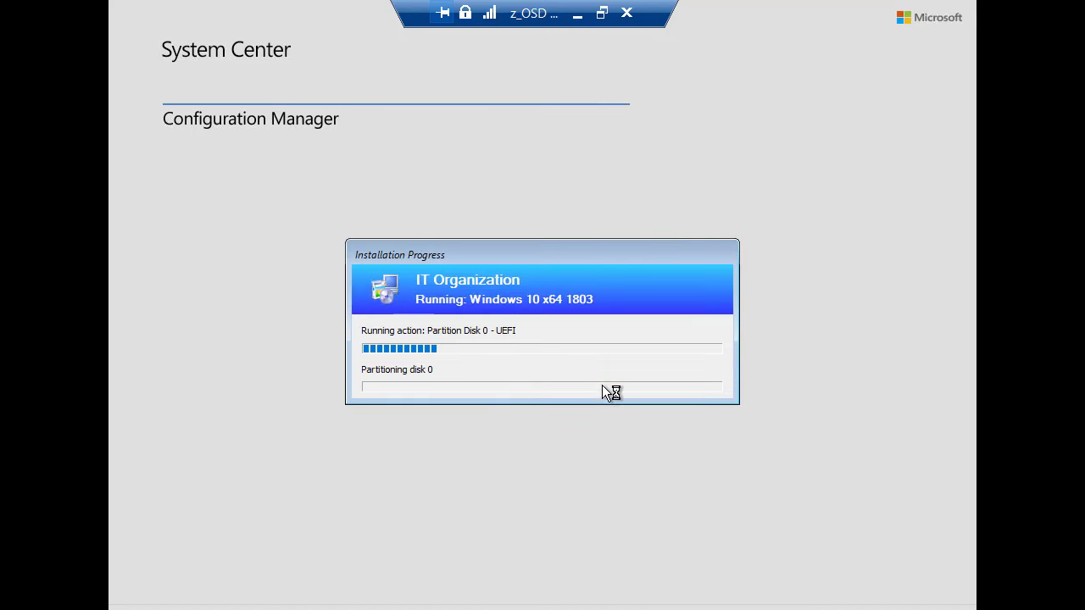
{"action": "left_click_drag", "start_coordinate": [500, 280], "coordinate": [587, 133]}
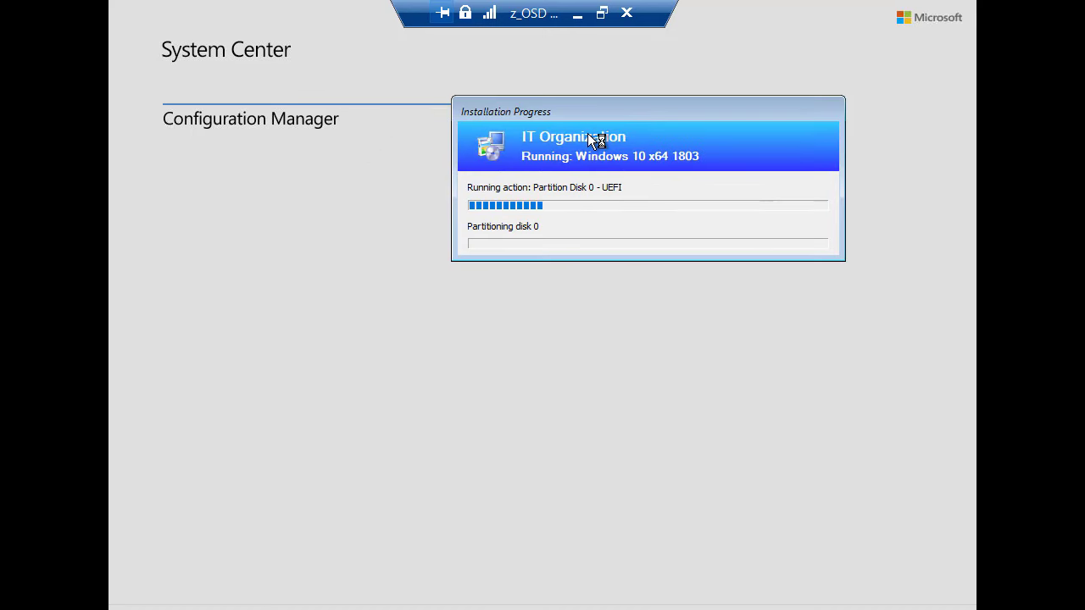
Step: Open a command prompt with F8 and launch CMTrace from it
{"action": "key", "text": "F8"}
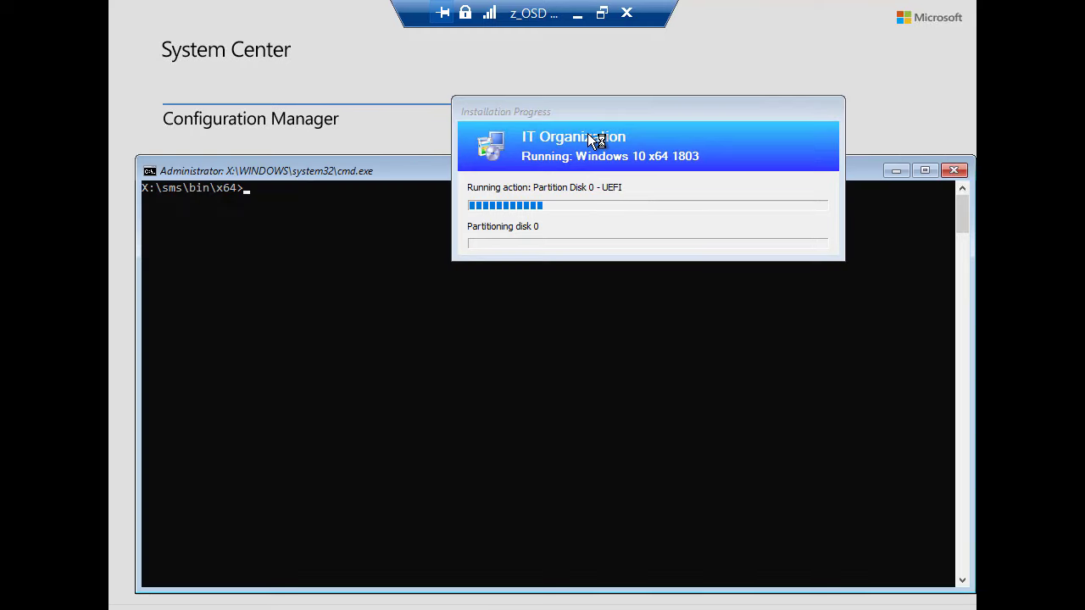
{"action": "key", "text": "Return"}
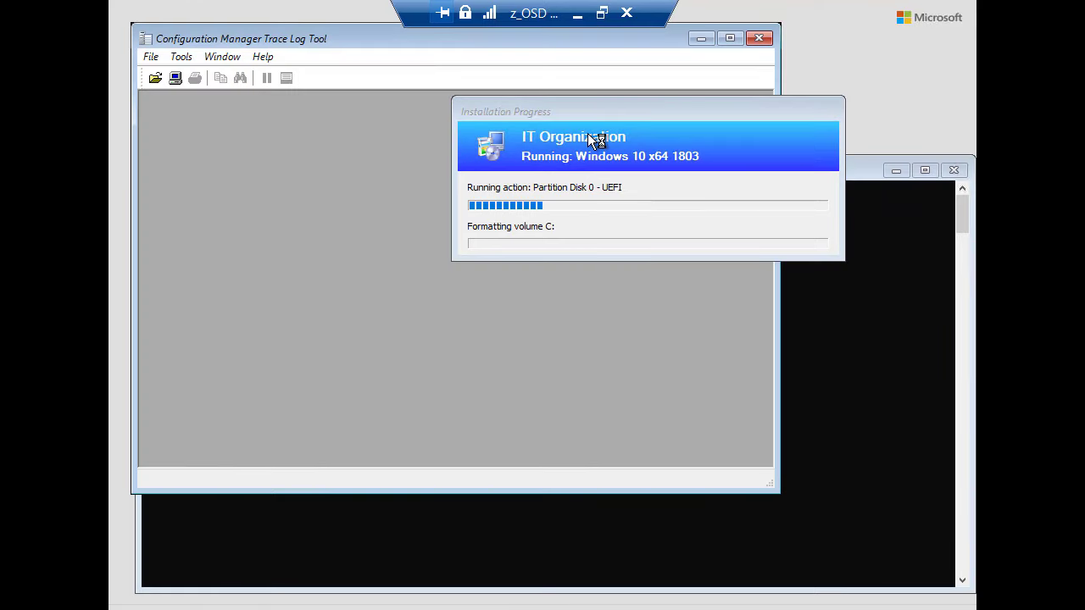
{"action": "left_click_drag", "start_coordinate": [734, 111], "coordinate": [814, 101]}
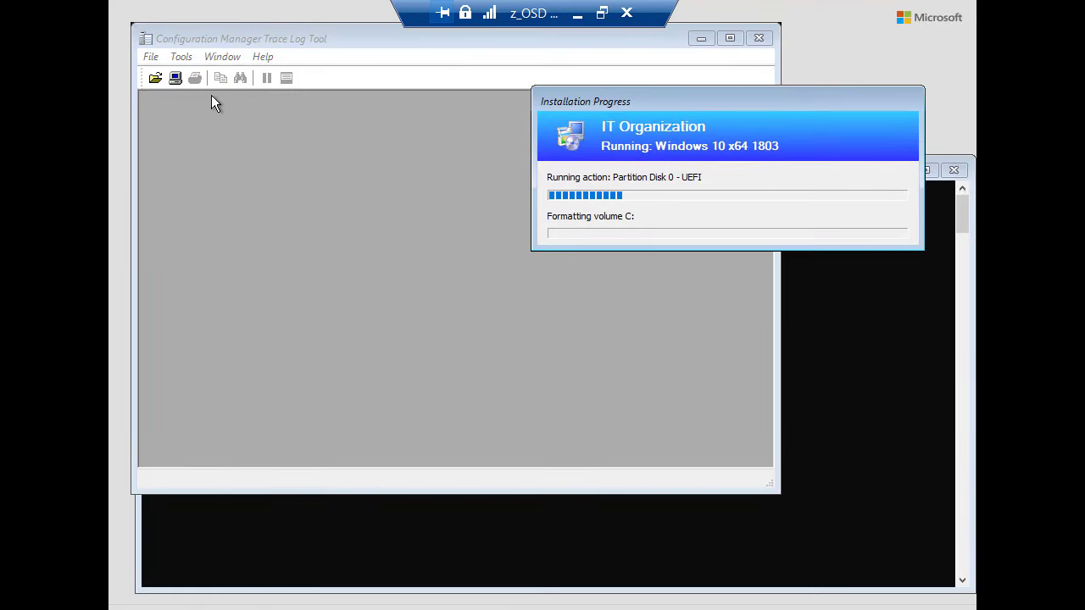
{"action": "left_click", "coordinate": [155, 77]}
{"action": "left_click", "coordinate": [155, 77]}
Step: Open smsts.log from %temp%\SMSTSLog, jump to its newest entry and maximize CMTrace
{"action": "type", "text": "%temp%"}
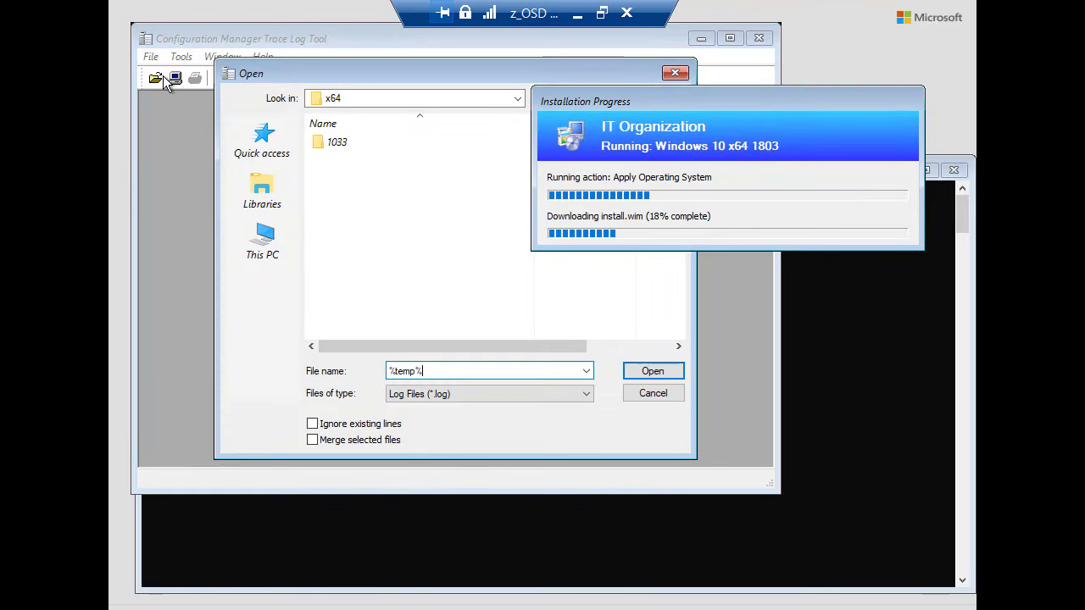
{"action": "key", "text": "Return"}
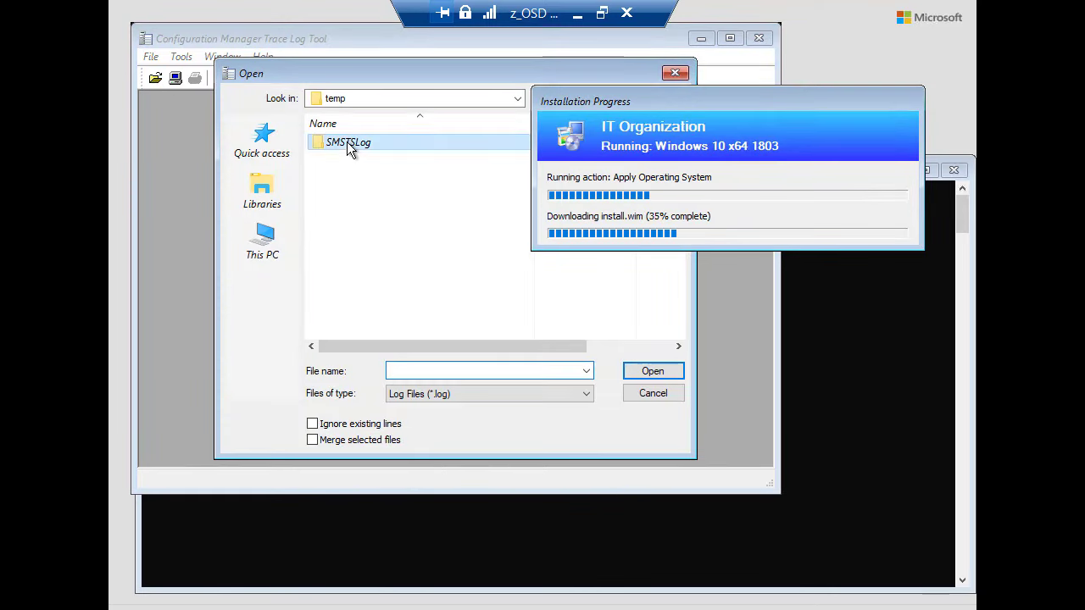
{"action": "double_click", "coordinate": [343, 142]}
{"action": "double_click", "coordinate": [346, 144]}
{"action": "left_click_drag", "start_coordinate": [672, 105], "coordinate": [732, 61]}
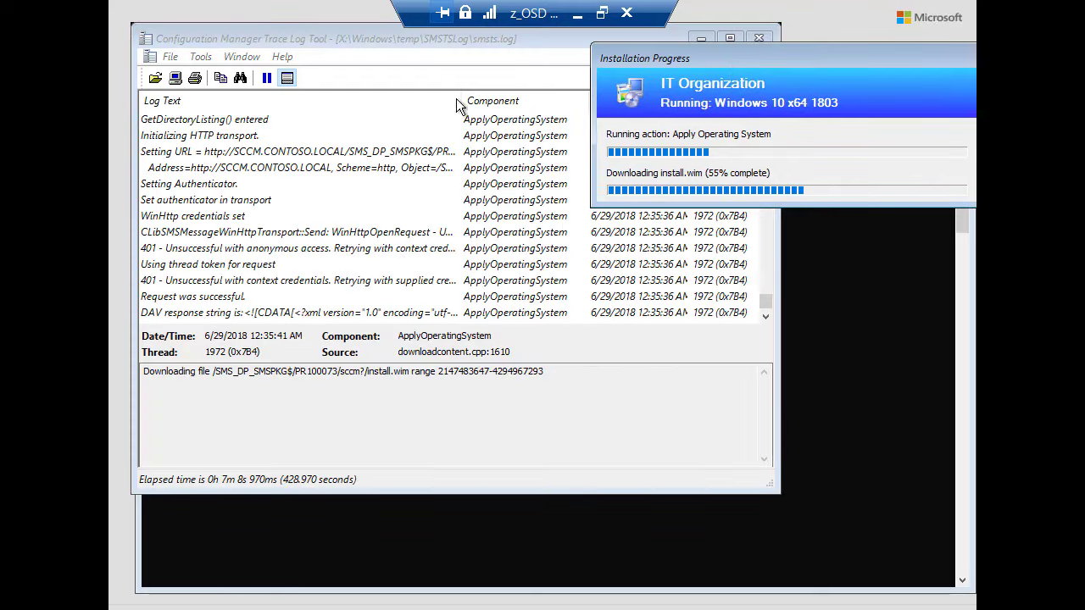
{"action": "left_click", "coordinate": [395, 255]}
{"action": "key", "text": "End"}
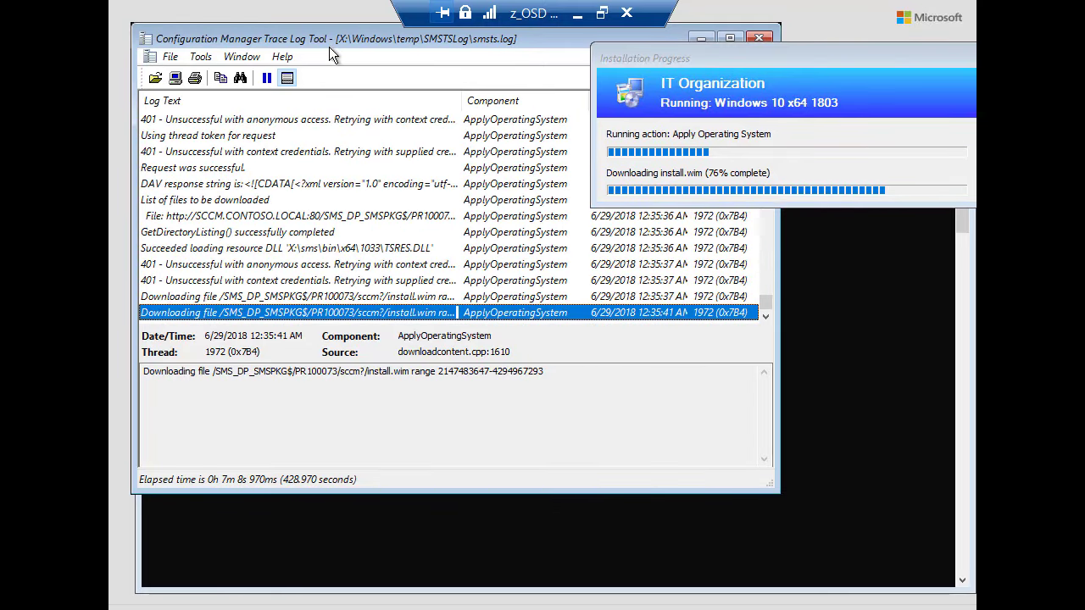
{"action": "double_click", "coordinate": [330, 39]}
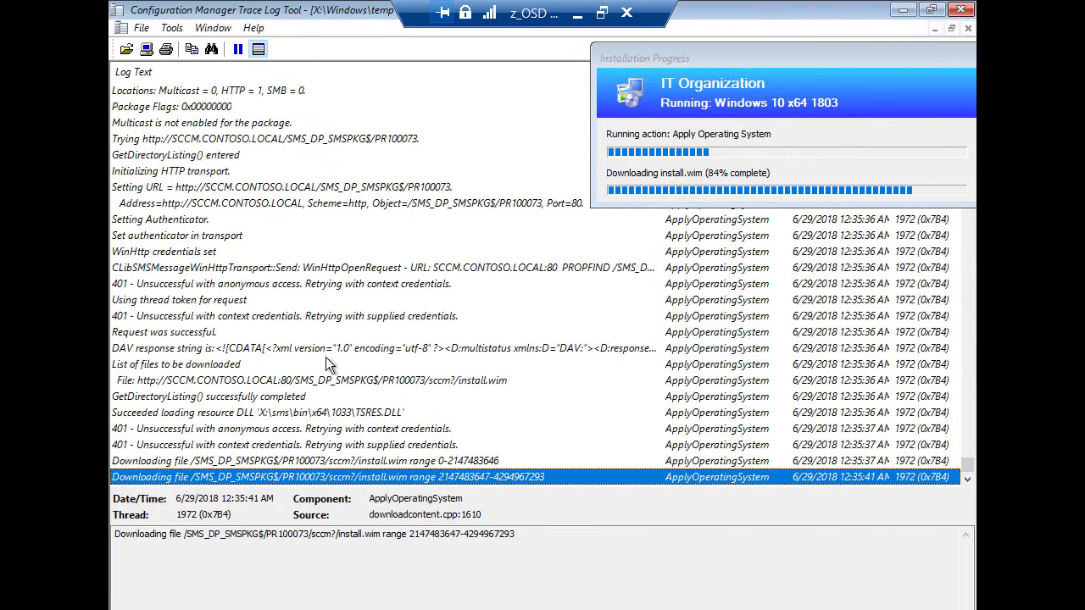
Step: Move the progress window aside and inspect the command-line and Windows target partition entries
{"action": "left_click", "coordinate": [339, 463]}
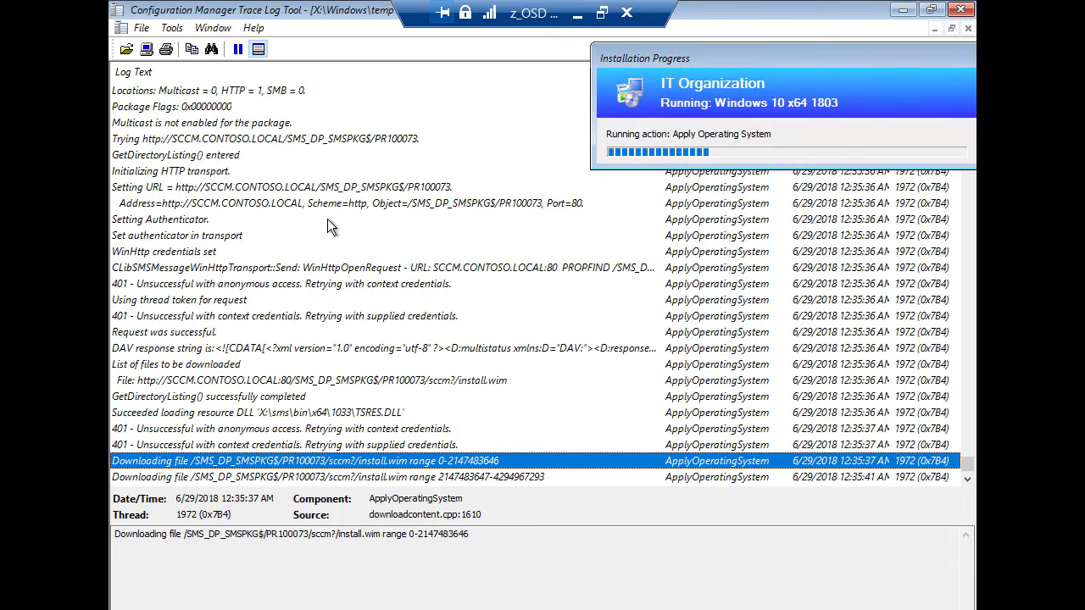
{"action": "scroll", "coordinate": [330, 225], "scroll_direction": "up", "scroll_amount": 8}
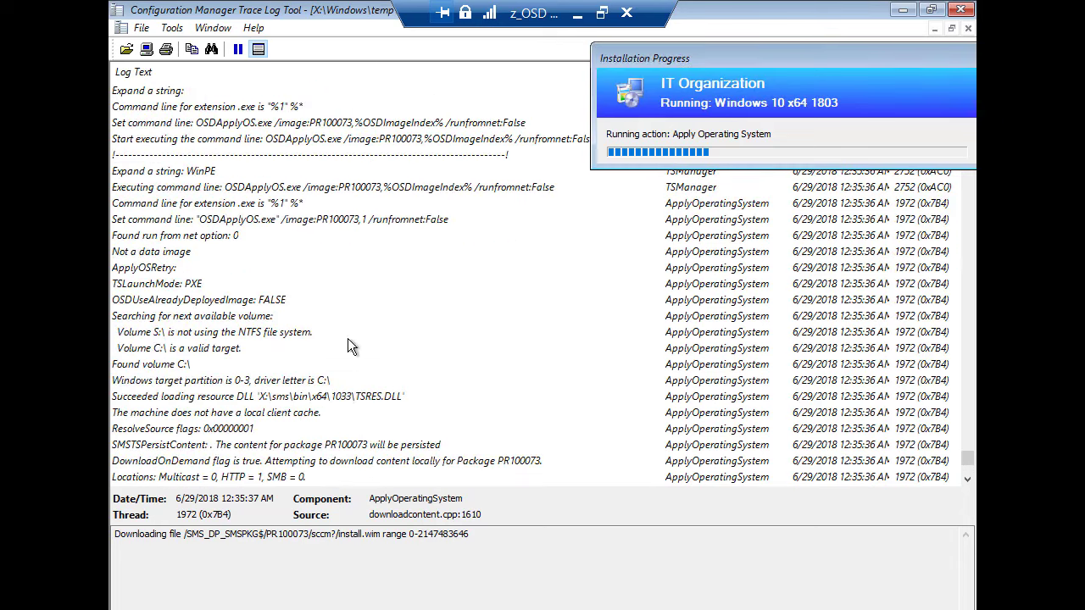
{"action": "left_click", "coordinate": [500, 135]}
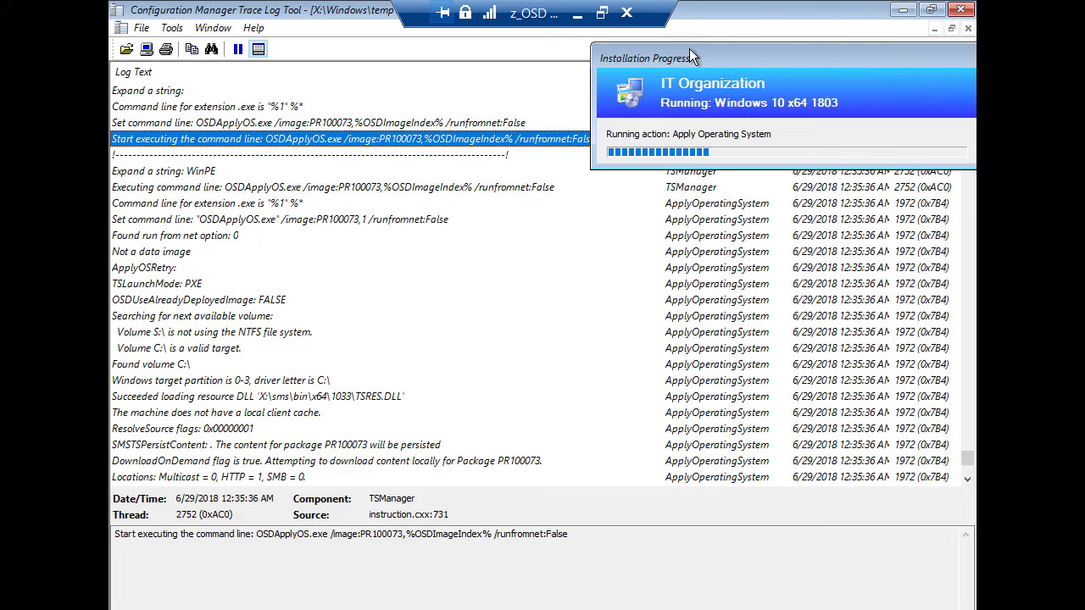
{"action": "left_click_drag", "start_coordinate": [690, 55], "coordinate": [679, 235]}
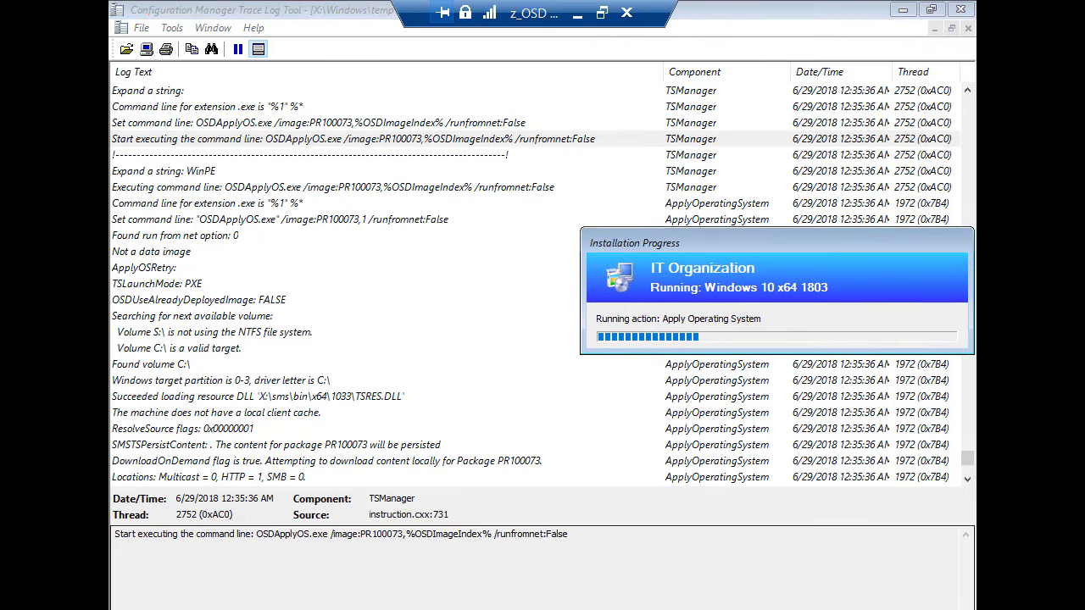
{"action": "left_click", "coordinate": [746, 379]}
Step: Inspect the EFI partition rows and the full 'diskpart.exe /s DiskPartScript.txt' command line
{"action": "scroll", "coordinate": [746, 379], "scroll_direction": "up", "scroll_amount": 5}
{"action": "left_click", "coordinate": [206, 267]}
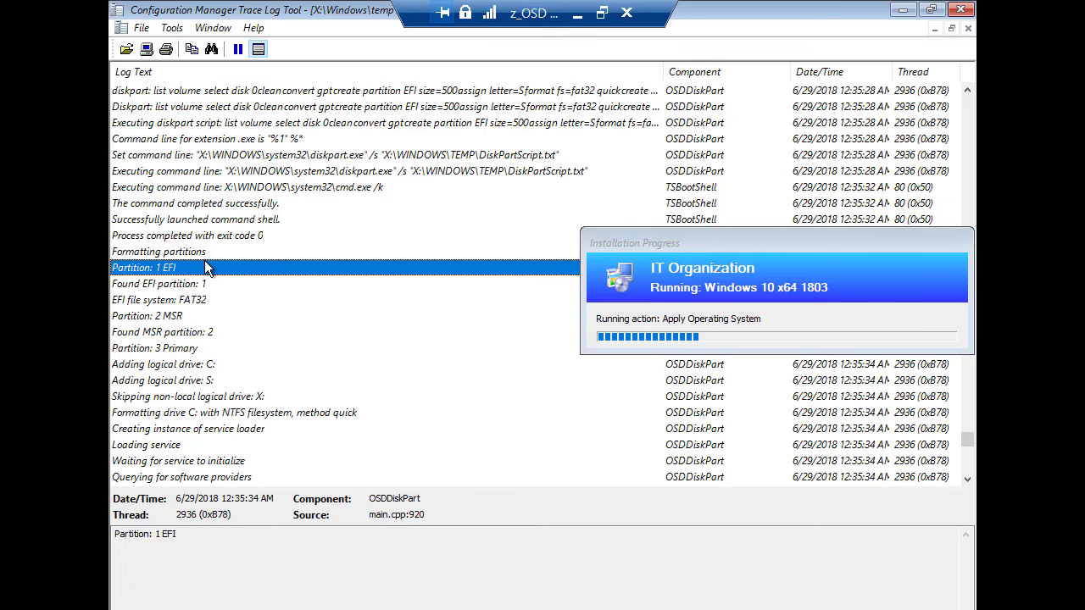
{"action": "left_click", "coordinate": [178, 284]}
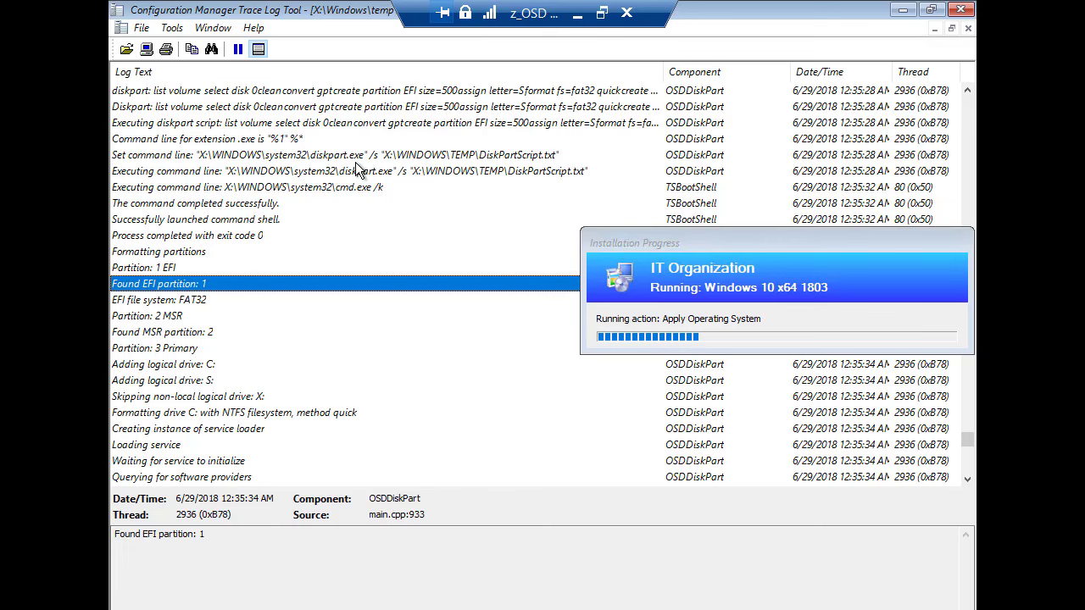
{"action": "left_click", "coordinate": [359, 160]}
{"action": "left_click", "coordinate": [379, 172]}
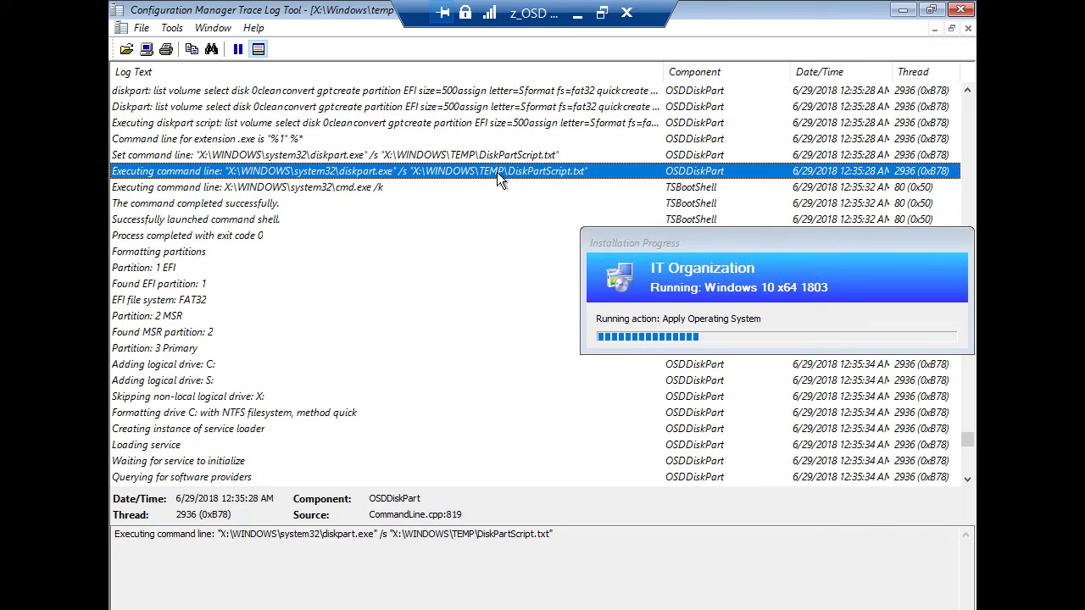
{"action": "left_click", "coordinate": [127, 49]}
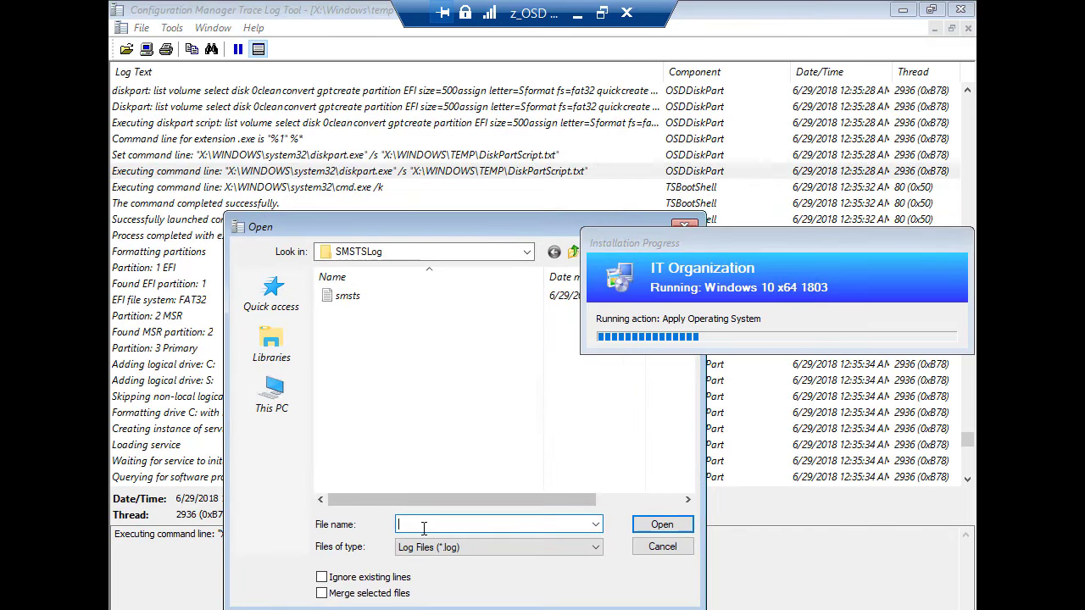
{"action": "type", "text": "%temp"}
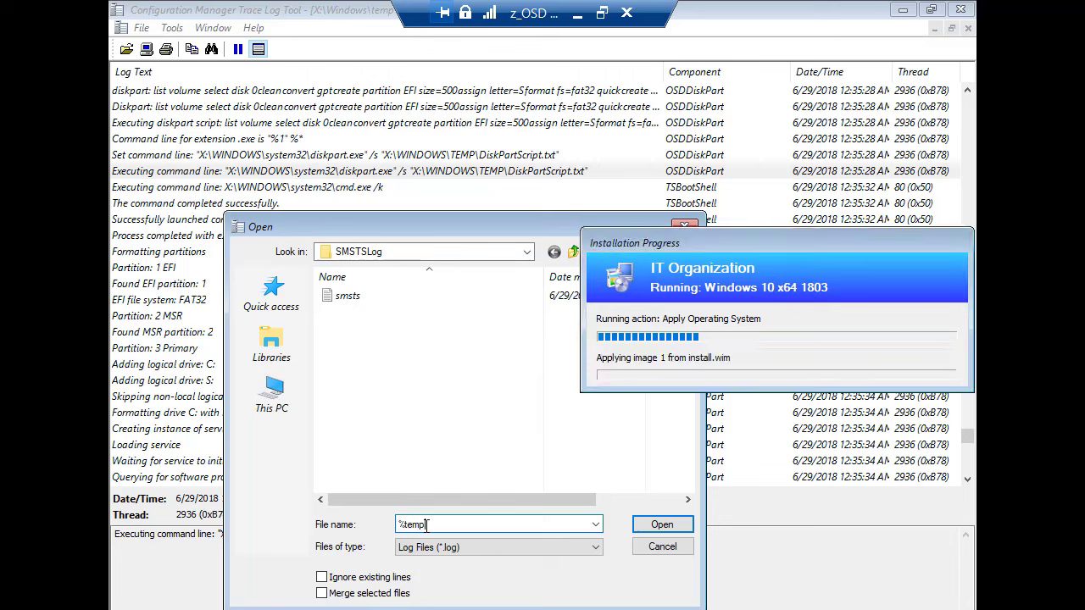
{"action": "type", "text": "%"}
{"action": "key", "text": "Return"}
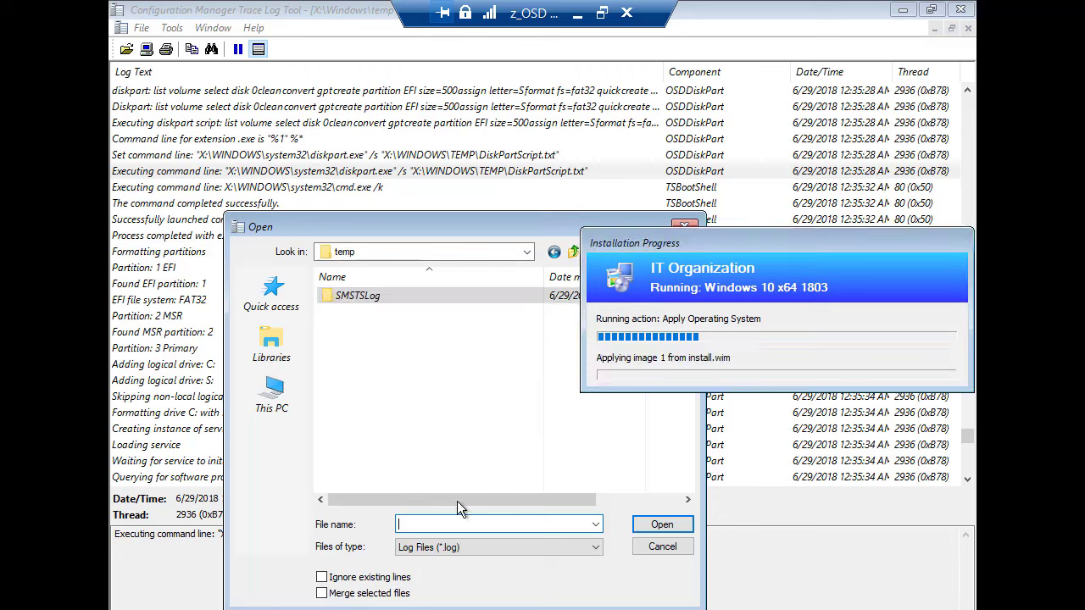
{"action": "type", "text": "*"}
{"action": "left_click", "coordinate": [445, 550]}
{"action": "left_click", "coordinate": [437, 584]}
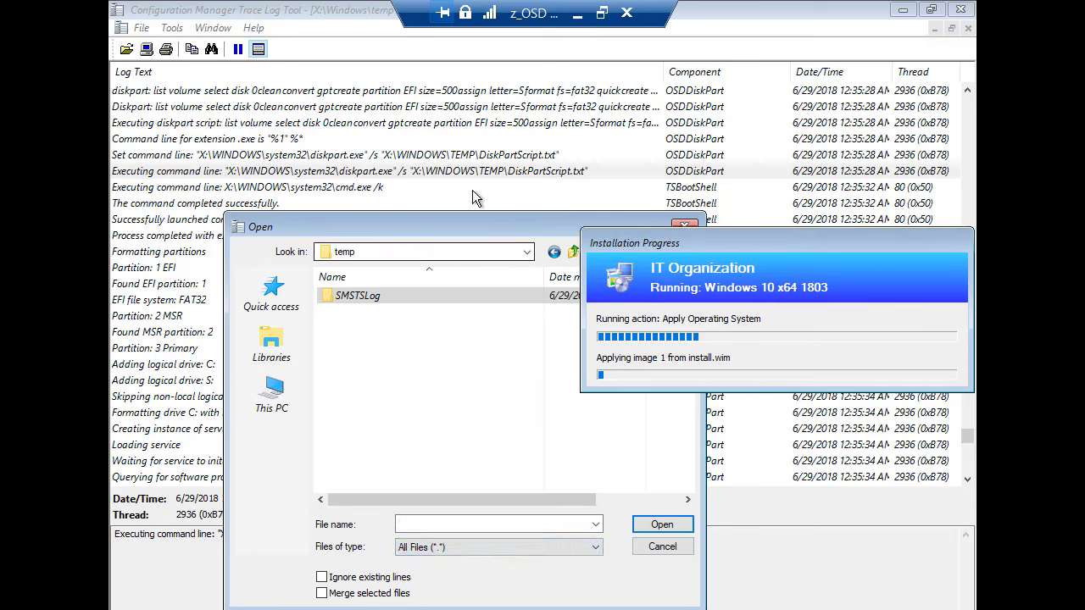
{"action": "left_click", "coordinate": [446, 254]}
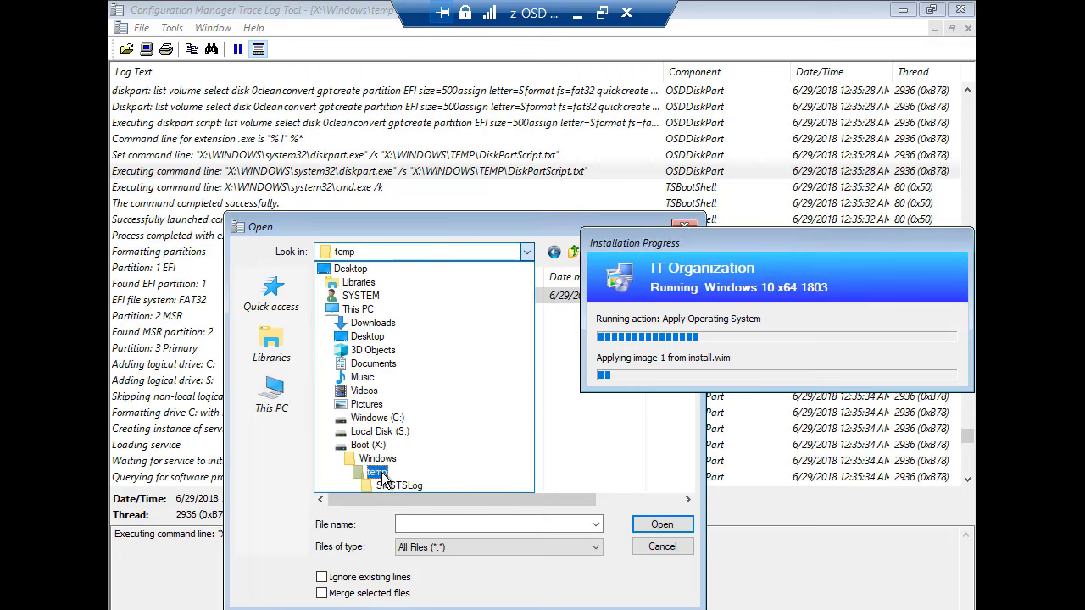
{"action": "left_click", "coordinate": [377, 473]}
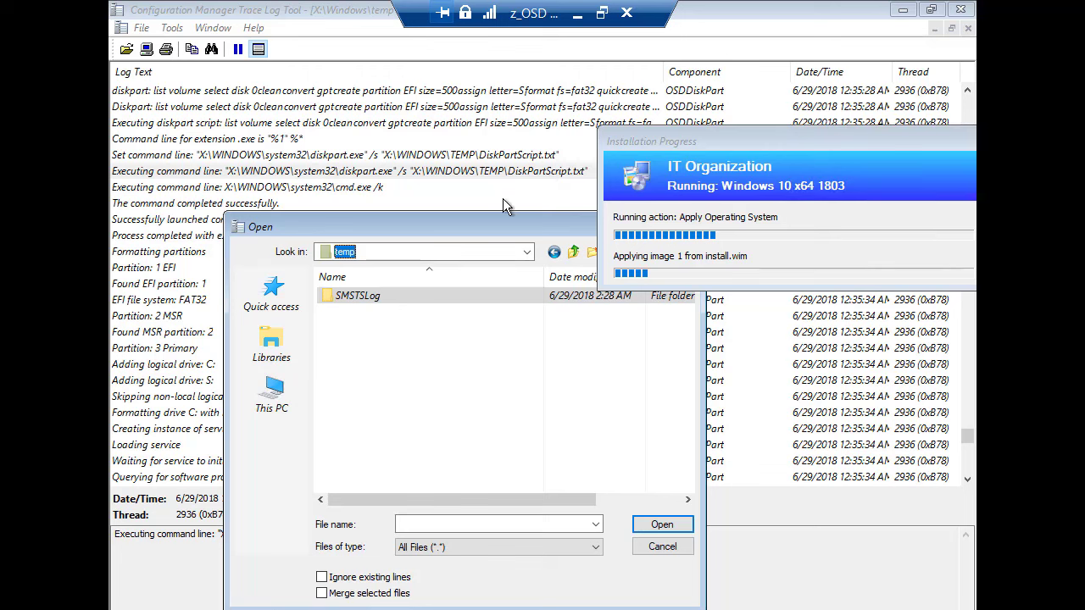
{"action": "left_click_drag", "start_coordinate": [474, 230], "coordinate": [413, 271]}
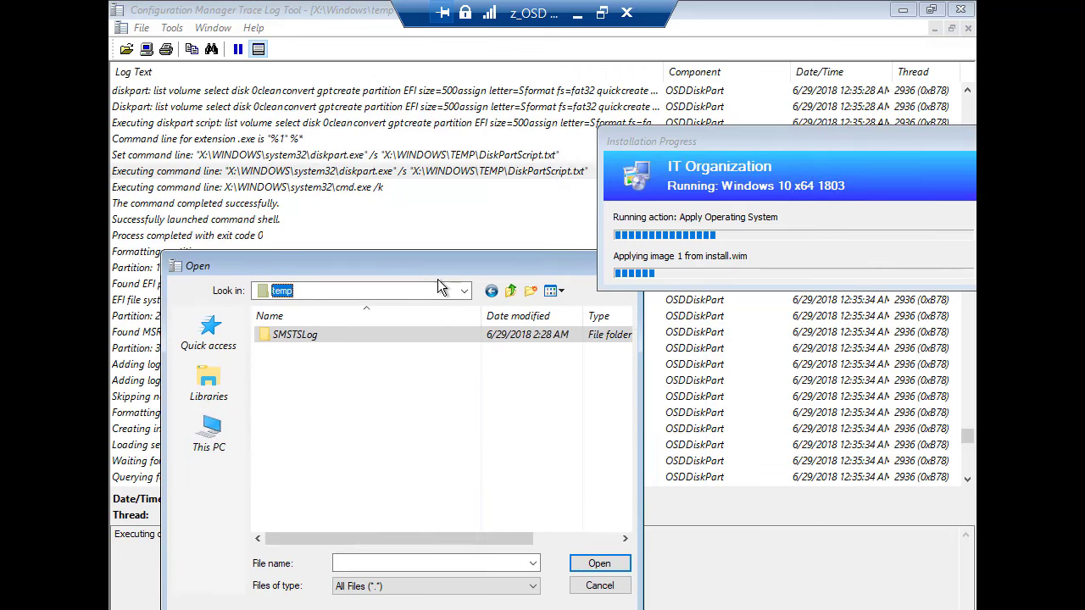
{"action": "left_click", "coordinate": [466, 290]}
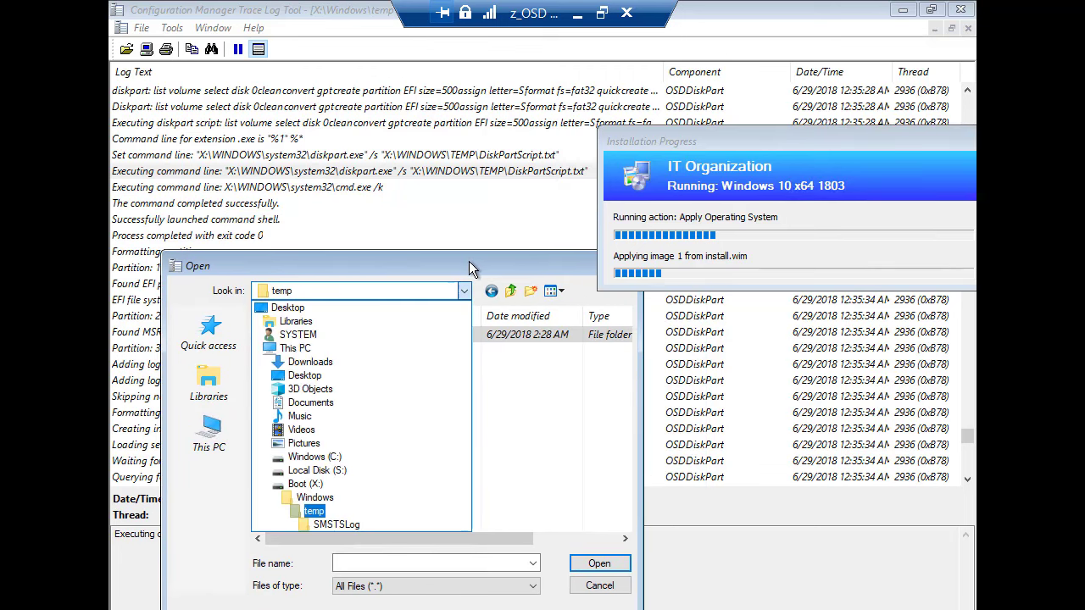
{"action": "left_click", "coordinate": [469, 261]}
{"action": "left_click_drag", "start_coordinate": [468, 263], "coordinate": [508, 305]}
{"action": "key", "text": "Escape"}
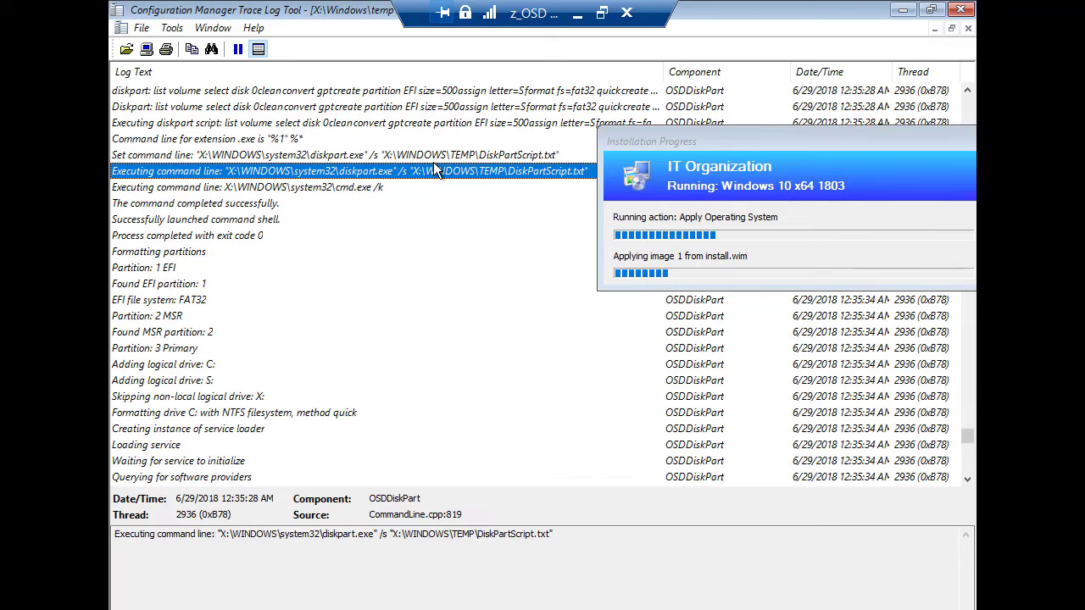
Step: Inspect the diskpart list volume and VDS volume rows, then jump to the newest 'Applying image 1' entry
{"action": "scroll", "coordinate": [377, 145], "scroll_direction": "up", "scroll_amount": 3}
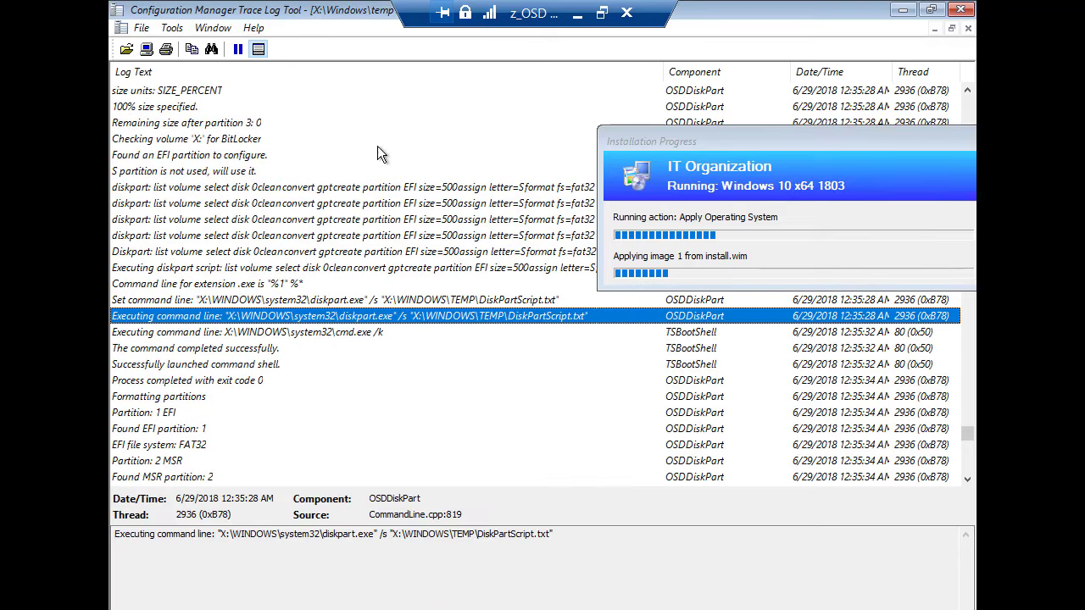
{"action": "left_click_drag", "start_coordinate": [652, 139], "coordinate": [628, 264]}
{"action": "left_click", "coordinate": [499, 203]}
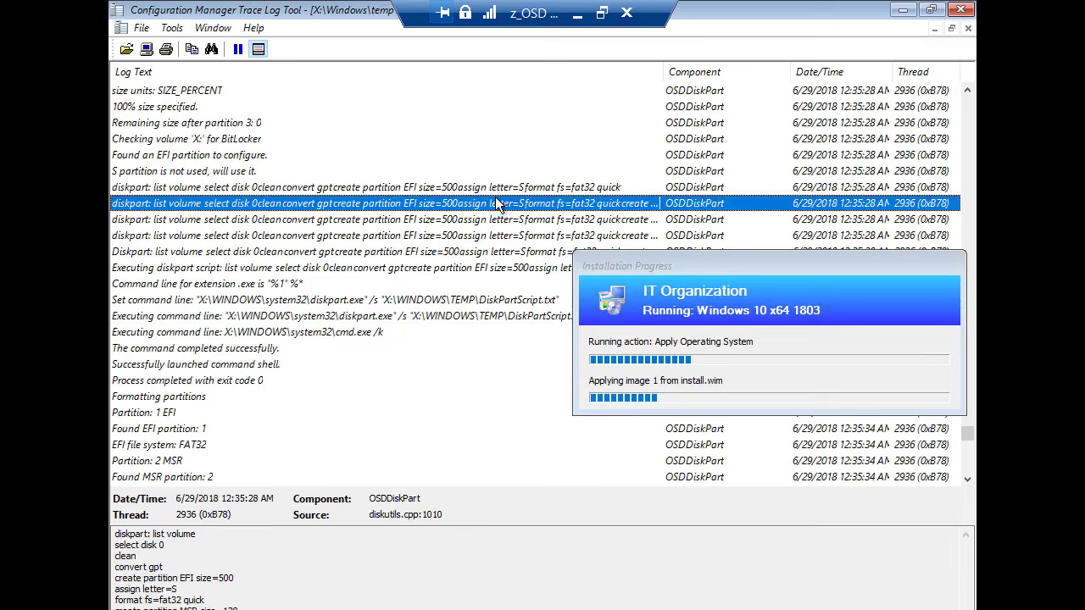
{"action": "scroll", "coordinate": [475, 203], "scroll_direction": "down", "scroll_amount": 10}
{"action": "left_click", "coordinate": [354, 203]}
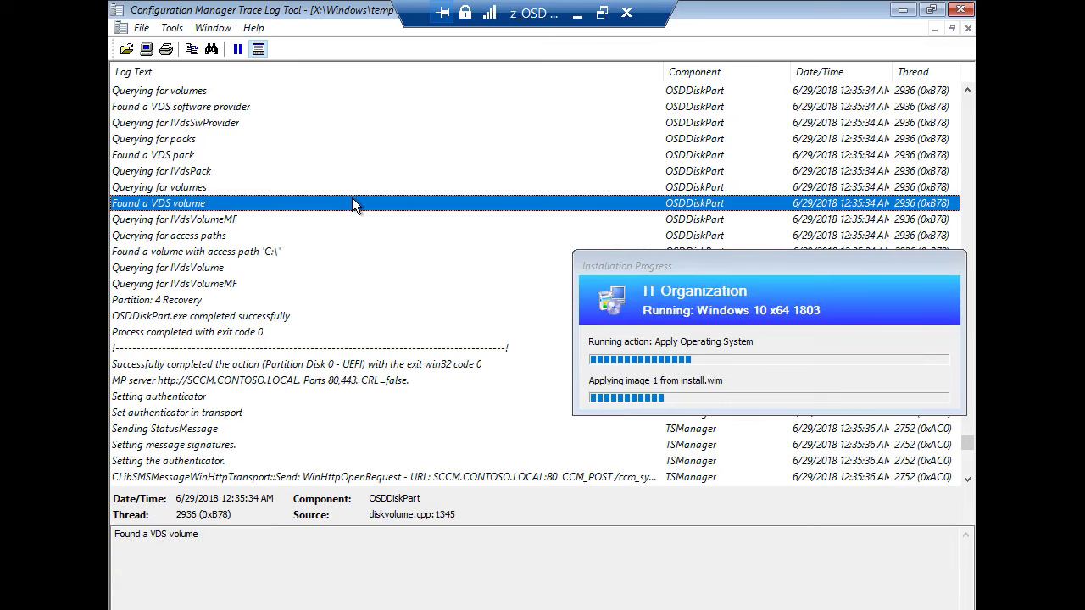
{"action": "key", "text": "End"}
{"action": "left_click_drag", "start_coordinate": [628, 265], "coordinate": [537, 98]}
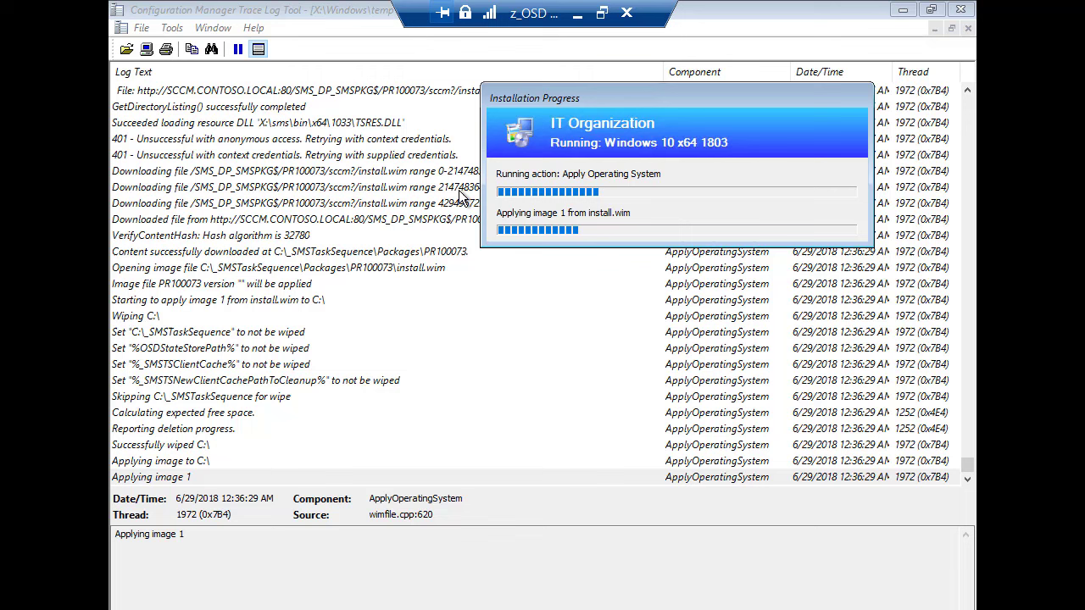
{"action": "left_click", "coordinate": [126, 49]}
{"action": "left_click", "coordinate": [356, 307]}
{"action": "left_click_drag", "start_coordinate": [383, 139], "coordinate": [191, 123]}
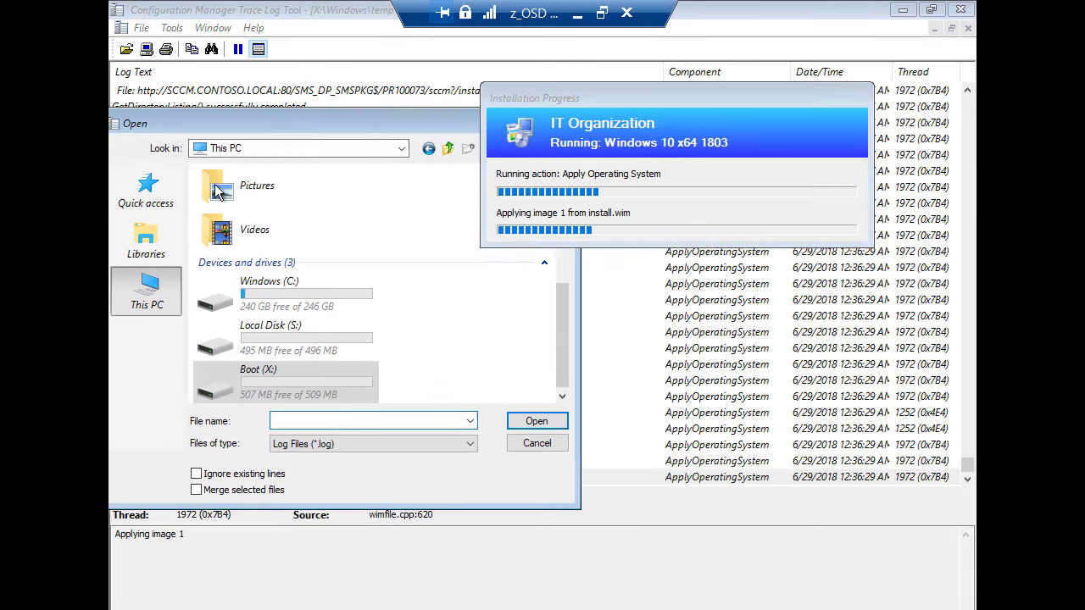
{"action": "double_click", "coordinate": [284, 292]}
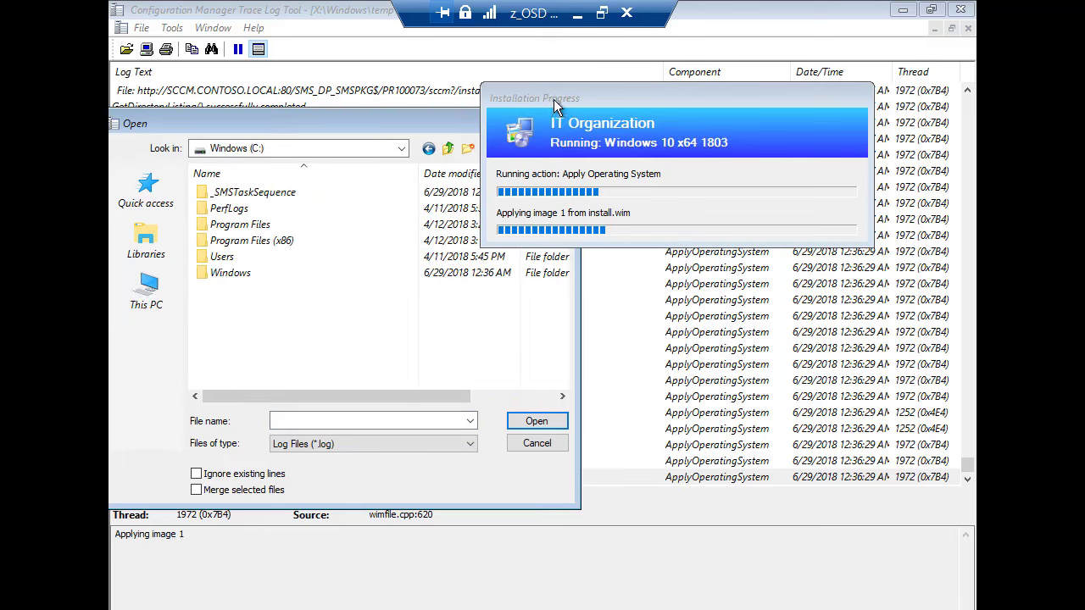
{"action": "left_click_drag", "start_coordinate": [553, 99], "coordinate": [616, 366]}
{"action": "left_click", "coordinate": [382, 308]}
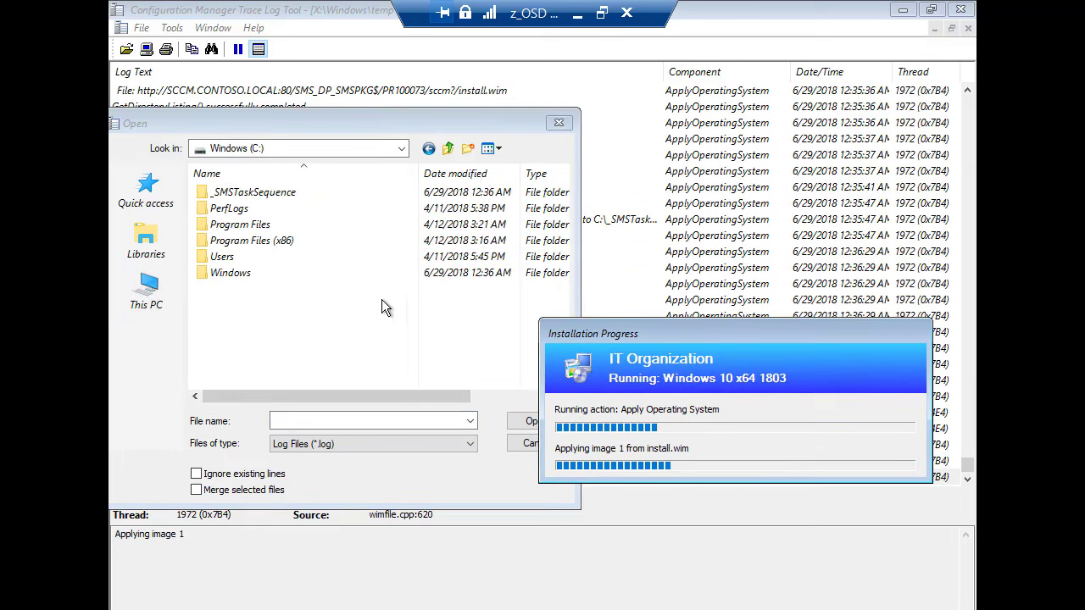
{"action": "left_click", "coordinate": [256, 151]}
{"action": "left_click", "coordinate": [253, 154]}
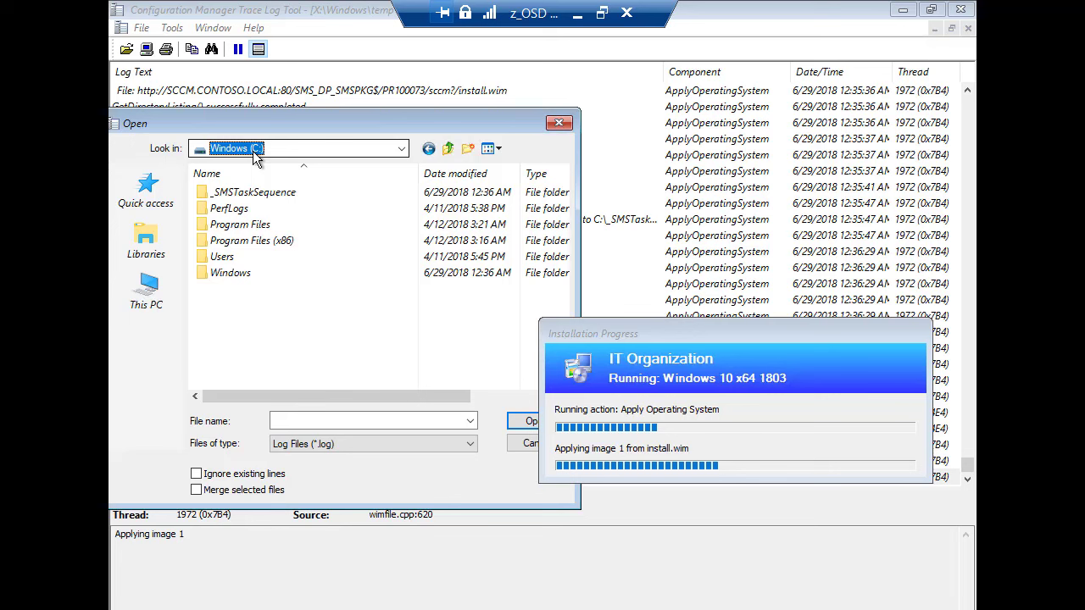
{"action": "left_click", "coordinate": [559, 125]}
{"action": "left_click", "coordinate": [614, 541]}
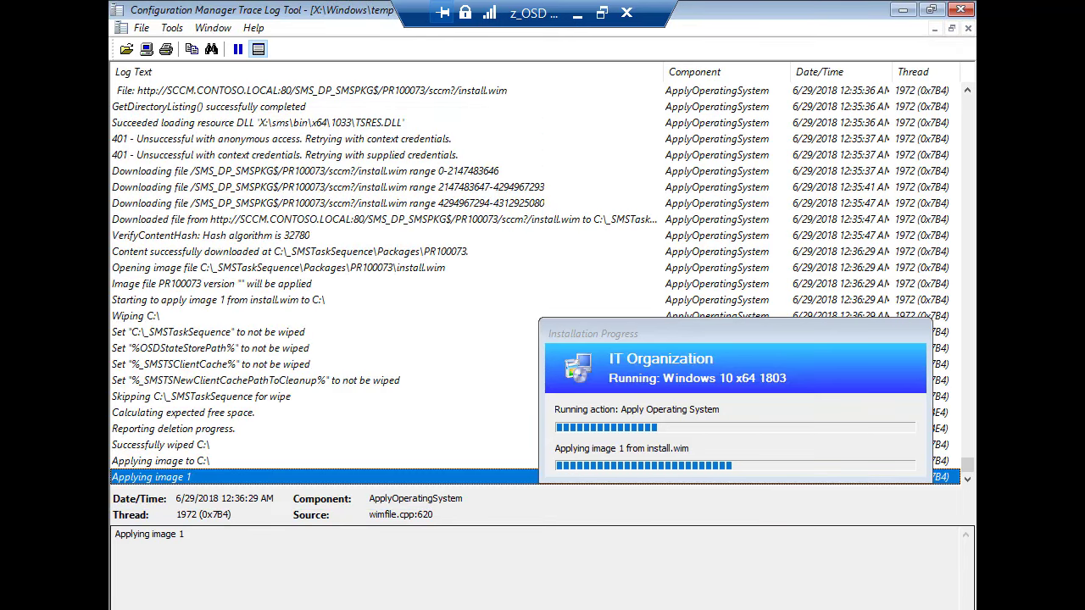
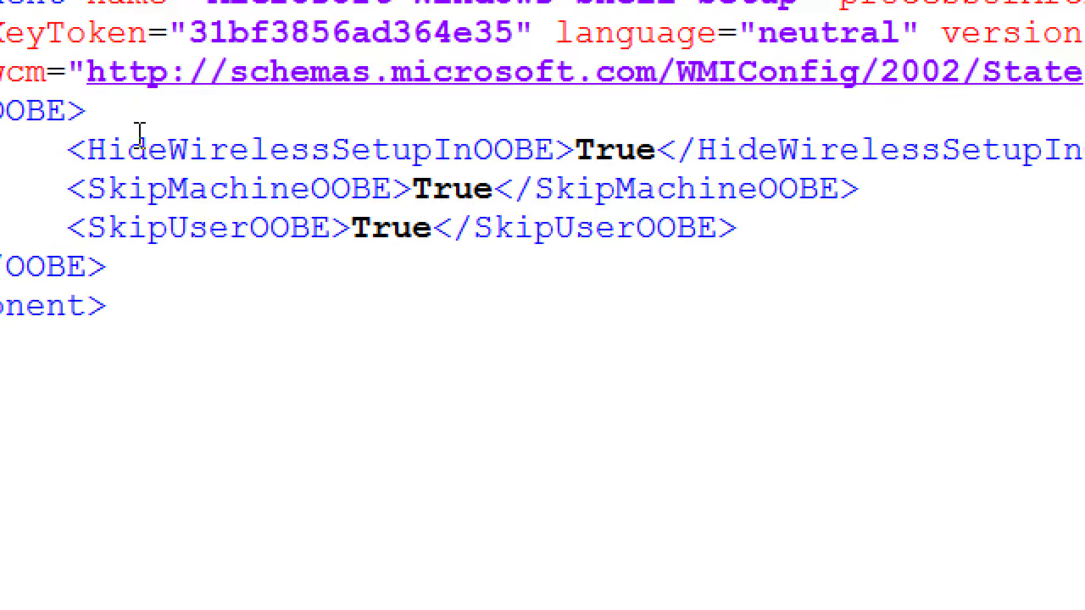
Step: Select the HideWirelessSetupInOOBE, SkipMachineOOBE and SkipUserOOBE lines in unattend.xml's OOBE section
{"action": "left_click", "coordinate": [139, 157]}
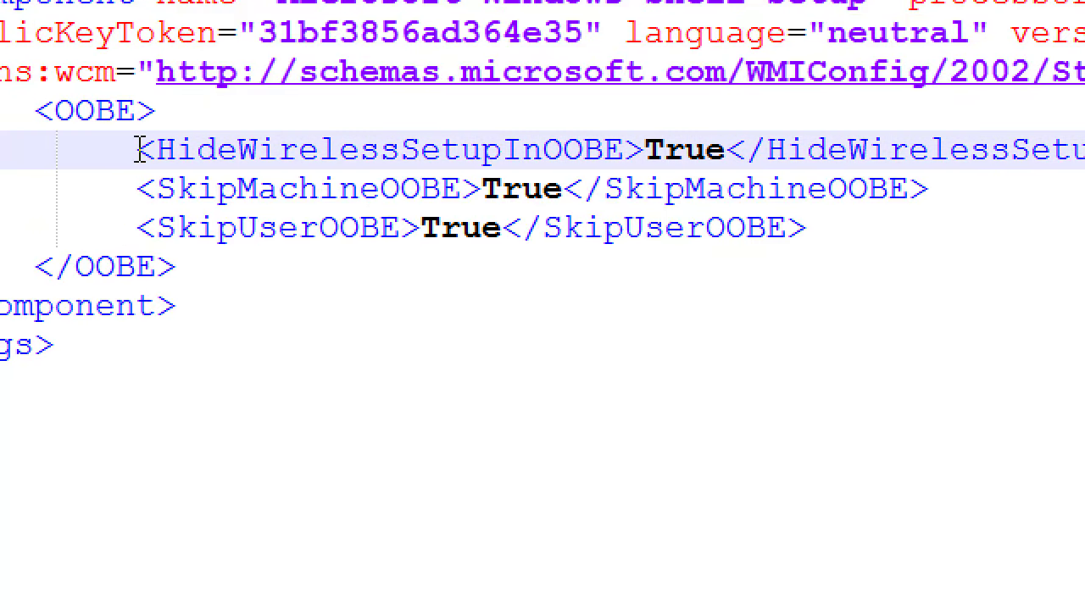
{"action": "left_click_drag", "start_coordinate": [138, 150], "coordinate": [875, 229]}
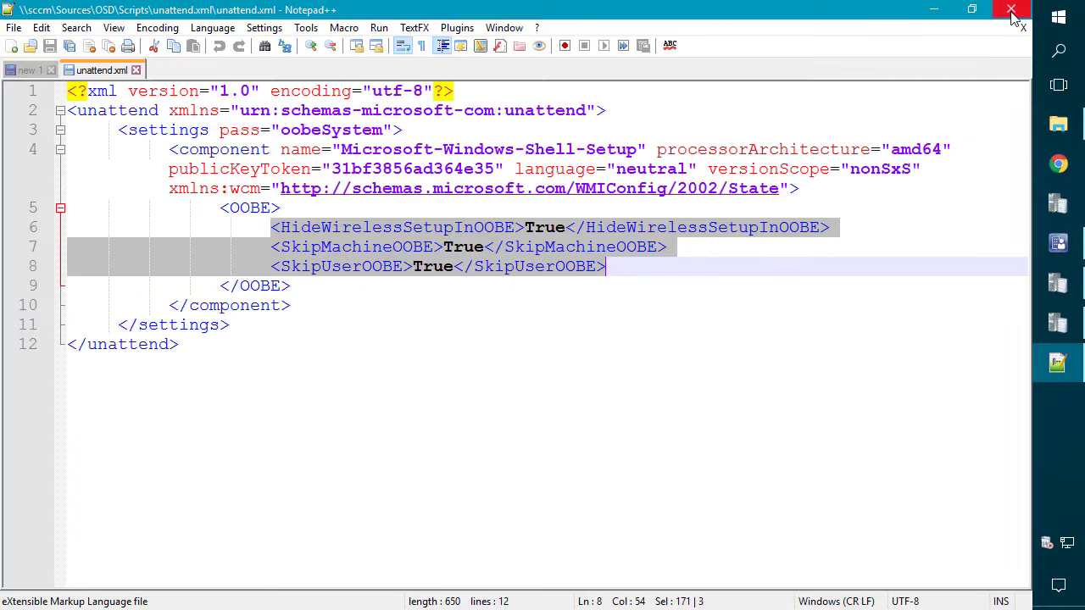
Step: Close Notepad++, reveal the \\sccm\Sources\OSD\Scripts\unattend.xml path in Explorer, then minimize it
{"action": "left_click", "coordinate": [1011, 8]}
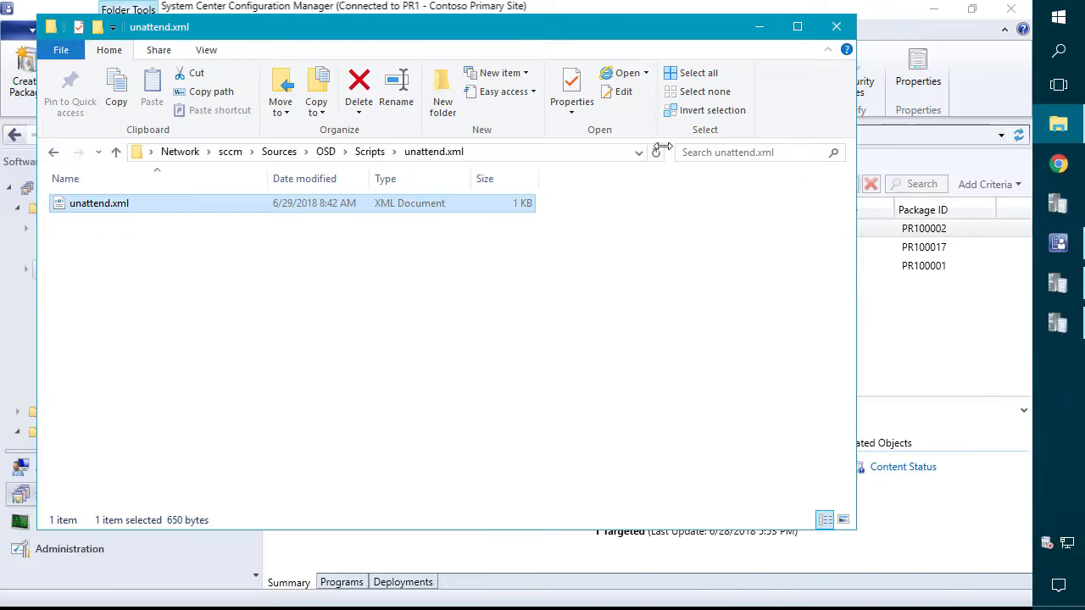
{"action": "left_click", "coordinate": [523, 152]}
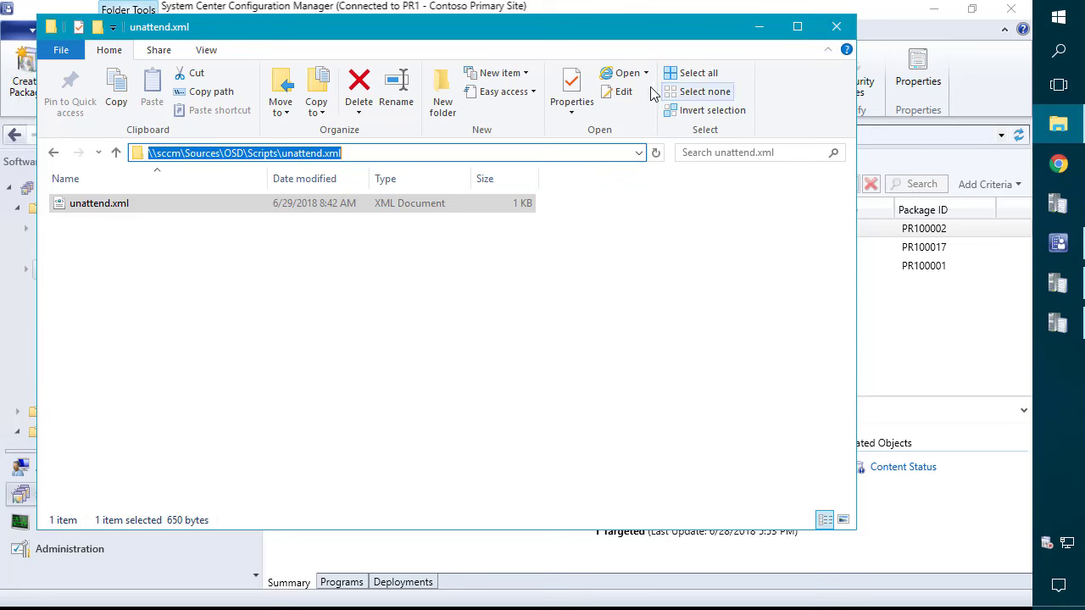
{"action": "left_click", "coordinate": [757, 28]}
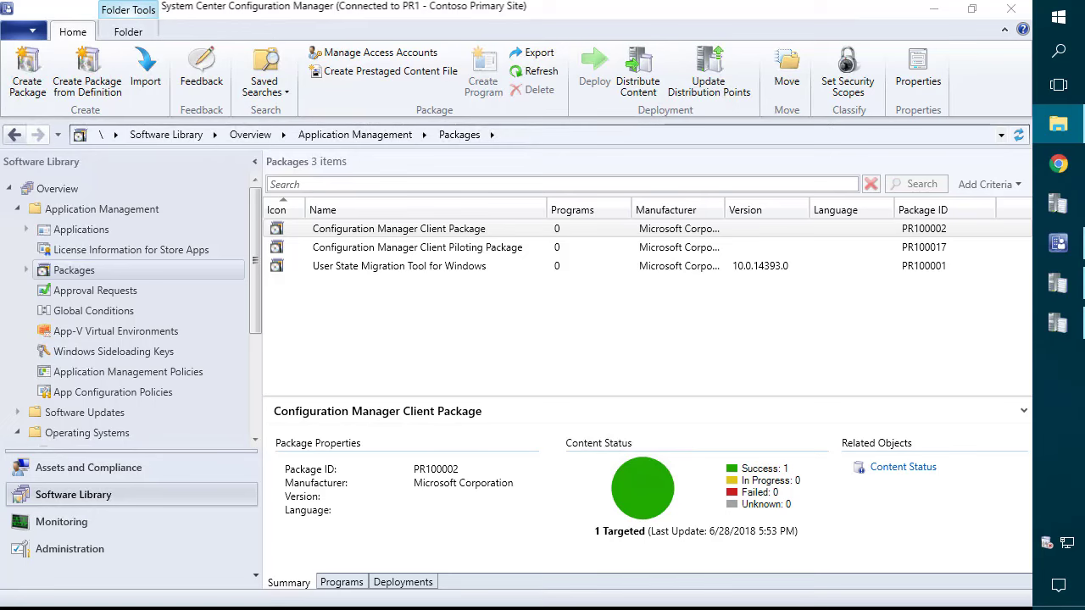
Step: Start a new package named Custom Unattend.XML, with the unattend.xml share path as its source folder
{"action": "right_click", "coordinate": [74, 270]}
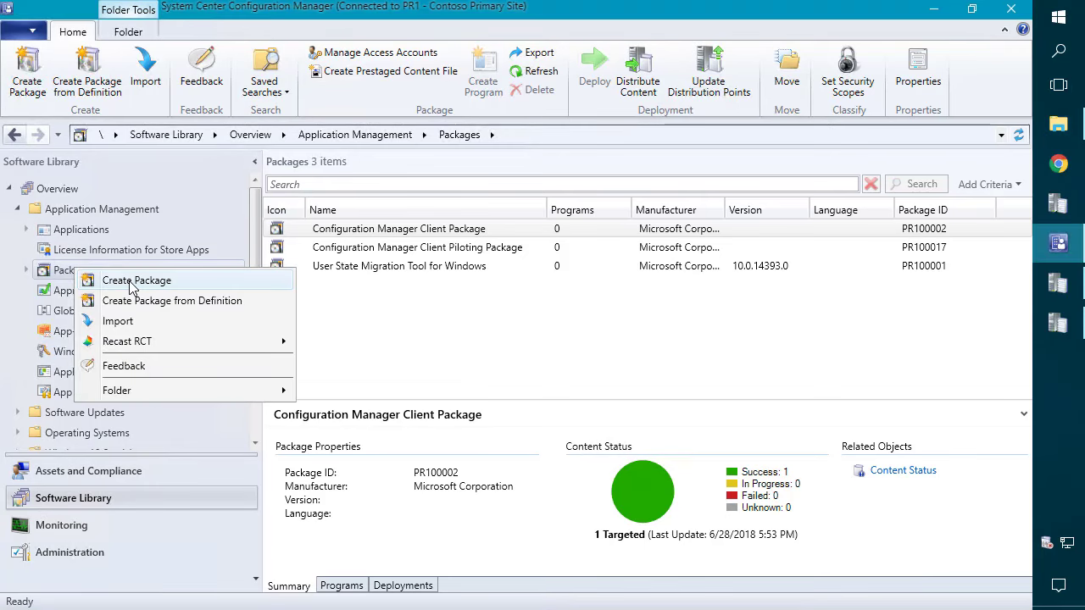
{"action": "left_click", "coordinate": [134, 280]}
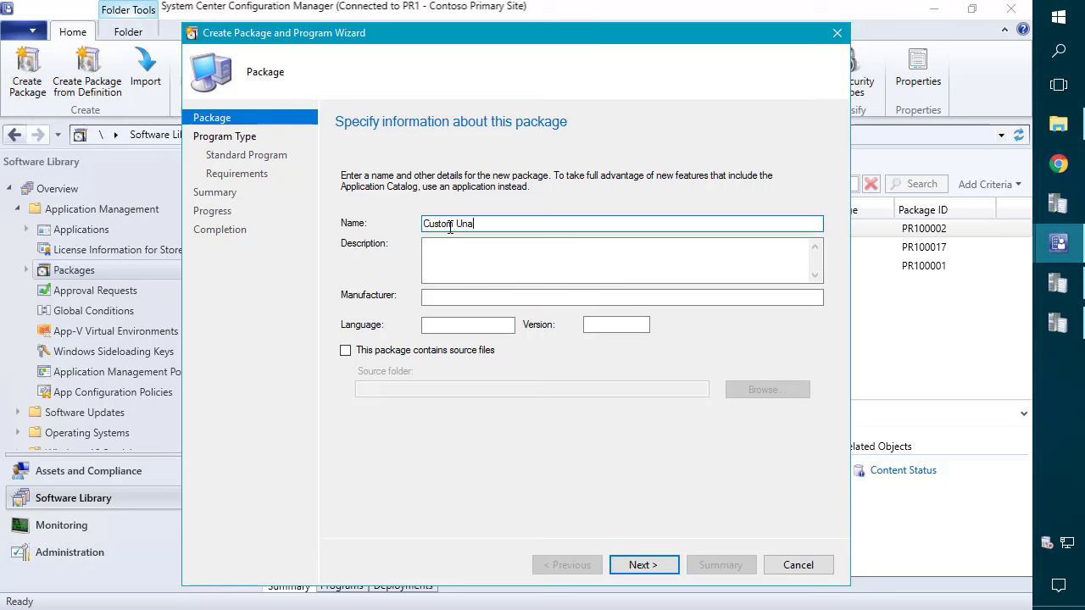
{"action": "type", "text": "Custom Unattend.XML"}
{"action": "left_click", "coordinate": [394, 351]}
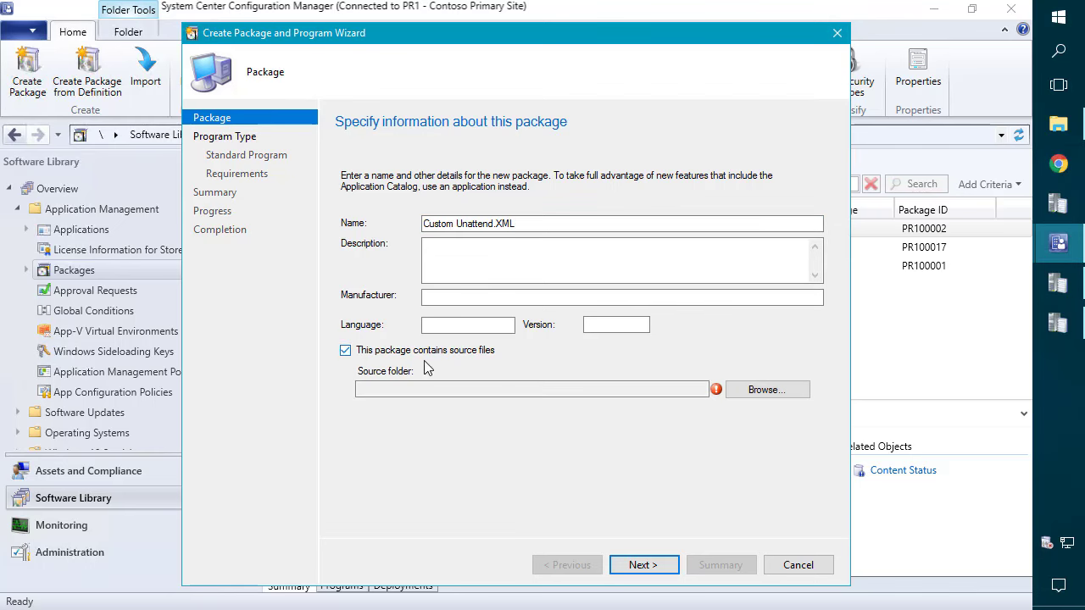
{"action": "left_click", "coordinate": [762, 391]}
{"action": "left_click", "coordinate": [499, 372]}
{"action": "key", "text": "ctrl+v"}
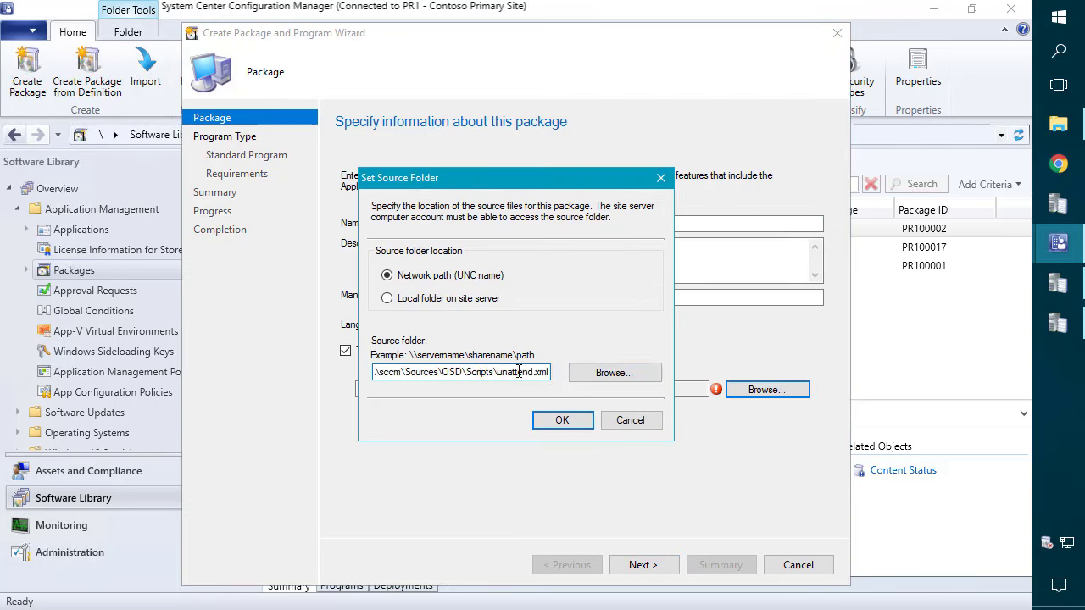
{"action": "left_click", "coordinate": [559, 420]}
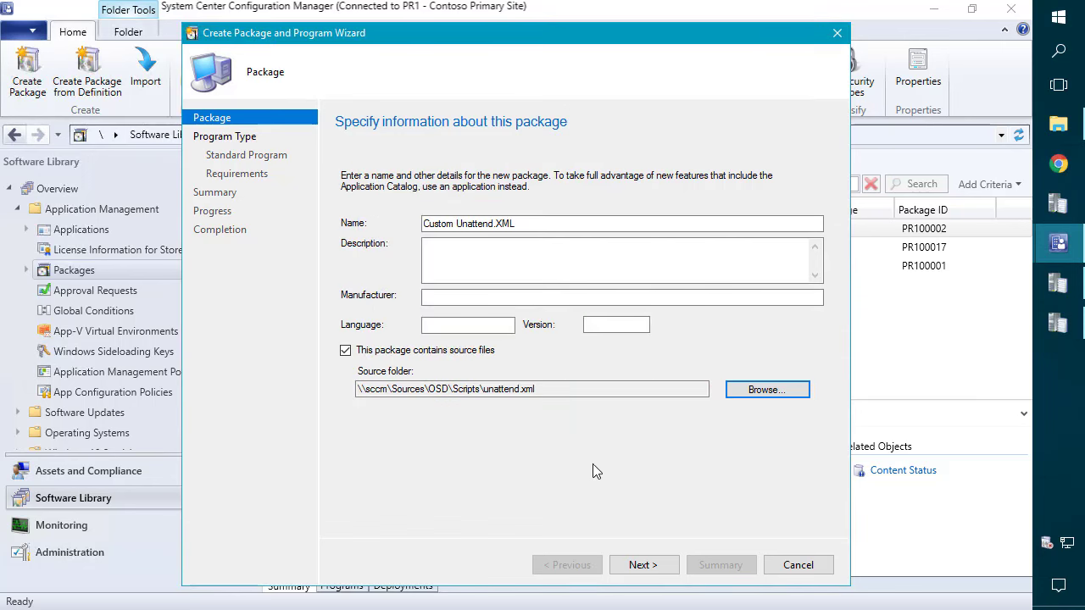
Step: Choose Do not create a program and finish the Create Package wizard
{"action": "left_click", "coordinate": [654, 569]}
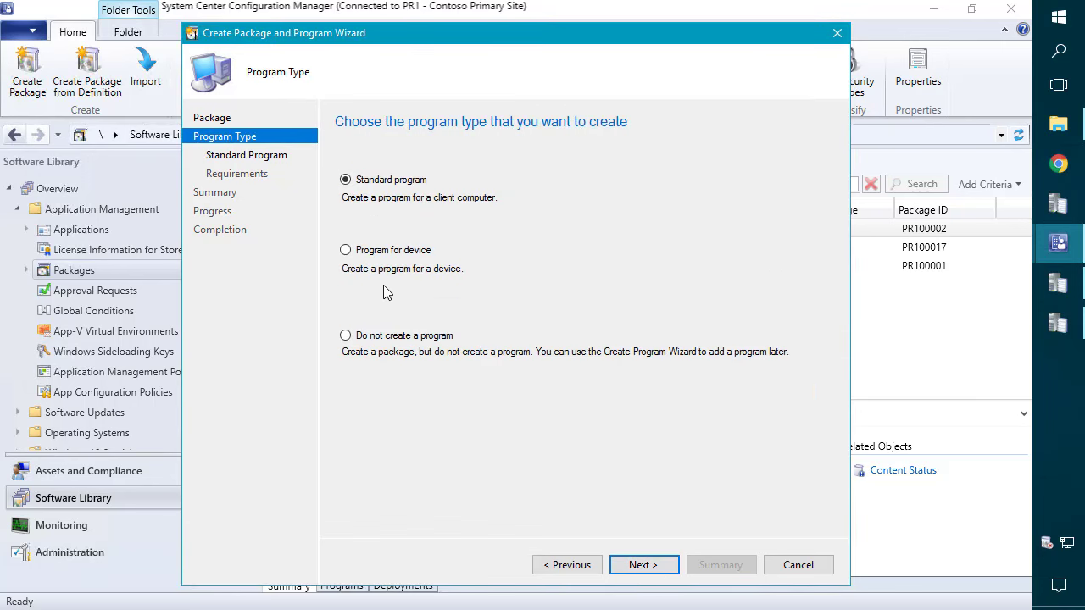
{"action": "left_click", "coordinate": [397, 338]}
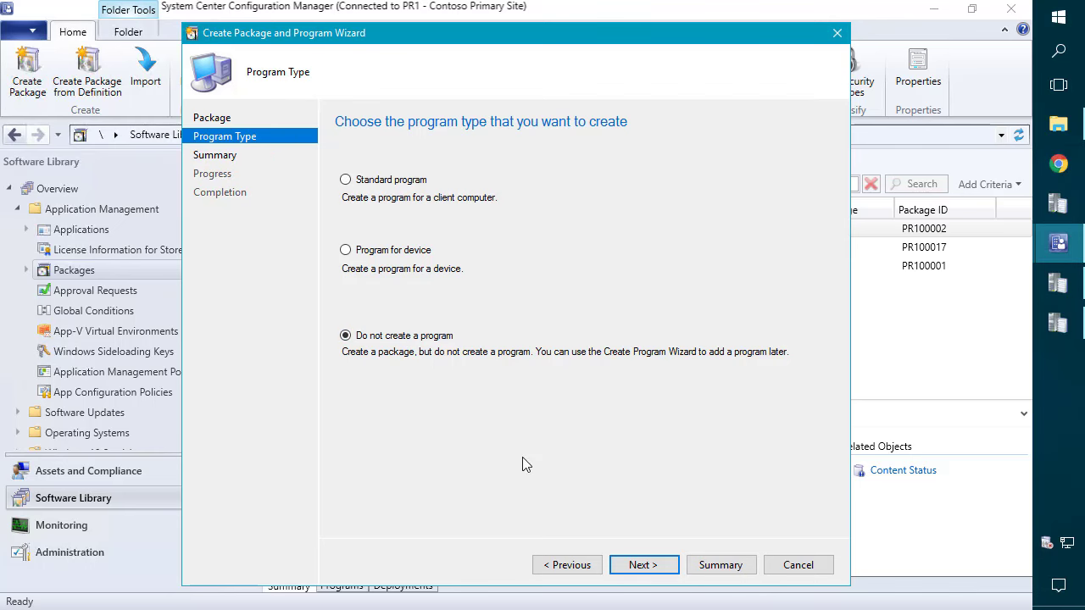
{"action": "left_click", "coordinate": [646, 566]}
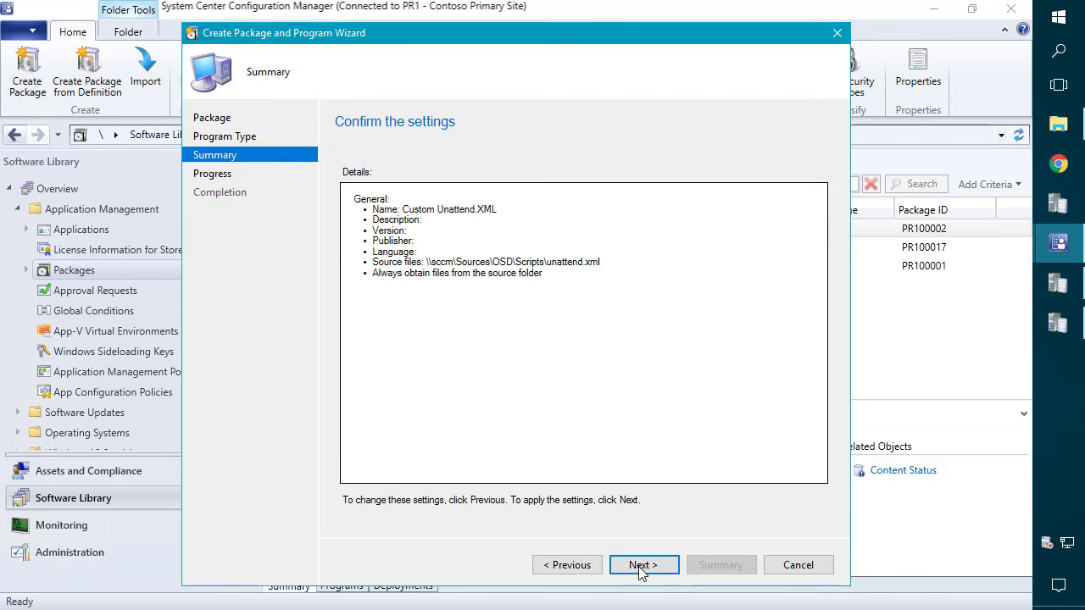
{"action": "left_click", "coordinate": [642, 566]}
{"action": "left_click", "coordinate": [798, 565]}
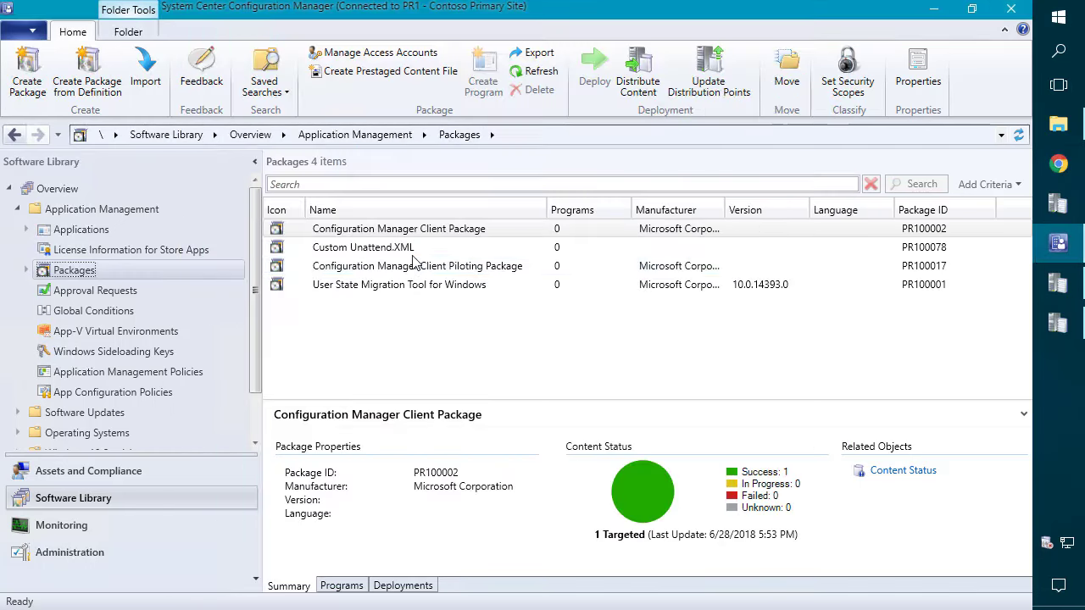
Step: Distribute the Custom Unattend.XML package to the SCCM.CONTOSO.LOCAL distribution point
{"action": "left_click", "coordinate": [398, 247]}
{"action": "right_click", "coordinate": [398, 247]}
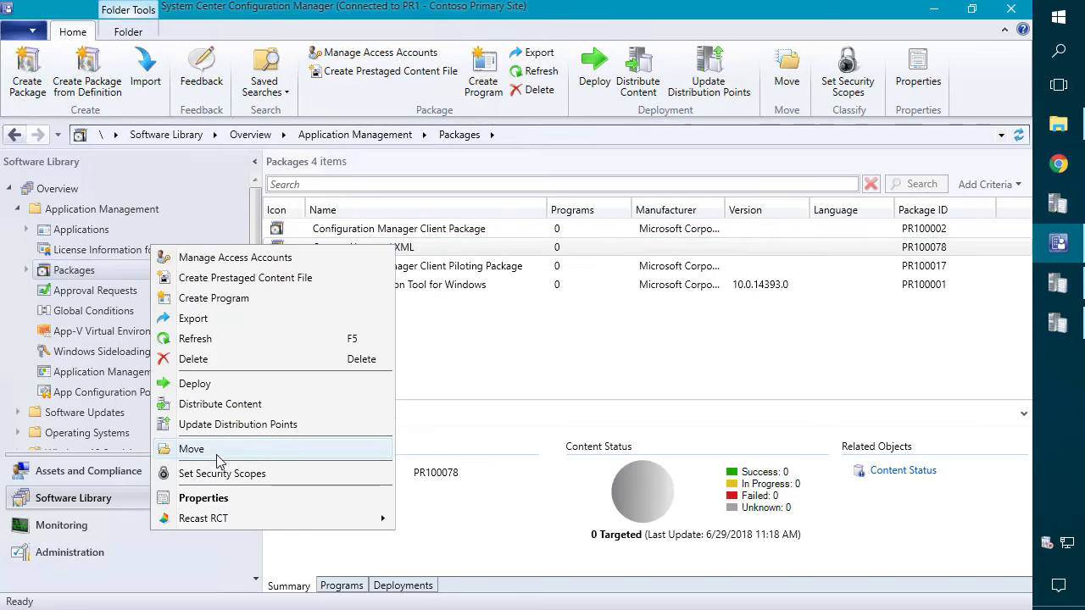
{"action": "left_click", "coordinate": [216, 404]}
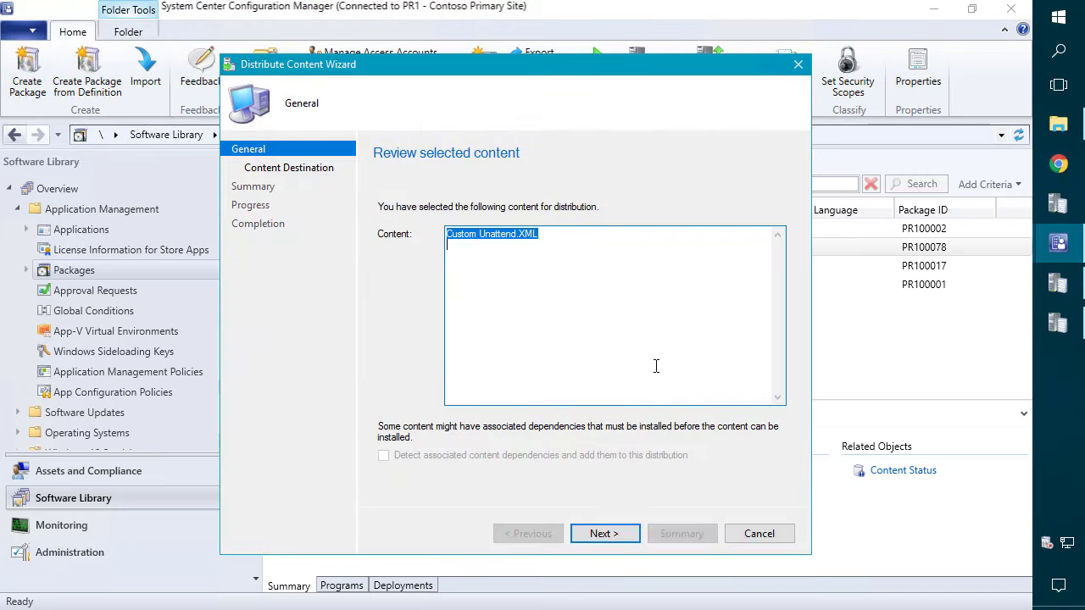
{"action": "key", "text": "Return"}
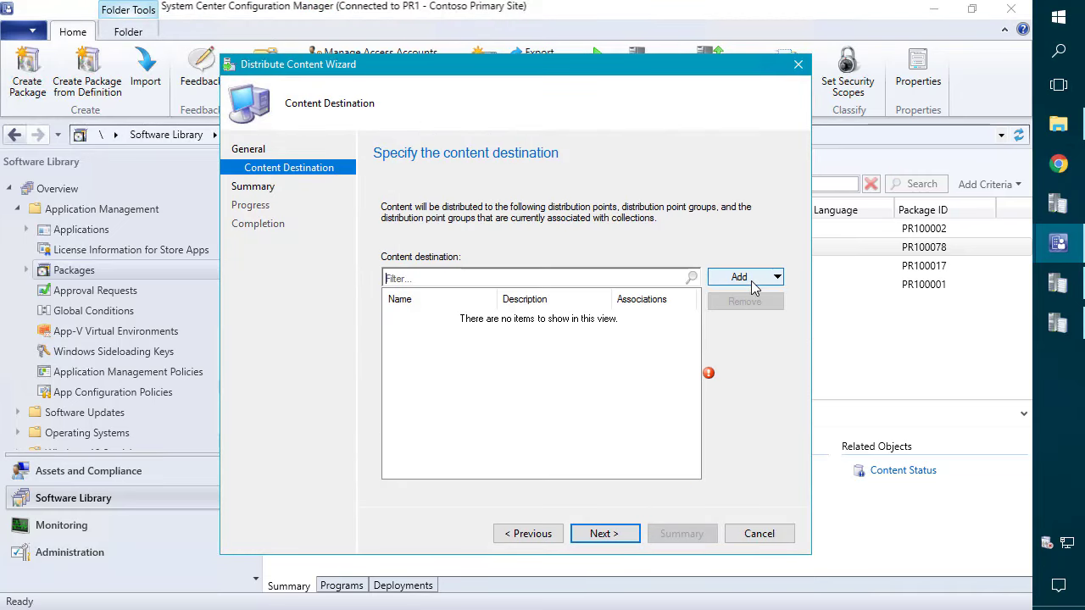
{"action": "left_click", "coordinate": [750, 277]}
{"action": "left_click", "coordinate": [762, 317]}
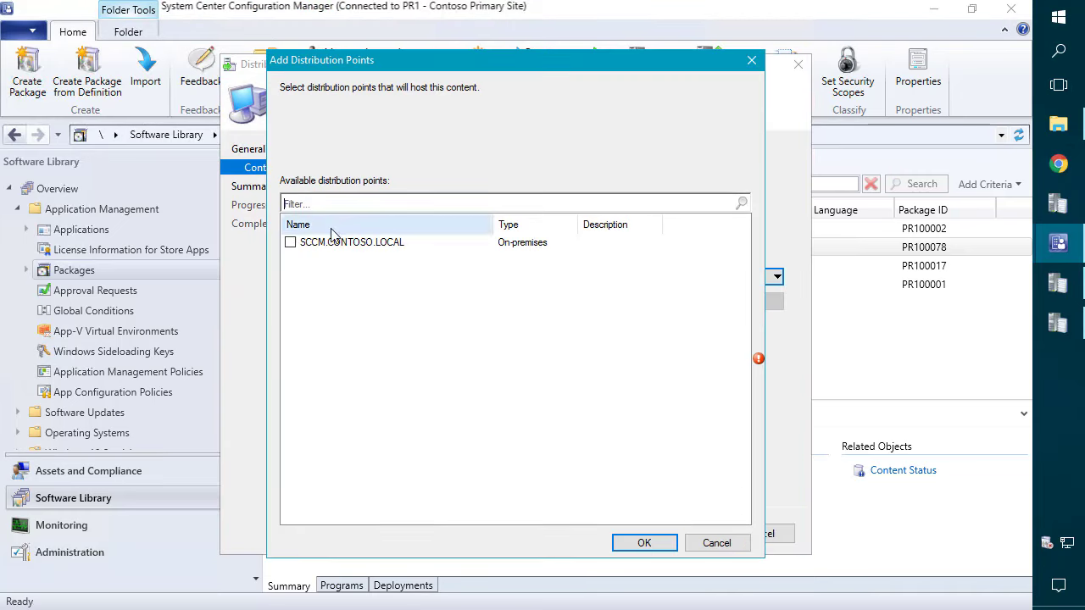
{"action": "left_click", "coordinate": [644, 542]}
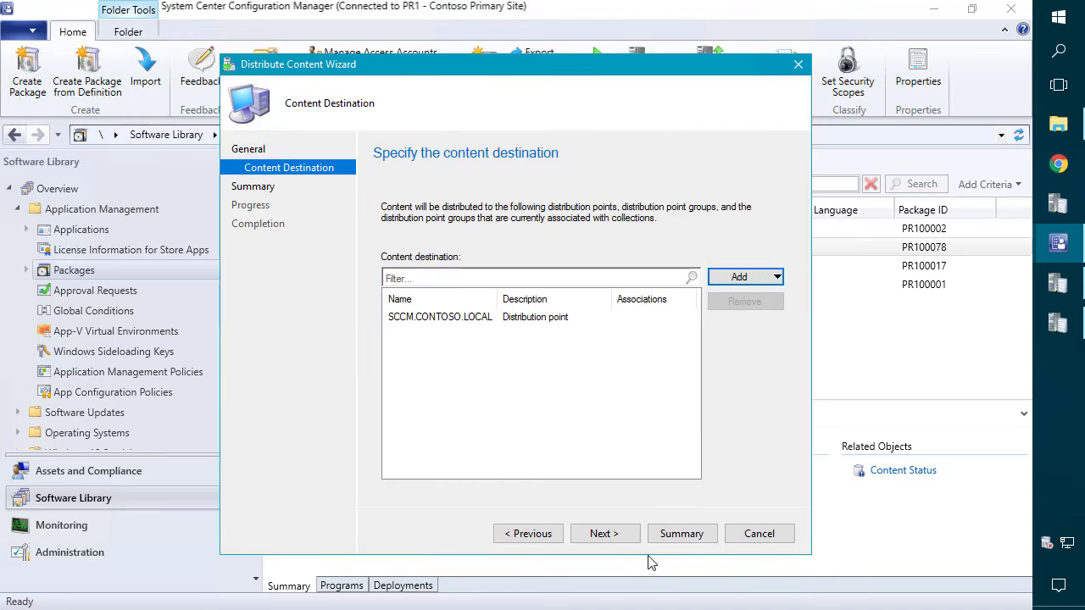
{"action": "left_click", "coordinate": [607, 534]}
{"action": "left_click", "coordinate": [606, 534]}
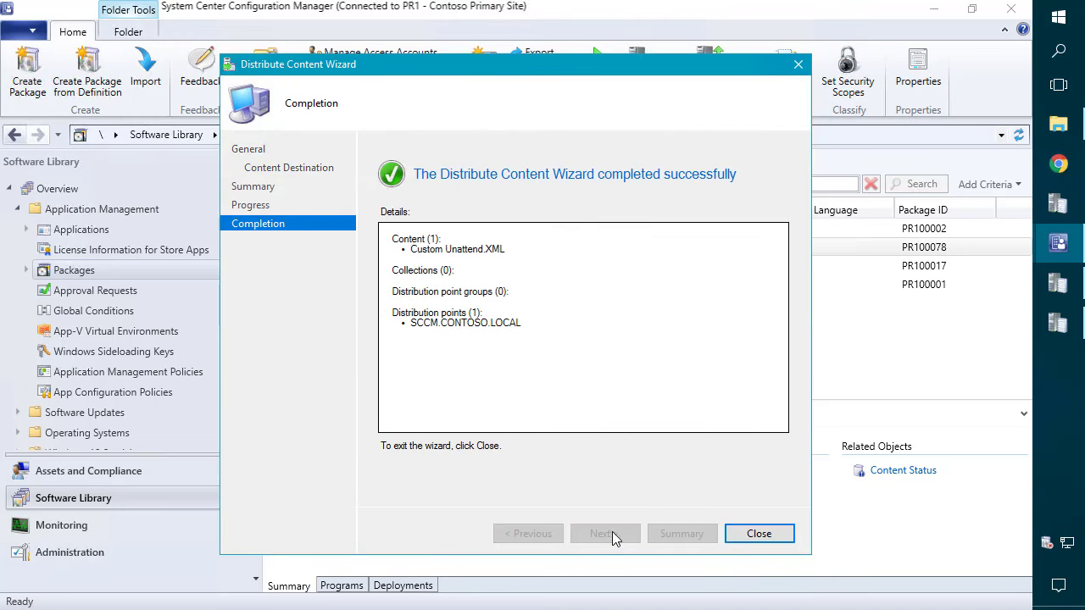
{"action": "left_click", "coordinate": [758, 534]}
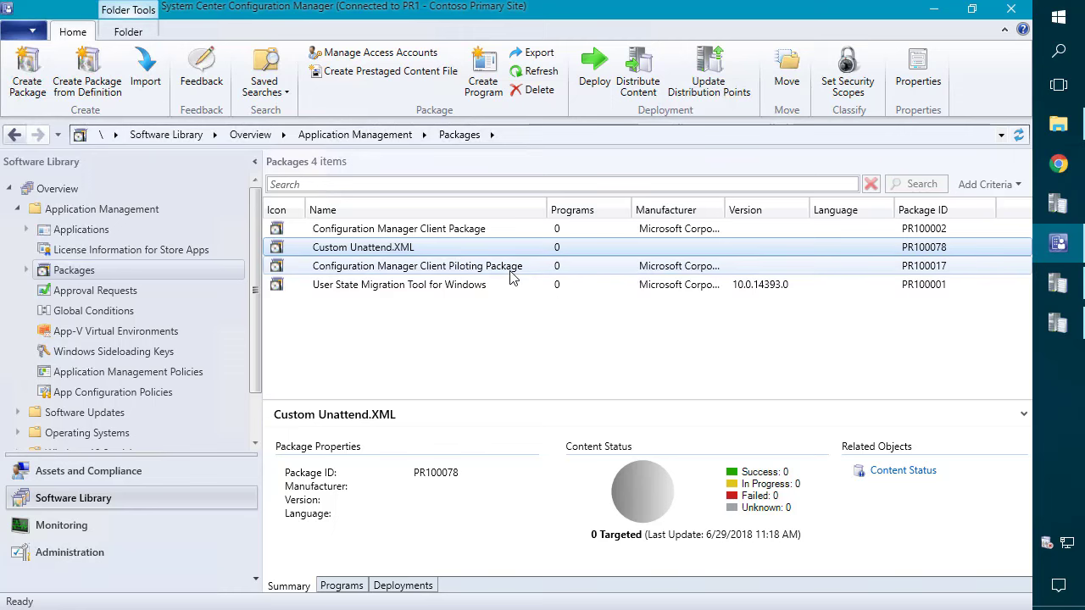
Step: Open the Windows 10 x64 1803 task sequence for editing from Operating Systems
{"action": "left_click", "coordinate": [392, 251]}
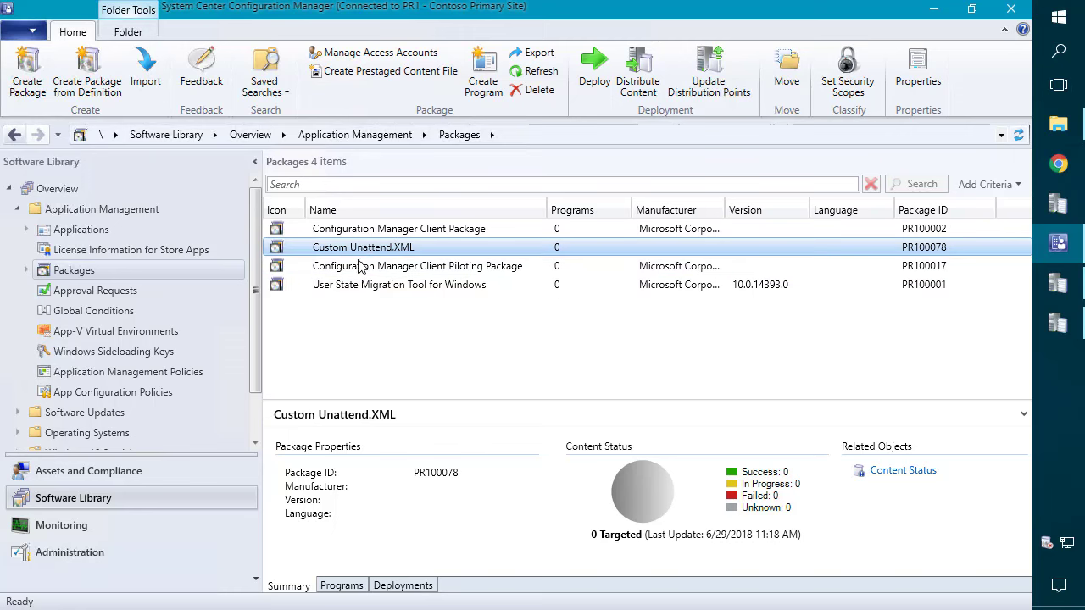
{"action": "left_click", "coordinate": [360, 266]}
{"action": "scroll", "coordinate": [90, 328], "scroll_direction": "down", "scroll_amount": 1}
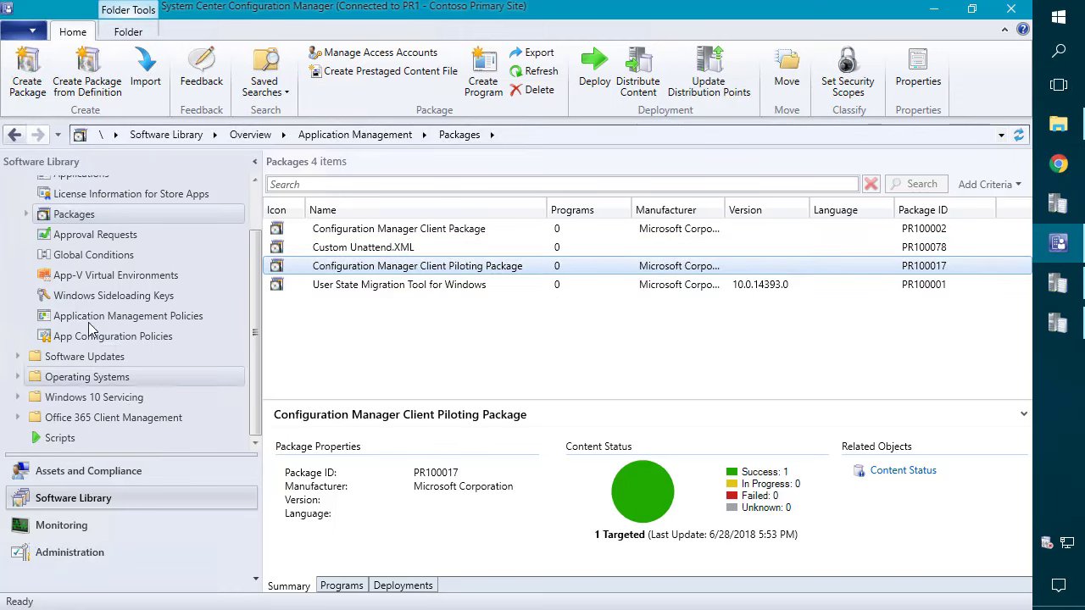
{"action": "left_click", "coordinate": [83, 359]}
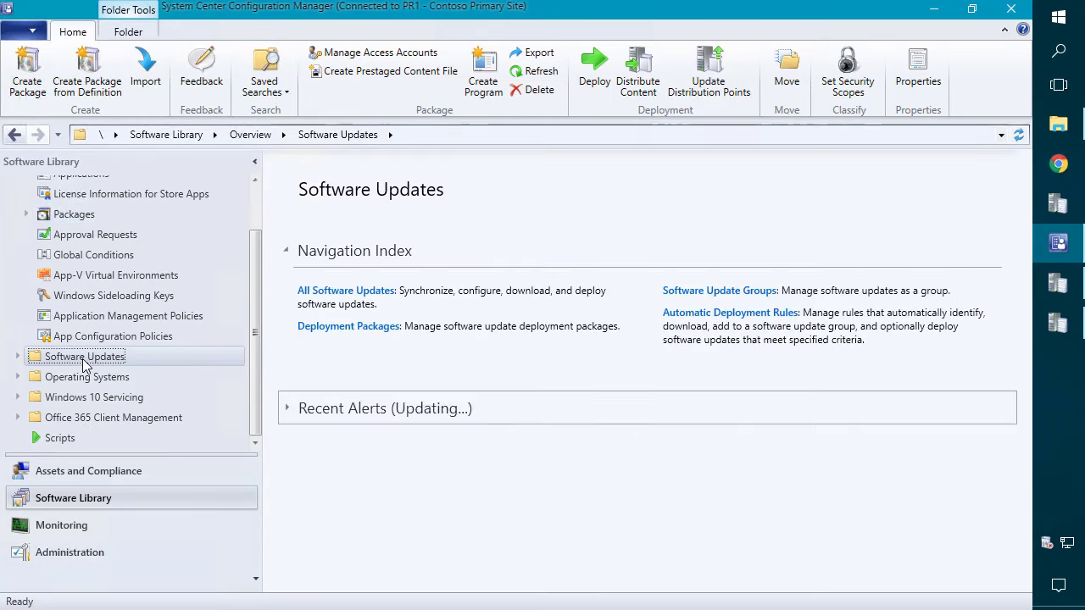
{"action": "double_click", "coordinate": [85, 378]}
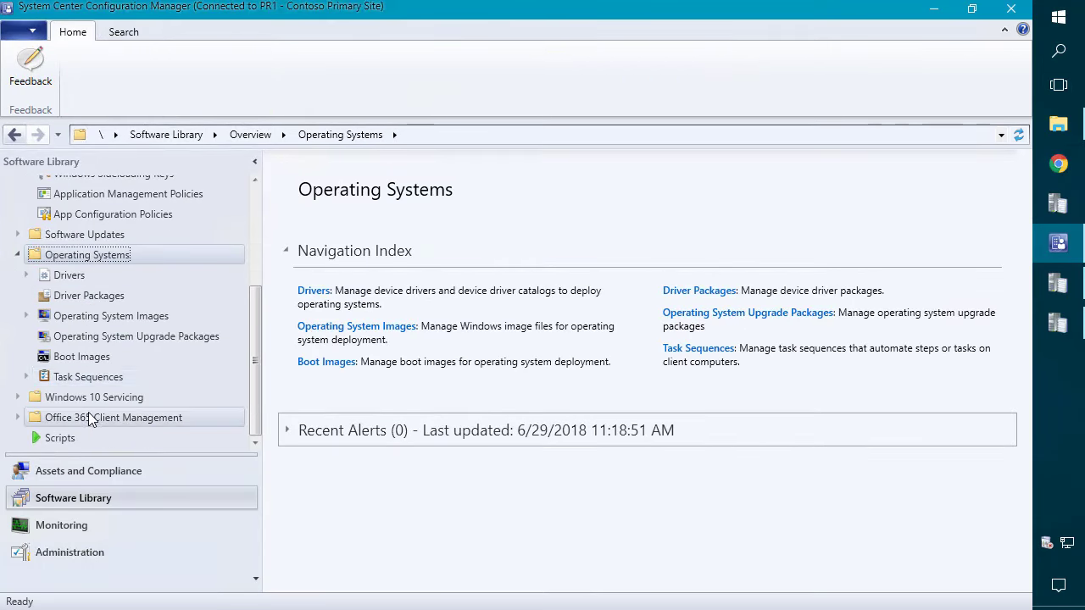
{"action": "left_click", "coordinate": [85, 377]}
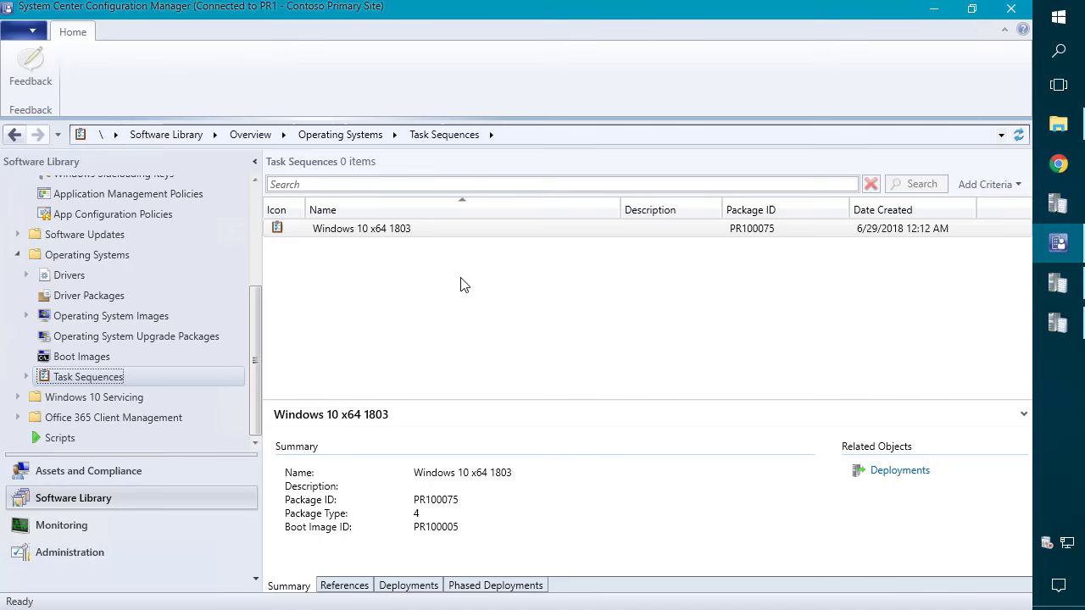
{"action": "right_click", "coordinate": [380, 240]}
{"action": "left_click", "coordinate": [236, 244]}
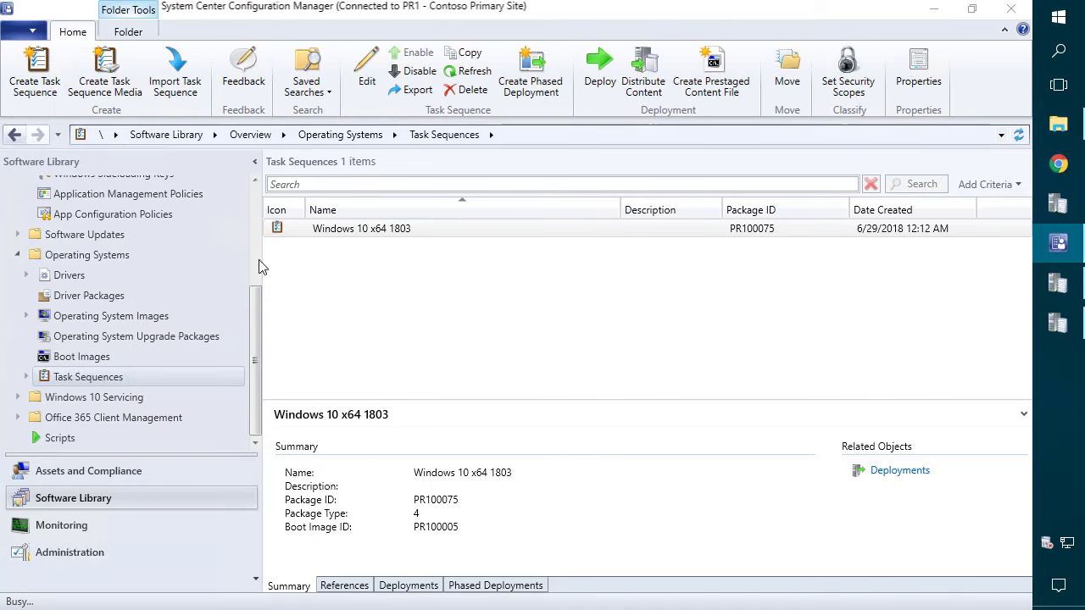
Step: Set Apply Operating System to use the Custom Unattend.XML package with answer file unattend.xml
{"action": "left_click", "coordinate": [308, 146]}
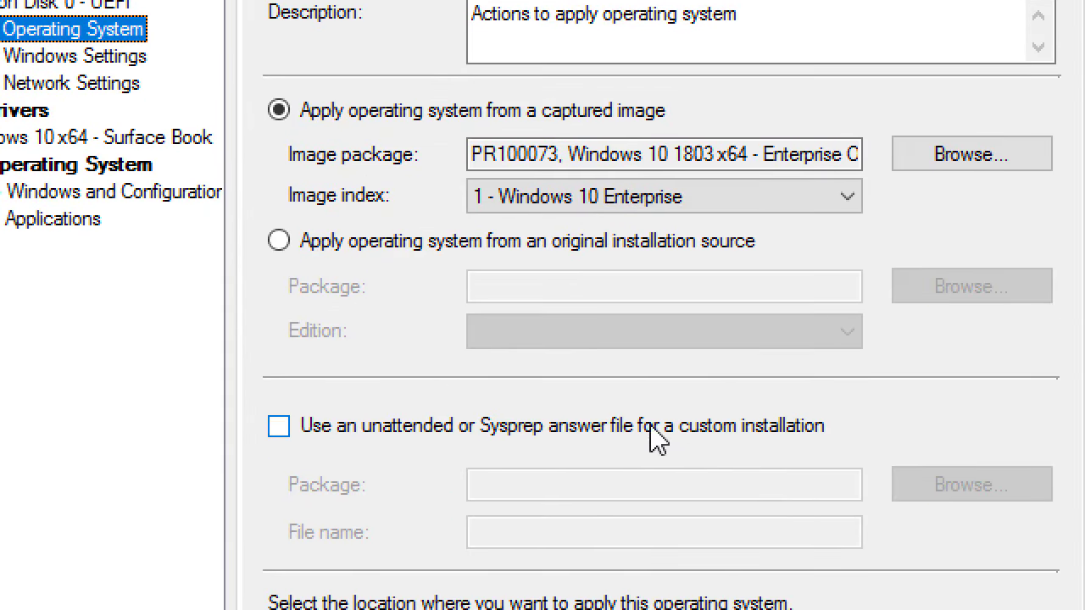
{"action": "left_click", "coordinate": [654, 439]}
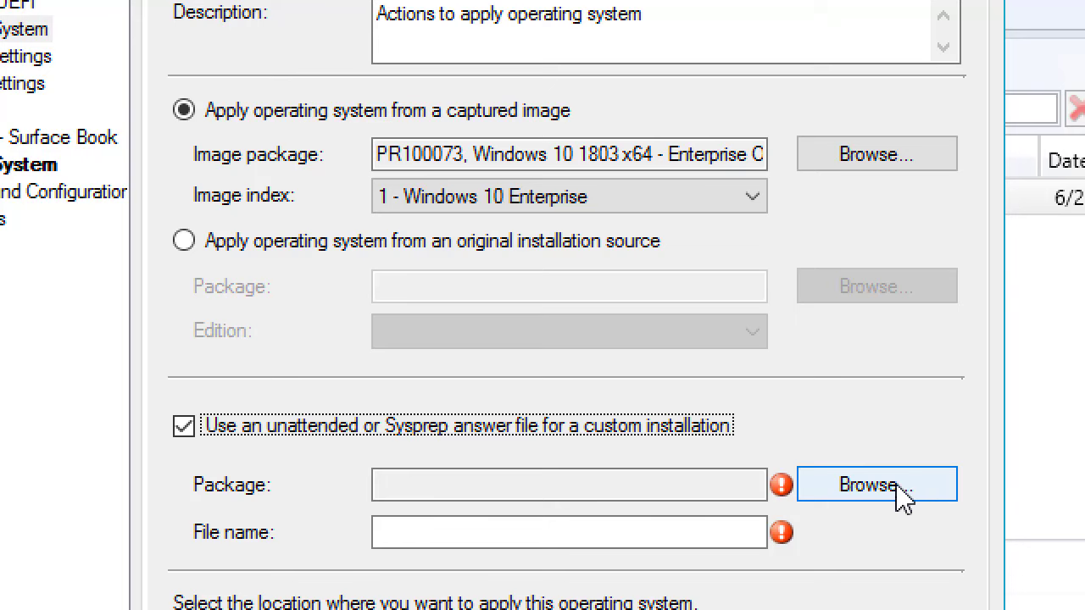
{"action": "left_click", "coordinate": [901, 491]}
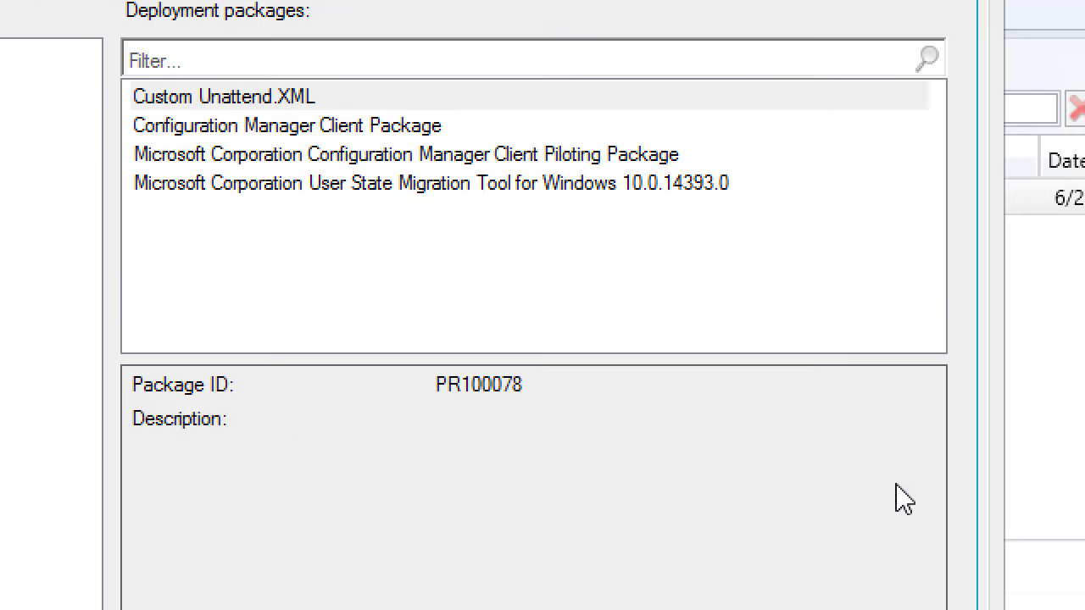
{"action": "double_click", "coordinate": [222, 98]}
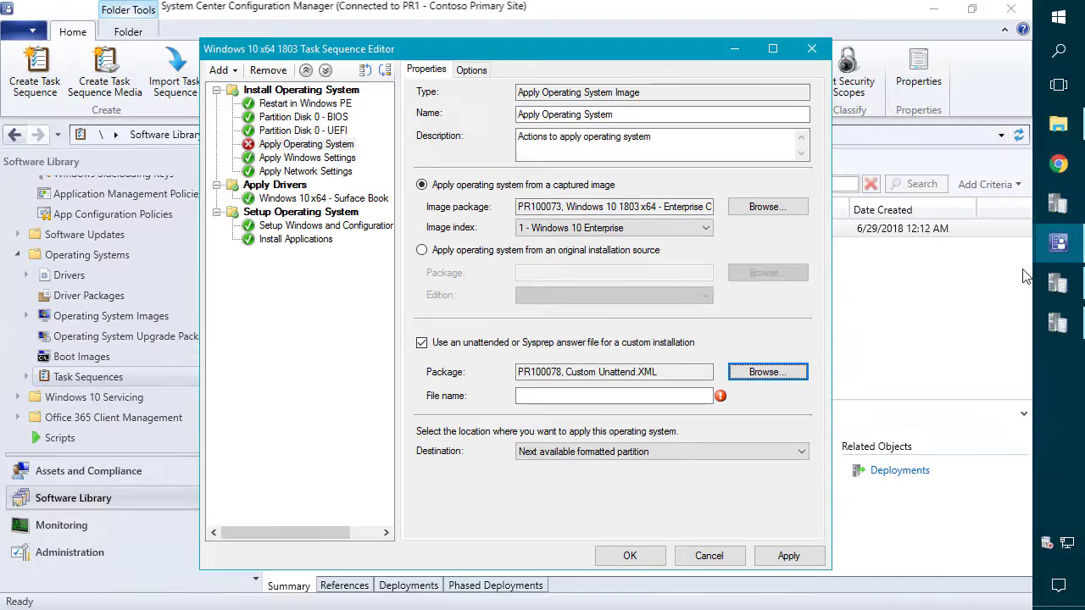
{"action": "left_click", "coordinate": [1057, 124]}
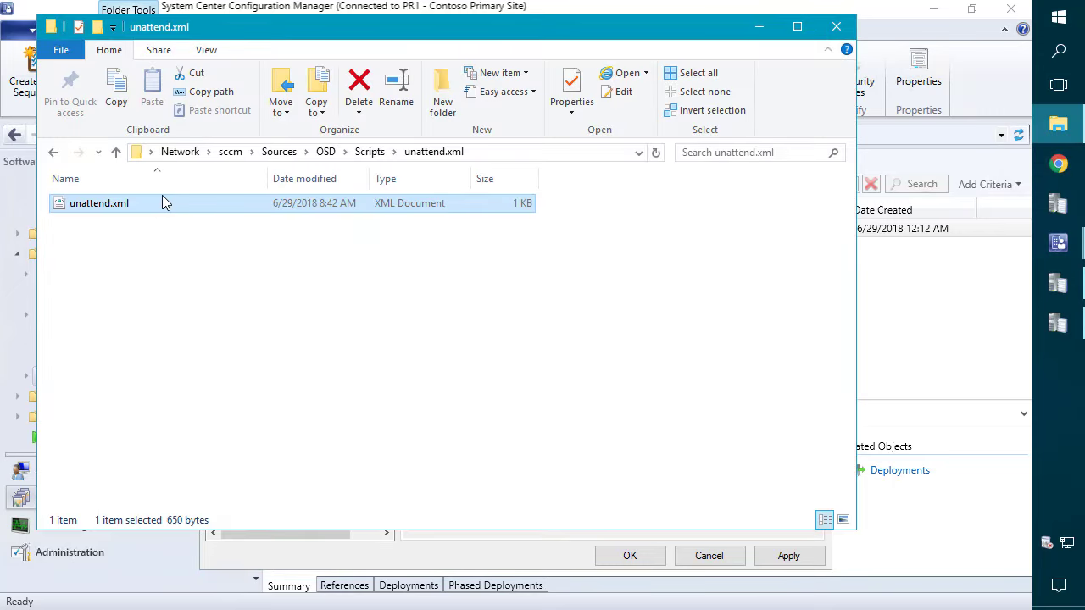
{"action": "key", "text": "F2"}
{"action": "key", "text": "ctrl+c"}
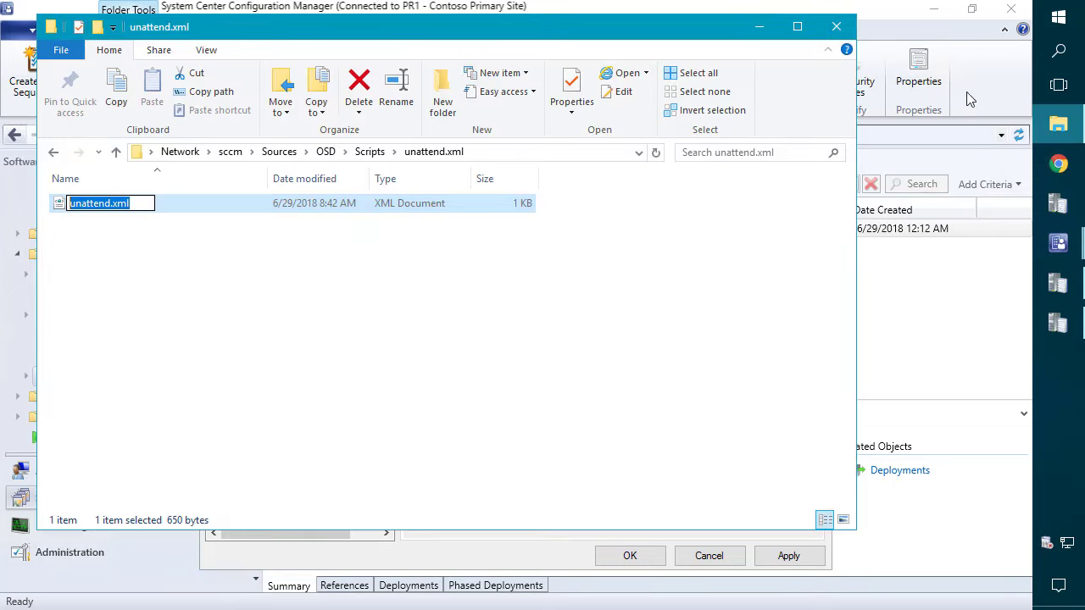
{"action": "left_click", "coordinate": [759, 26]}
{"action": "left_click", "coordinate": [584, 396]}
{"action": "key", "text": "ctrl+v"}
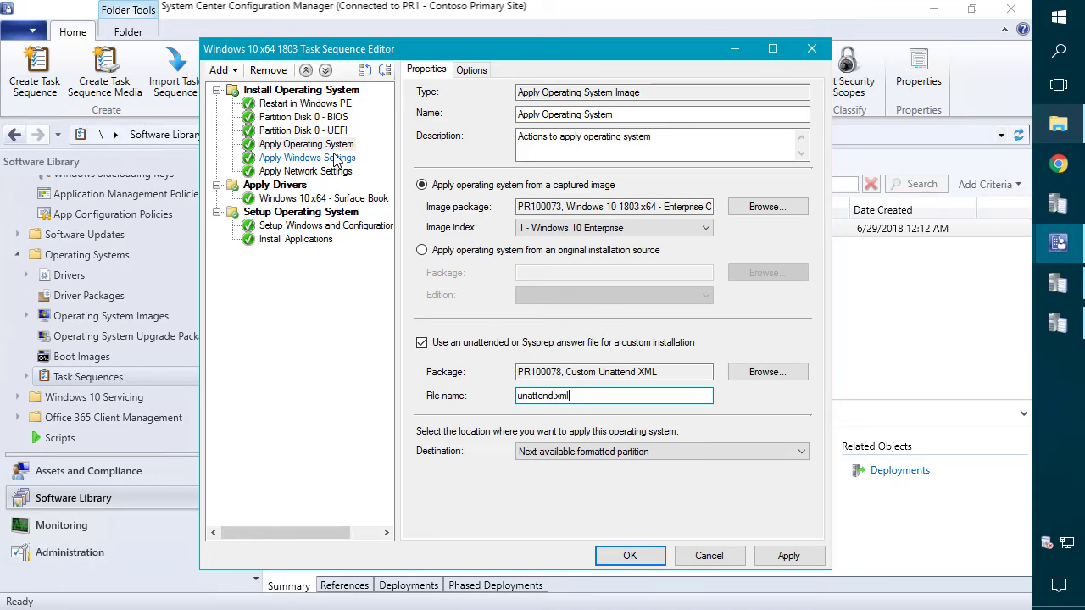
Step: Review the Apply Windows Settings and Apply Network Settings steps, then save the task sequence
{"action": "left_click", "coordinate": [336, 159]}
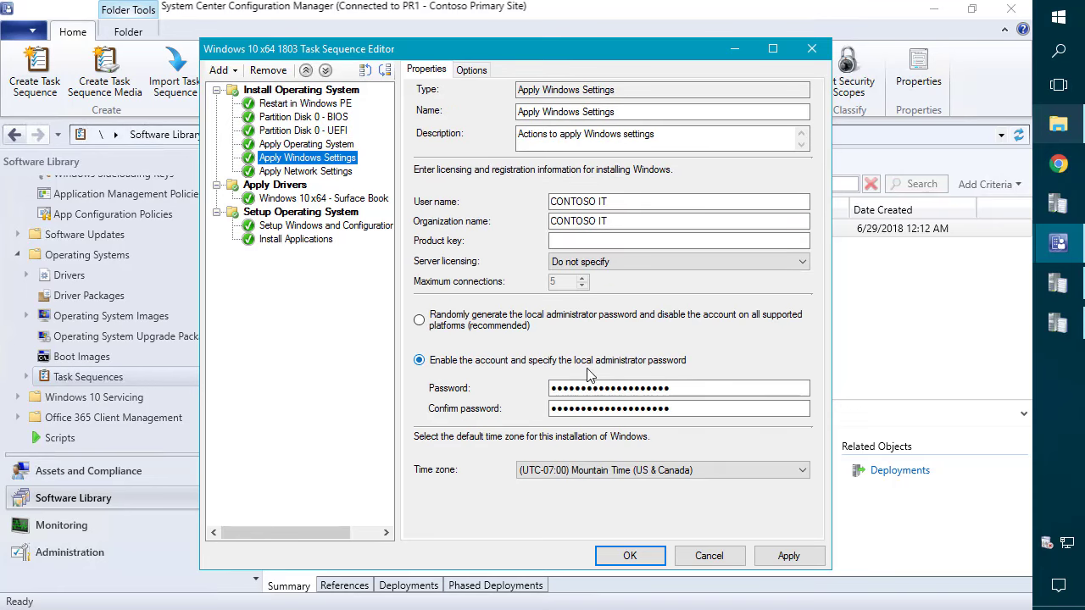
{"action": "left_click", "coordinate": [325, 172]}
{"action": "double_click", "coordinate": [662, 375]}
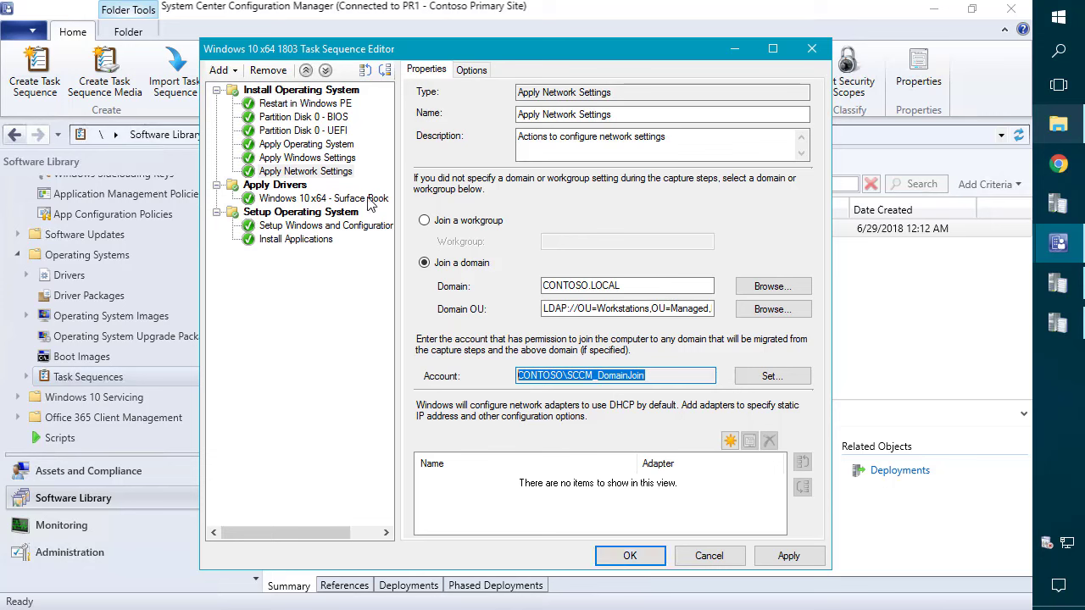
{"action": "left_click", "coordinate": [635, 558]}
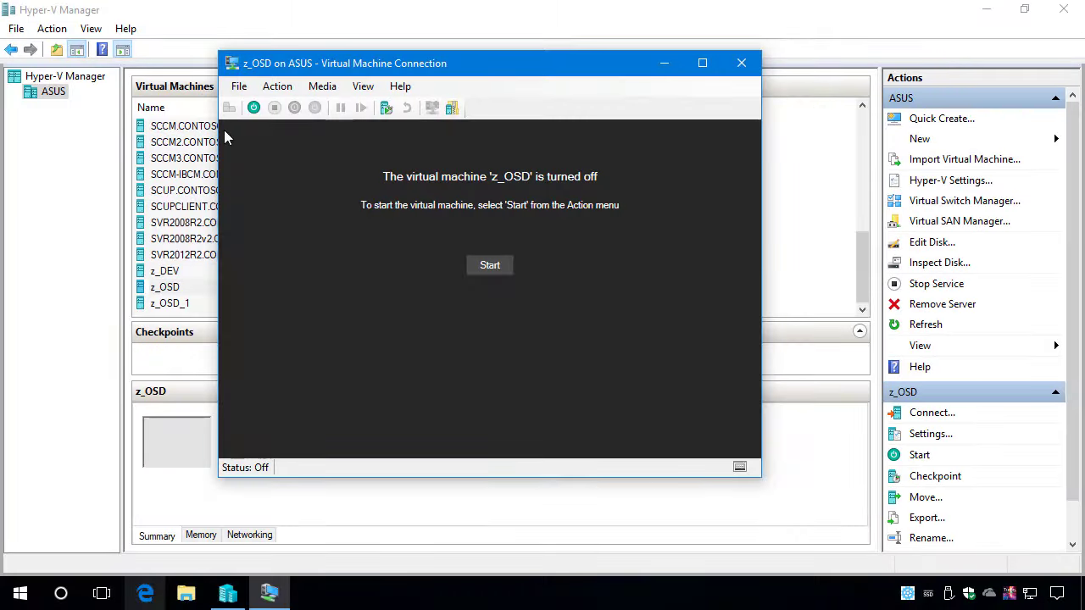
Step: Start z_OSD, accept the PXE network boot, and switch its console to full screen
{"action": "left_click", "coordinate": [488, 266]}
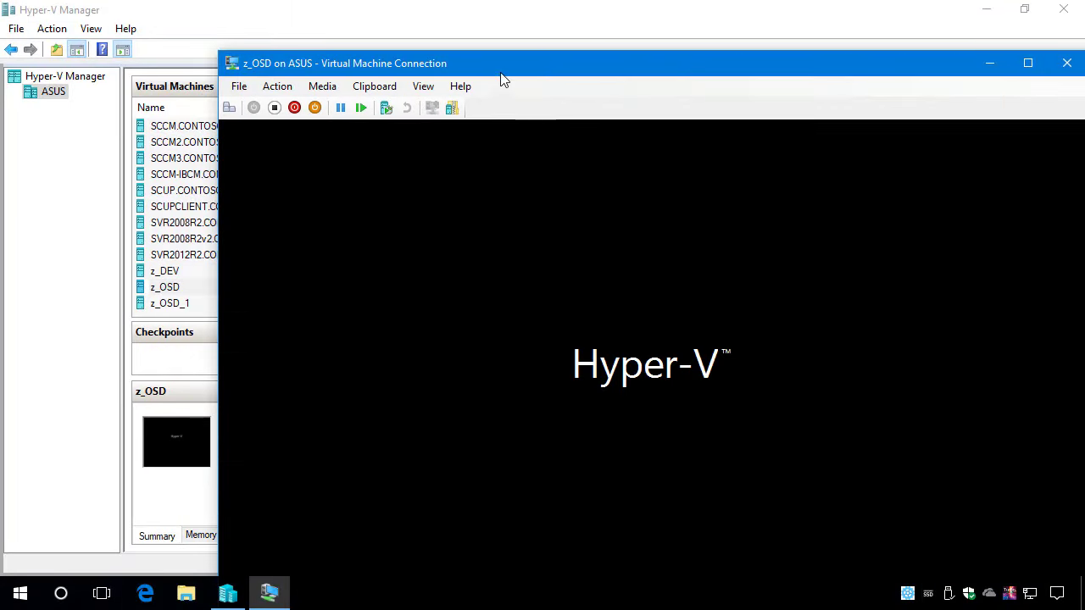
{"action": "left_click", "coordinate": [274, 107]}
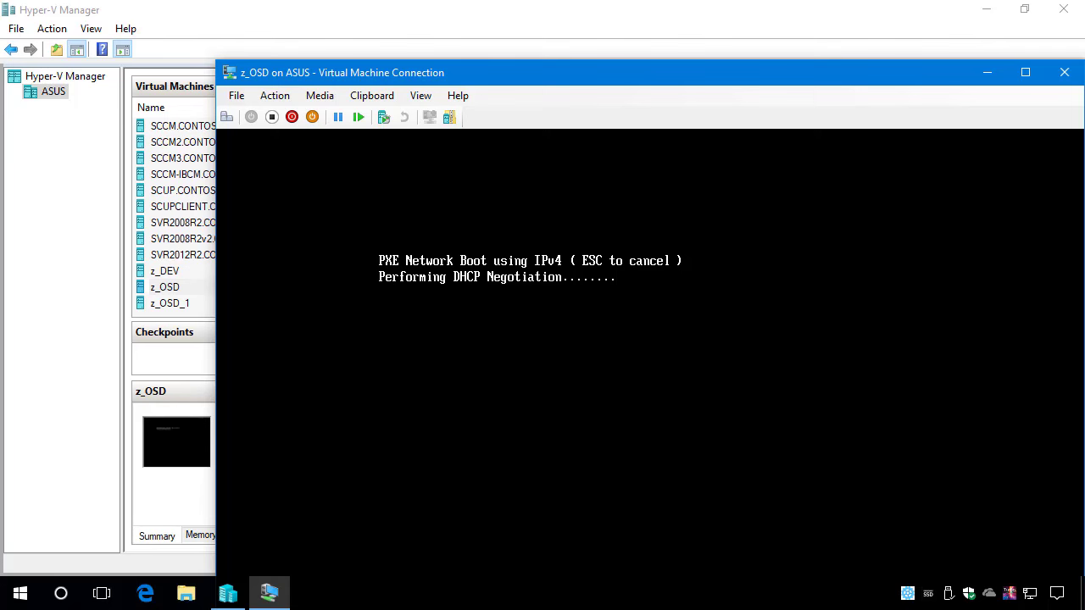
{"action": "key", "text": "Return"}
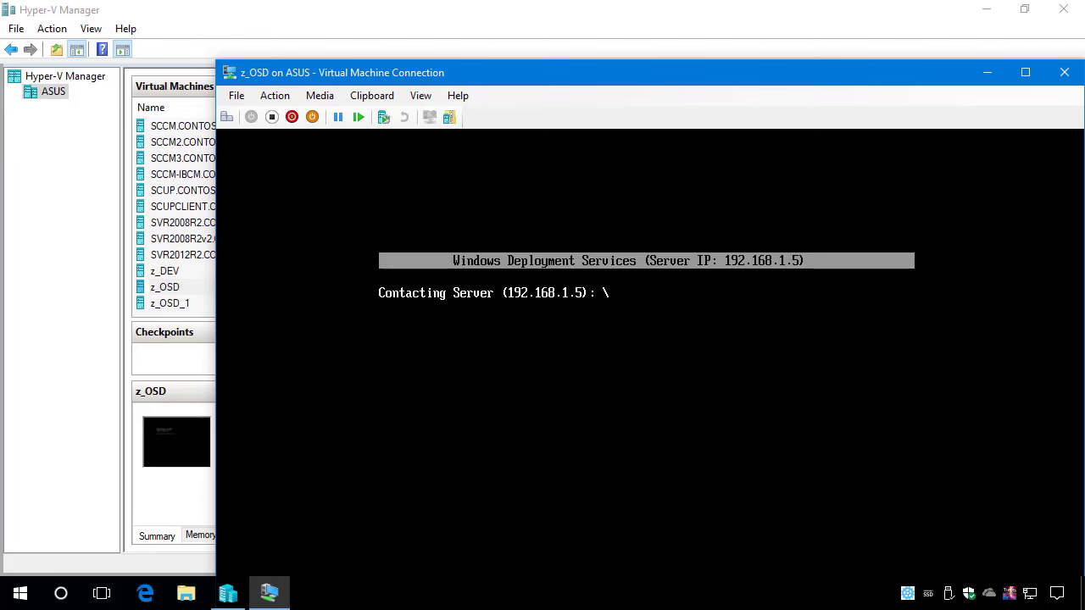
{"action": "left_click", "coordinate": [419, 95]}
{"action": "left_click", "coordinate": [426, 114]}
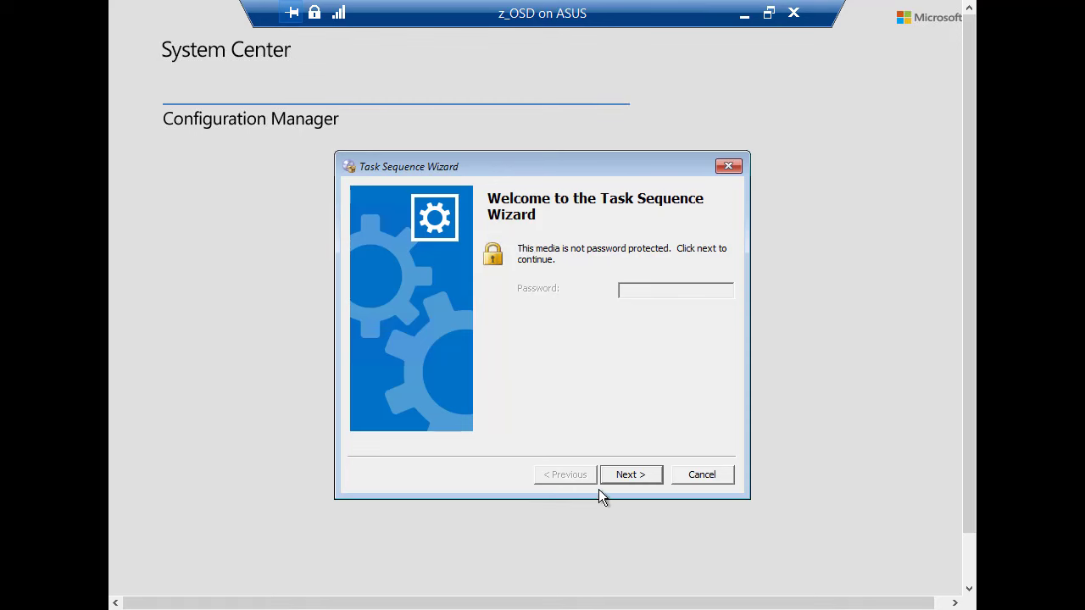
Step: Run the Windows 10 x64 1803 task sequence with OSDComputerName set to OSDDEMO
{"action": "left_click", "coordinate": [607, 476]}
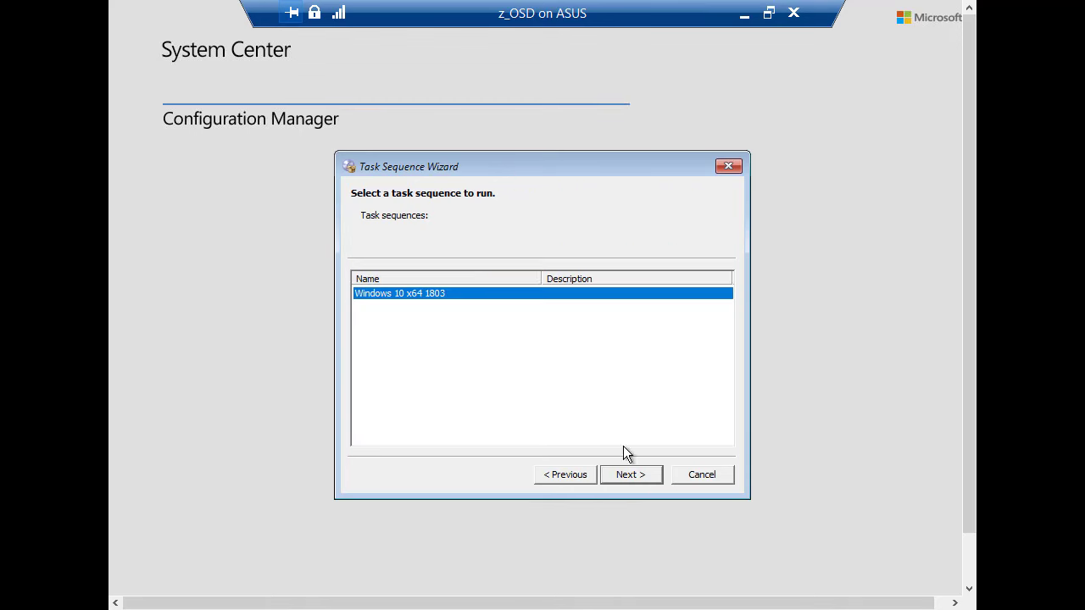
{"action": "left_click", "coordinate": [643, 476]}
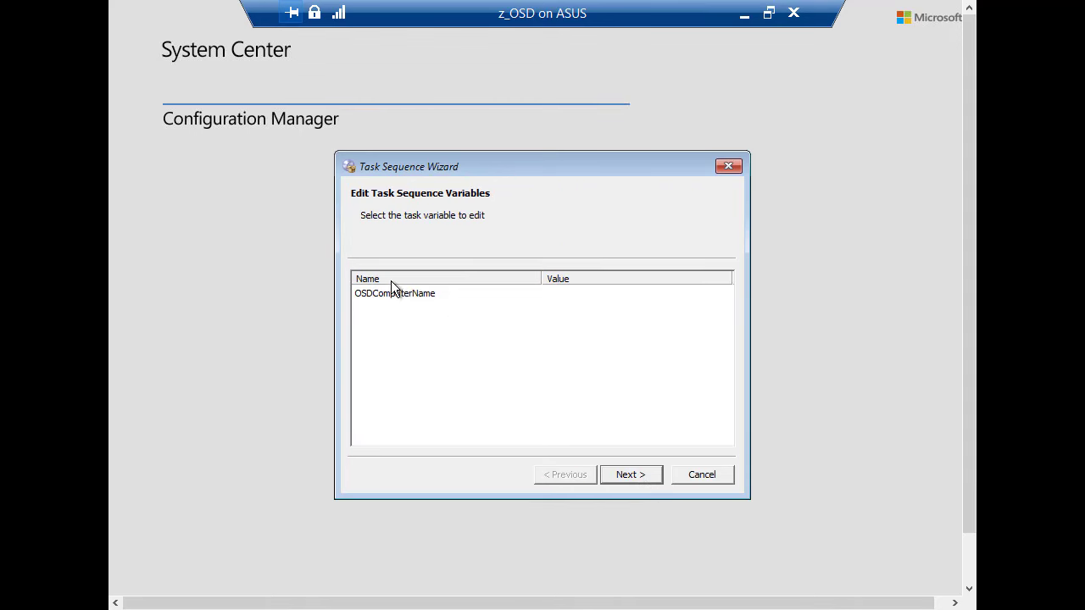
{"action": "double_click", "coordinate": [401, 290]}
{"action": "left_click", "coordinate": [539, 357]}
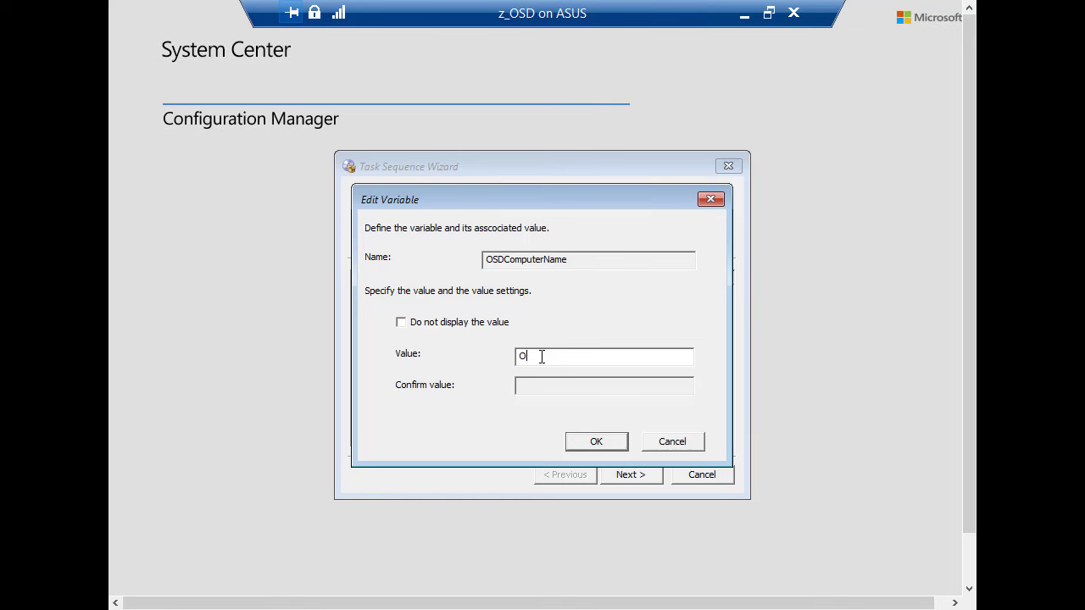
{"action": "key", "text": "Return"}
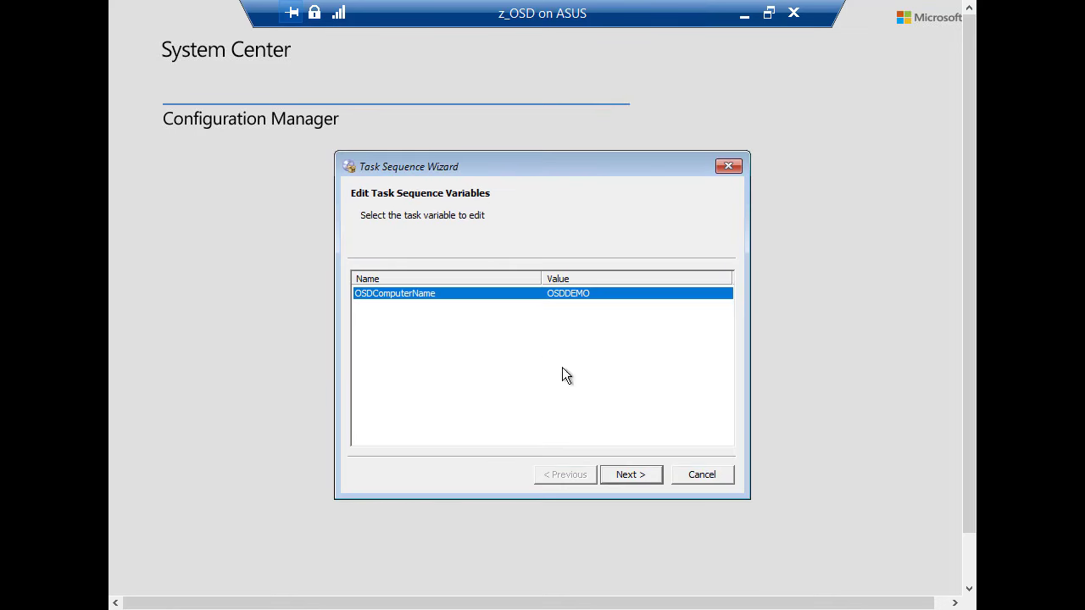
{"action": "left_click", "coordinate": [641, 488]}
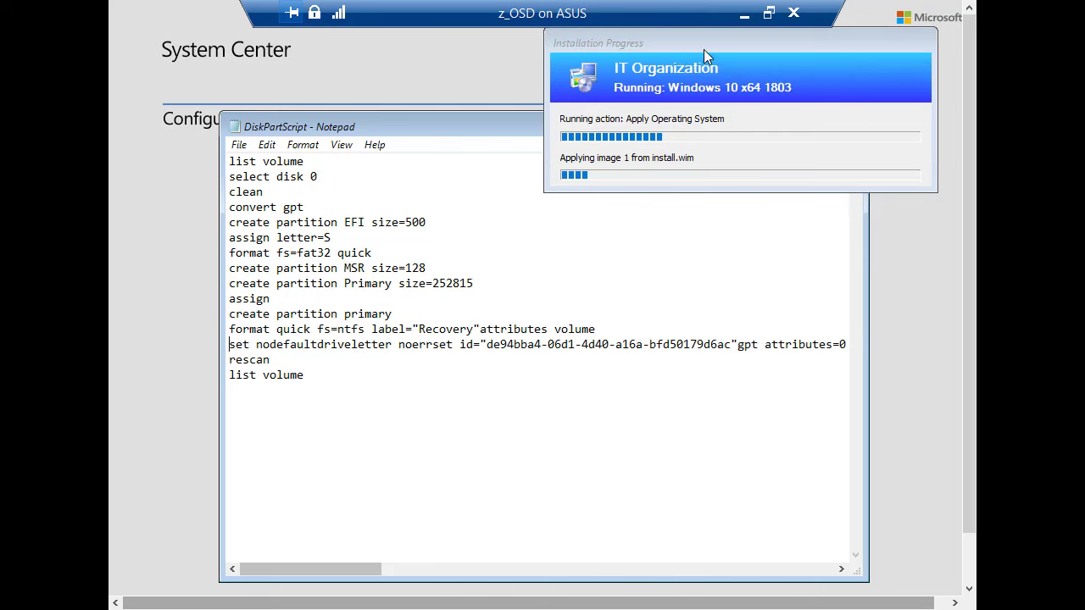
Step: Move Installation Progress aside and maximize the DiskPartScript file in Notepad
{"action": "left_click_drag", "start_coordinate": [703, 49], "coordinate": [744, 56]}
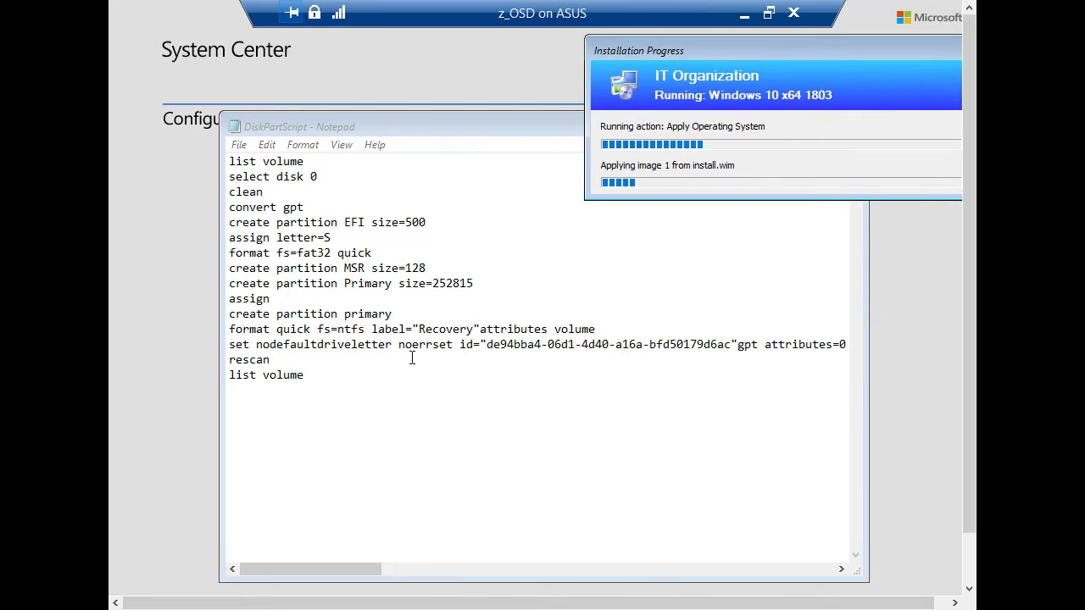
{"action": "left_click", "coordinate": [356, 386]}
{"action": "key", "text": "ctrl+a"}
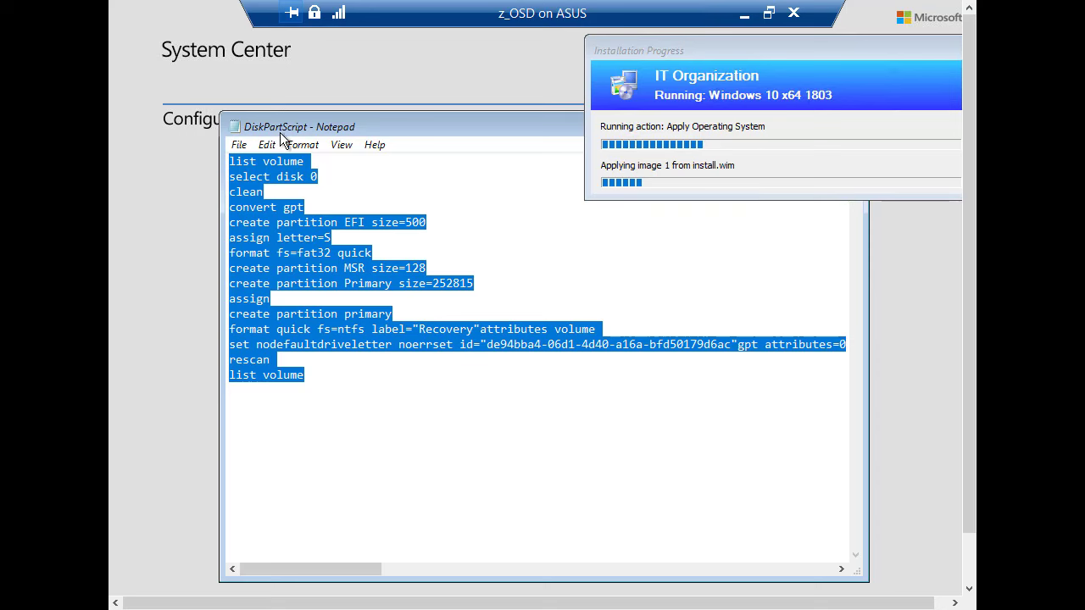
{"action": "left_click_drag", "start_coordinate": [238, 126], "coordinate": [219, 117]}
{"action": "double_click", "coordinate": [220, 117]}
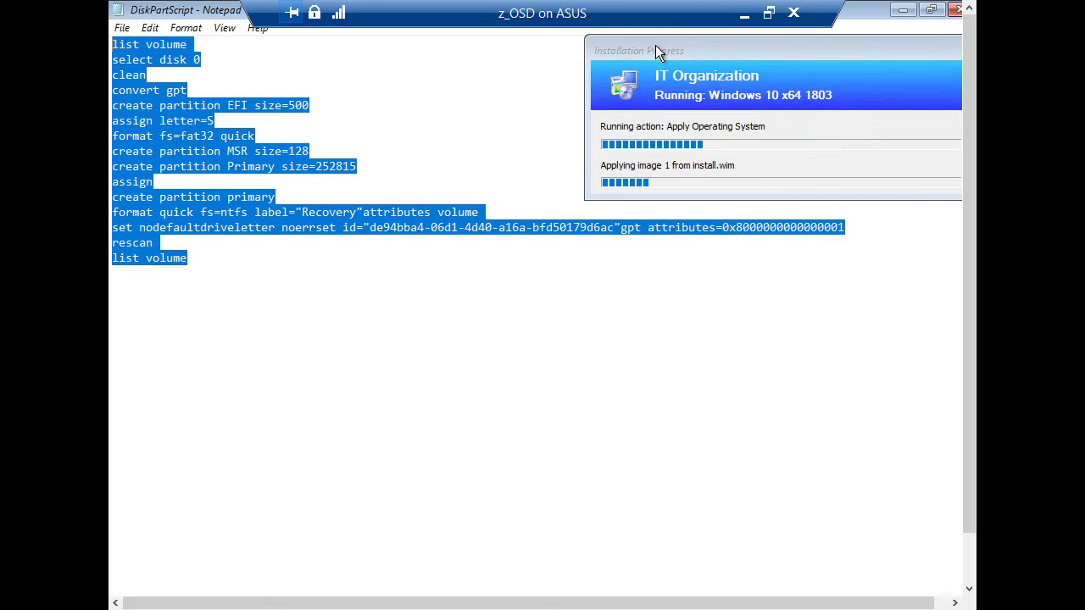
Step: Highlight the select disk 0 and partition creation commands, then close DiskPartScript
{"action": "left_click", "coordinate": [395, 333]}
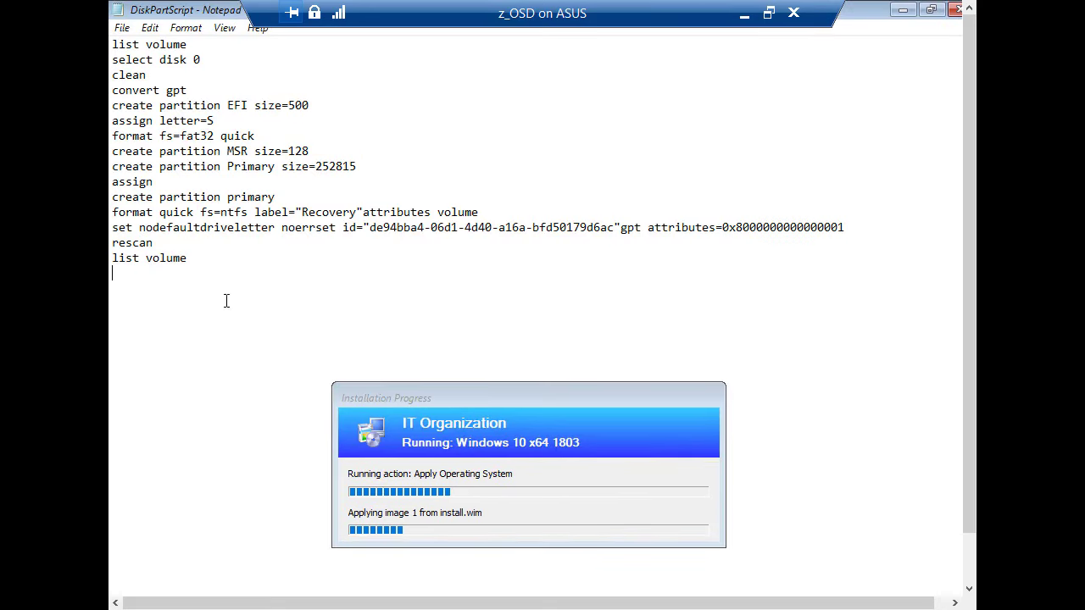
{"action": "key", "text": "ctrl+a"}
{"action": "key", "text": "ctrl+c"}
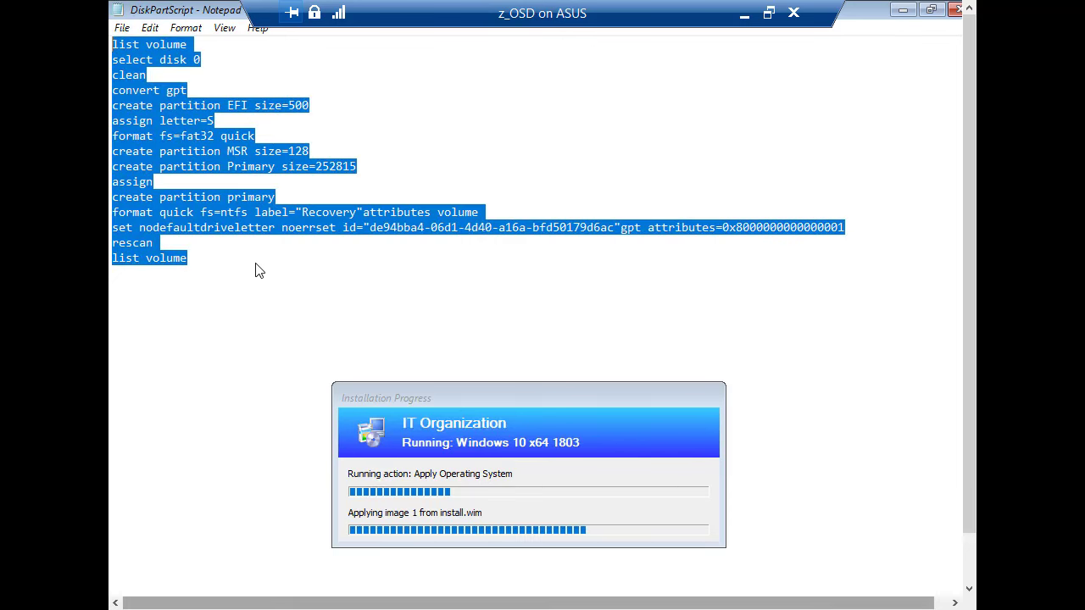
{"action": "left_click_drag", "start_coordinate": [212, 258], "coordinate": [126, 62]}
{"action": "left_click", "coordinate": [161, 75]}
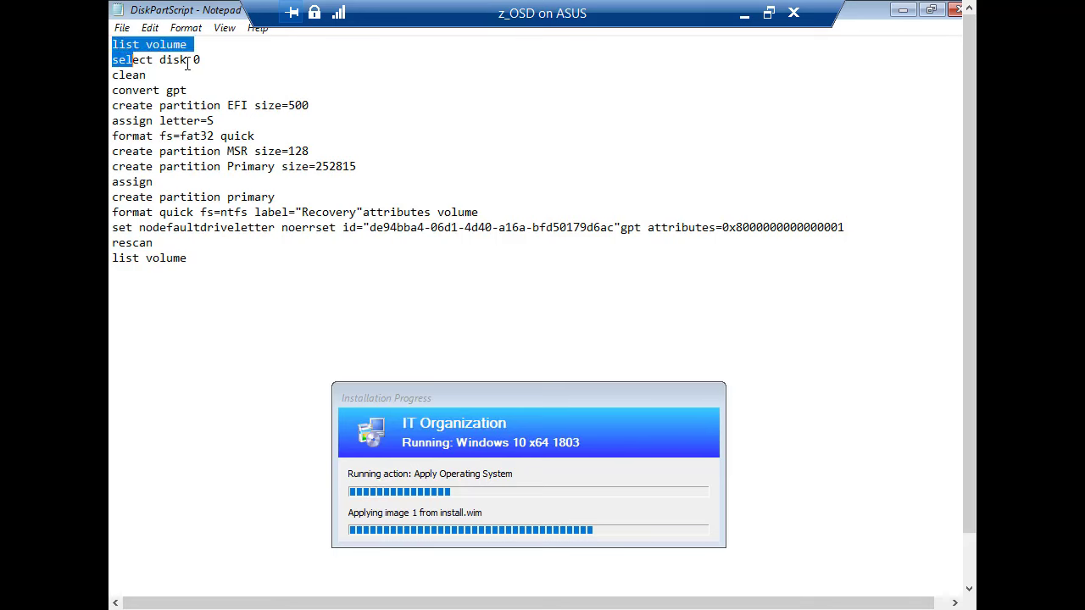
{"action": "left_click_drag", "start_coordinate": [200, 60], "coordinate": [139, 59]}
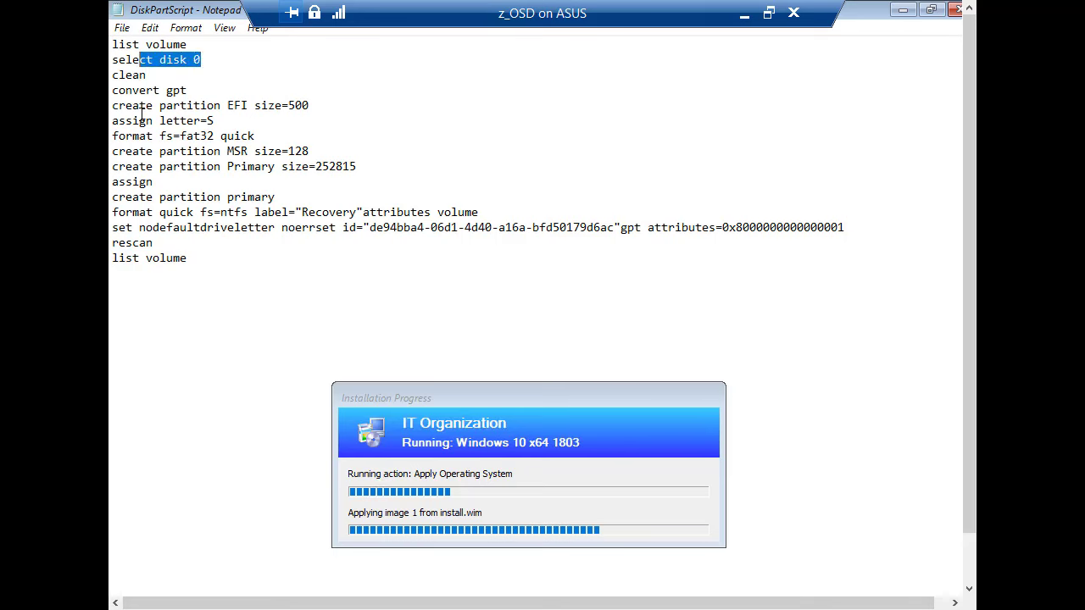
{"action": "left_click_drag", "start_coordinate": [133, 106], "coordinate": [355, 165]}
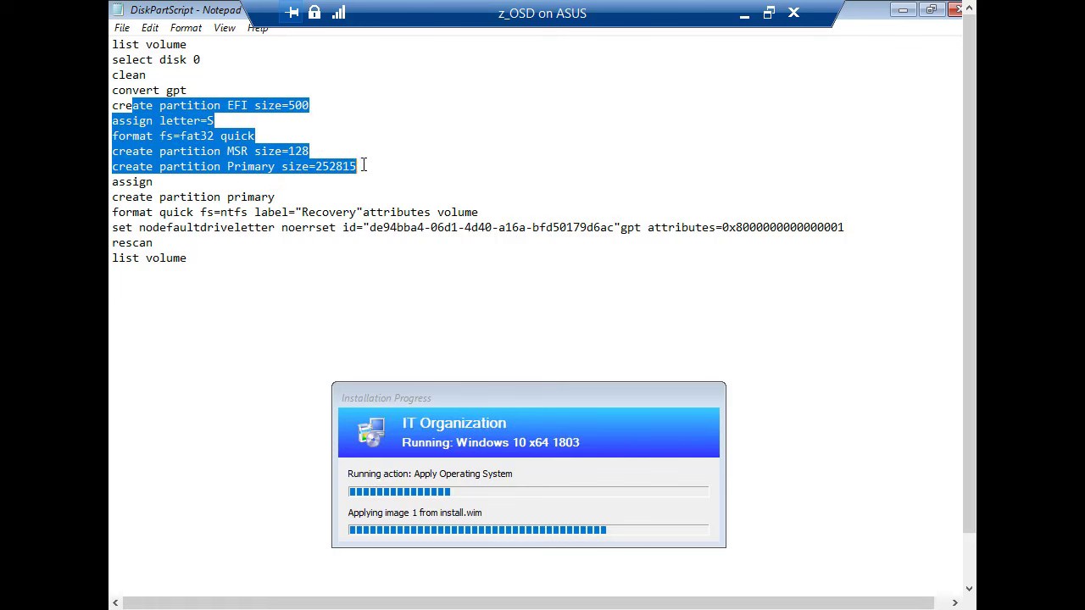
{"action": "left_click", "coordinate": [956, 11]}
Step: Discard DiskPartScript changes and bring the Installation Progress window forward to follow the deployment
{"action": "left_click", "coordinate": [576, 343]}
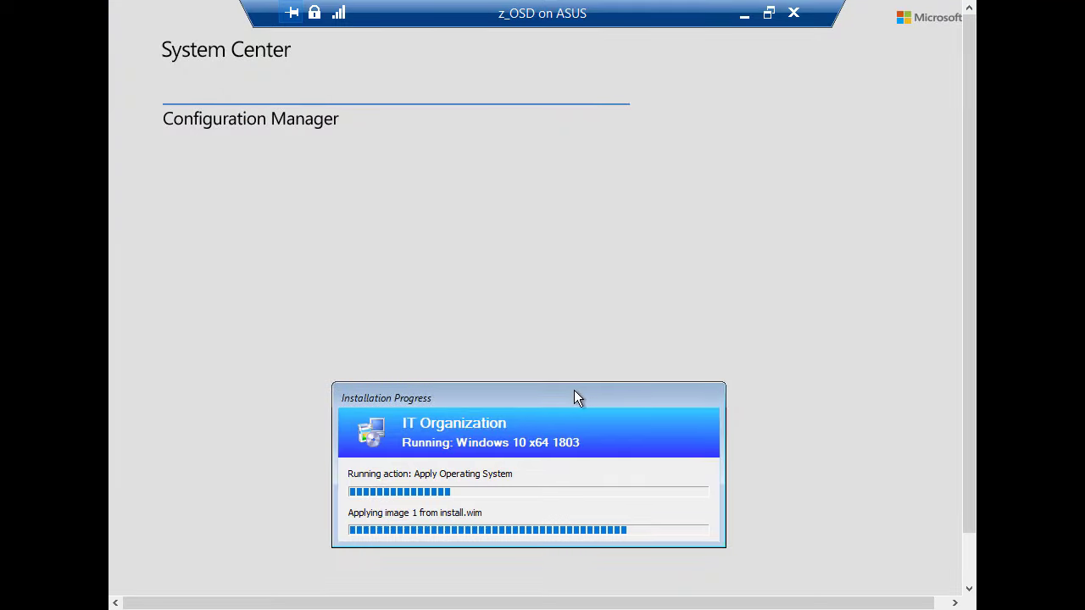
{"action": "left_click_drag", "start_coordinate": [574, 398], "coordinate": [523, 237]}
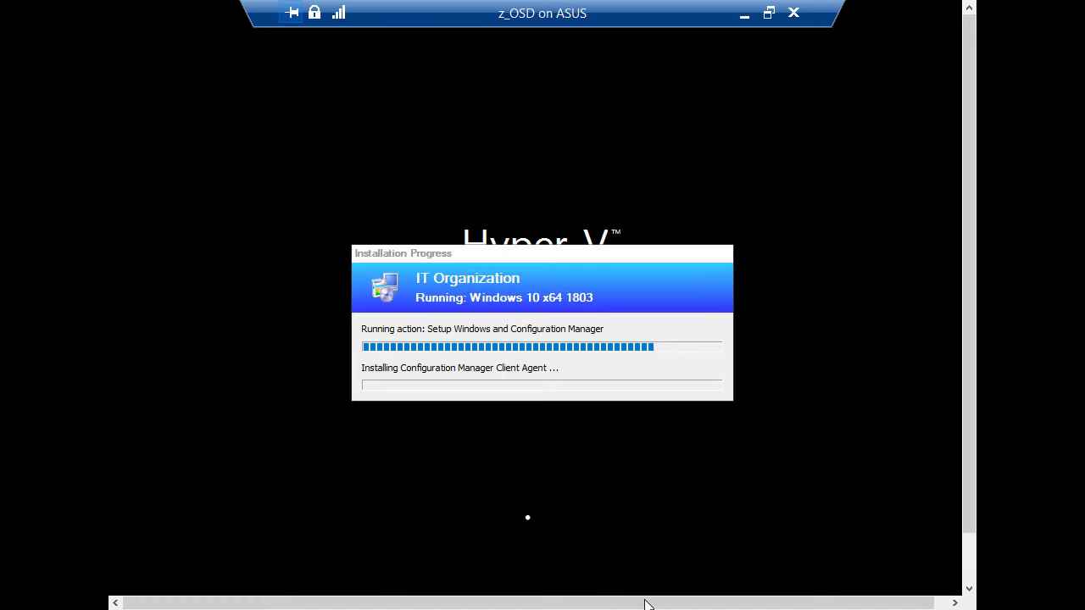
{"action": "left_click", "coordinate": [497, 254]}
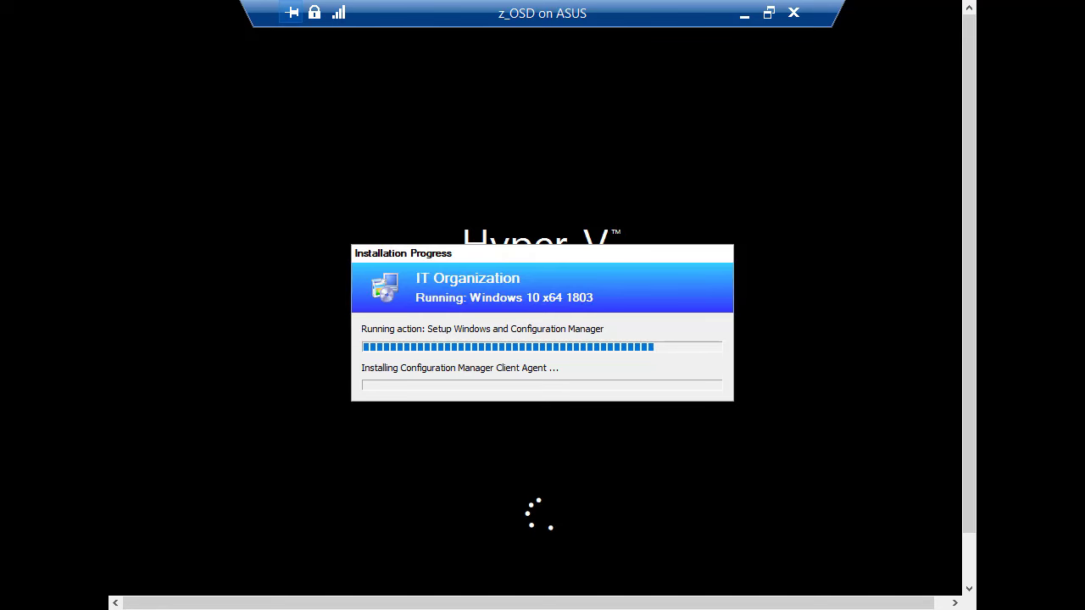
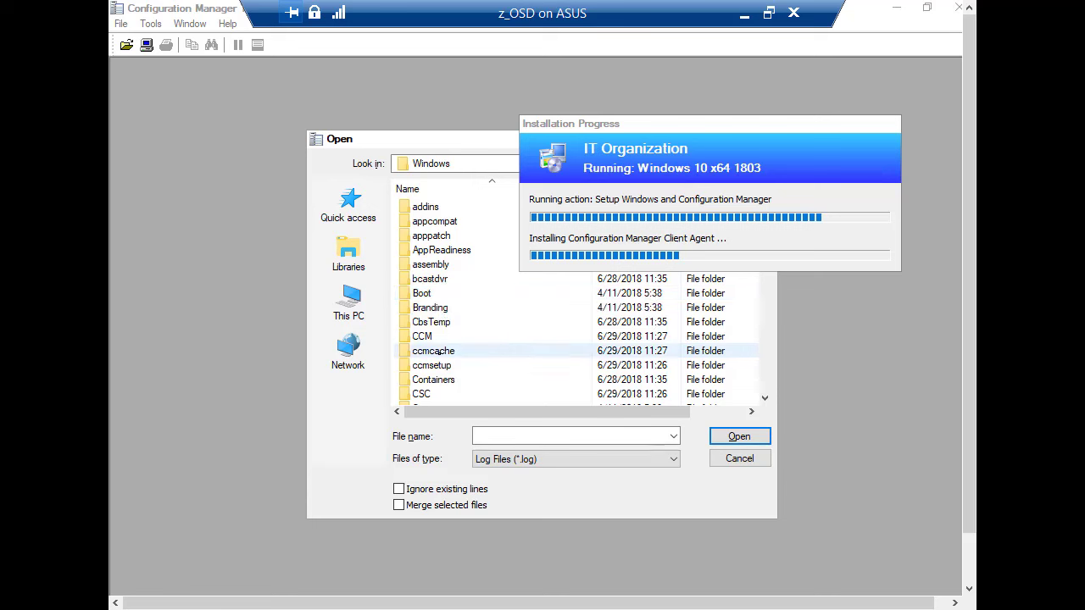
Step: Open C:\Windows\ccmsetup\Logs\ccmsetup.log in CMTrace and confirm CcmSetup exited with return code 0
{"action": "left_click", "coordinate": [431, 366]}
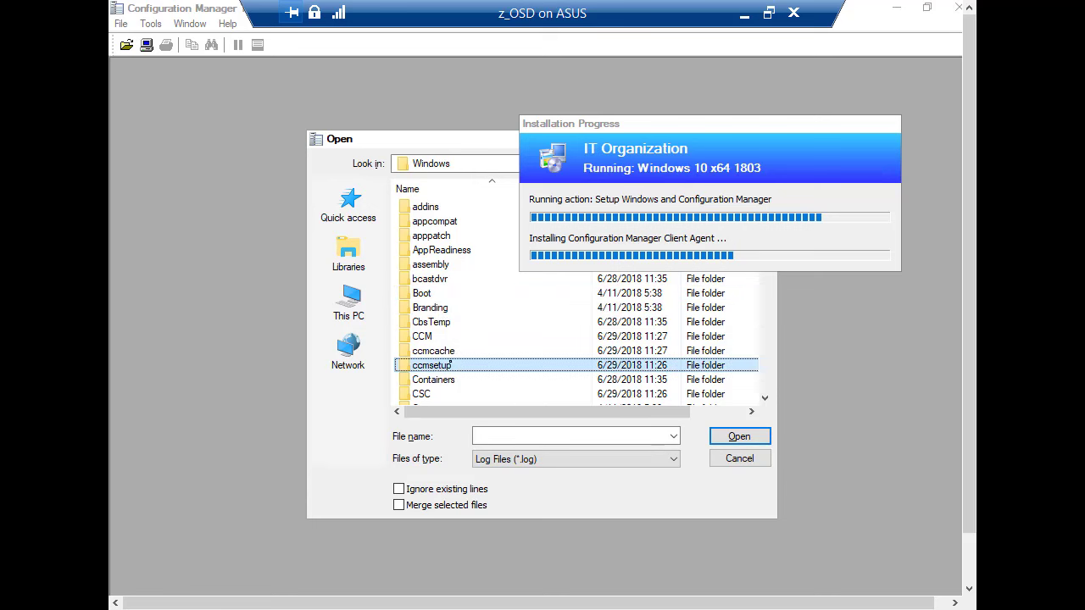
{"action": "key", "text": "Return"}
{"action": "left_click", "coordinate": [424, 236]}
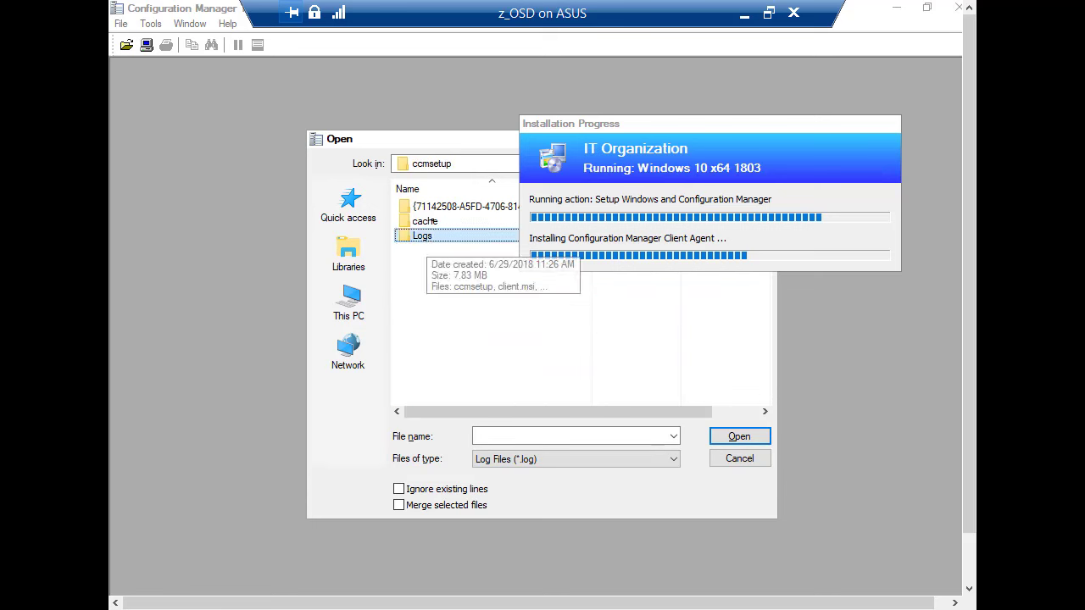
{"action": "key", "text": "Return"}
{"action": "left_click", "coordinate": [432, 207]}
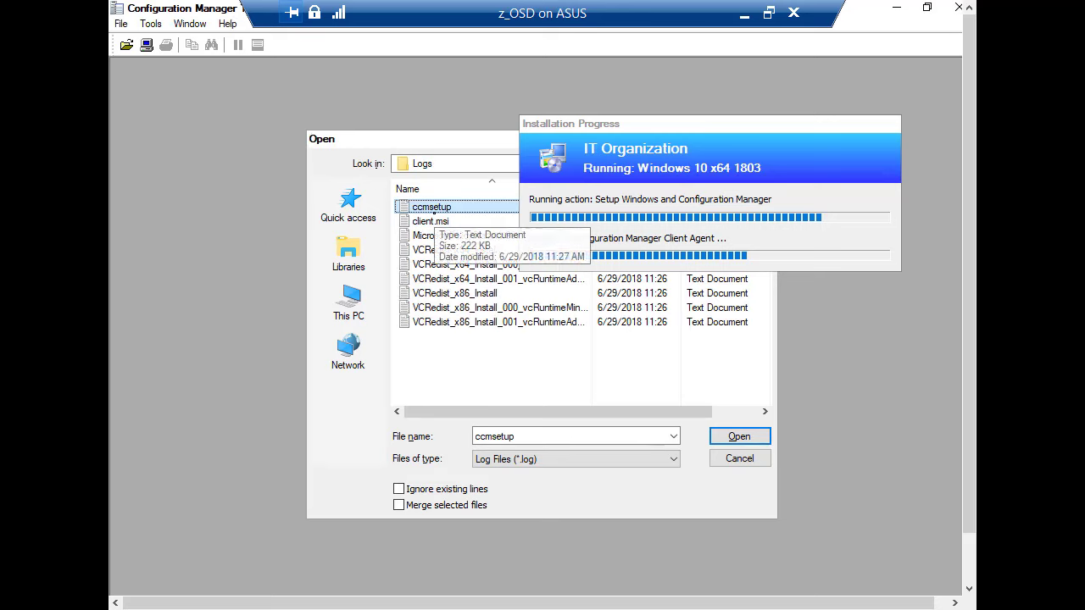
{"action": "key", "text": "Return"}
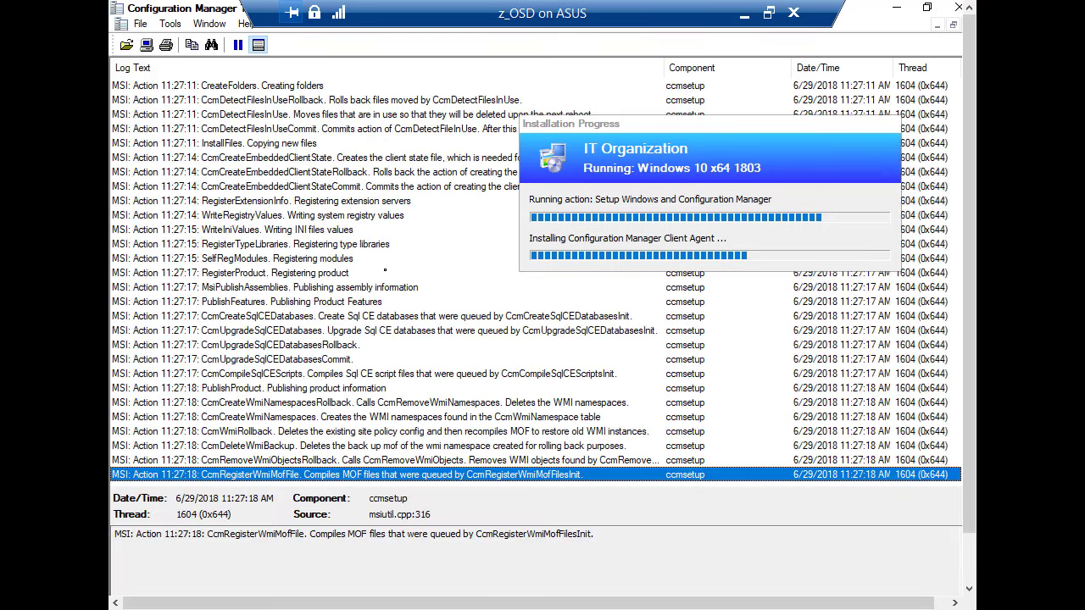
{"action": "left_click_drag", "start_coordinate": [668, 128], "coordinate": [739, 54]}
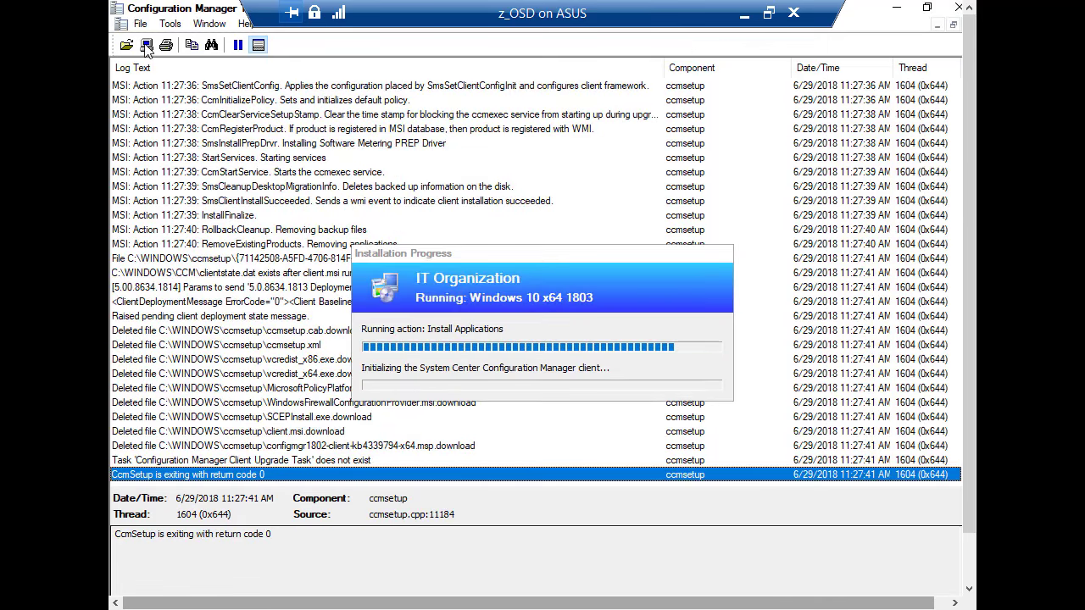
{"action": "key", "text": "ctrl+o"}
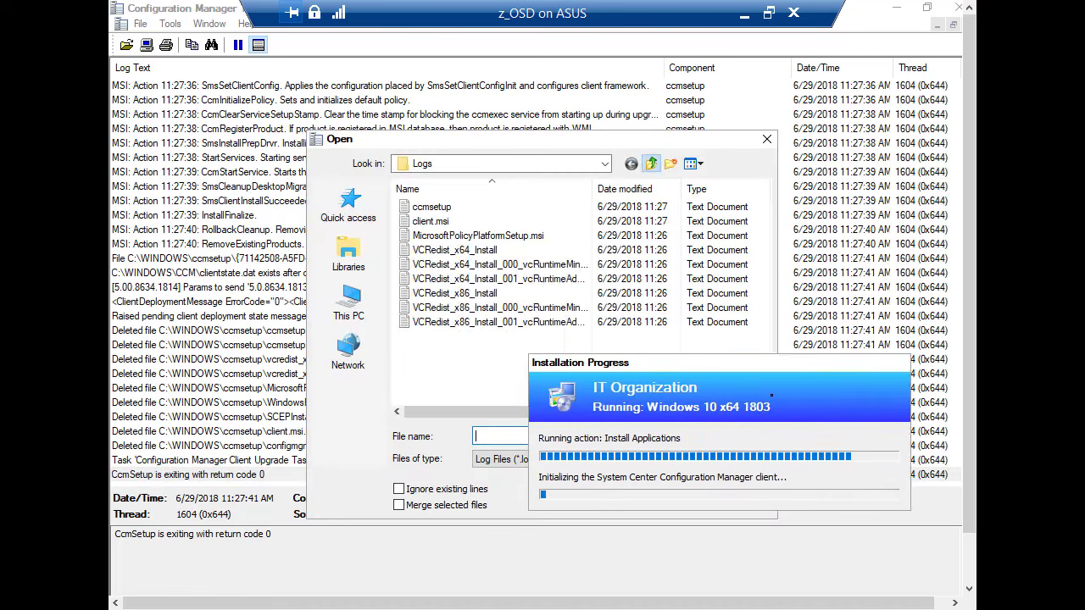
Step: Go up to C:\Windows\CCM\Logs and open AppEnforce.log, showing the LAPS (x64) install with exit code 0
{"action": "left_click", "coordinate": [650, 163]}
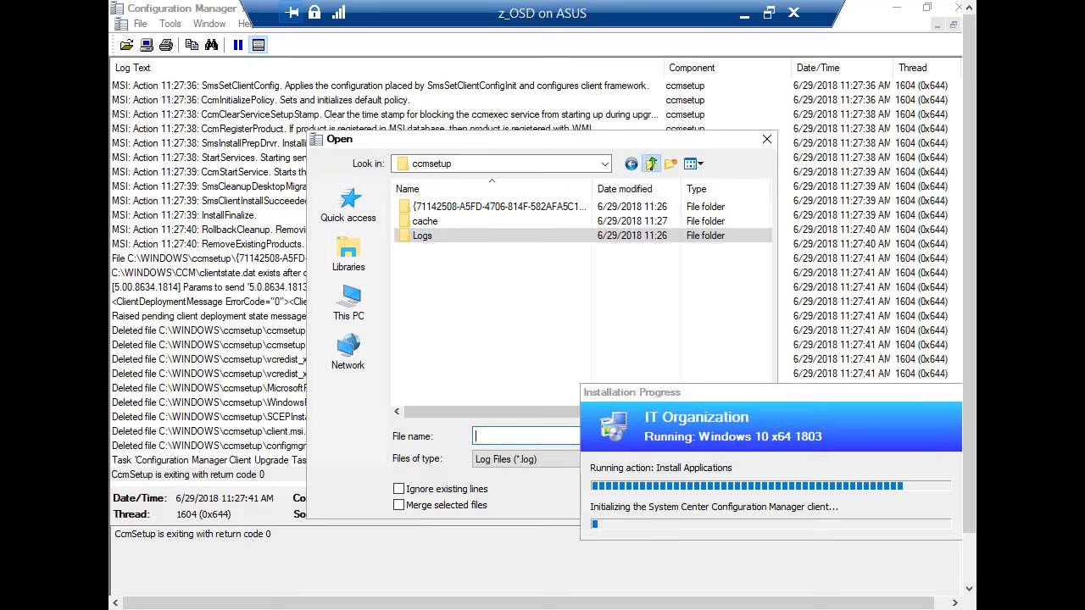
{"action": "left_click", "coordinate": [650, 164]}
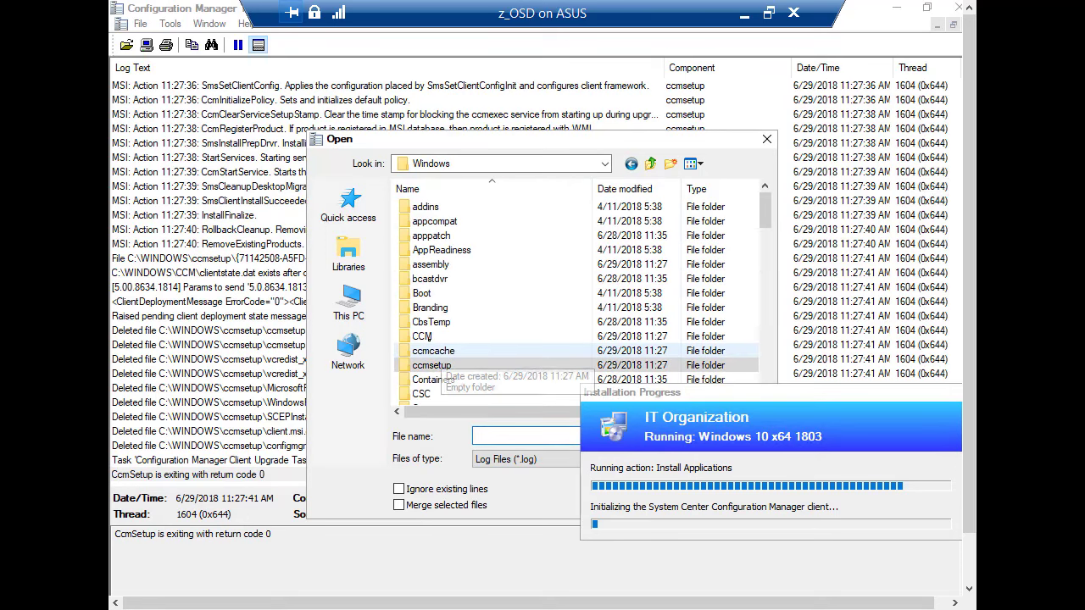
{"action": "left_click", "coordinate": [427, 337]}
{"action": "key", "text": "Return"}
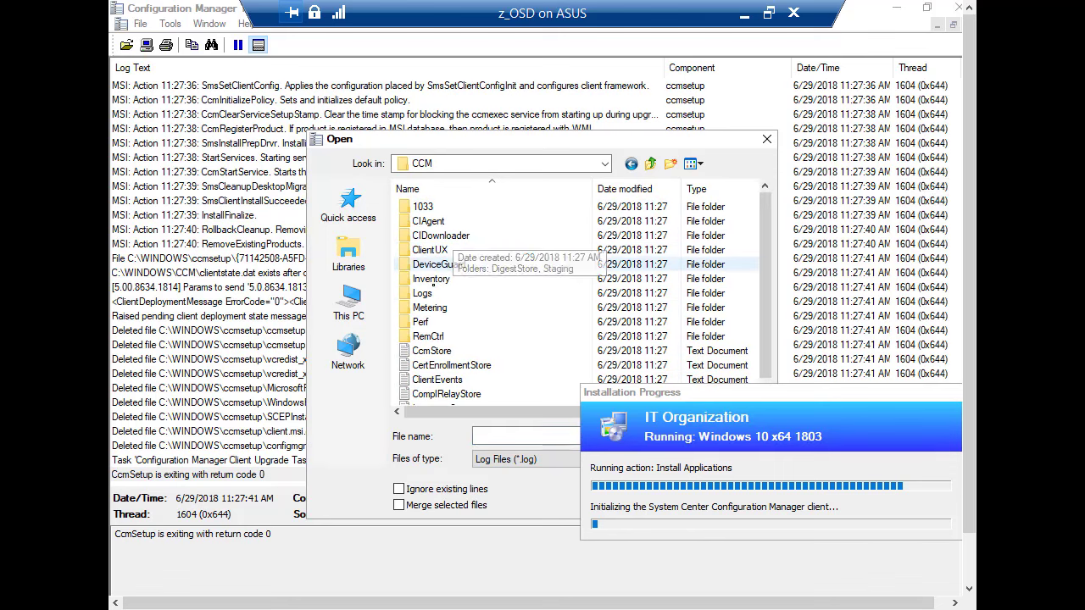
{"action": "left_click", "coordinate": [422, 292]}
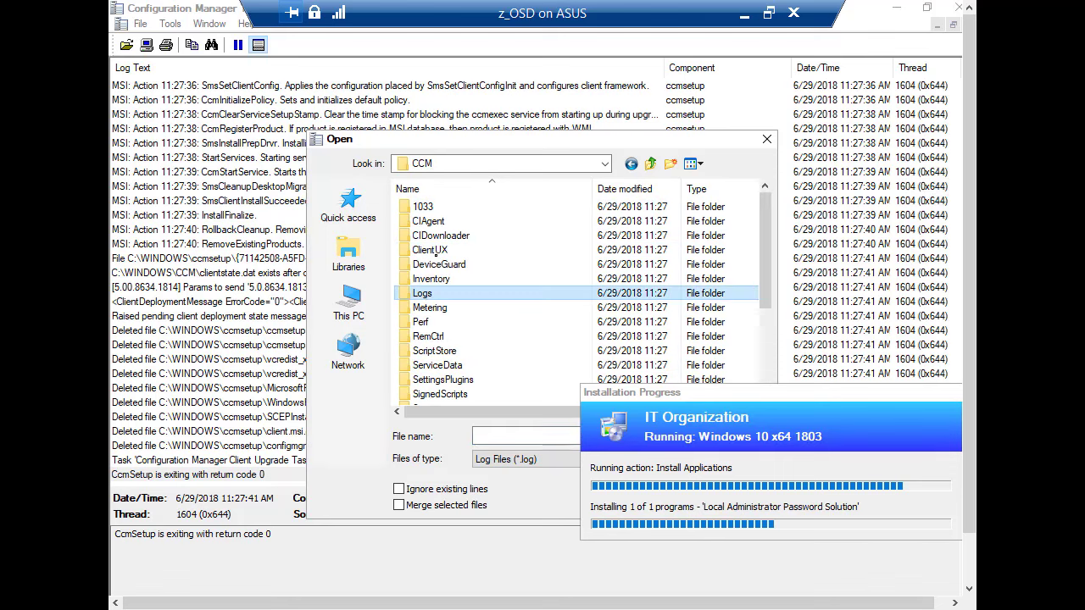
{"action": "key", "text": "Return"}
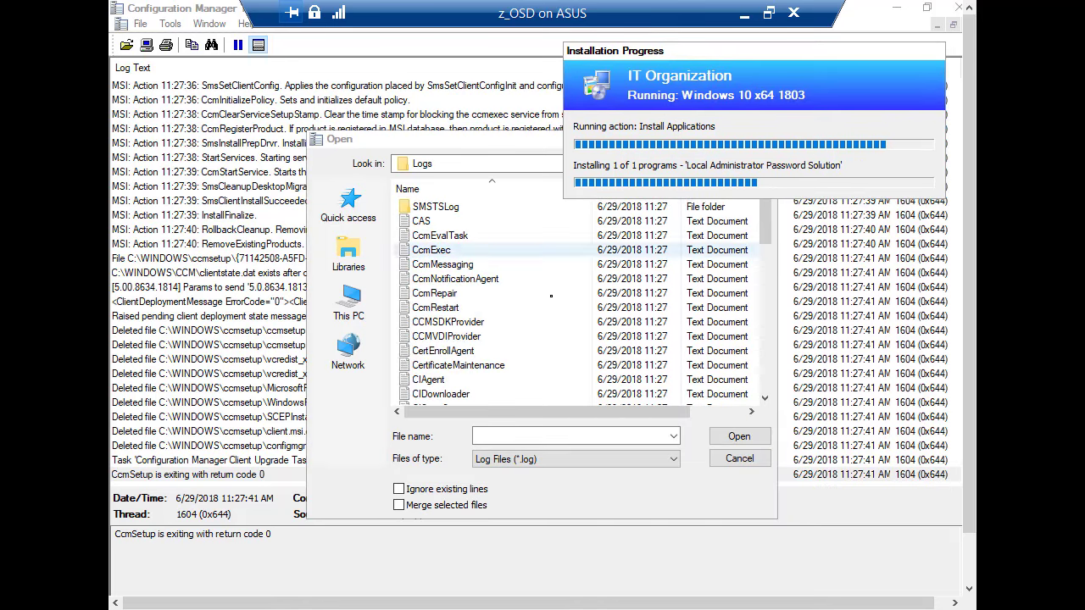
{"action": "left_click", "coordinate": [442, 350]}
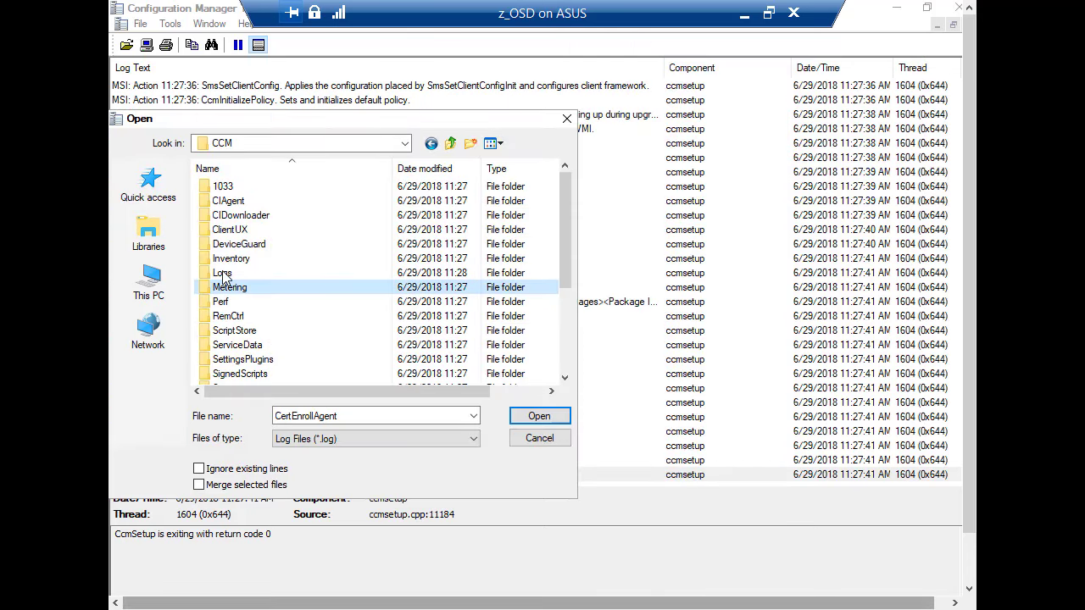
{"action": "left_click", "coordinate": [222, 273]}
{"action": "double_click", "coordinate": [222, 273]}
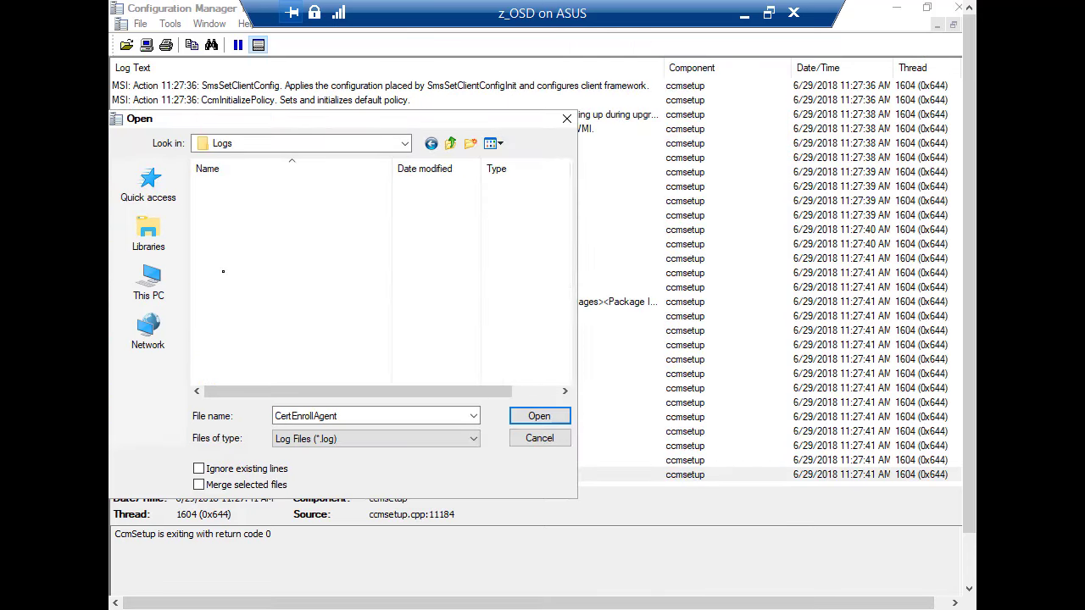
{"action": "double_click", "coordinate": [235, 215]}
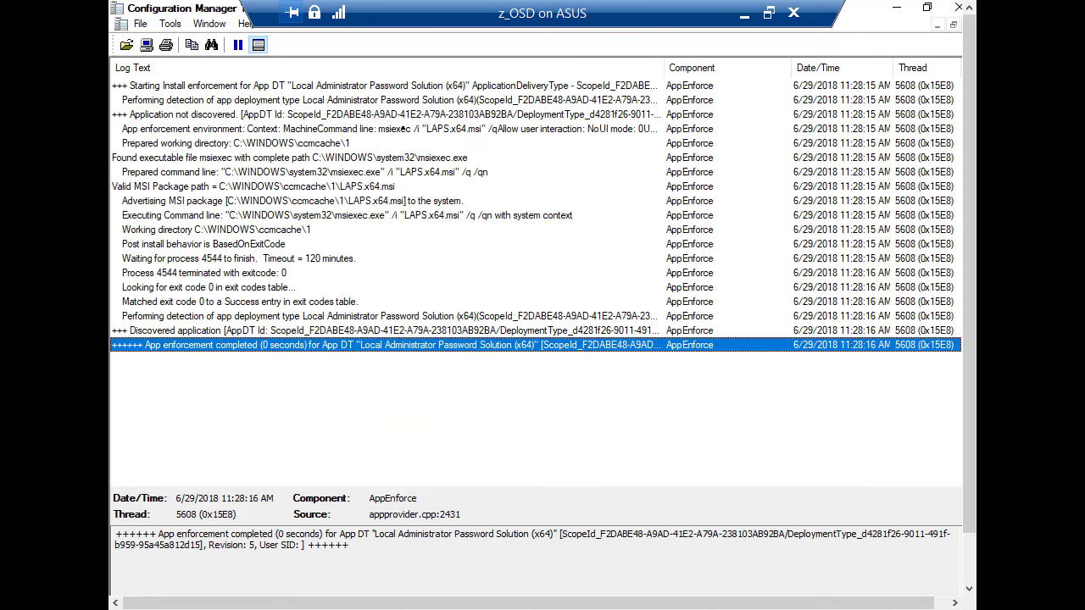
Step: Review the LAPS install command line in the app enforcement entry, then close CMTrace and the command prompt
{"action": "left_click", "coordinate": [403, 129]}
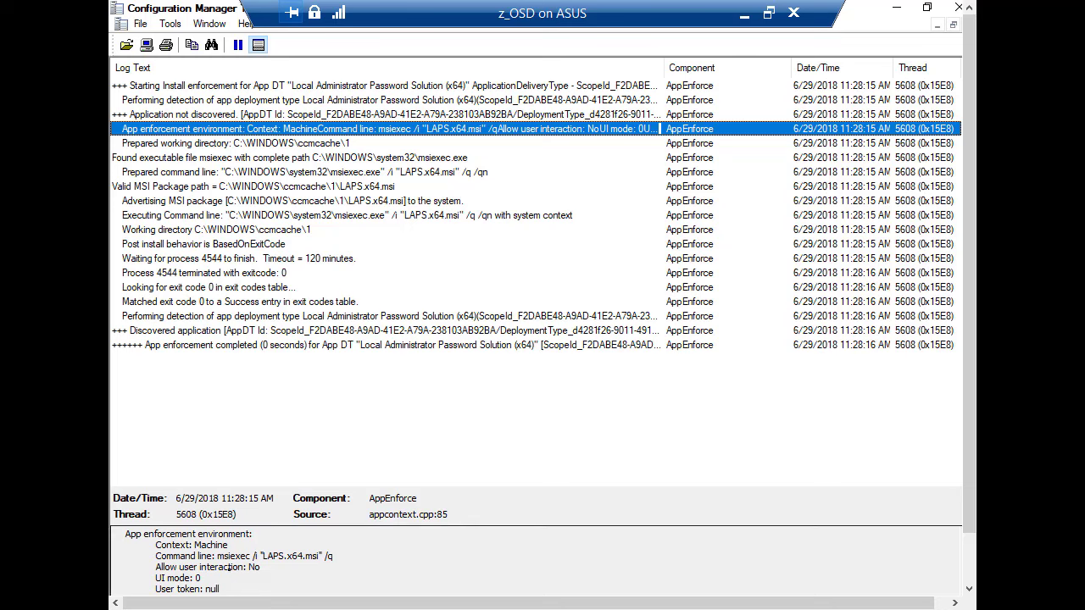
{"action": "left_click_drag", "start_coordinate": [167, 556], "coordinate": [343, 556]}
{"action": "double_click", "coordinate": [868, 11]}
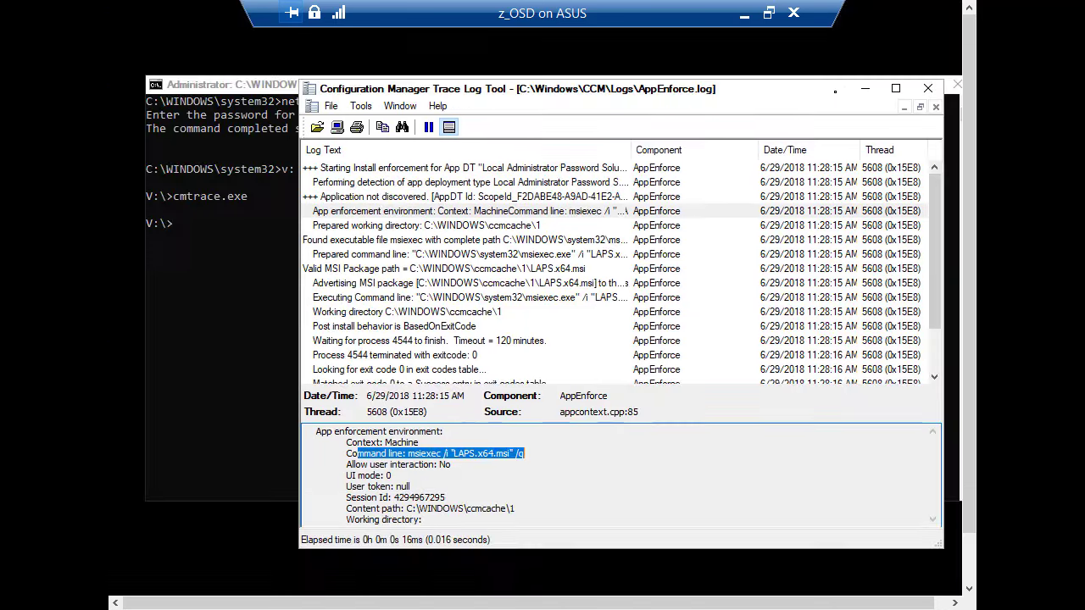
{"action": "left_click", "coordinate": [931, 88]}
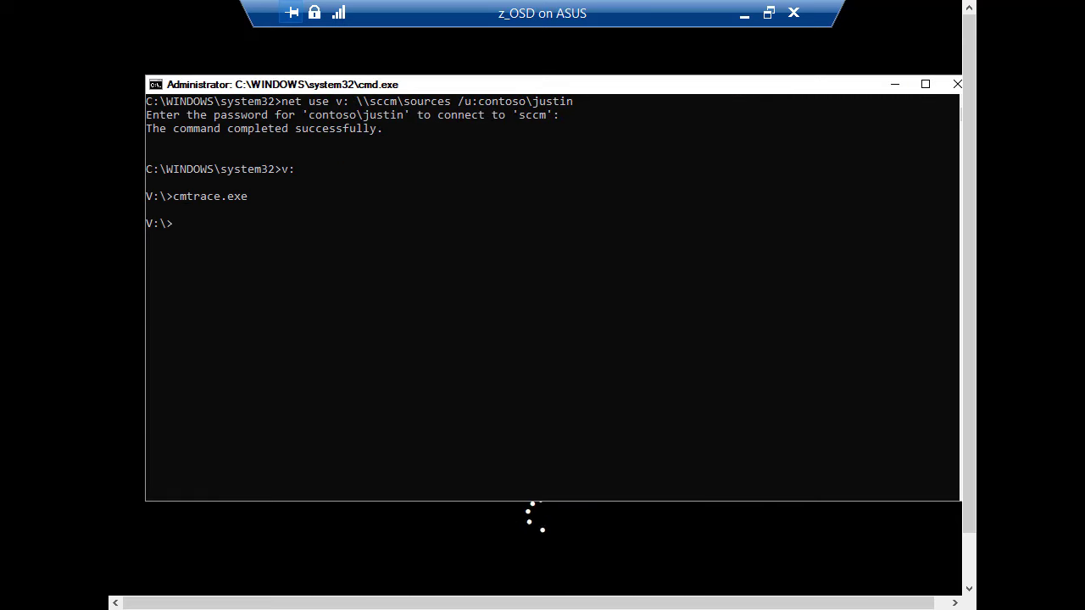
{"action": "left_click_drag", "start_coordinate": [146, 101], "coordinate": [627, 198]}
{"action": "left_click", "coordinate": [627, 177]}
{"action": "left_click", "coordinate": [957, 84]}
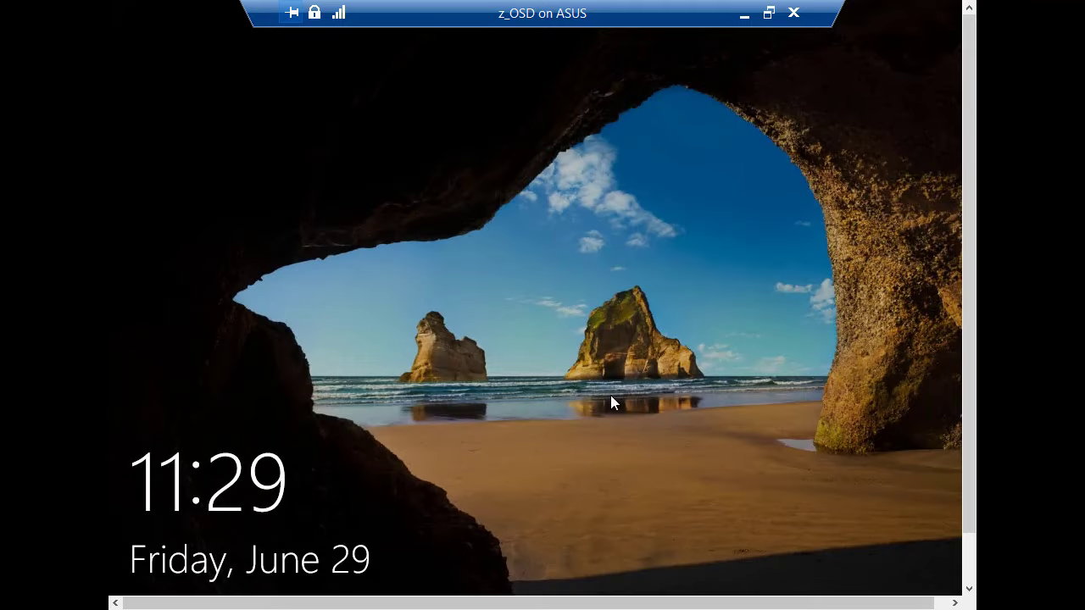
Step: Sign in to the CONTOSO domain on the VM with the deploying account's user name and password
{"action": "left_click", "coordinate": [577, 180]}
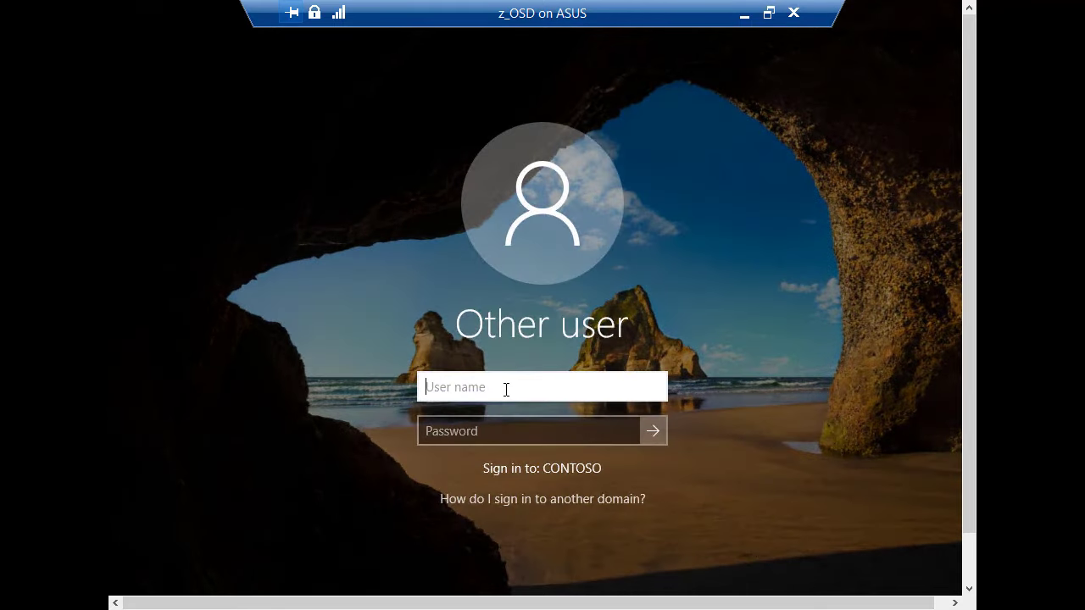
{"action": "type", "text": "justin"}
{"action": "key", "text": "Tab"}
{"action": "type", "text": "P"}
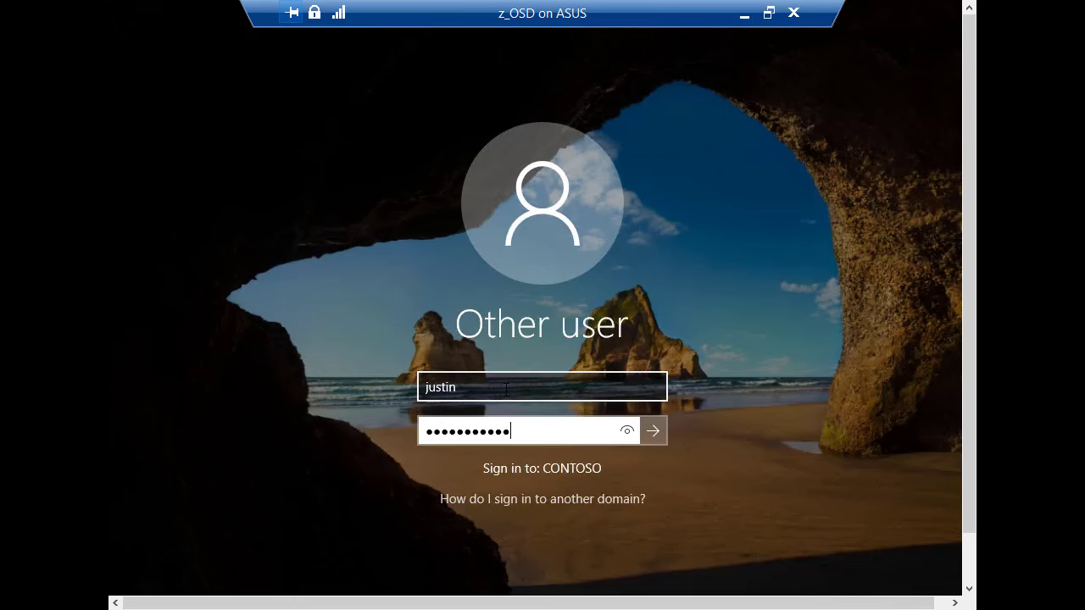
{"action": "key", "text": "Return"}
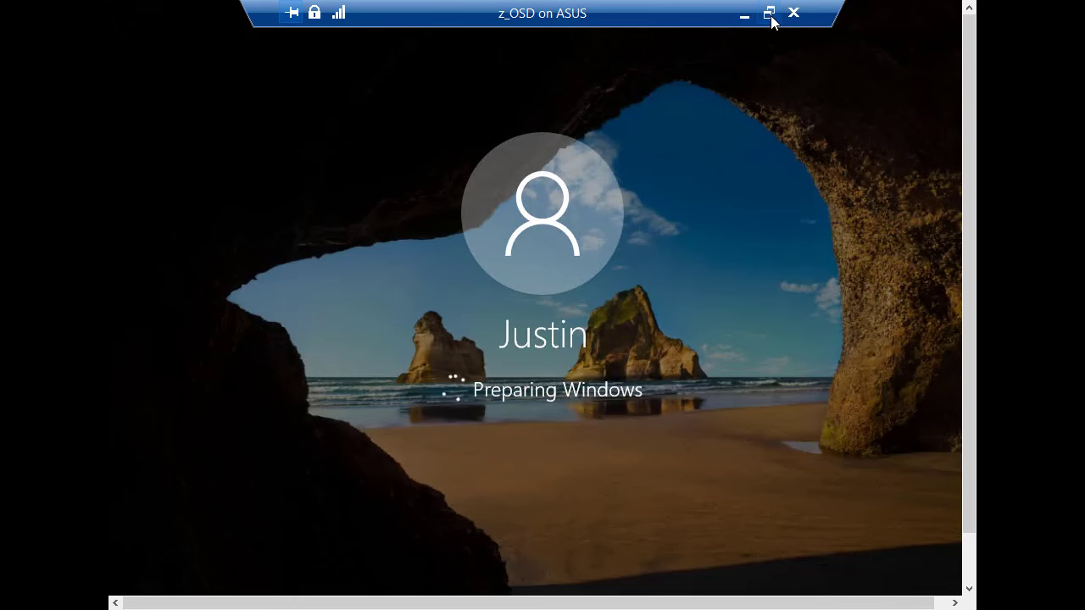
{"action": "left_click", "coordinate": [768, 14]}
Step: Check the firmware boot order in LAB1-W10-X64.CONTOSO.LOCAL's Hyper-V settings, with the network adapter first
{"action": "left_click", "coordinate": [987, 74]}
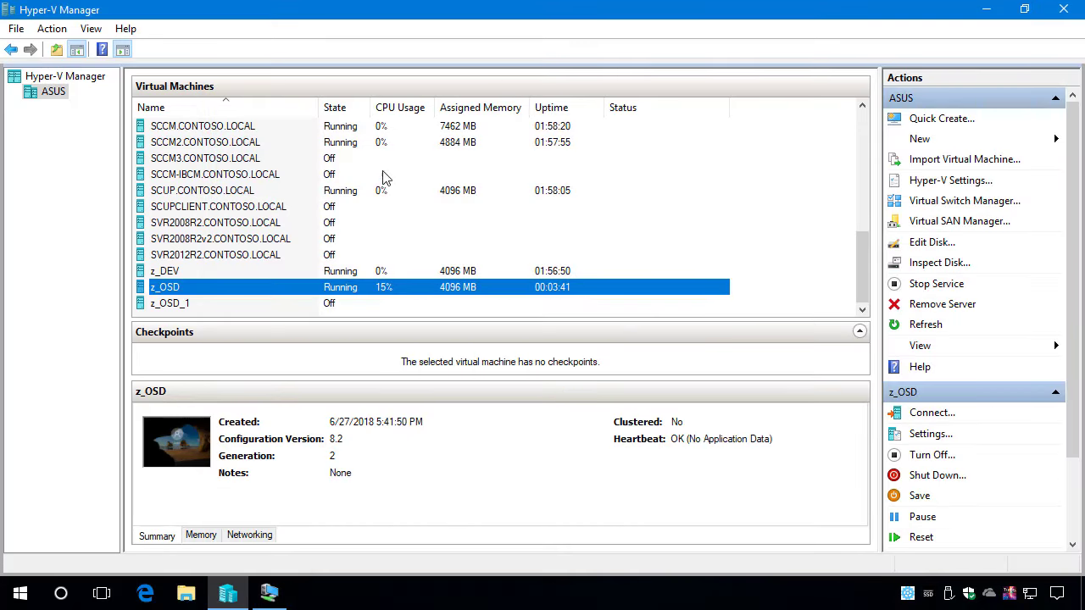
{"action": "scroll", "coordinate": [242, 222], "scroll_direction": "up", "scroll_amount": 2}
{"action": "scroll", "coordinate": [233, 207], "scroll_direction": "up", "scroll_amount": 3}
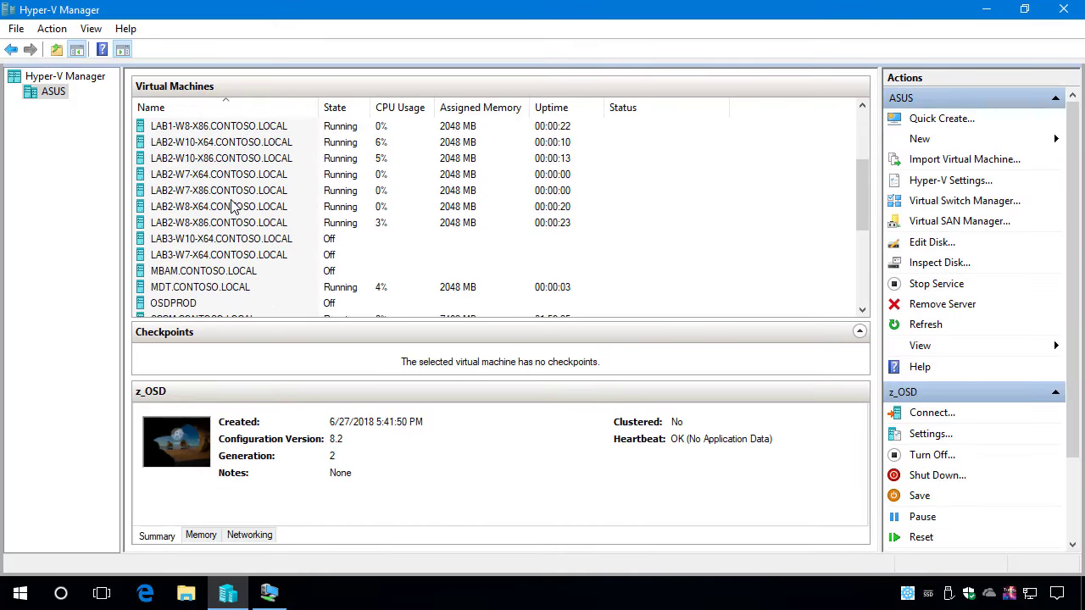
{"action": "left_click", "coordinate": [219, 159]}
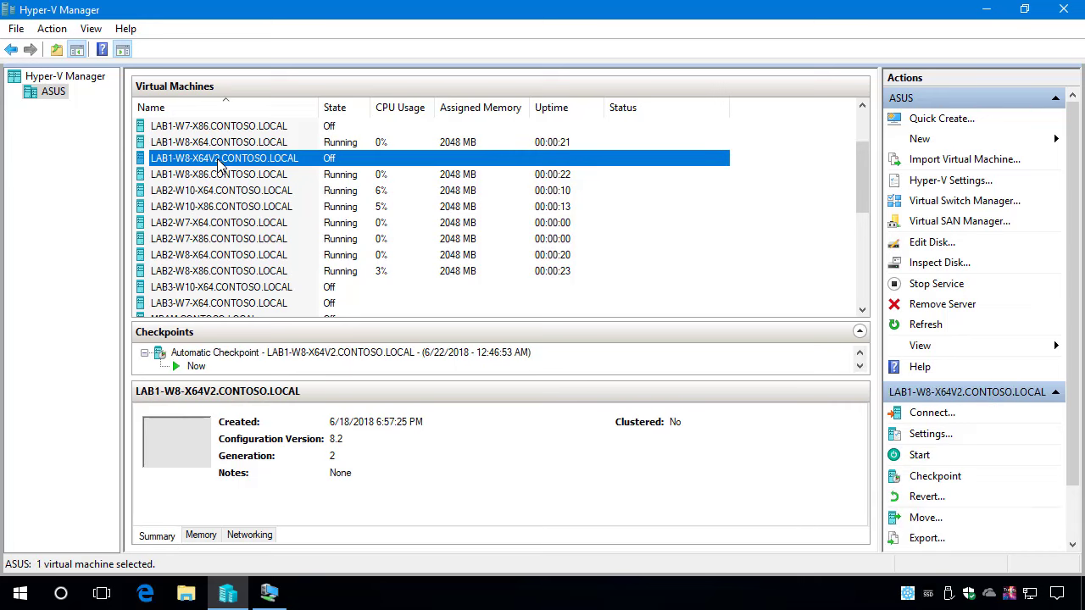
{"action": "scroll", "coordinate": [204, 182], "scroll_direction": "up", "scroll_amount": 2}
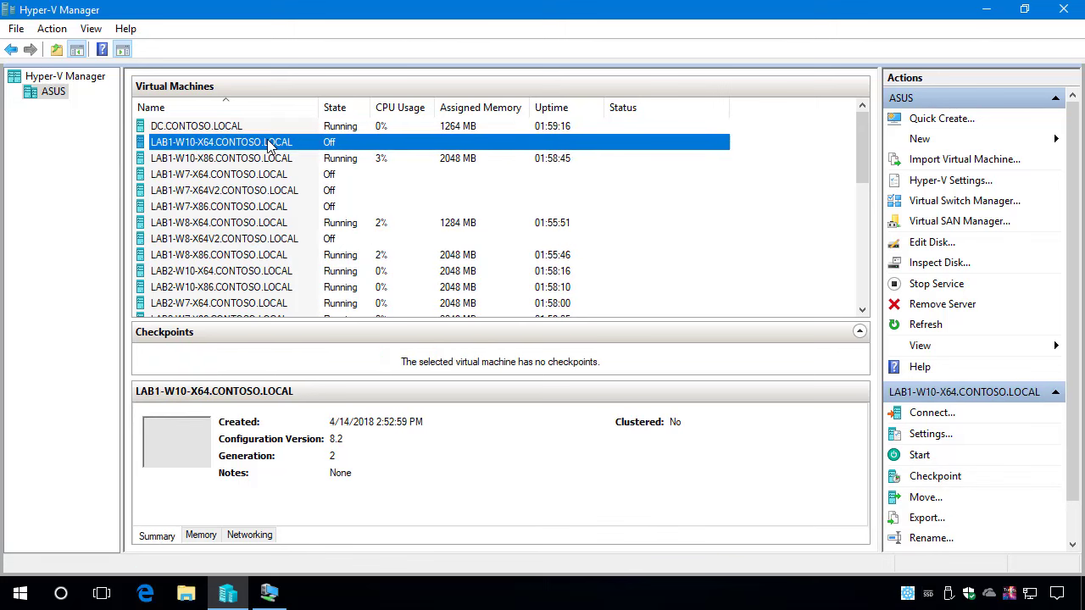
{"action": "right_click", "coordinate": [270, 146]}
{"action": "left_click", "coordinate": [305, 172]}
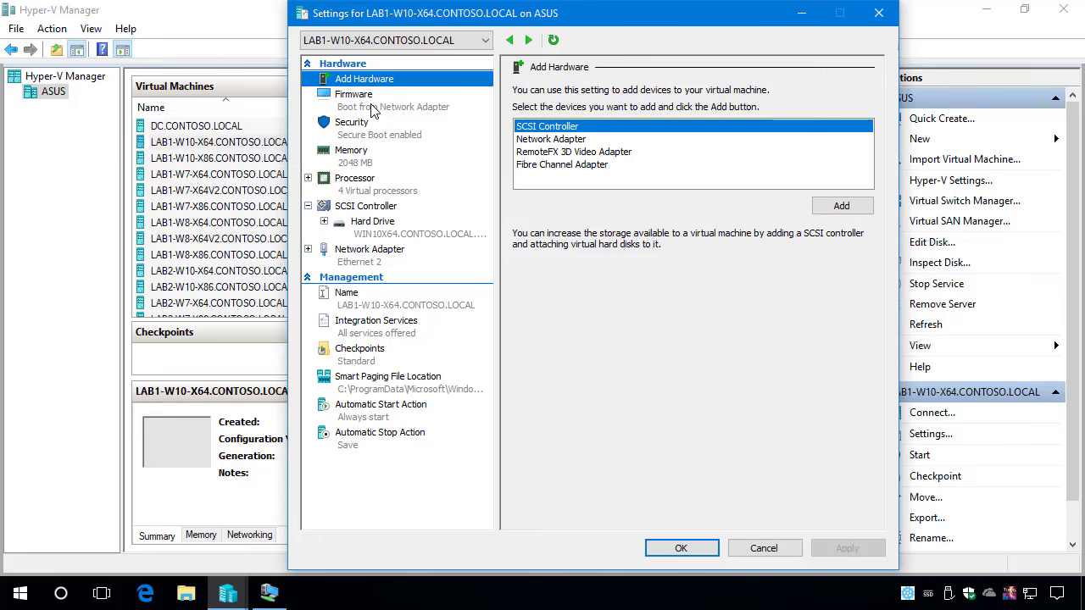
{"action": "left_click", "coordinate": [386, 107]}
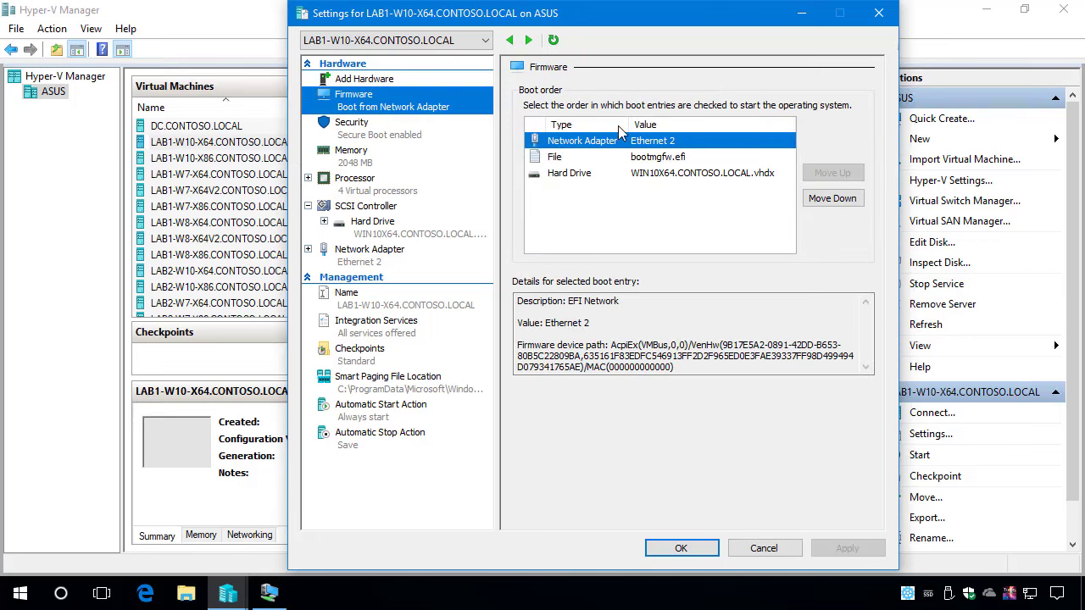
{"action": "left_click", "coordinate": [681, 549]}
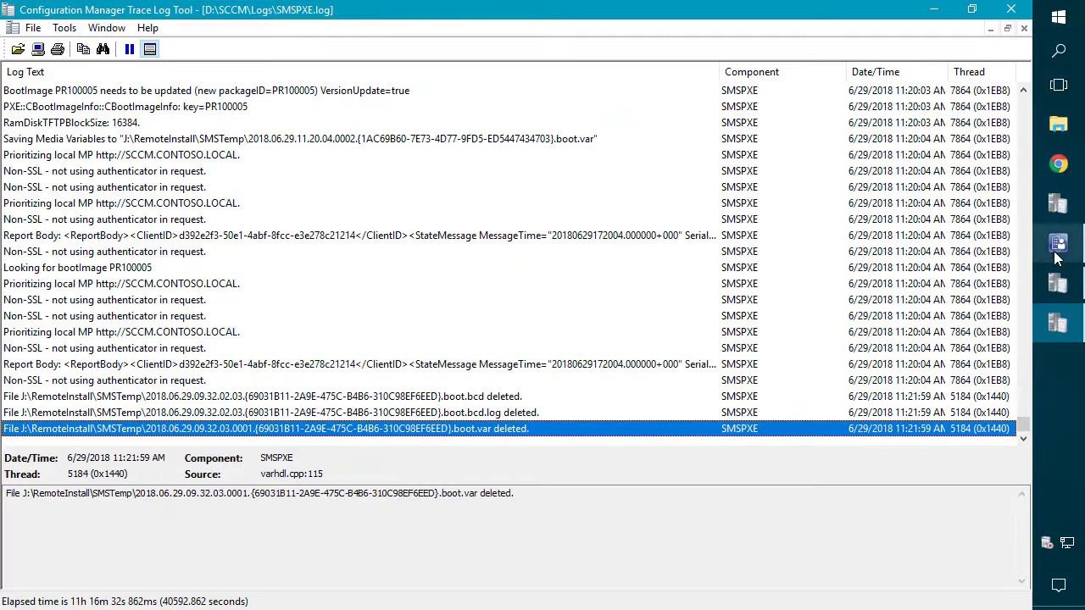
Step: Show the LAB1-W10-X64 device's details from the Assets and Compliance Devices list
{"action": "left_click", "coordinate": [1057, 243]}
{"action": "left_click", "coordinate": [116, 479]}
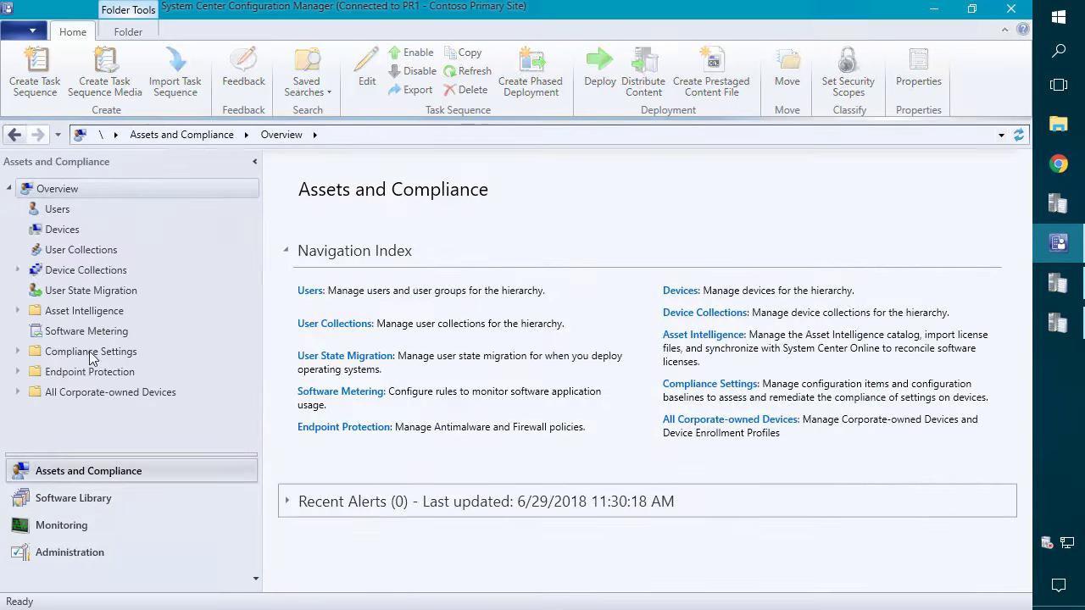
{"action": "left_click", "coordinate": [59, 231]}
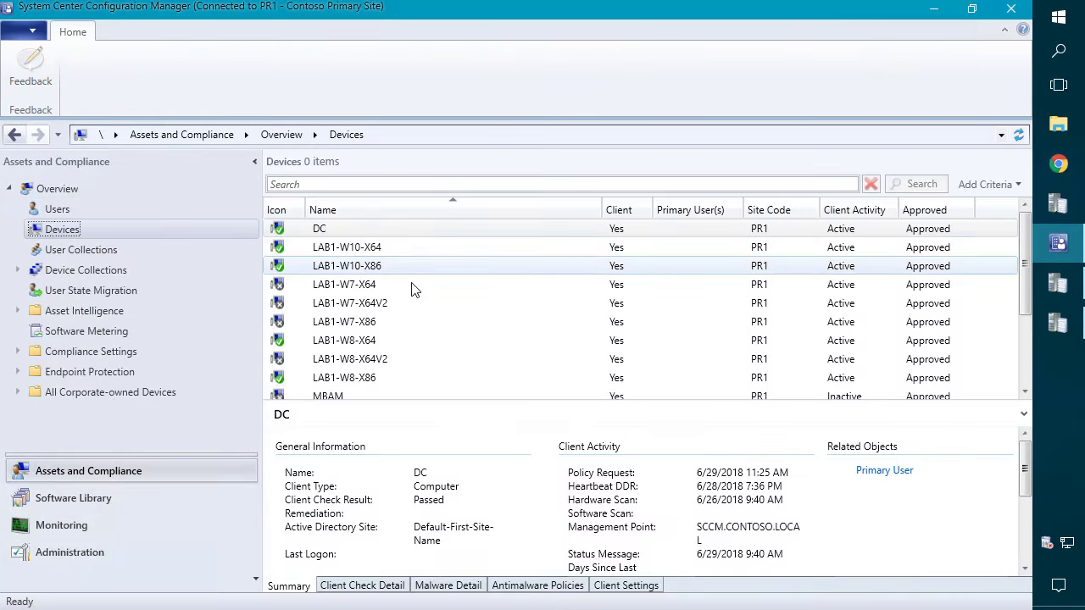
{"action": "left_click", "coordinate": [377, 248]}
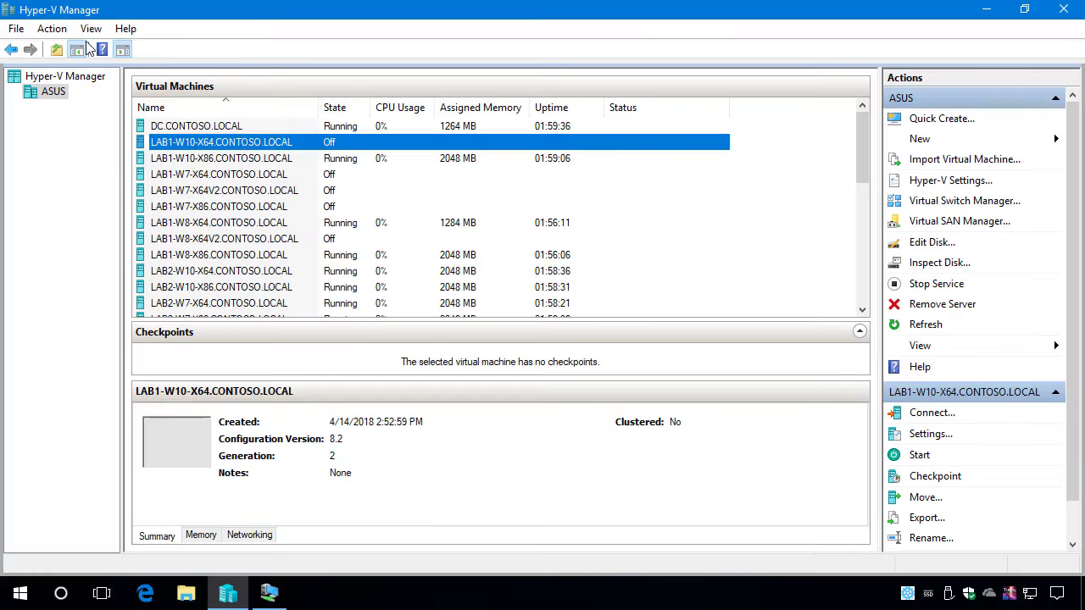
Step: Connect to LAB1-W10-X64, start it so it attempts a PXE boot, then turn it off
{"action": "right_click", "coordinate": [237, 149]}
{"action": "left_click", "coordinate": [301, 151]}
{"action": "left_click", "coordinate": [315, 220]}
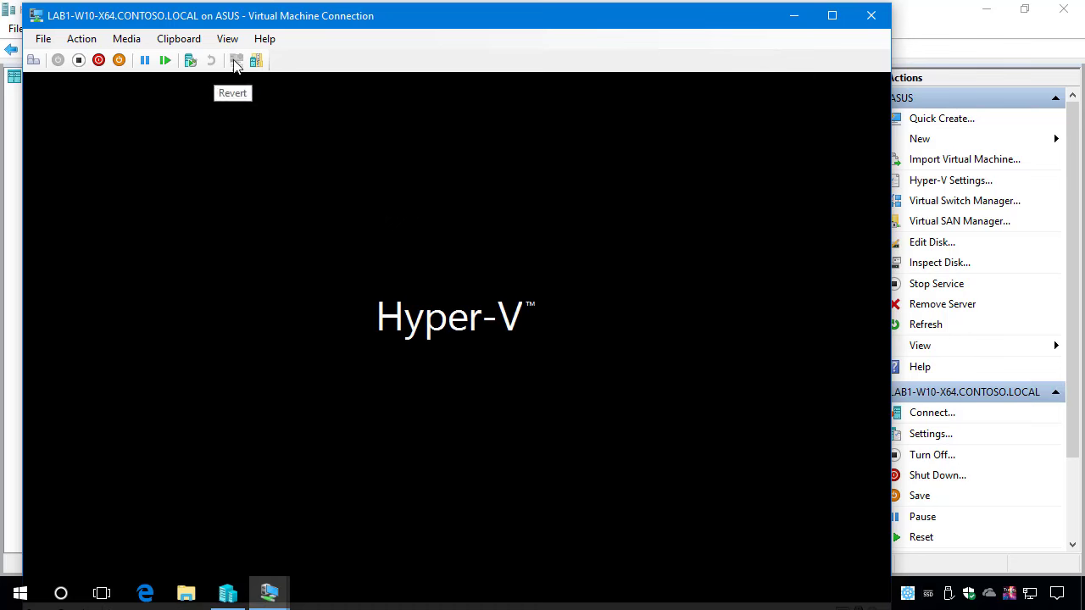
{"action": "left_click", "coordinate": [78, 60]}
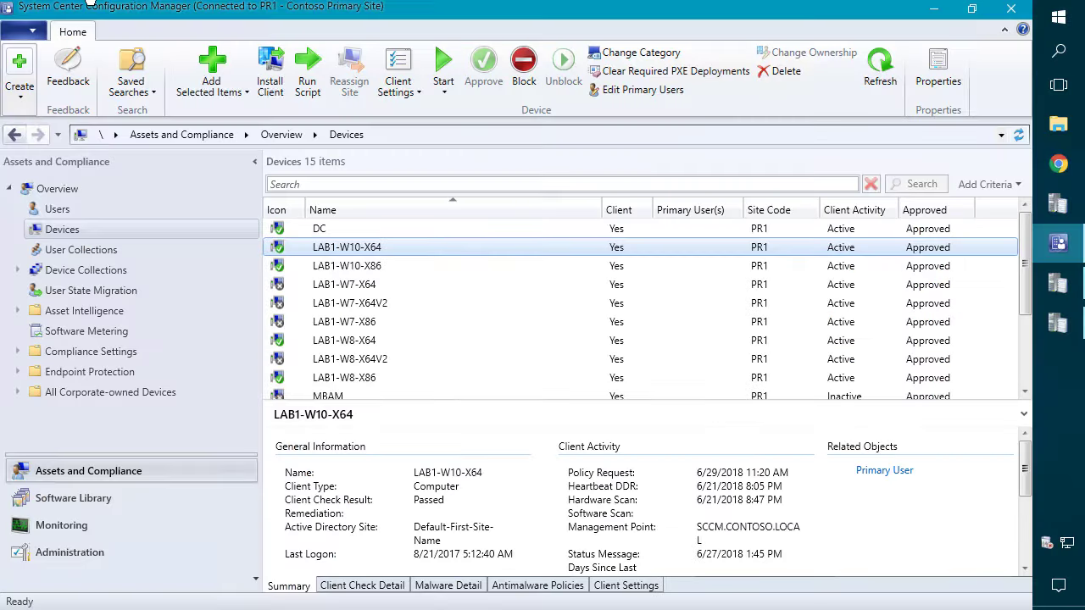
Step: Copy ItemKey 16777234 from the 'Client boot action reply' entry in SMSPXE.log
{"action": "left_click", "coordinate": [1067, 332]}
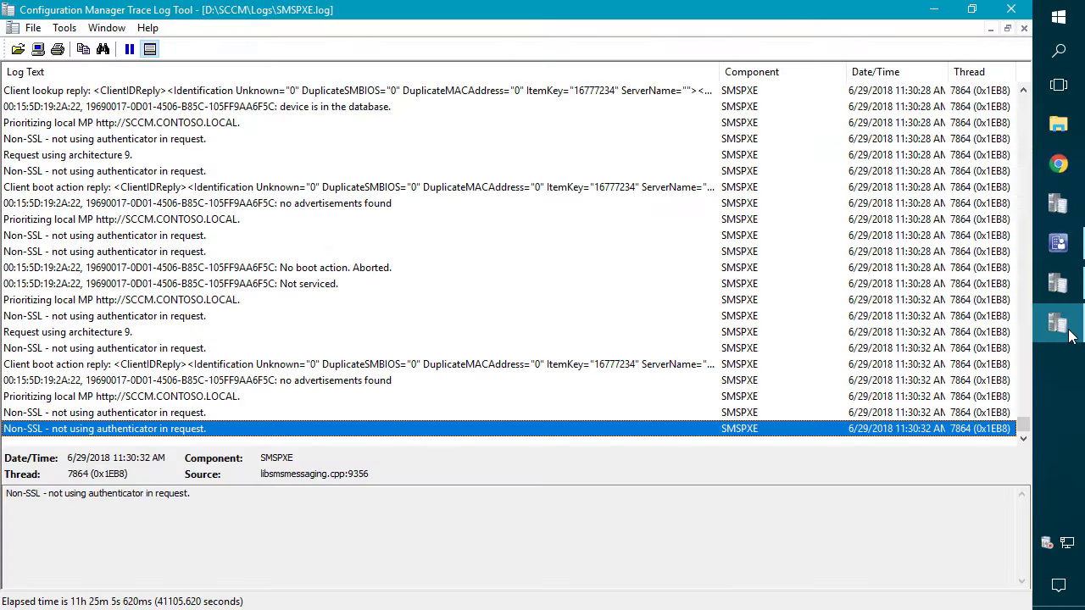
{"action": "left_click", "coordinate": [299, 364]}
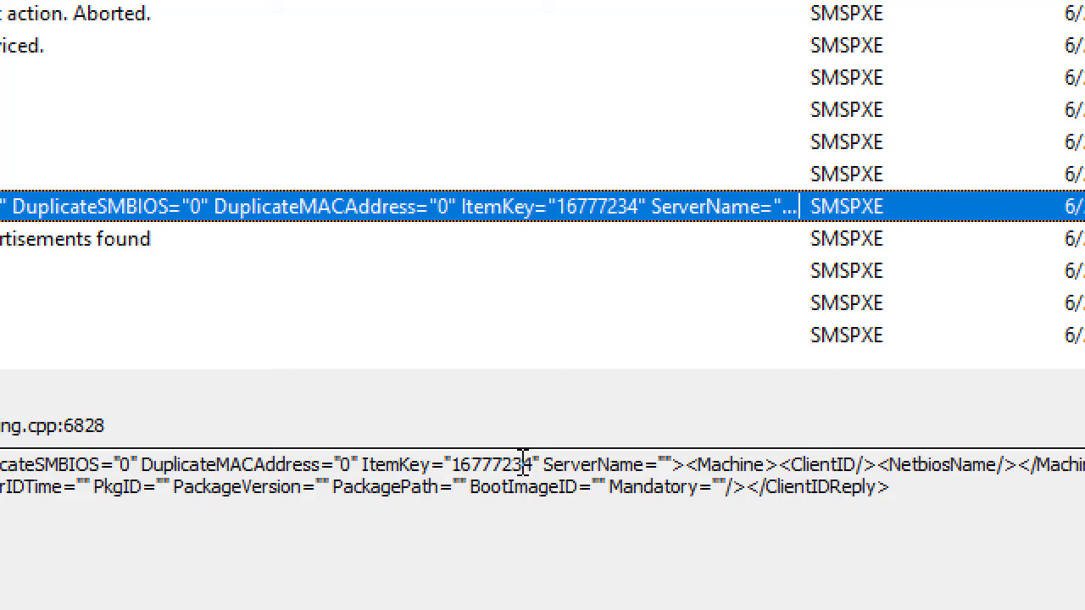
{"action": "left_click_drag", "start_coordinate": [532, 465], "coordinate": [455, 466]}
{"action": "key", "text": "ctrl+c"}
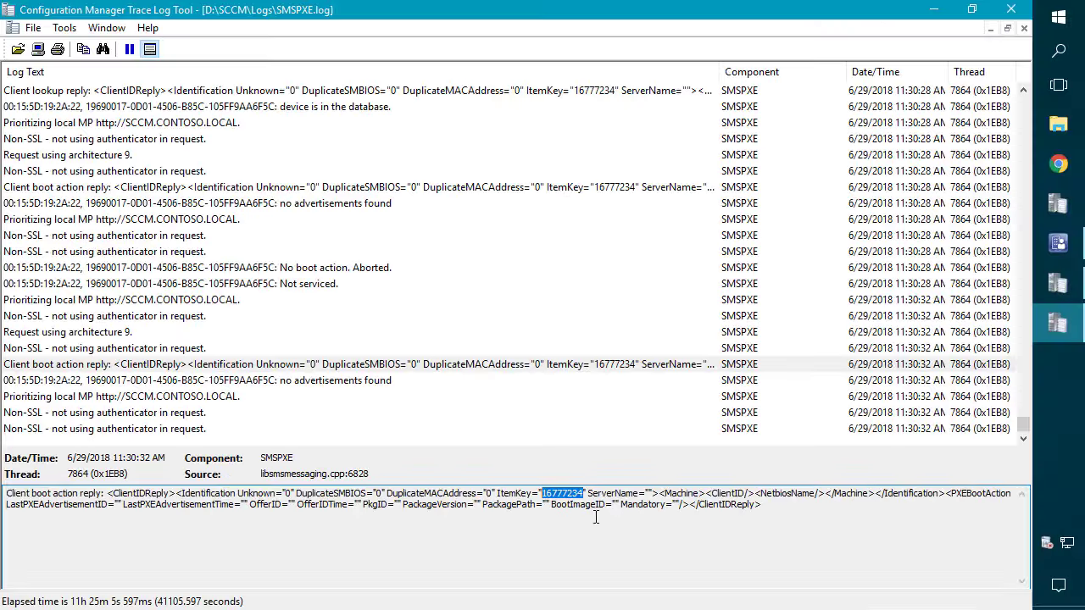
Step: Read the full details of the 'no advertisements found' entry
{"action": "left_click", "coordinate": [177, 383]}
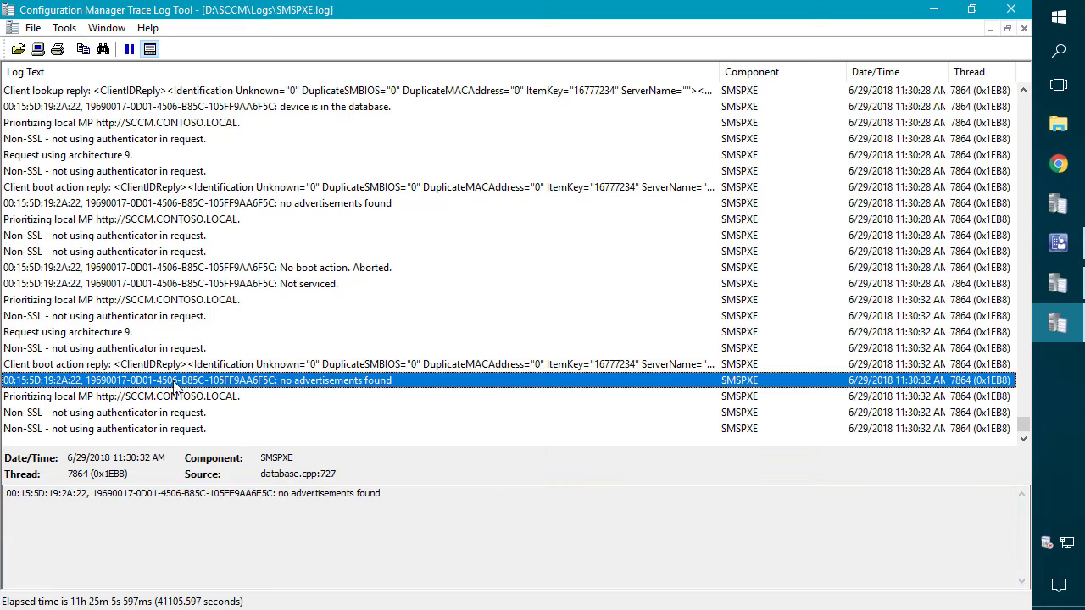
{"action": "left_click_drag", "start_coordinate": [404, 499], "coordinate": [11, 493]}
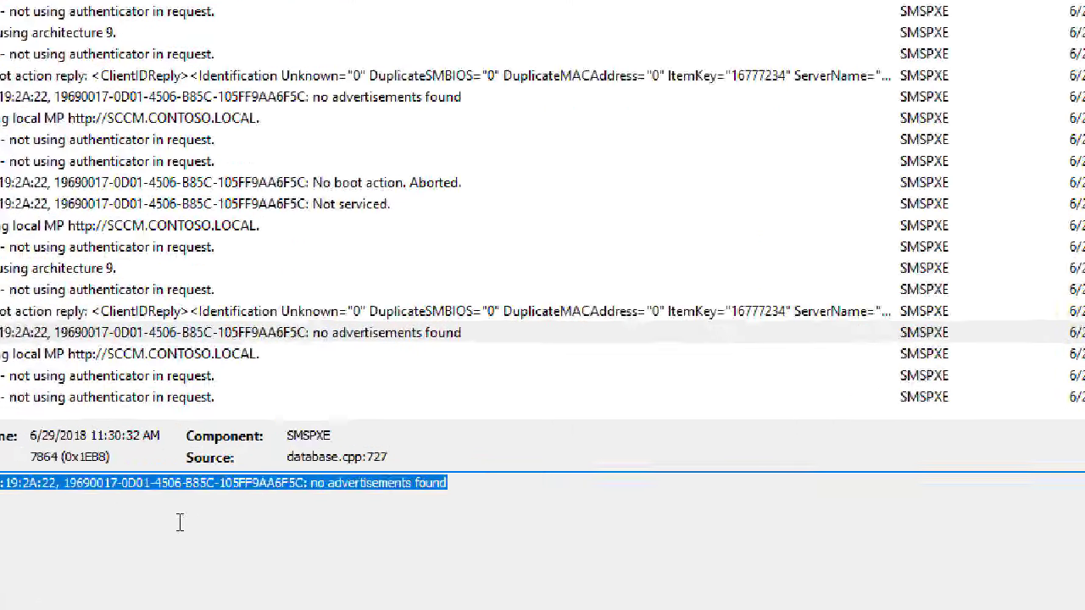
{"action": "left_click_drag", "start_coordinate": [485, 500], "coordinate": [0, 476]}
{"action": "left_click", "coordinate": [200, 503]}
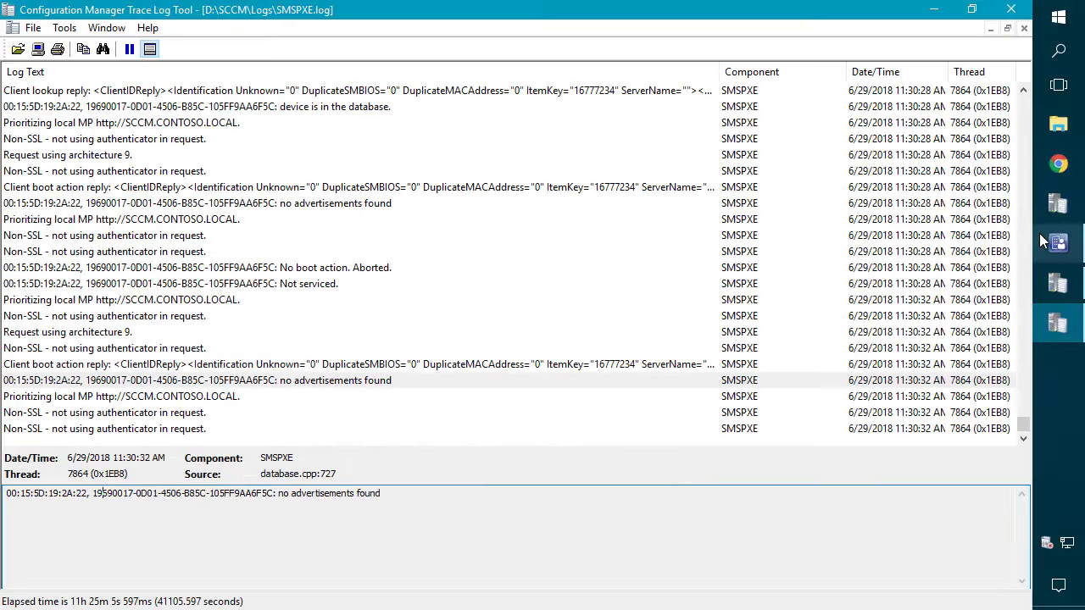
Step: Search the Devices list for ItemKey 16777234 and select the matching LAB1-W10-X64 device
{"action": "left_click", "coordinate": [1040, 235]}
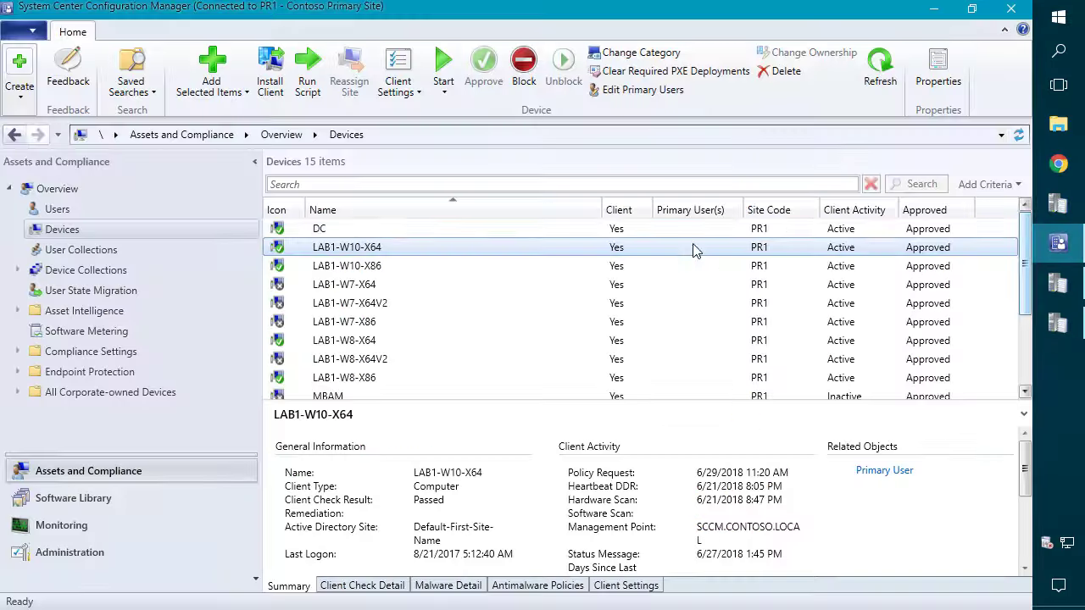
{"action": "left_click", "coordinate": [402, 186]}
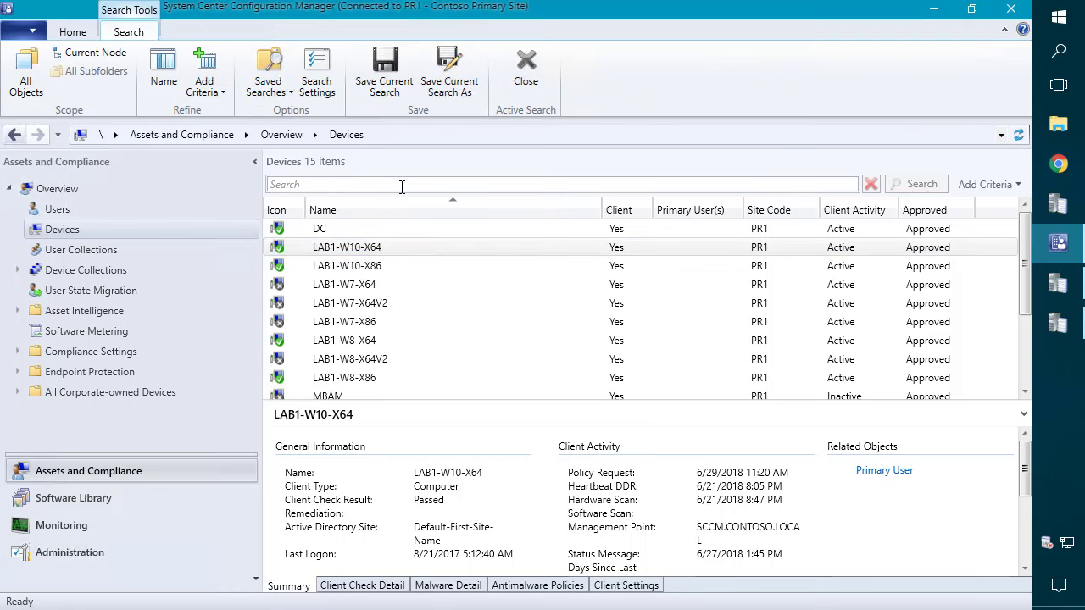
{"action": "key", "text": "ctrl+v"}
{"action": "key", "text": "Return"}
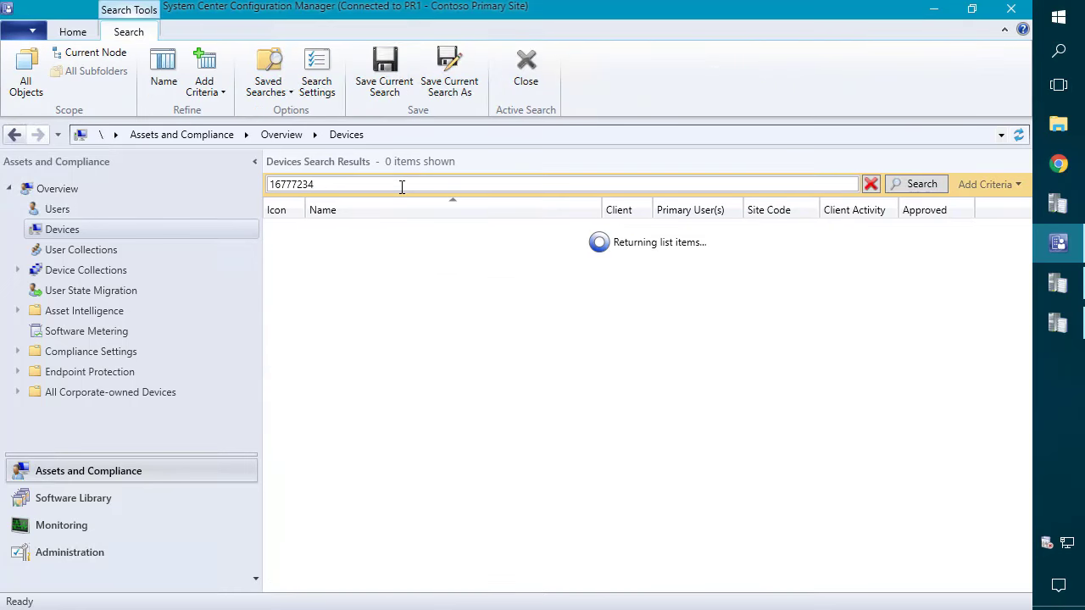
{"action": "left_click", "coordinate": [365, 231]}
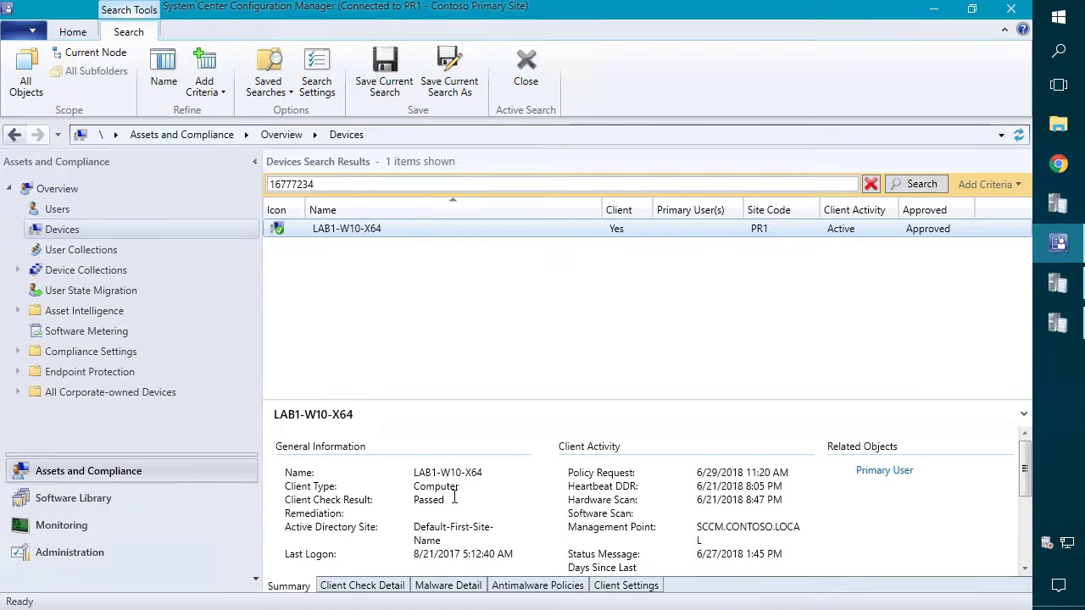
Step: Check that Windows 10 x64 1803's deployments list only All Unknown Computers
{"action": "left_click", "coordinate": [154, 498]}
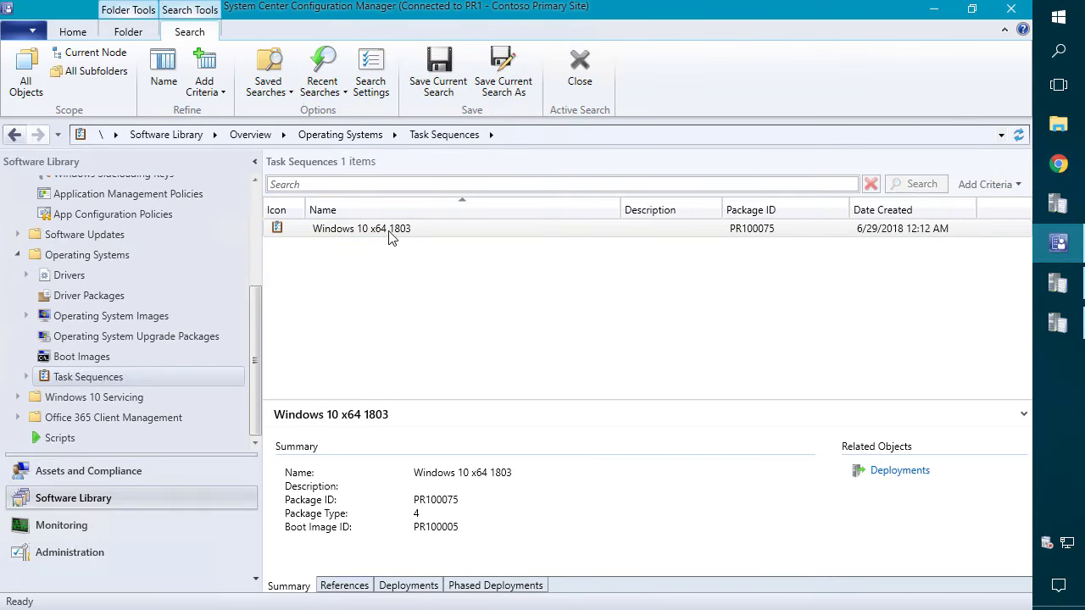
{"action": "left_click", "coordinate": [390, 229]}
{"action": "left_click_drag", "start_coordinate": [621, 209], "coordinate": [484, 212]}
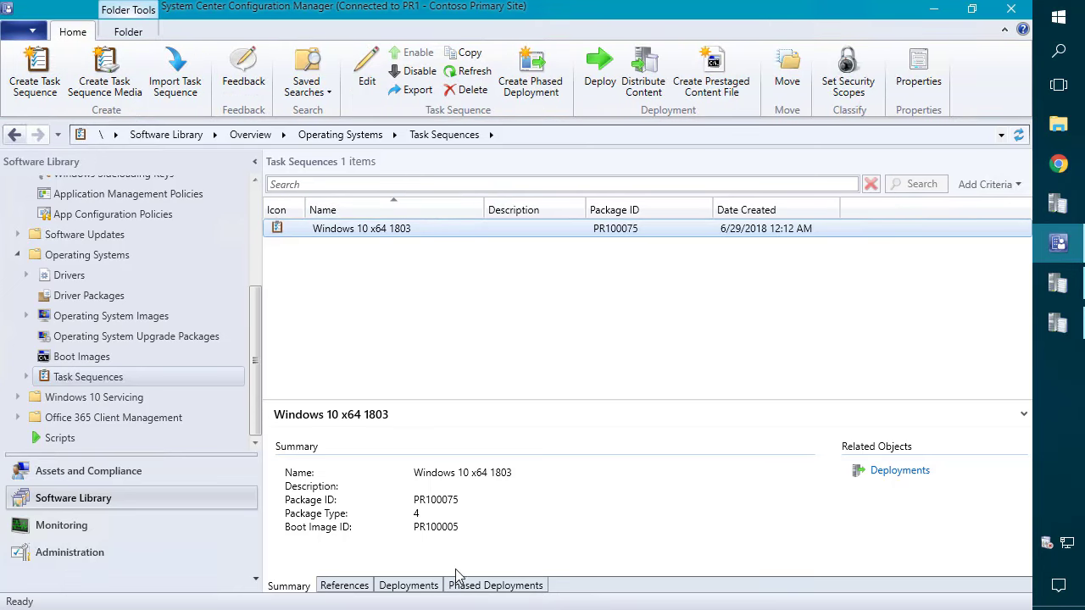
{"action": "left_click", "coordinate": [422, 586]}
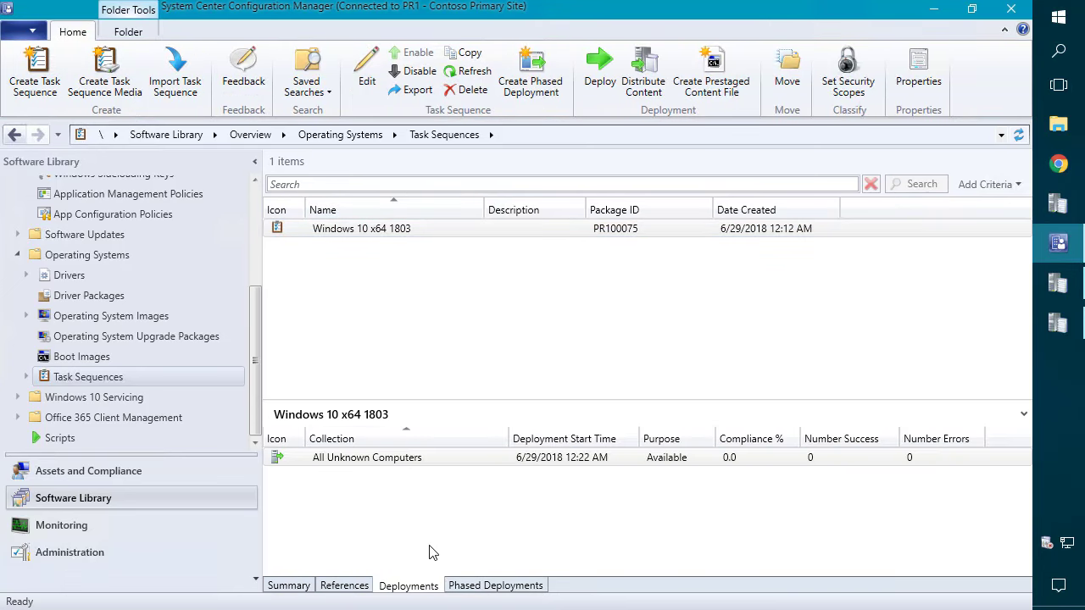
{"action": "left_click", "coordinate": [400, 462]}
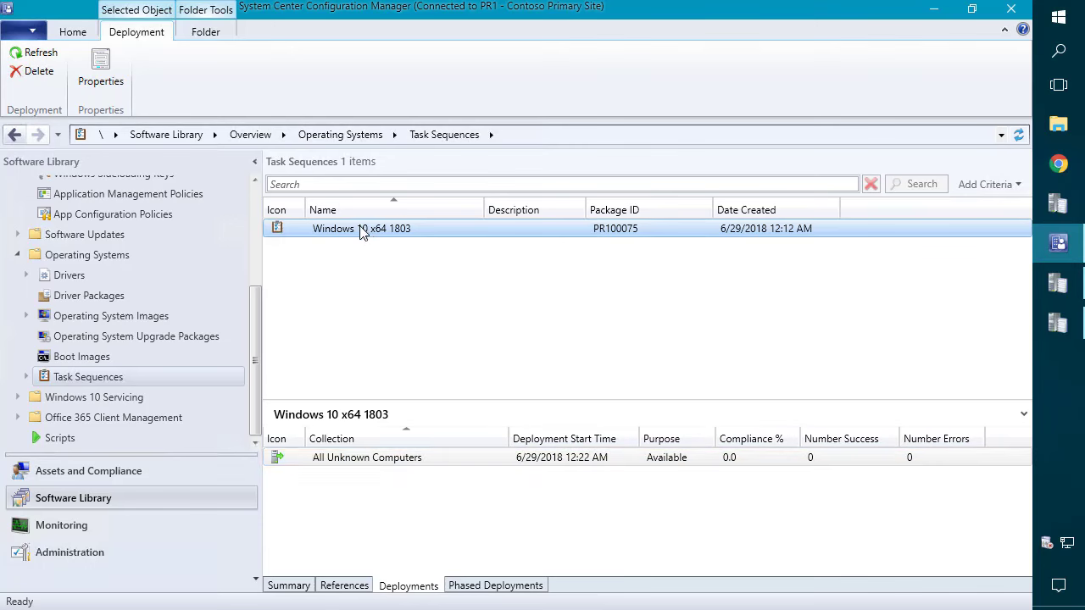
{"action": "right_click", "coordinate": [360, 232]}
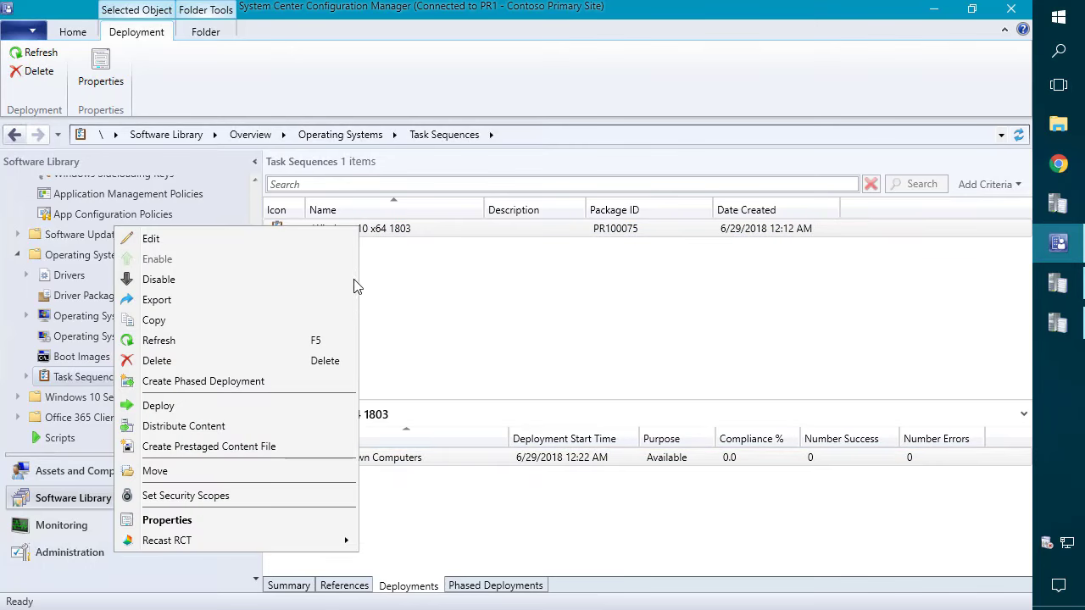
{"action": "left_click", "coordinate": [497, 347]}
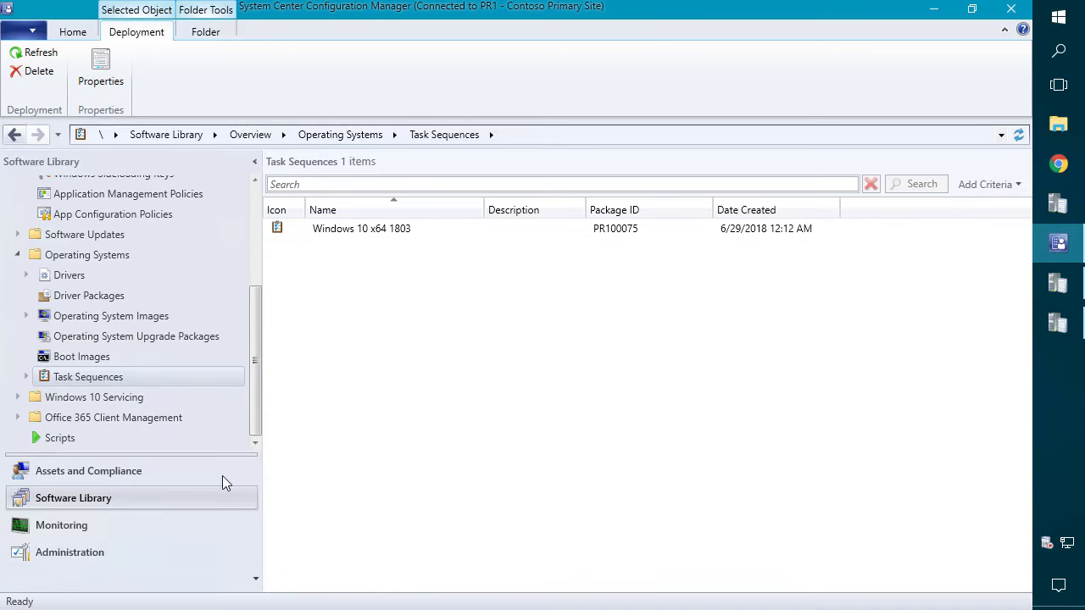
{"action": "left_click", "coordinate": [163, 470]}
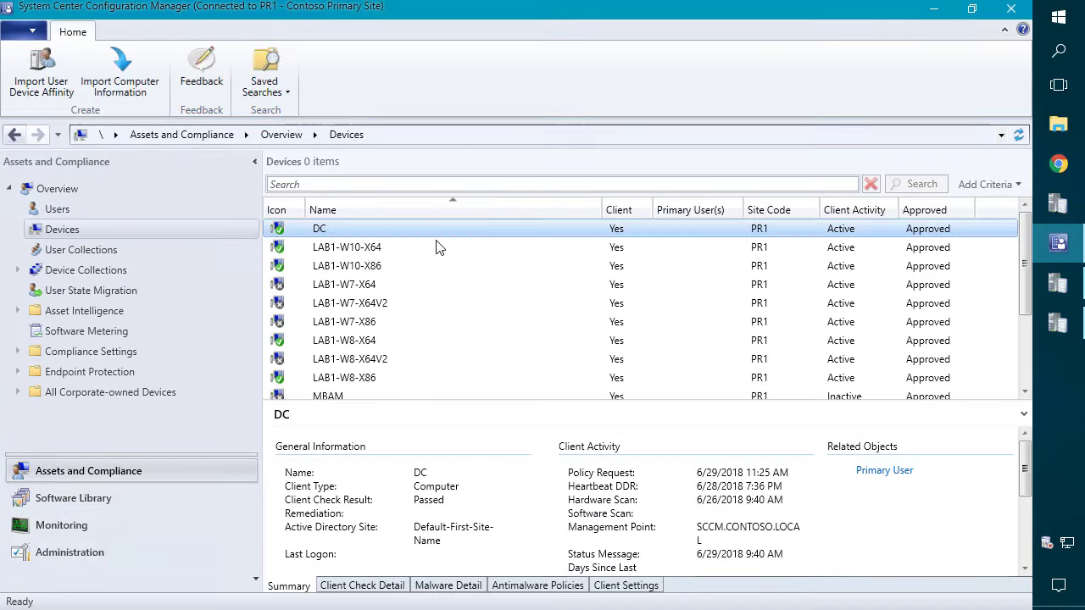
Step: Select LAB1-W10-X64, narrow the Devices Name column, then return to the Task Sequences list
{"action": "left_click", "coordinate": [370, 248]}
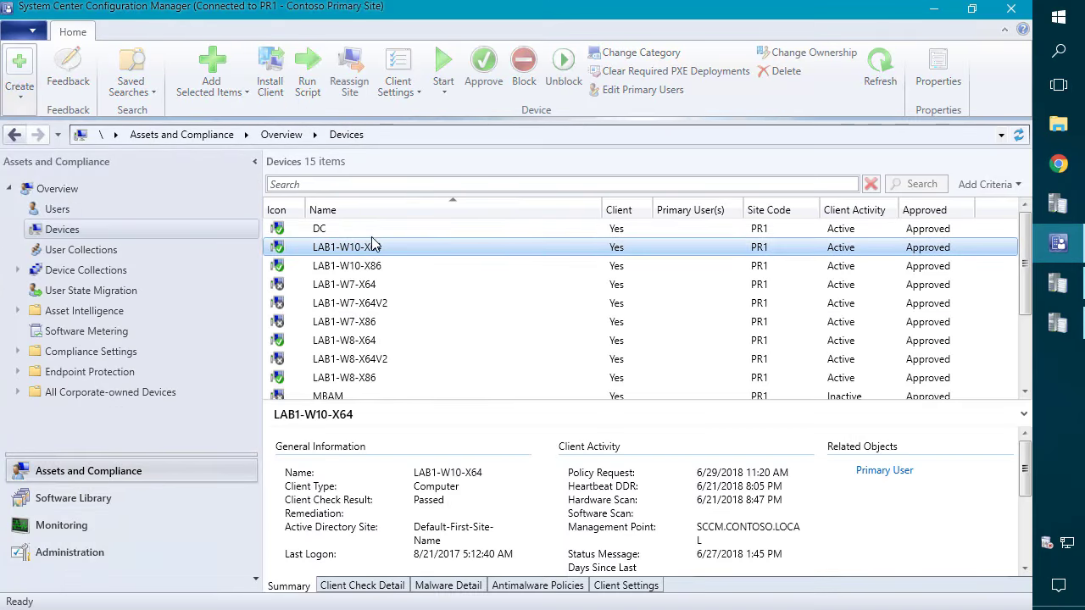
{"action": "left_click_drag", "start_coordinate": [605, 212], "coordinate": [470, 213]}
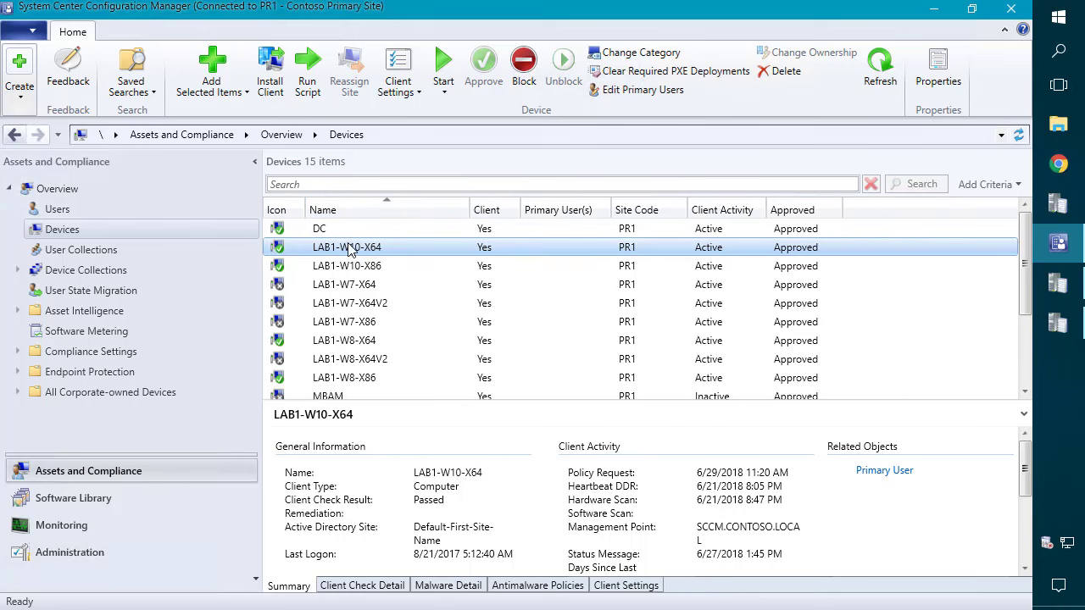
{"action": "right_click", "coordinate": [348, 247]}
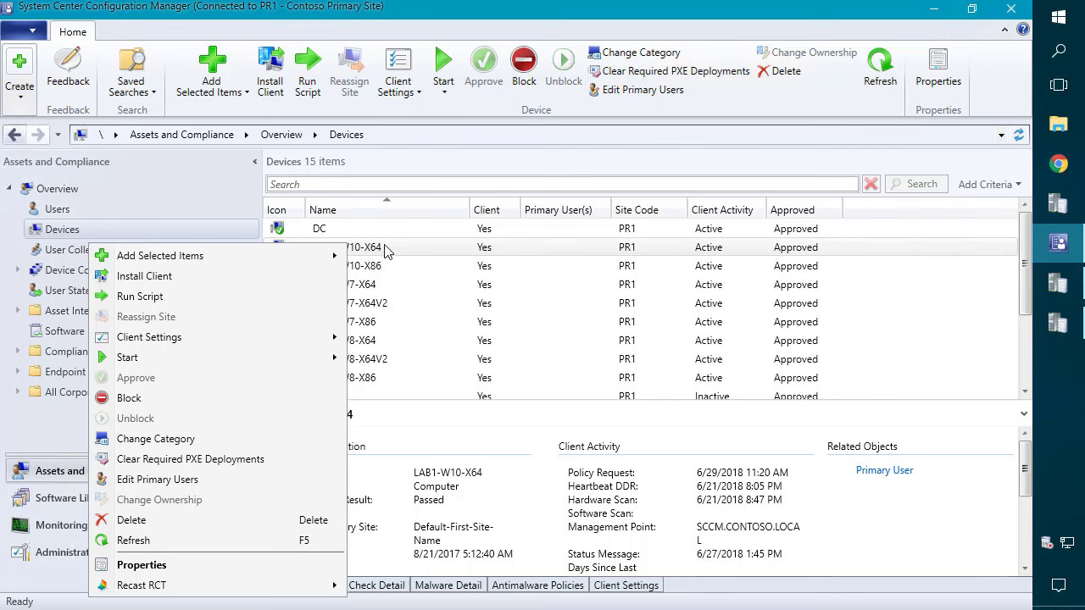
{"action": "left_click", "coordinate": [383, 265]}
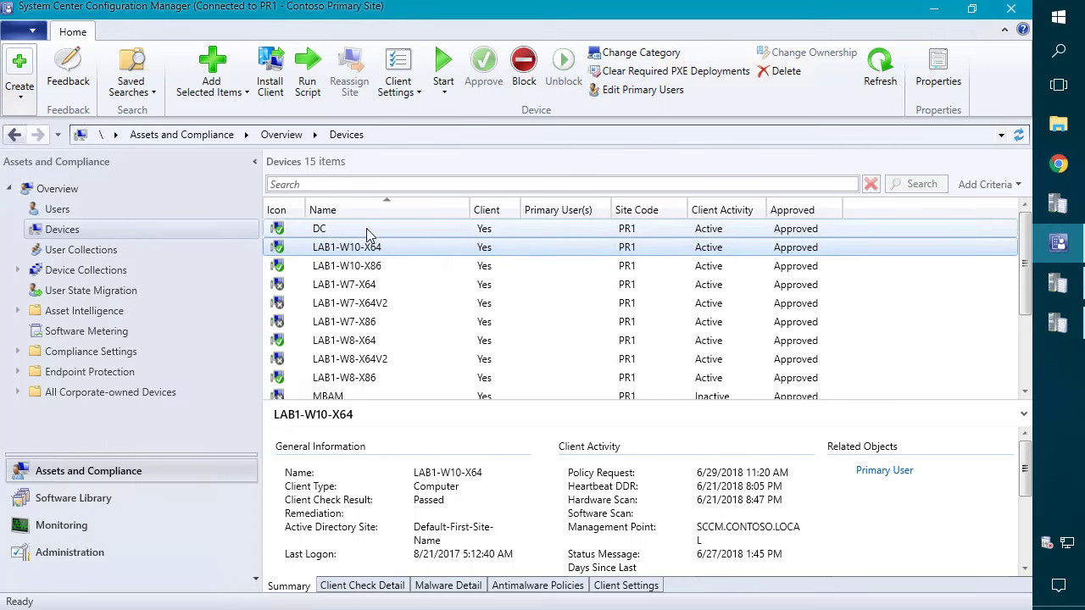
{"action": "left_click", "coordinate": [387, 266], "text": "ctrl"}
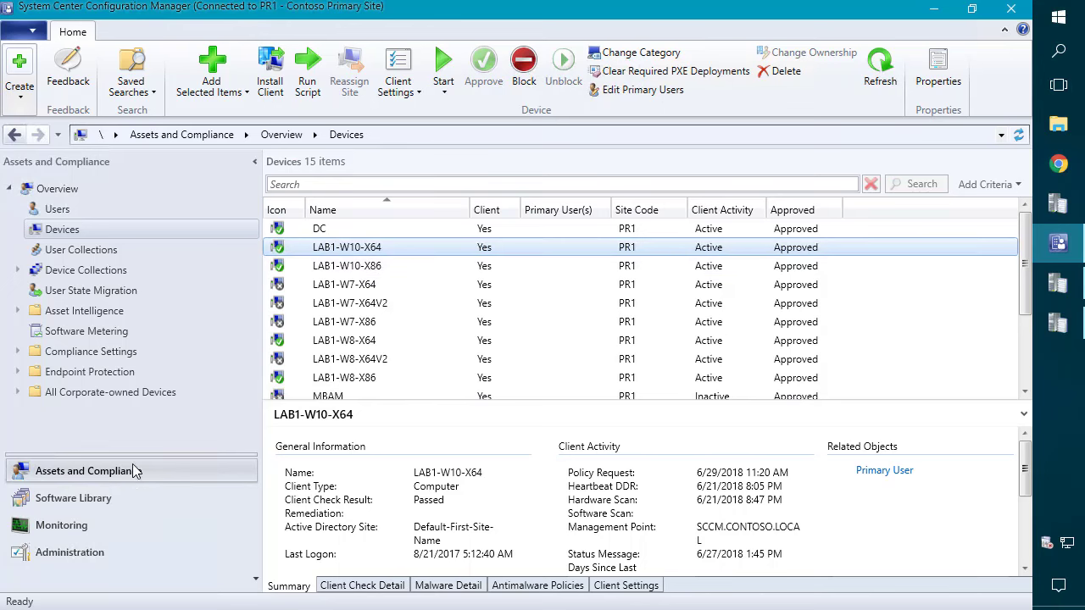
{"action": "left_click", "coordinate": [98, 502]}
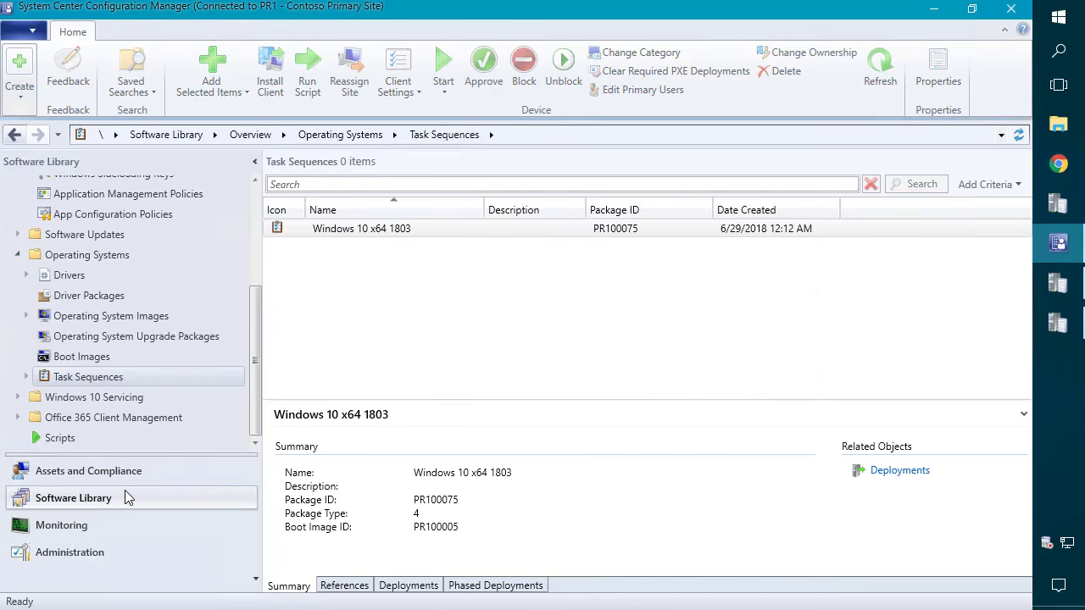
{"action": "left_click", "coordinate": [344, 234]}
{"action": "right_click", "coordinate": [344, 234]}
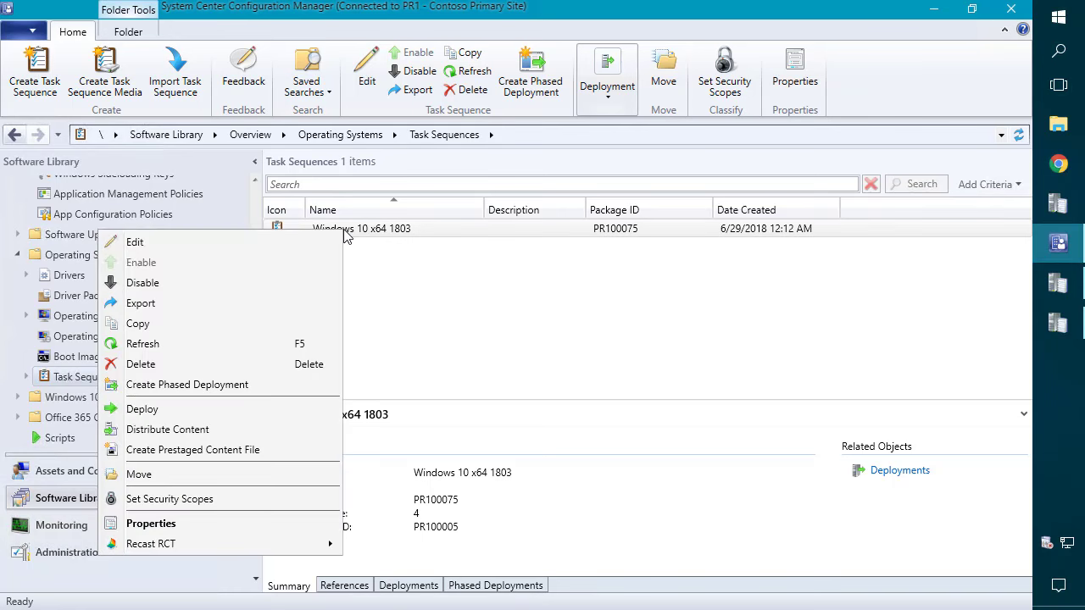
{"action": "left_click", "coordinate": [144, 409]}
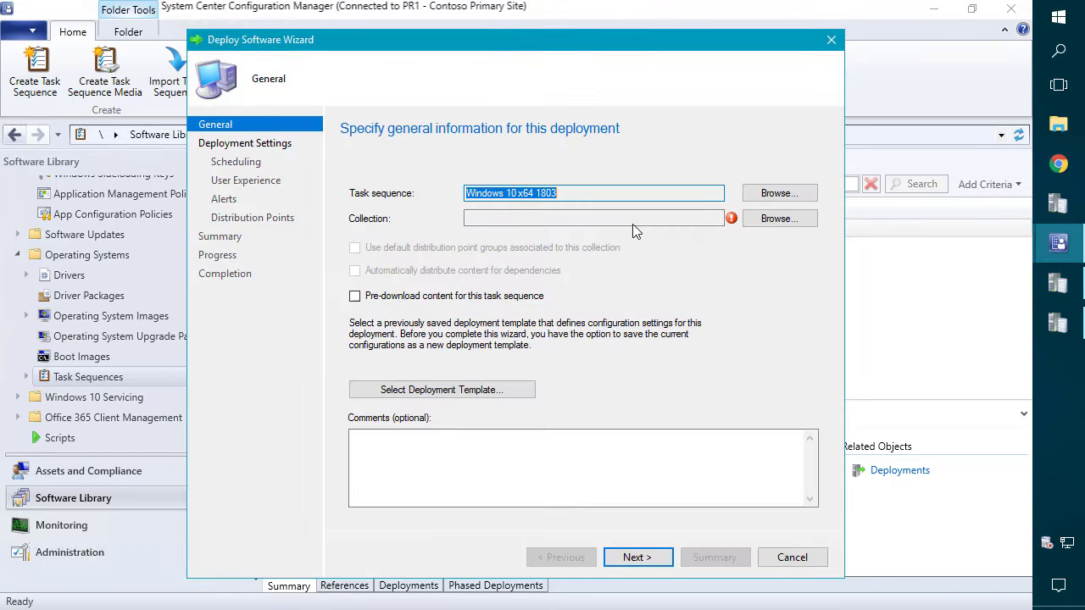
{"action": "left_click_drag", "start_coordinate": [543, 44], "coordinate": [656, 50]}
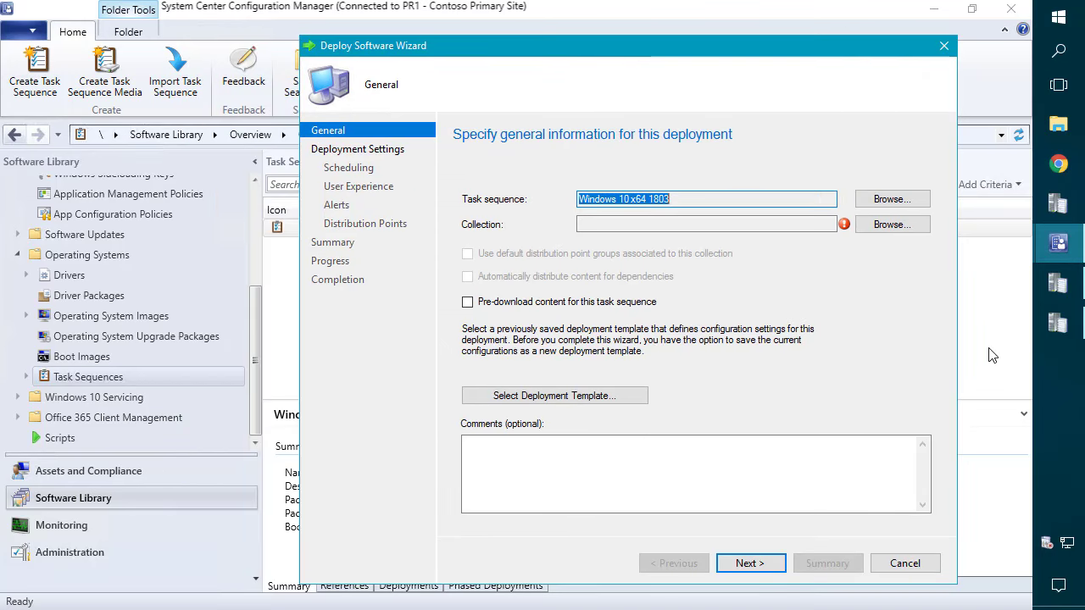
{"action": "left_click", "coordinate": [873, 225]}
{"action": "left_click", "coordinate": [693, 403]}
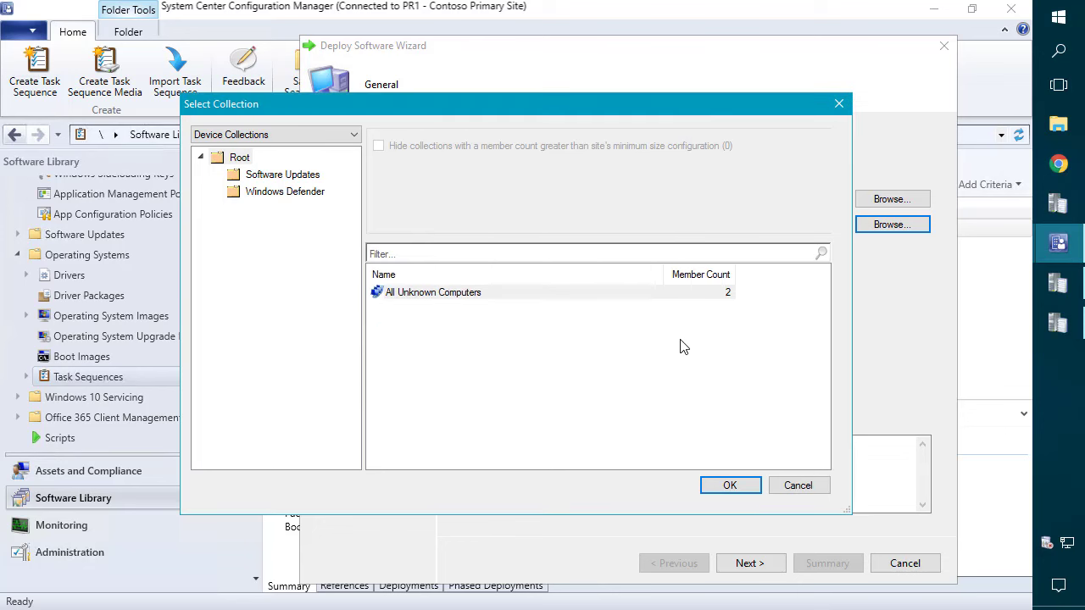
{"action": "left_click", "coordinate": [273, 178]}
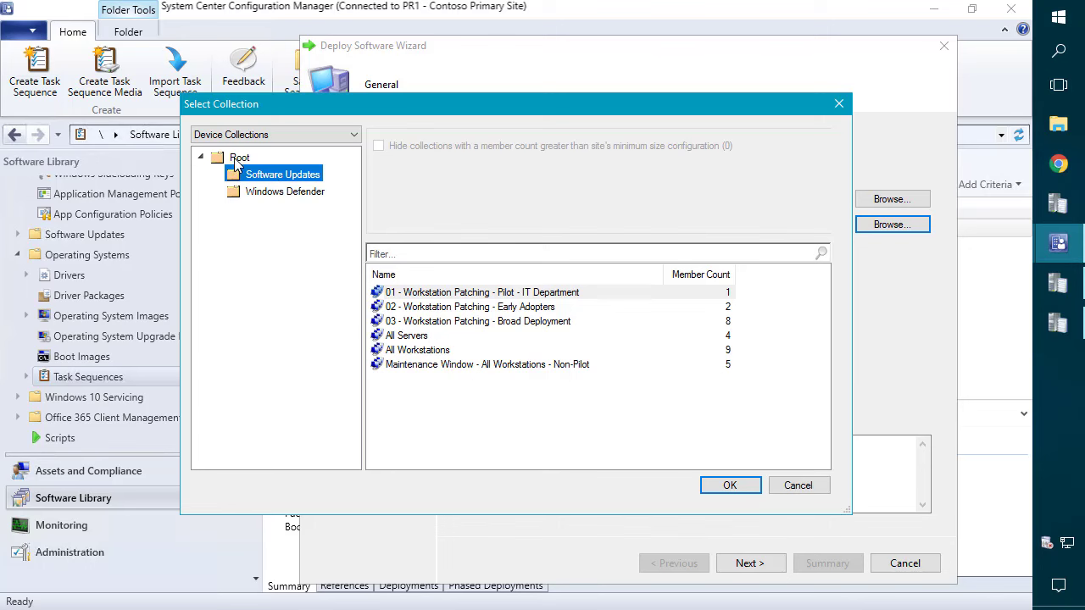
{"action": "left_click", "coordinate": [797, 486]}
{"action": "left_click", "coordinate": [904, 563]}
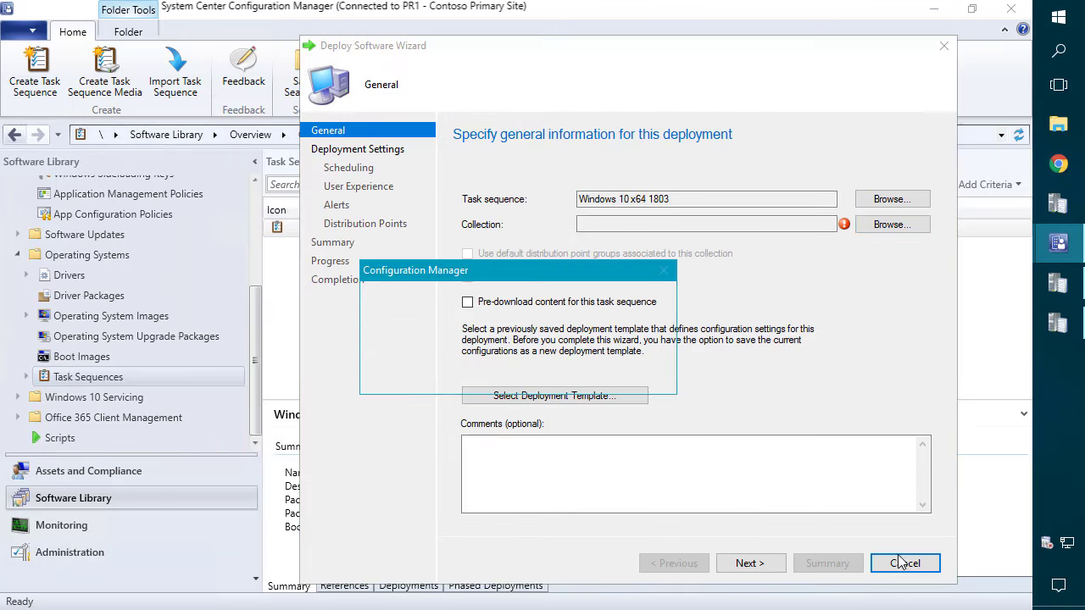
{"action": "left_click", "coordinate": [541, 374]}
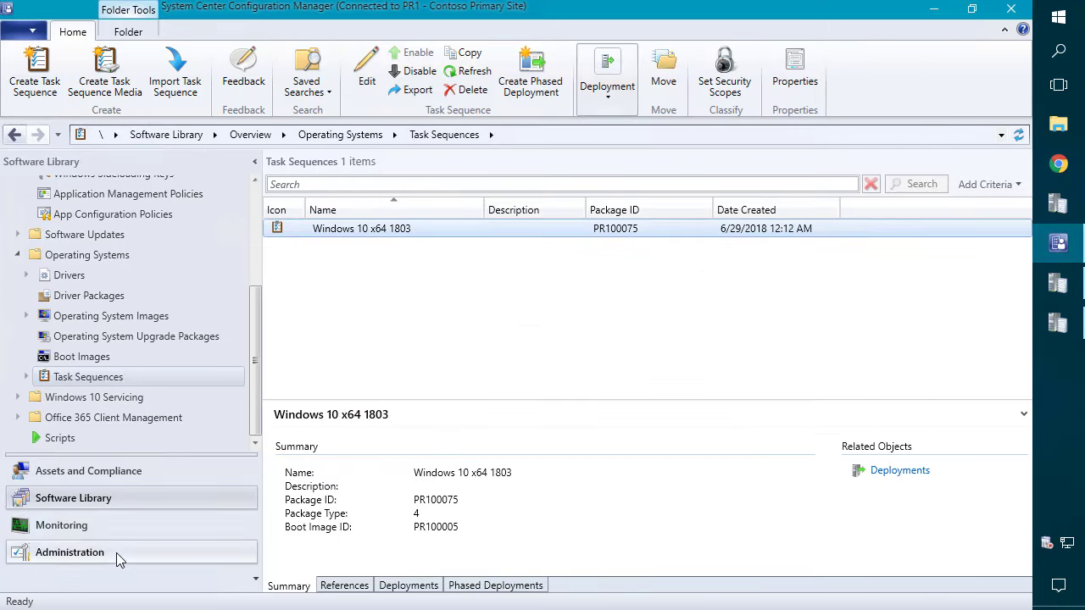
Step: Open the primary site's properties on the Deployment Verification tab
{"action": "left_click", "coordinate": [117, 554]}
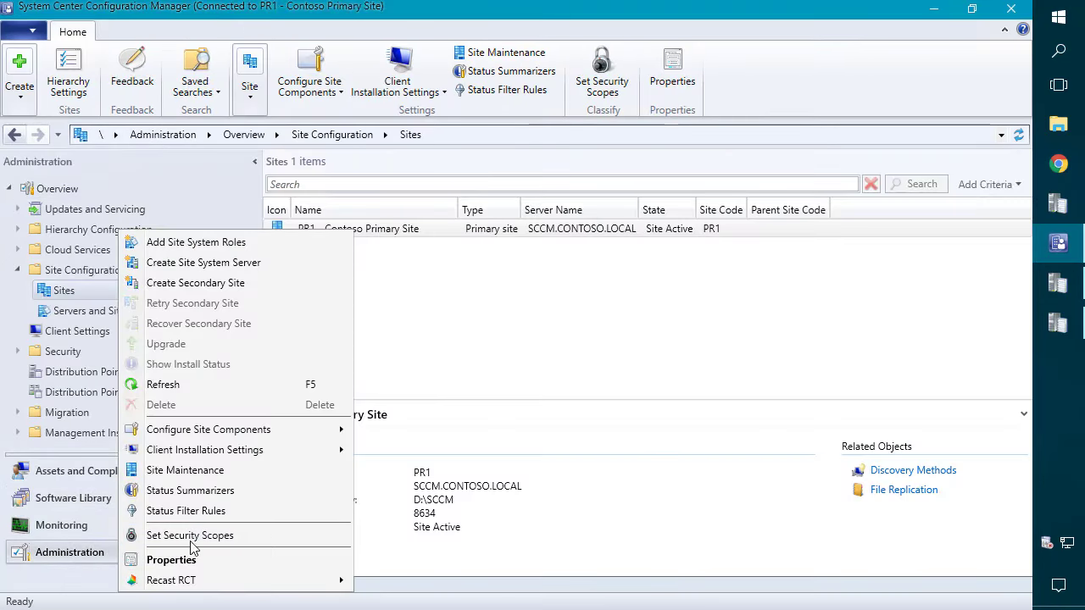
{"action": "left_click", "coordinate": [653, 92]}
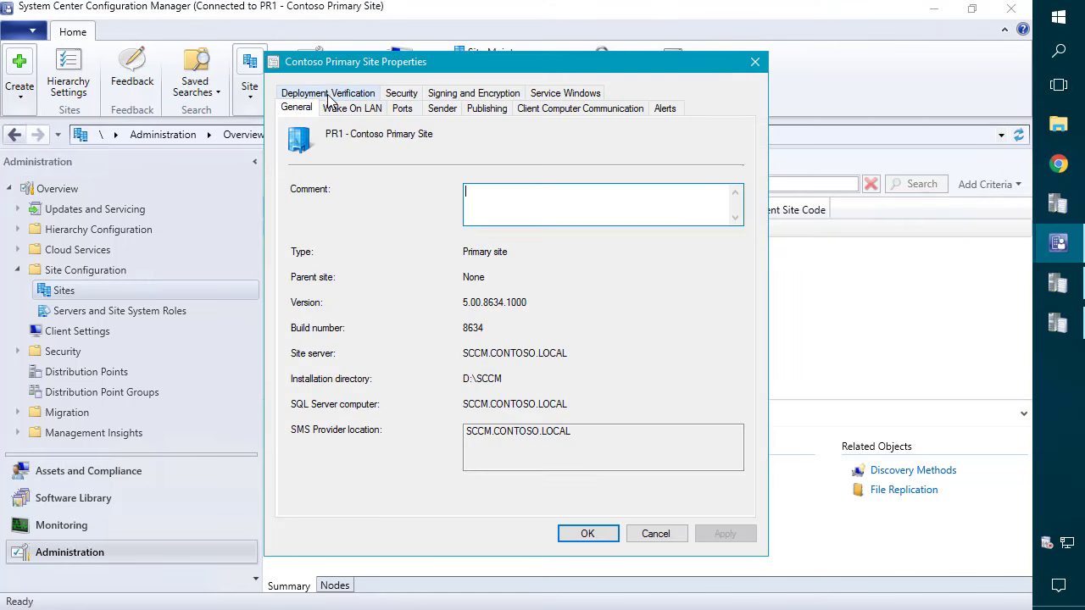
{"action": "left_click", "coordinate": [327, 94]}
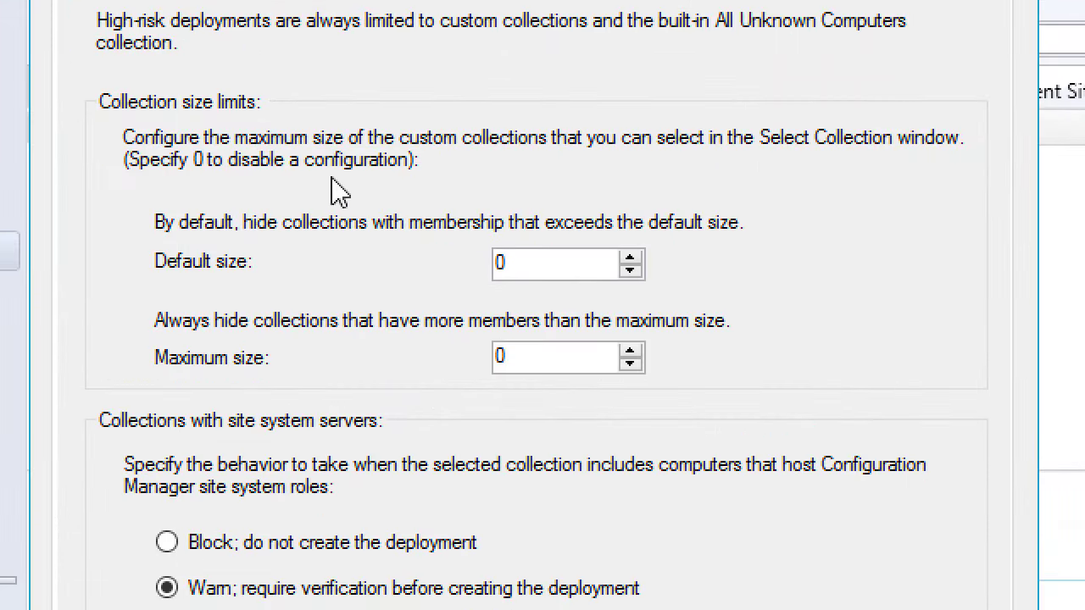
Step: Inspect the Default and Maximum collection size values (both 0), then cancel without changes
{"action": "left_click_drag", "start_coordinate": [568, 265], "coordinate": [450, 257]}
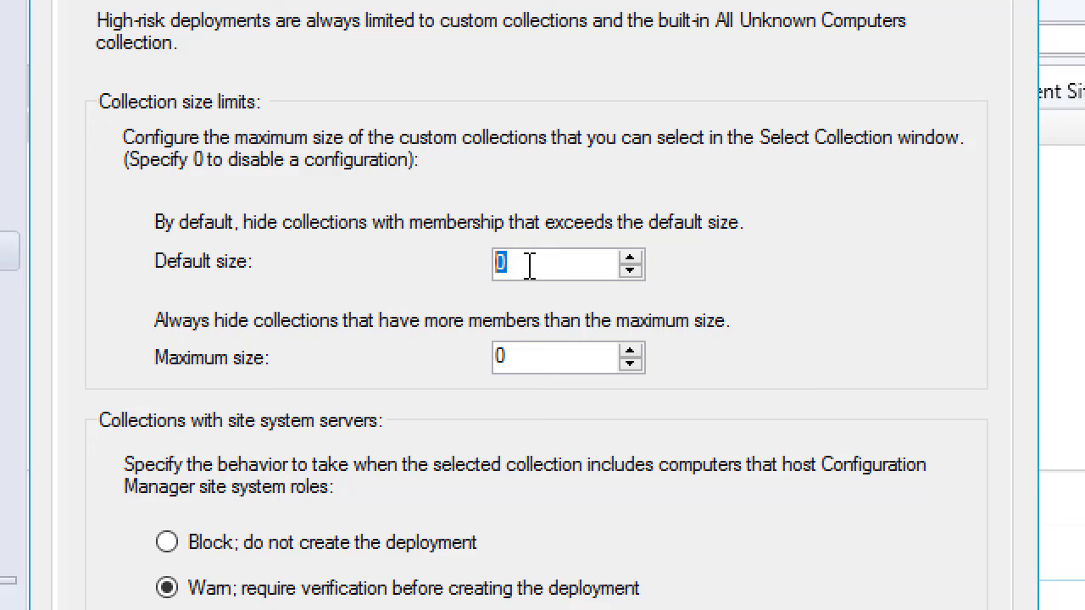
{"action": "left_click", "coordinate": [525, 266]}
{"action": "double_click", "coordinate": [541, 259]}
{"action": "left_click", "coordinate": [532, 353]}
{"action": "left_click_drag", "start_coordinate": [551, 350], "coordinate": [448, 347]}
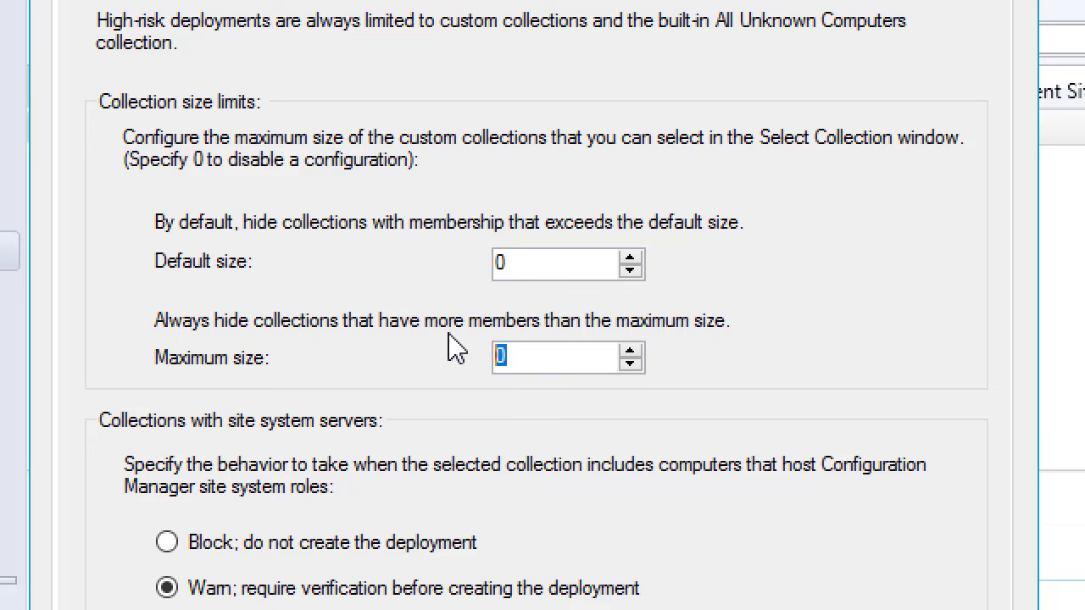
{"action": "left_click", "coordinate": [564, 261]}
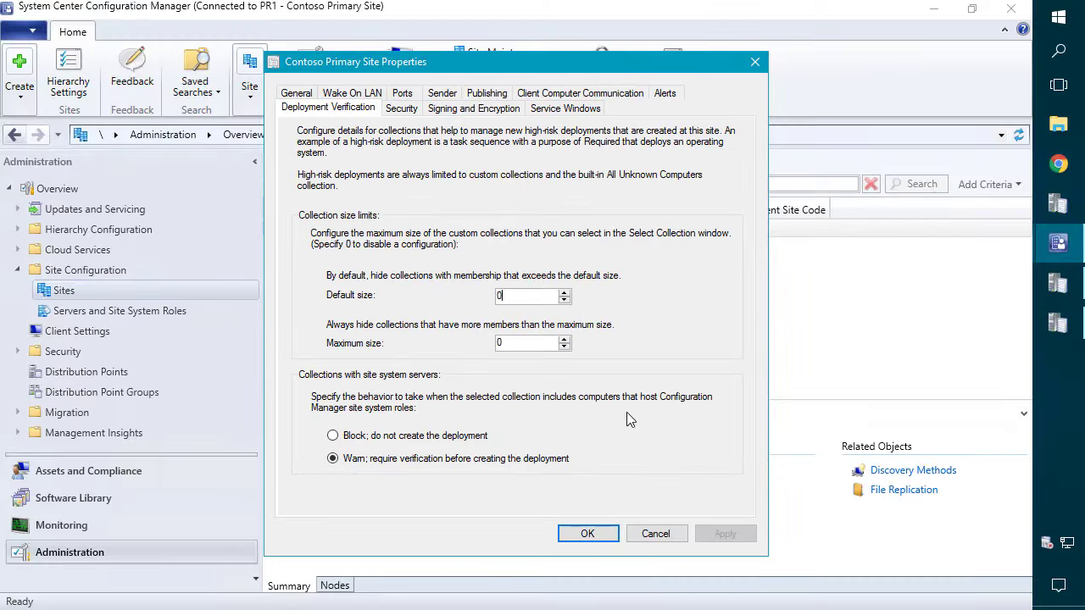
{"action": "left_click", "coordinate": [661, 541]}
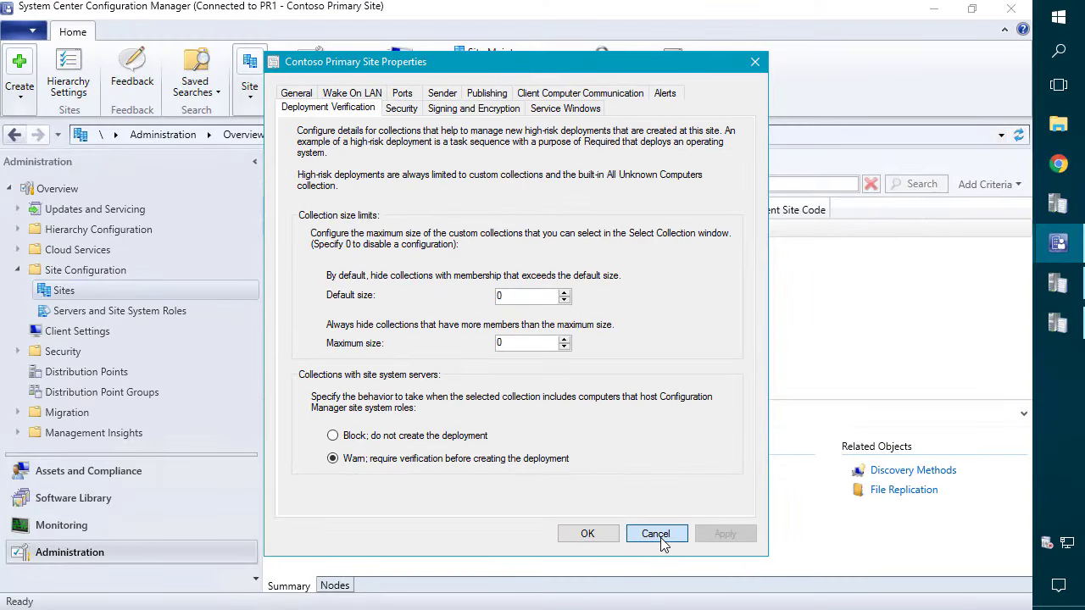
Step: Deploy the Windows 10 x64 1803 task sequence to All Workstations, chosen from the Software Updates folder
{"action": "left_click", "coordinate": [117, 494]}
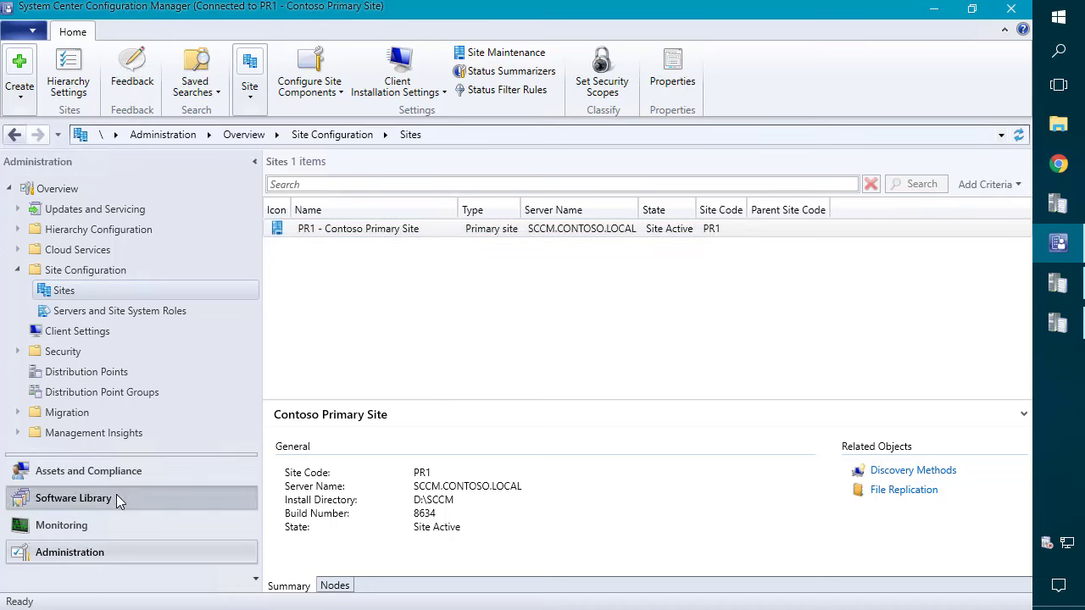
{"action": "right_click", "coordinate": [361, 235]}
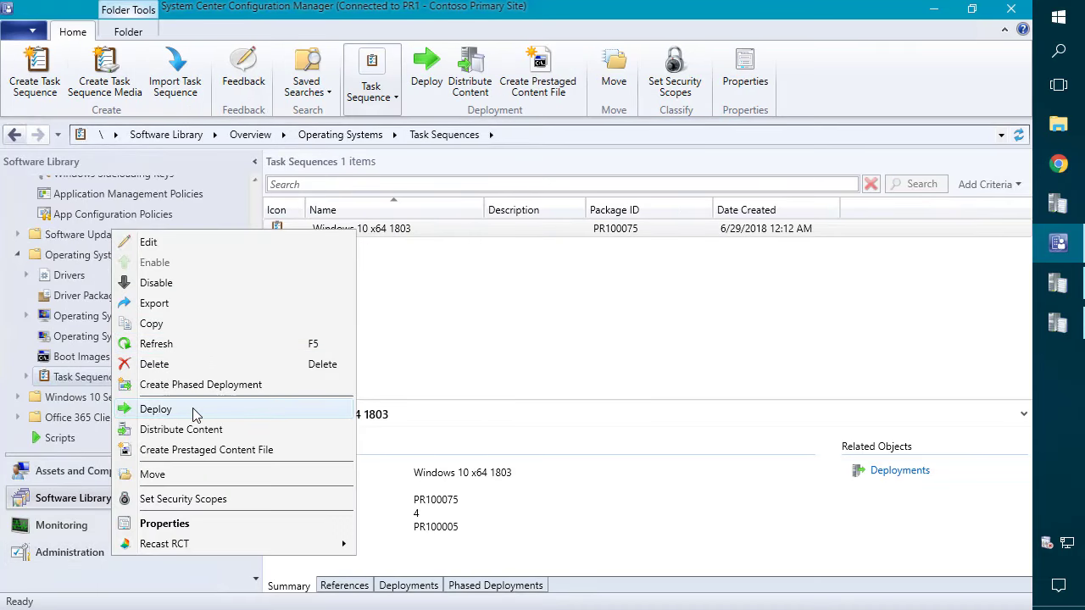
{"action": "left_click", "coordinate": [165, 408]}
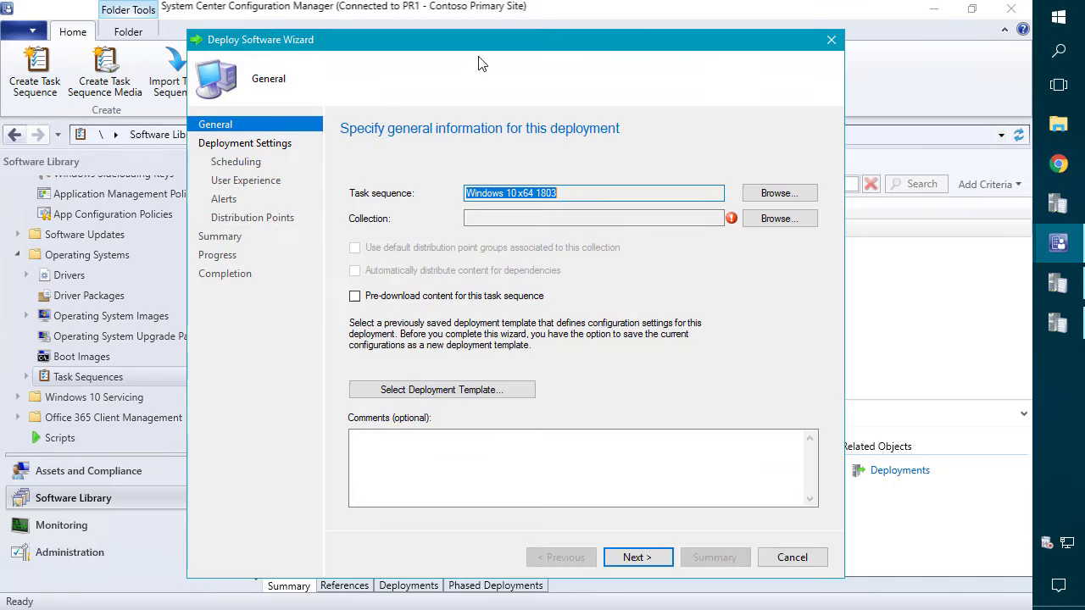
{"action": "left_click_drag", "start_coordinate": [488, 45], "coordinate": [560, 35]}
{"action": "left_click", "coordinate": [861, 212]}
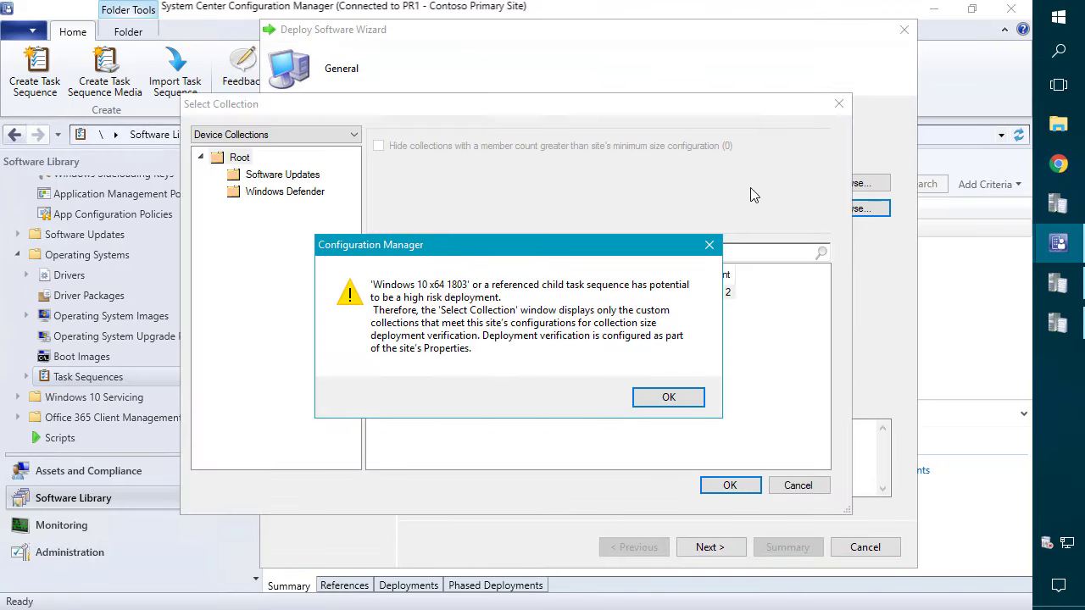
{"action": "left_click", "coordinate": [682, 400]}
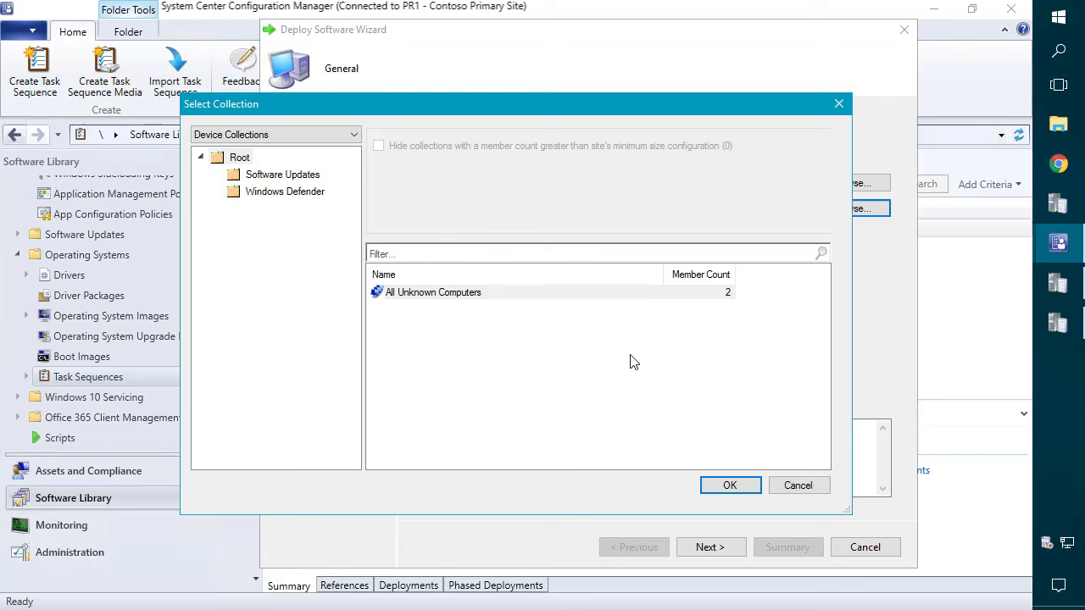
{"action": "left_click", "coordinate": [280, 175]}
{"action": "left_click", "coordinate": [421, 350]}
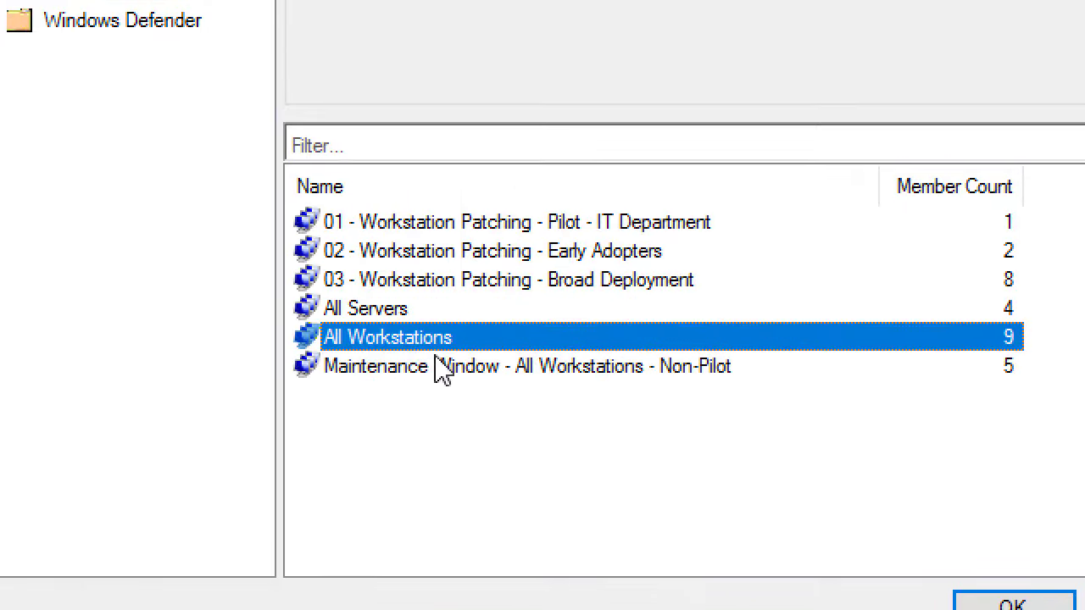
{"action": "double_click", "coordinate": [422, 348]}
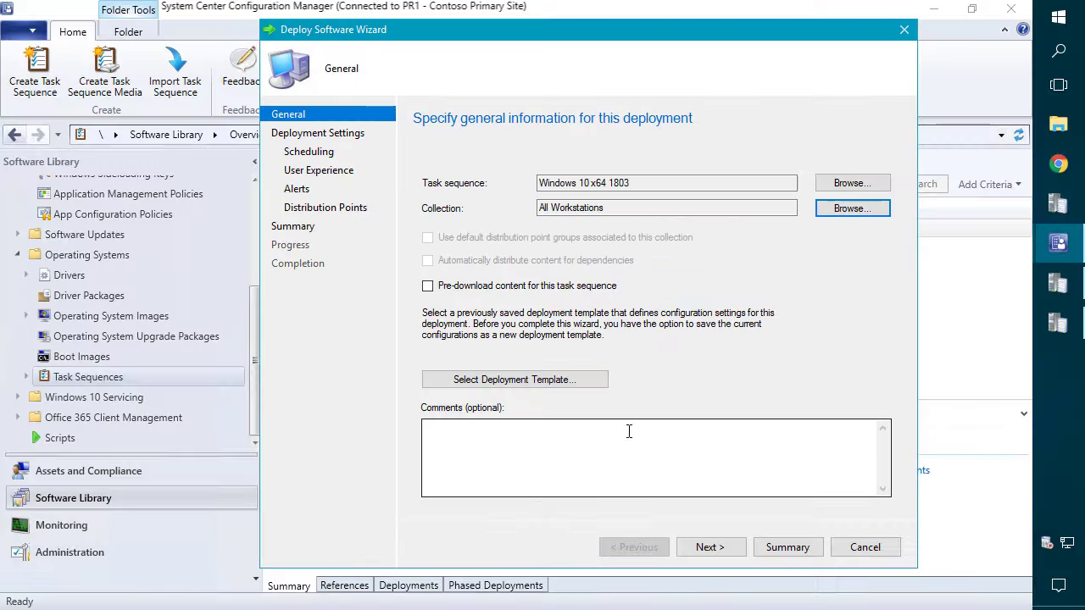
Step: Keep the deployment purpose Available and make it available only to media and PXE
{"action": "left_click", "coordinate": [710, 547]}
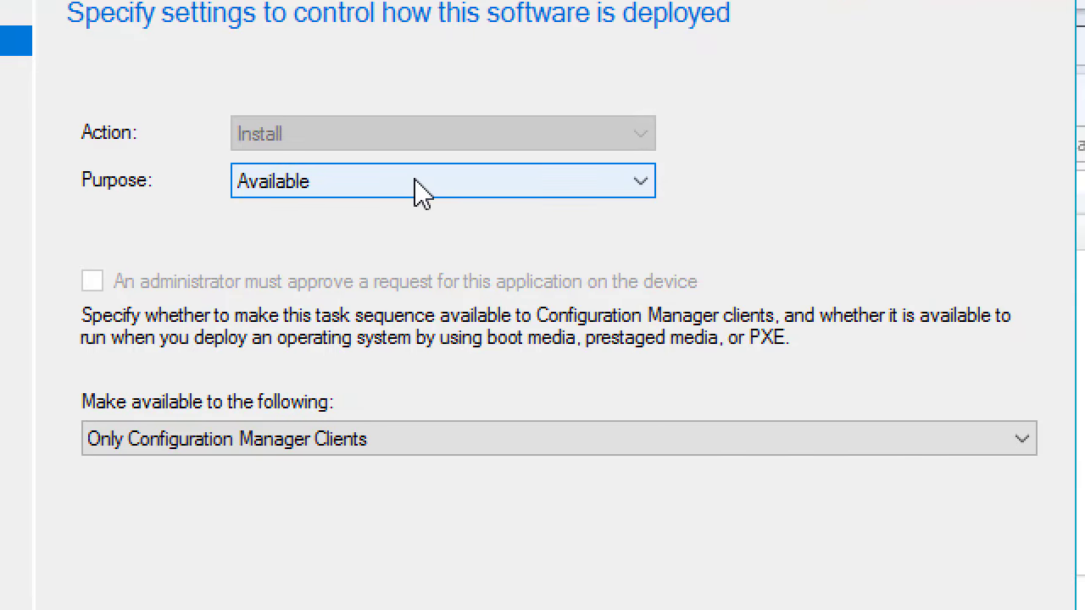
{"action": "left_click", "coordinate": [389, 190]}
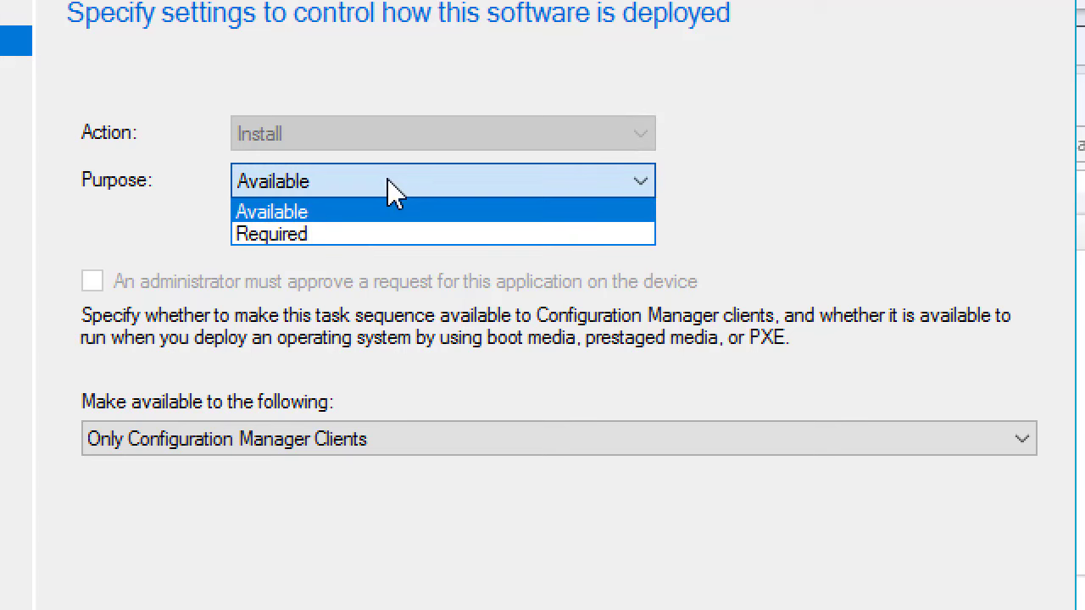
{"action": "left_click", "coordinate": [256, 210]}
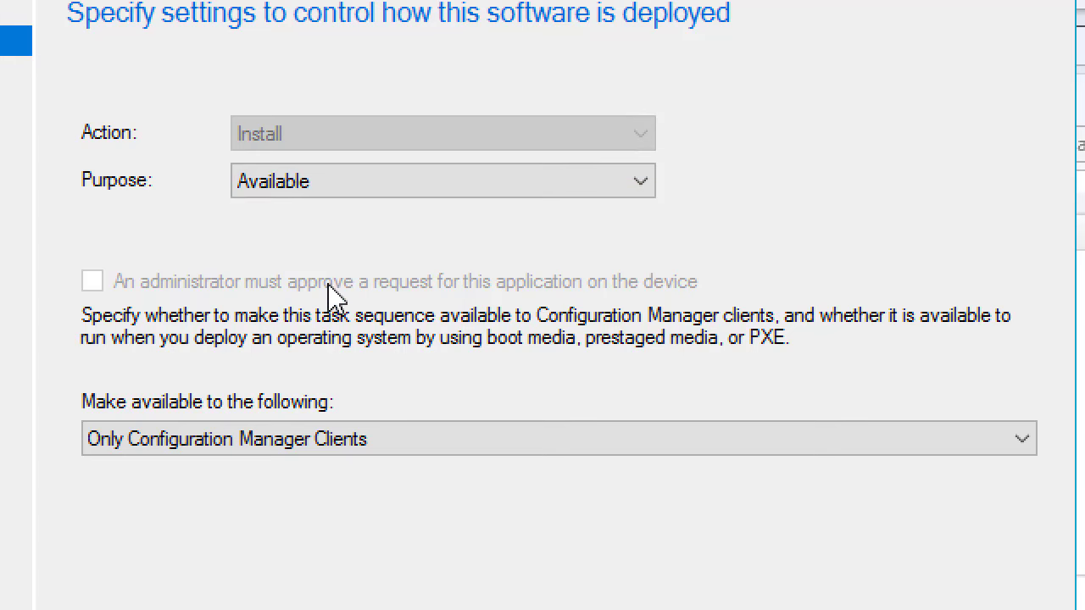
{"action": "left_click", "coordinate": [253, 449]}
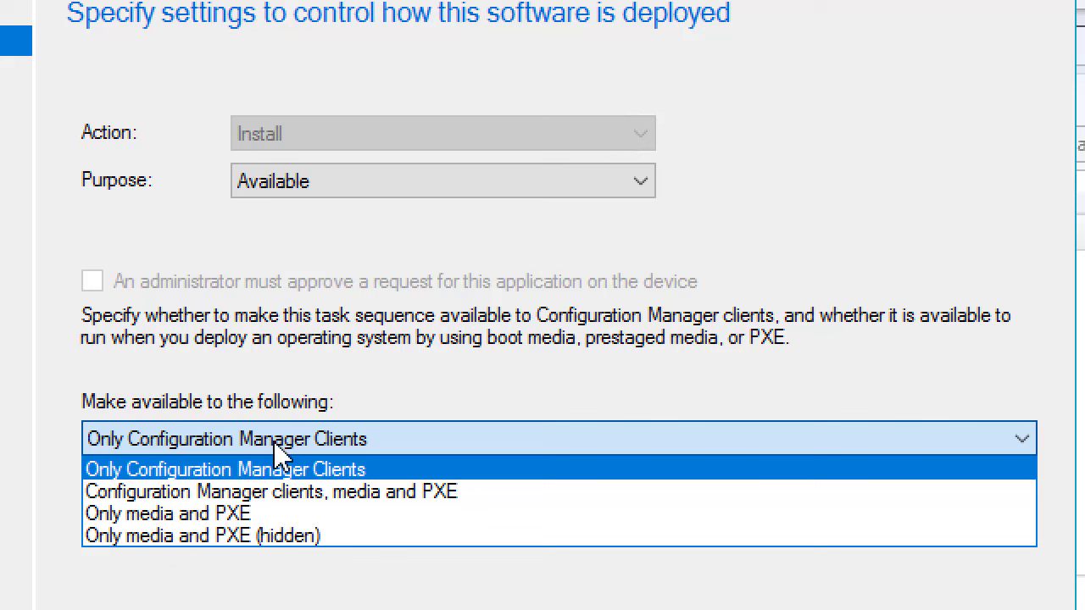
{"action": "left_click", "coordinate": [238, 514]}
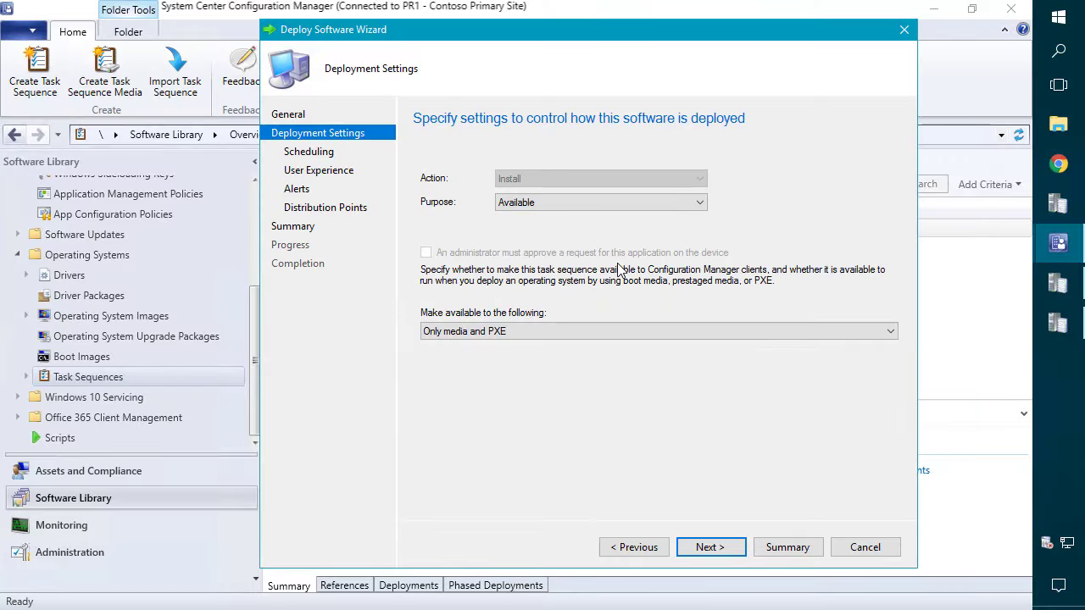
Step: Accept the scheduling, user experience, alerts and distribution point defaults, create the deployment, and close
{"action": "left_click", "coordinate": [723, 549]}
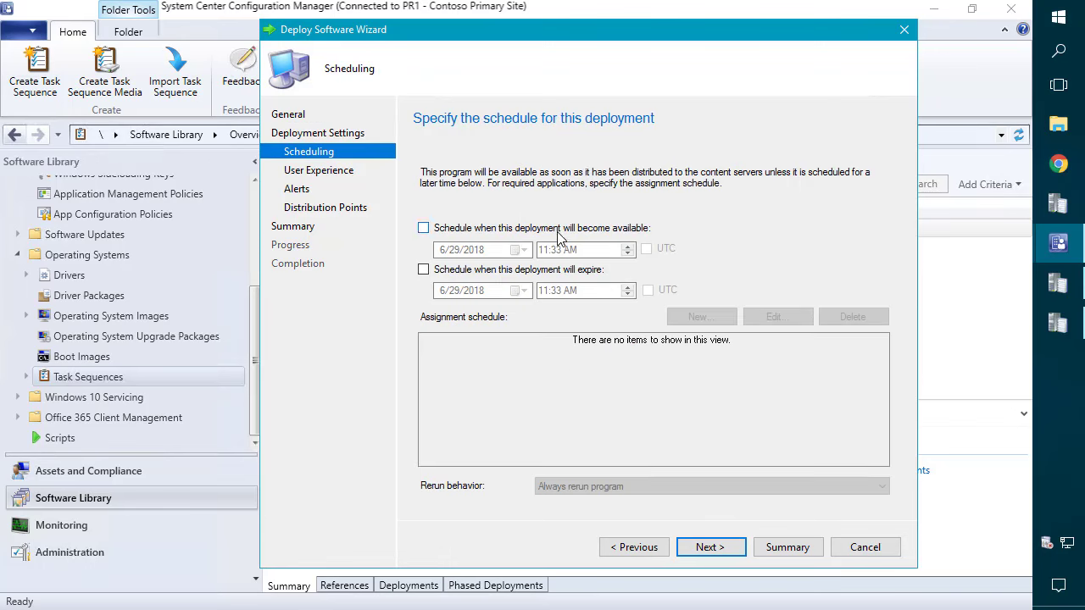
{"action": "left_click", "coordinate": [720, 552]}
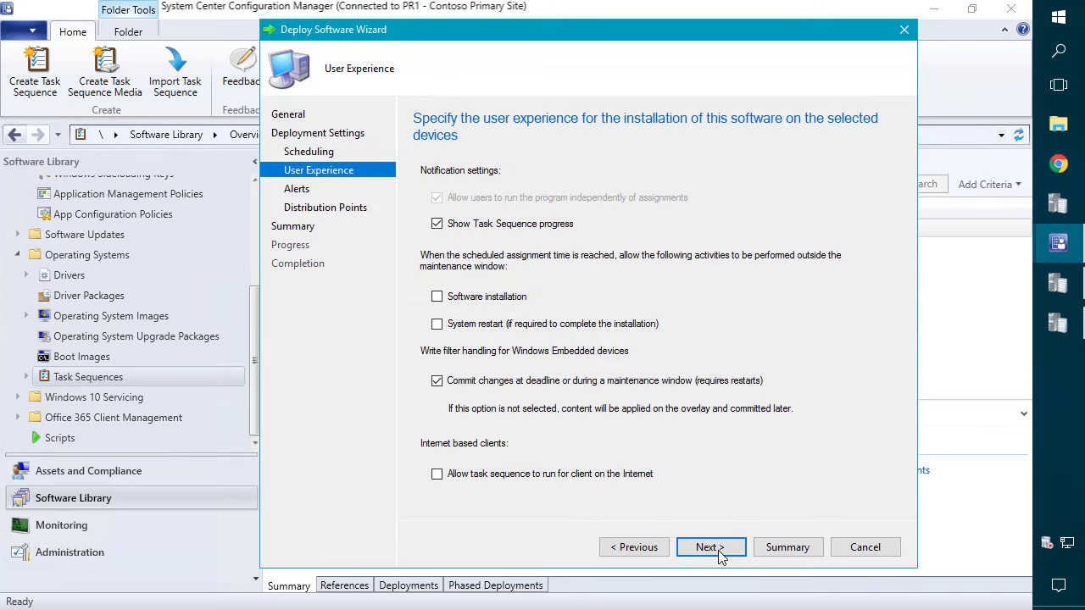
{"action": "left_click", "coordinate": [712, 549]}
{"action": "left_click", "coordinate": [711, 549]}
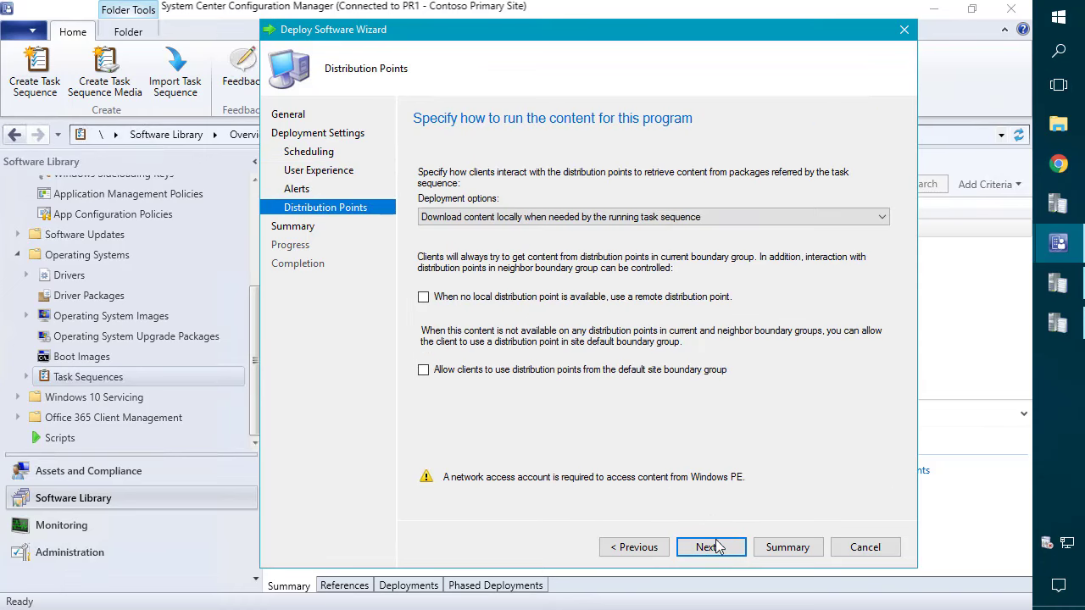
{"action": "left_click", "coordinate": [717, 548]}
{"action": "left_click", "coordinate": [719, 551]}
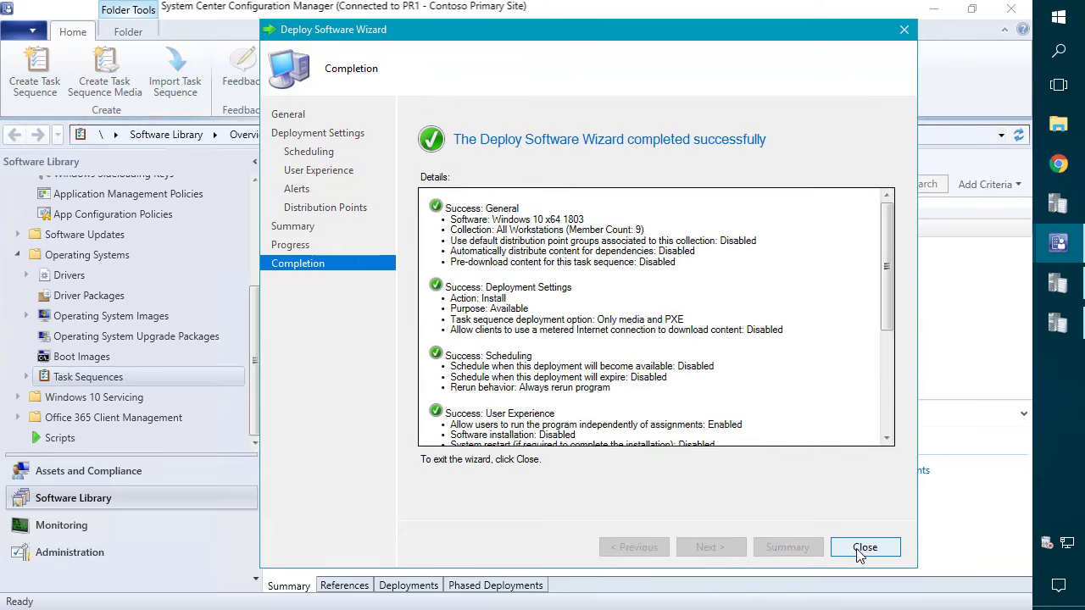
{"action": "left_click", "coordinate": [861, 546]}
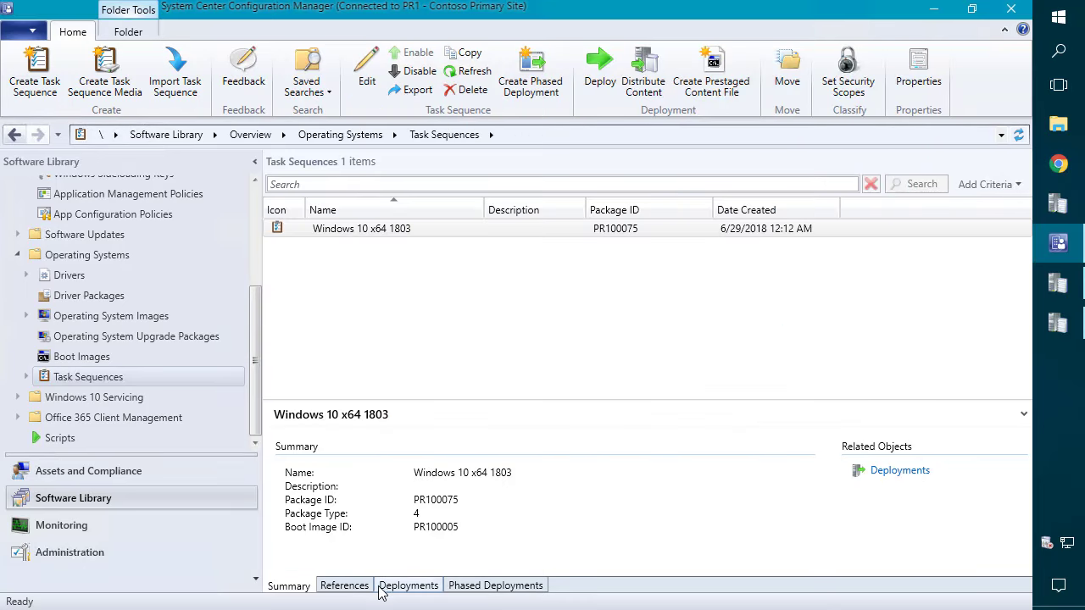
Step: List the task sequence's deployments, selecting All Unknown Computers and then All Workstations
{"action": "left_click", "coordinate": [408, 586]}
{"action": "left_click", "coordinate": [352, 459]}
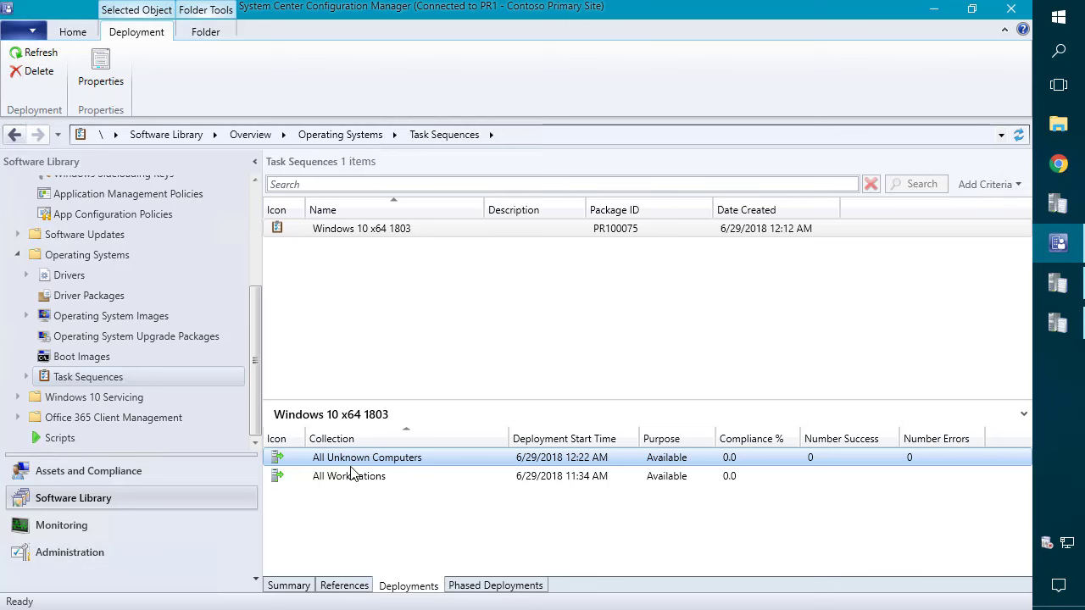
{"action": "left_click", "coordinate": [353, 476]}
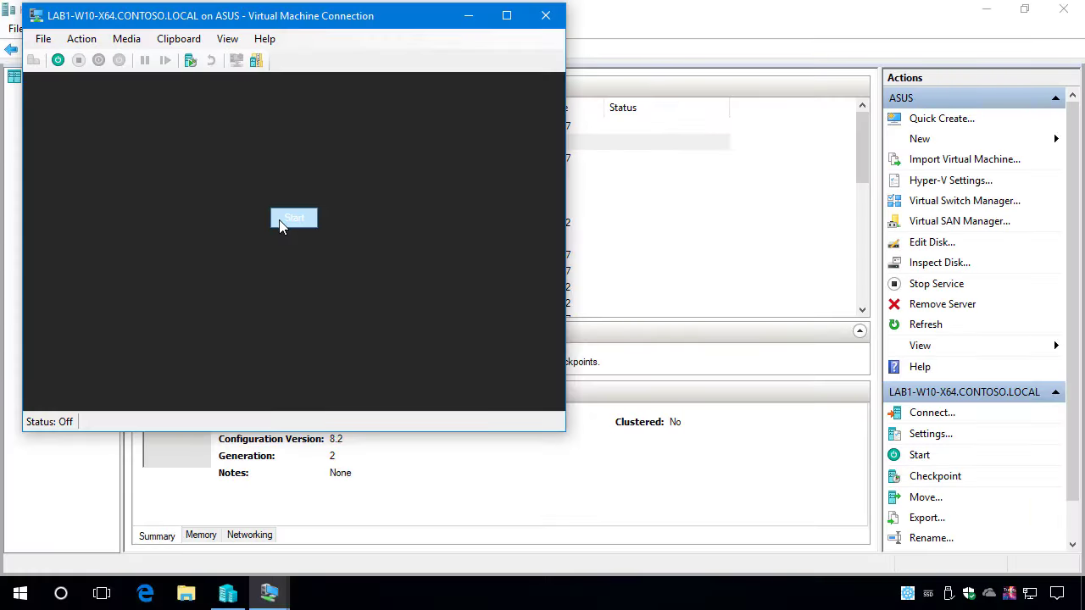
{"action": "left_click", "coordinate": [281, 219]}
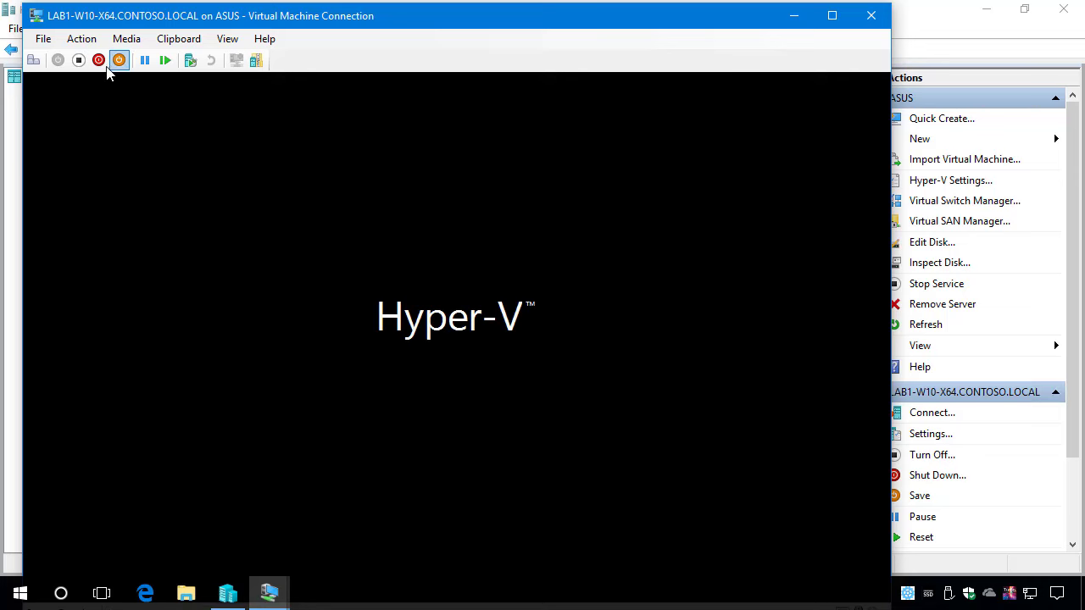
Step: Turn off LAB1-W10-X64 and check SMSPXE.log's 'no advertisements found' entry
{"action": "left_click", "coordinate": [79, 61]}
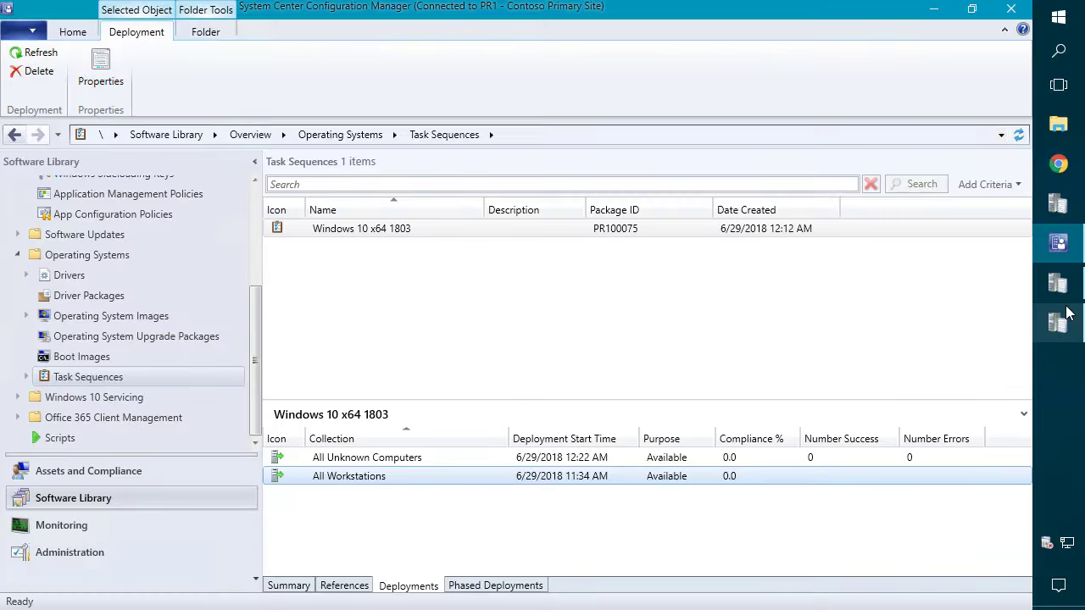
{"action": "left_click", "coordinate": [1056, 322]}
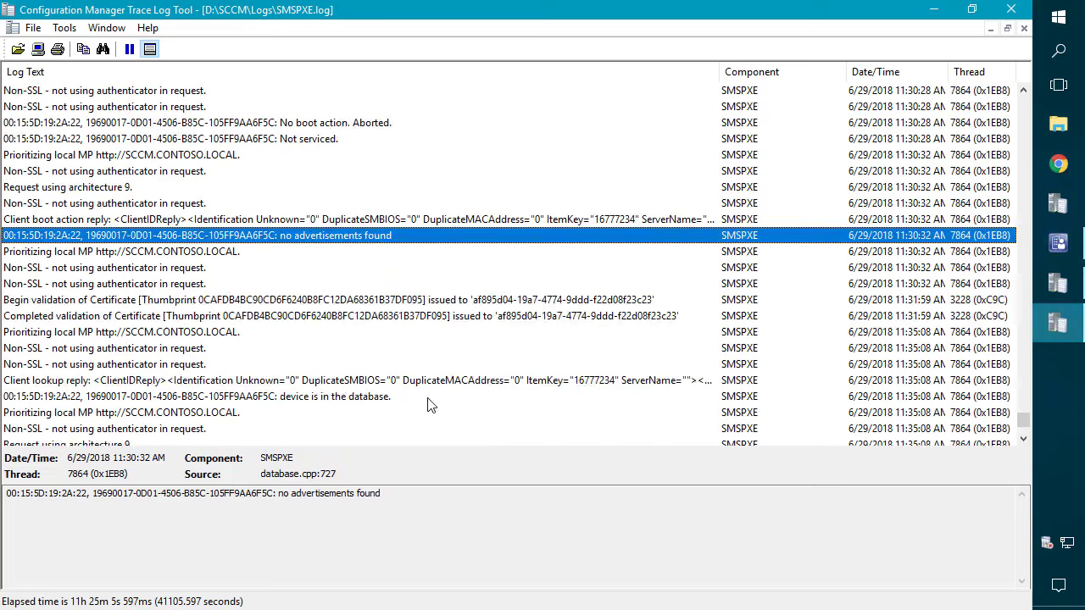
{"action": "left_click", "coordinate": [239, 383]}
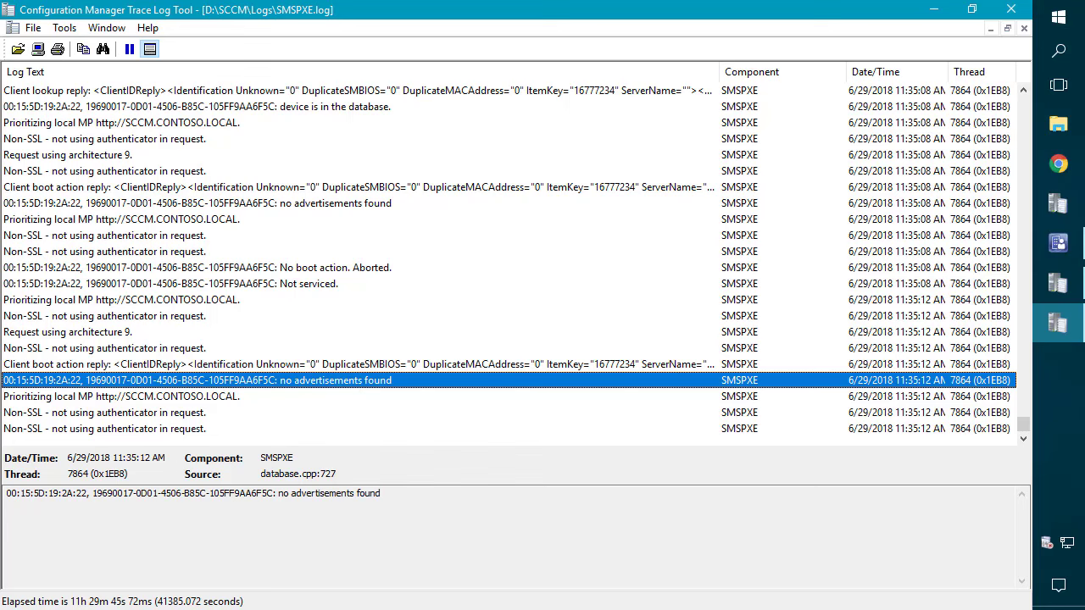
{"action": "key", "text": "alt+Tab"}
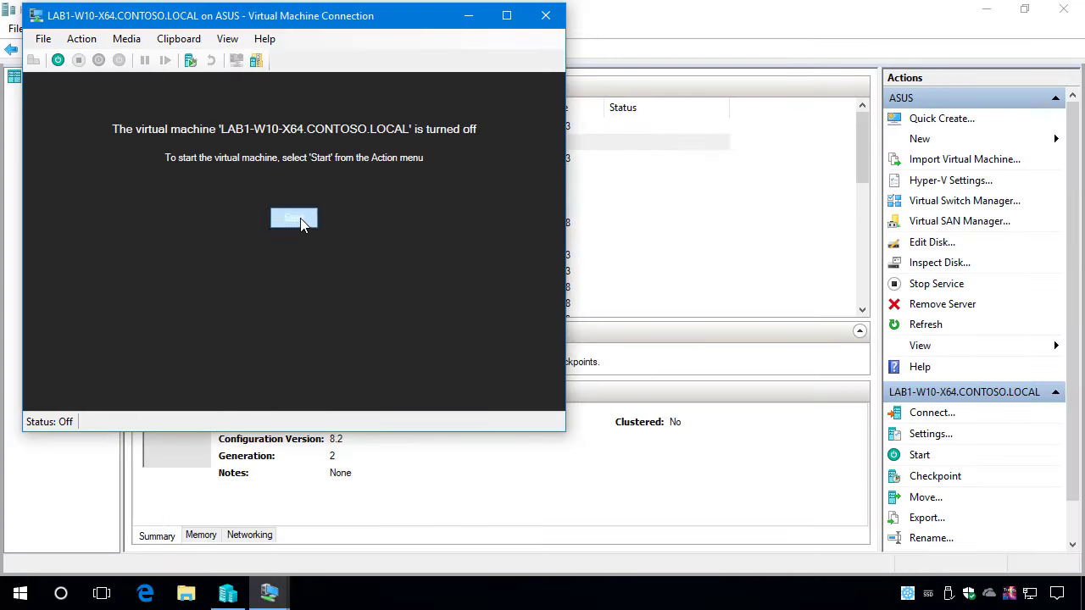
Step: Start the VM, accept the network boot prompt, and view it in full screen
{"action": "left_click", "coordinate": [298, 222]}
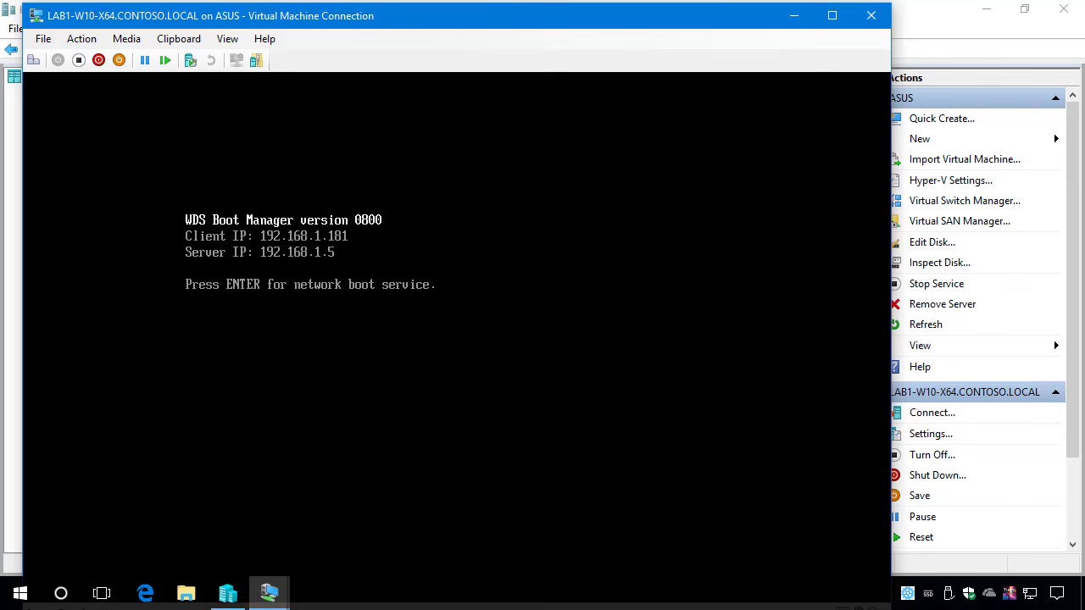
{"action": "key", "text": "Return"}
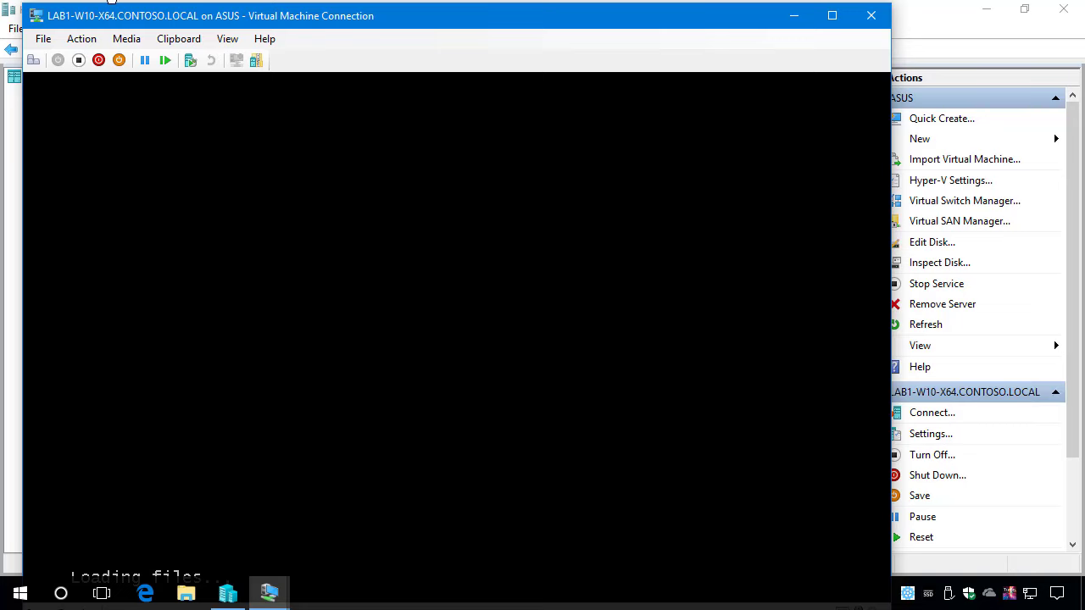
{"action": "left_click", "coordinate": [227, 39]}
{"action": "left_click", "coordinate": [255, 55]}
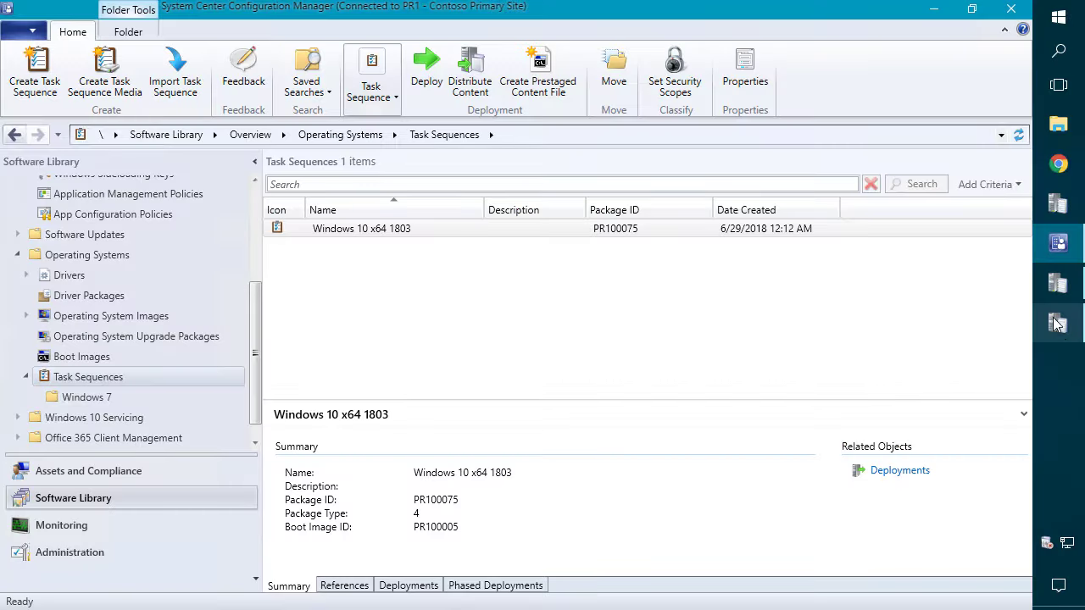
Step: Review the 11:36:10 PXE Boot Client report body in SMSPXE.log
{"action": "left_click", "coordinate": [1058, 323]}
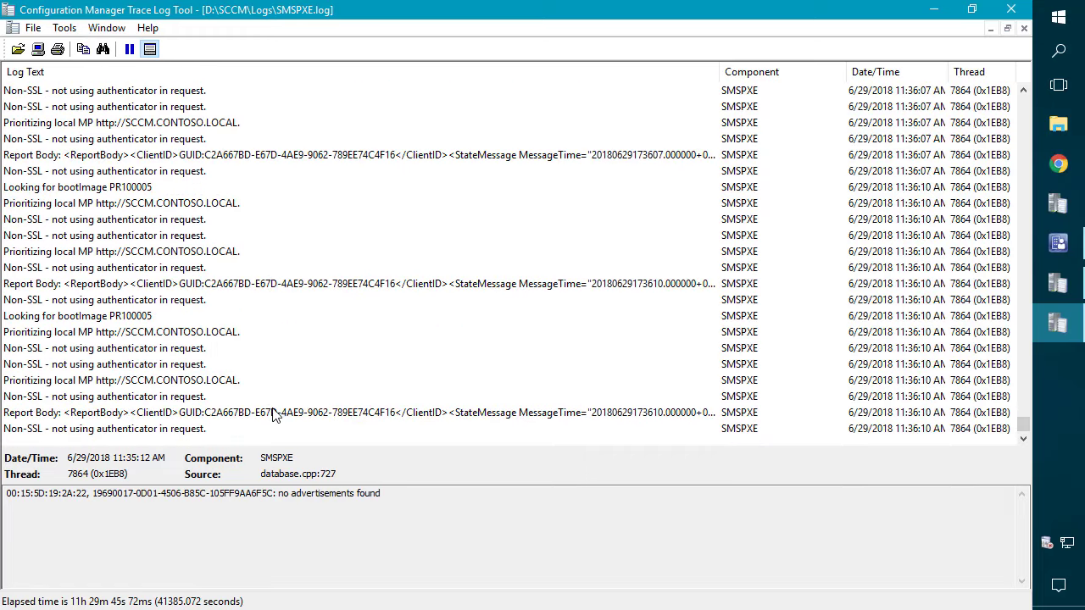
{"action": "left_click", "coordinate": [273, 414]}
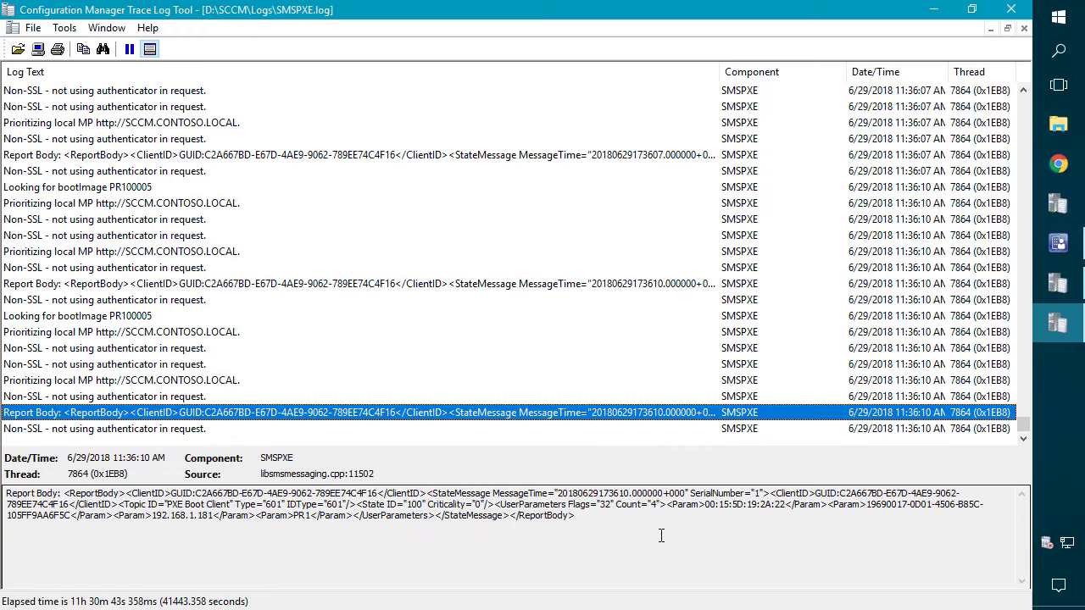
{"action": "left_click_drag", "start_coordinate": [661, 535], "coordinate": [25, 432]}
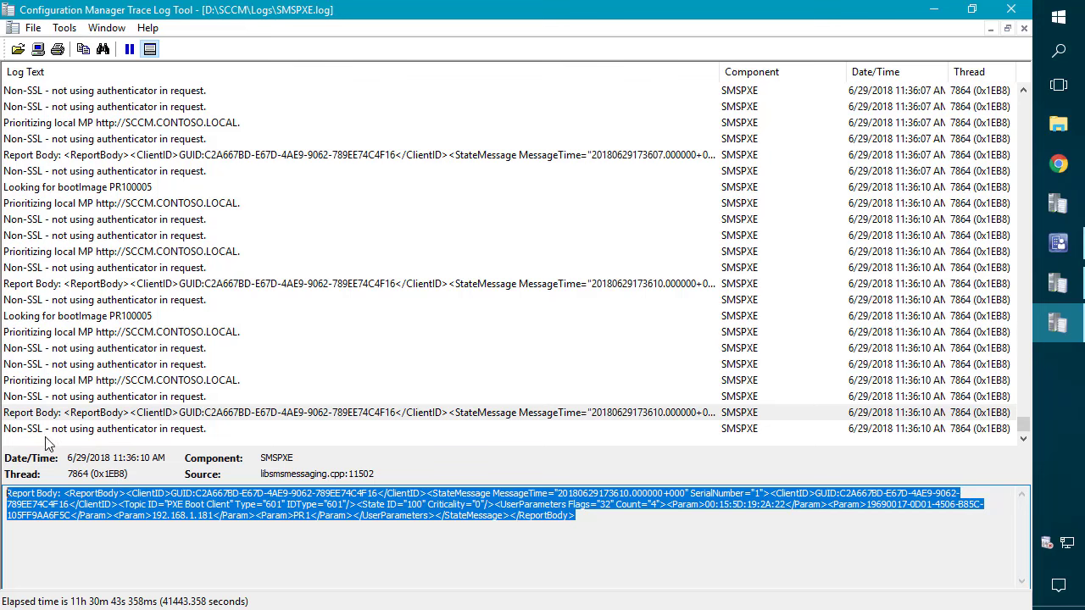
{"action": "left_click", "coordinate": [156, 412]}
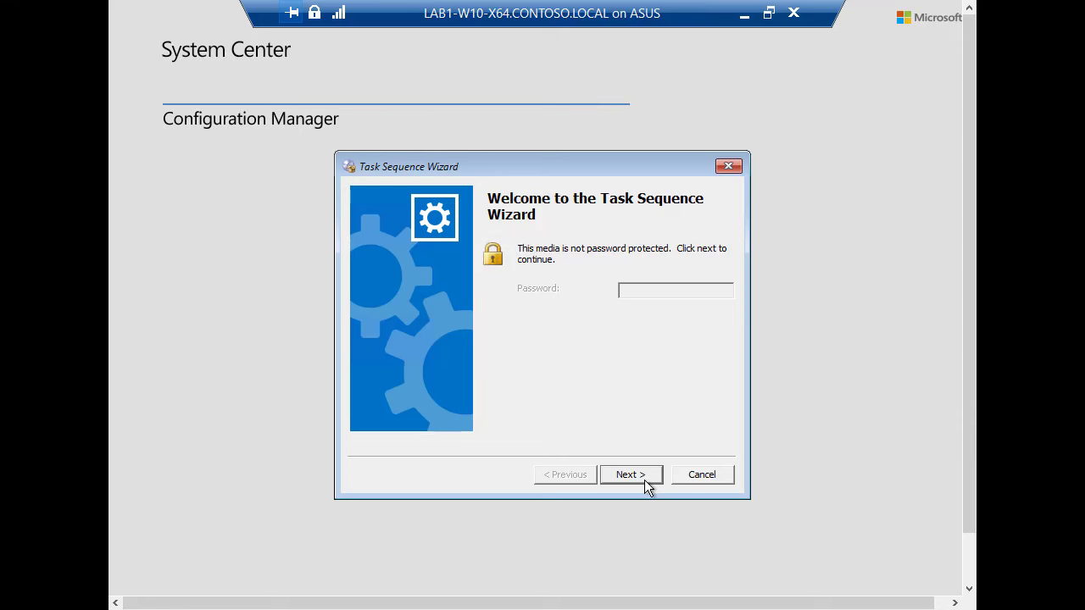
Step: Advance the Task Sequence Wizard past its welcome page and exit full-screen view
{"action": "left_click", "coordinate": [638, 472]}
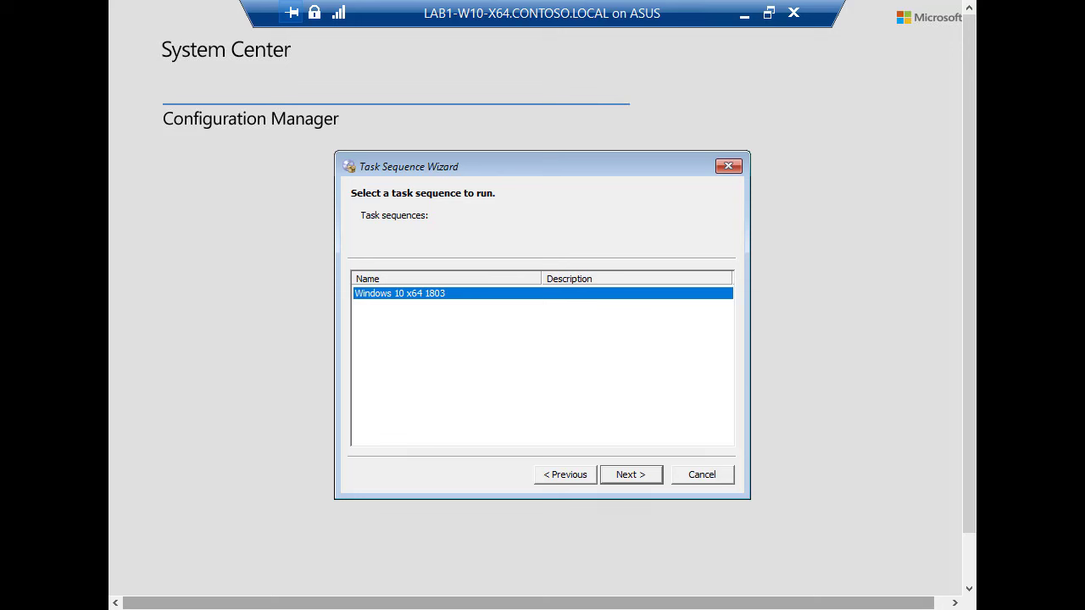
{"action": "left_click", "coordinate": [768, 13]}
Step: Close LAB1-W10-X64's connection and connect to z_OSD in full screen
{"action": "left_click", "coordinate": [870, 15]}
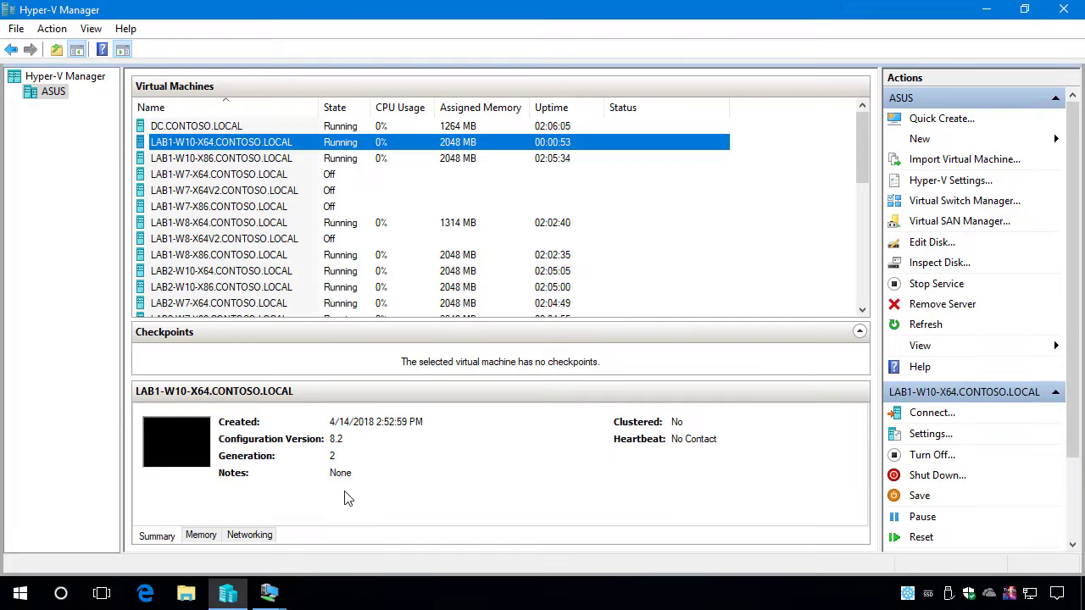
{"action": "mouse_move", "coordinate": [288, 600]}
{"action": "left_click", "coordinate": [194, 533]}
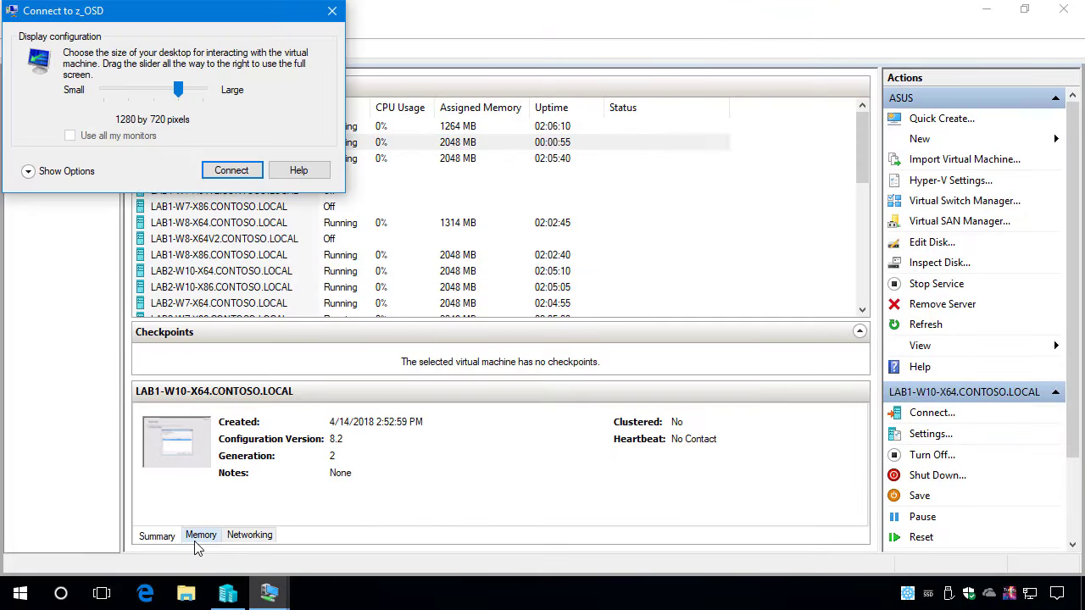
{"action": "key", "text": "Return"}
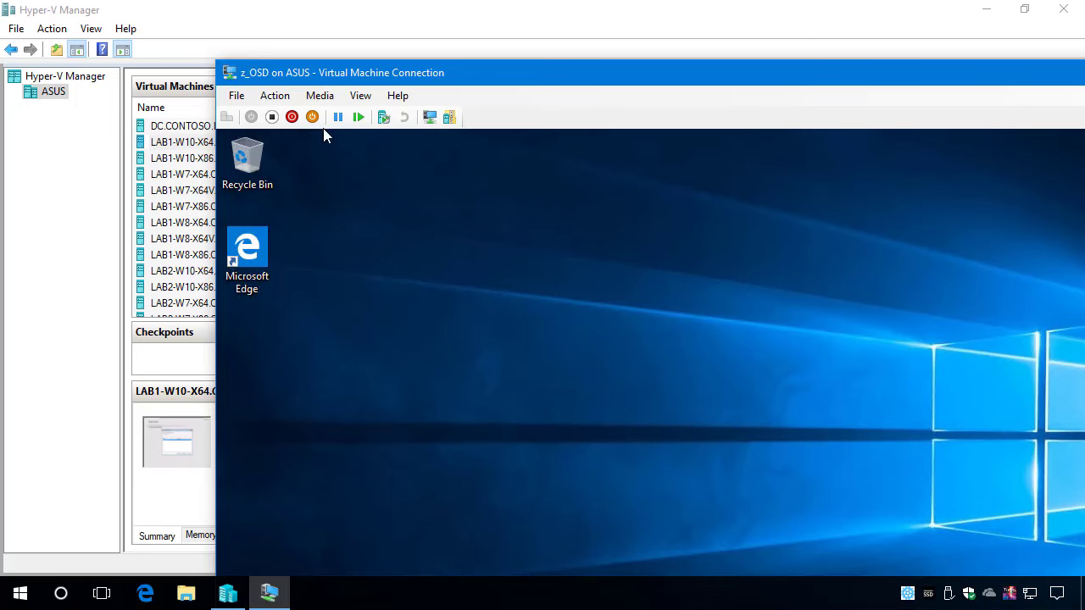
{"action": "left_click", "coordinate": [366, 97]}
{"action": "left_click", "coordinate": [398, 113]}
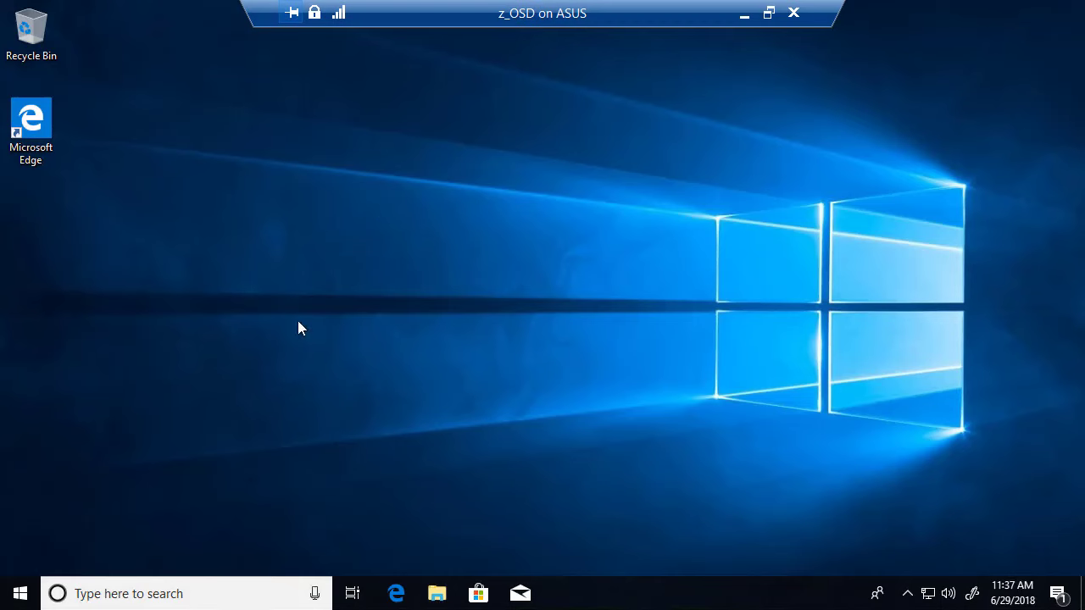
Step: Run appwiz.cpl to view z_OSD's installed programs maximized, then return to the Configuration Manager console
{"action": "left_click", "coordinate": [20, 594]}
{"action": "type", "text": "app"}
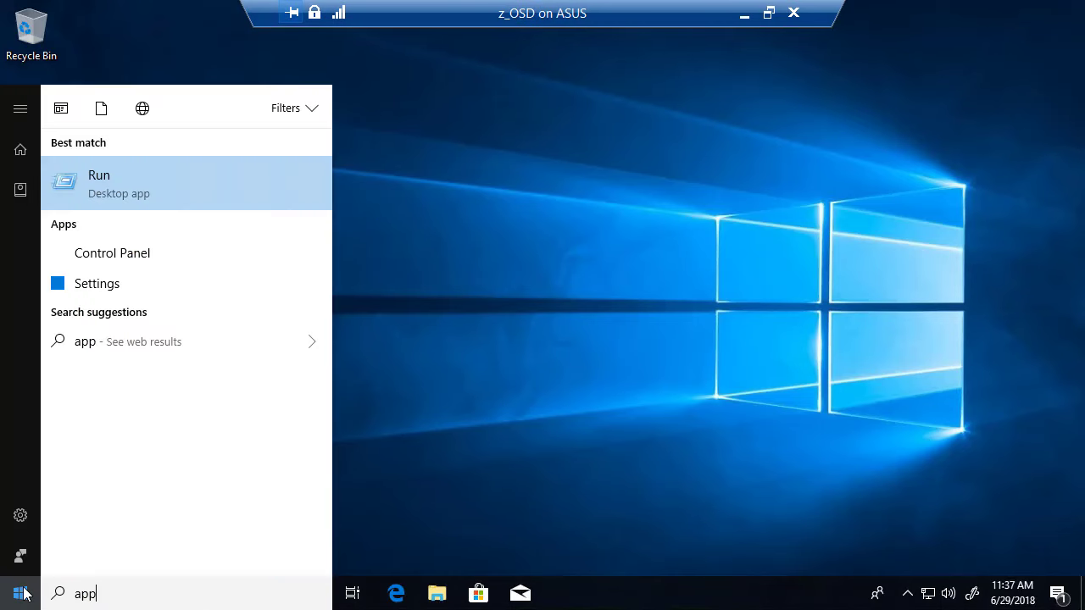
{"action": "type", "text": "wizcpl"}
{"action": "key", "text": "BackSpace"}
{"action": "key", "text": "BackSpace"}
{"action": "key", "text": "BackSpace"}
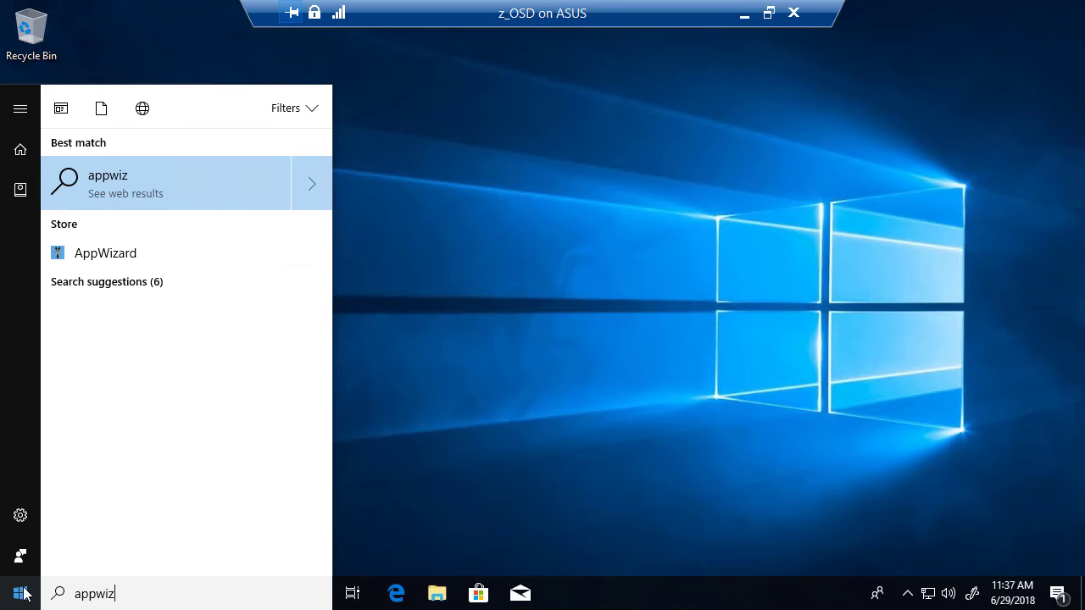
{"action": "type", "text": ".cpl"}
{"action": "key", "text": "Return"}
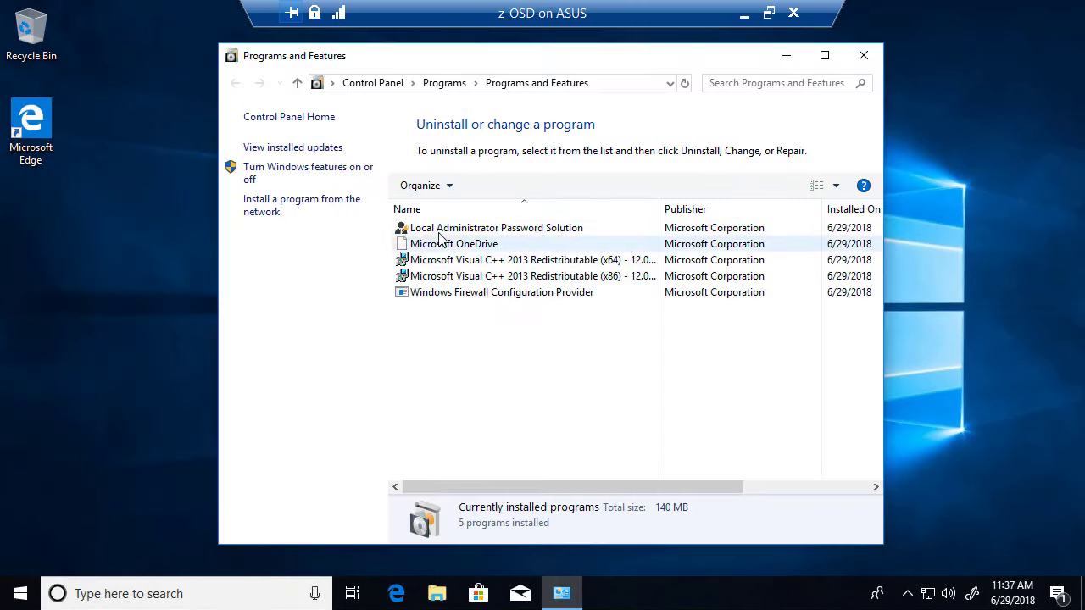
{"action": "left_click", "coordinate": [526, 231]}
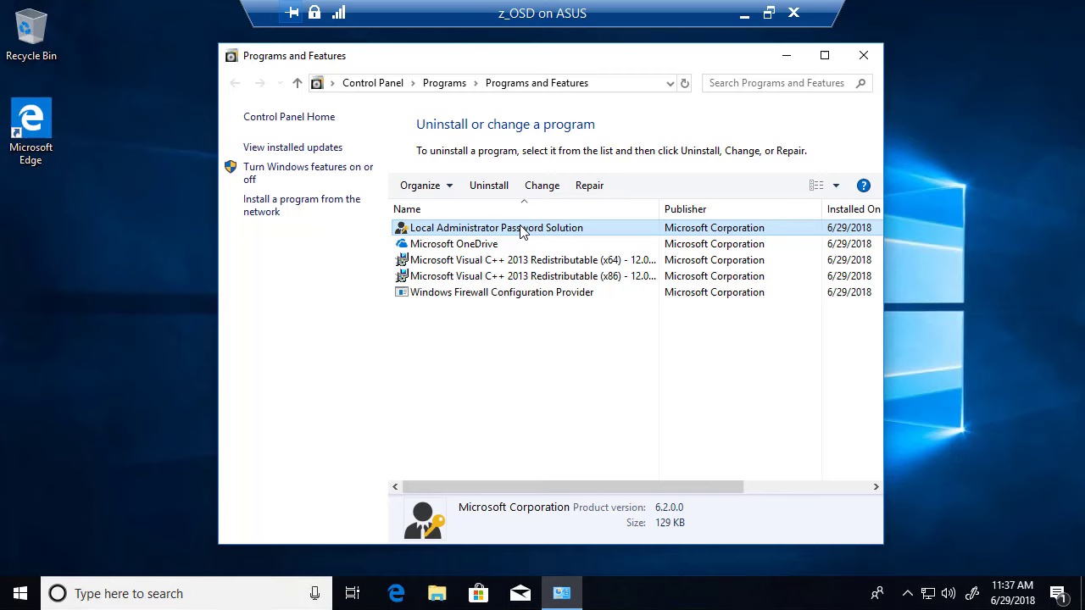
{"action": "left_click", "coordinate": [824, 55]}
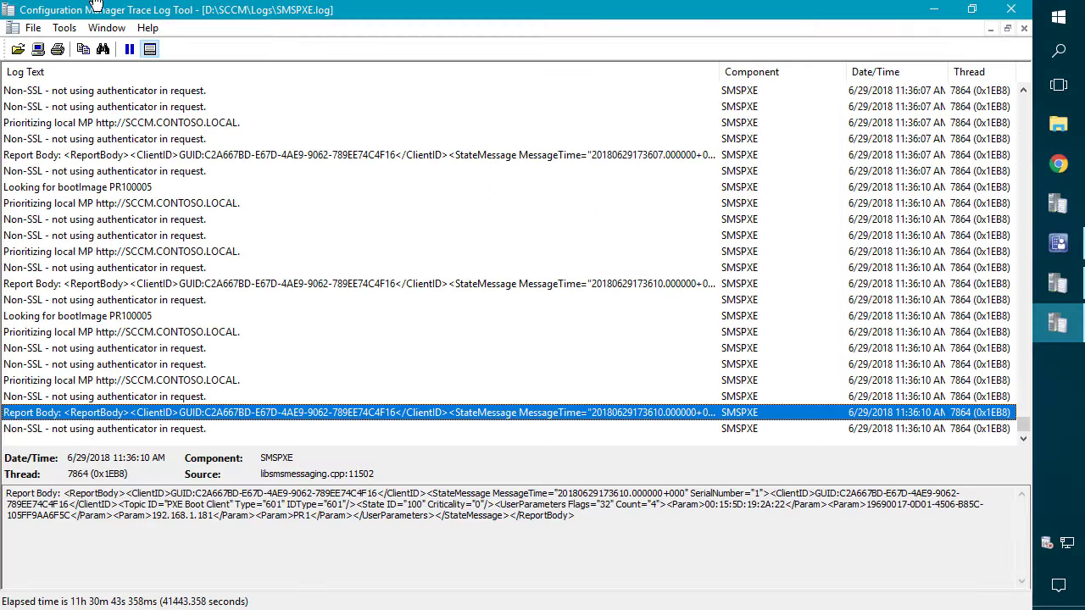
{"action": "left_click", "coordinate": [1058, 244]}
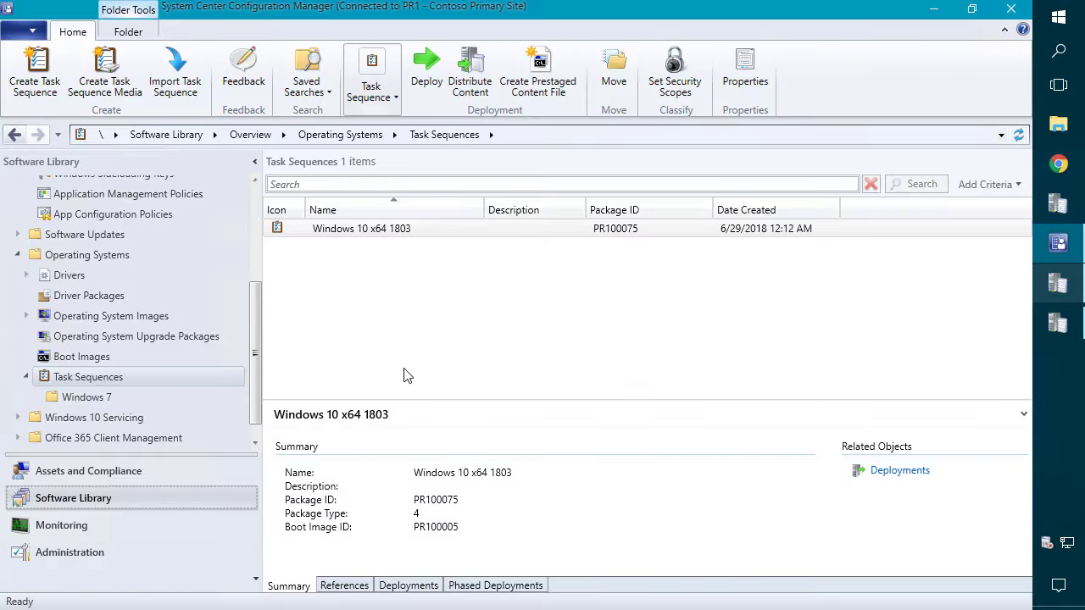